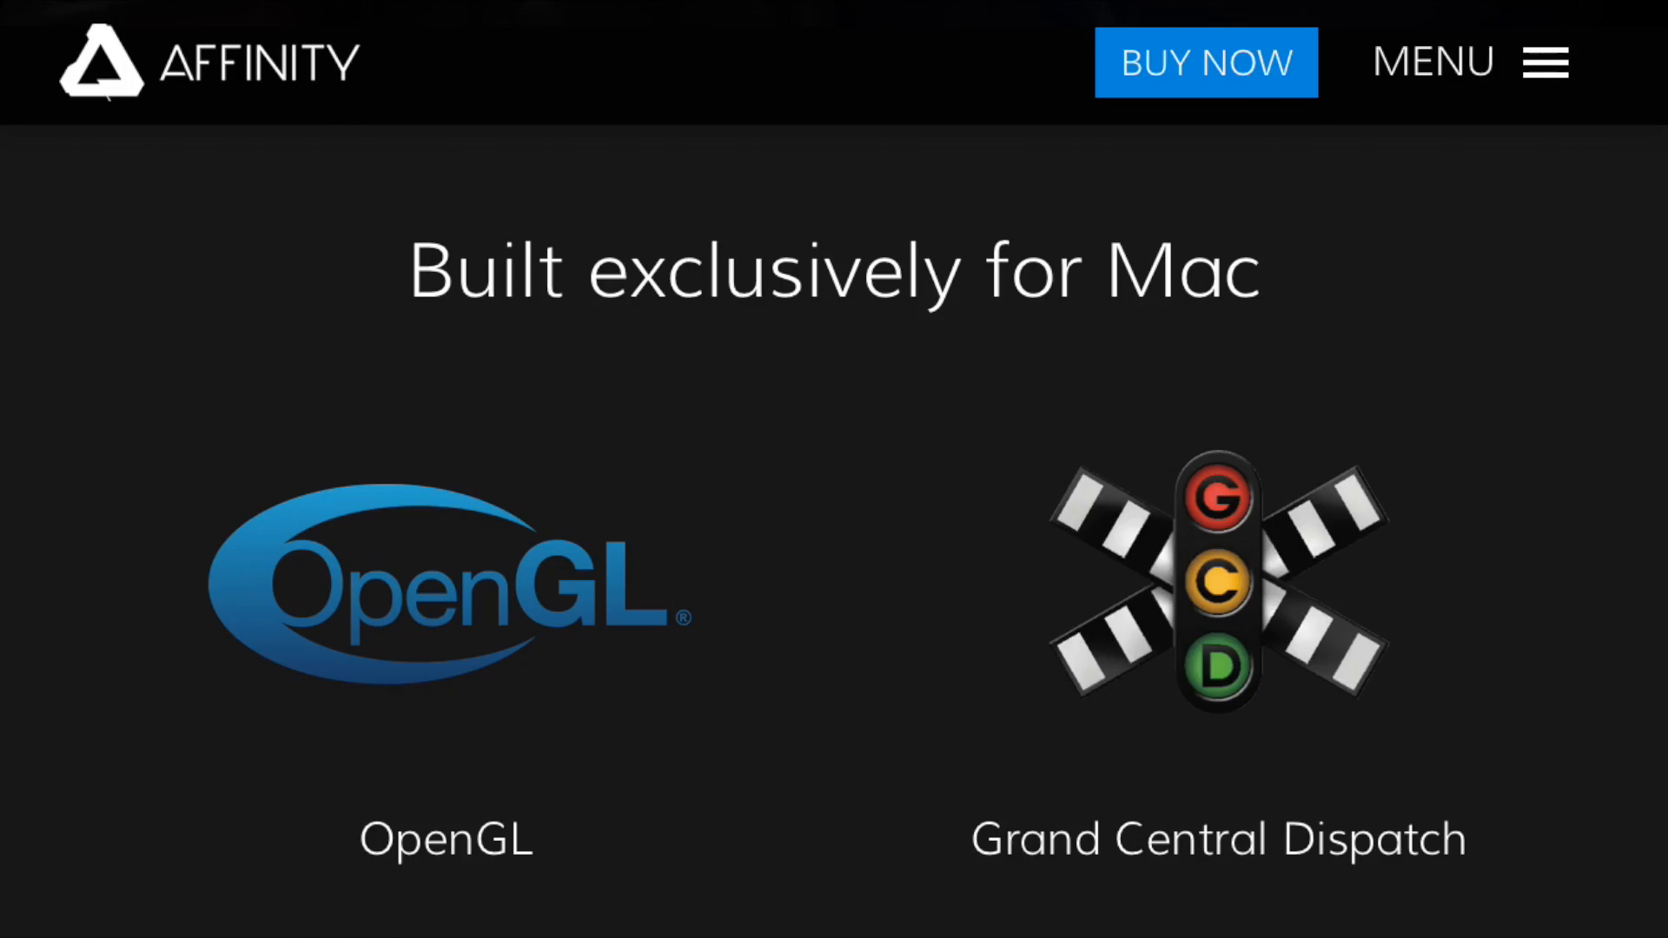
Examine the Affinity Photo web page's Mac technology features, feature list link, price and footer
scroll(834, 470, "down", 8)
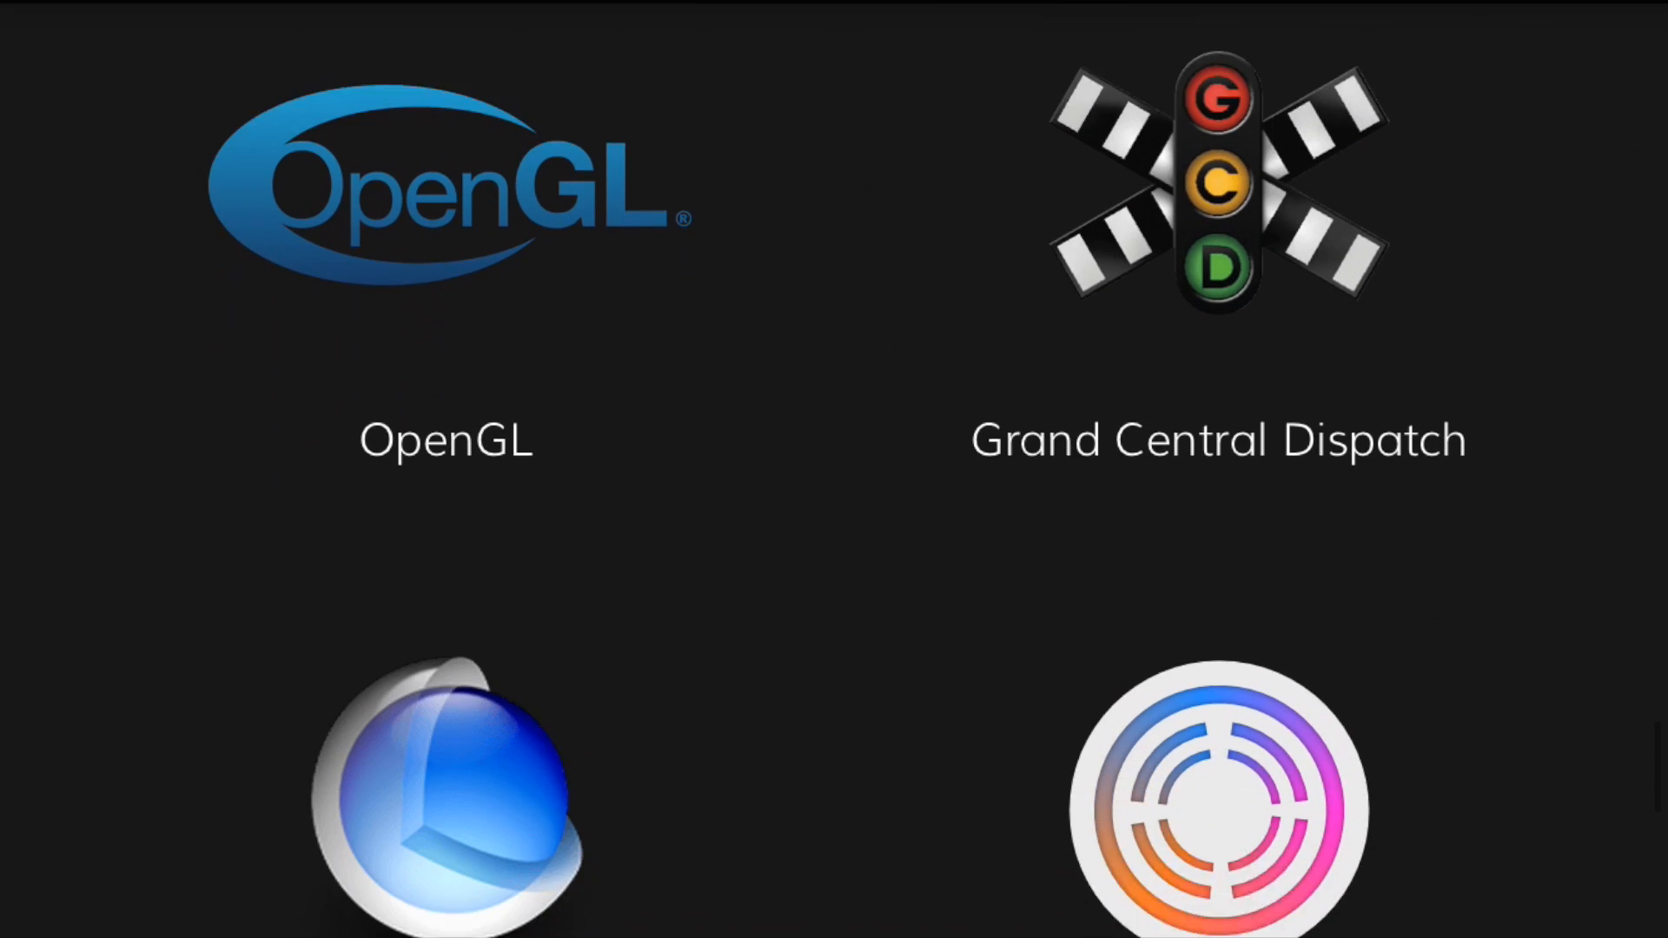
scroll(835, 470, "down", 10)
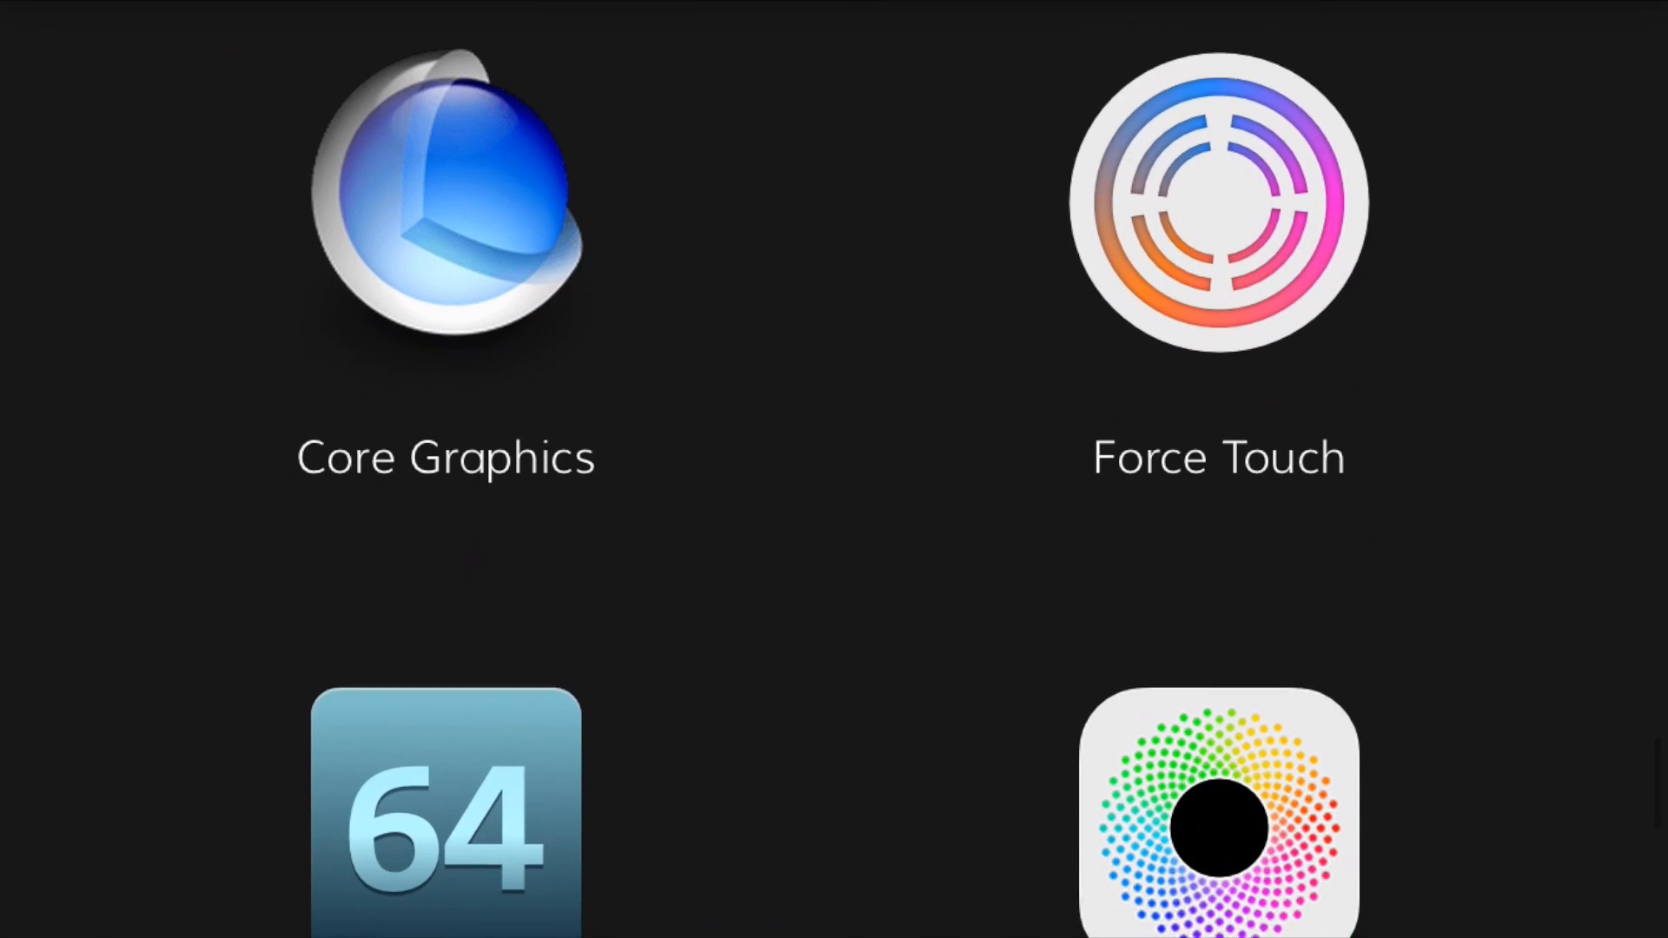
scroll(834, 469, "down", 10)
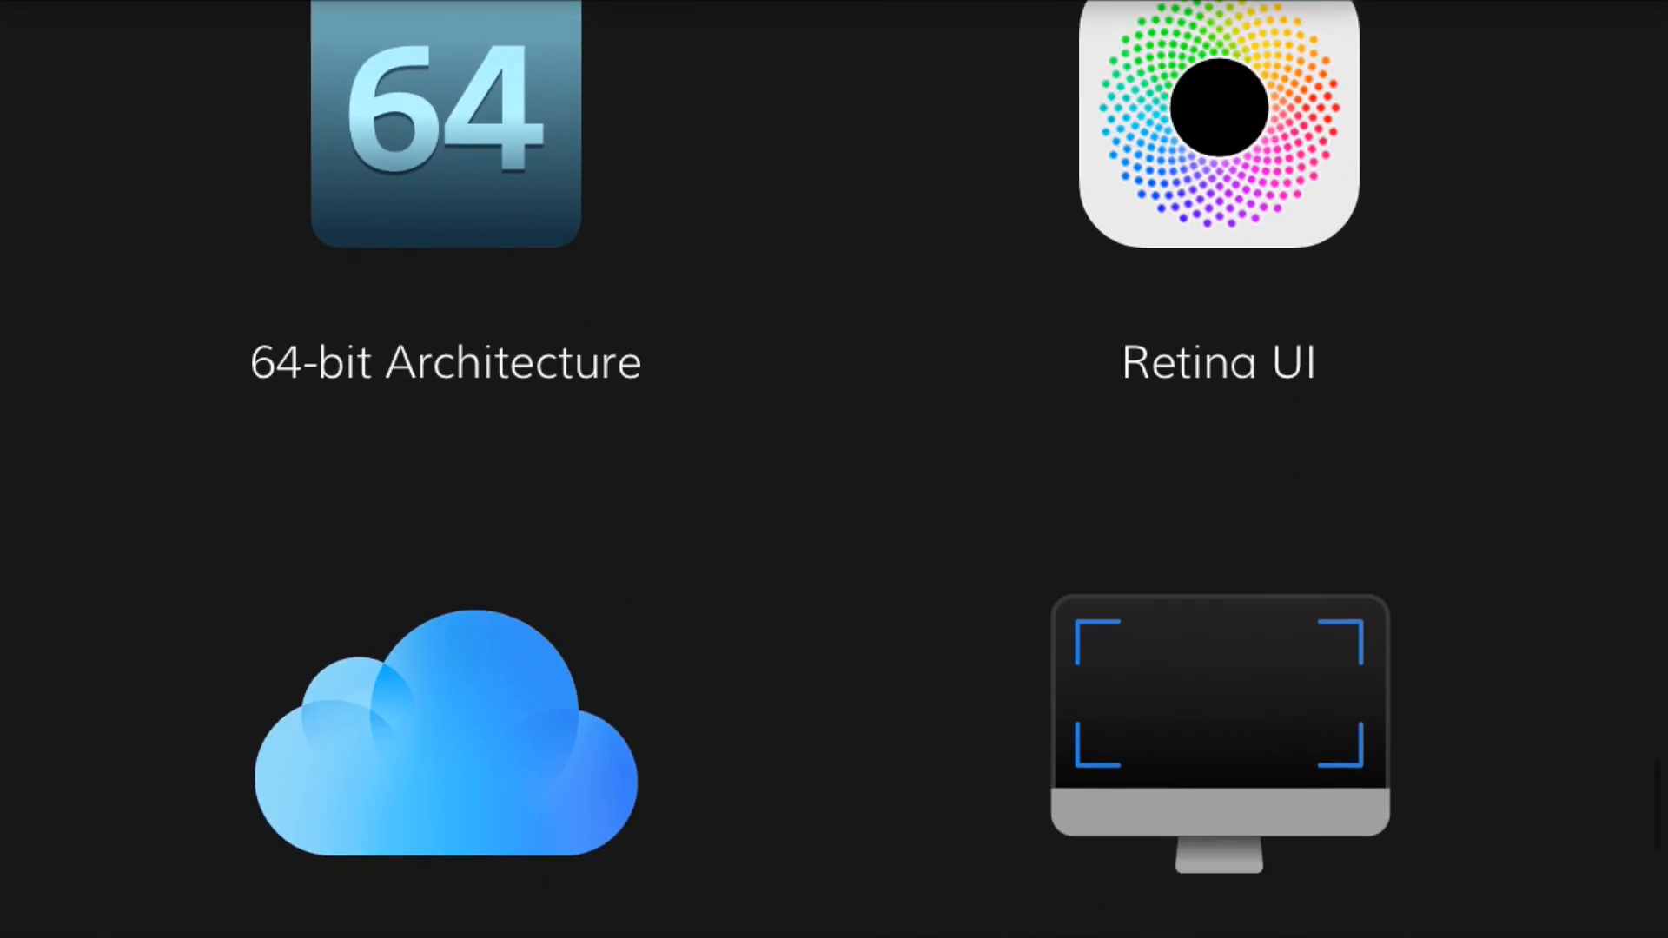
scroll(834, 469, "down", 7)
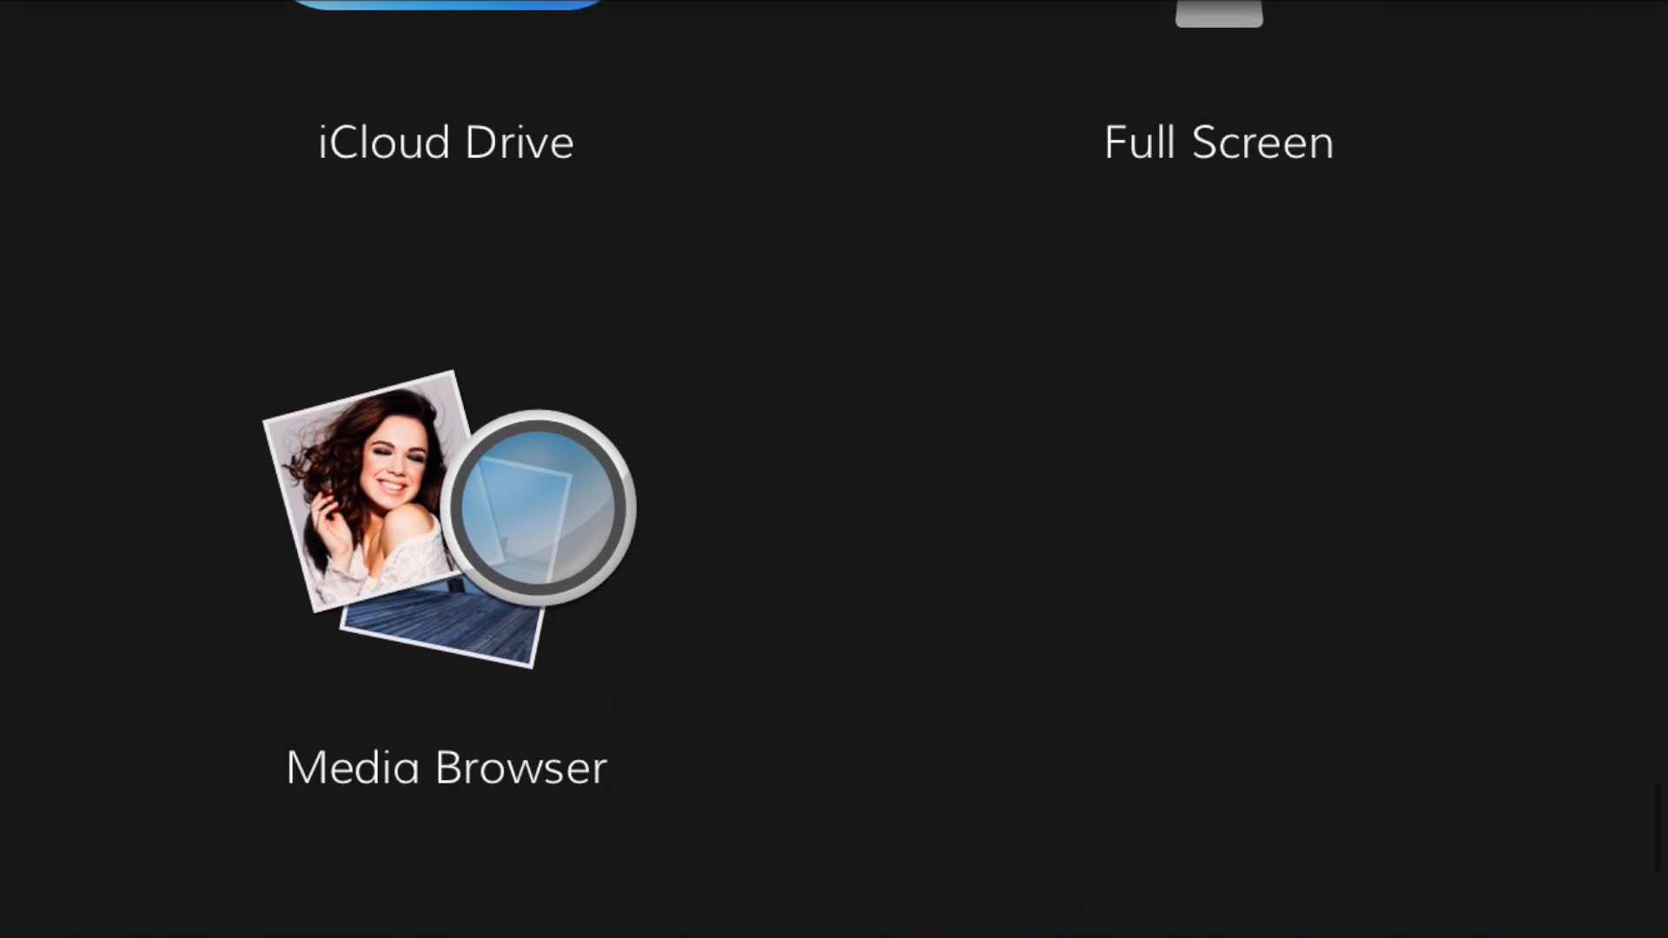
scroll(834, 469, "down", 10)
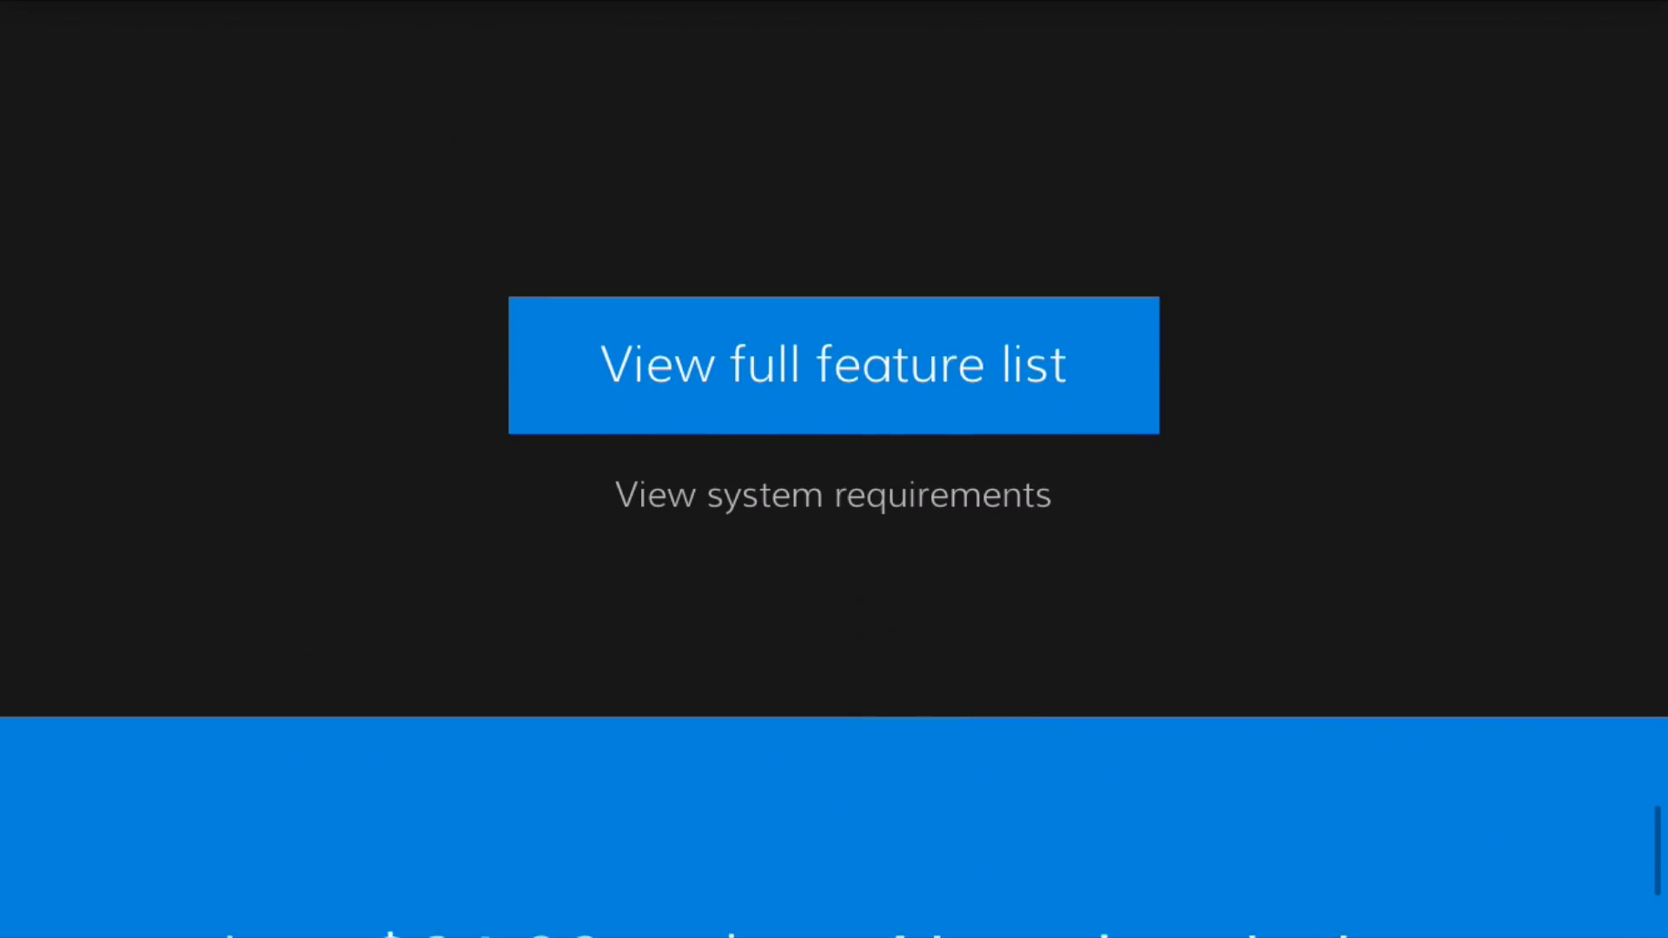
scroll(834, 470, "down", 9)
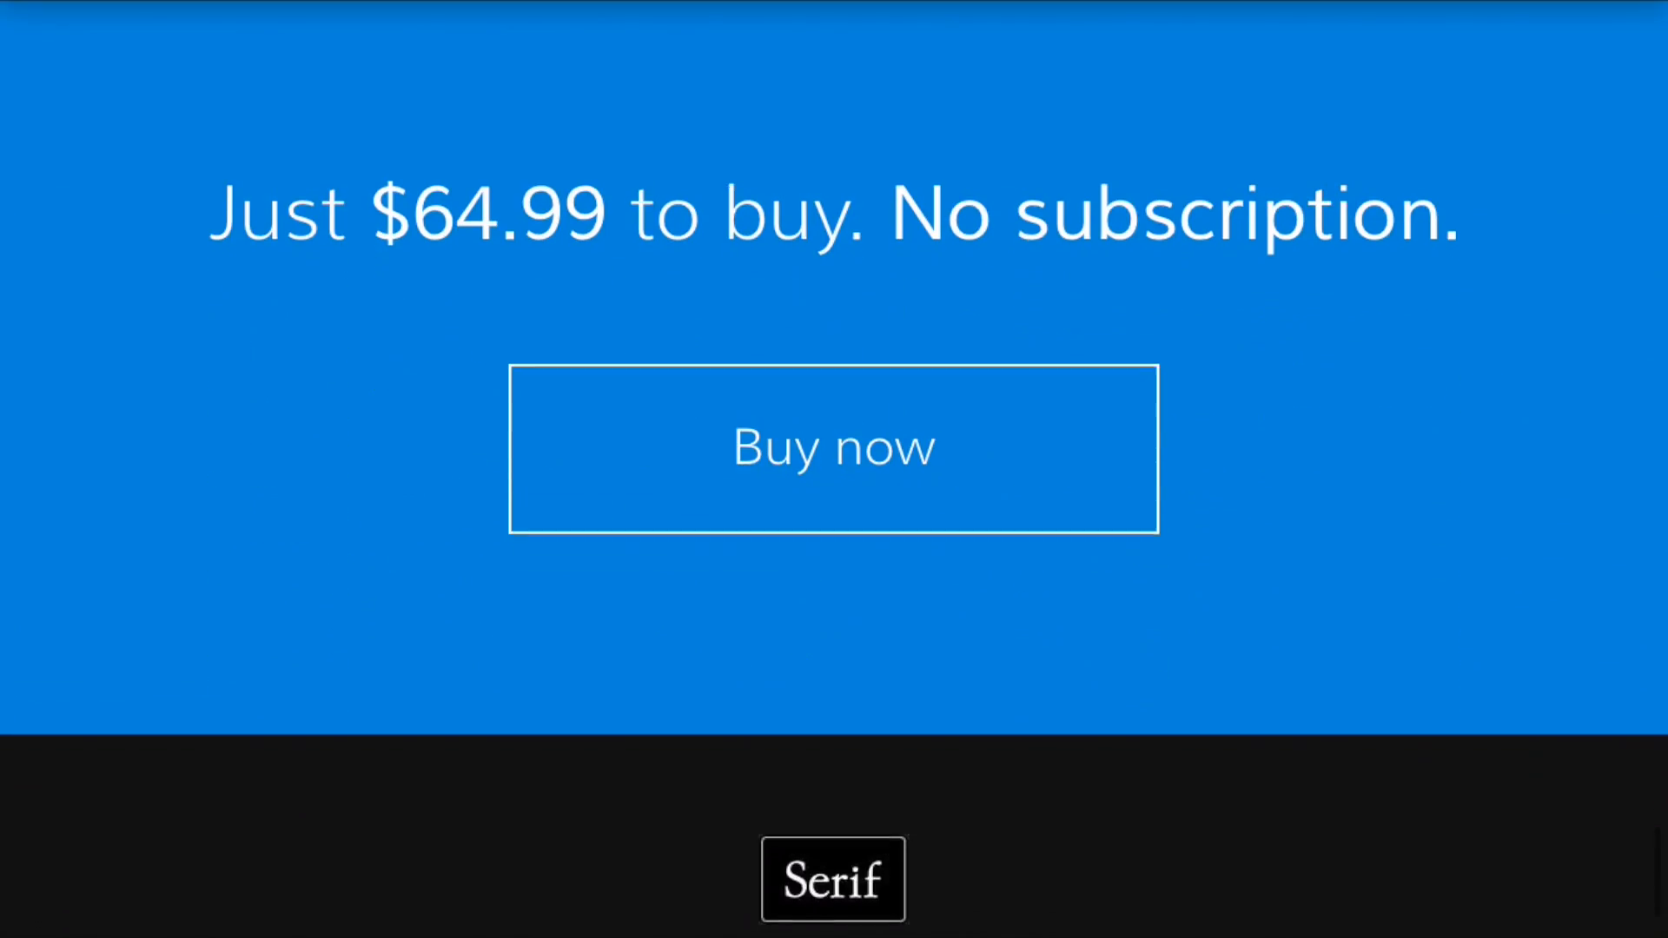
scroll(834, 469, "down", 3)
scroll(834, 469, "up", 7)
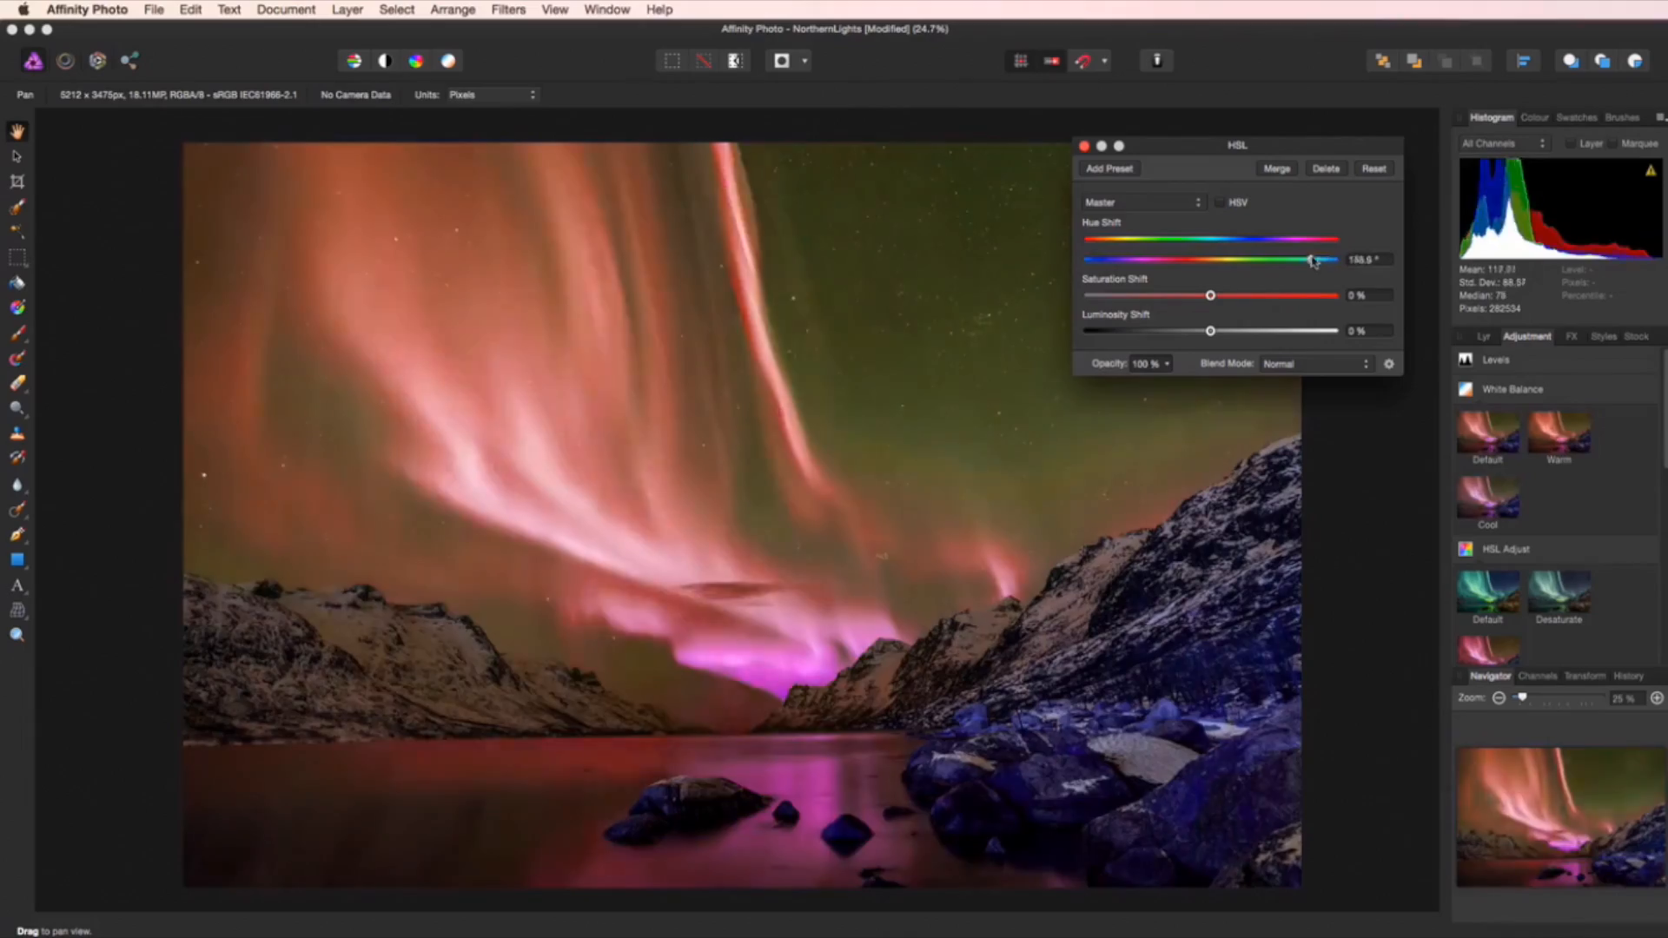
Shift the master hue of the northern lights photo with the HSL adjustment
left_click_drag(1112, 260, 1187, 265)
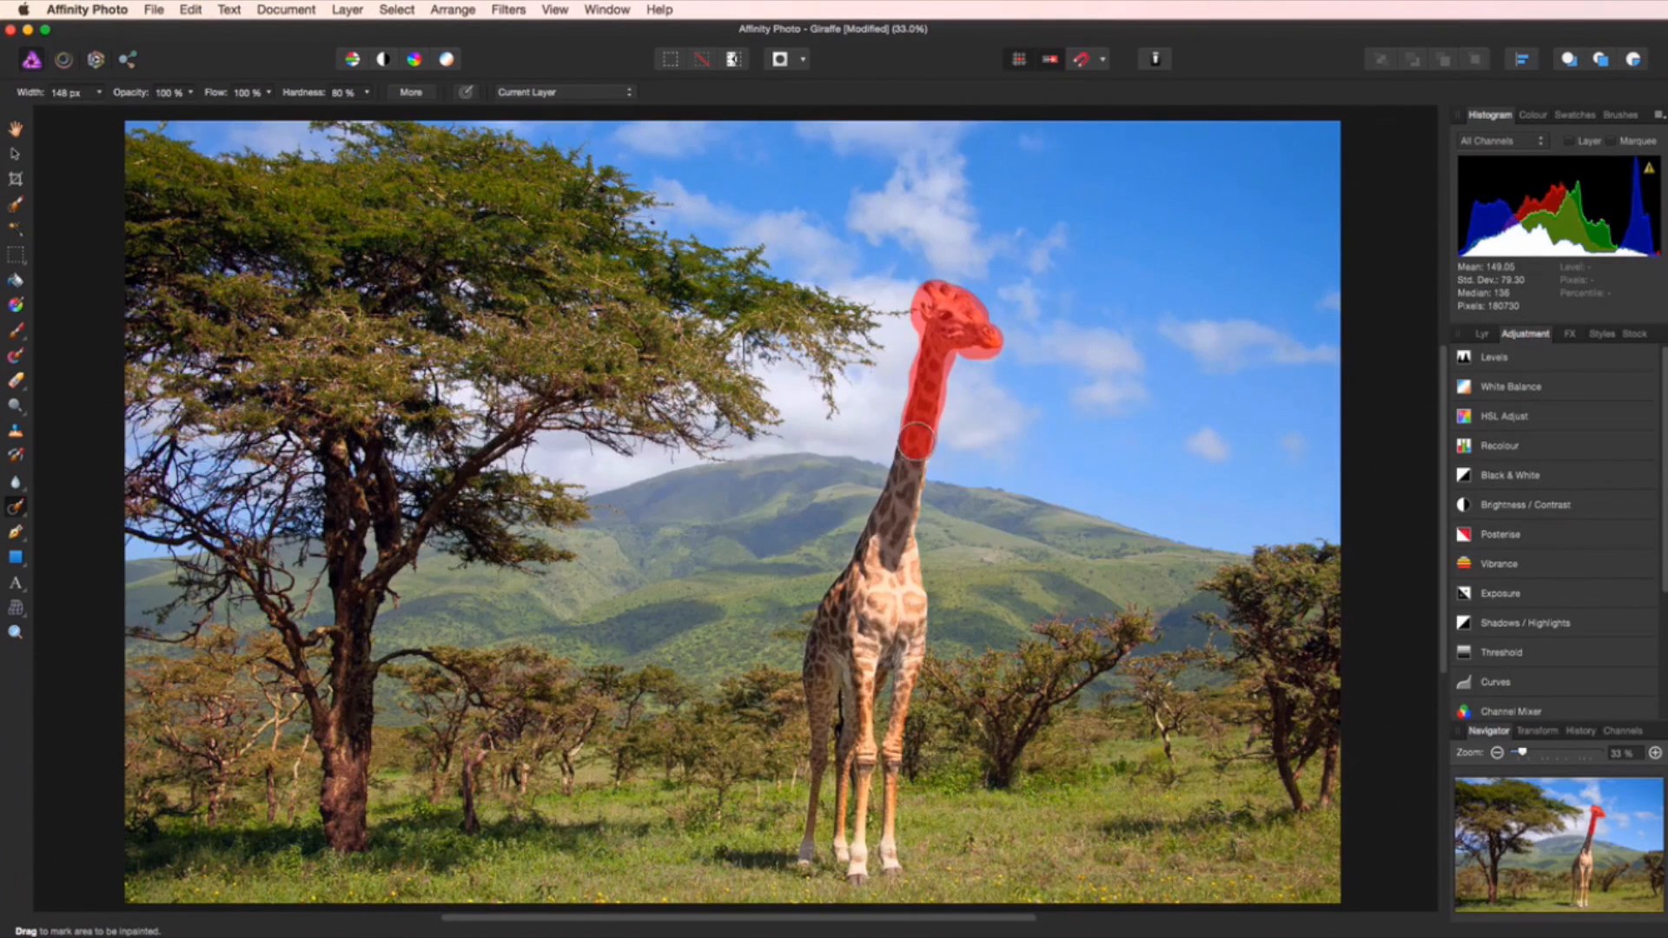
Mark the giraffe's lower neck and body for removal with the Inpainting Brush
mouse_move(893, 465)
left_mouse_down()
mouse_move(822, 712)
mouse_move(793, 863)
mouse_move(866, 637)
mouse_move(913, 596)
mouse_move(866, 686)
left_mouse_up()
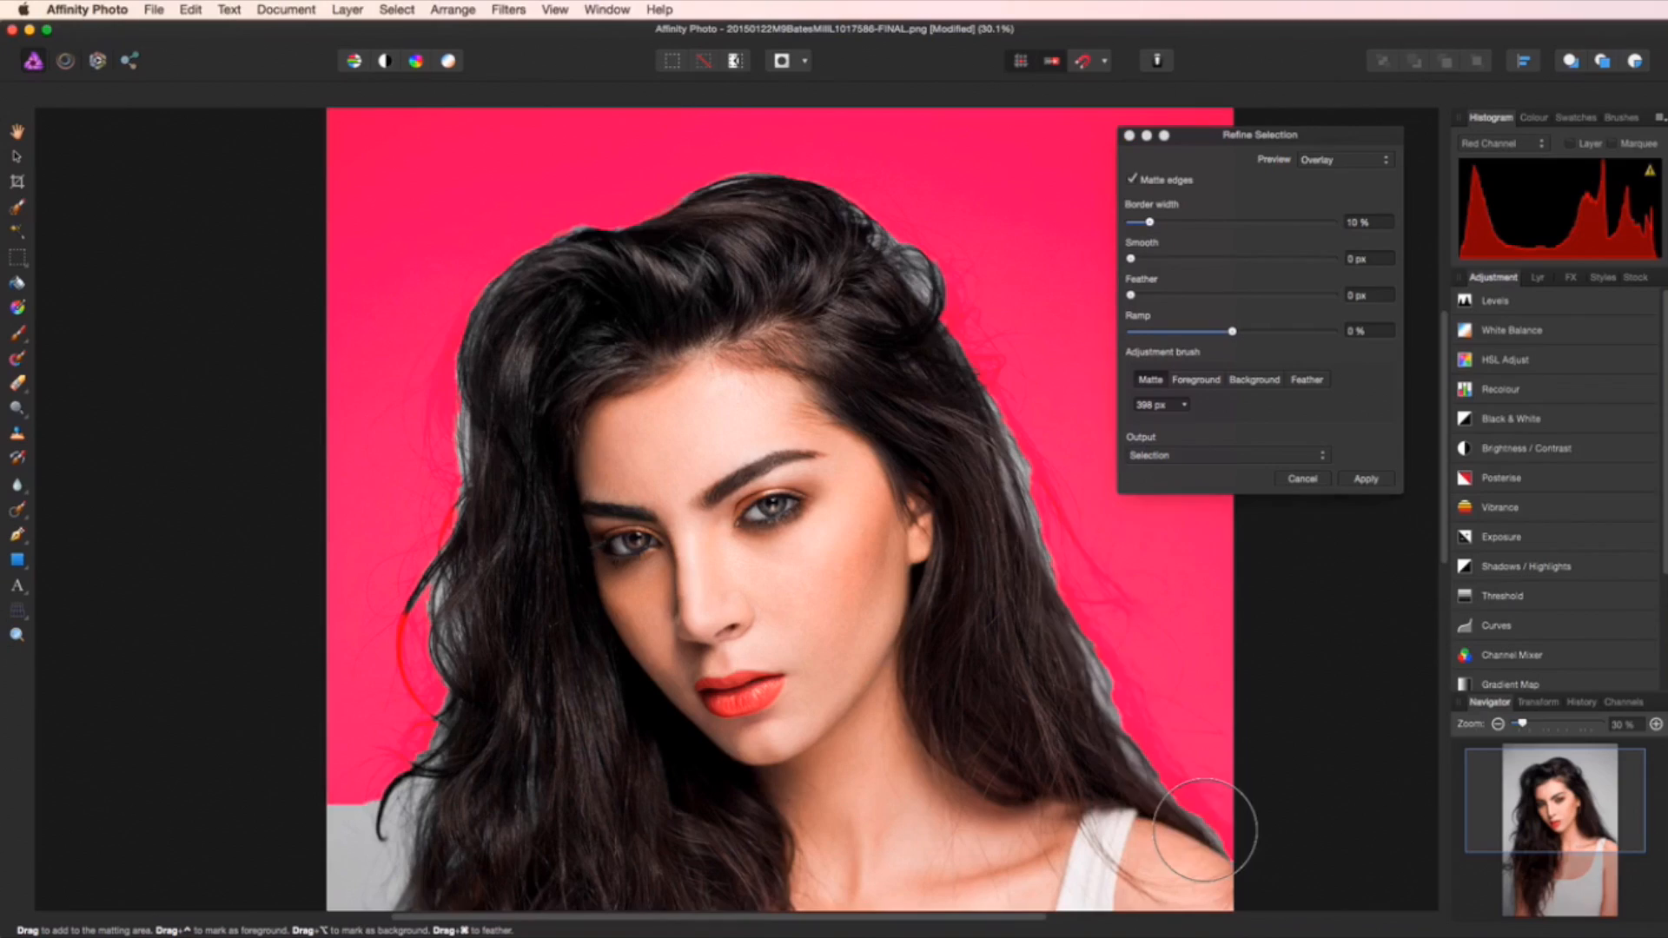
Refine the portrait selection along the hair edges with the adjustment brush and set the preview to Black matte
mouse_move(1229, 838)
left_mouse_down()
mouse_move(721, 165)
mouse_move(428, 658)
mouse_move(382, 834)
left_mouse_up()
left_click(1345, 160)
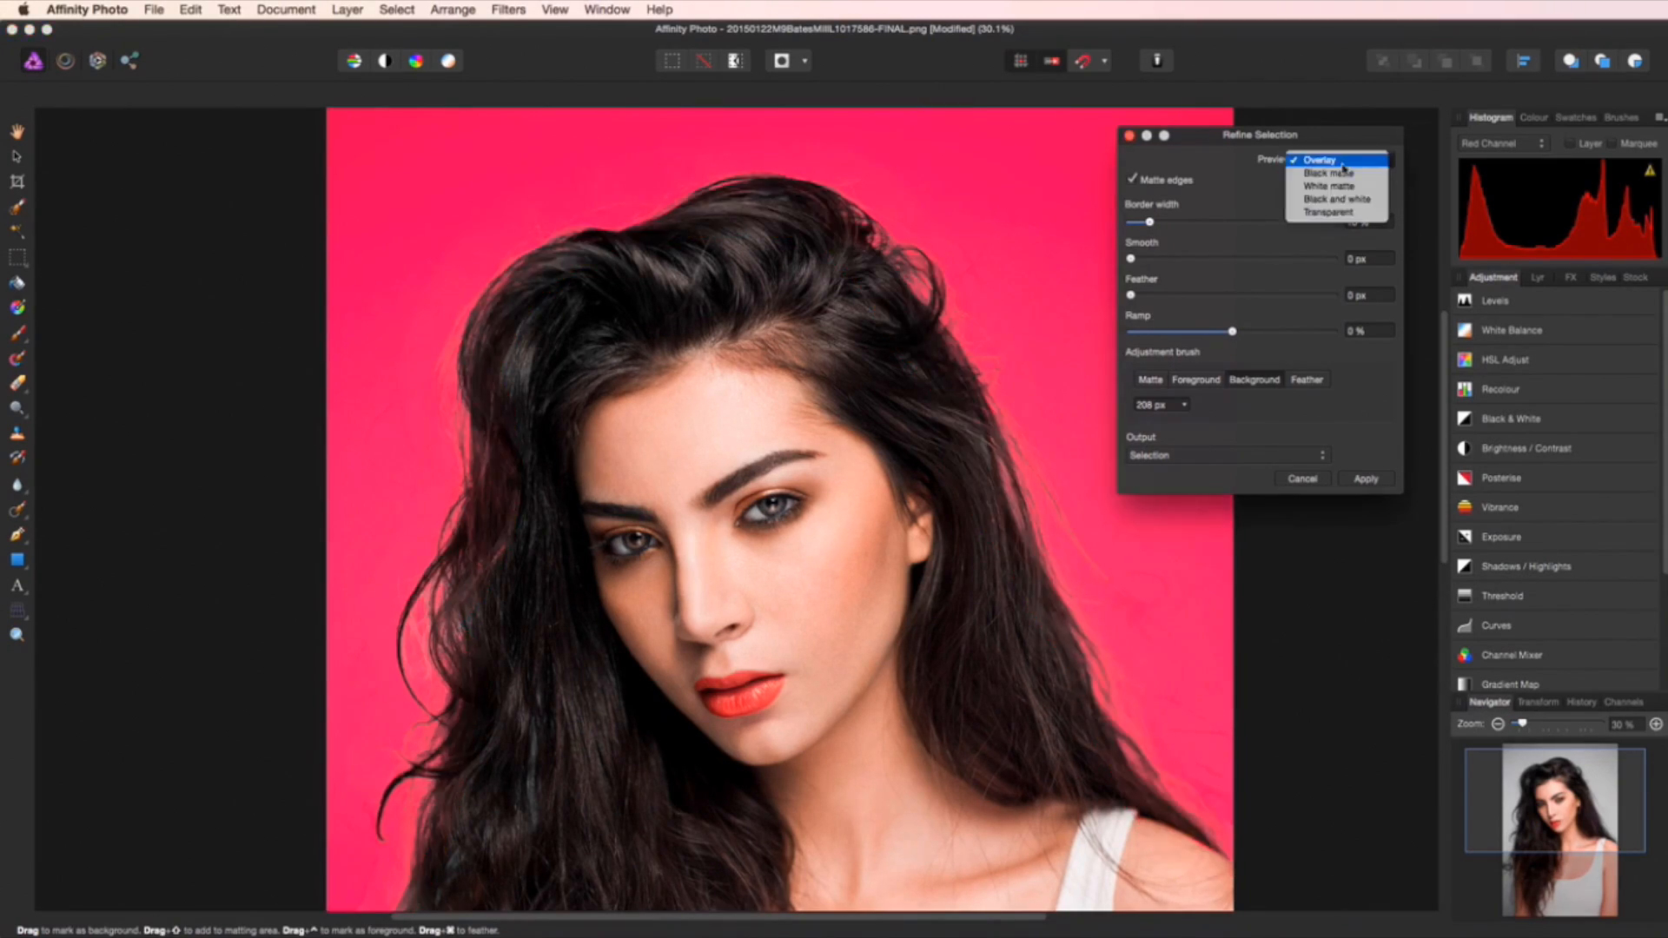
left_click(1329, 175)
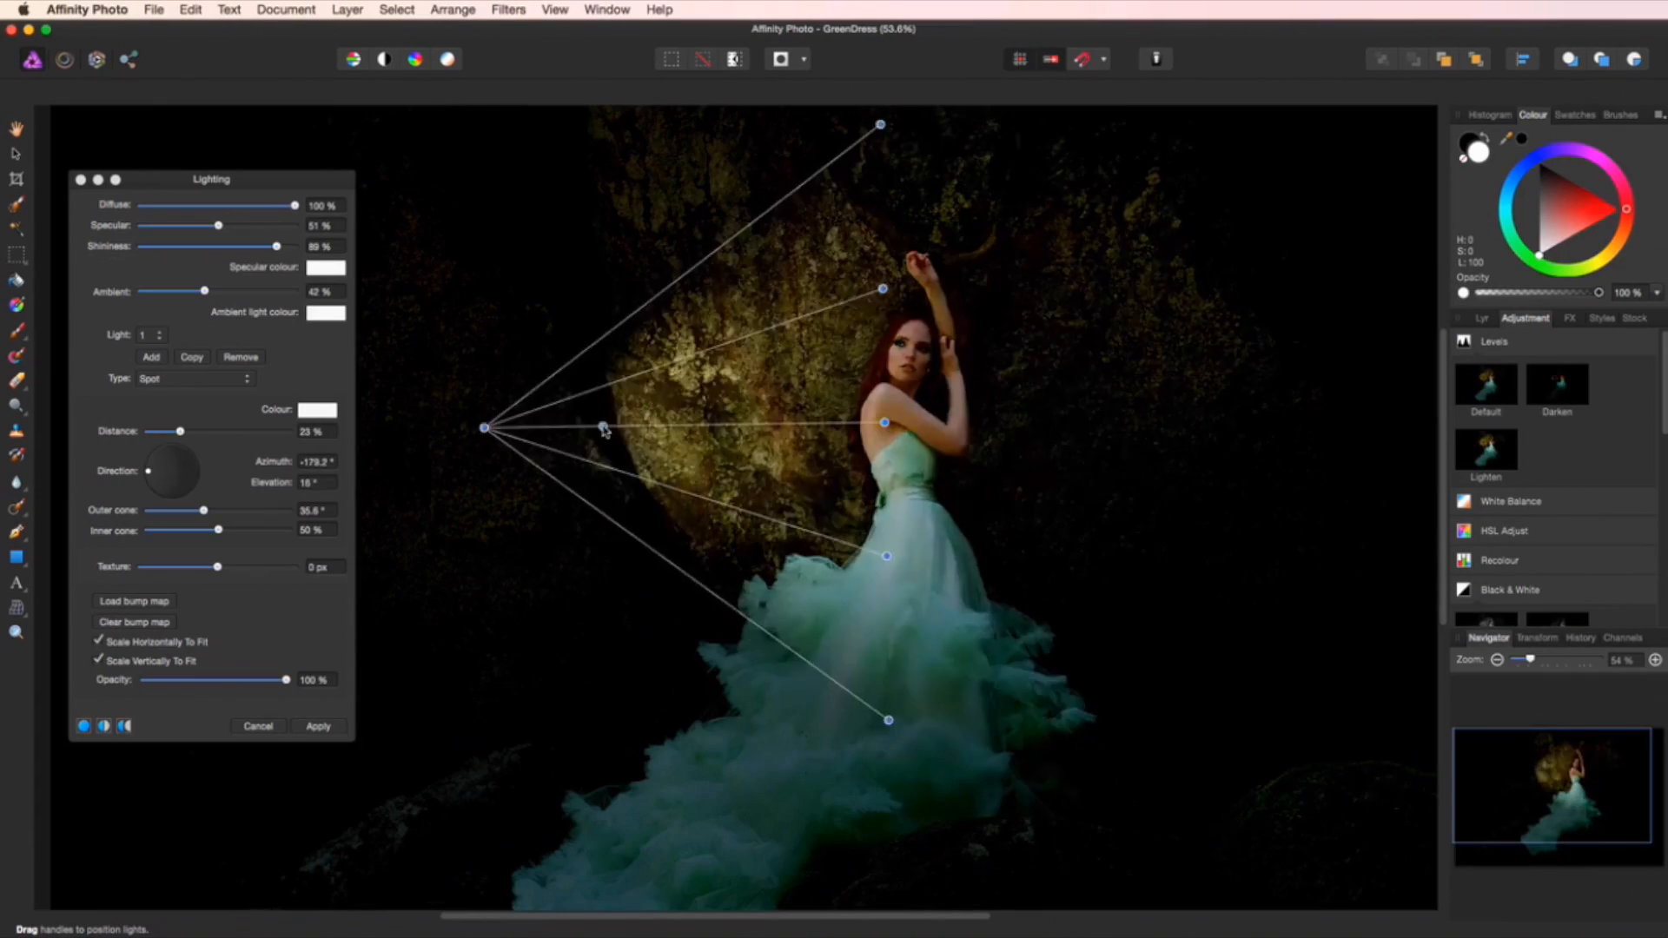
Reposition the spot light in the green dress photo by moving its handle up towards the woman
left_click_drag(604, 429, 895, 235)
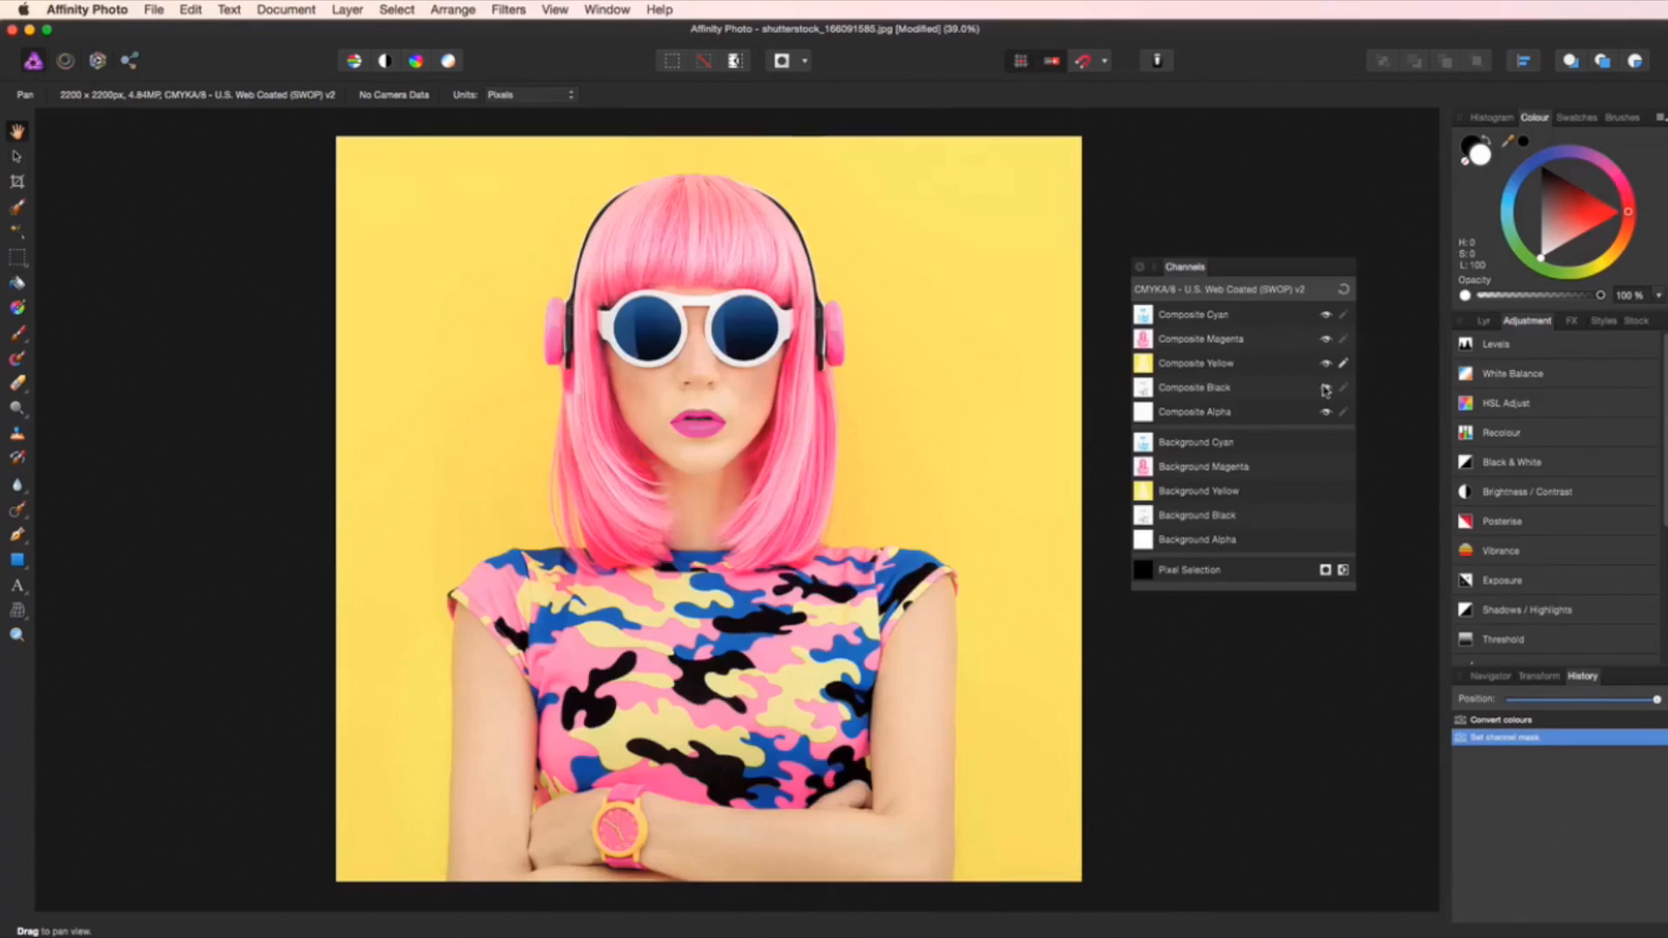
Toggle the visibility of the Composite Cyan, Magenta, Yellow and Black channels in the pink-haired portrait
left_click(1326, 315)
left_click(1326, 339)
left_click(1325, 363)
left_click(1325, 388)
left_click(1326, 388)
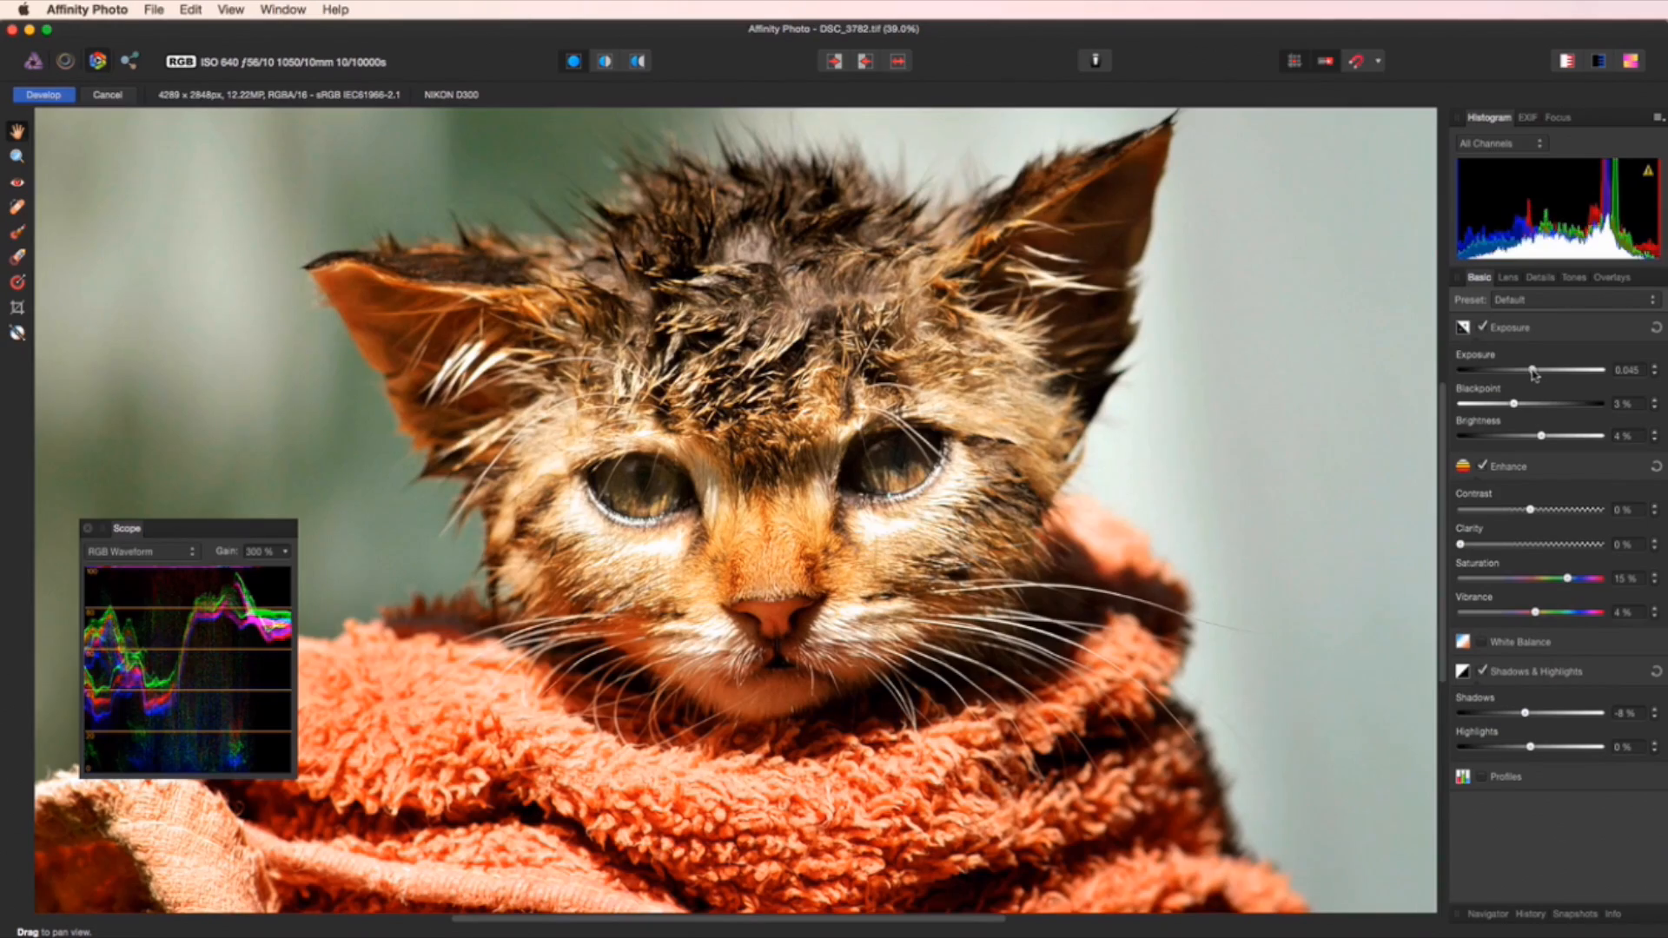
Adjust the exposure of the kitten photo slightly in the Develop workspace
mouse_move(1536, 371)
left_mouse_down()
mouse_move(1568, 372)
mouse_move(1538, 372)
left_mouse_up()
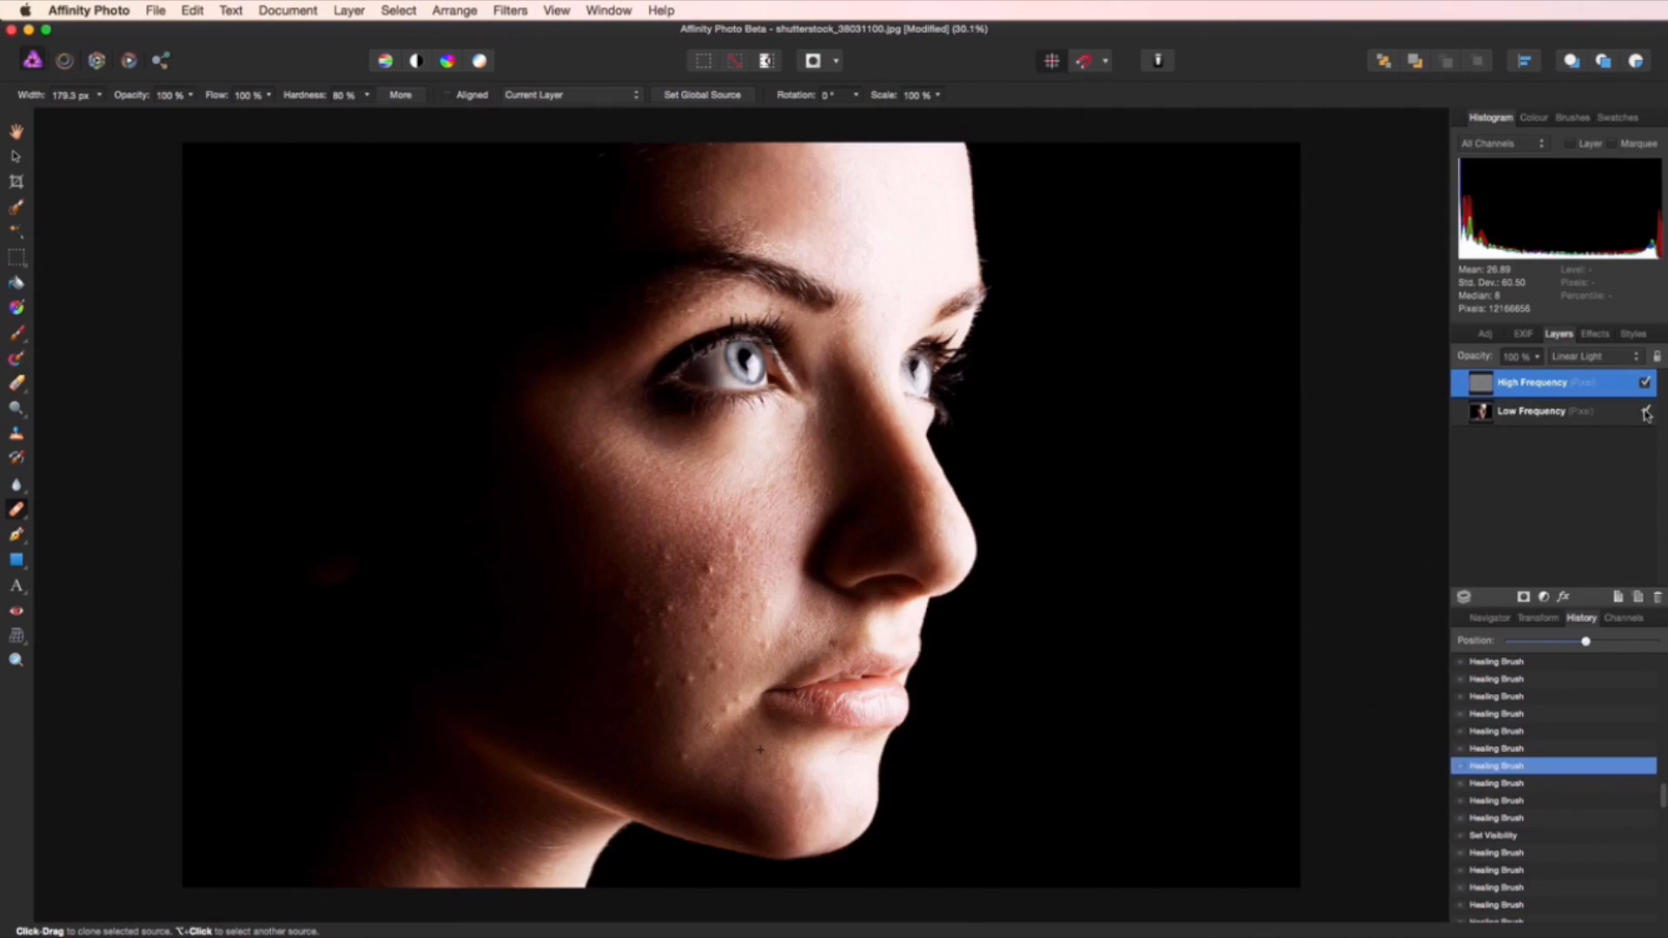
Toggle the visibility of the Low Frequency layer in the face portrait
left_click(1644, 415)
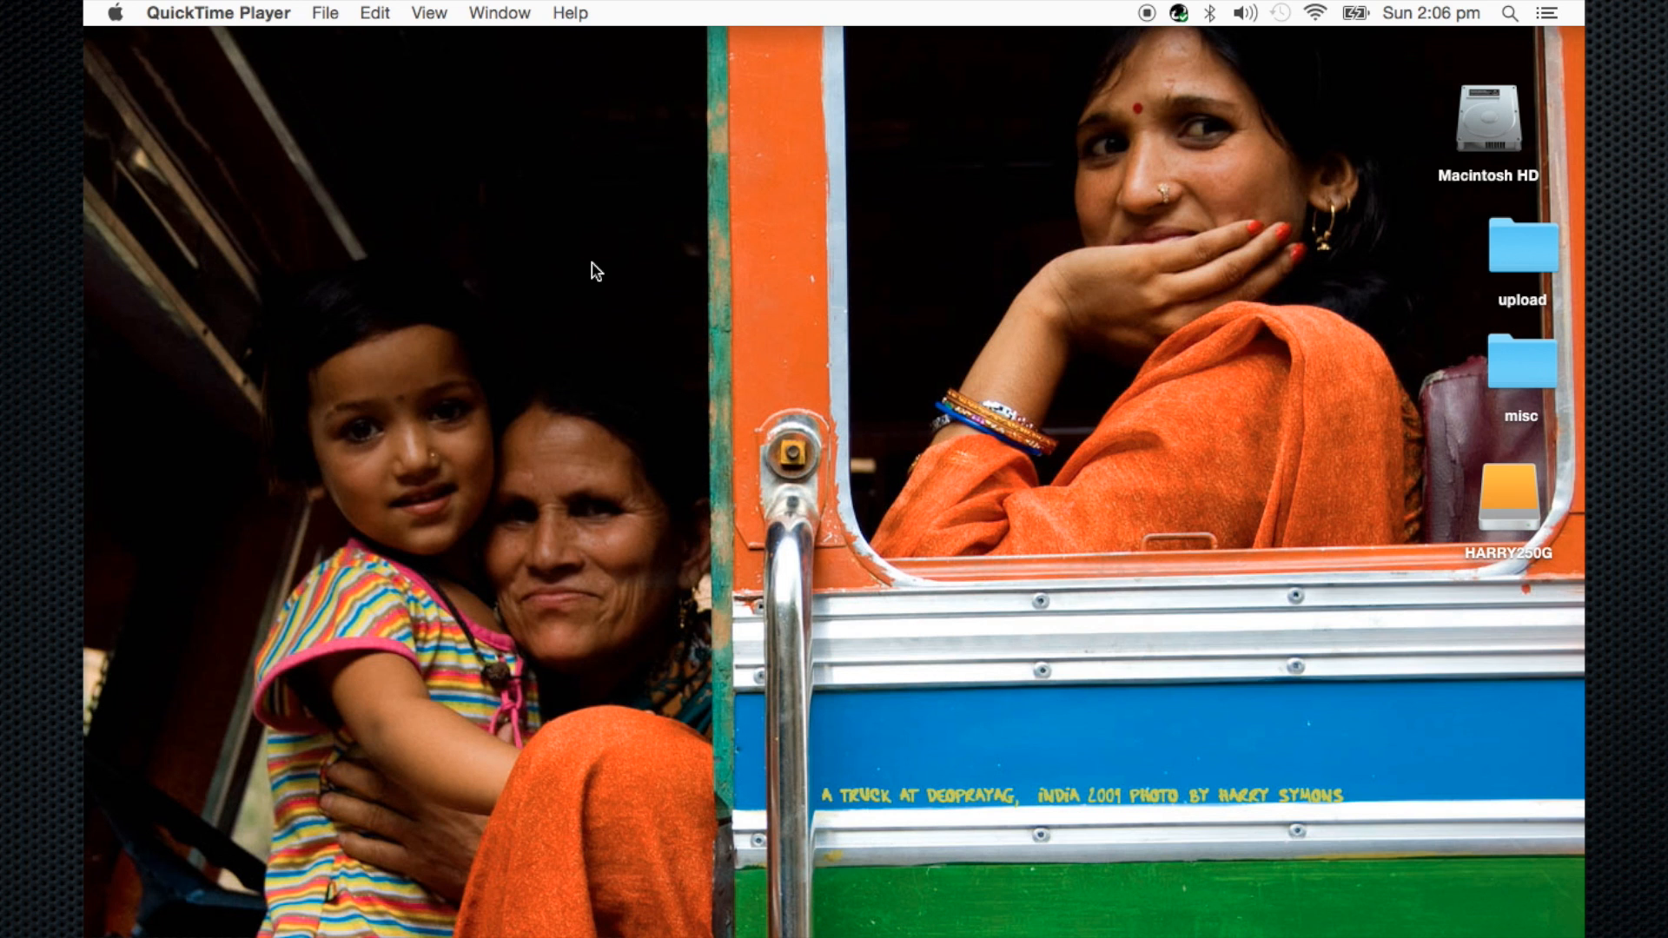
Launch Affinity Photo from the desktop
mouse_move(869, 932)
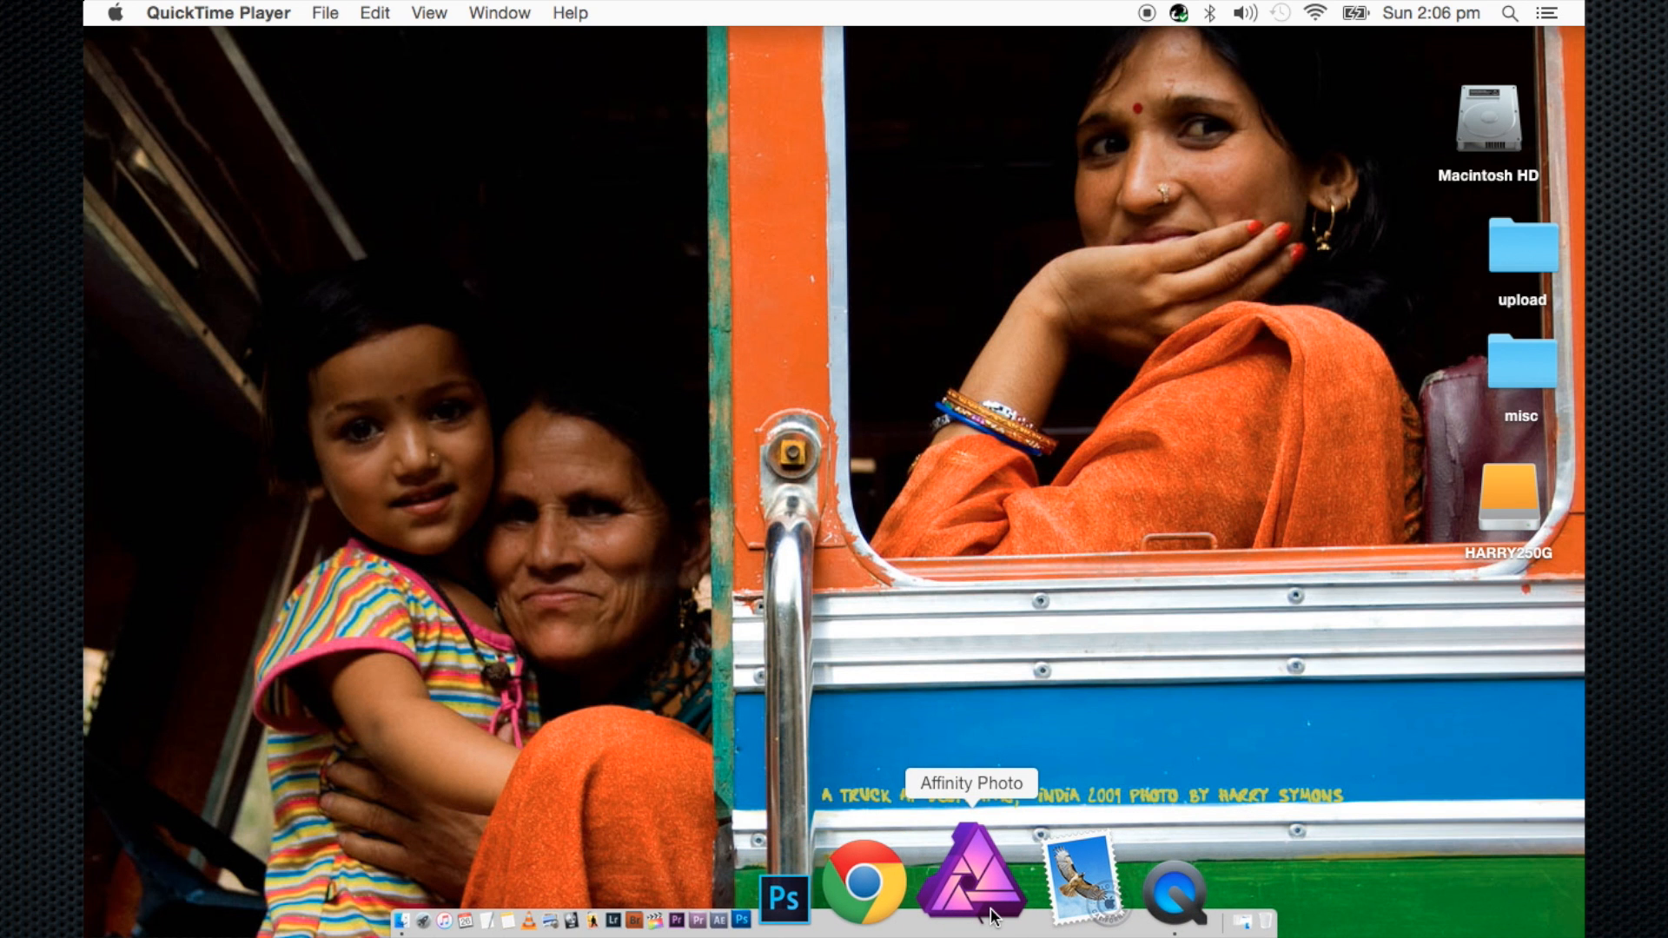
left_click(993, 904)
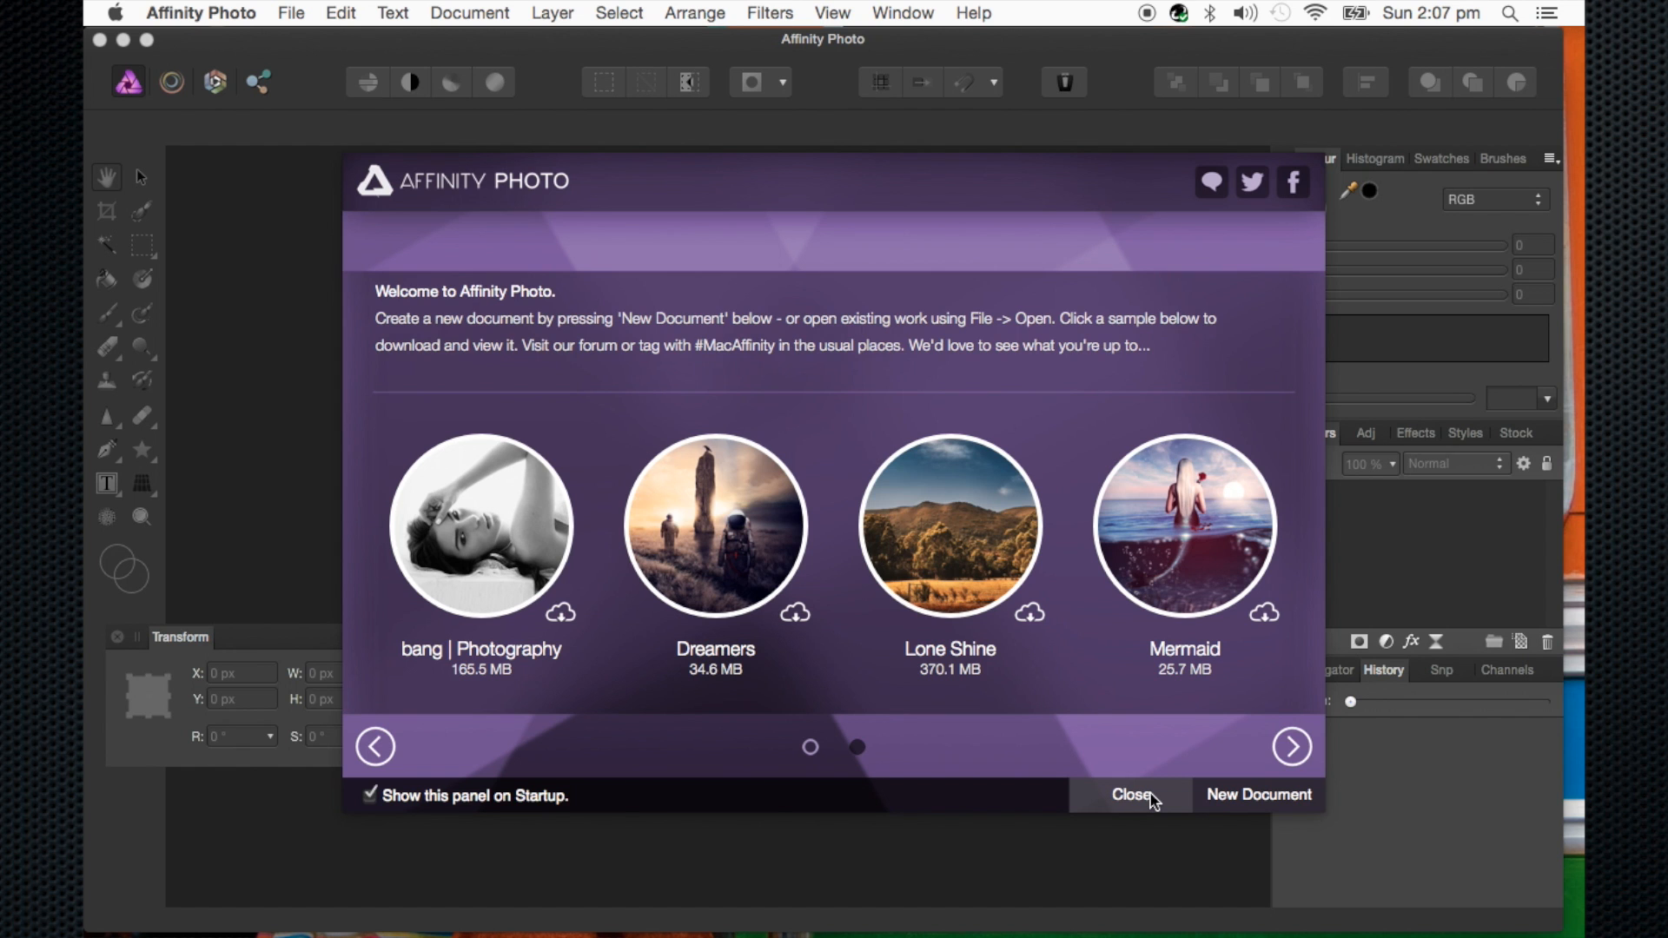
Look through both pages of sample documents in the welcome panel and close the panel
left_click(856, 748)
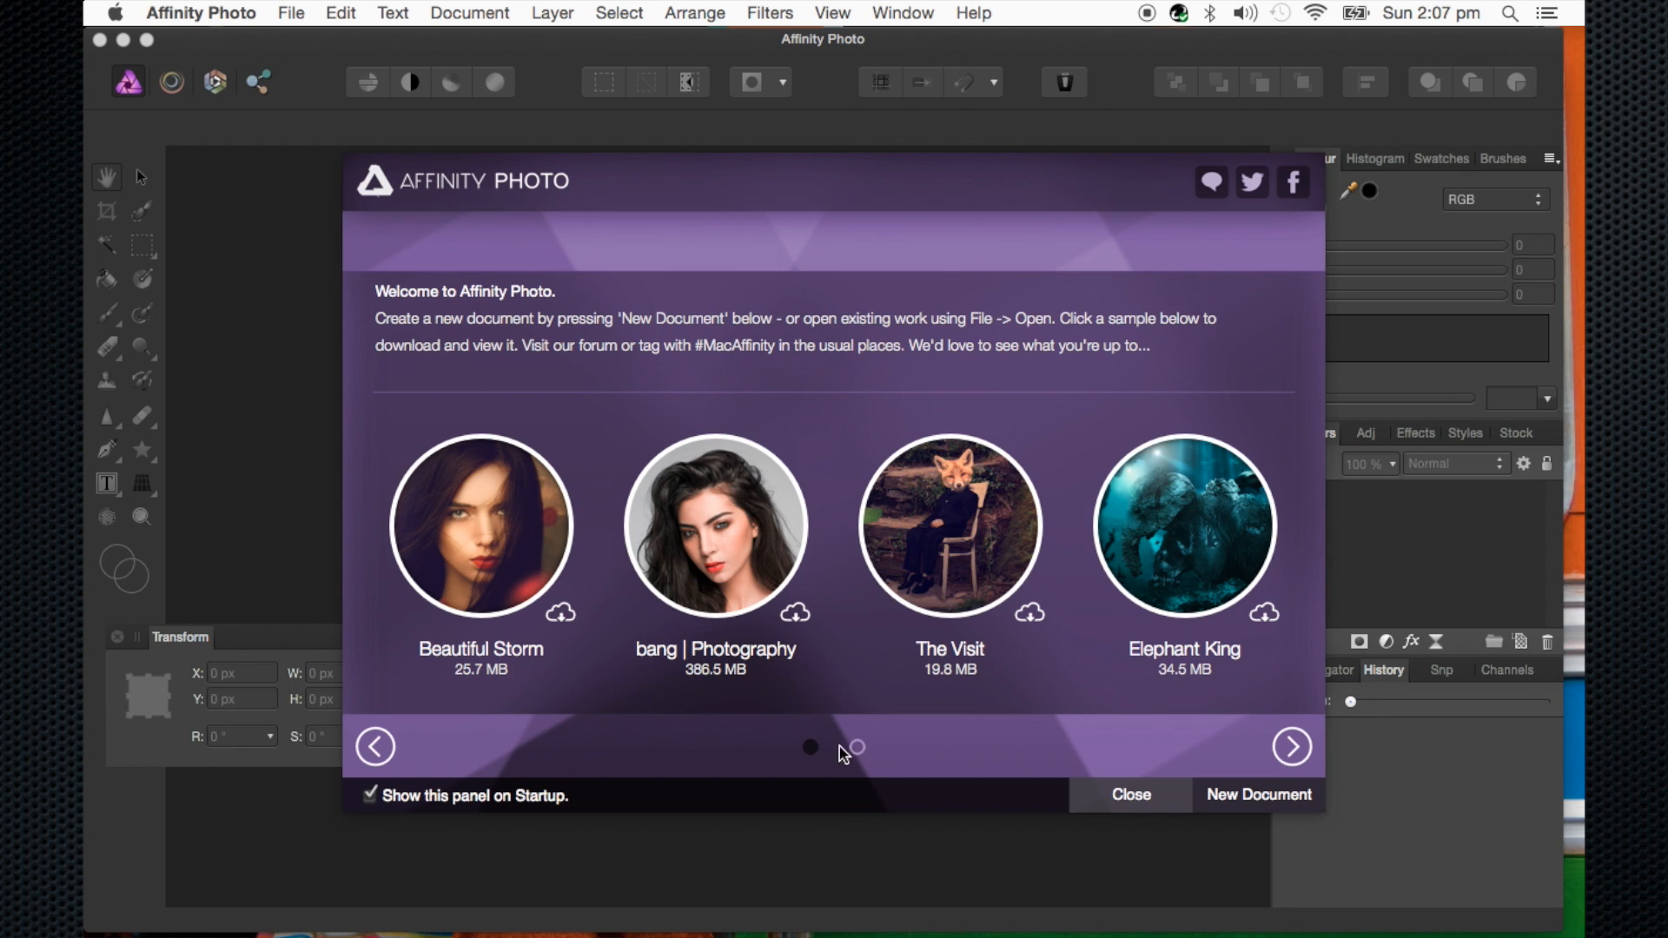
left_click(811, 748)
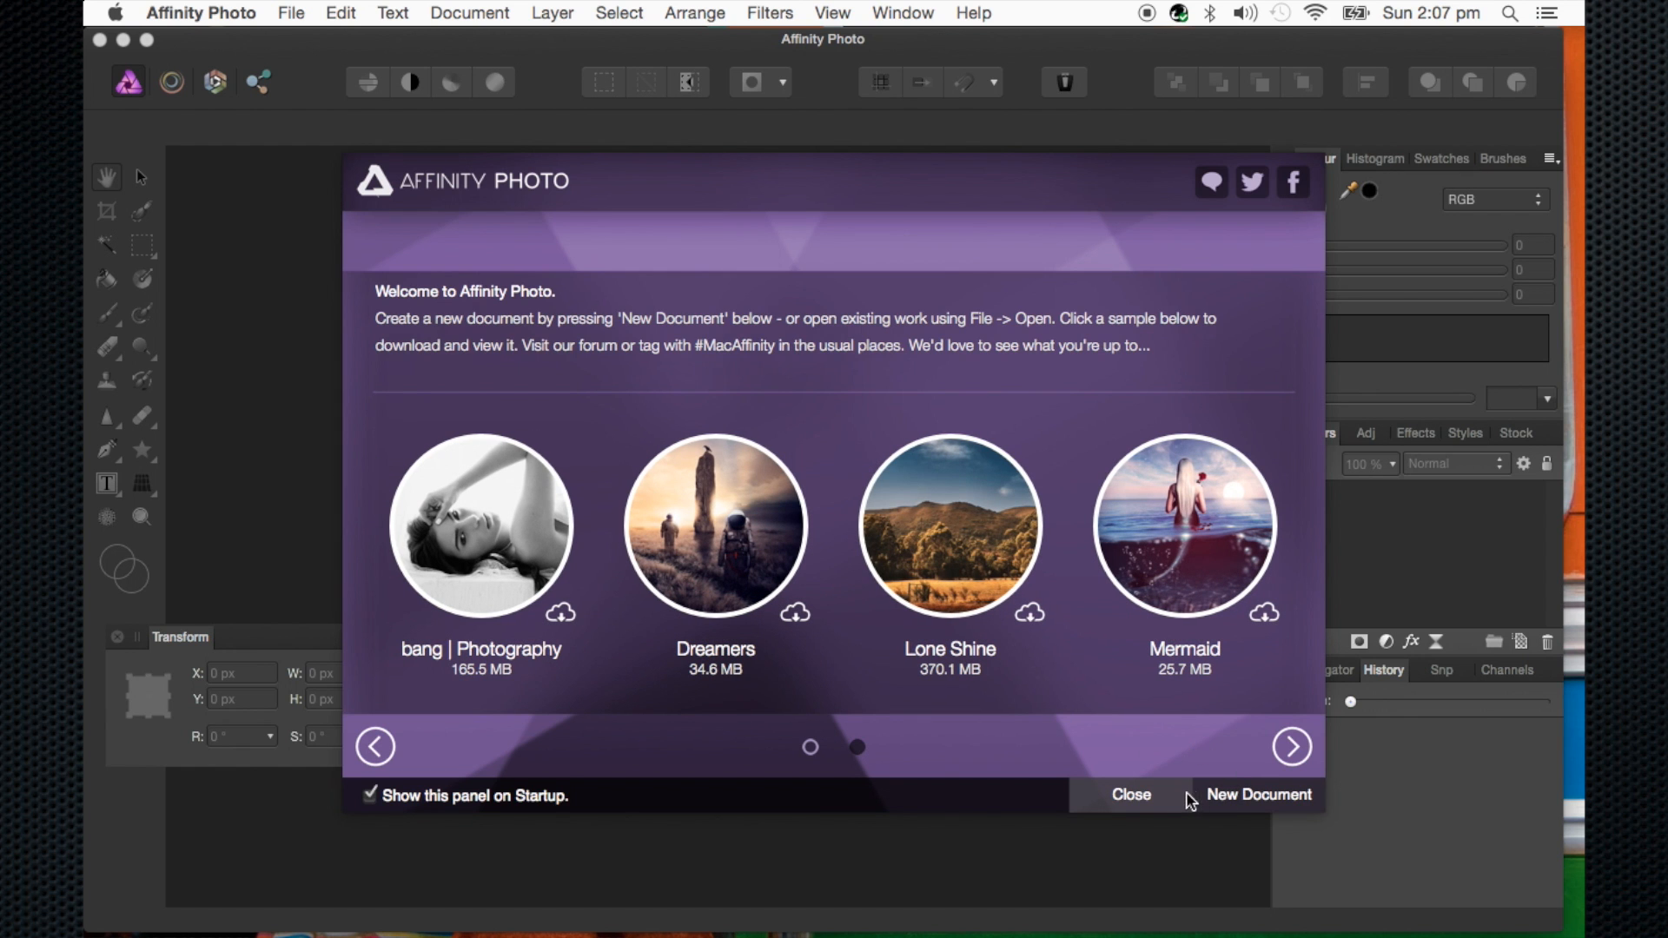
left_click(1140, 798)
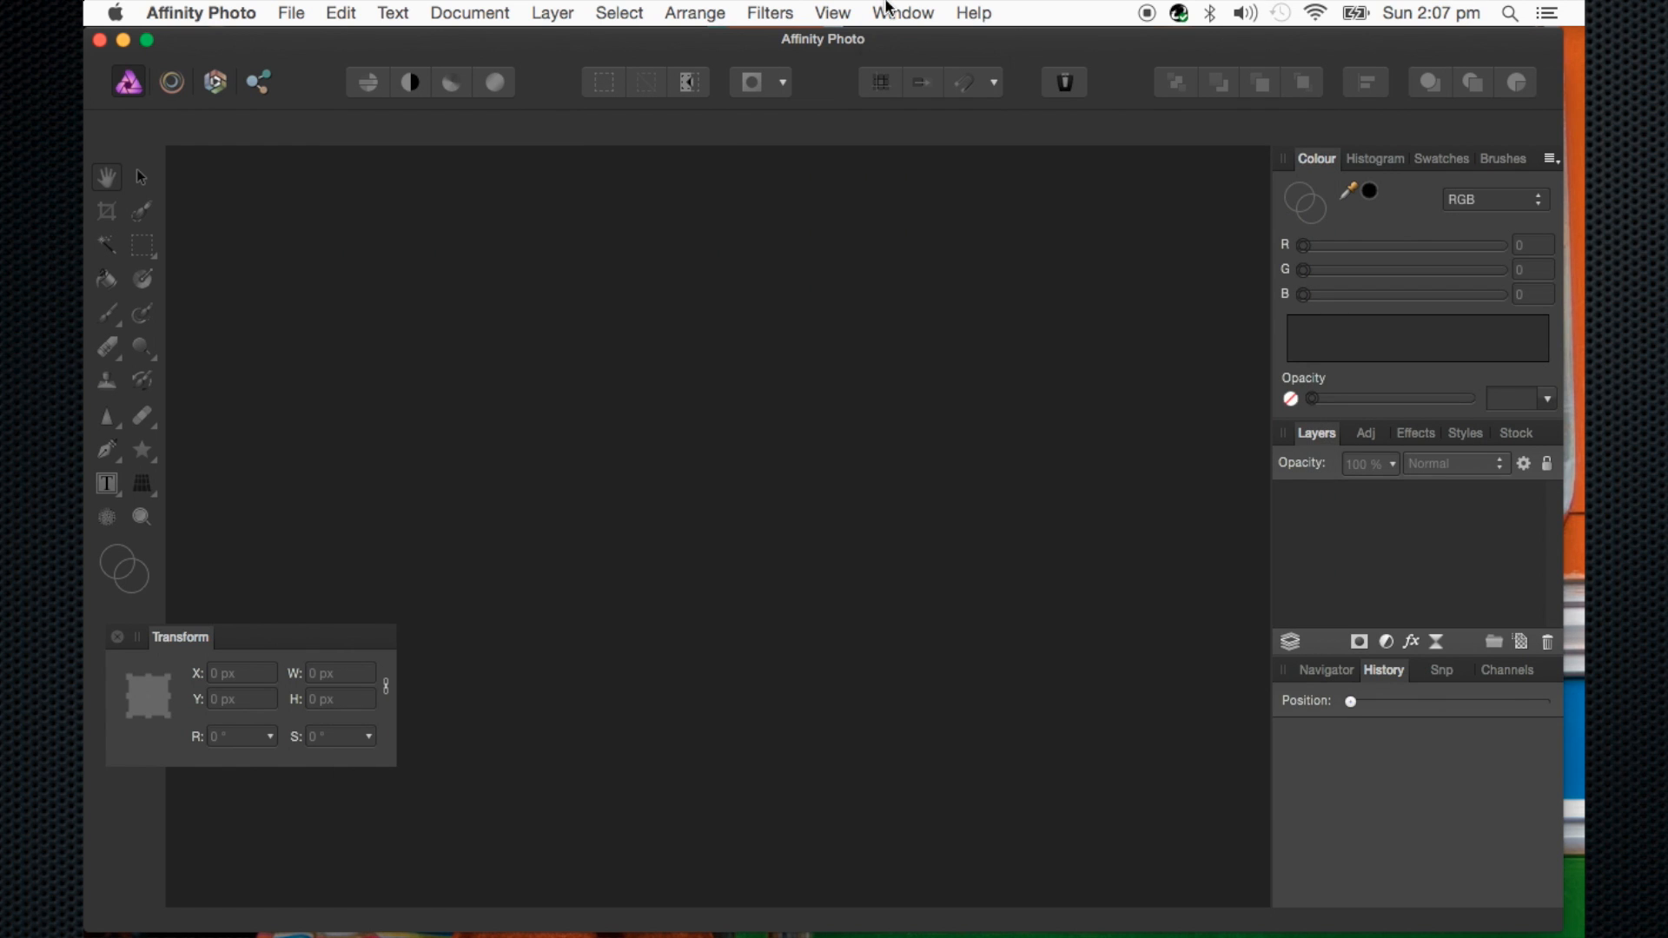
Open the Media Browser and move its window next to the Colour and Layers panels
left_click(888, 11)
left_click(888, 11)
left_click(841, 11)
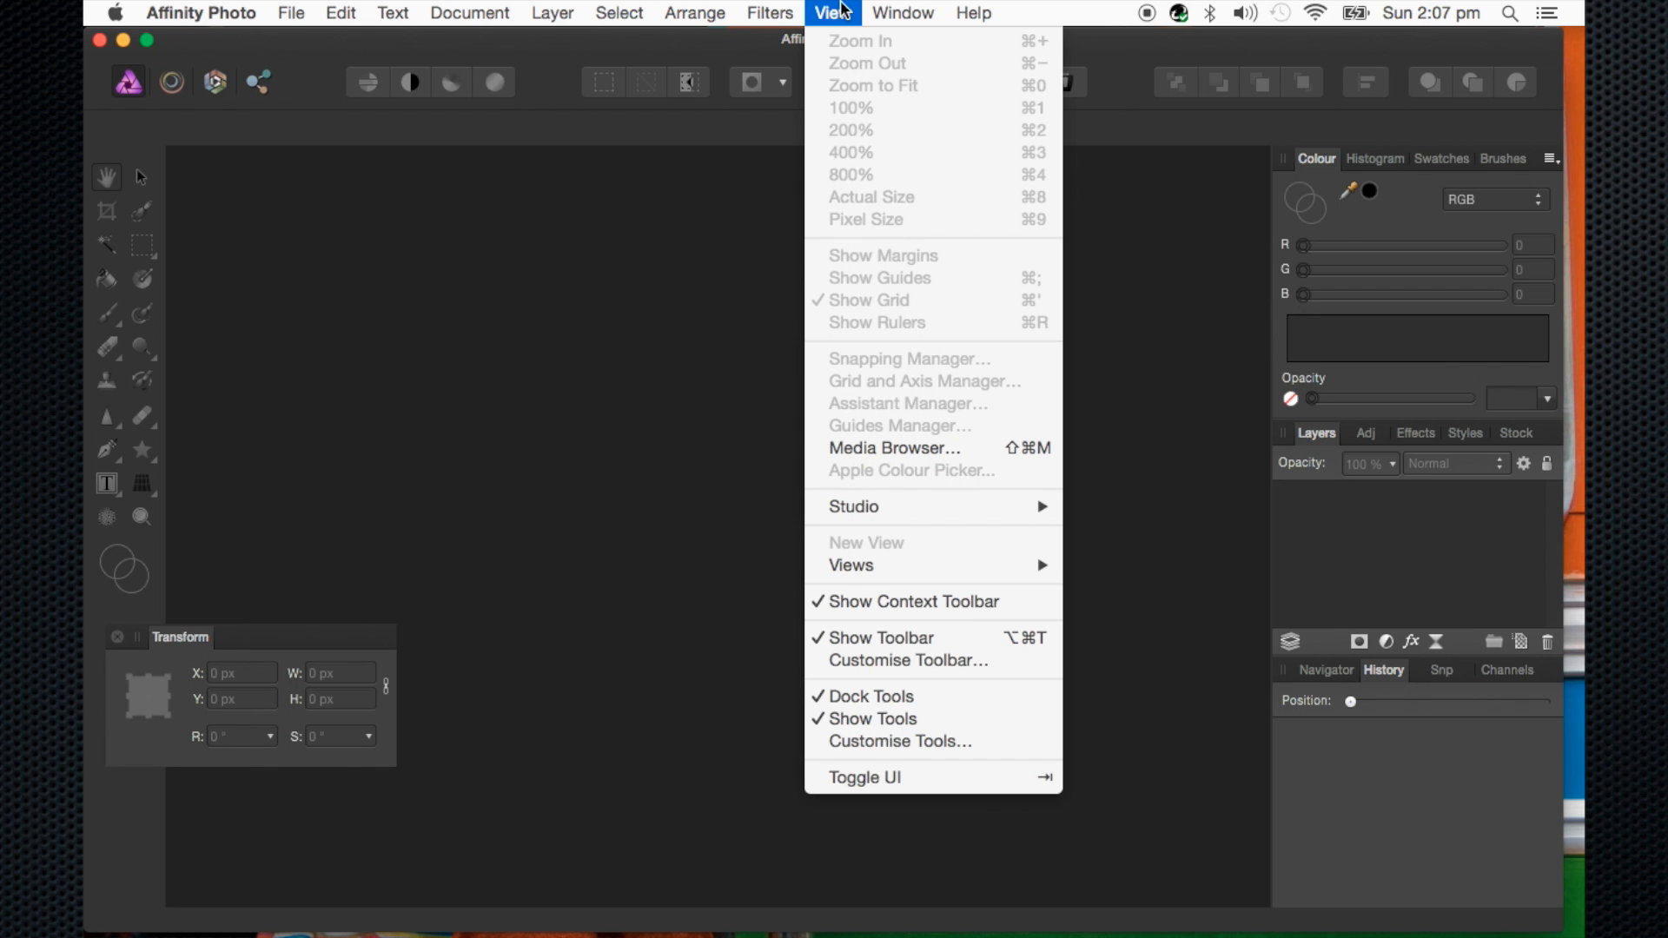
left_click(881, 450)
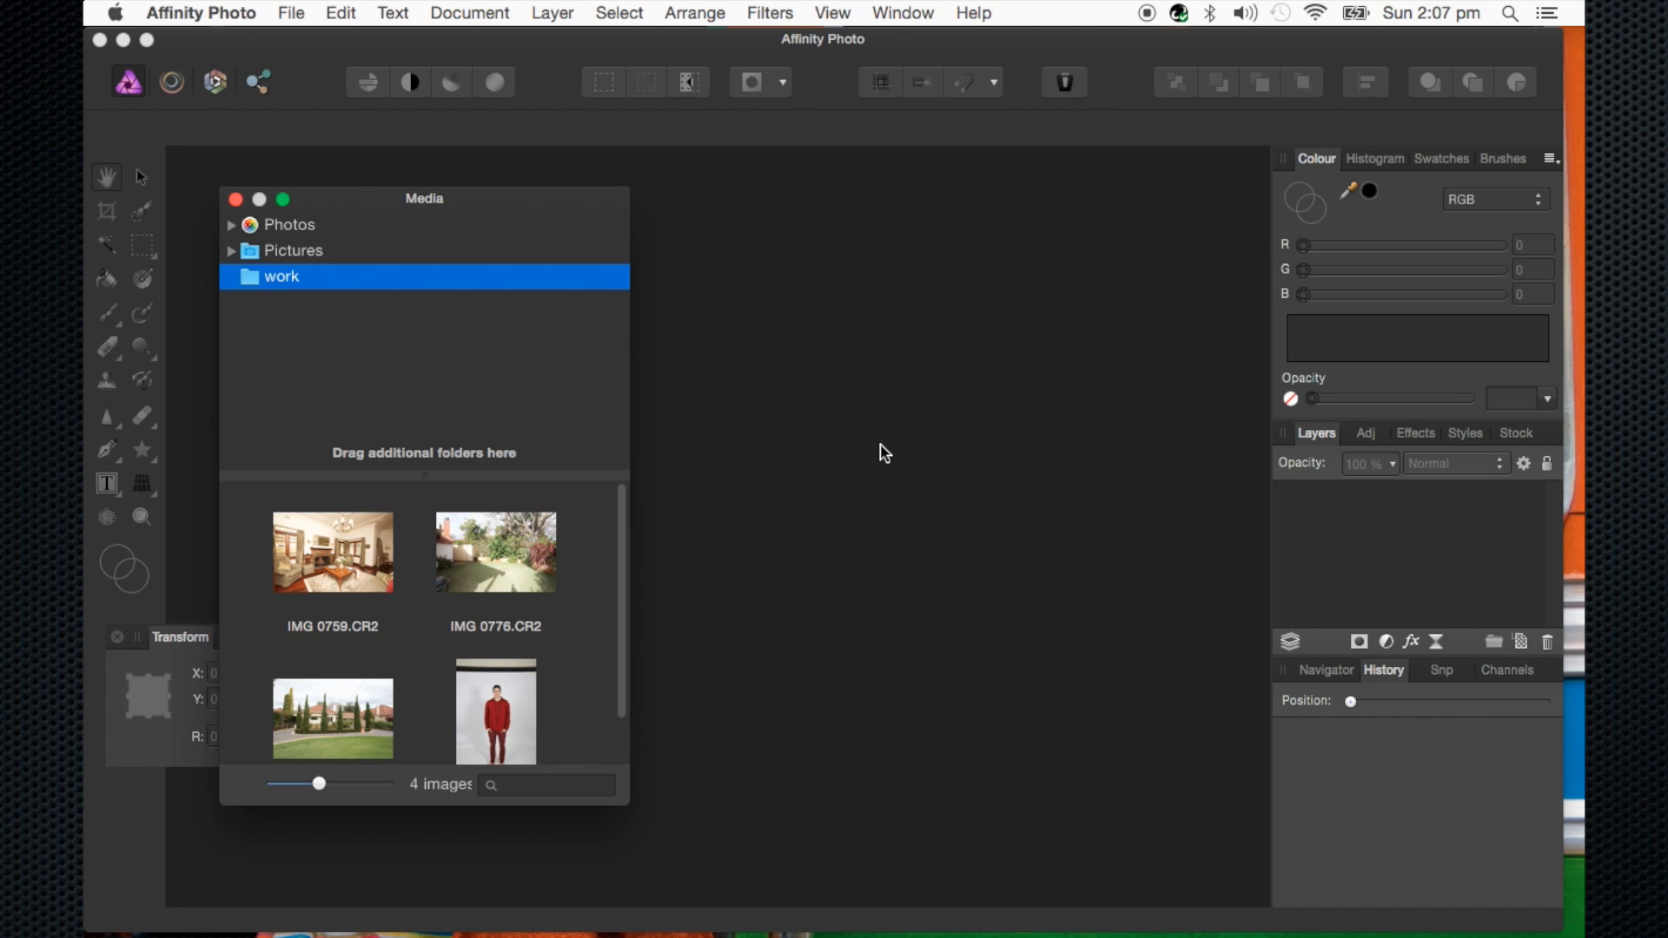
left_click_drag(484, 205, 1110, 137)
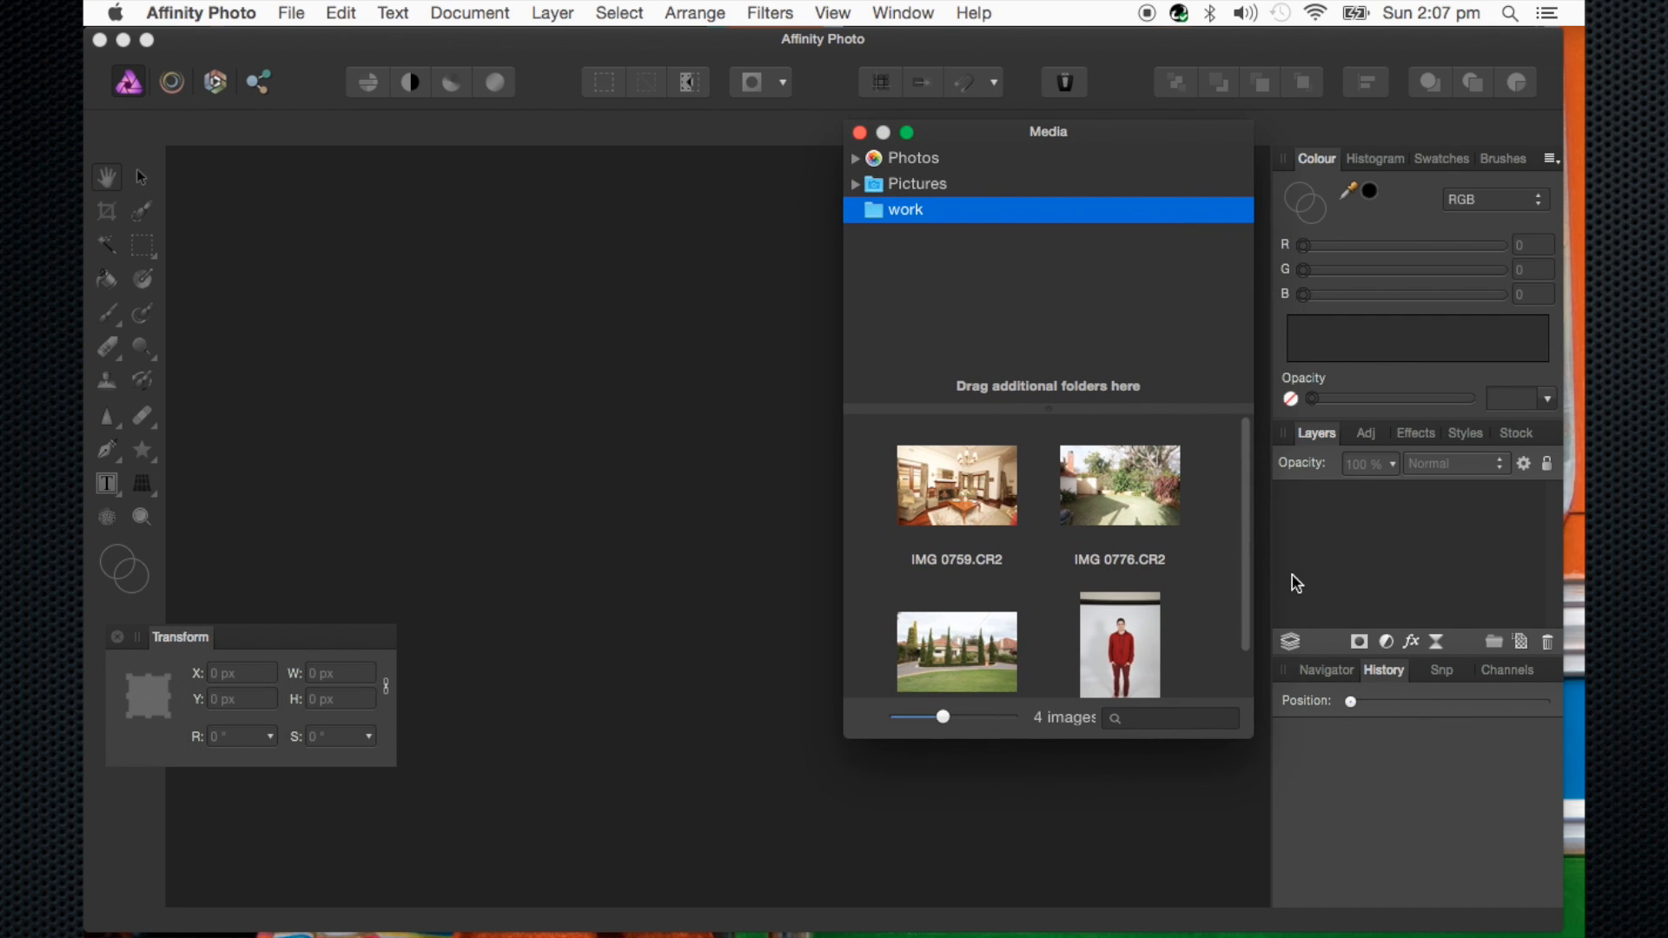
Widen the application window to the edge of the desktop
left_click_drag(1559, 930, 1580, 921)
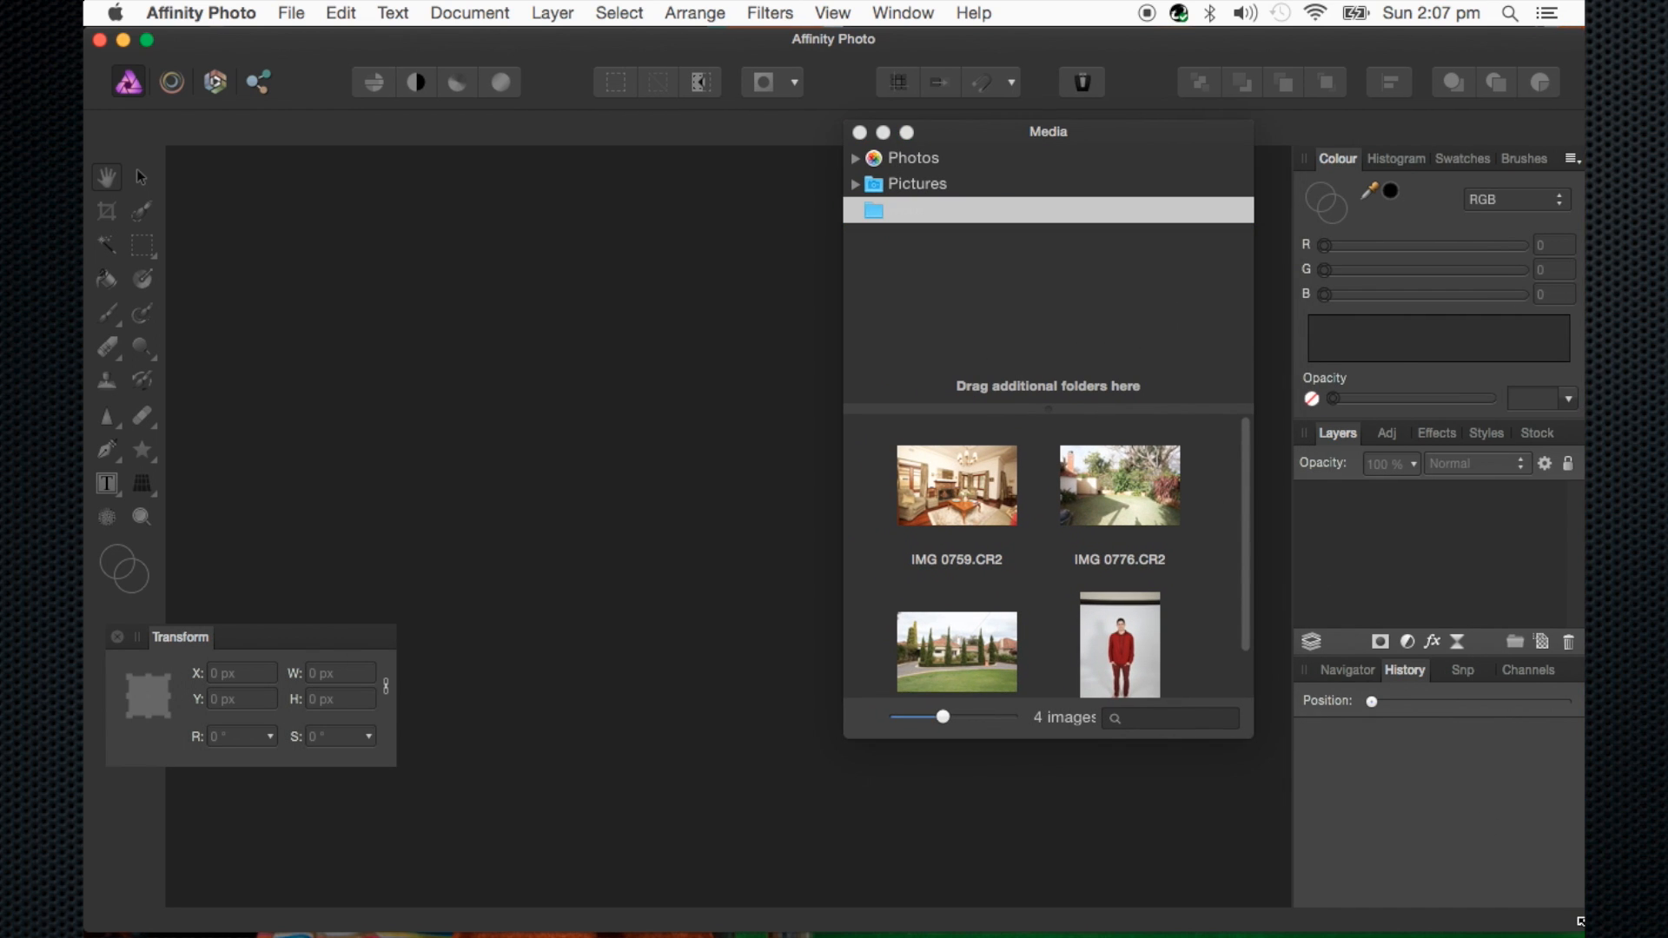
left_click(148, 40)
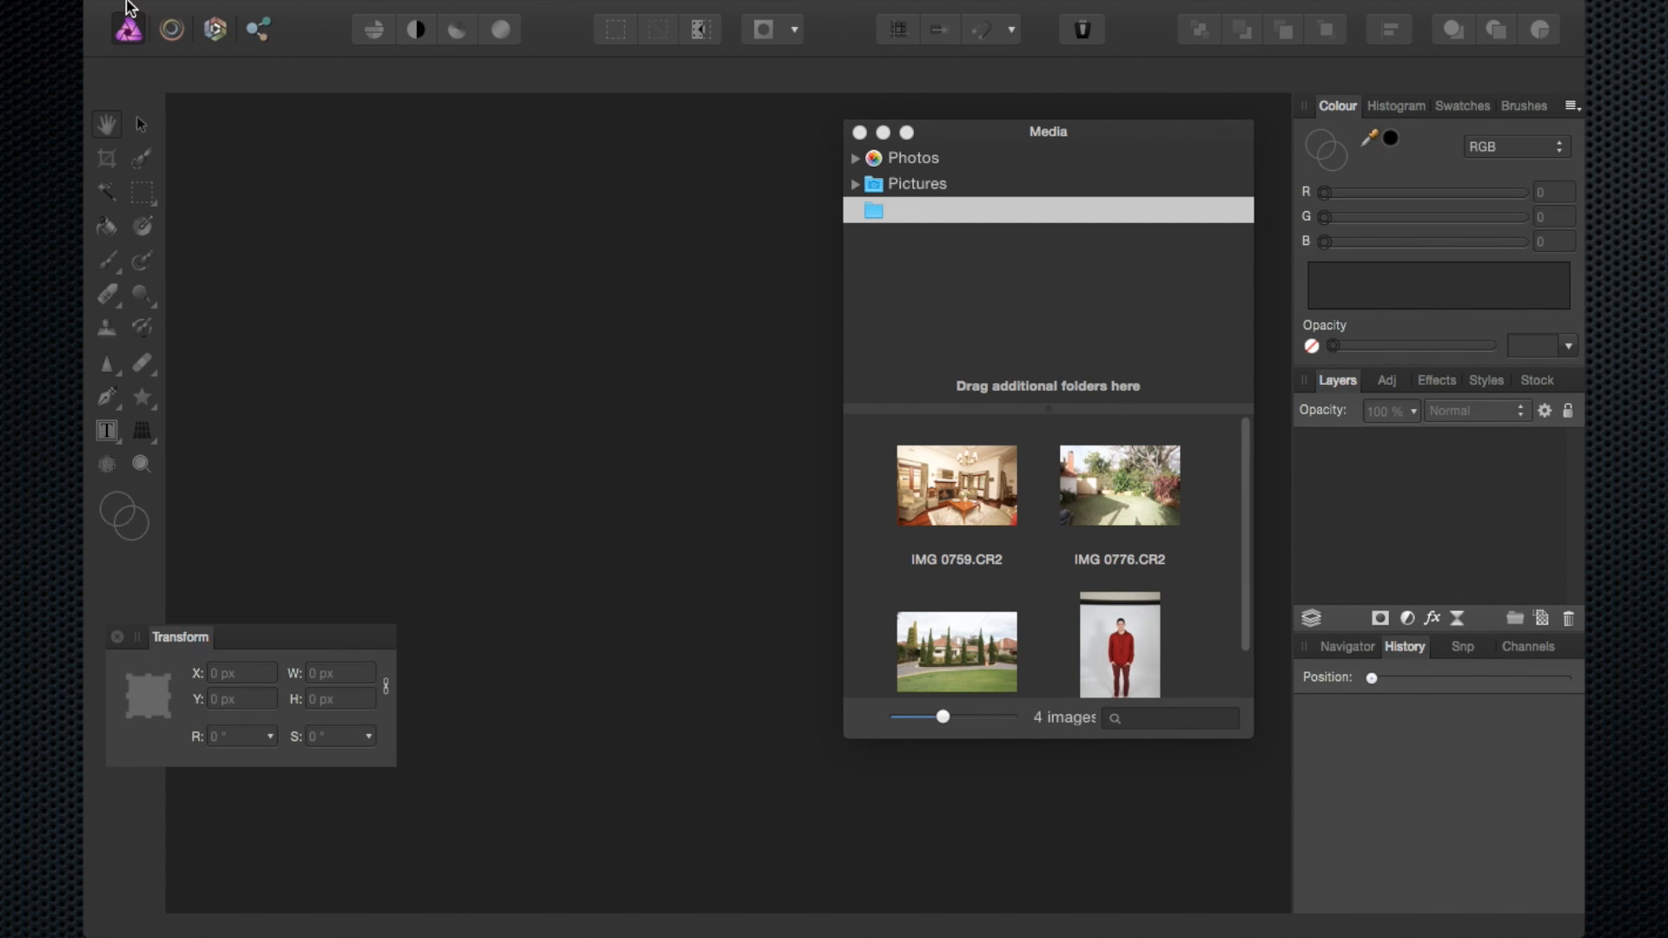
mouse_move(128, 3)
left_click(148, 40)
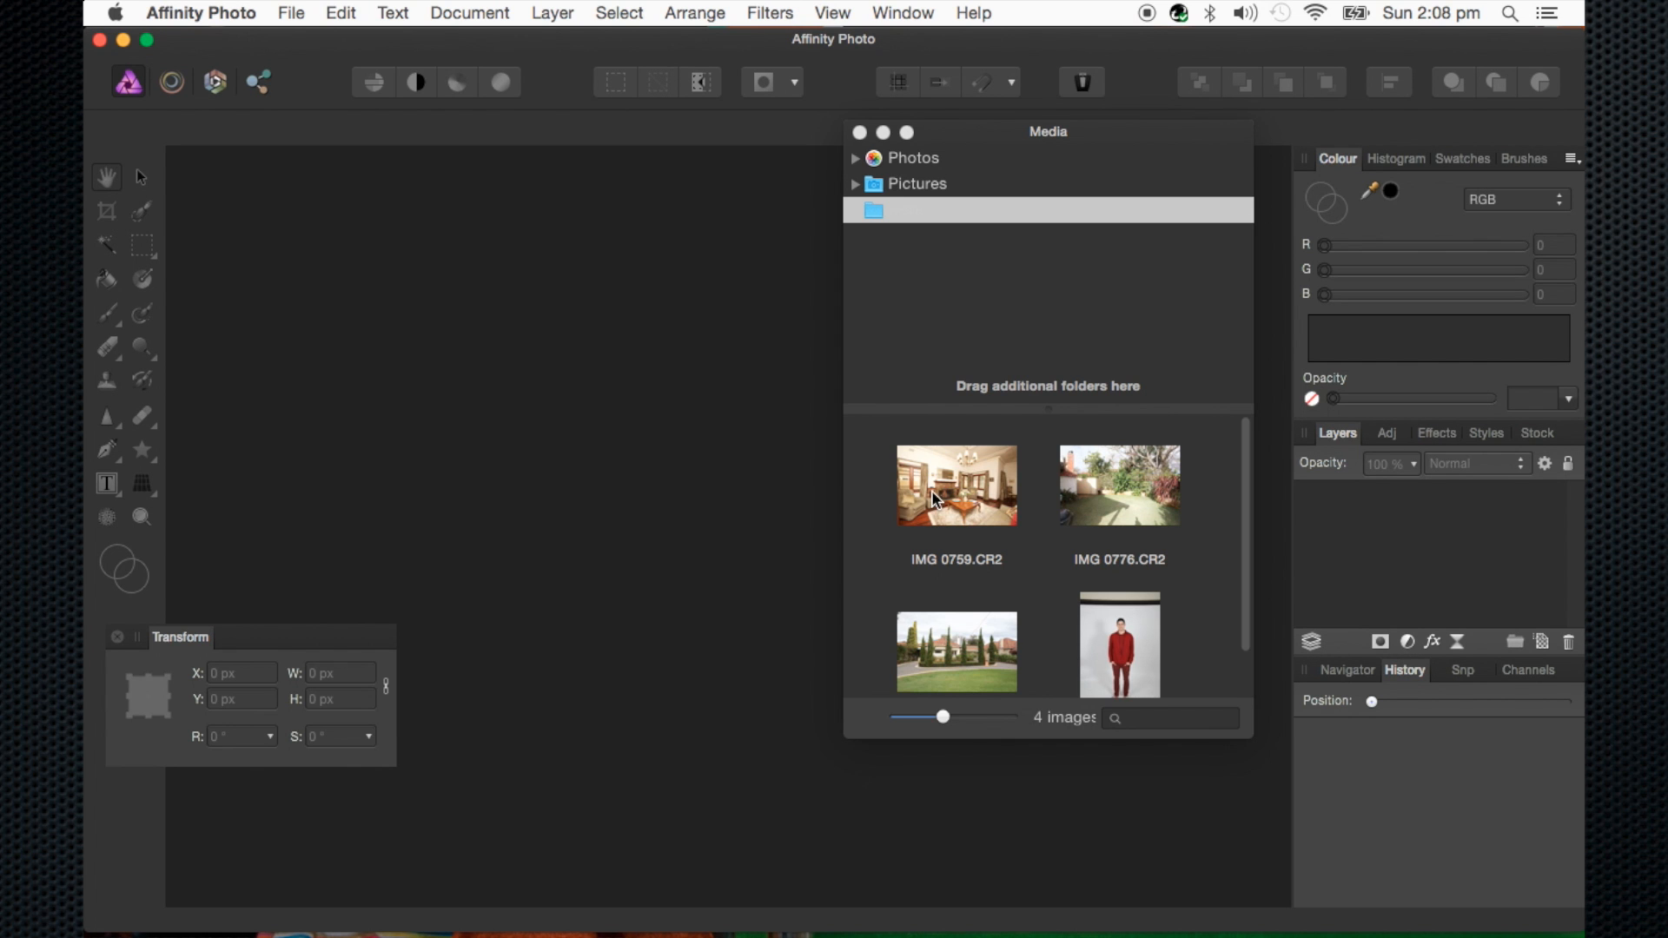
Shift the Media window closer to the Colour panel and select the IMG 0776.CR2 thumbnail
mouse_move(933, 498)
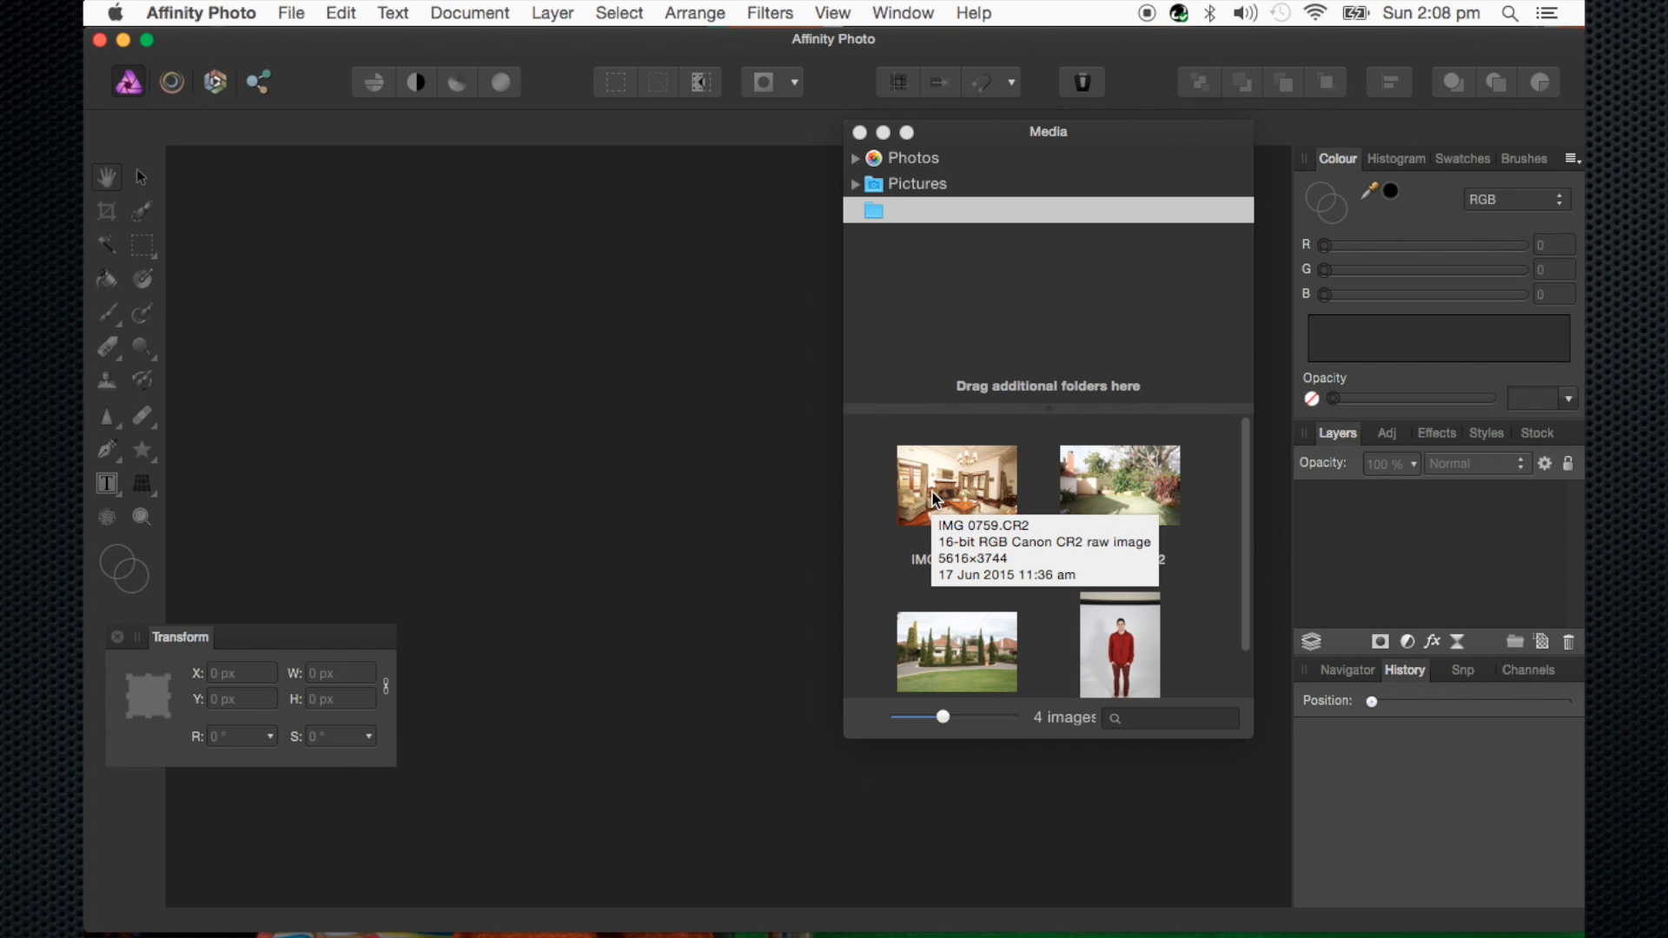
left_click_drag(1009, 146, 1048, 165)
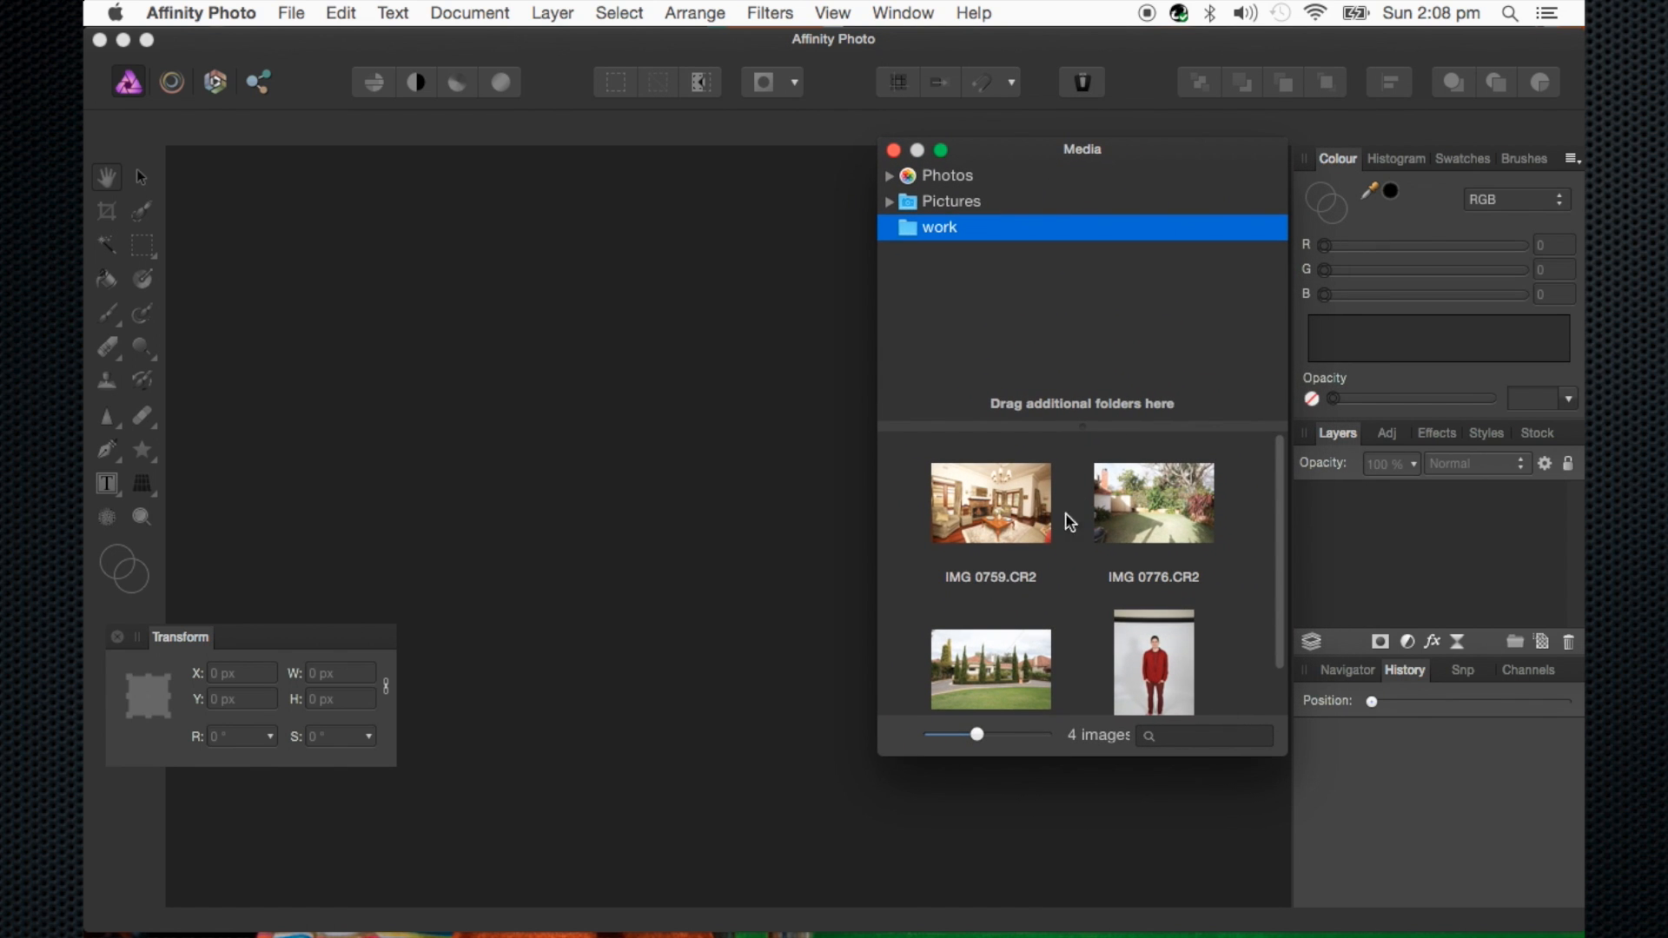
left_click(1123, 521)
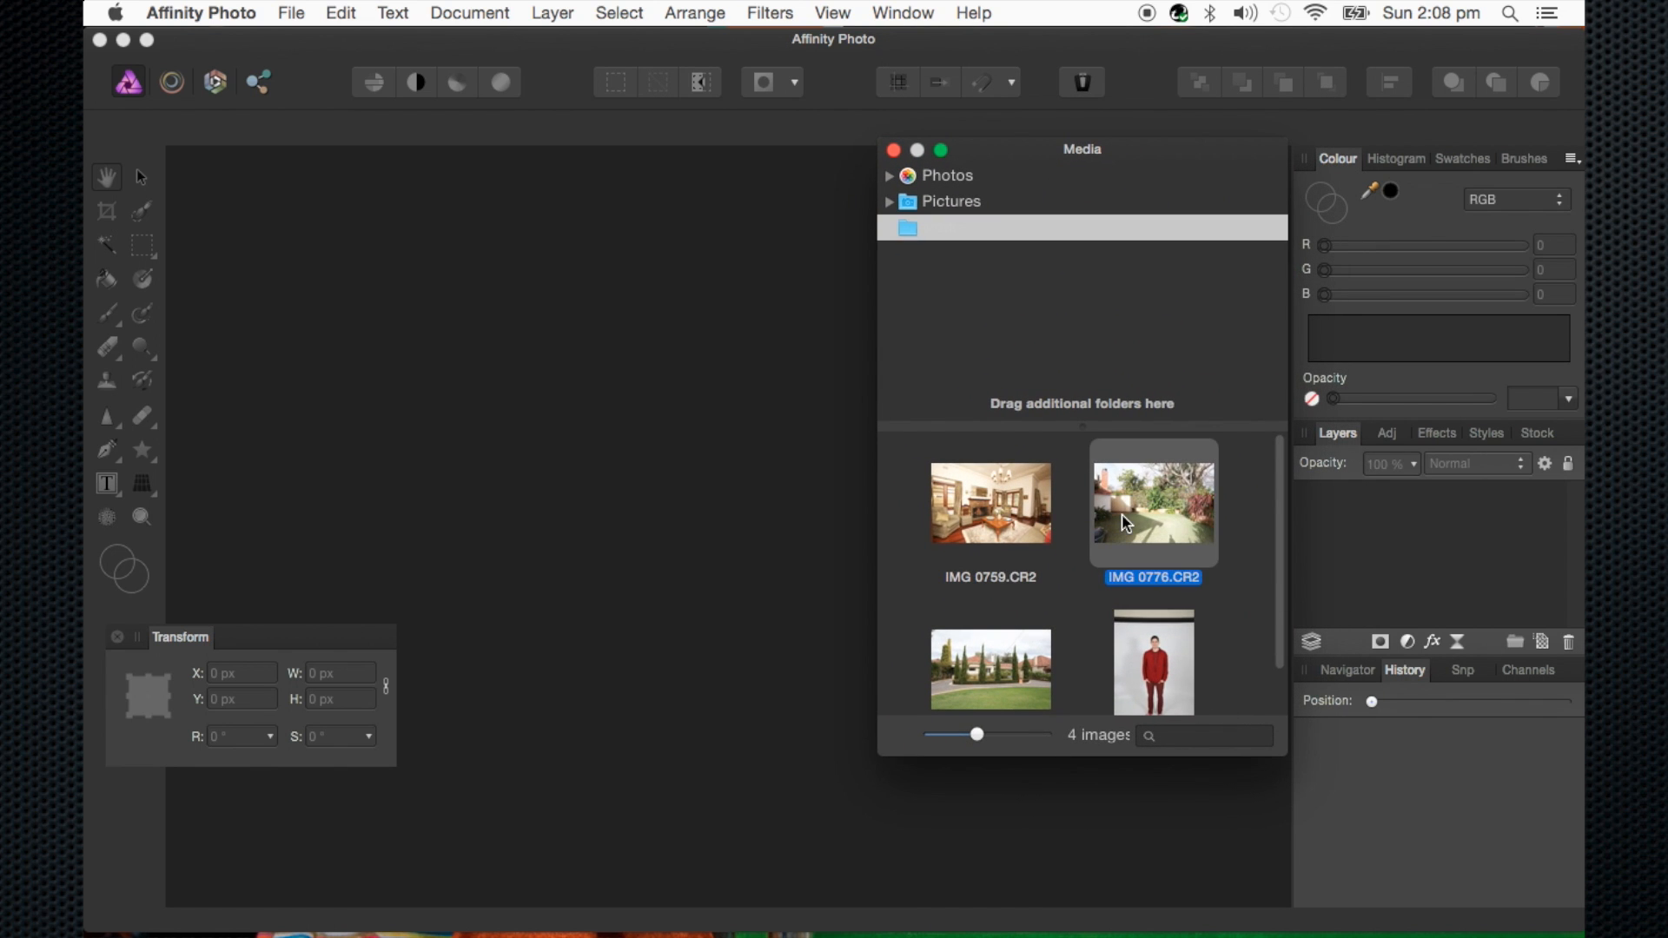
scroll(1126, 522, "down", 2)
scroll(1126, 523, "up", 2)
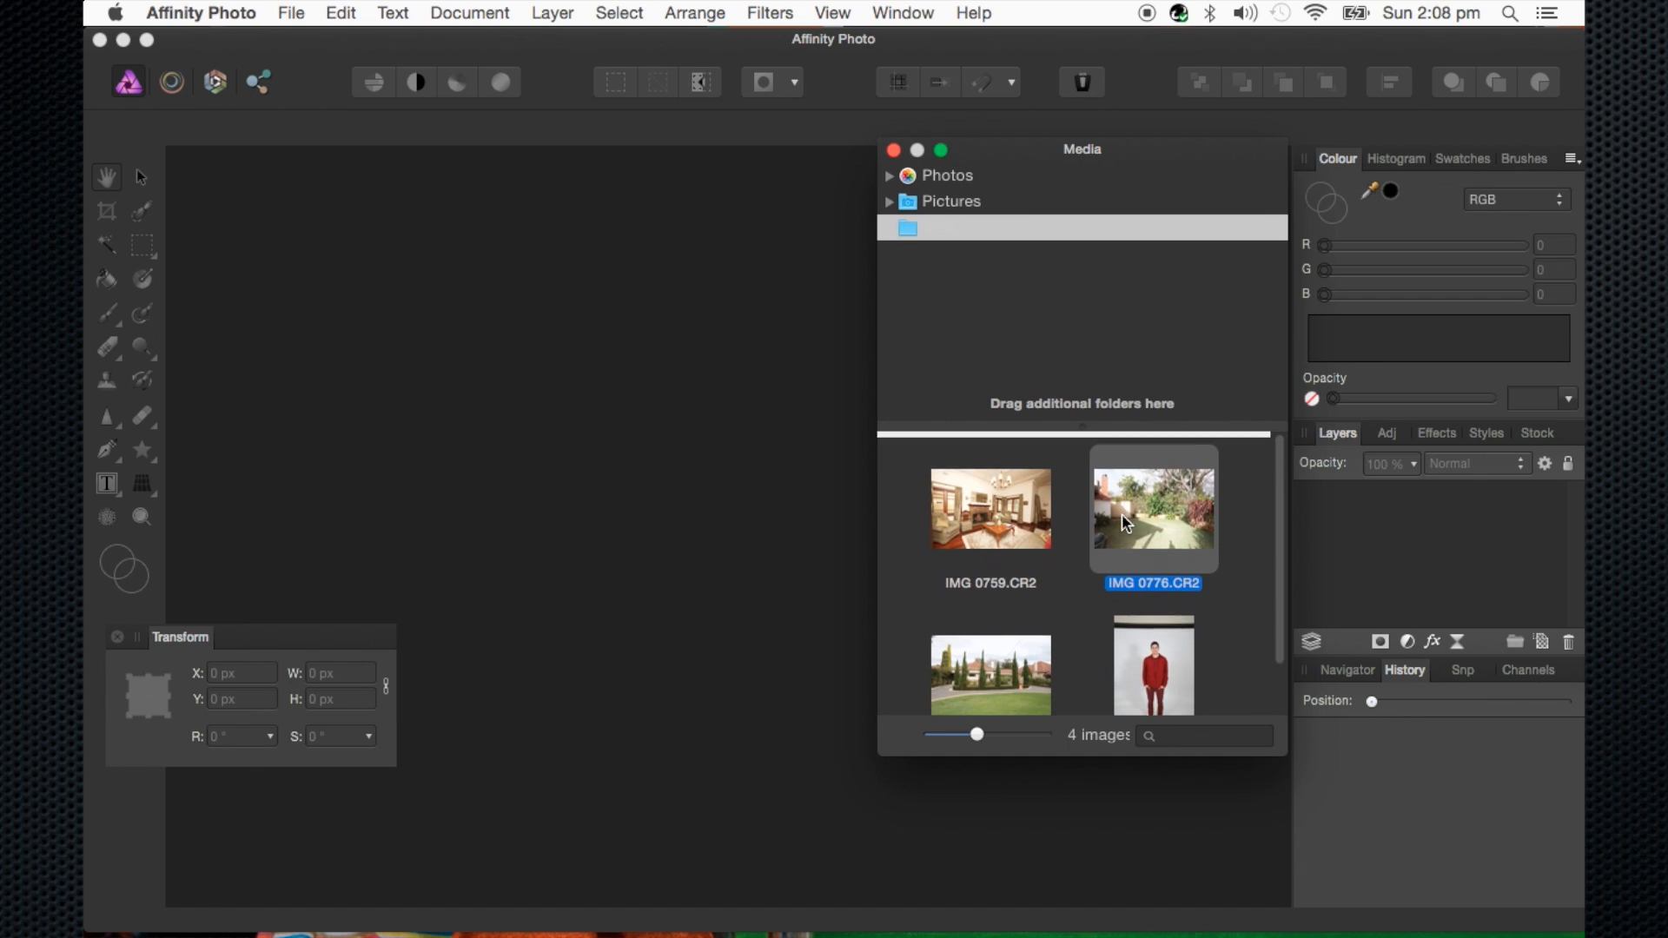
Look at the contents of the Pictures folder in the Media window and collapse it again
left_click(938, 304)
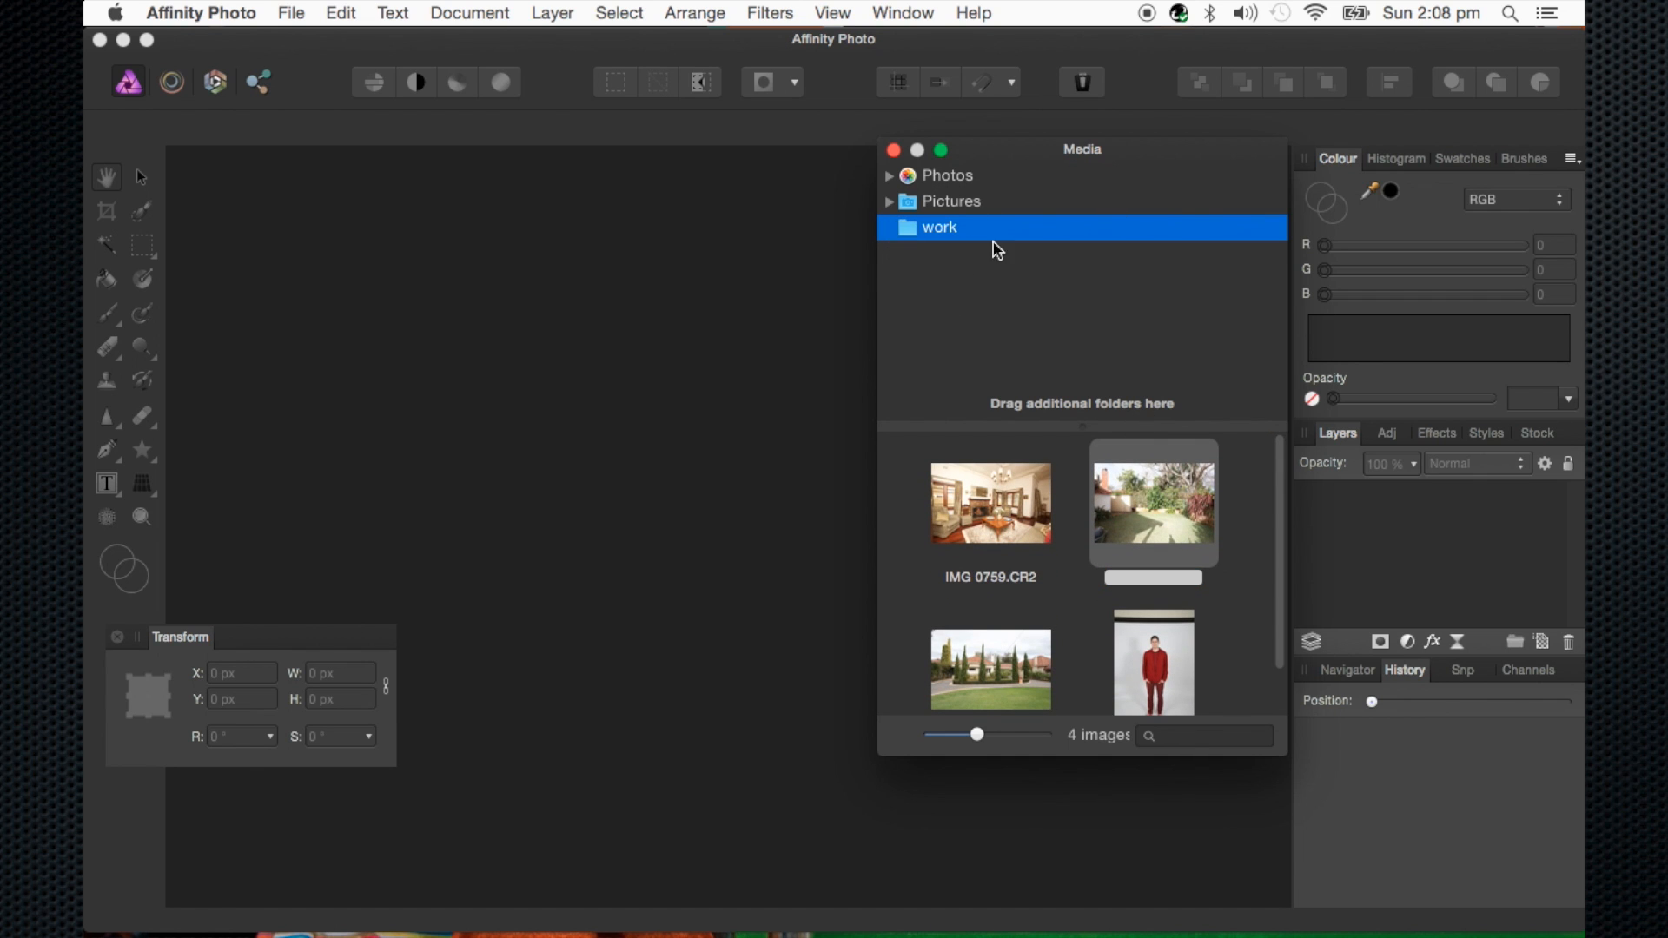
left_click(889, 202)
left_click(889, 202)
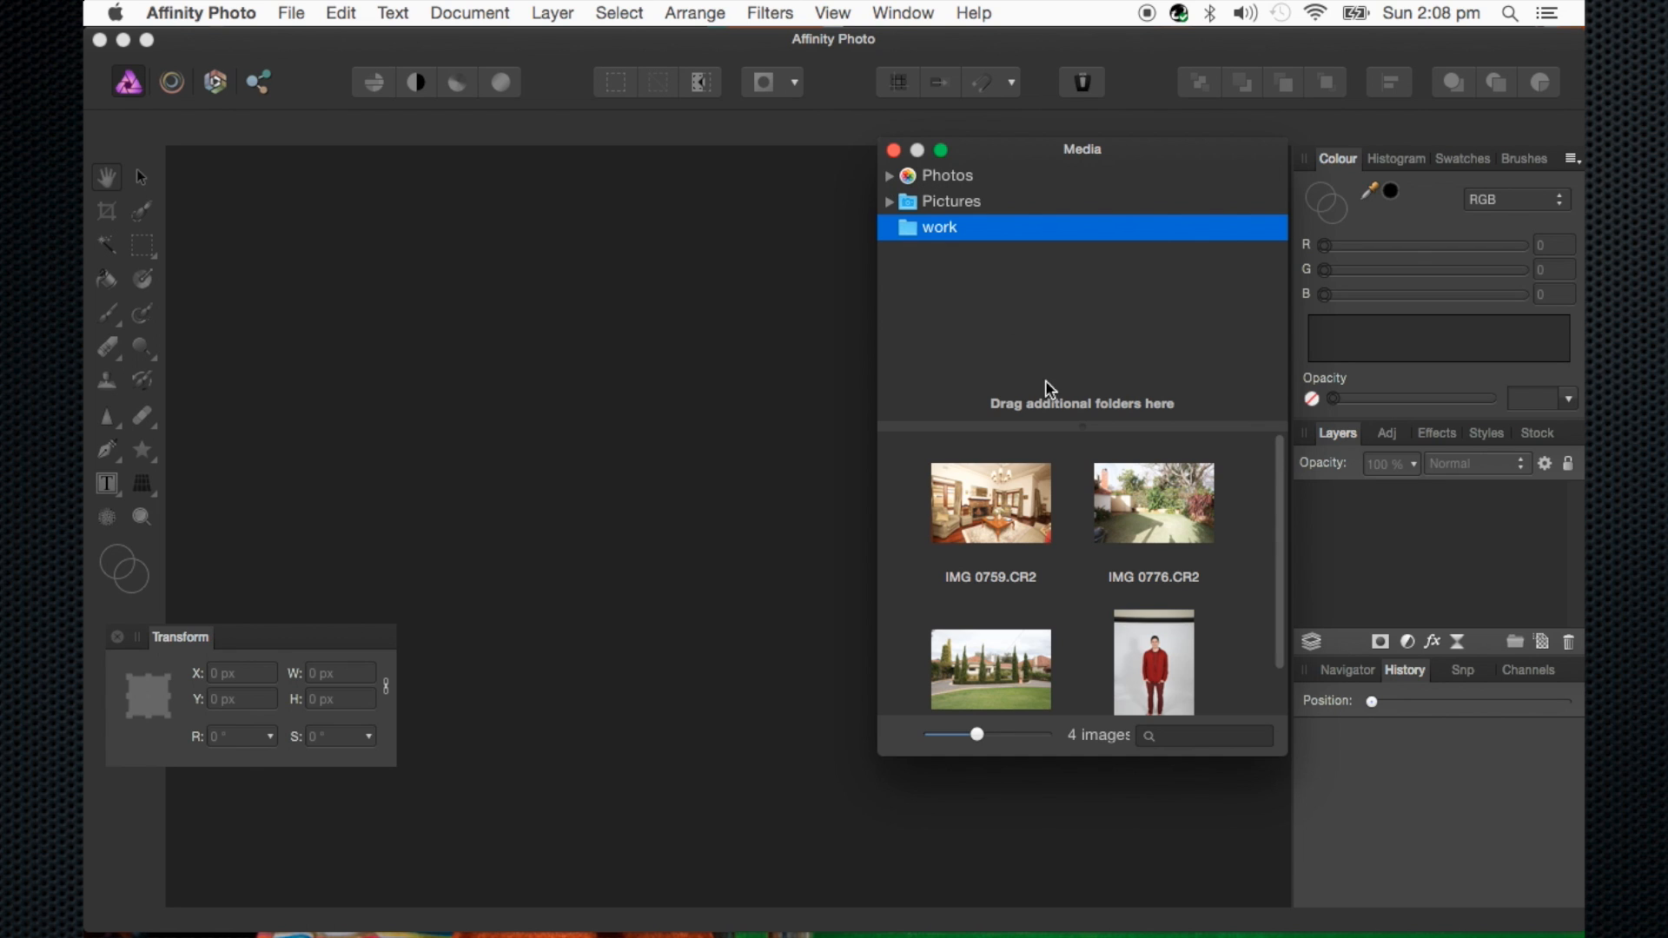
Open the raw image IMG 0776.CR2 from the work folder for developing
left_click(1144, 522)
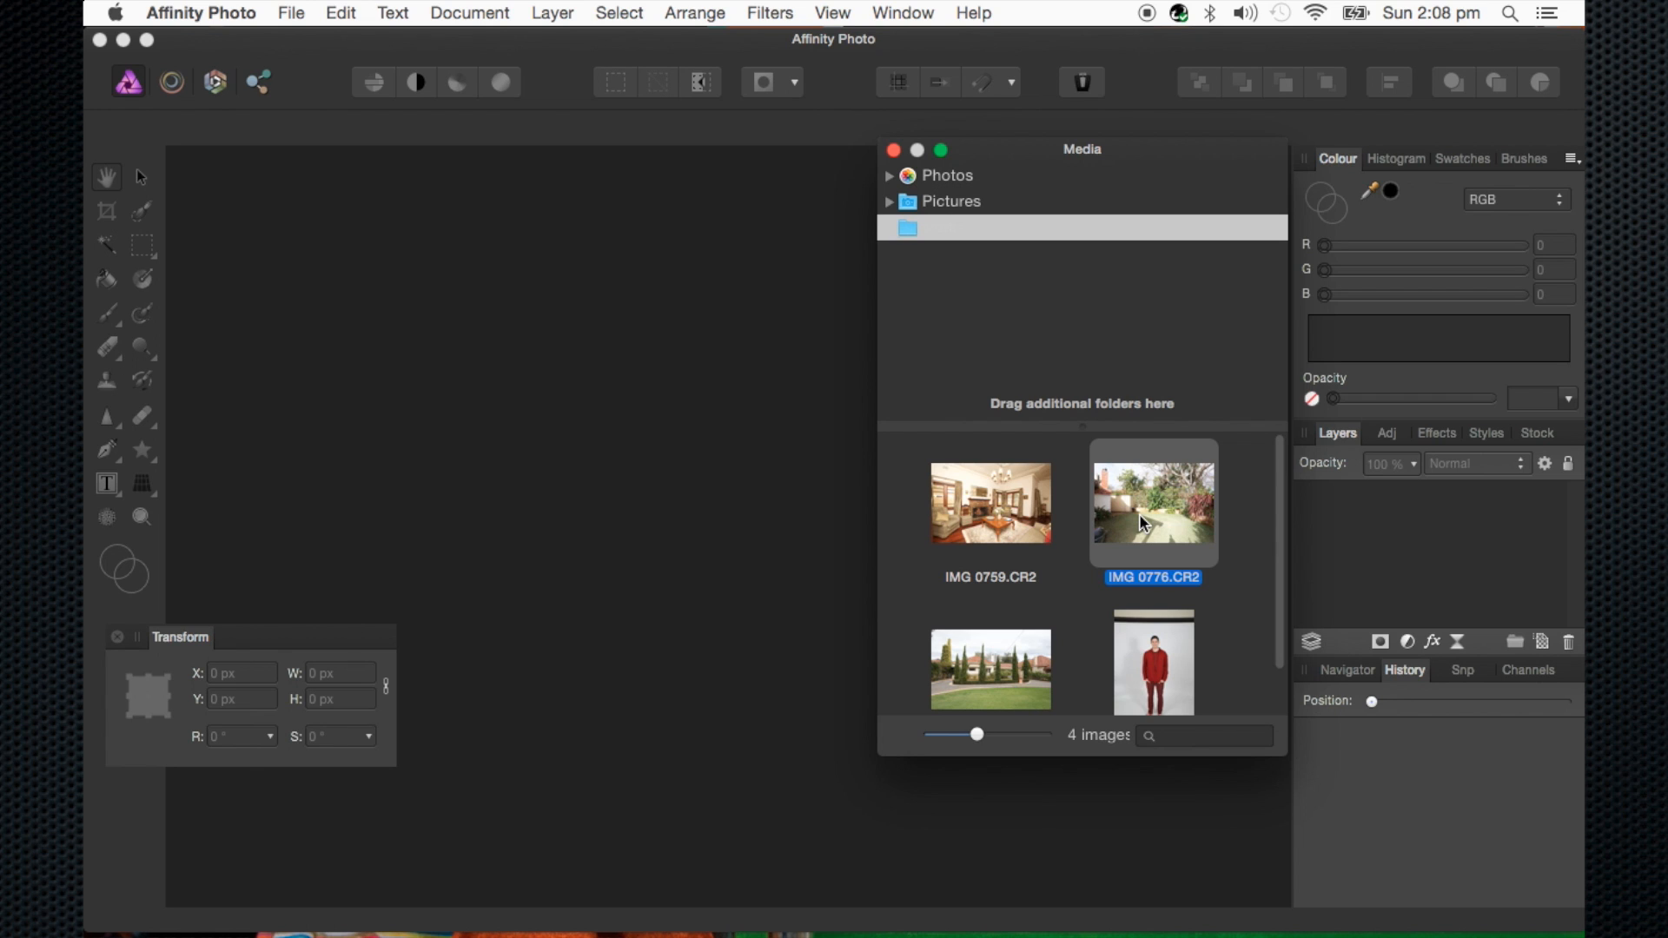
left_click(1018, 520)
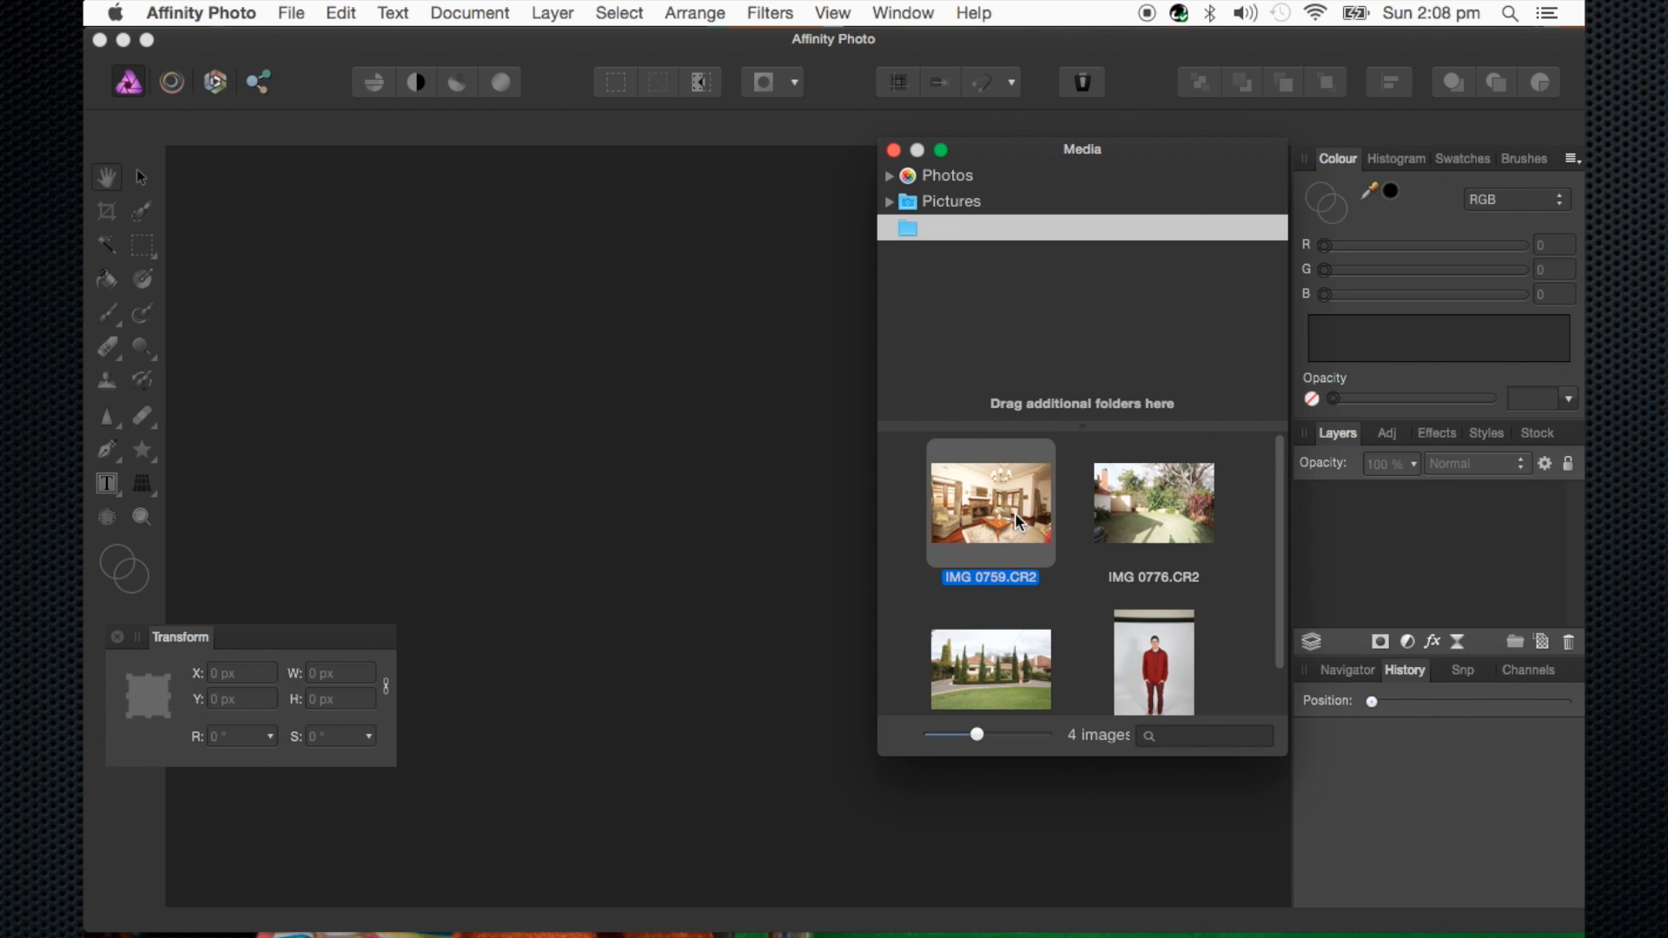
right_click(1018, 521)
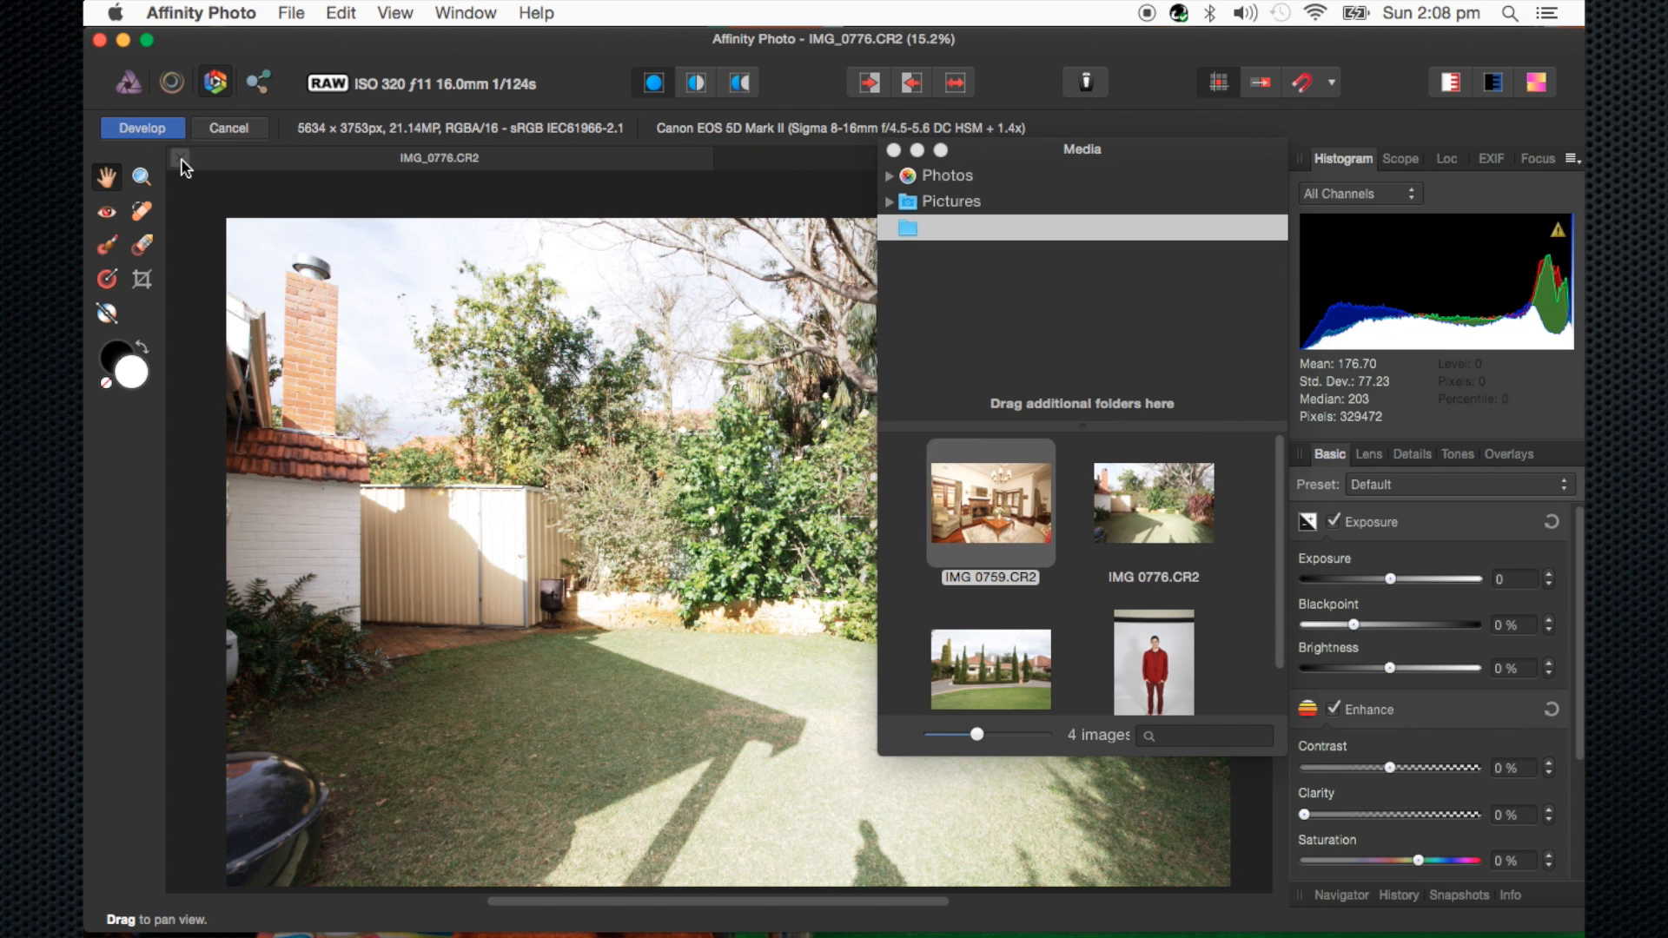
Close the IMG_0776.CR2 image and continue with the living room photo IMG_0759.CR2
left_click(181, 160)
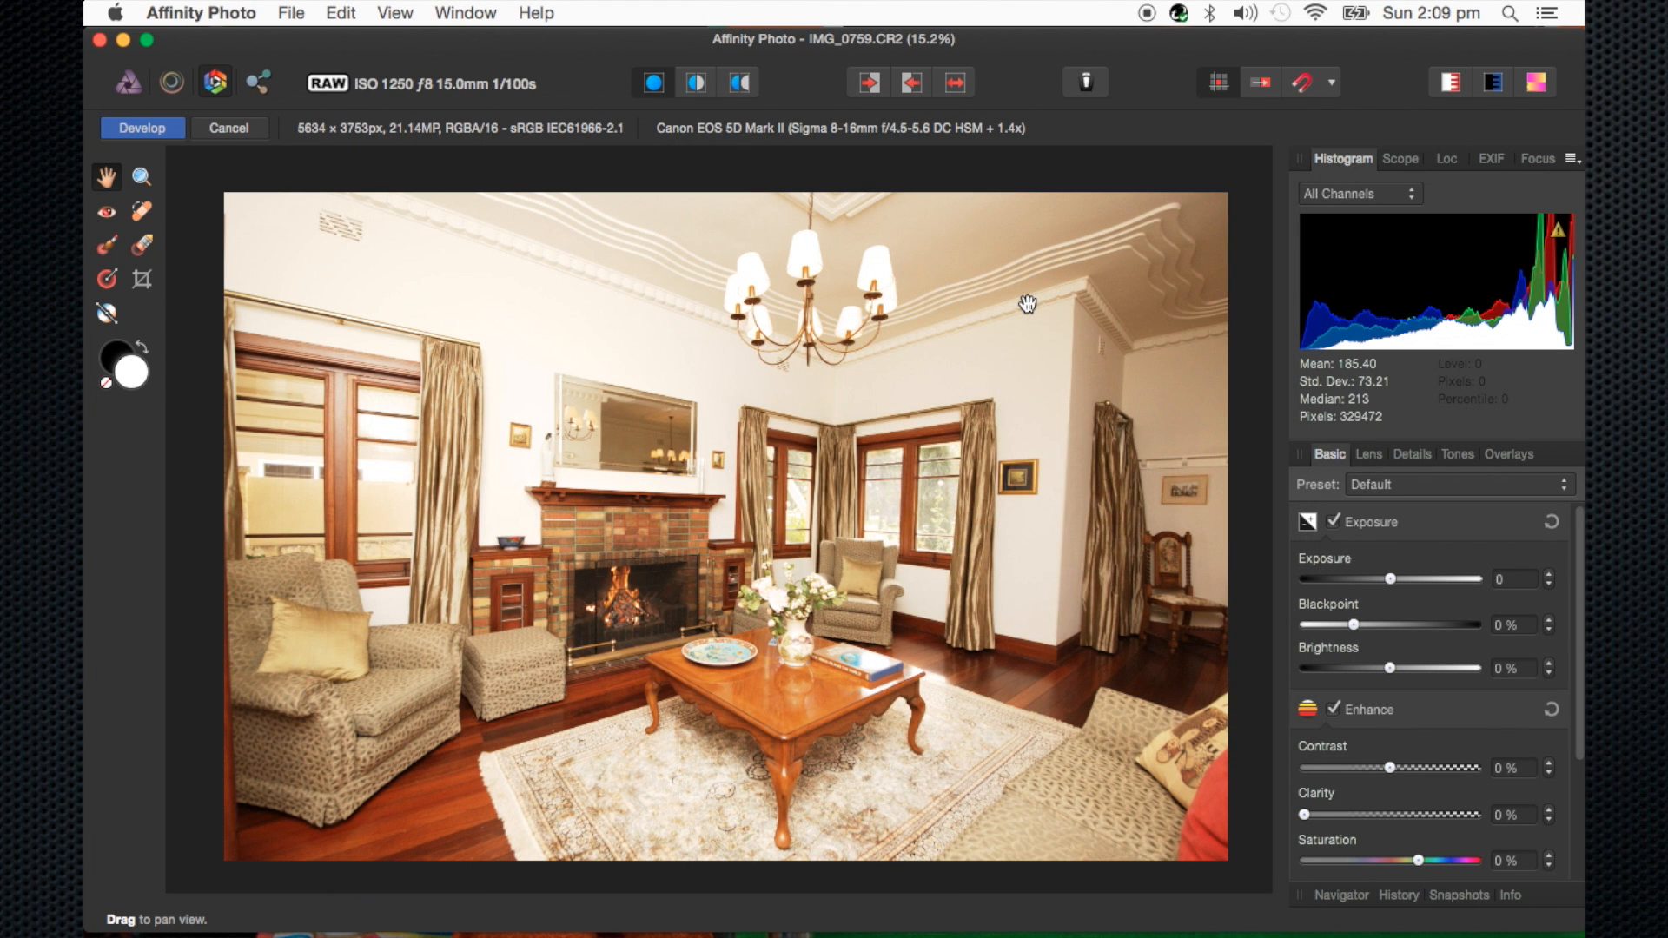
scroll(808, 595, "down", 1)
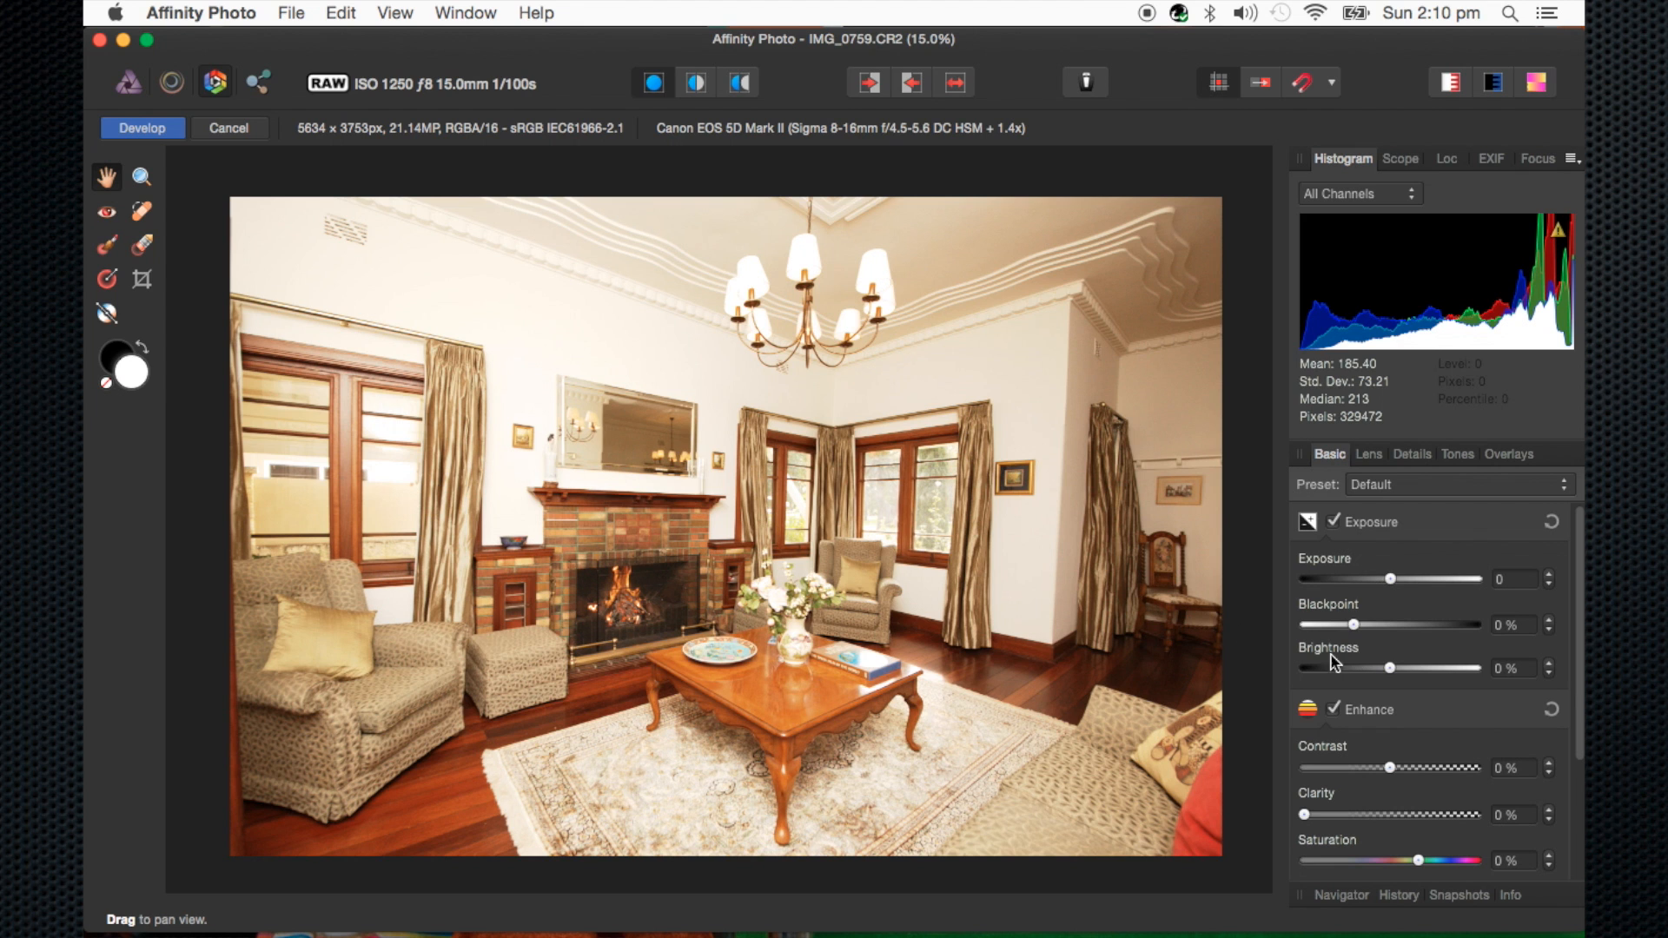
Set the white point from the pale upper wall near the ceiling and warm the white balance temperature to about 4622 K
left_click(106, 315)
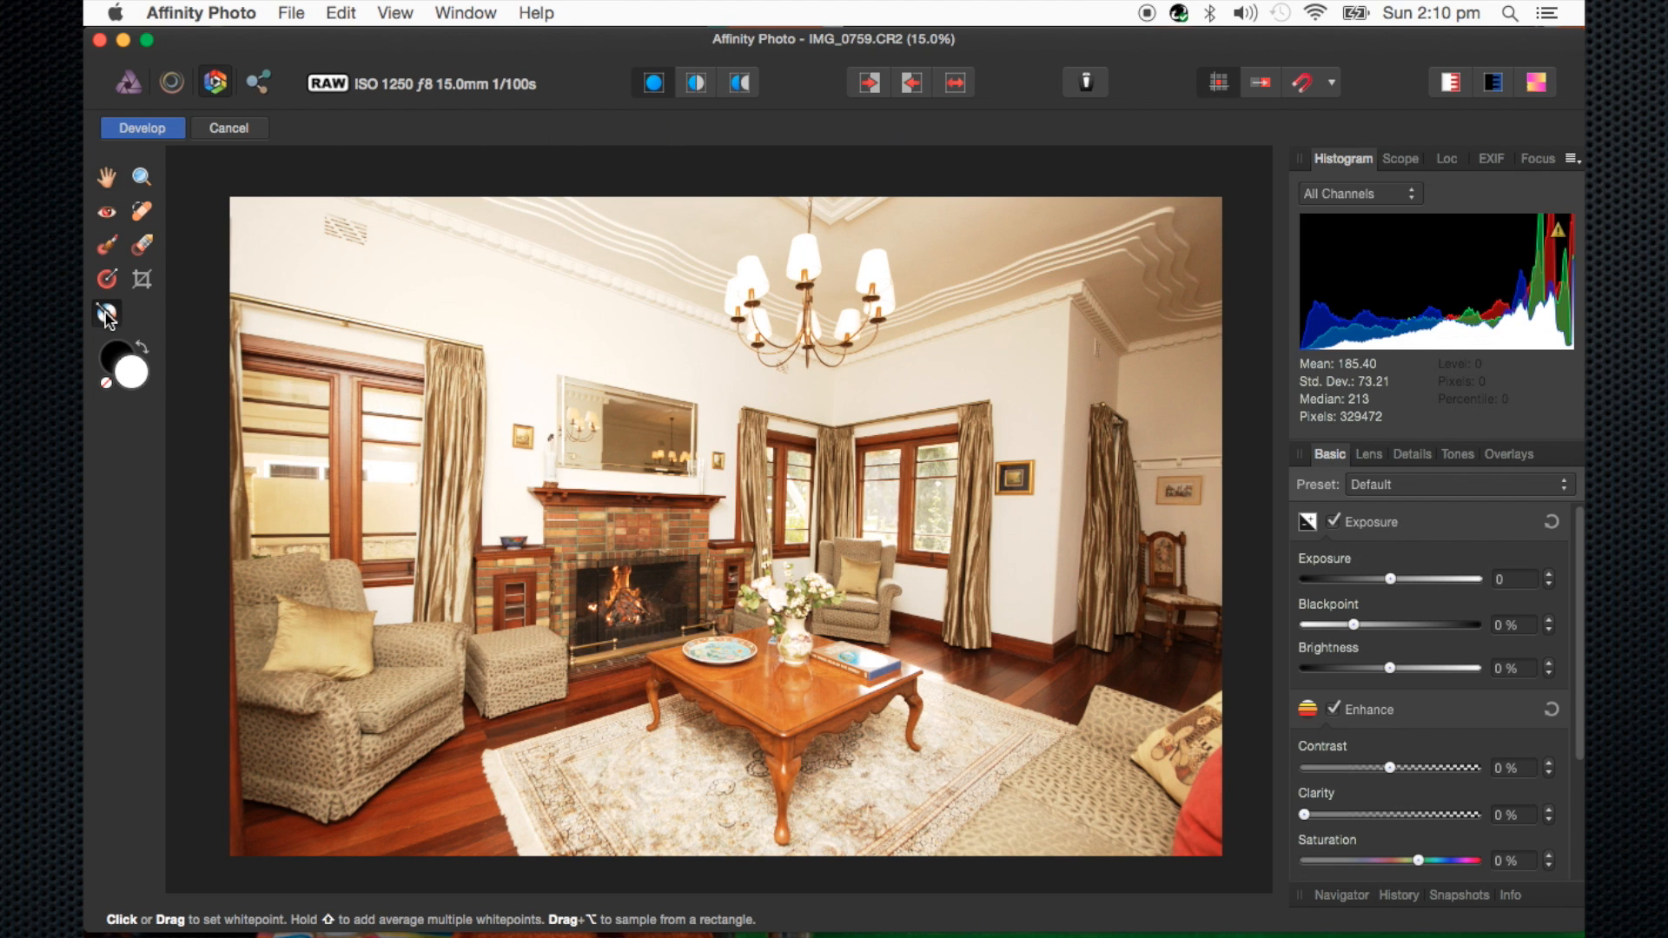
left_click(470, 212)
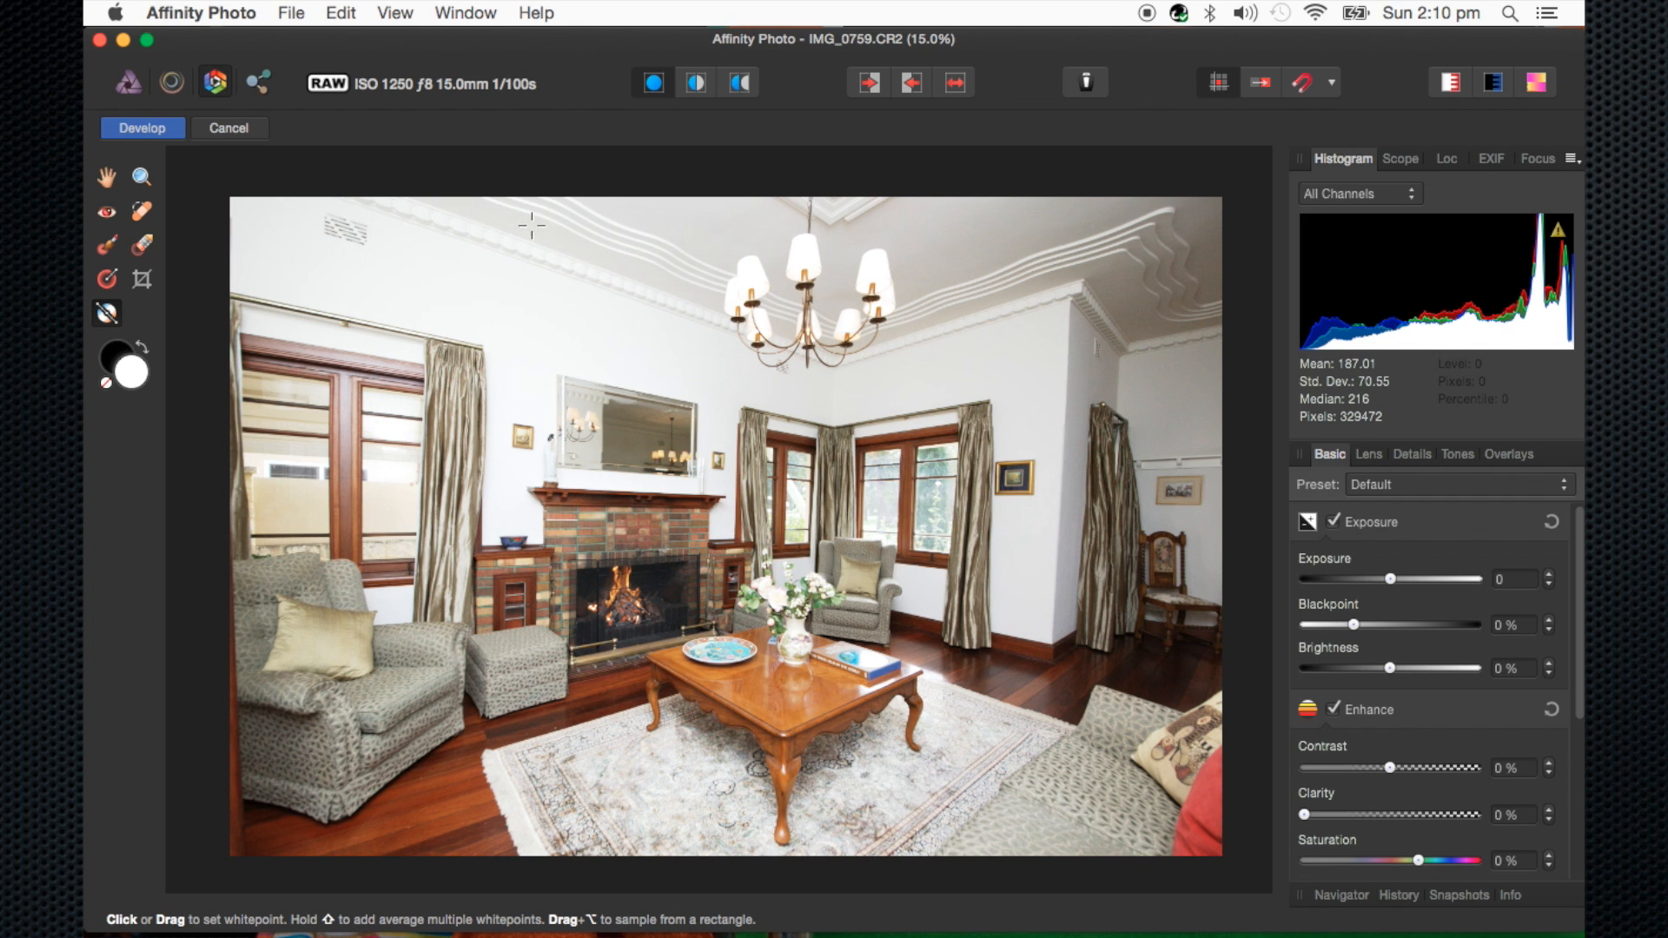
scroll(1373, 746, "down", 5)
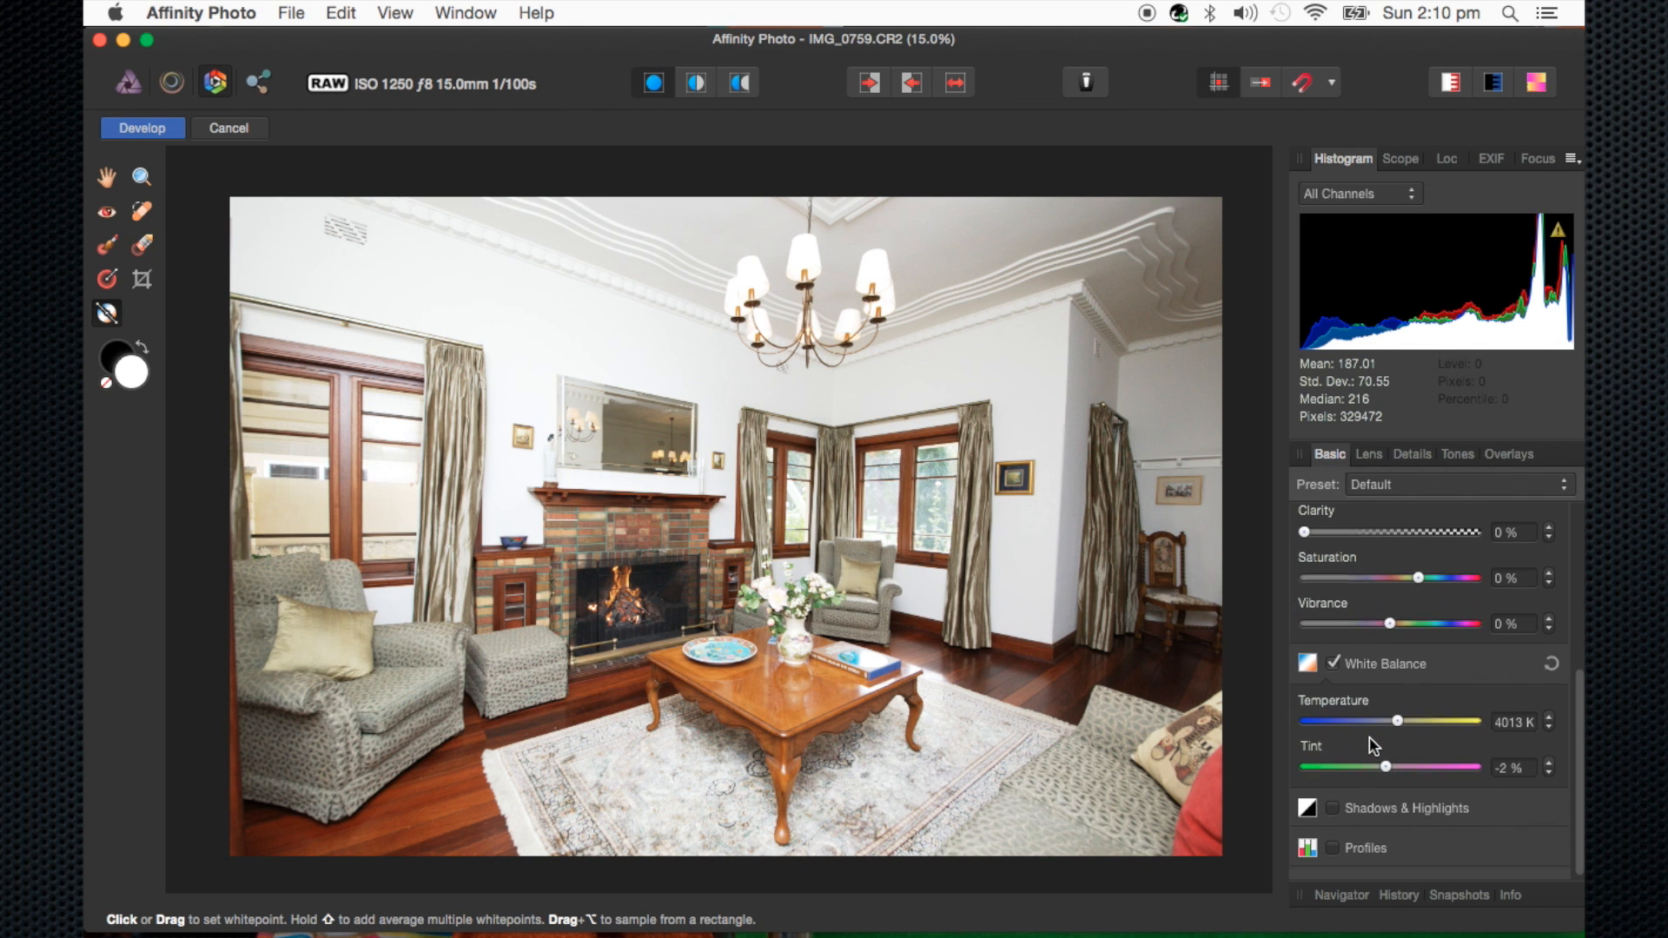
left_click_drag(1396, 732, 1405, 732)
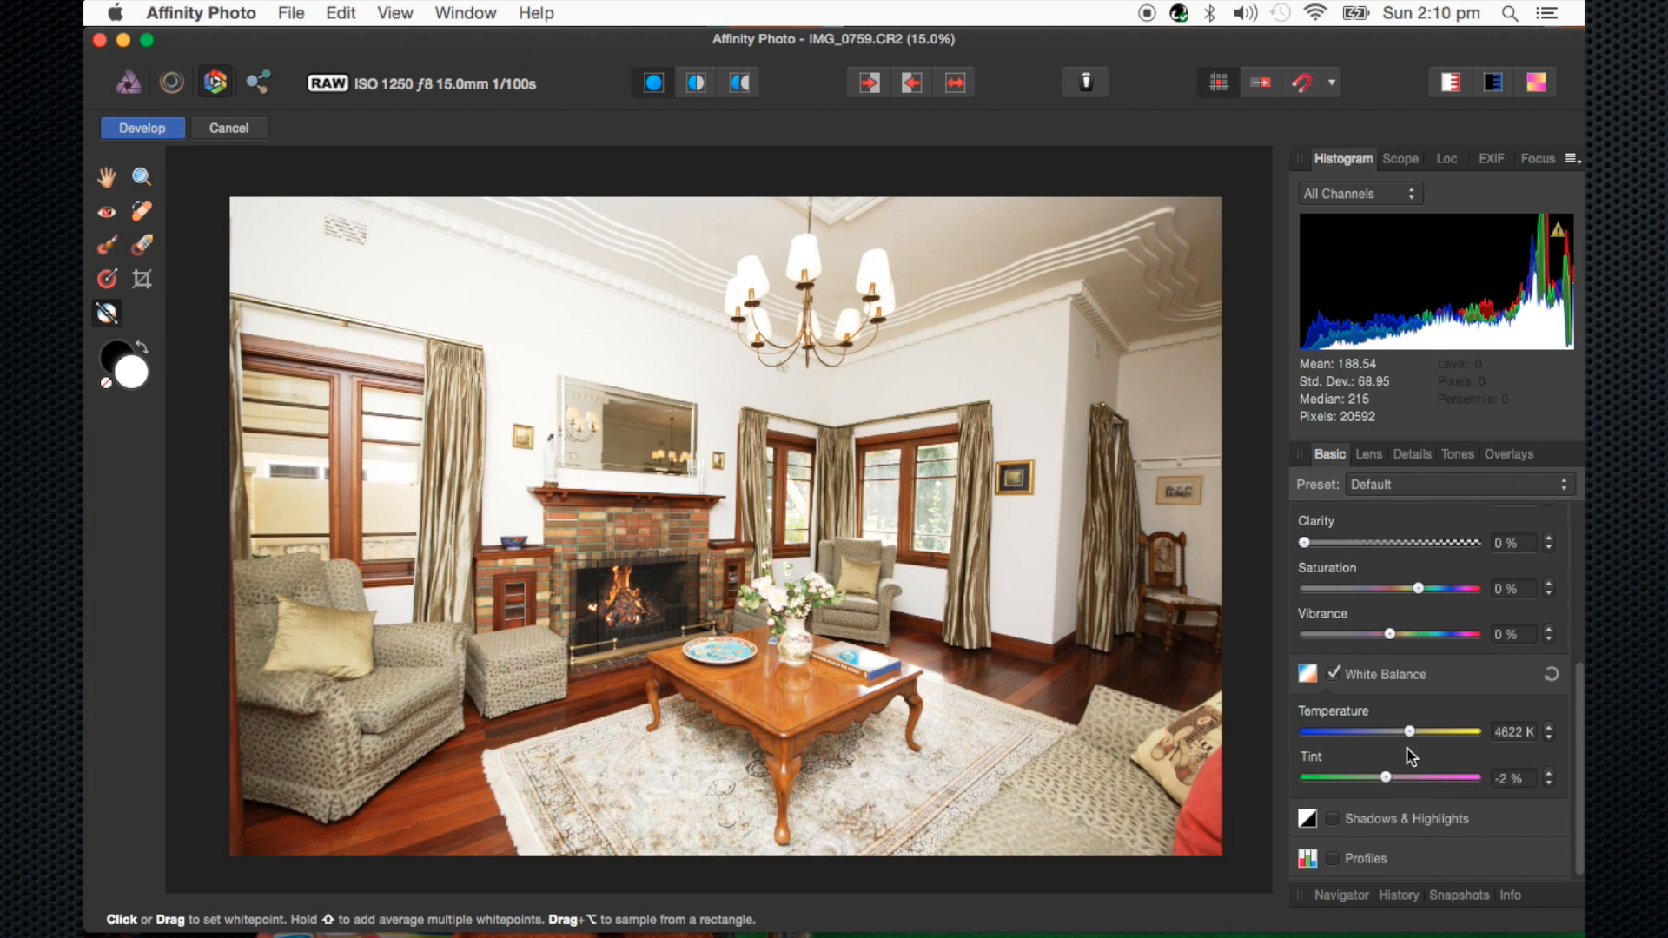
Set the overall exposure to -0.02 and add a linear overlay gradient from the window to the coffee table with exposure -0.904
scroll(1396, 671, "up", 5)
left_click_drag(1391, 580, 1391, 582)
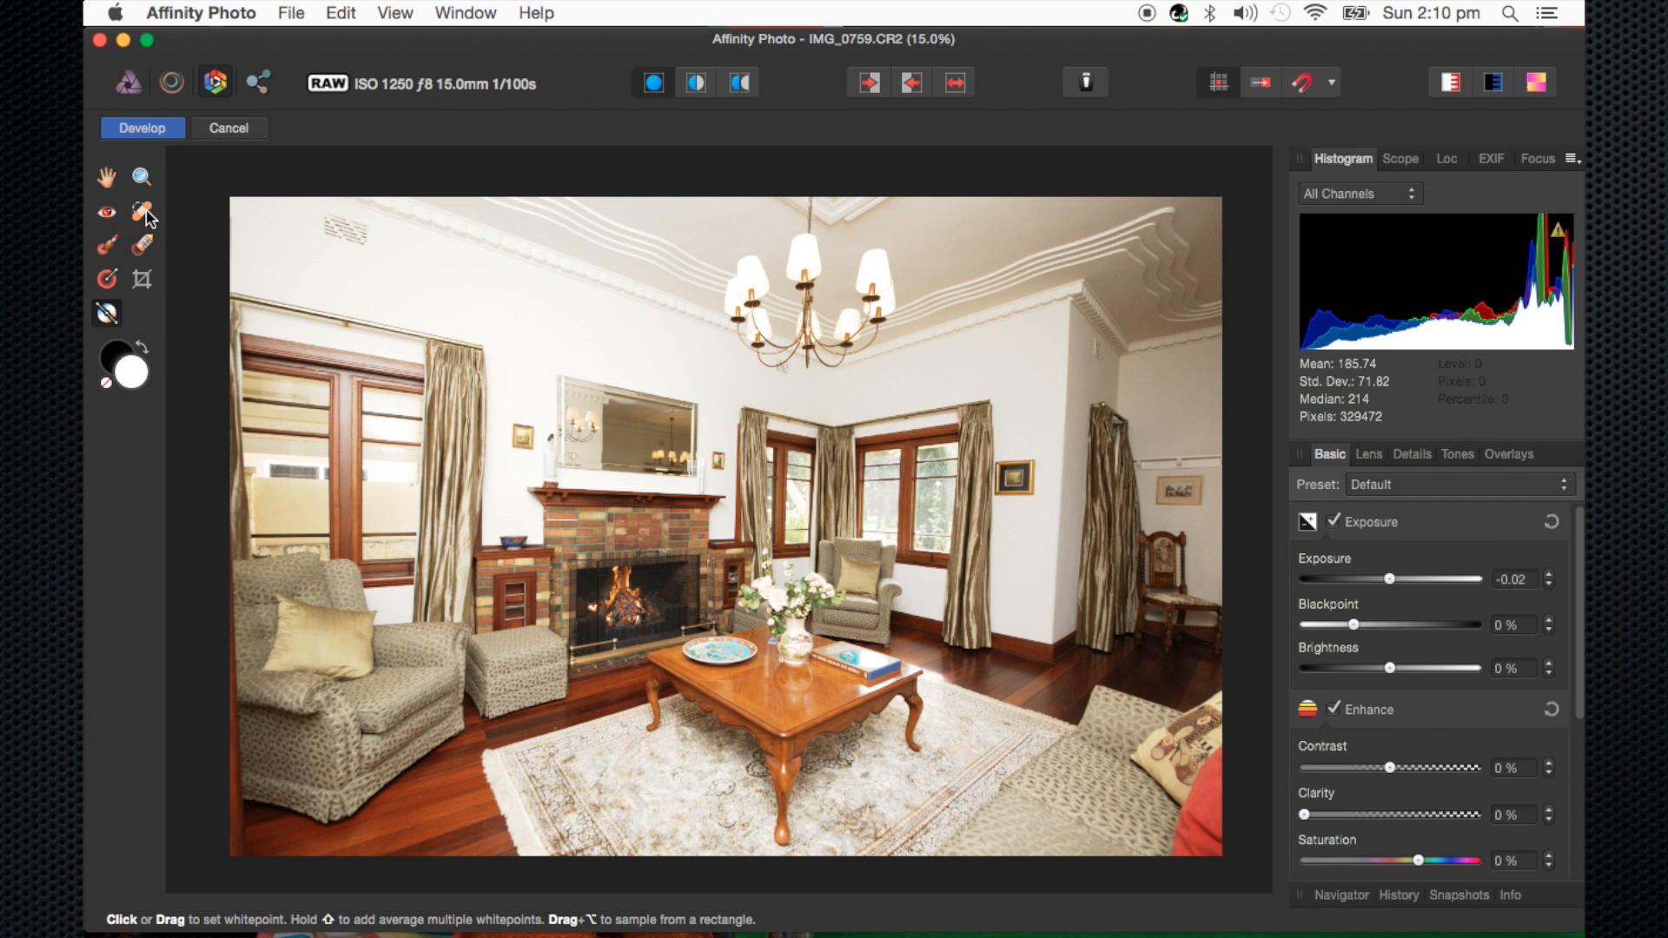
left_click(108, 279)
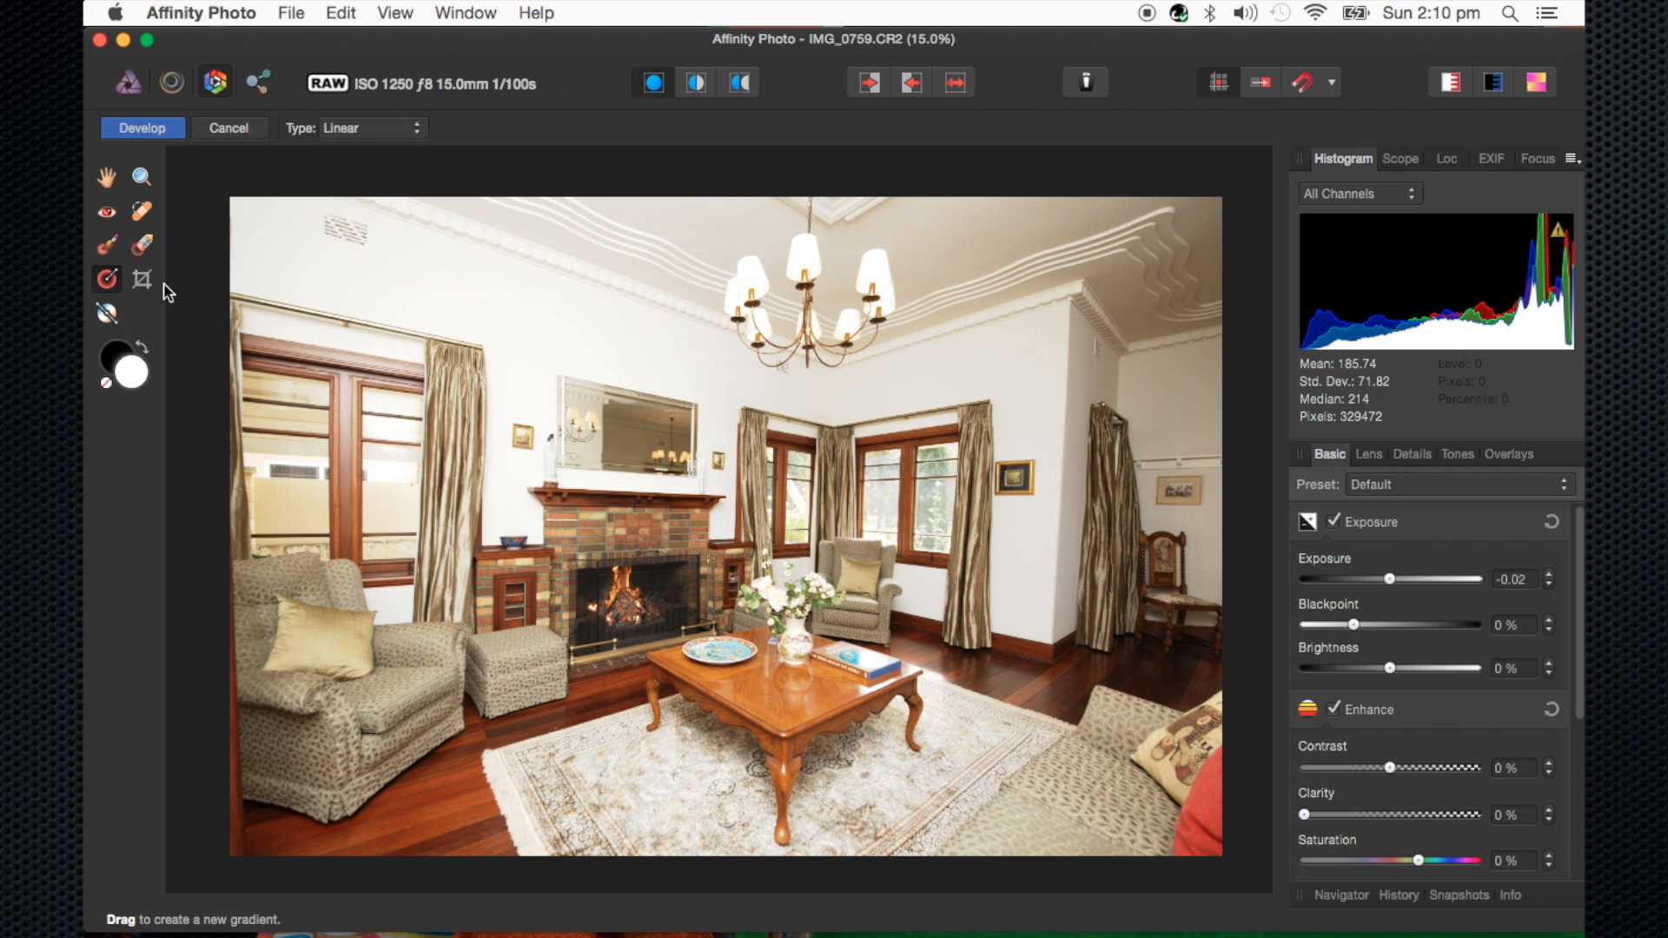
left_click_drag(236, 418, 785, 668)
left_click_drag(1392, 580, 1352, 586)
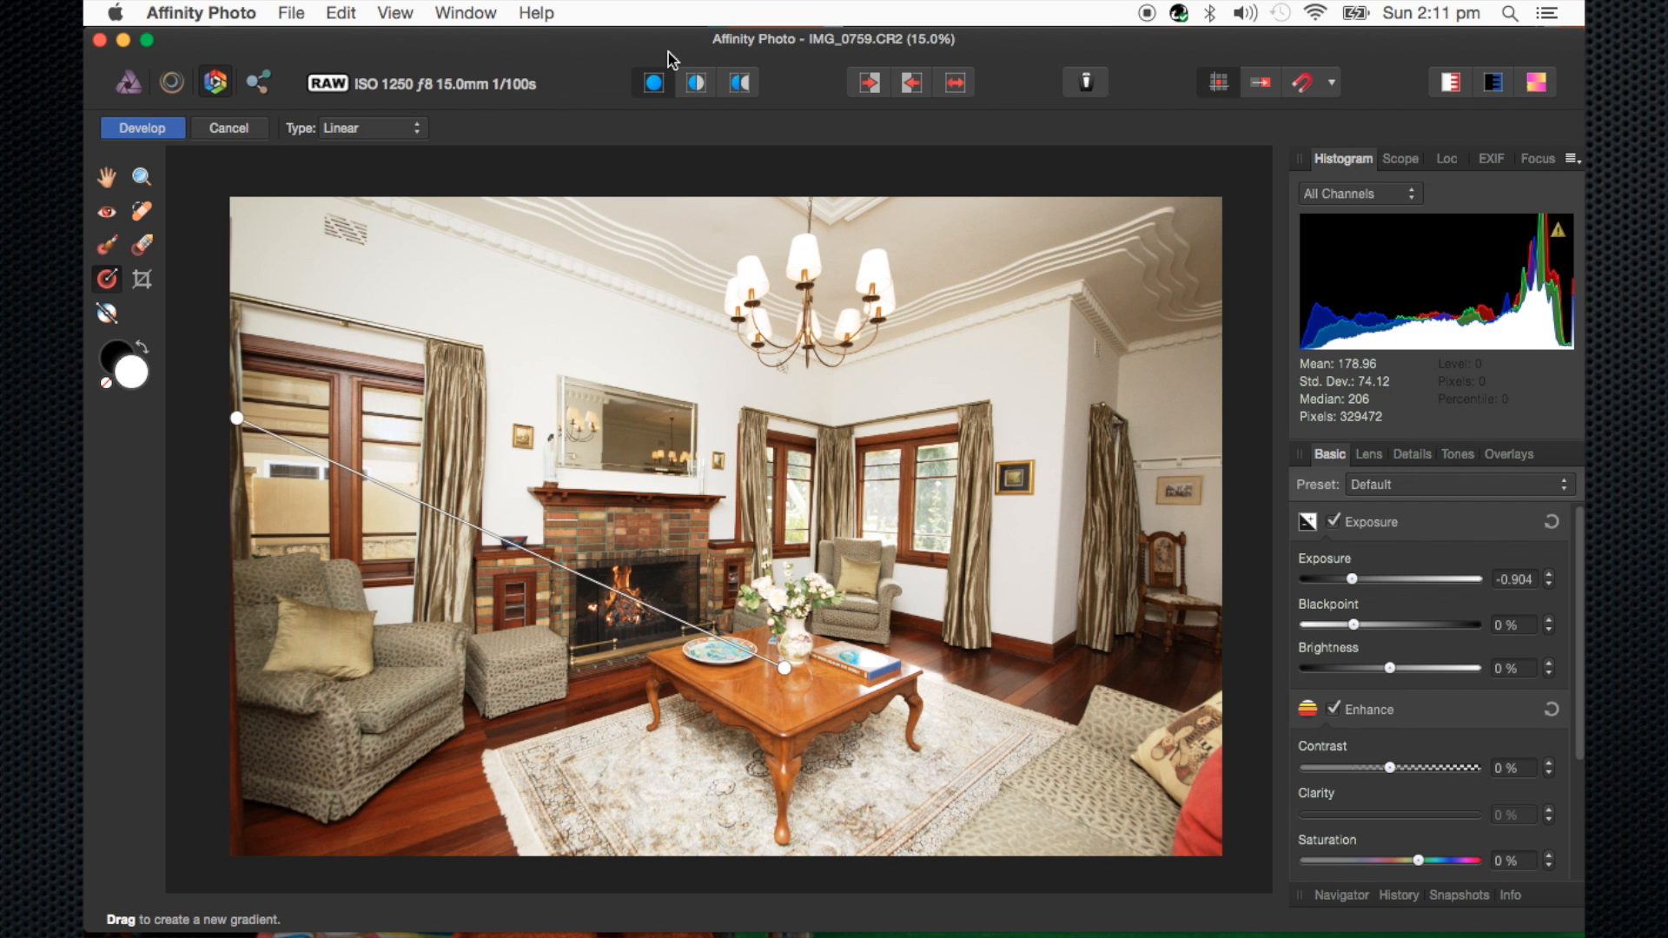
Compare the photo before and after the adjustments in the Split and side-by-side views
left_click(696, 85)
left_click(701, 95)
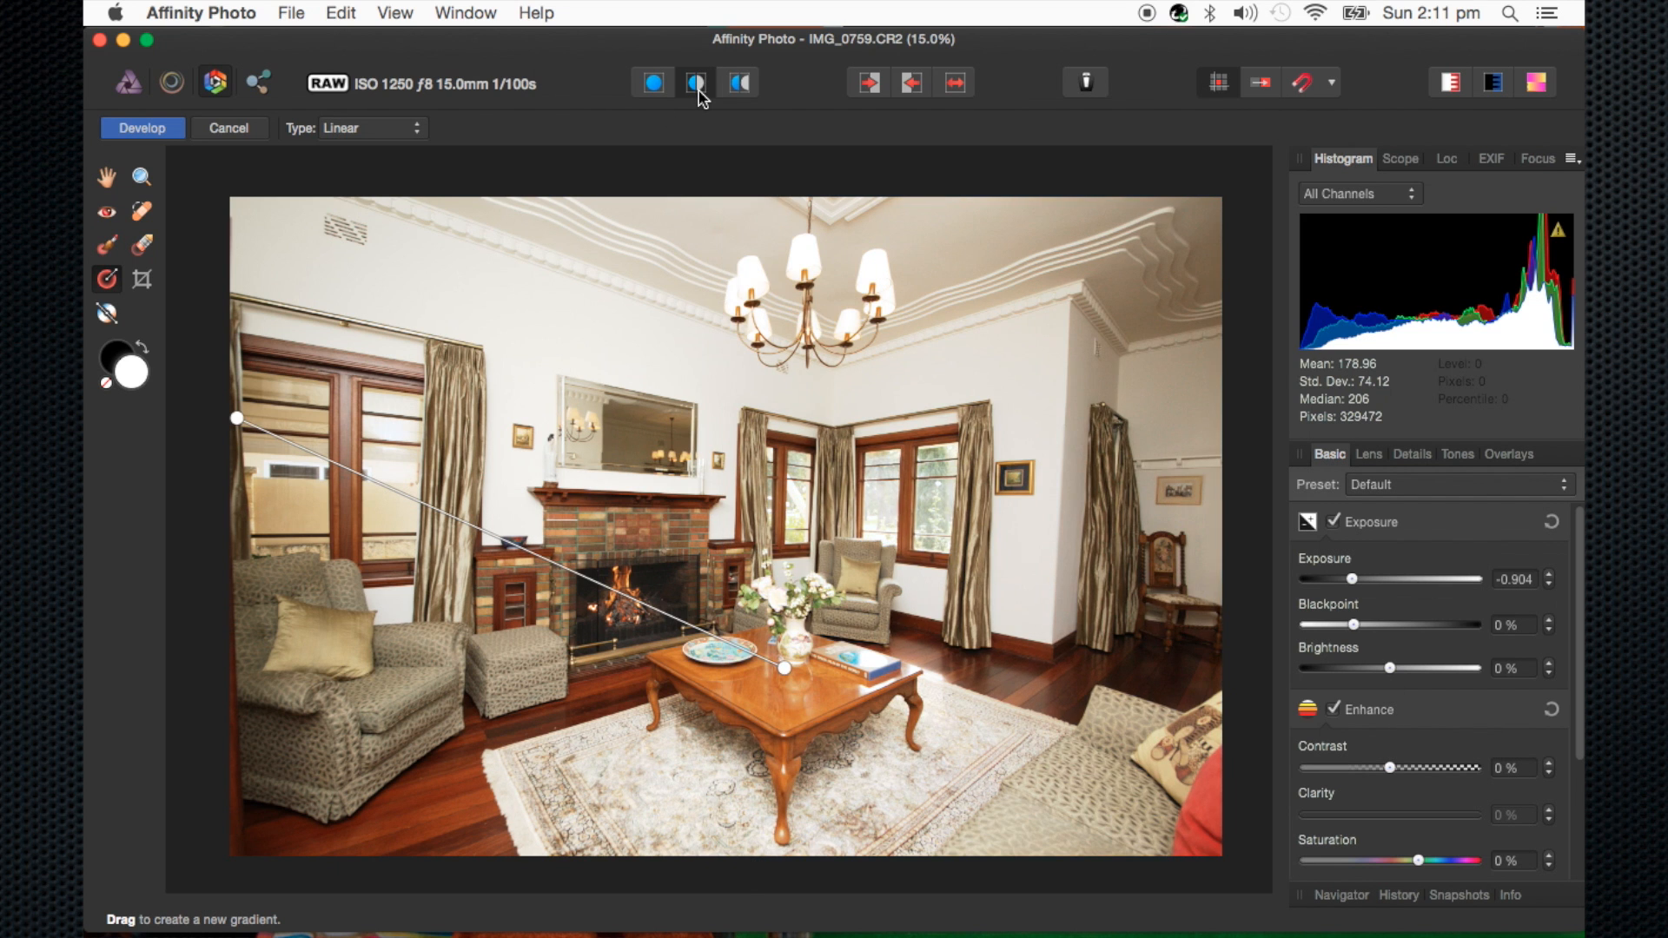
left_click(694, 89)
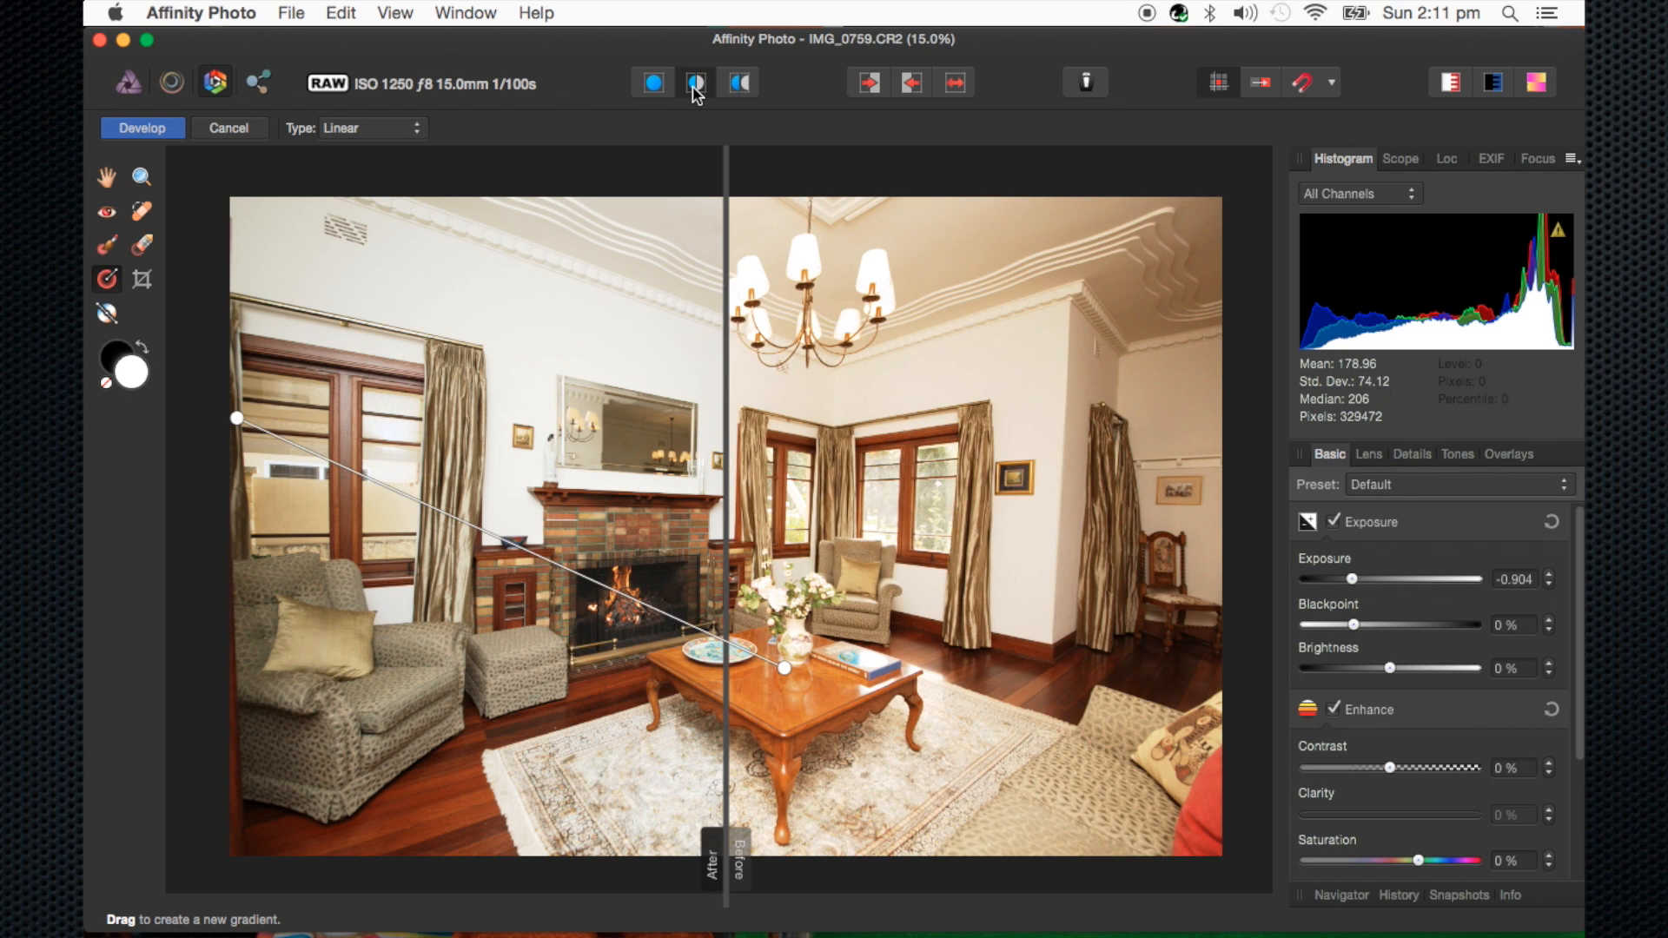
left_click(696, 90)
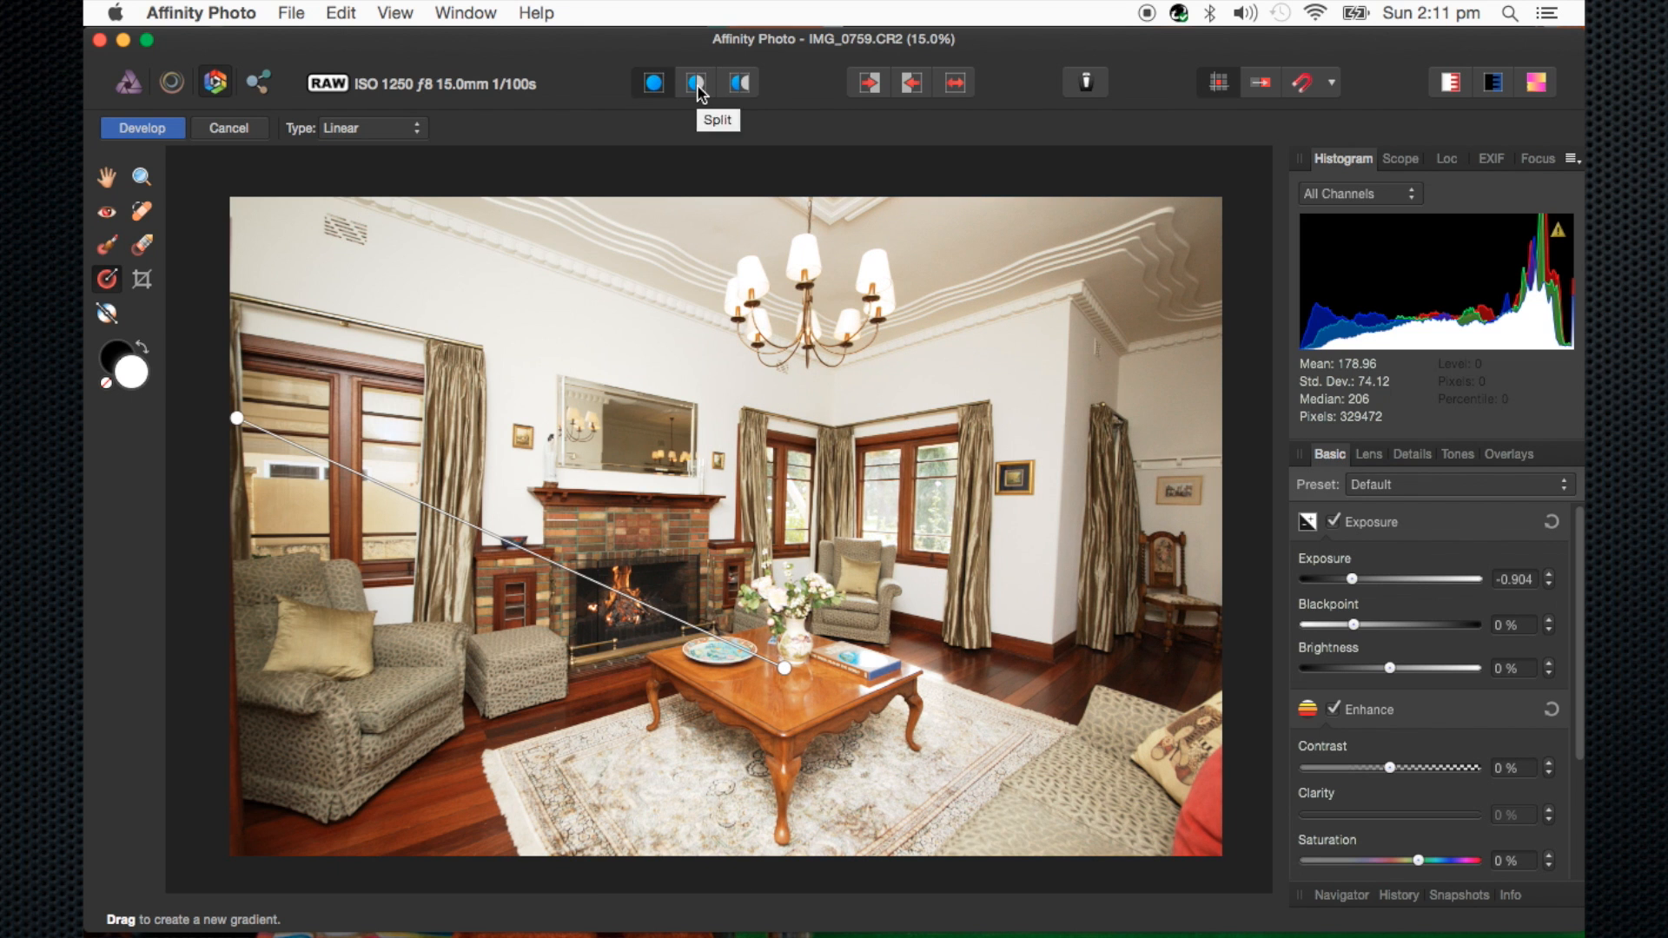
left_click(700, 96)
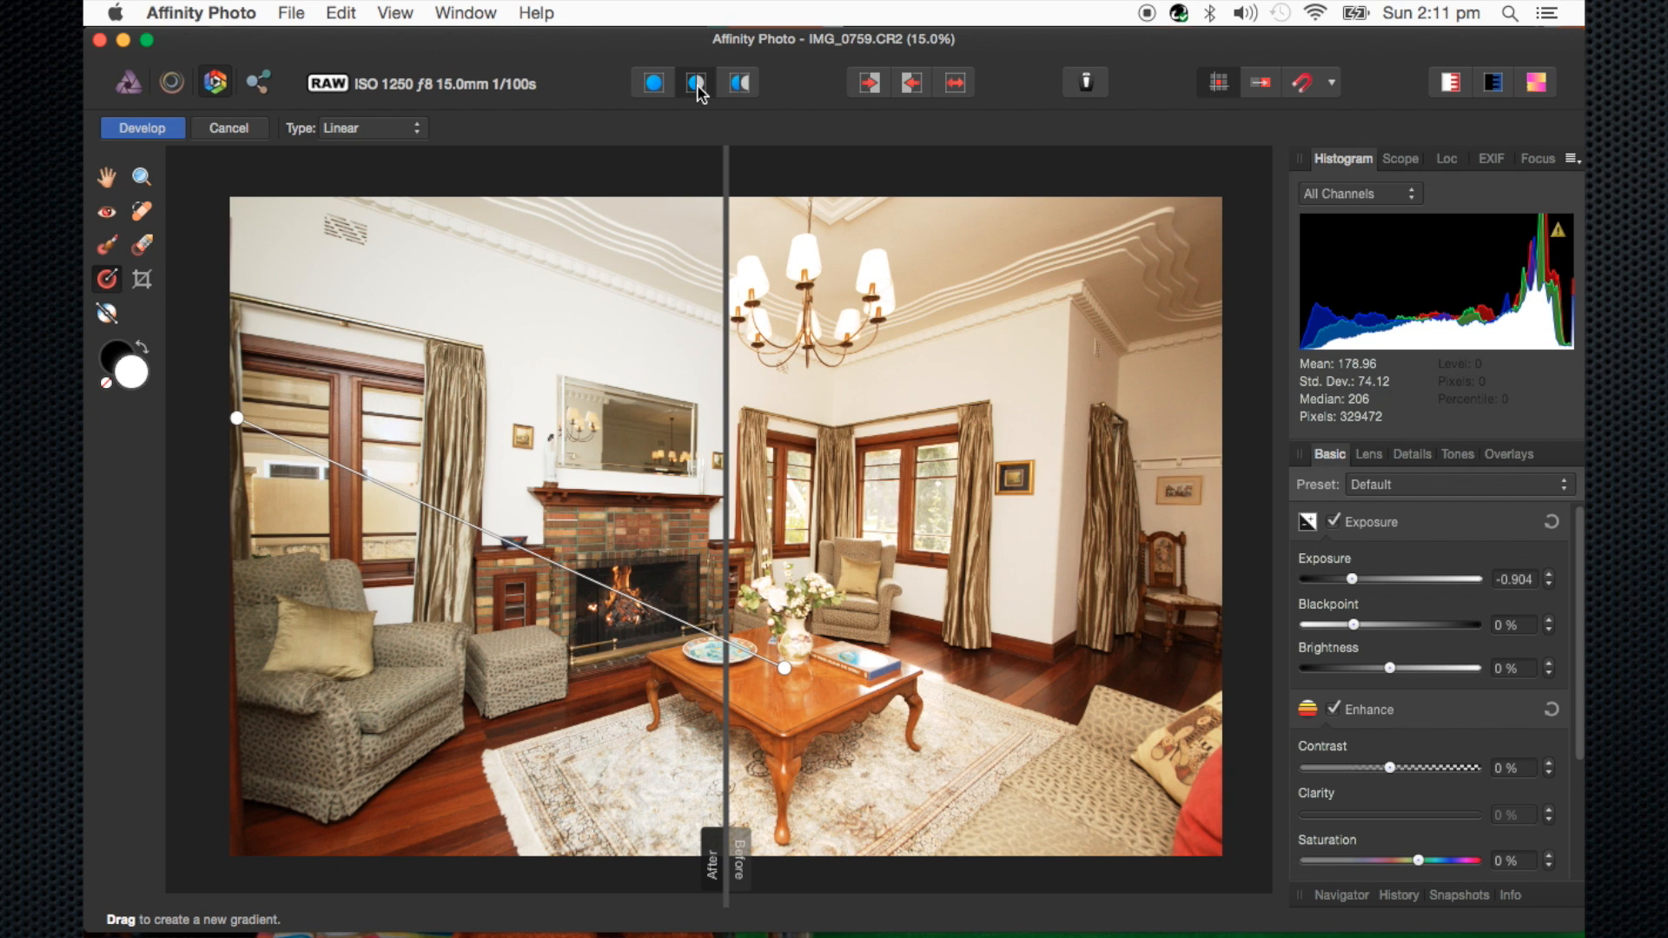
left_click(698, 92)
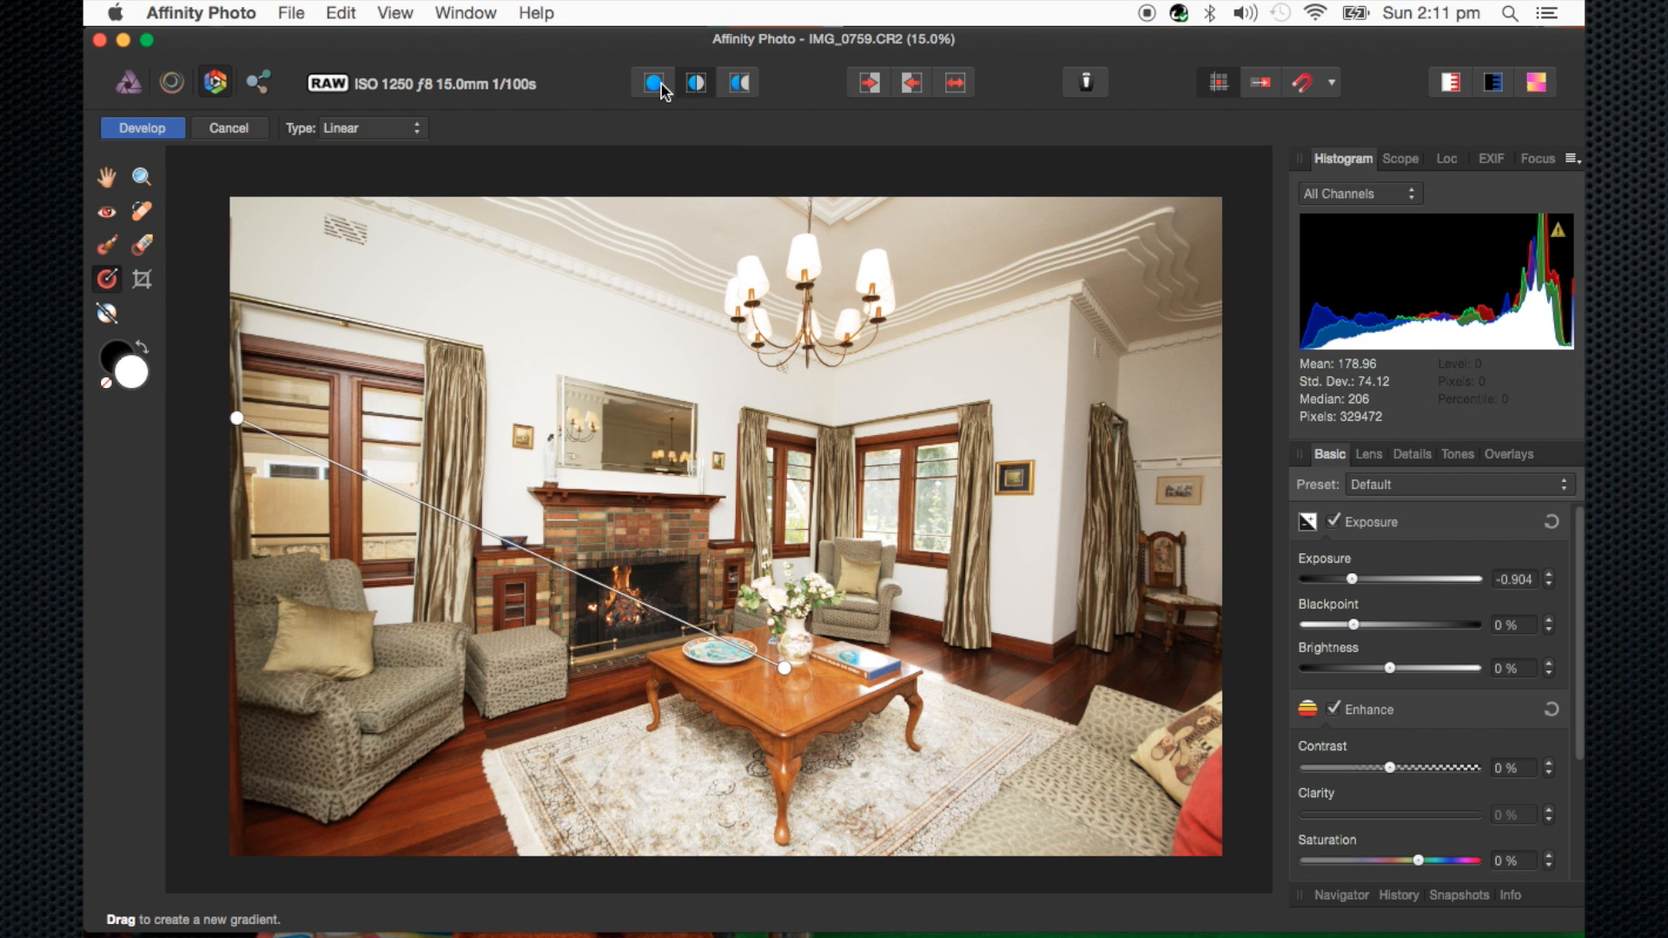
left_click(739, 87)
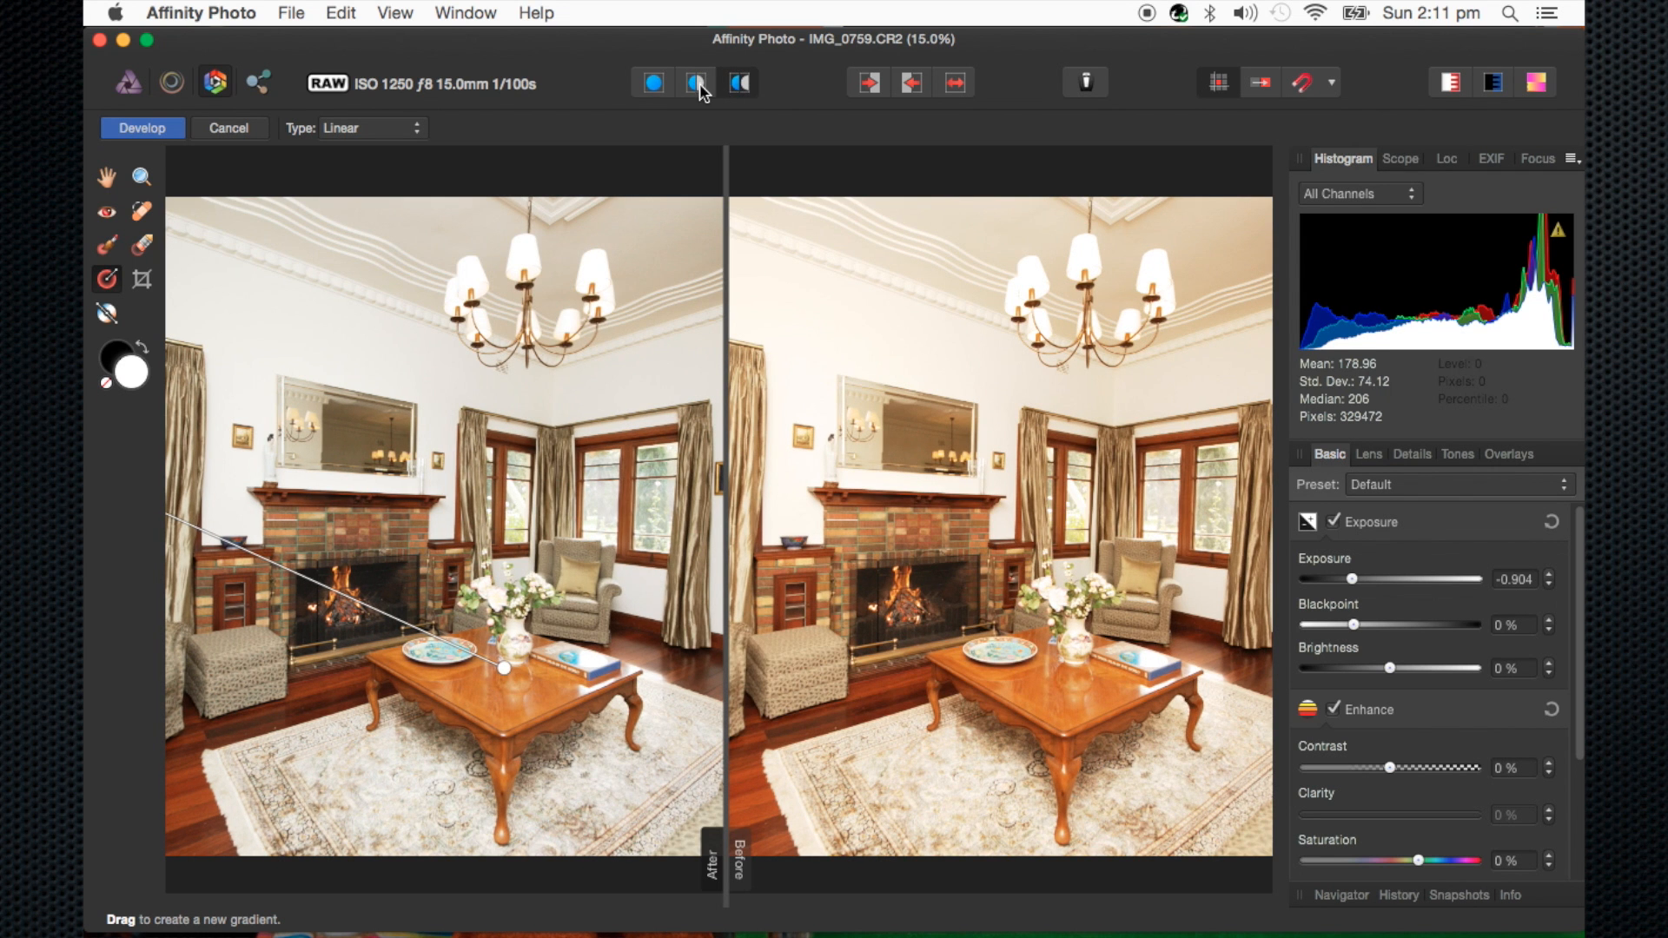
left_click(698, 86)
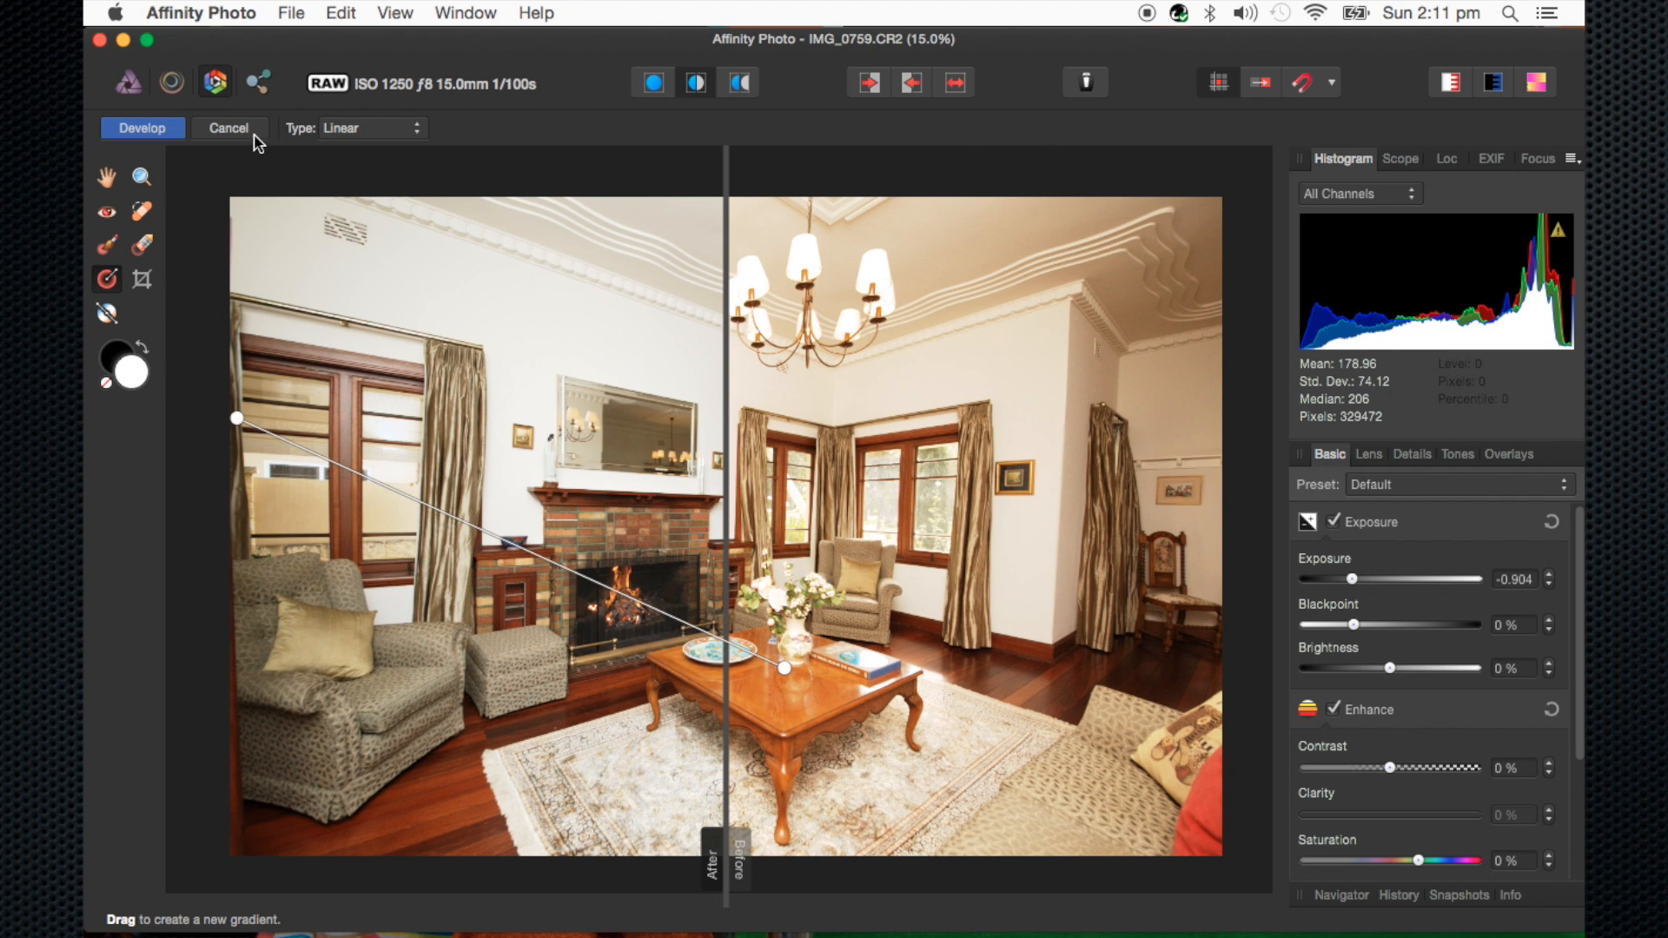
Develop the raw image and reopen it in the Develop Persona, trying out the switch back to the Photo Persona
left_click(162, 130)
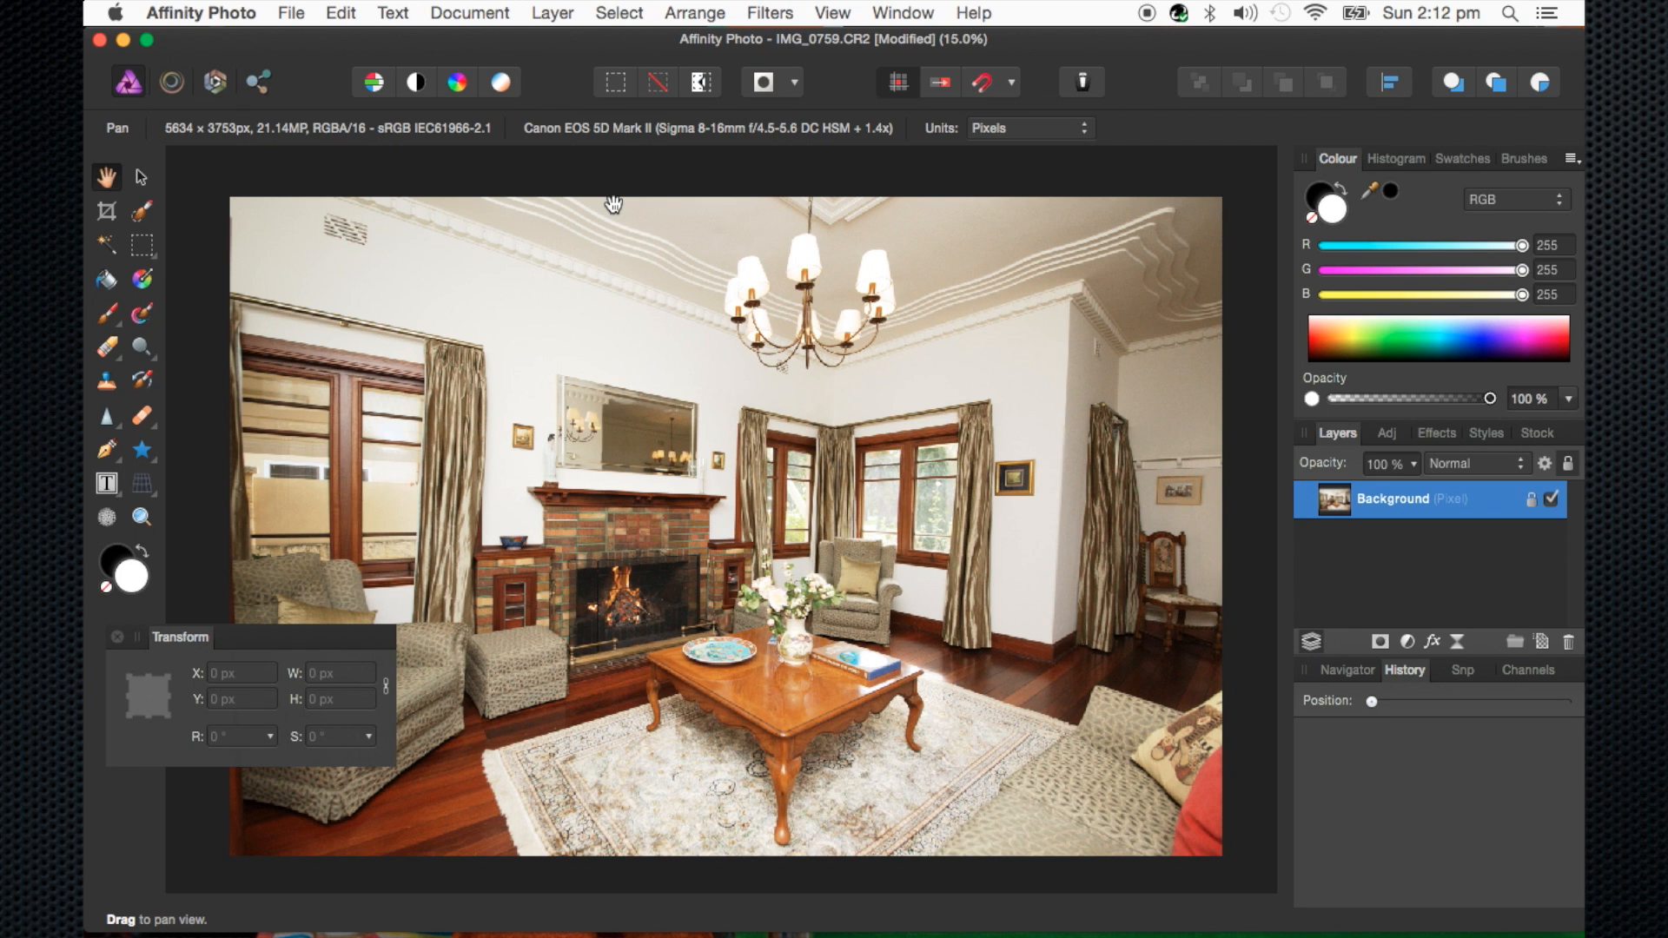
left_click(216, 81)
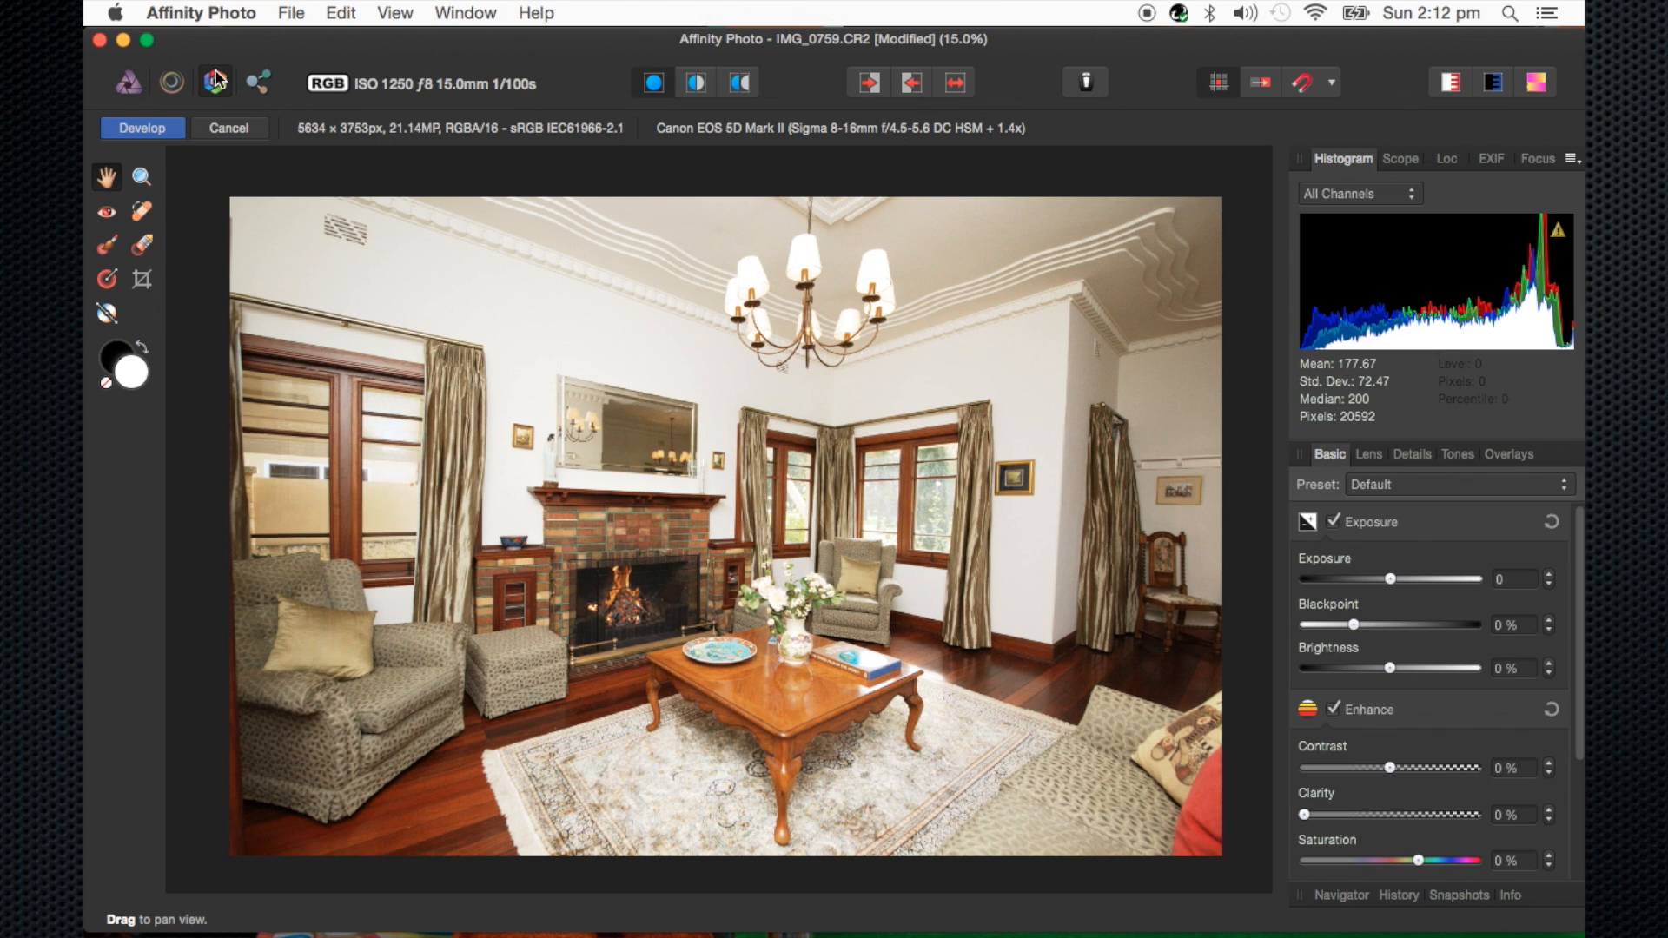
left_click(127, 85)
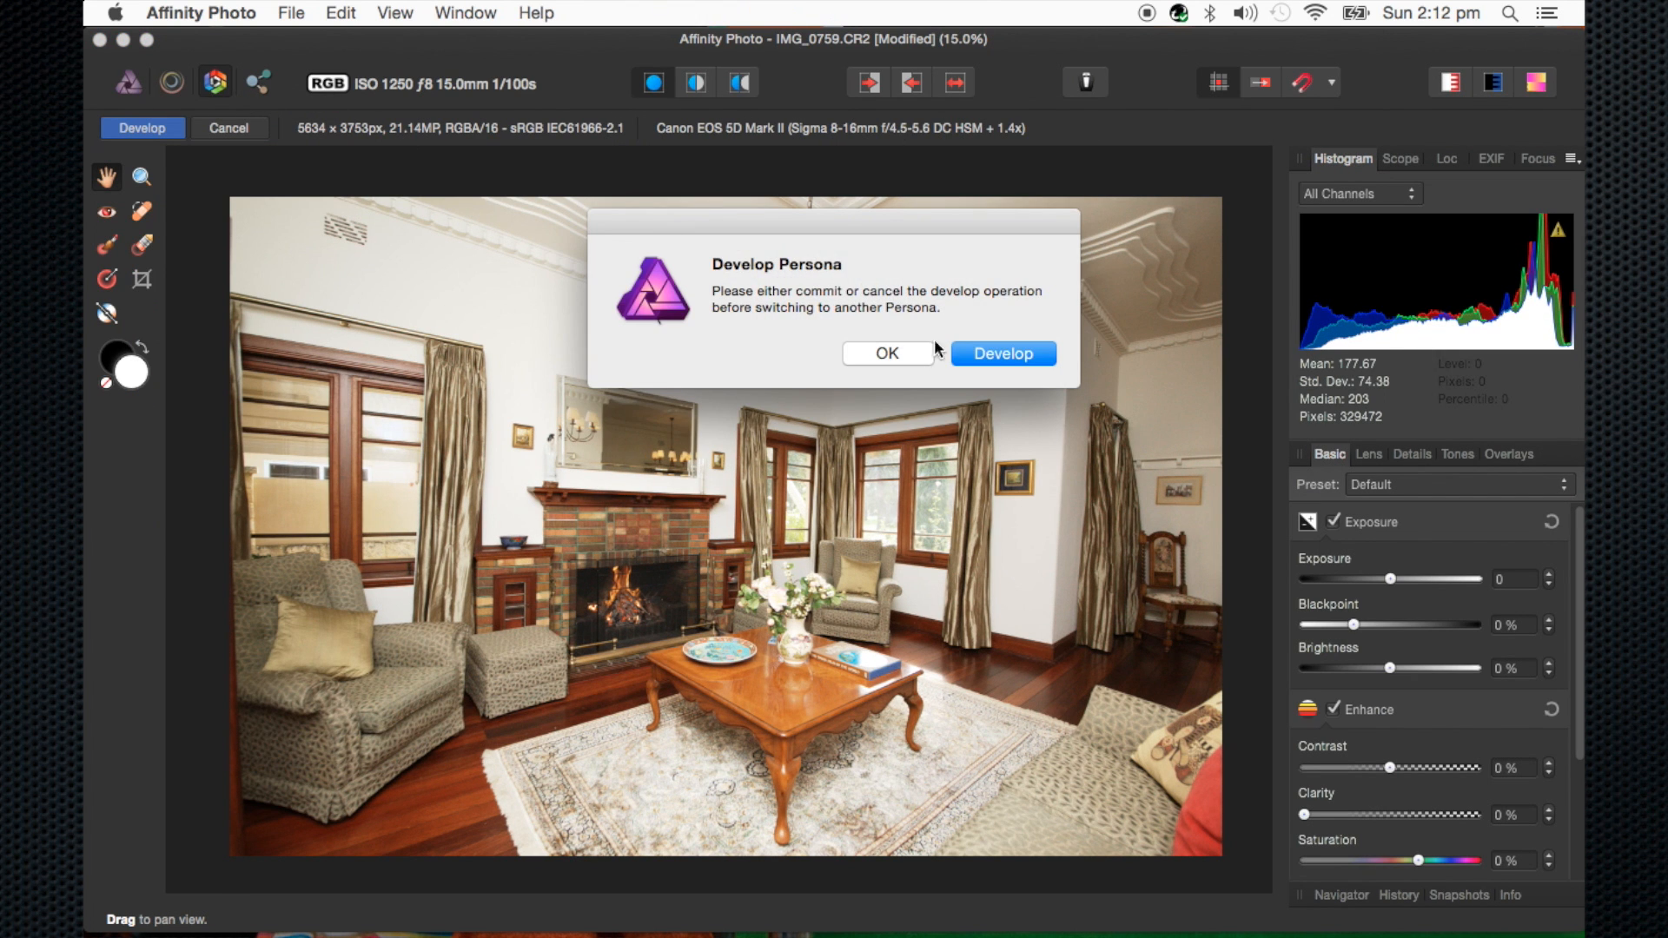
left_click(988, 352)
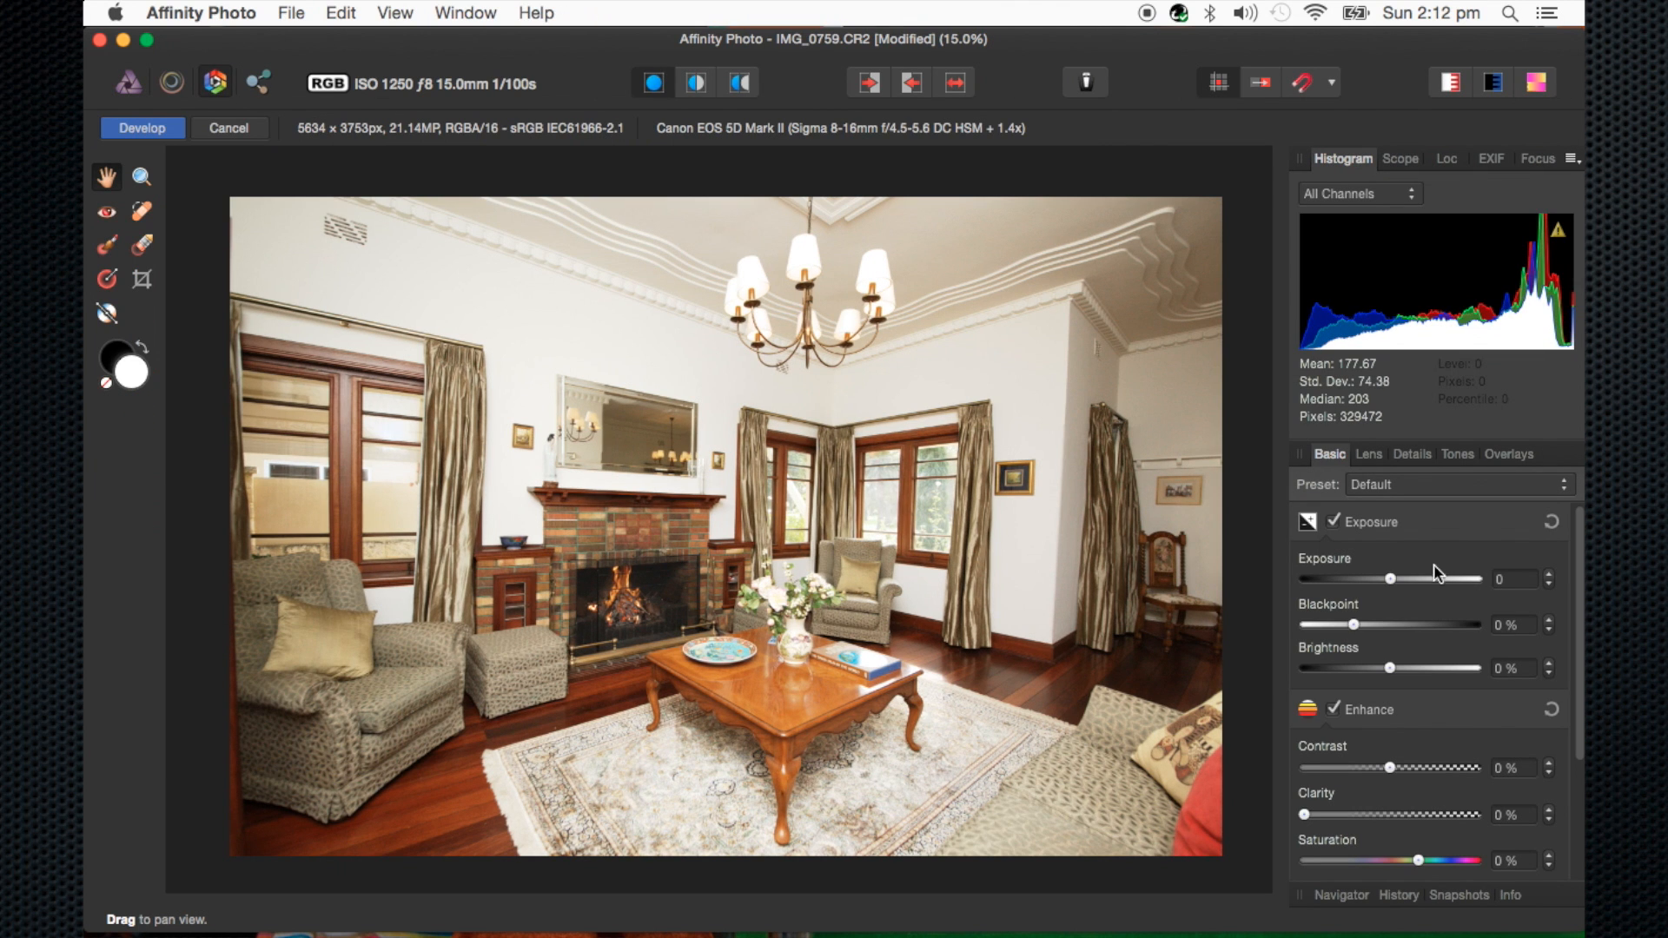
Enable the Profiles adjustment and look through the available output profiles
scroll(1414, 669, "down", 5)
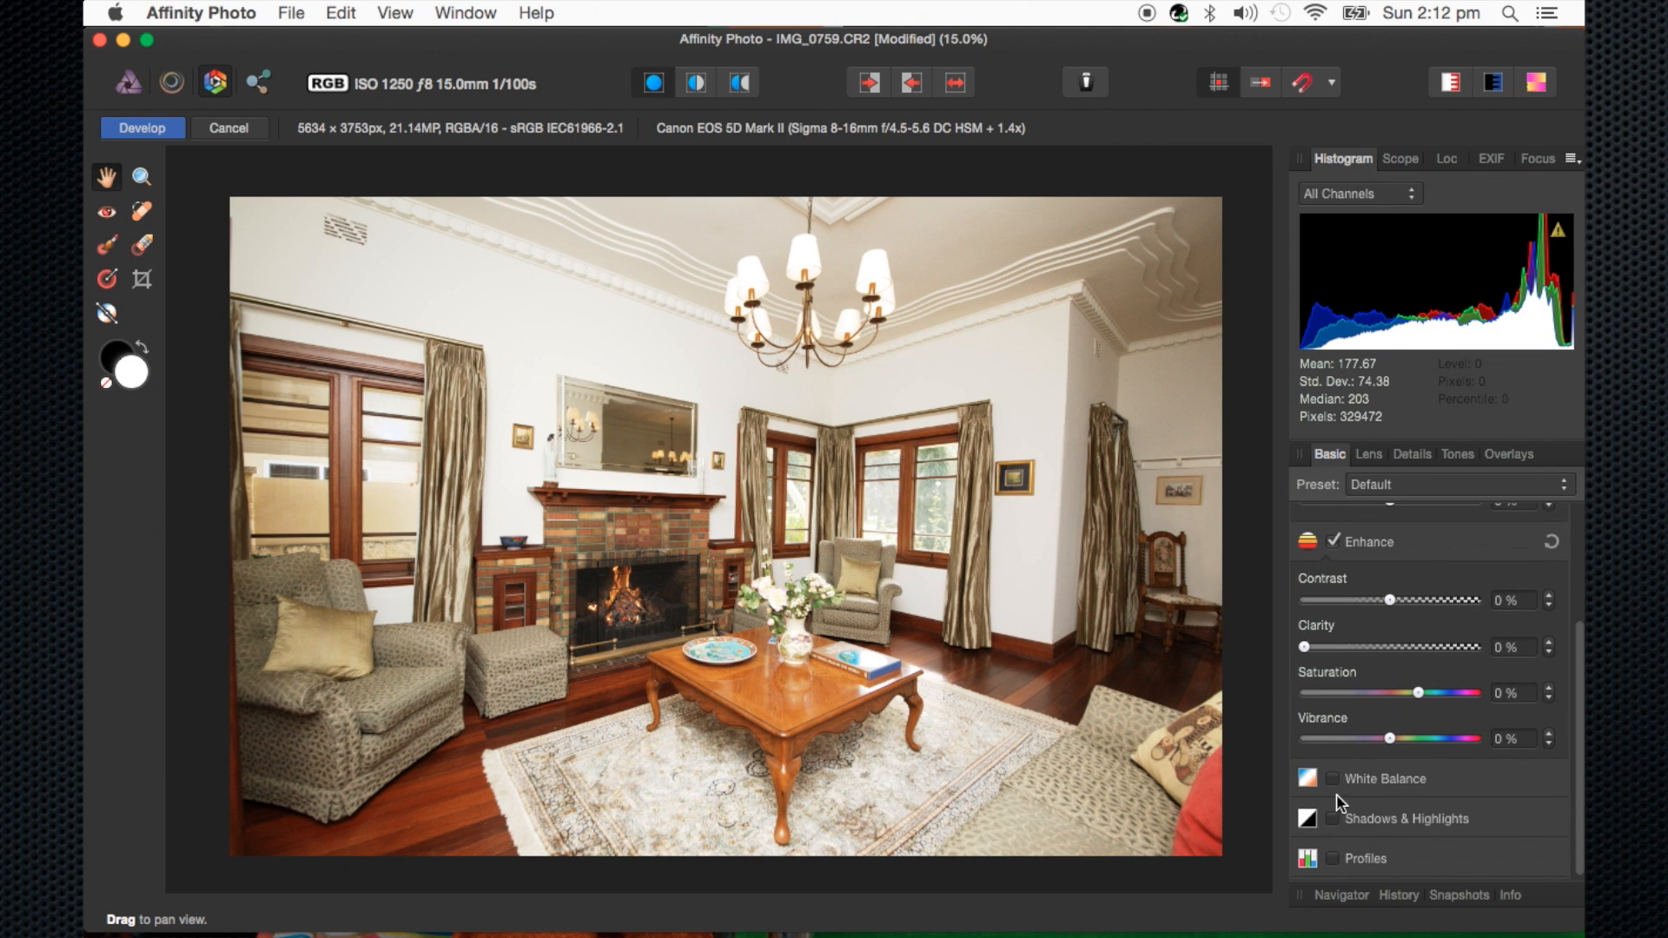
scroll(1345, 684, "up", 3)
scroll(1344, 738, "down", 3)
left_click(1333, 859)
scroll(1339, 863, "down", 3)
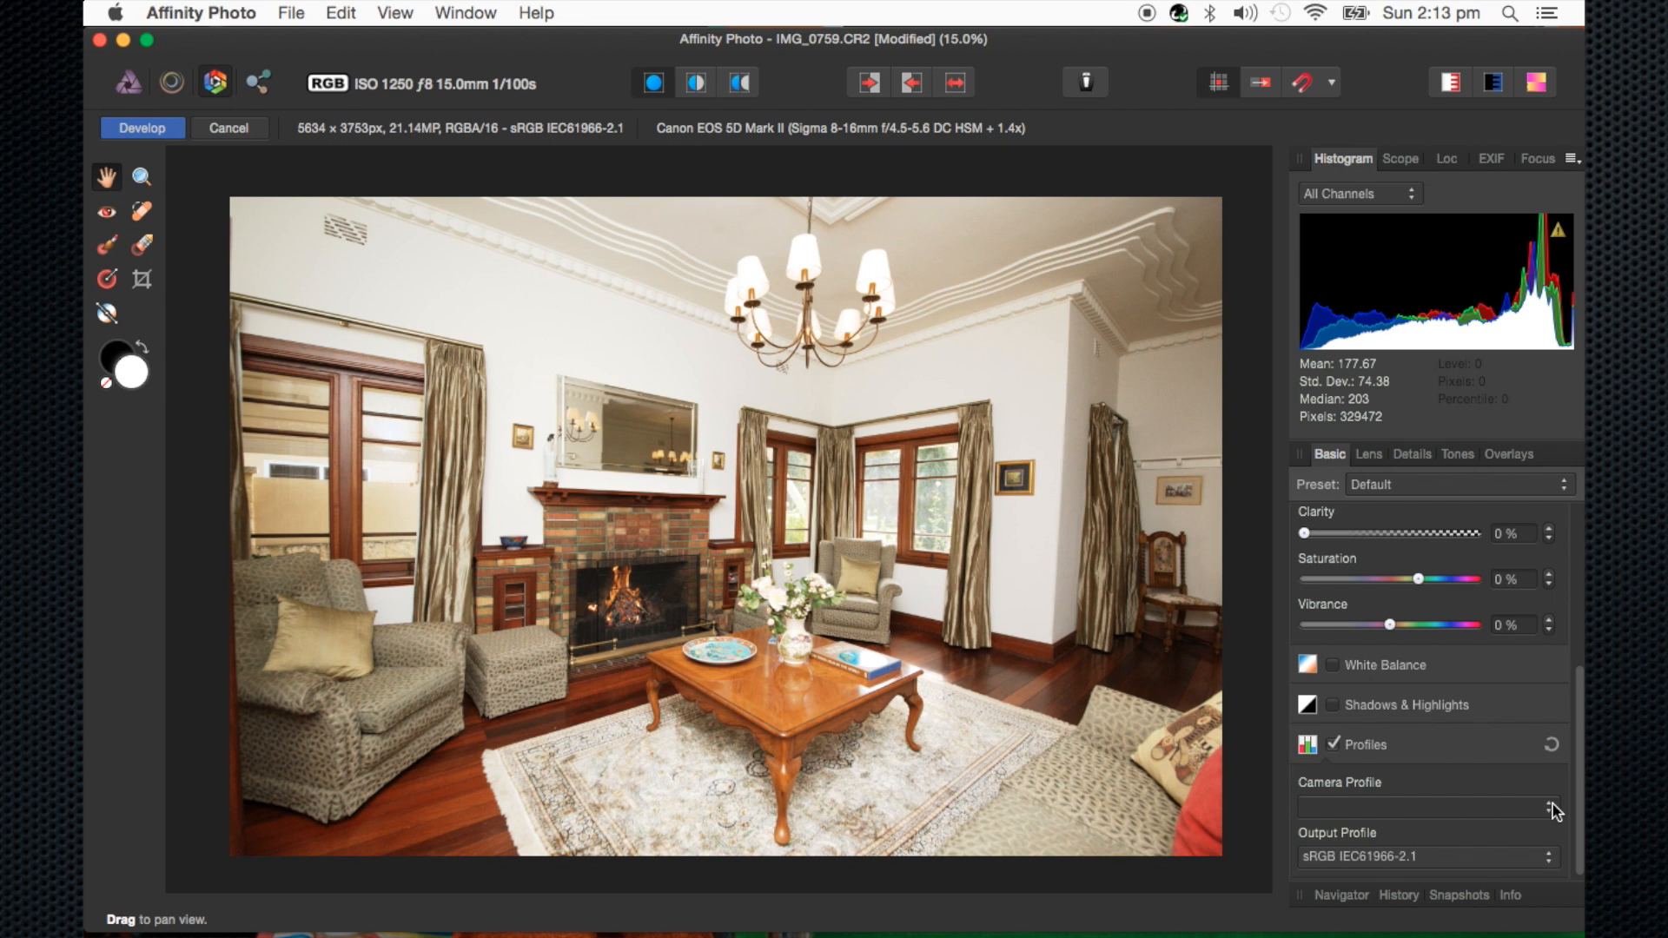
left_click(1546, 868)
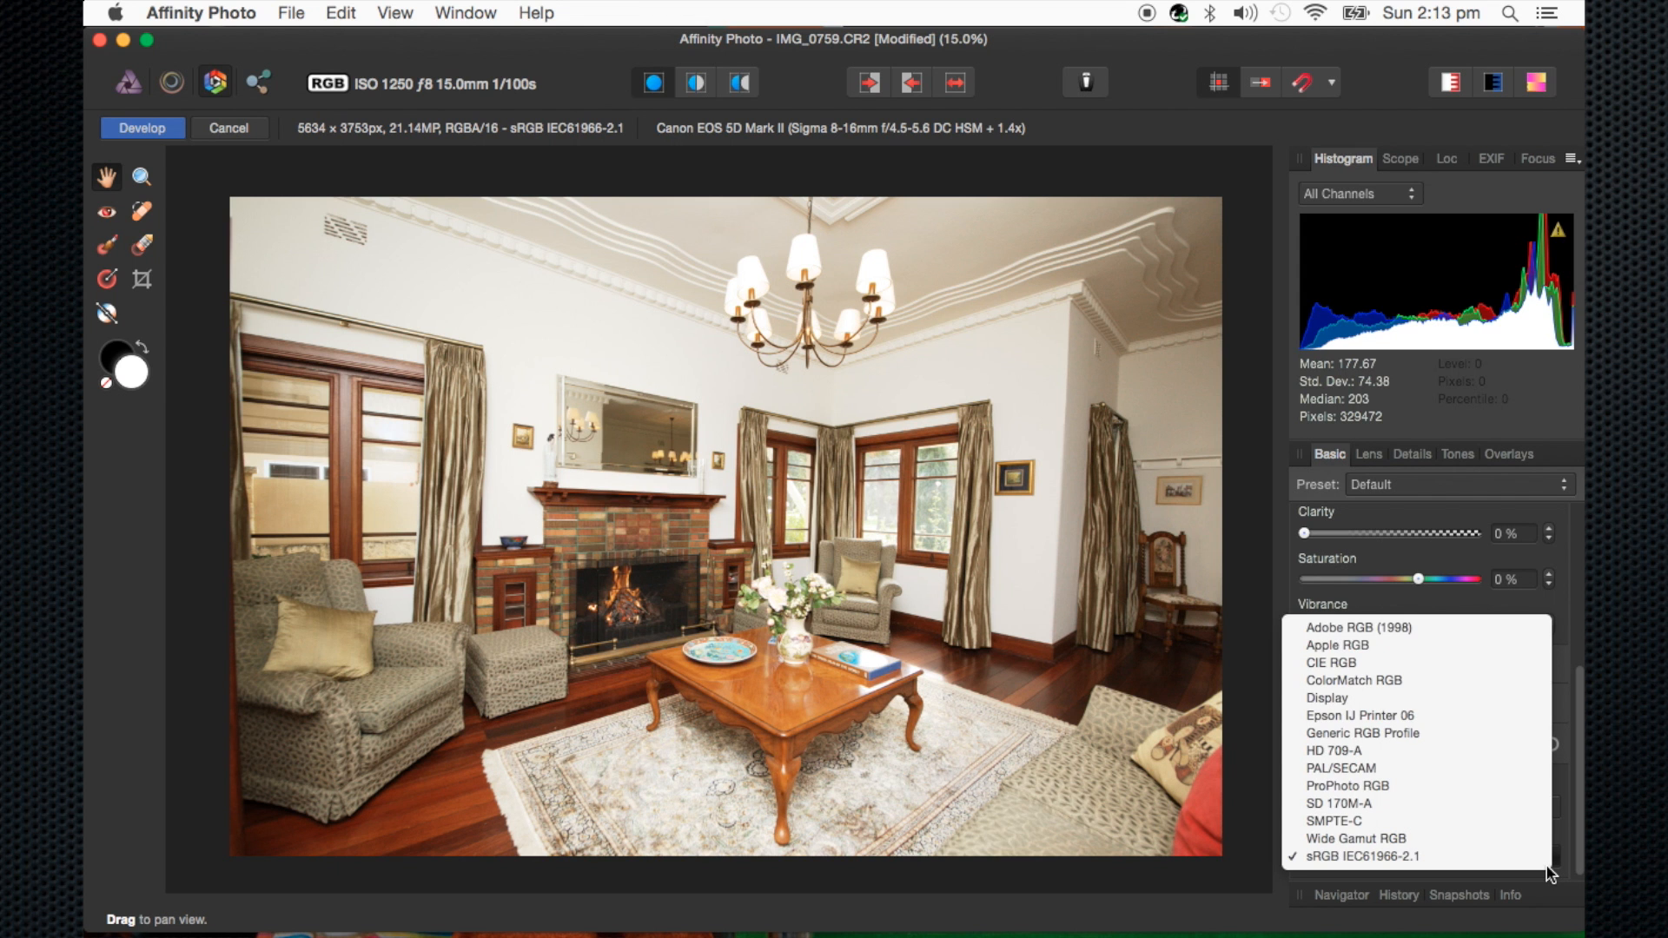
left_click(1552, 872)
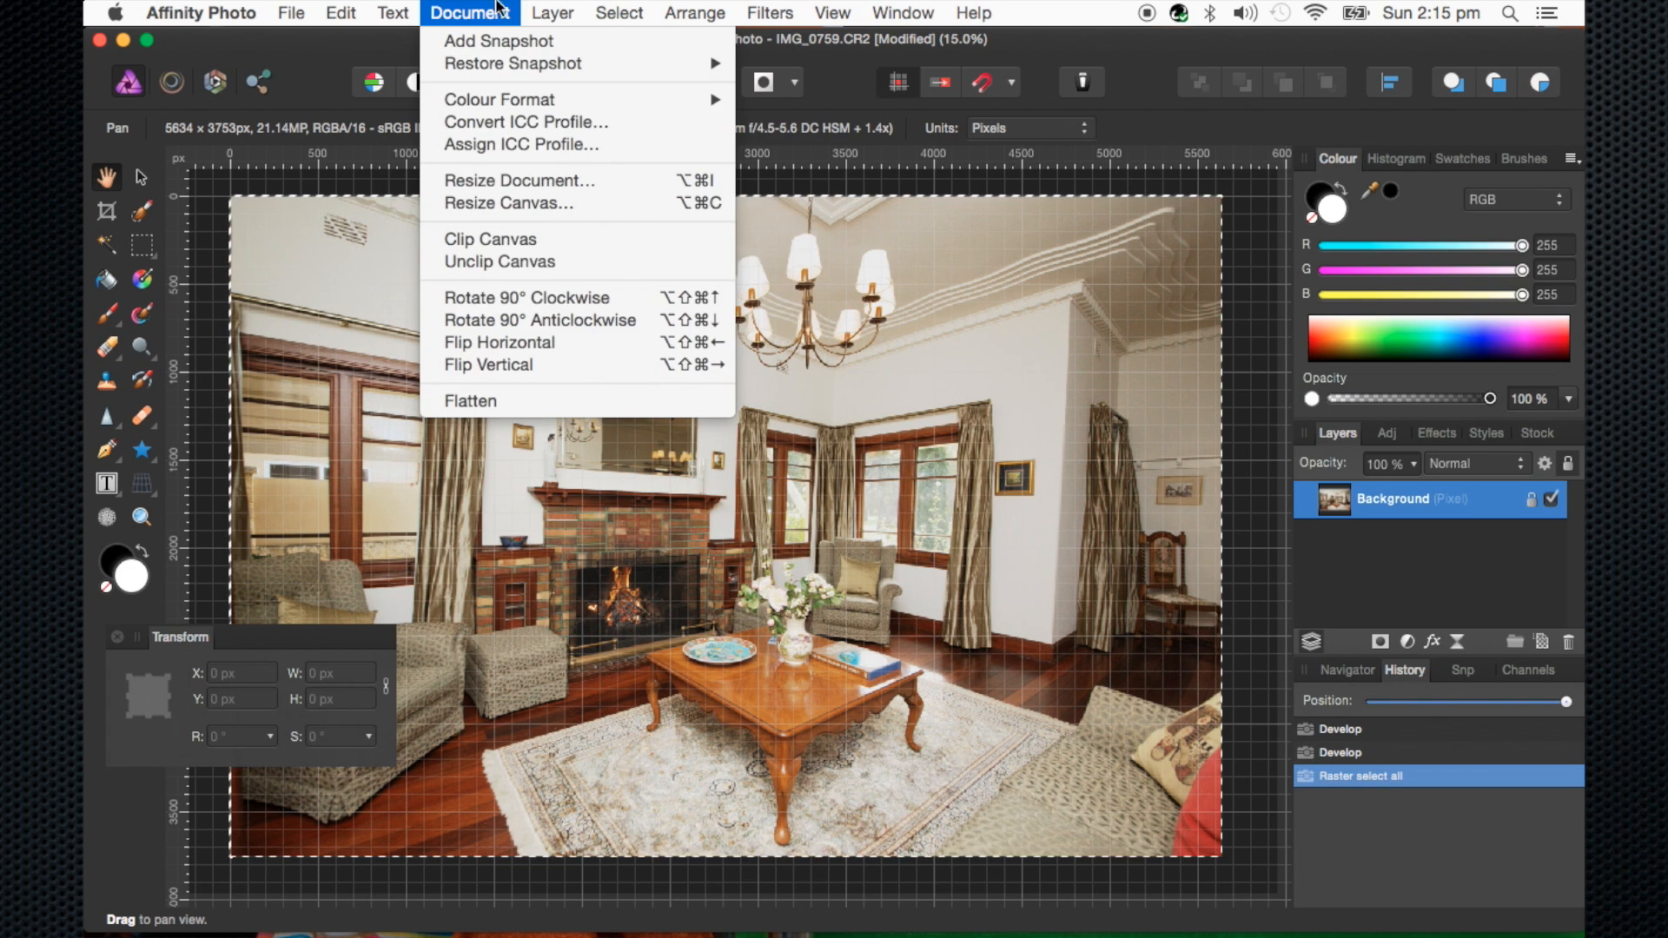
Use the Perspective tool in single-plane mode to pull all four image corners outward, straightening the room's vertical lines
mouse_move(540, 10)
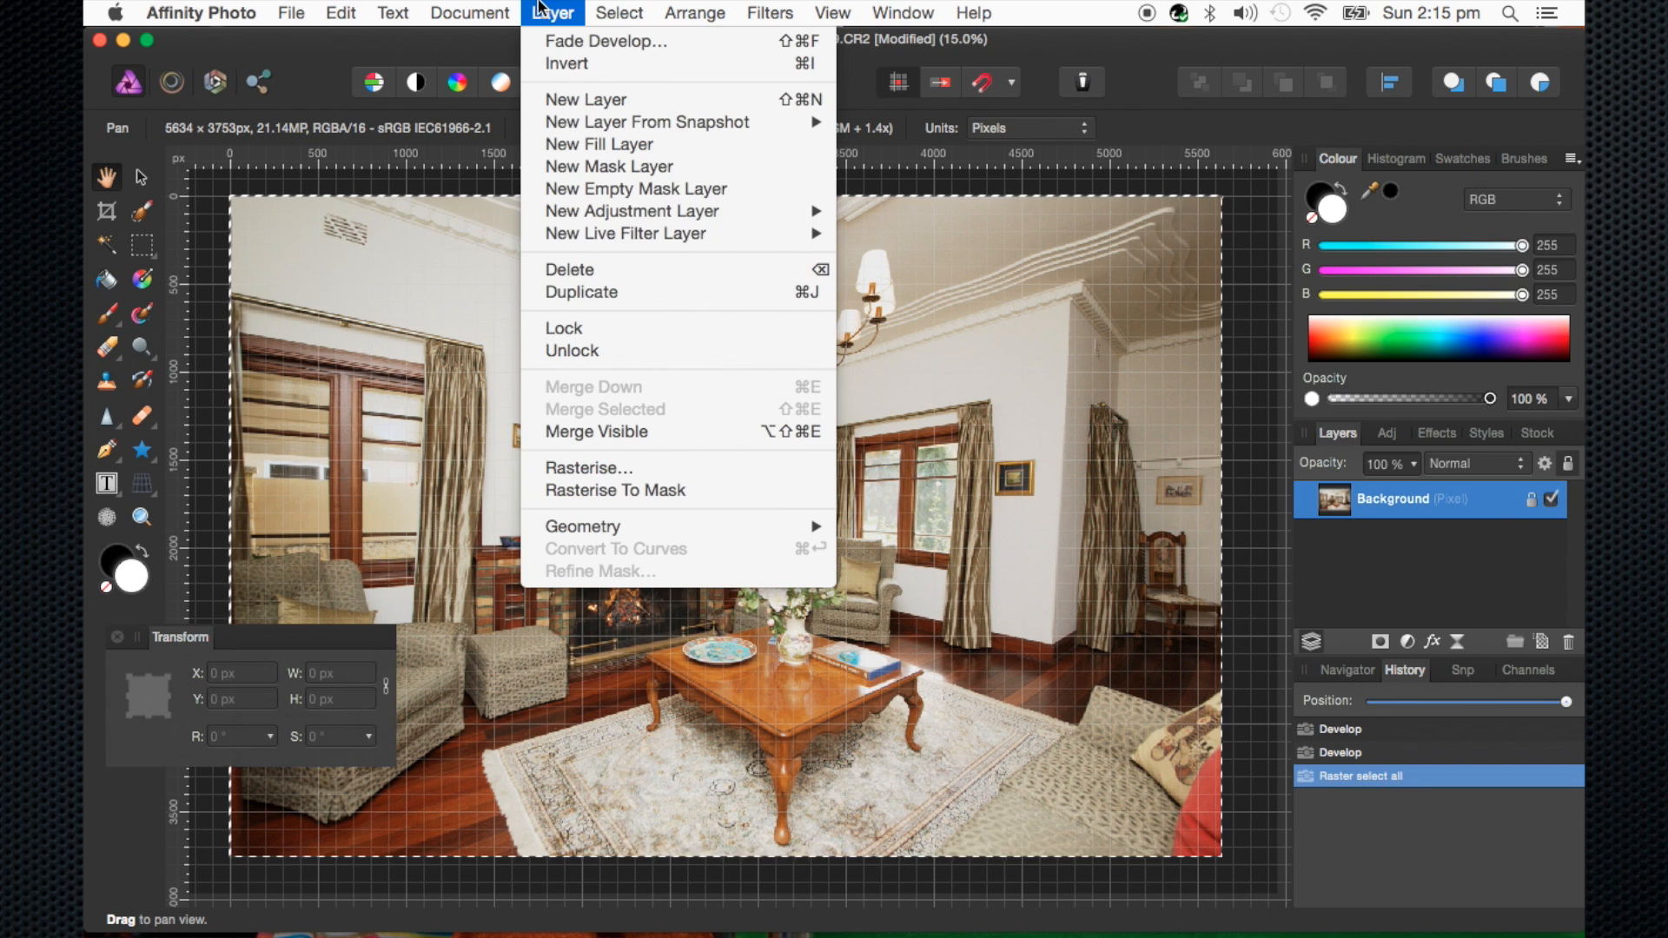
left_click(541, 10)
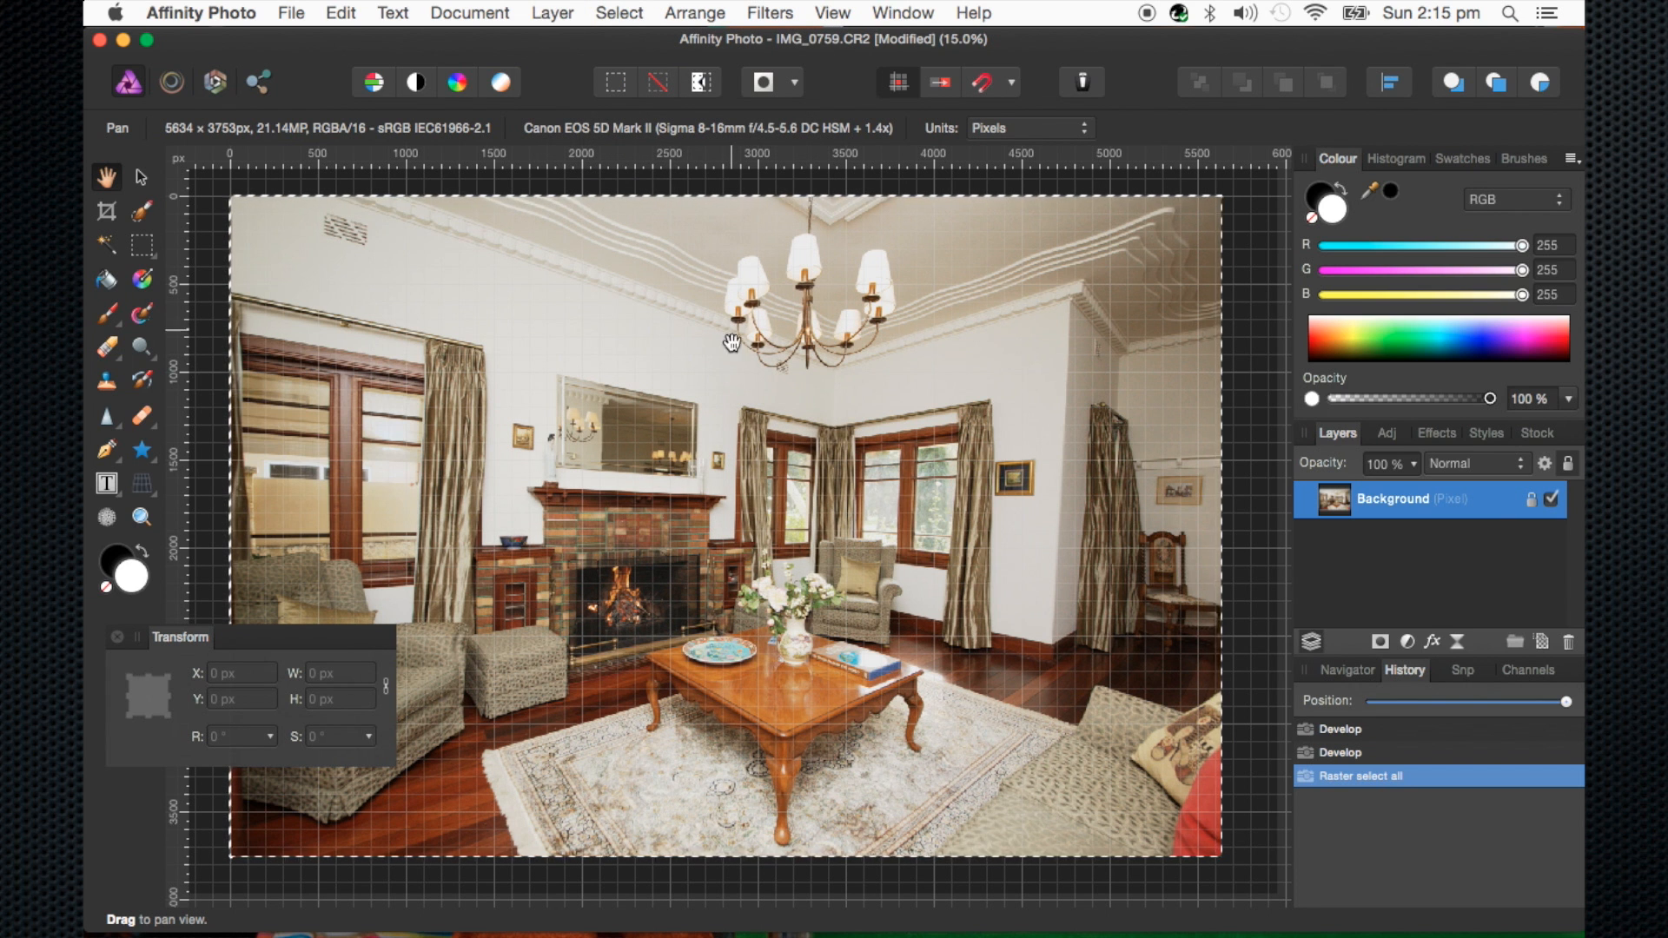
left_click(142, 484)
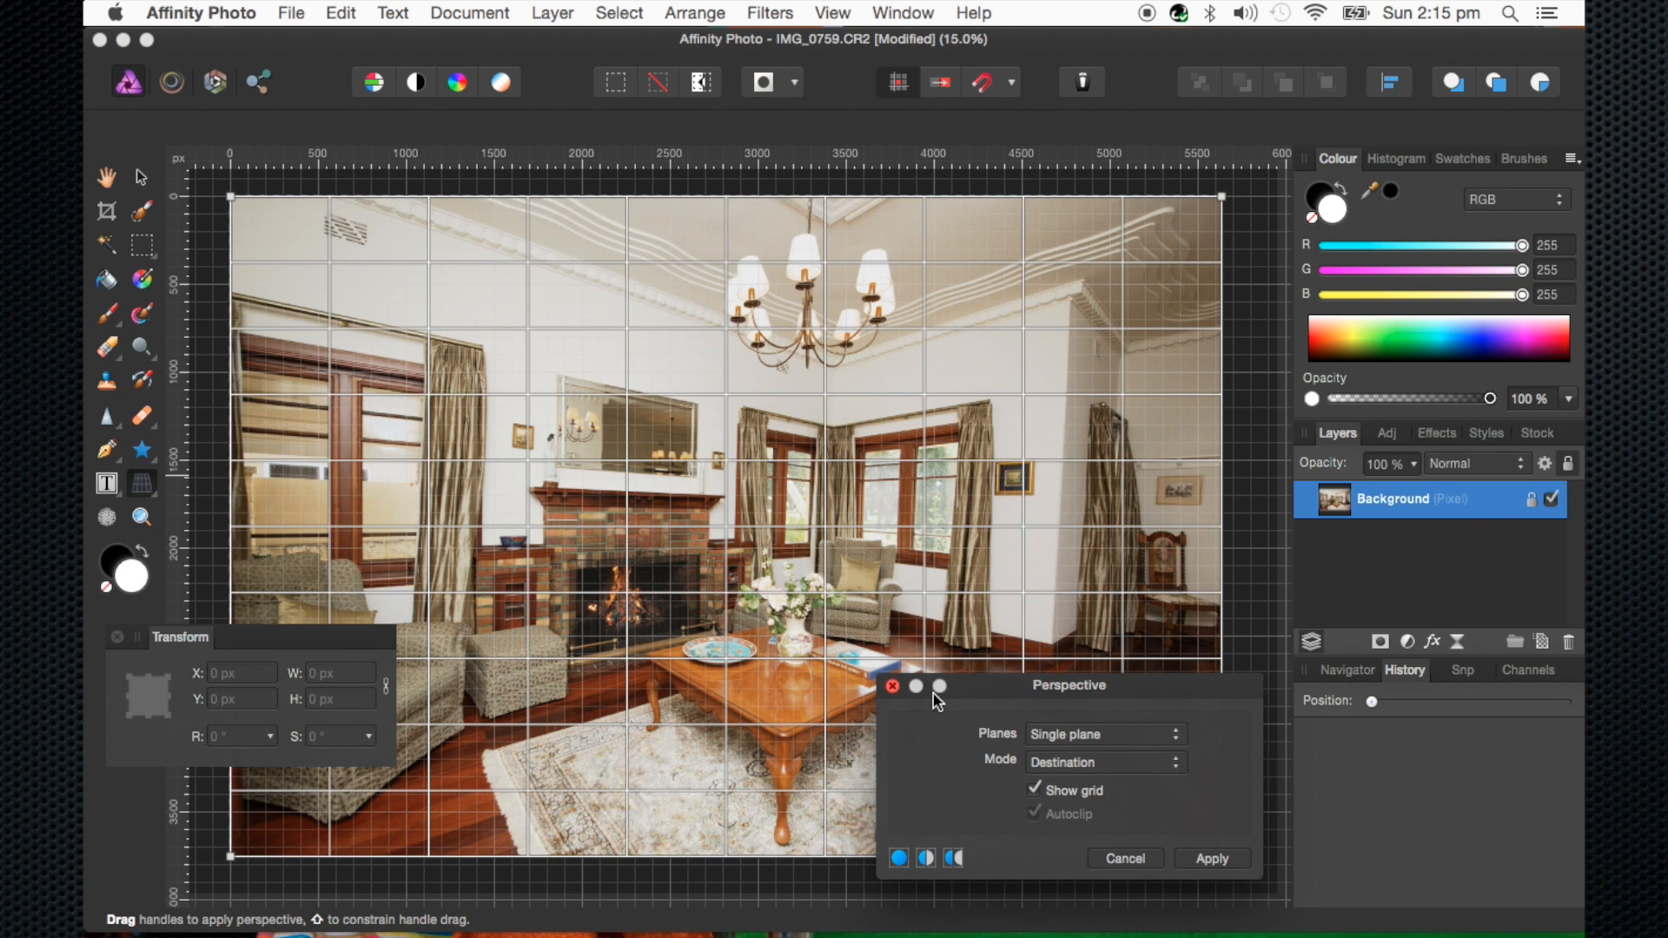
left_click_drag(986, 689, 1355, 731)
left_click_drag(1224, 860, 1266, 877)
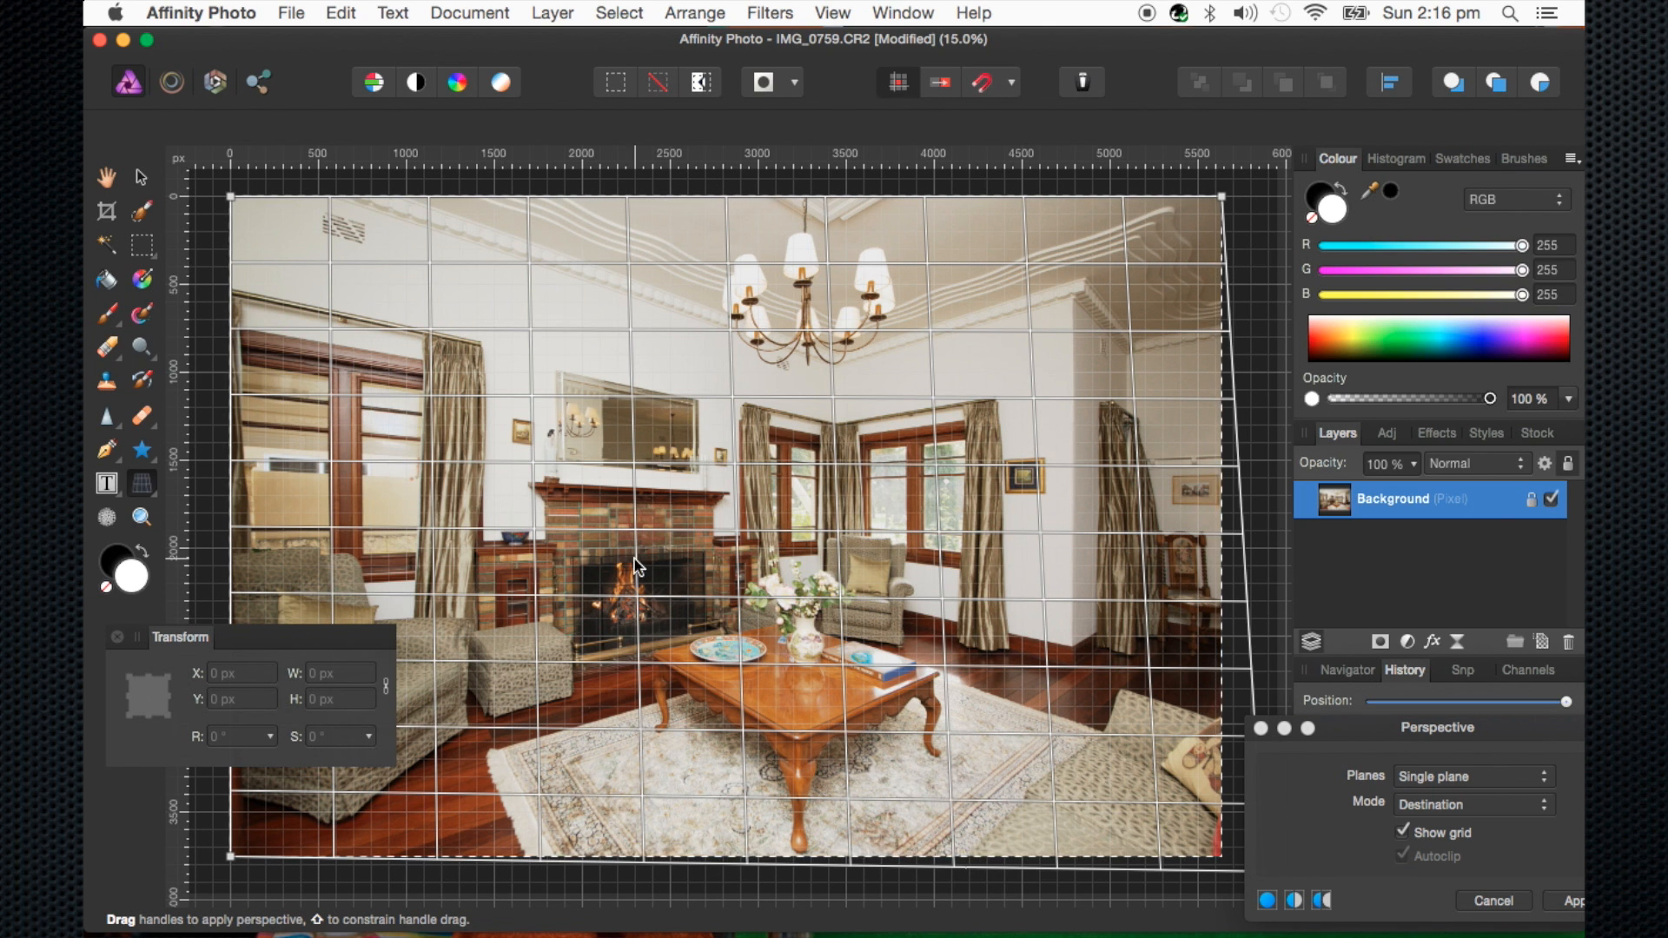
left_click_drag(232, 858, 217, 865)
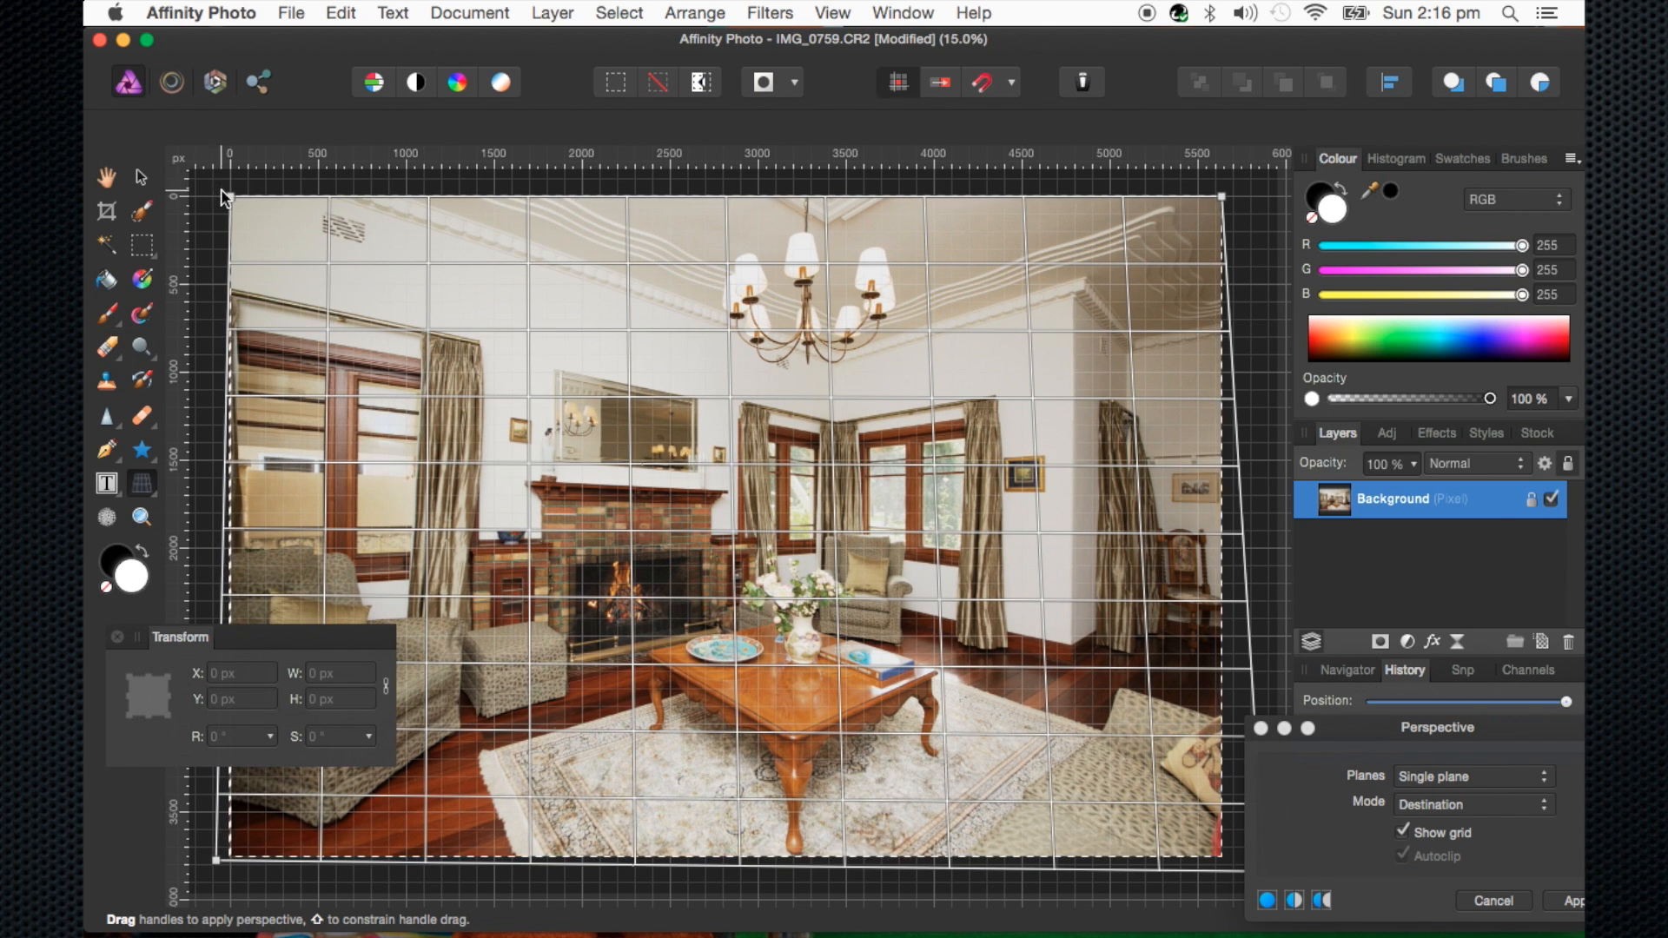
left_click_drag(230, 197, 210, 170)
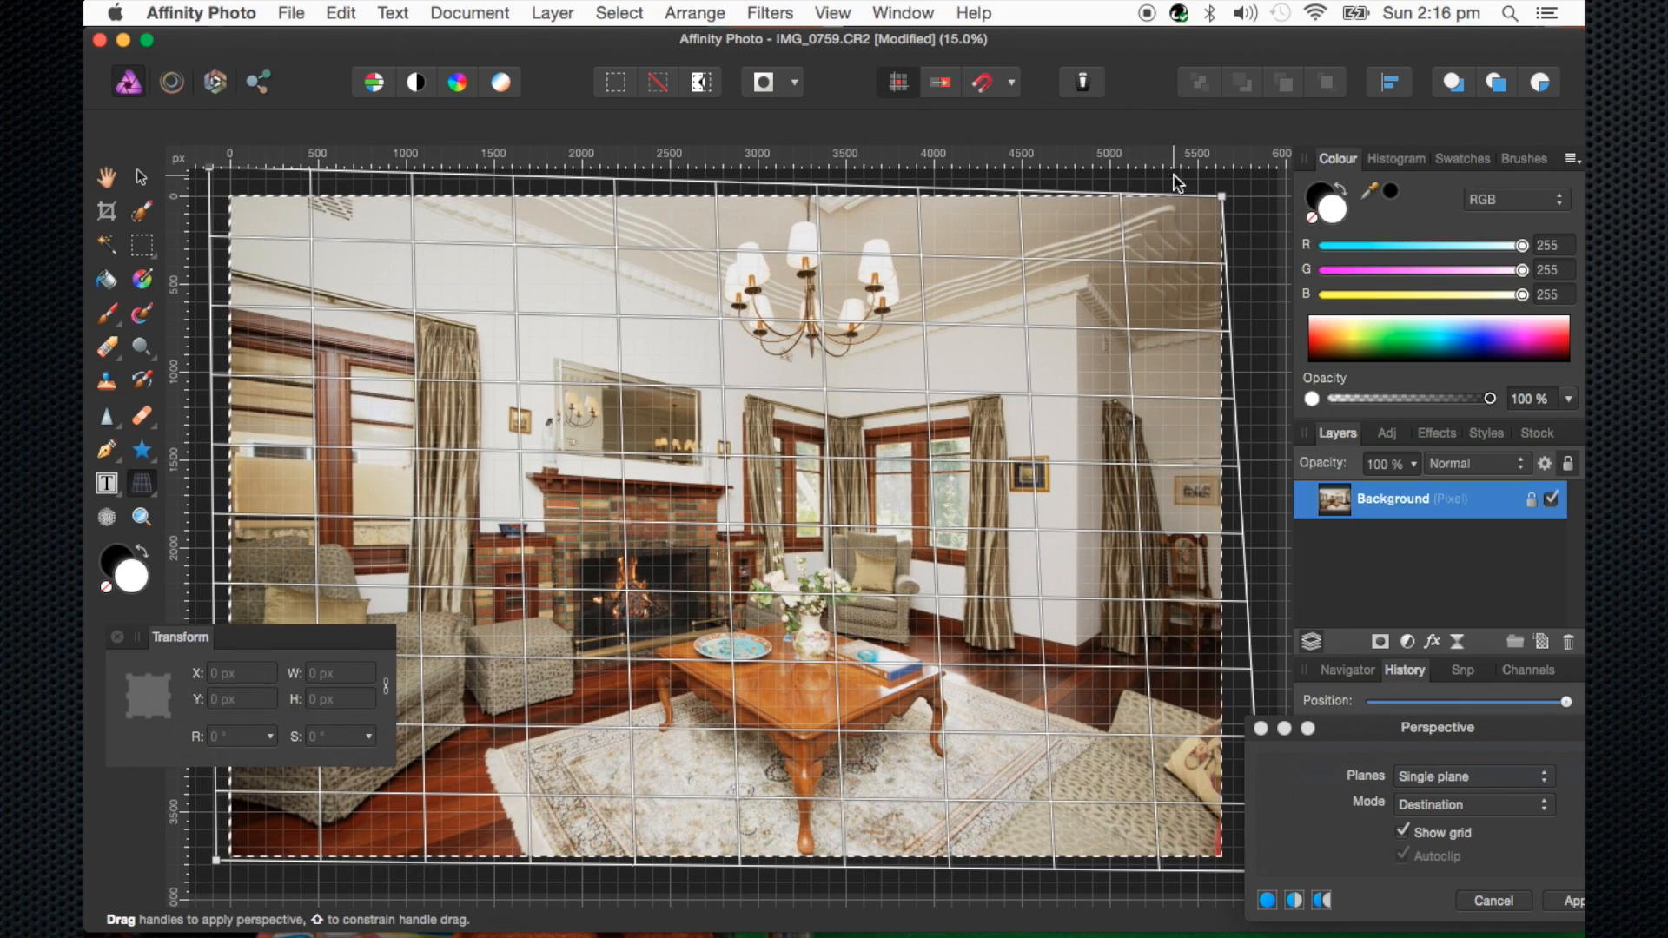
left_click_drag(1223, 197, 1238, 152)
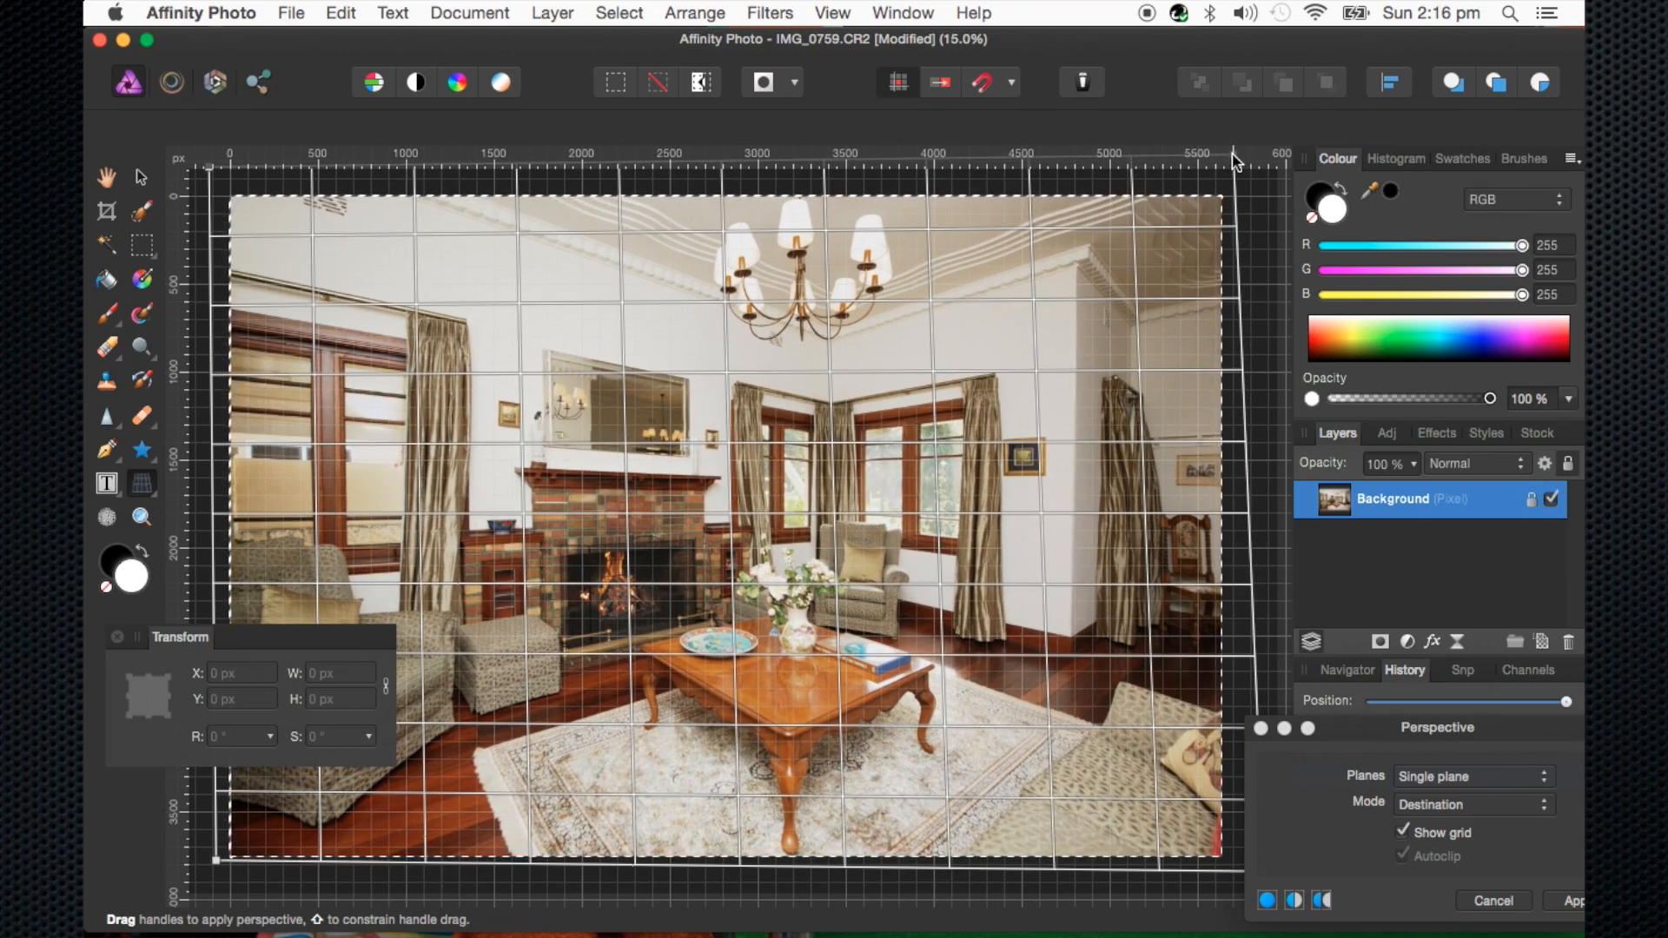
Pull the image's lower-right perspective corner slightly further out and apply the perspective correction
left_click_drag(1365, 737, 1378, 455)
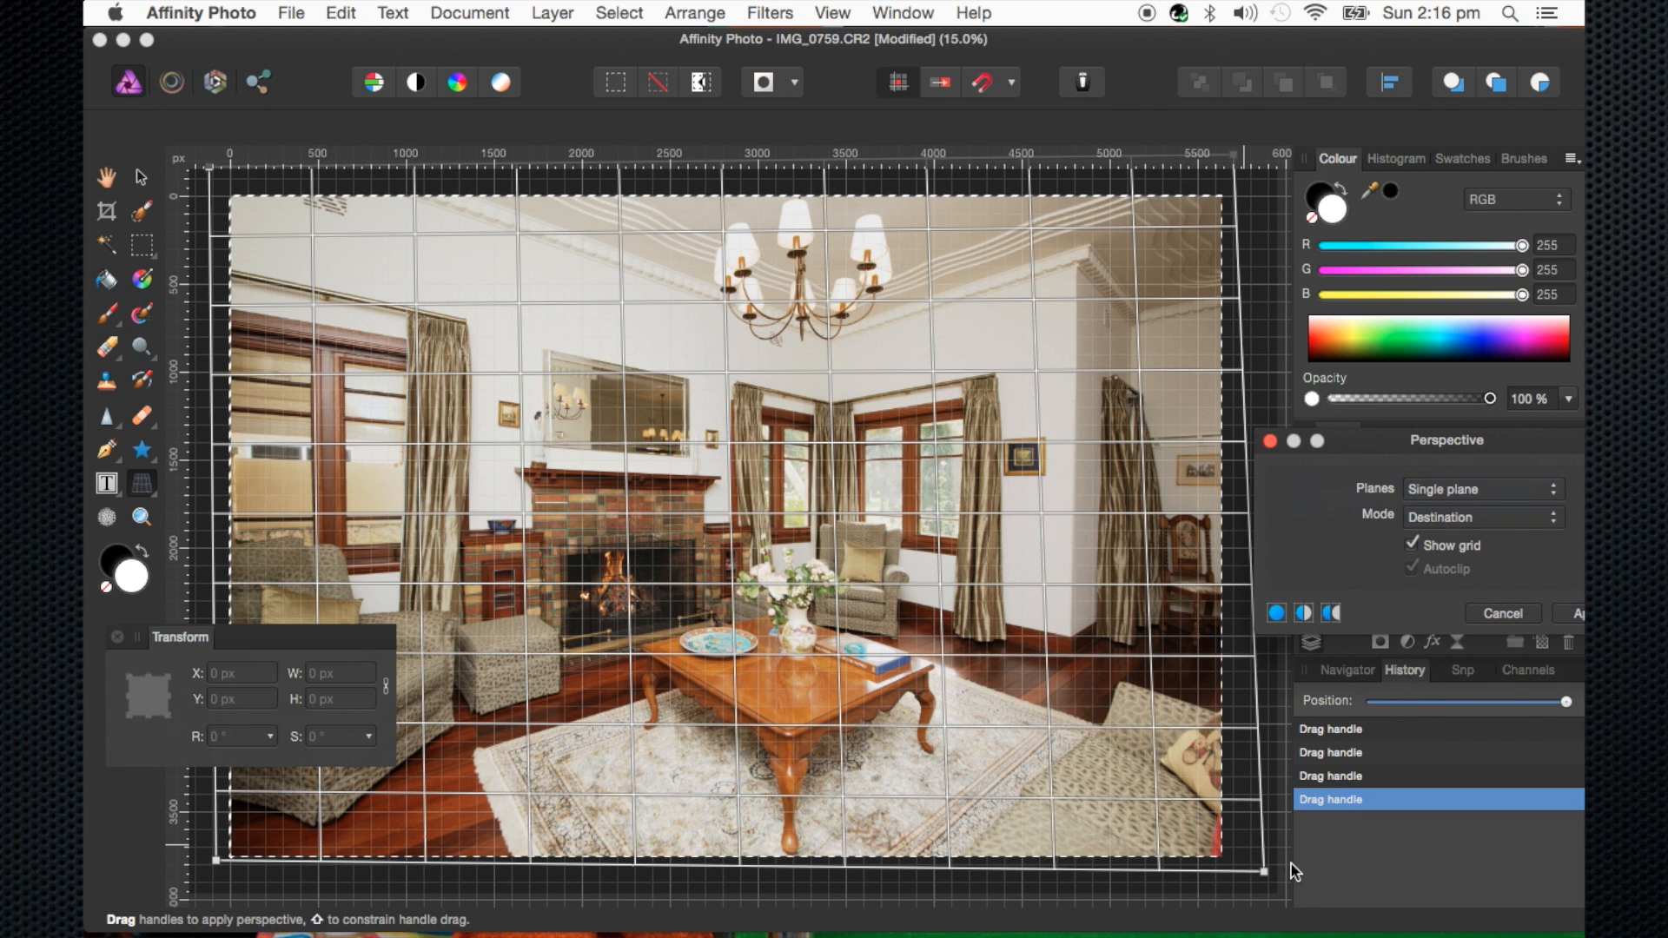
left_click(1265, 872)
left_click_drag(1265, 872, 1269, 881)
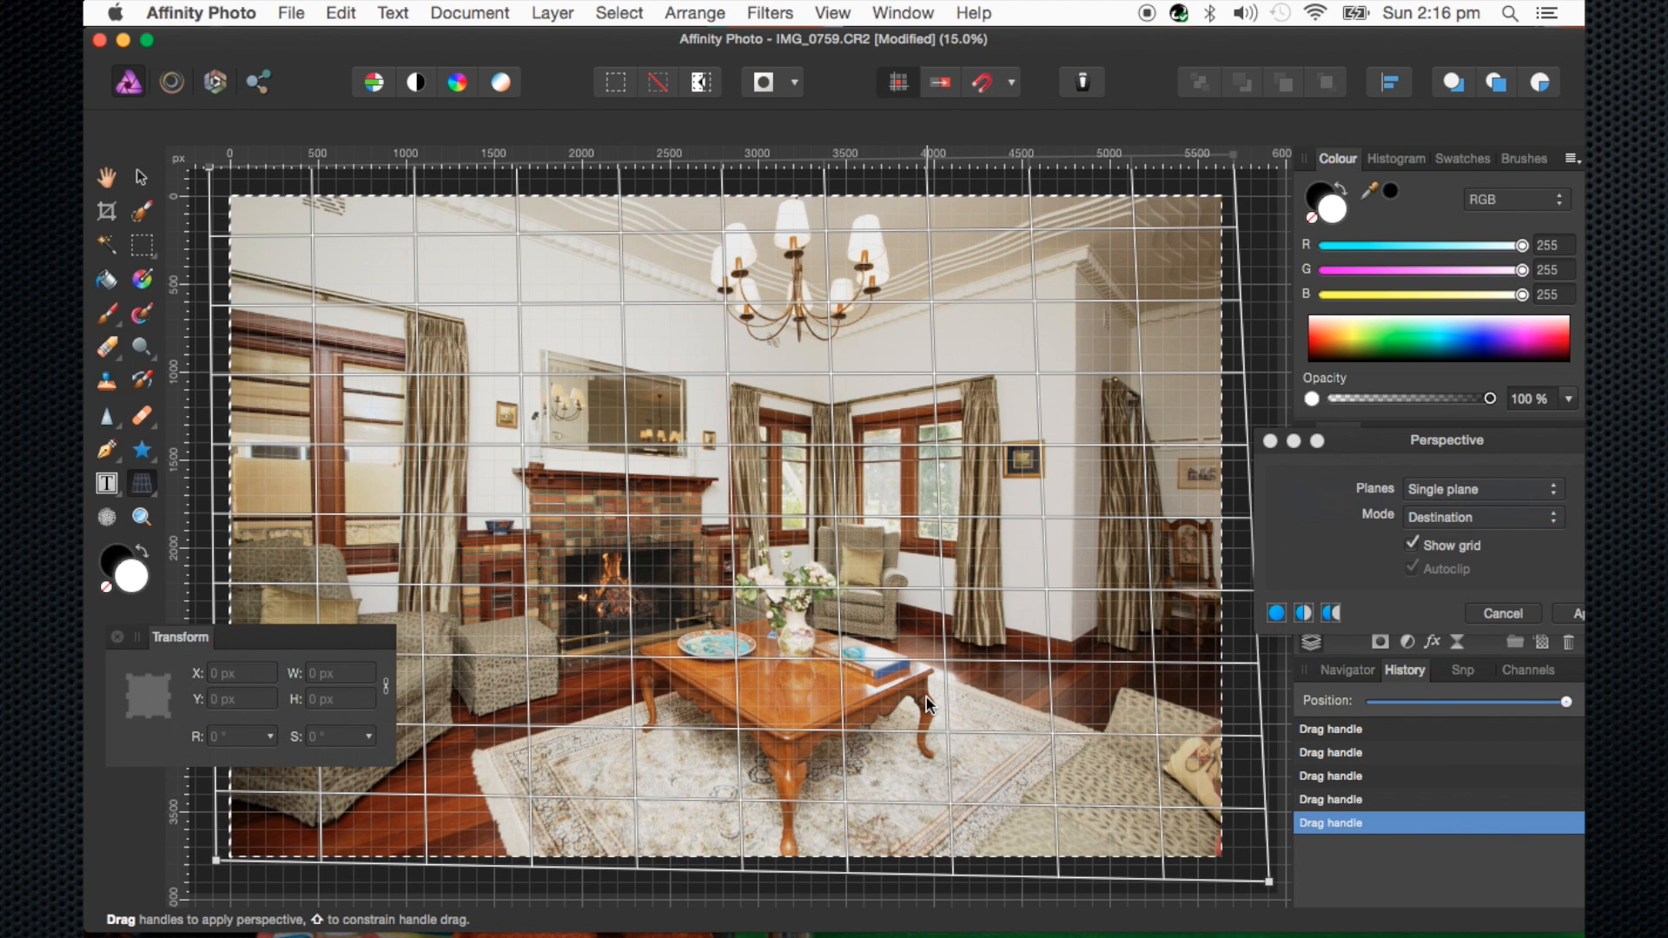
key("Return")
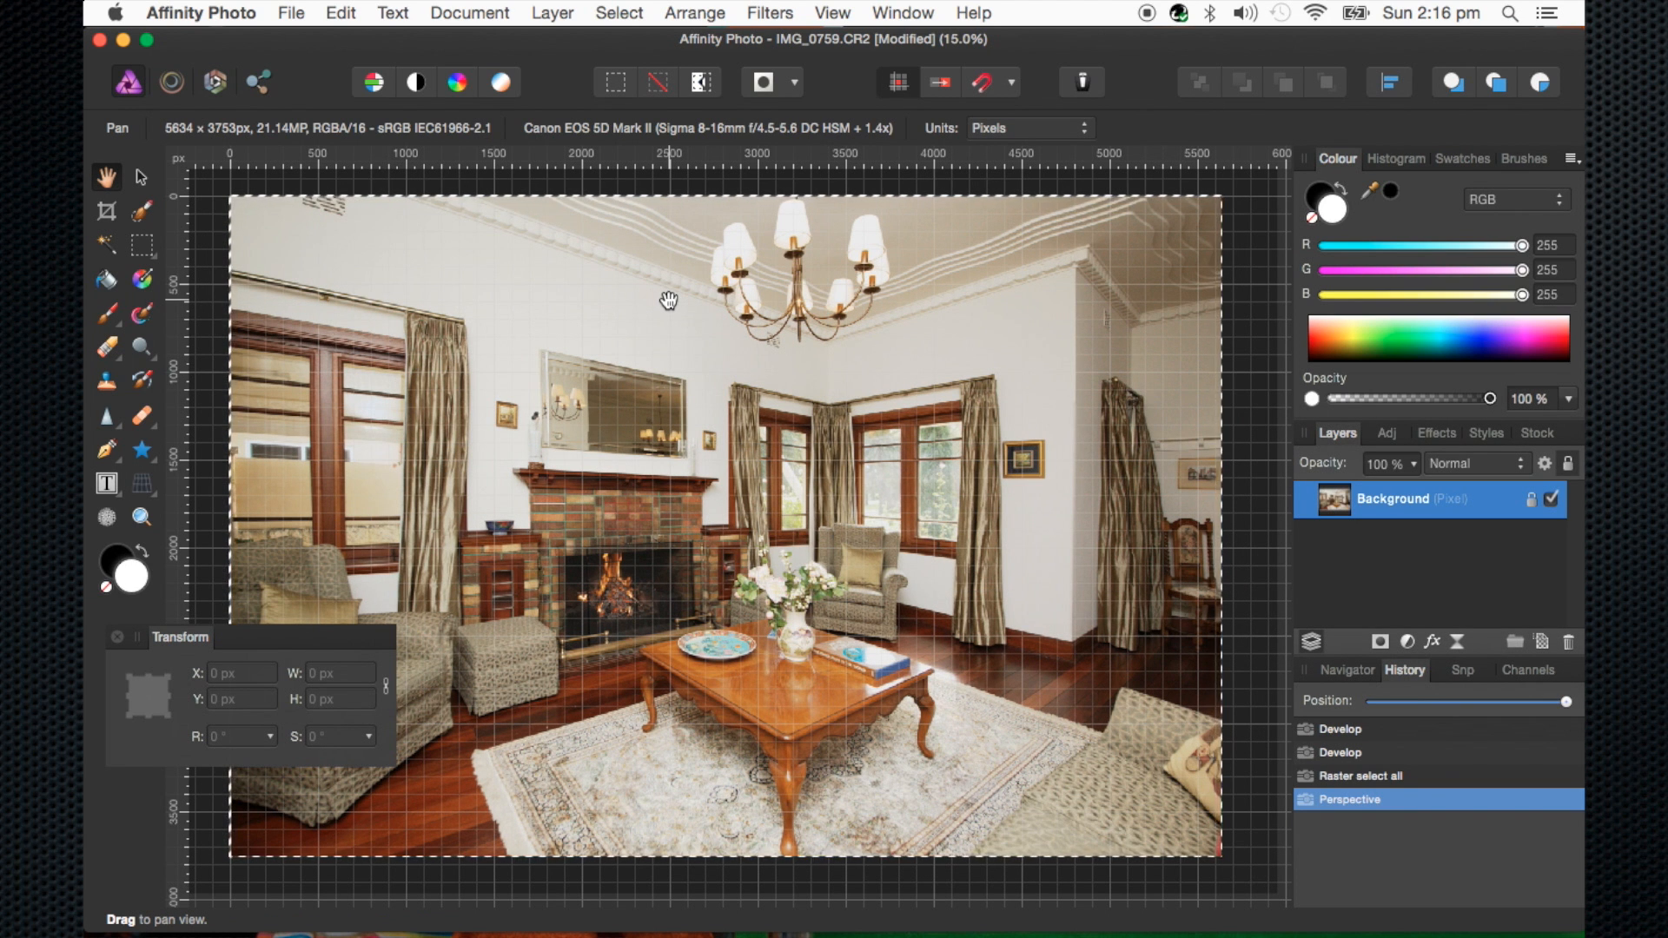
Hide the grid over the photo and clear the selection
key("super+apostrophe")
key("super+d")
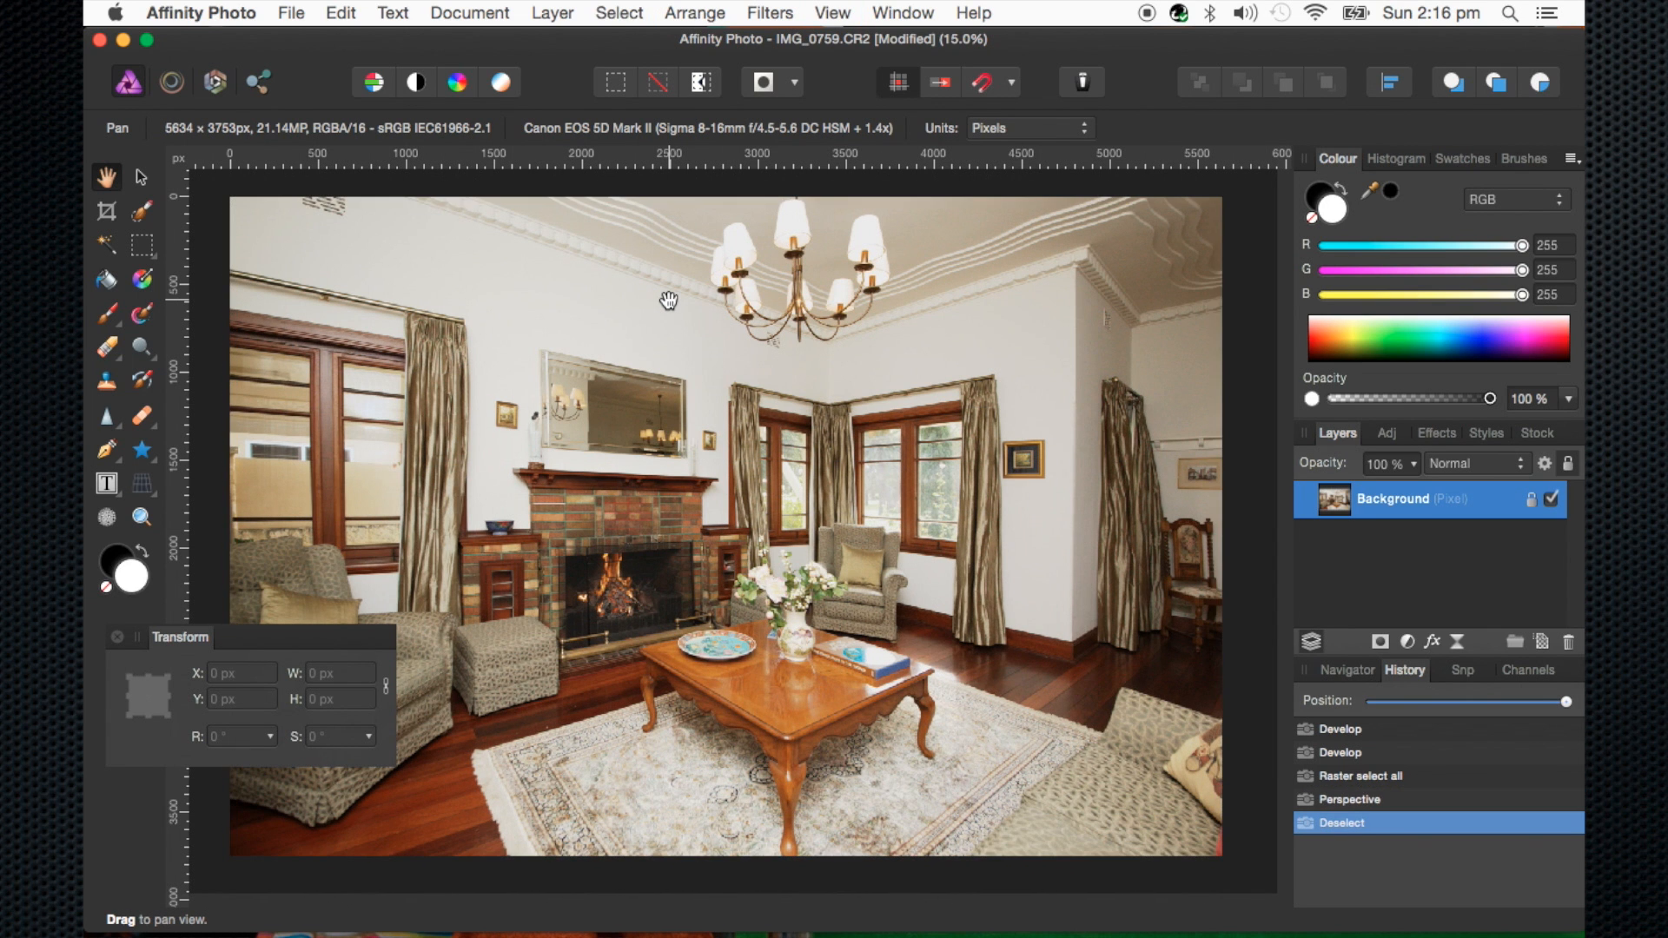
Put away the floating Transform panel and open the raw garden photo IMG 0776.CR2 from the media browser
scroll(541, 267, "left", 1)
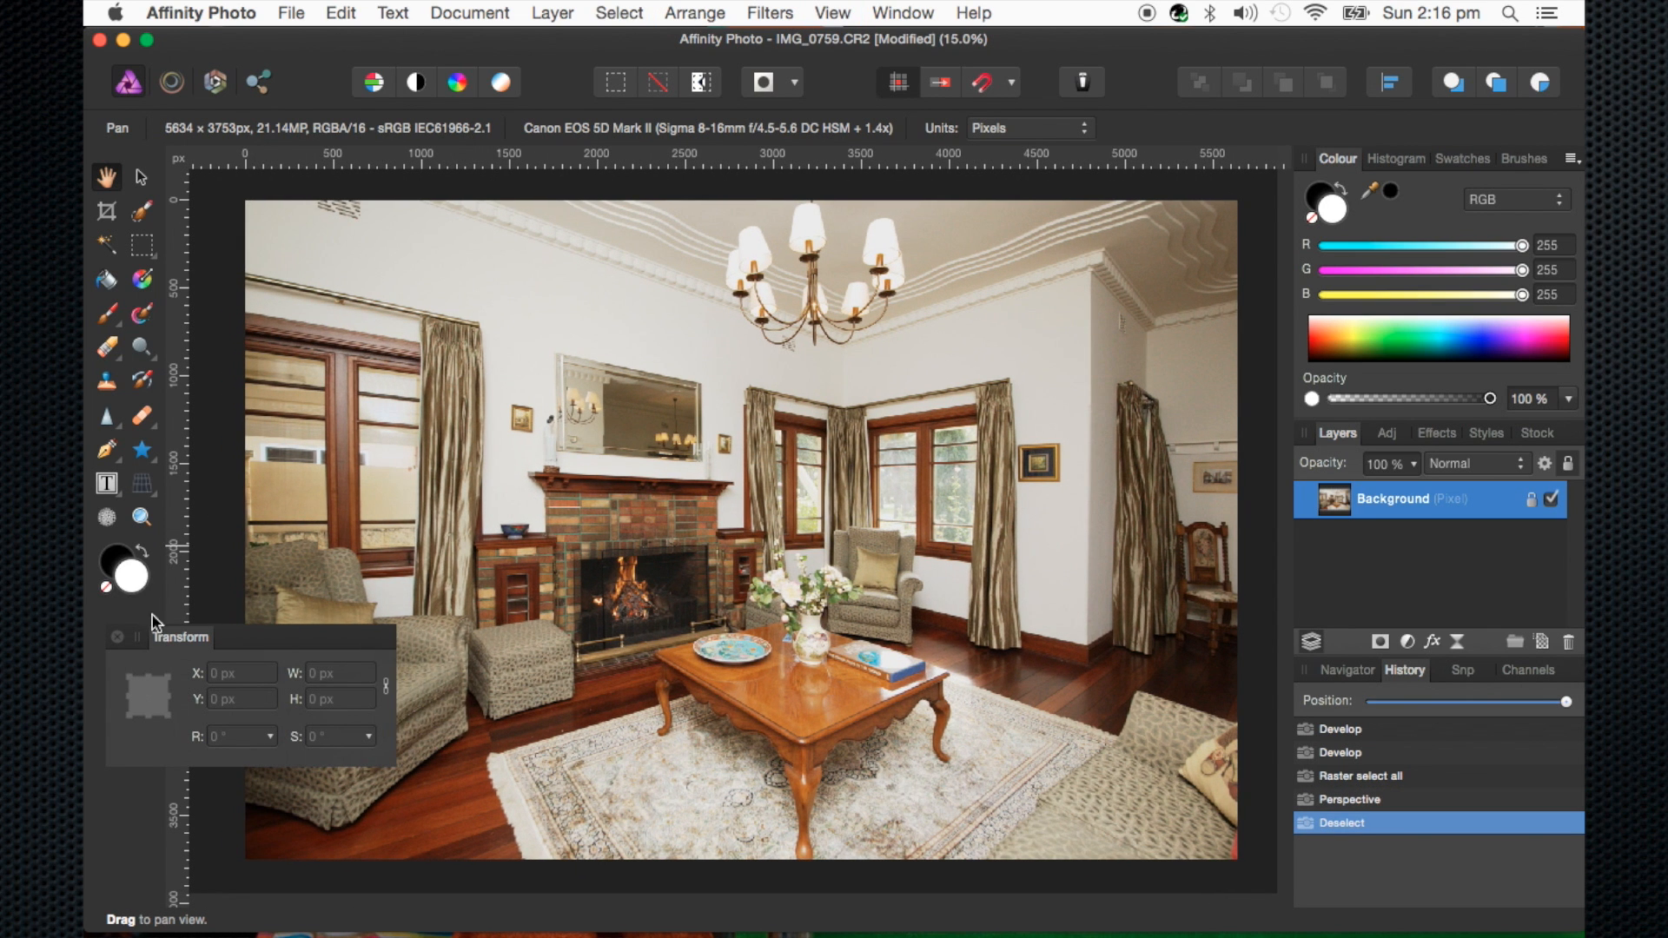
left_click(118, 639)
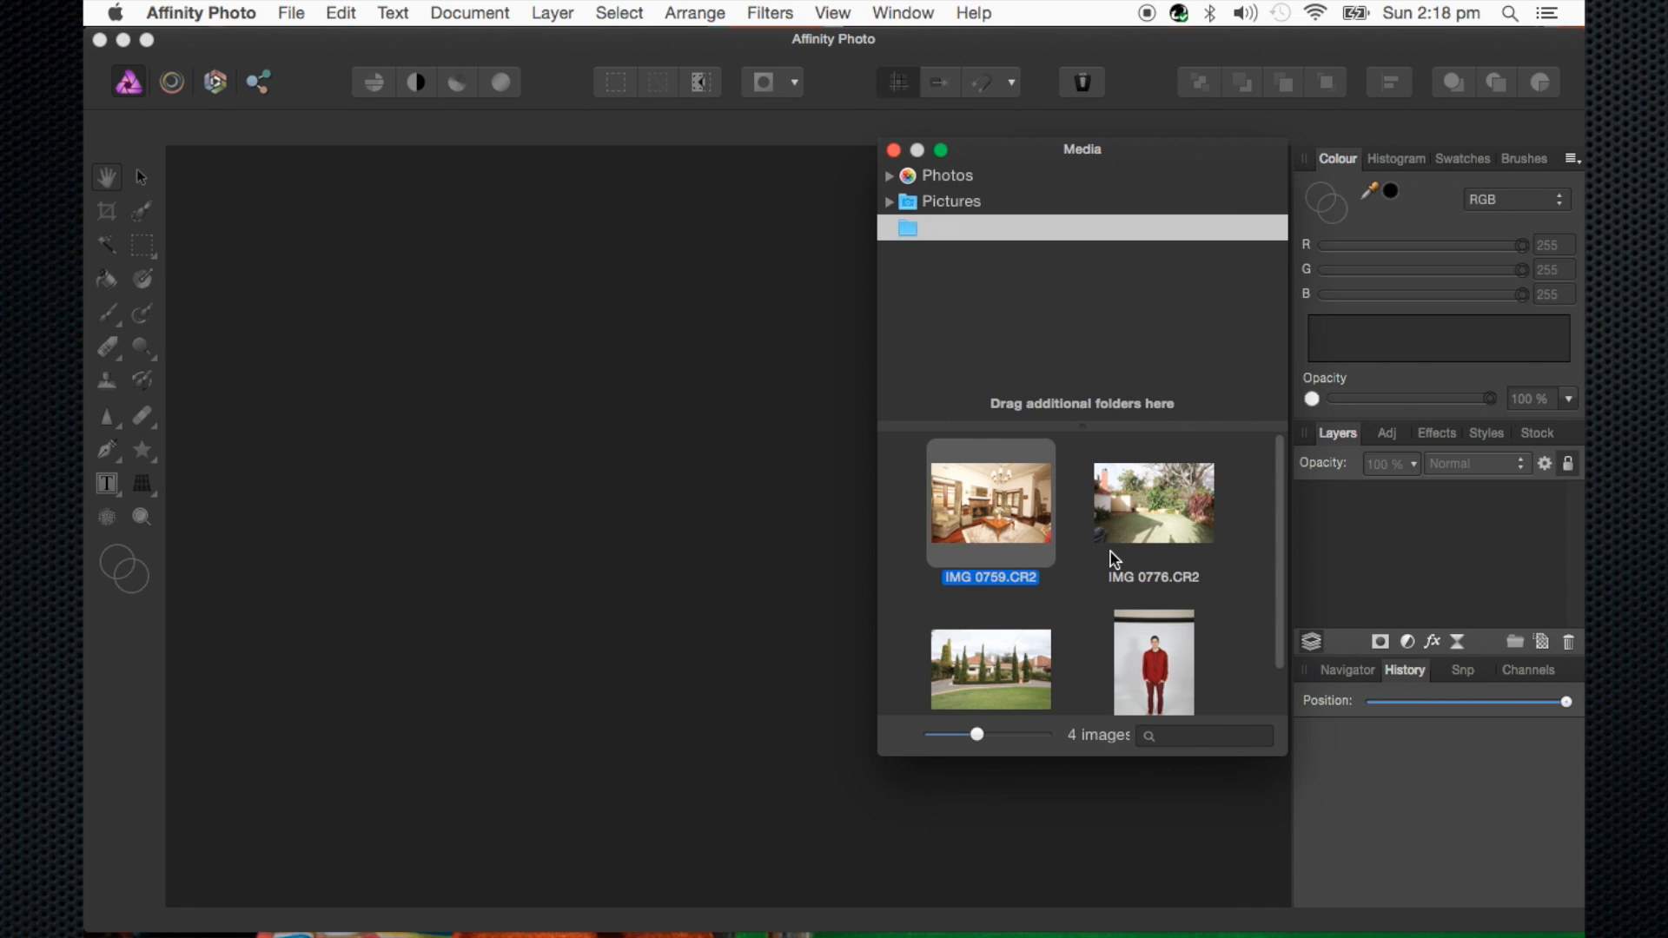
left_click(1140, 528)
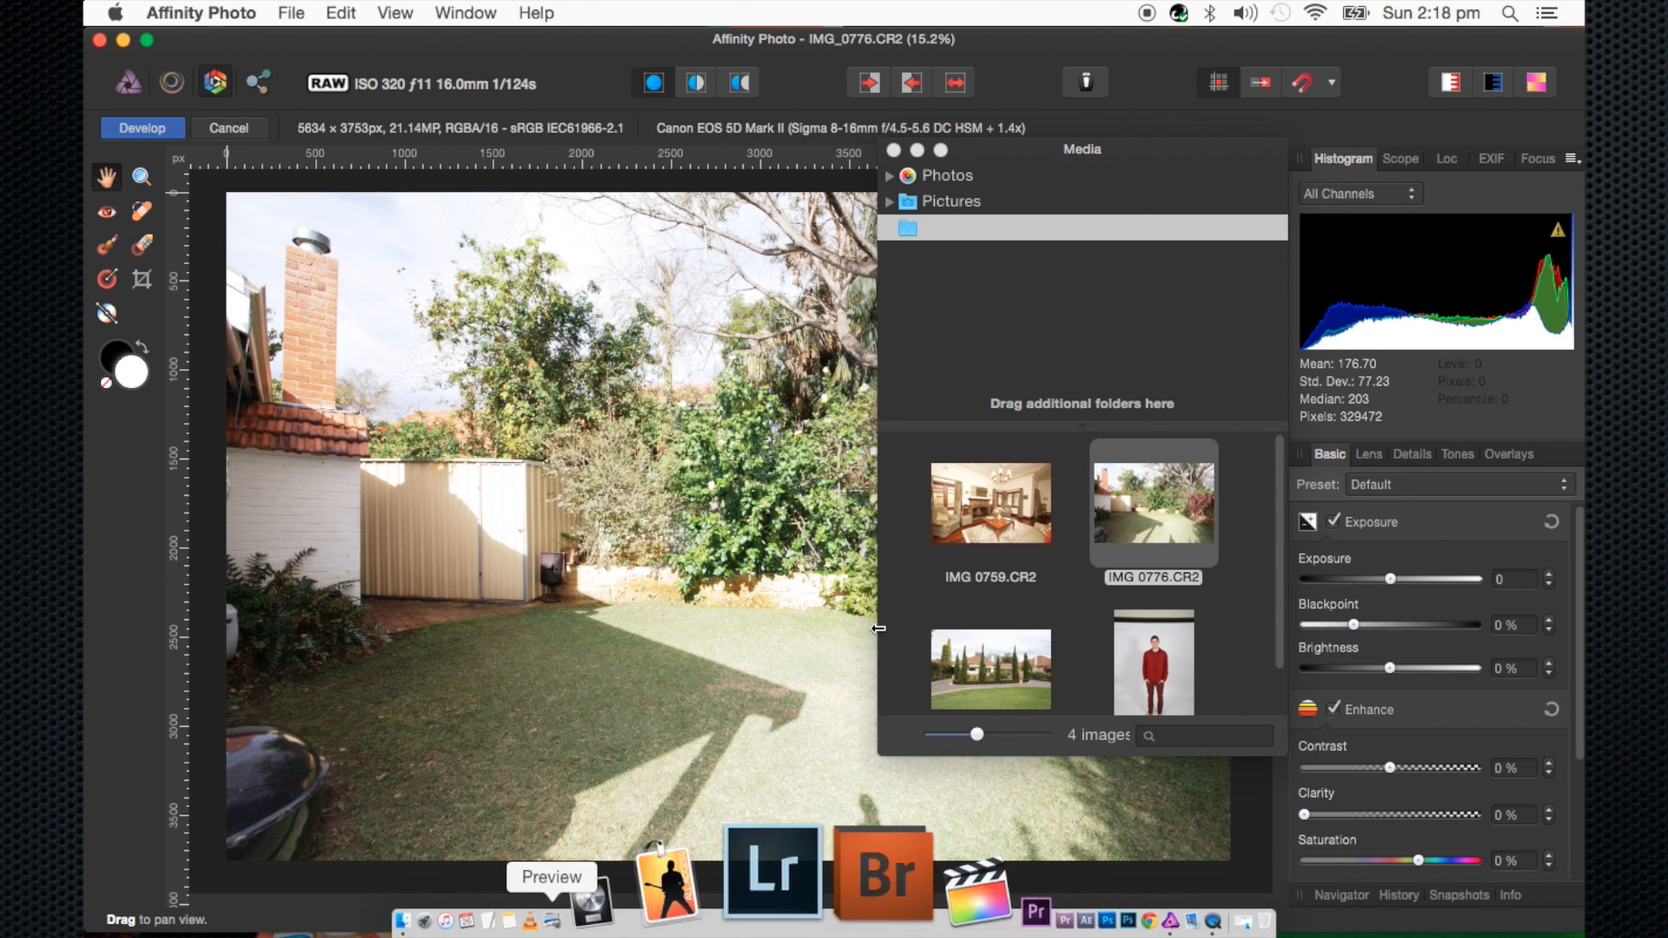
left_click(894, 151)
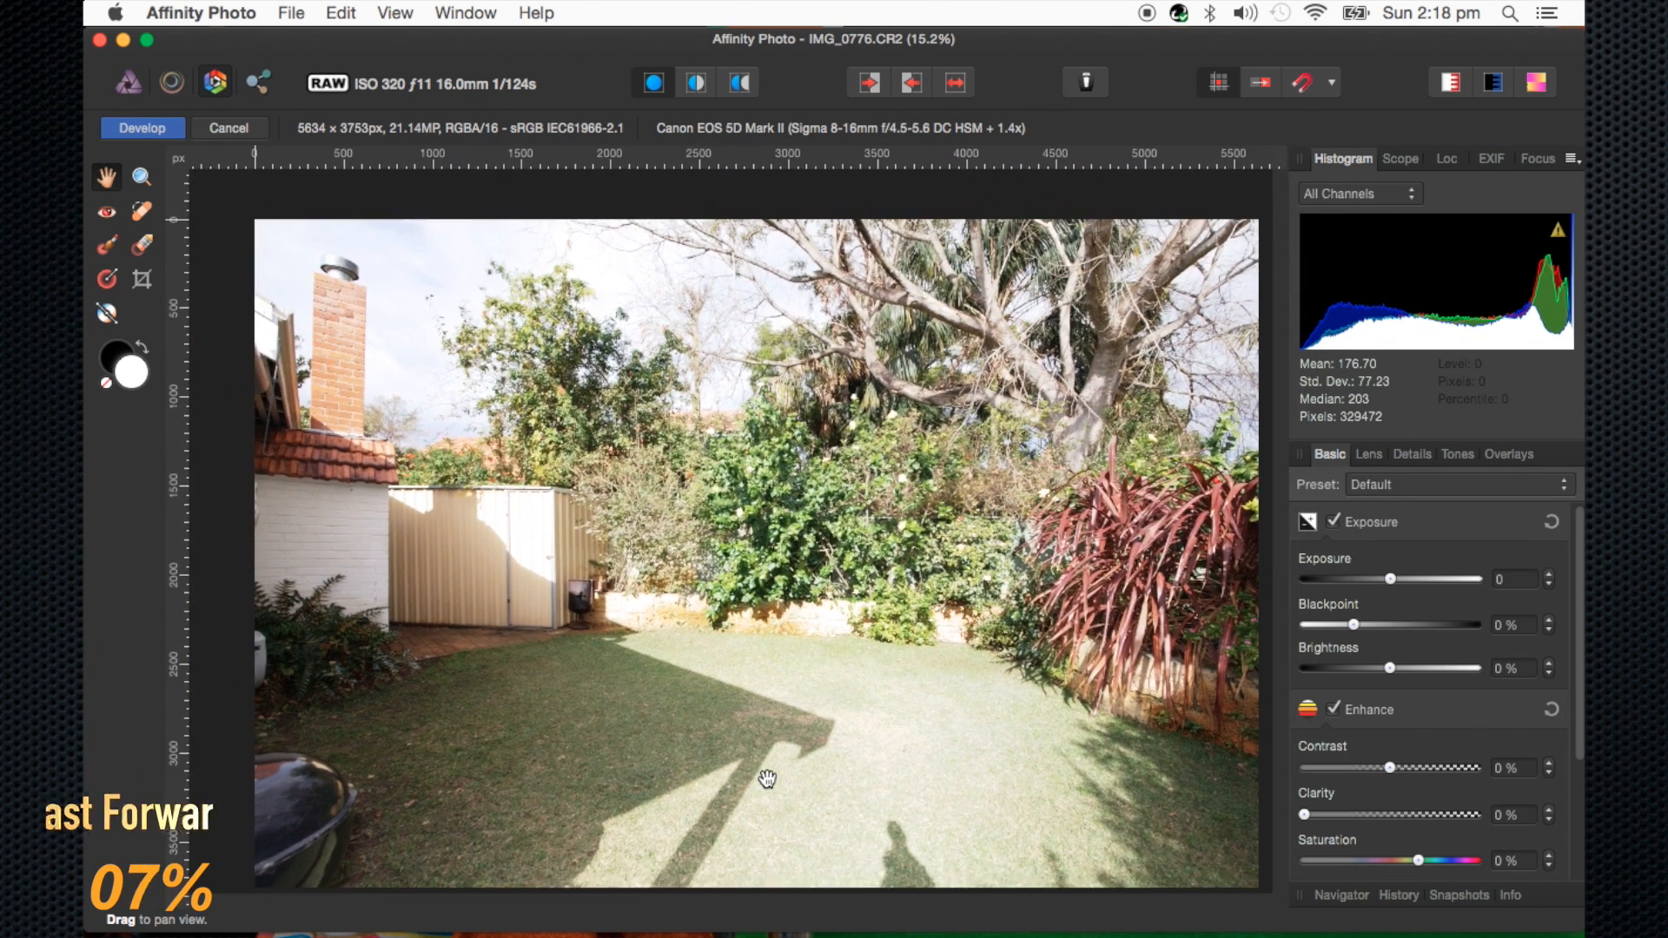
Develop the garden photo with lower exposure and reduced highlights
scroll(1371, 640, "down", 2)
scroll(1371, 641, "up", 2)
left_click_drag(1391, 579, 1327, 668)
scroll(1403, 734, "down", 3)
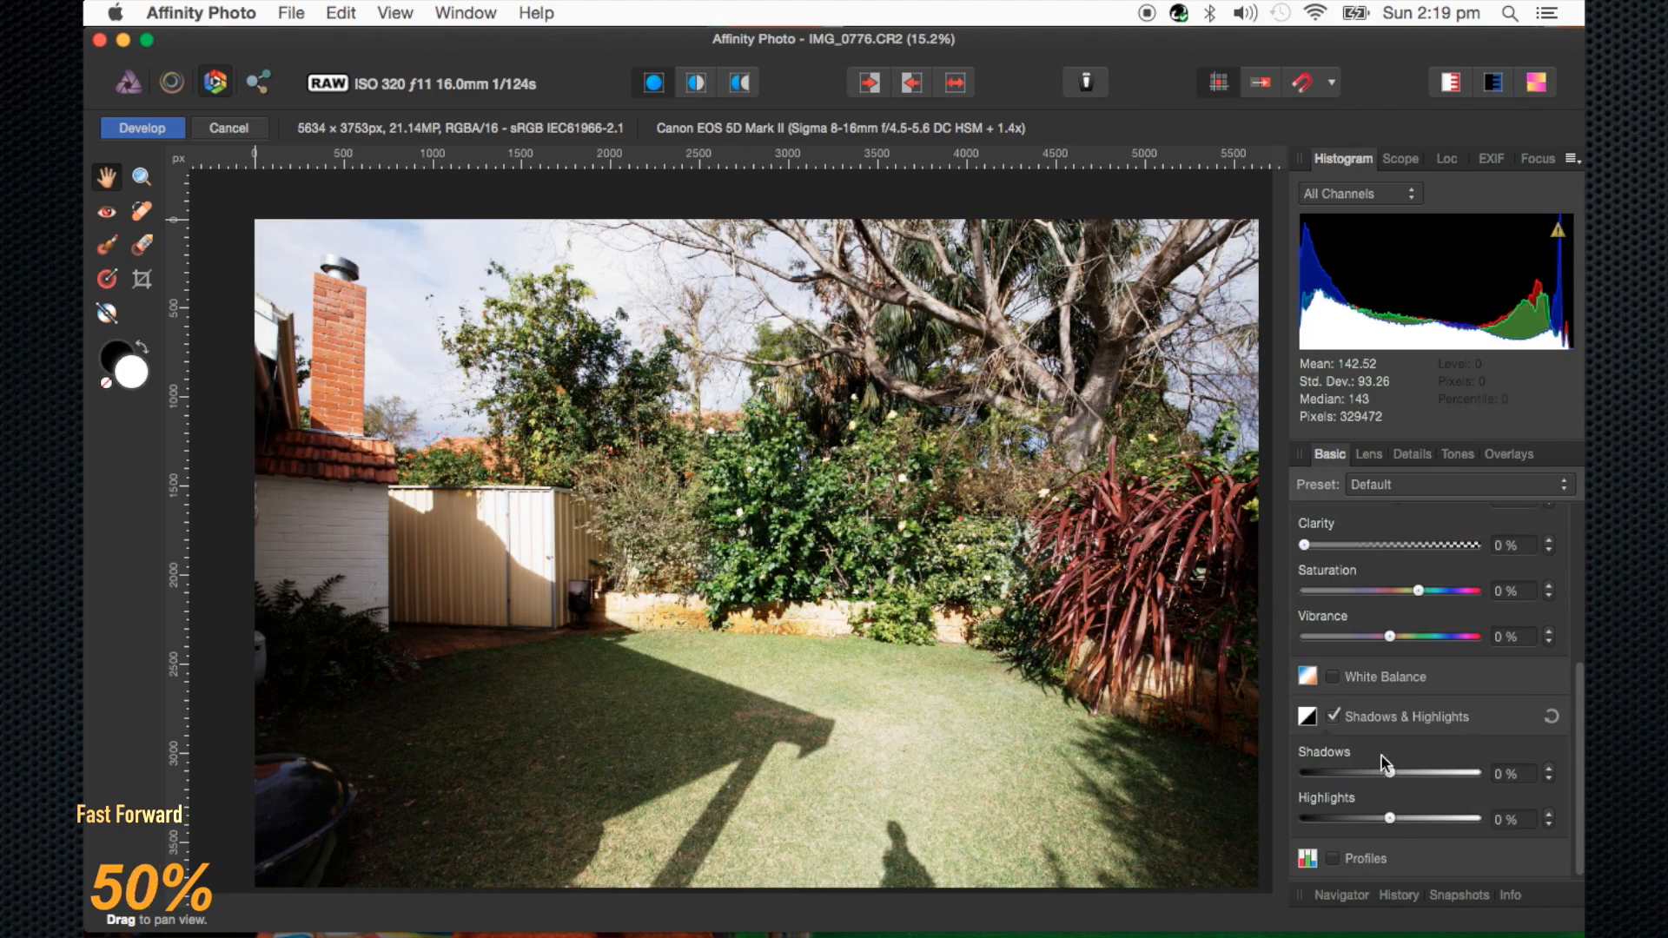
left_click_drag(1390, 812, 1347, 812)
left_click(141, 127)
Correct the garden photo's perspective in single-plane mode by pulling both upper corners outward, compare it with the original, and apply the correction
left_click(142, 483)
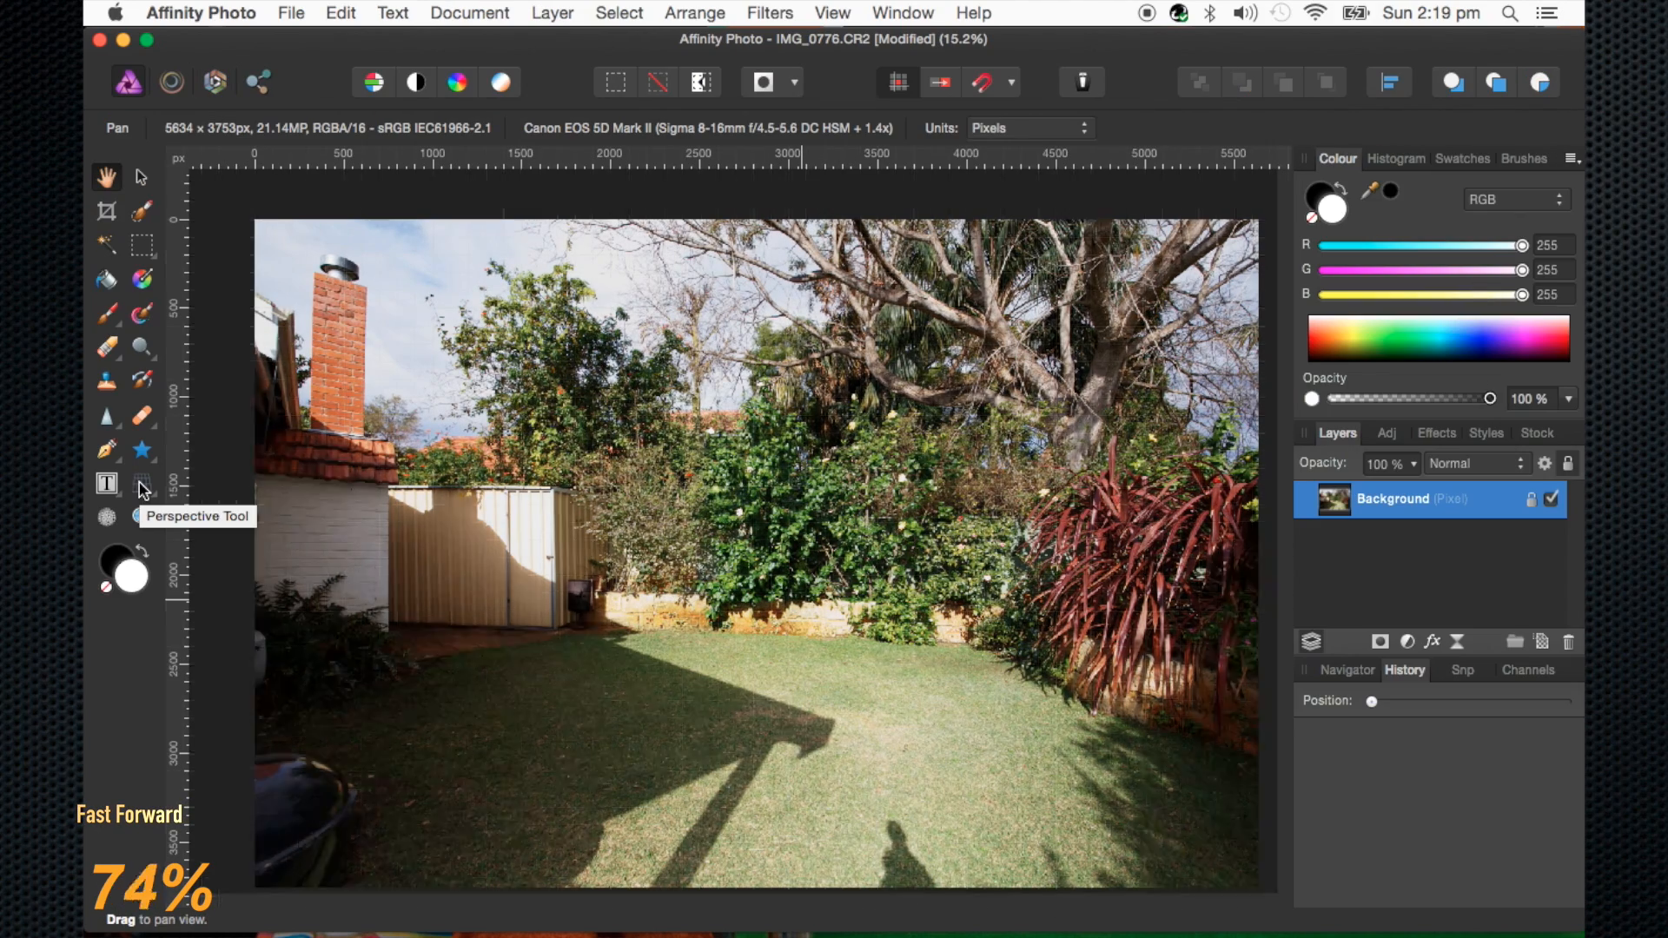
left_click_drag(260, 205, 242, 209)
left_click_drag(1258, 219, 1277, 219)
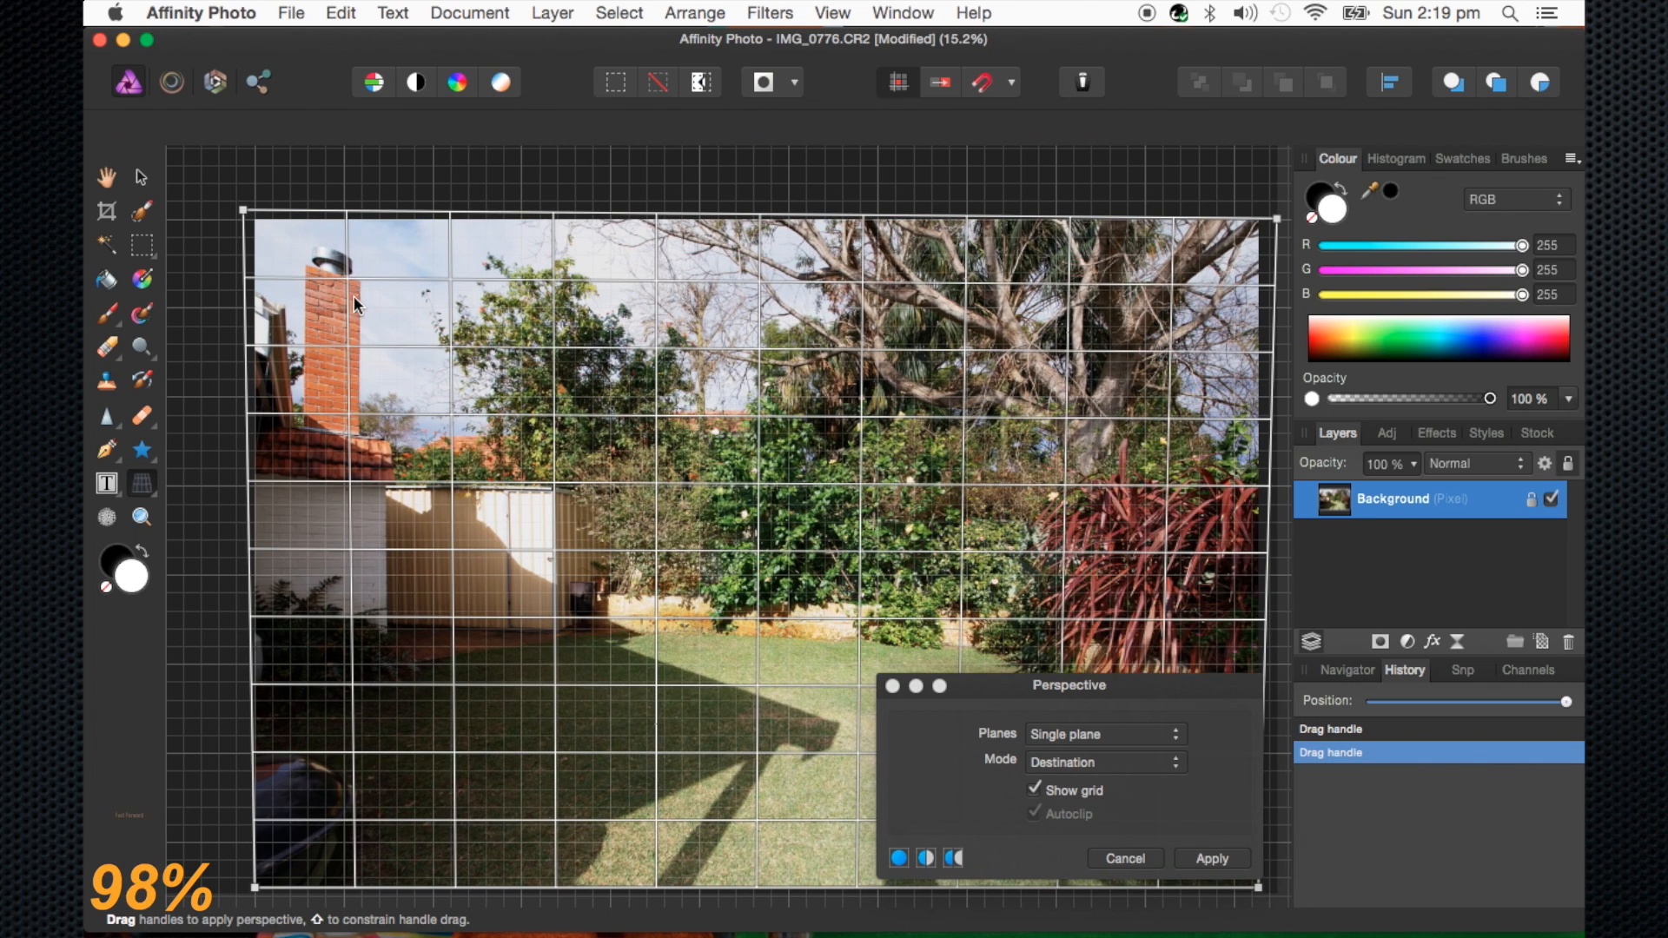
left_click_drag(999, 695, 1312, 563)
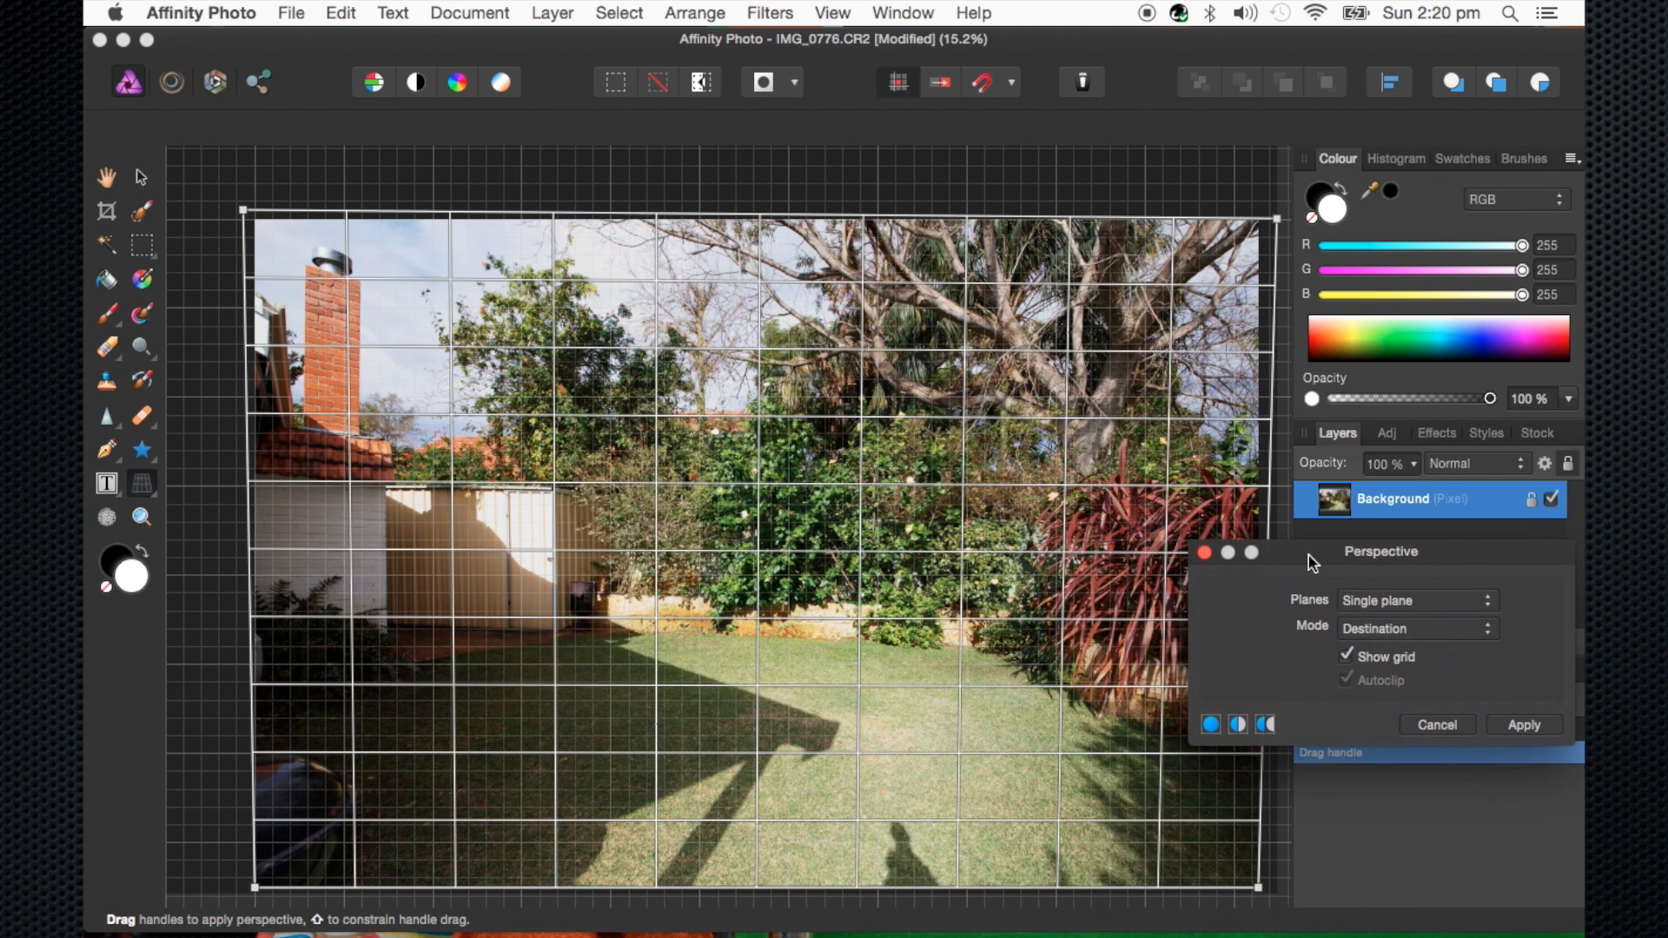
left_click(1237, 725)
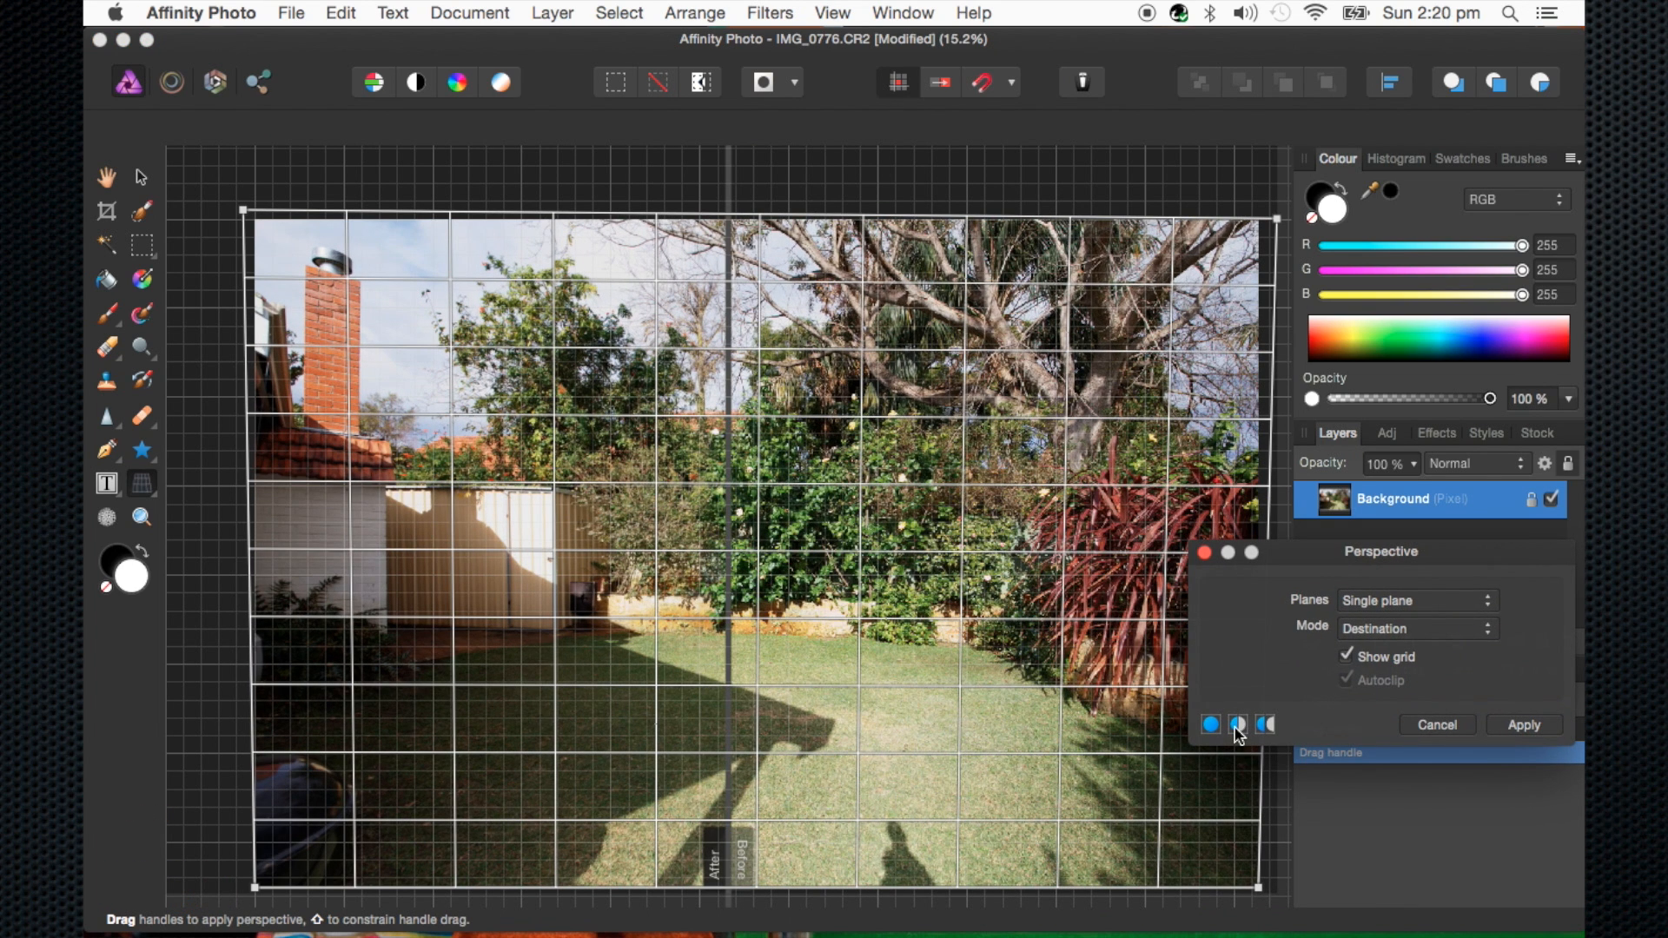
left_click(1546, 725)
key("super+apostrophe")
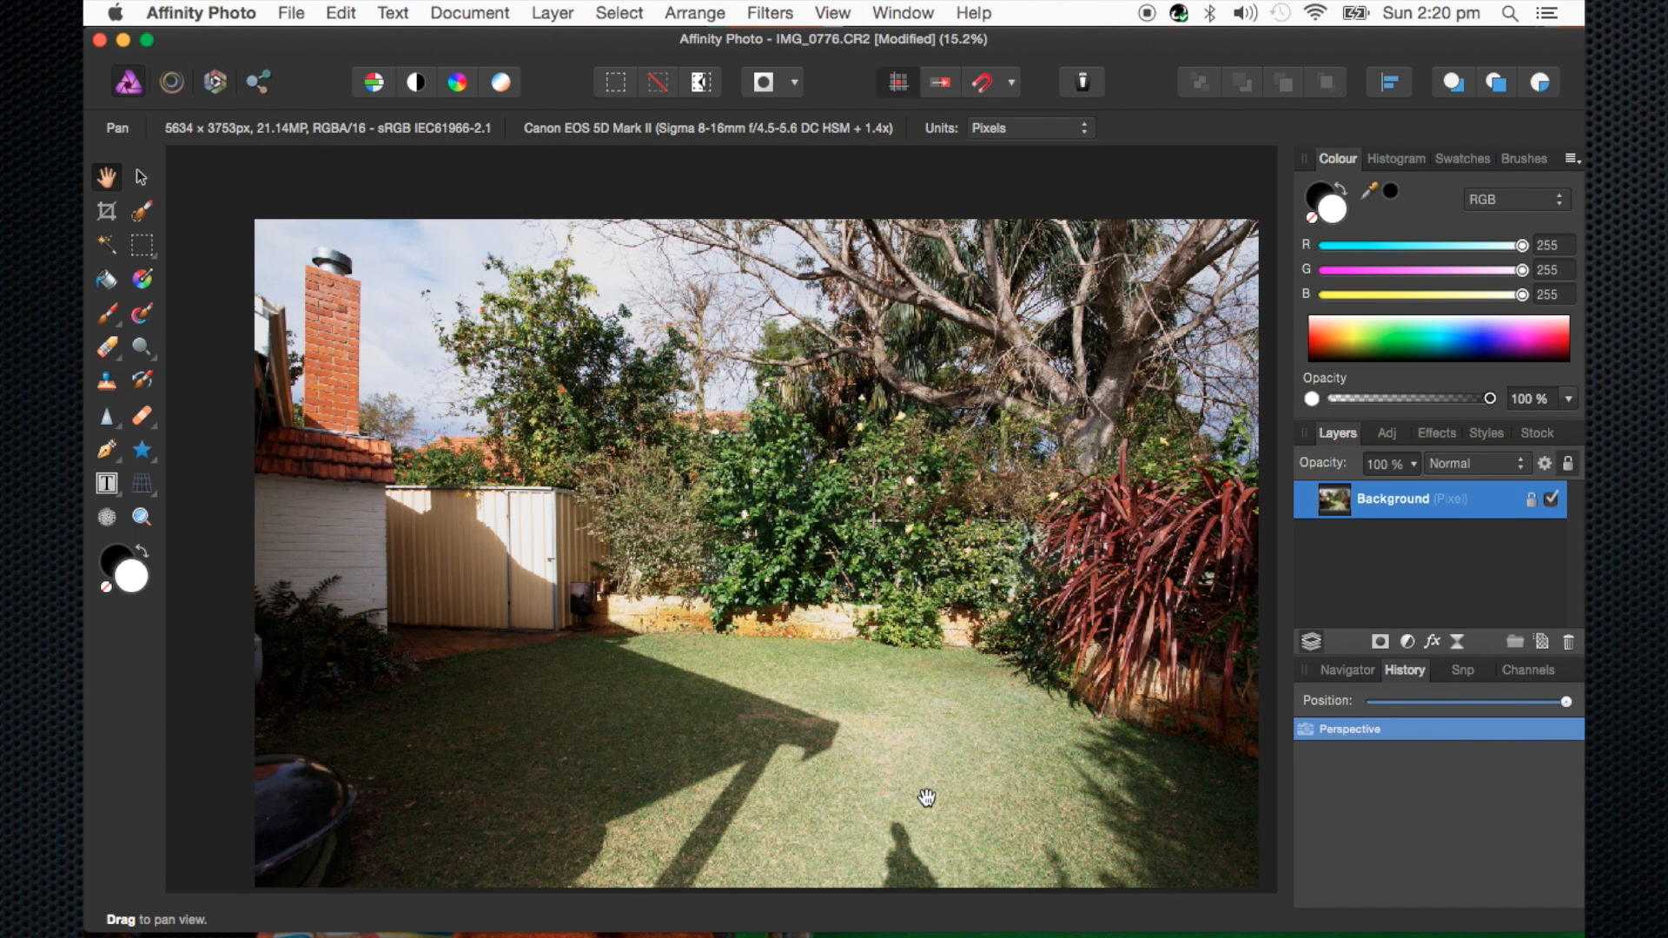
Examine the person's shadow on the lawn along the photo's lower edge at several magnifications
scroll(927, 797, "up", 5)
scroll(927, 798, "down", 3)
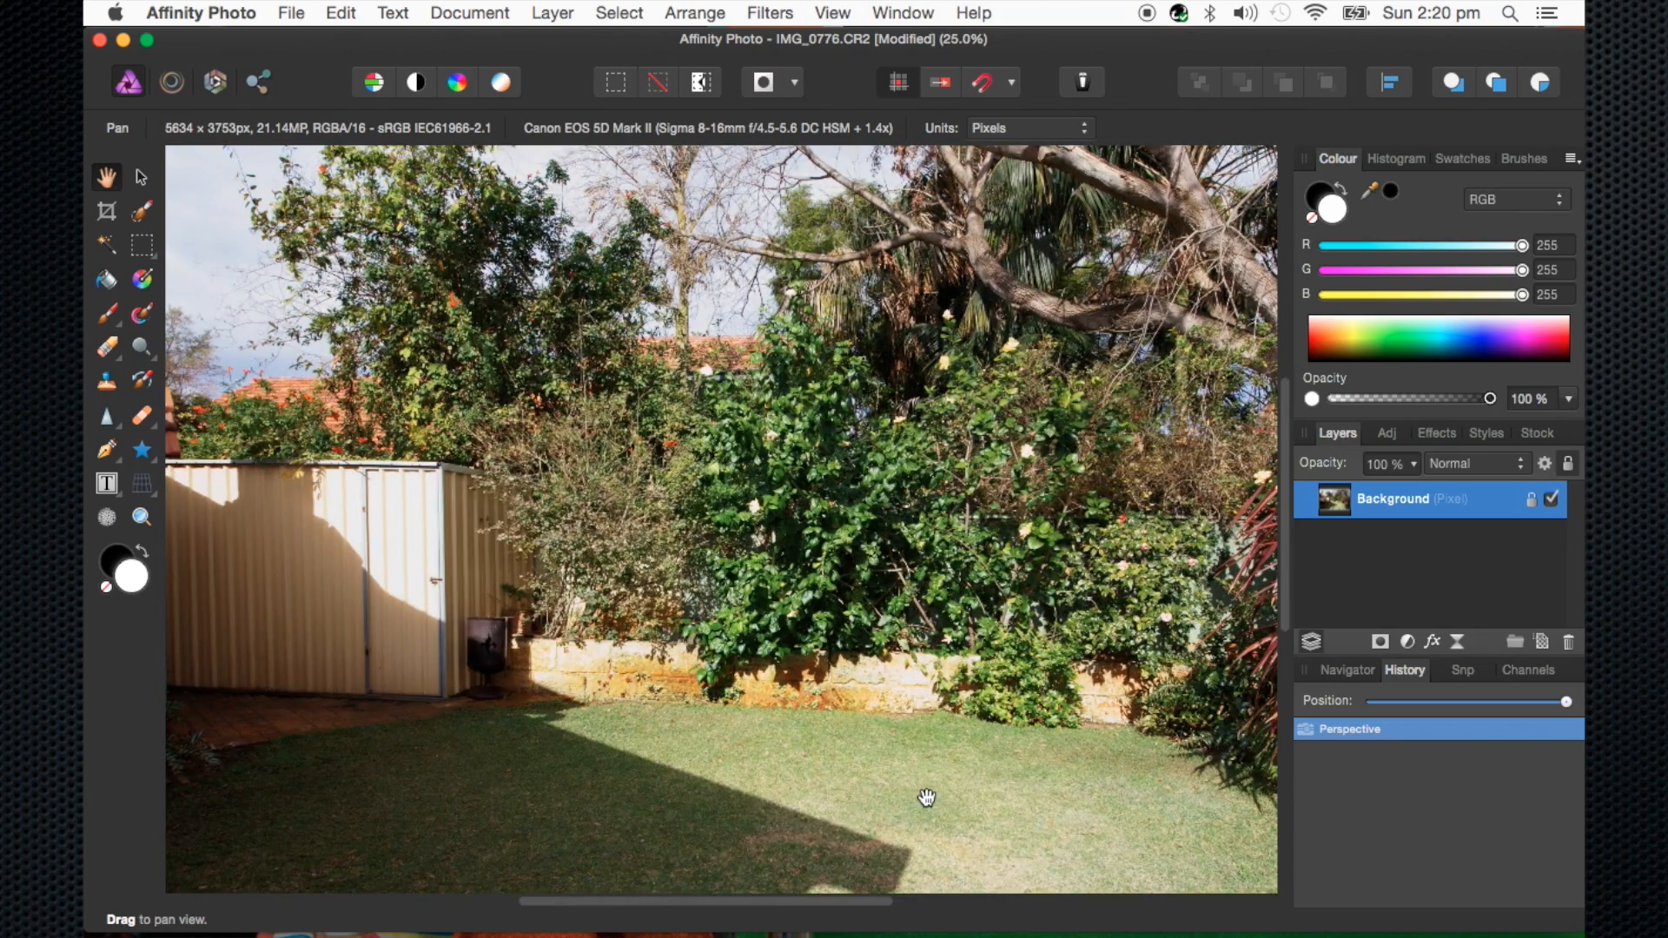
scroll(927, 797, "right", 5)
scroll(927, 797, "down", 2)
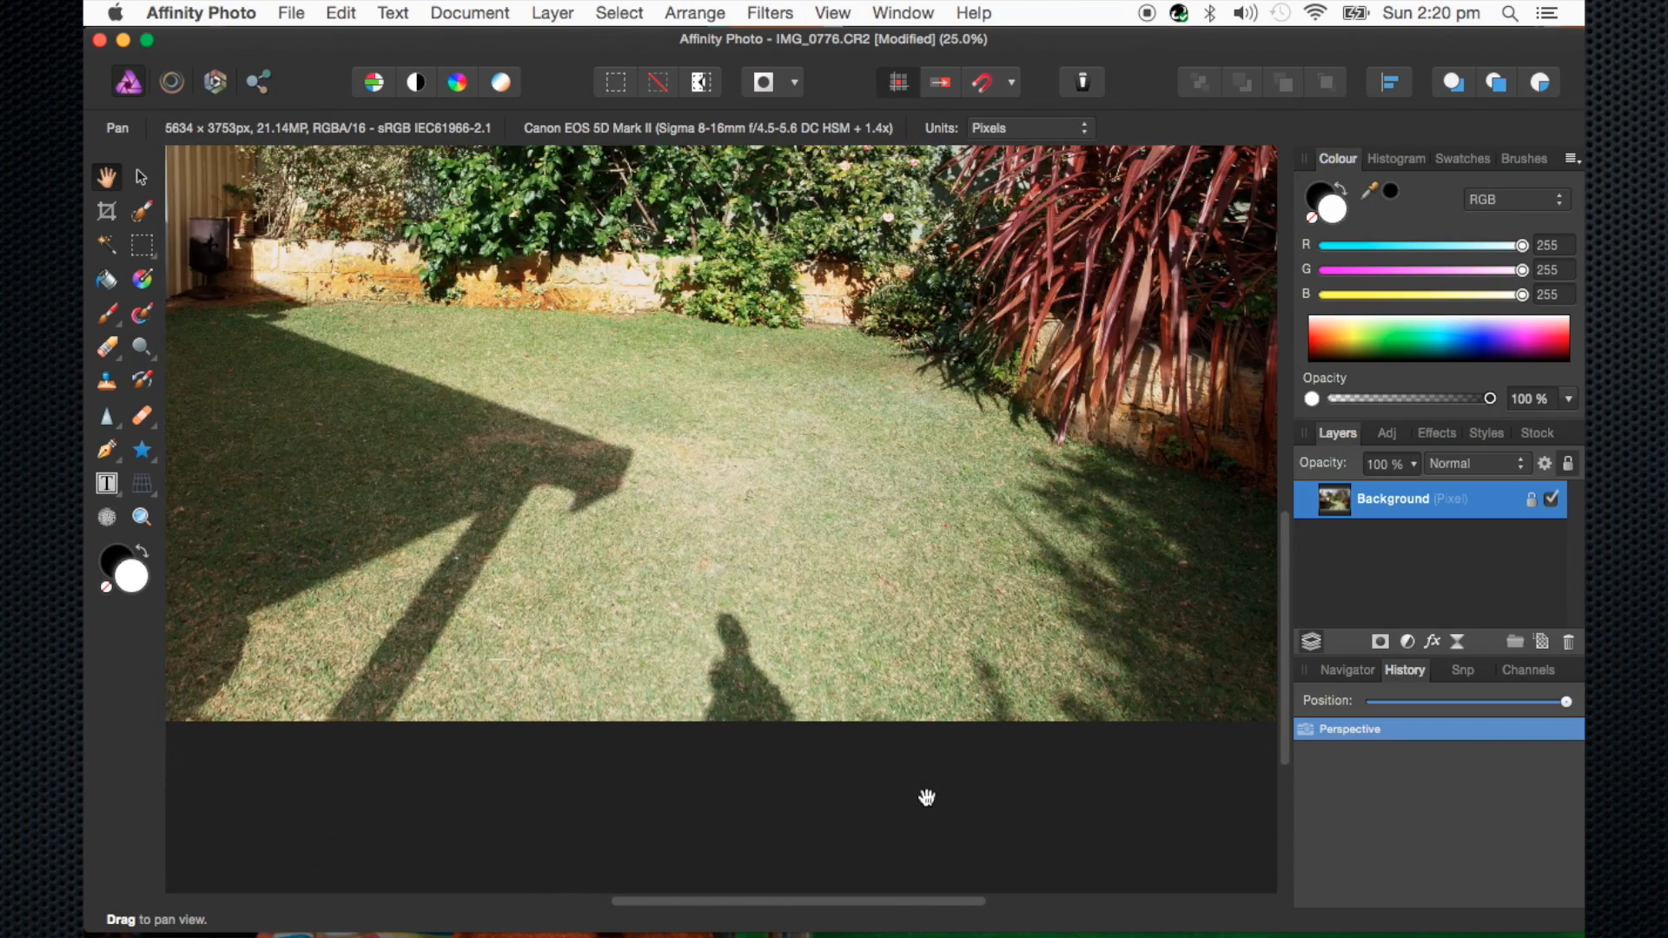
scroll(927, 798, "up", 4)
scroll(925, 793, "down", 3)
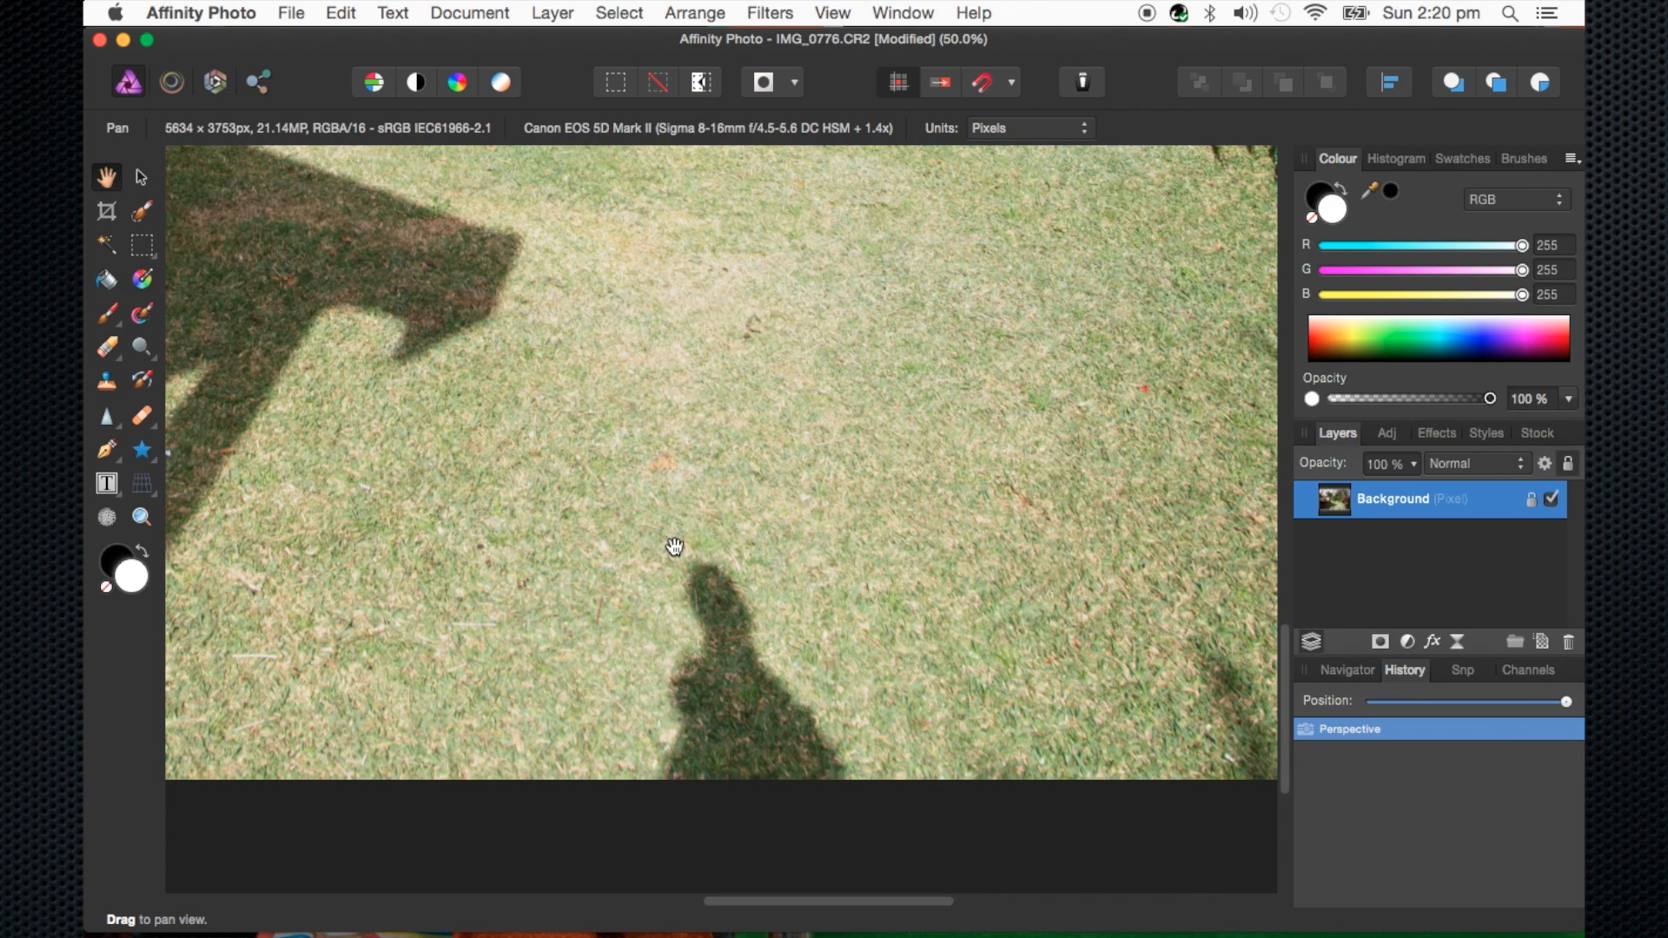
scroll(687, 580, "down", 10)
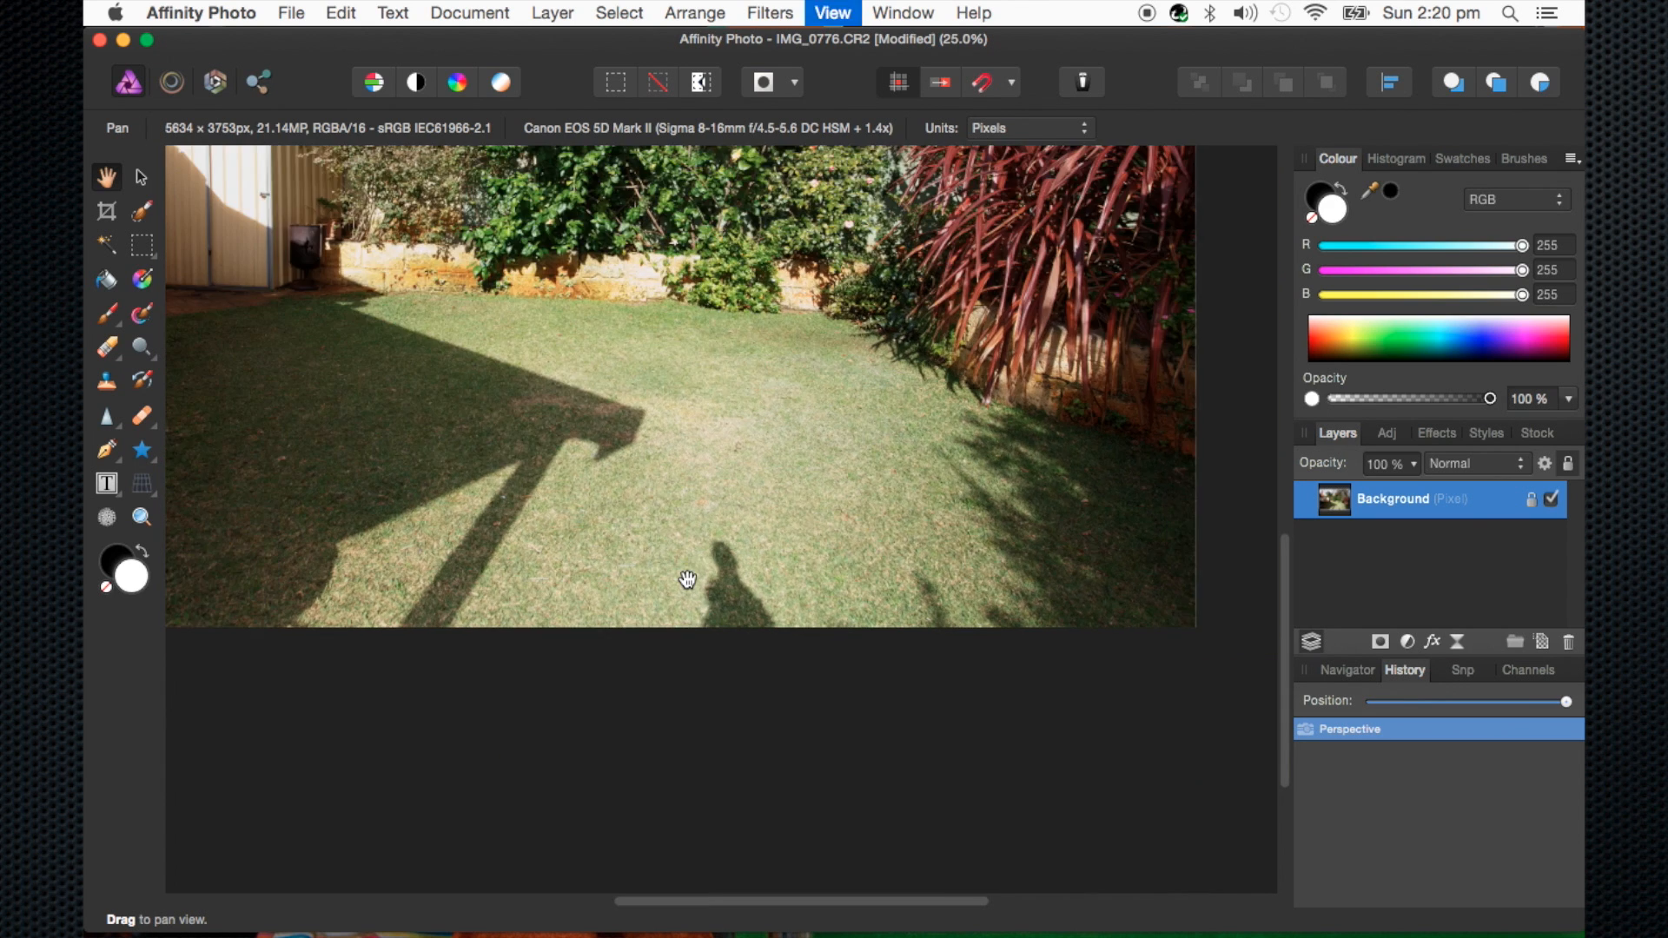
scroll(688, 580, "up", 10)
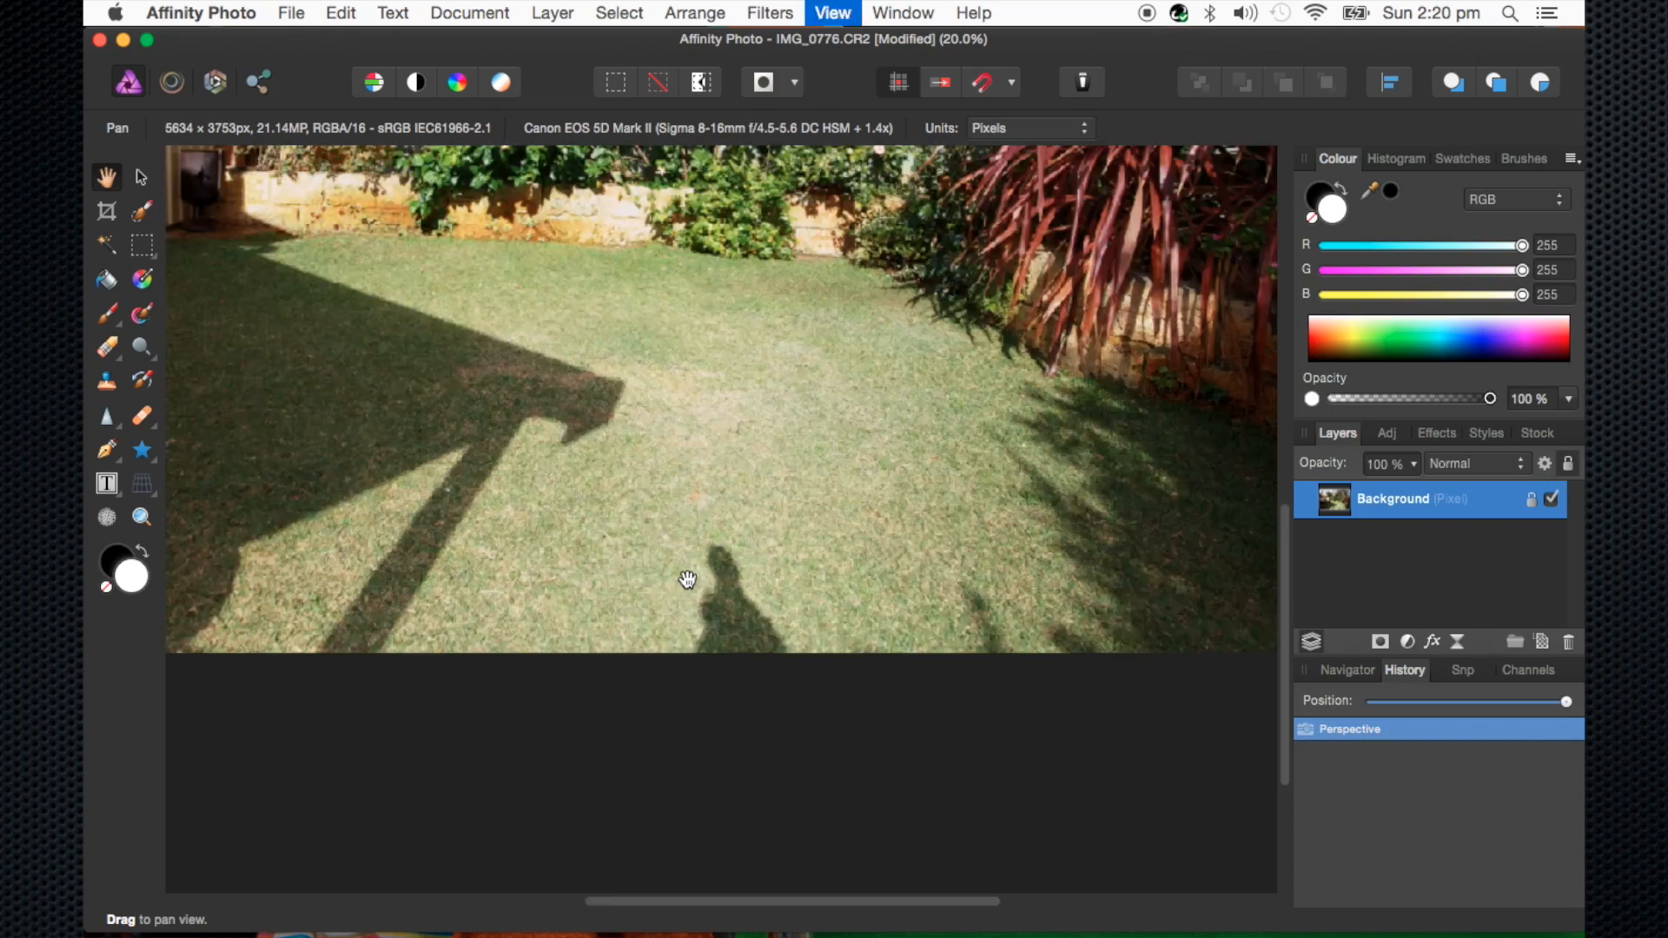
scroll(687, 580, "down", 5)
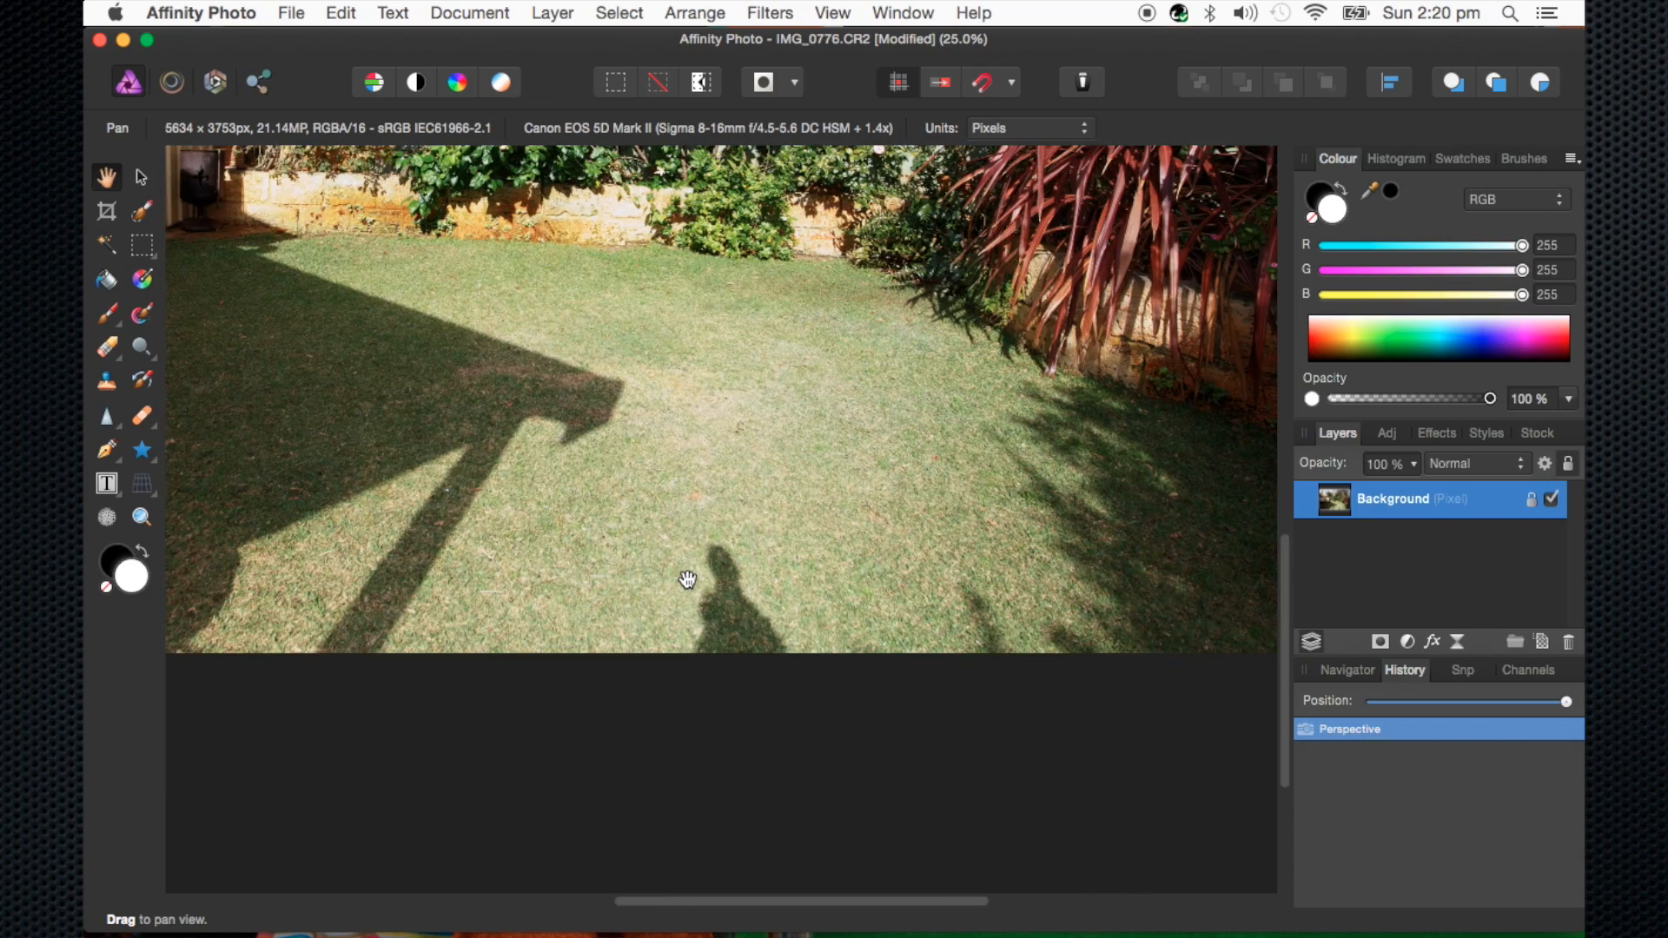
scroll(687, 580, "up", 5)
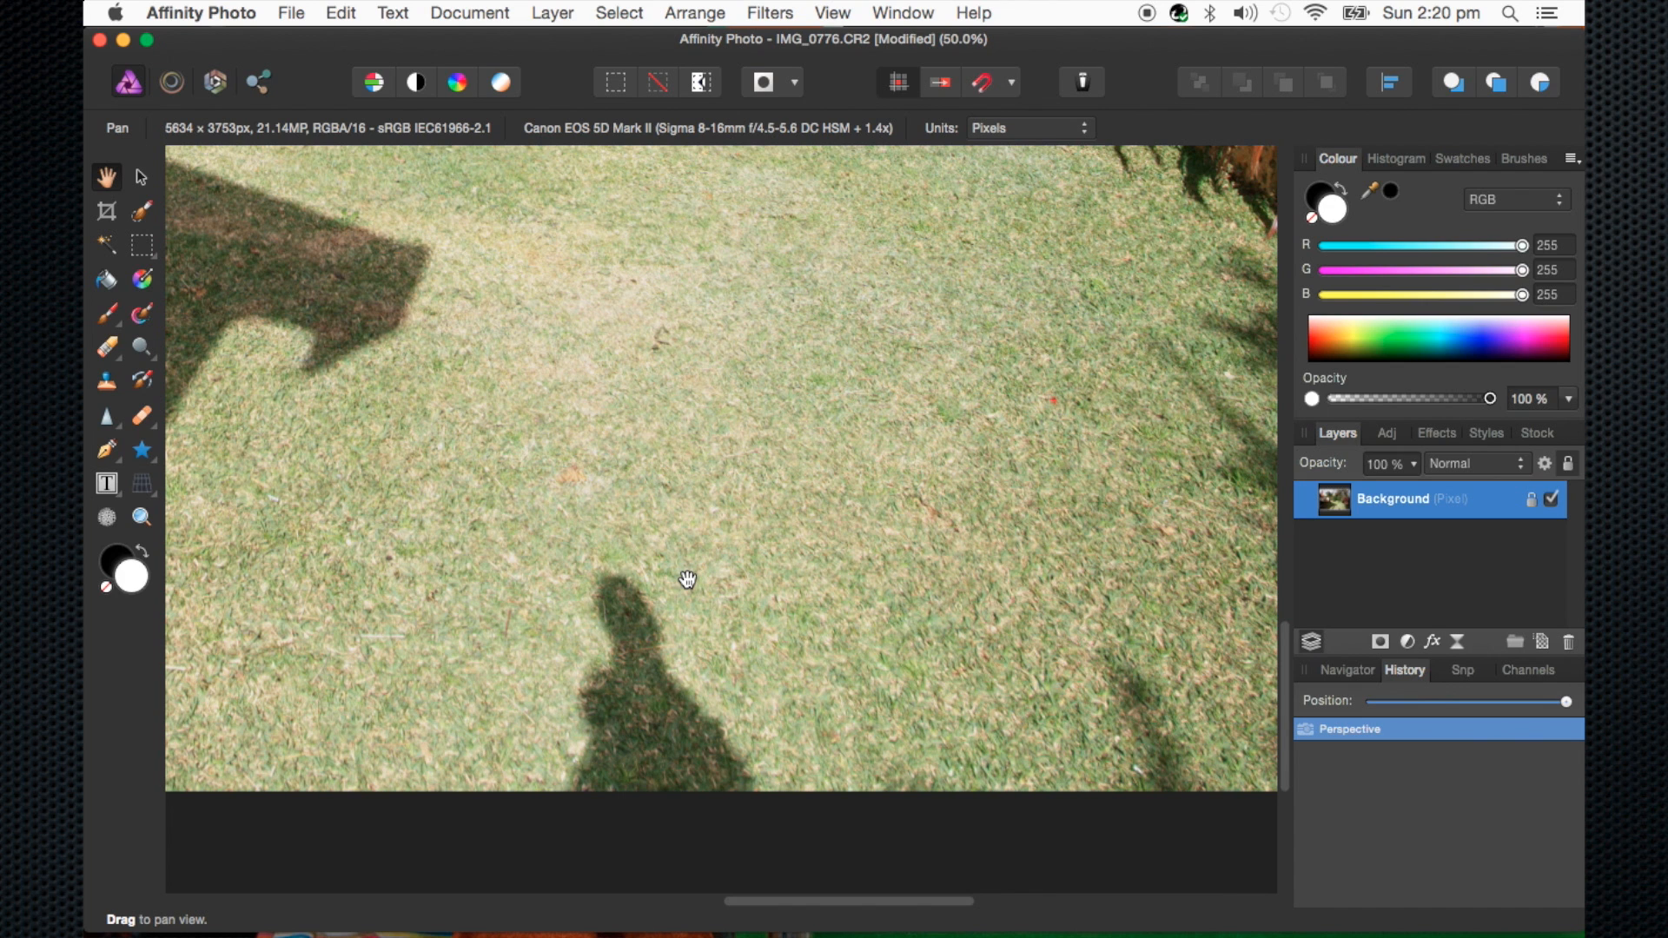
Try the Clone Brush on the grass beside the person's shadow without setting a source
key("s")
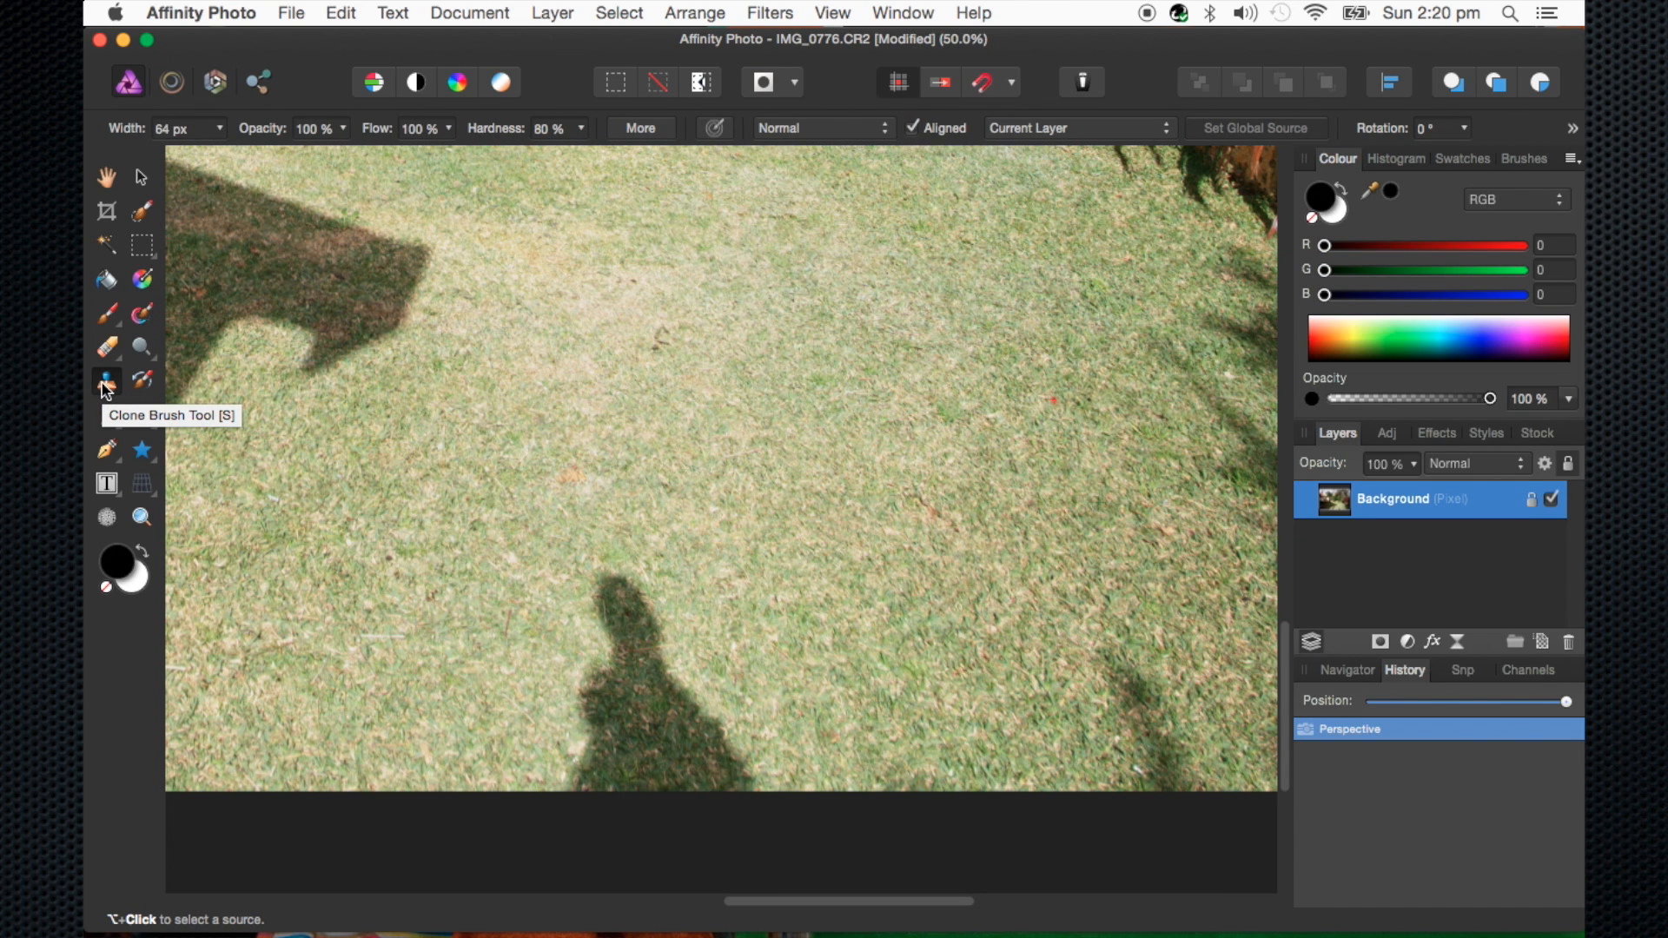
key("space")
left_click_drag(554, 621, 517, 592)
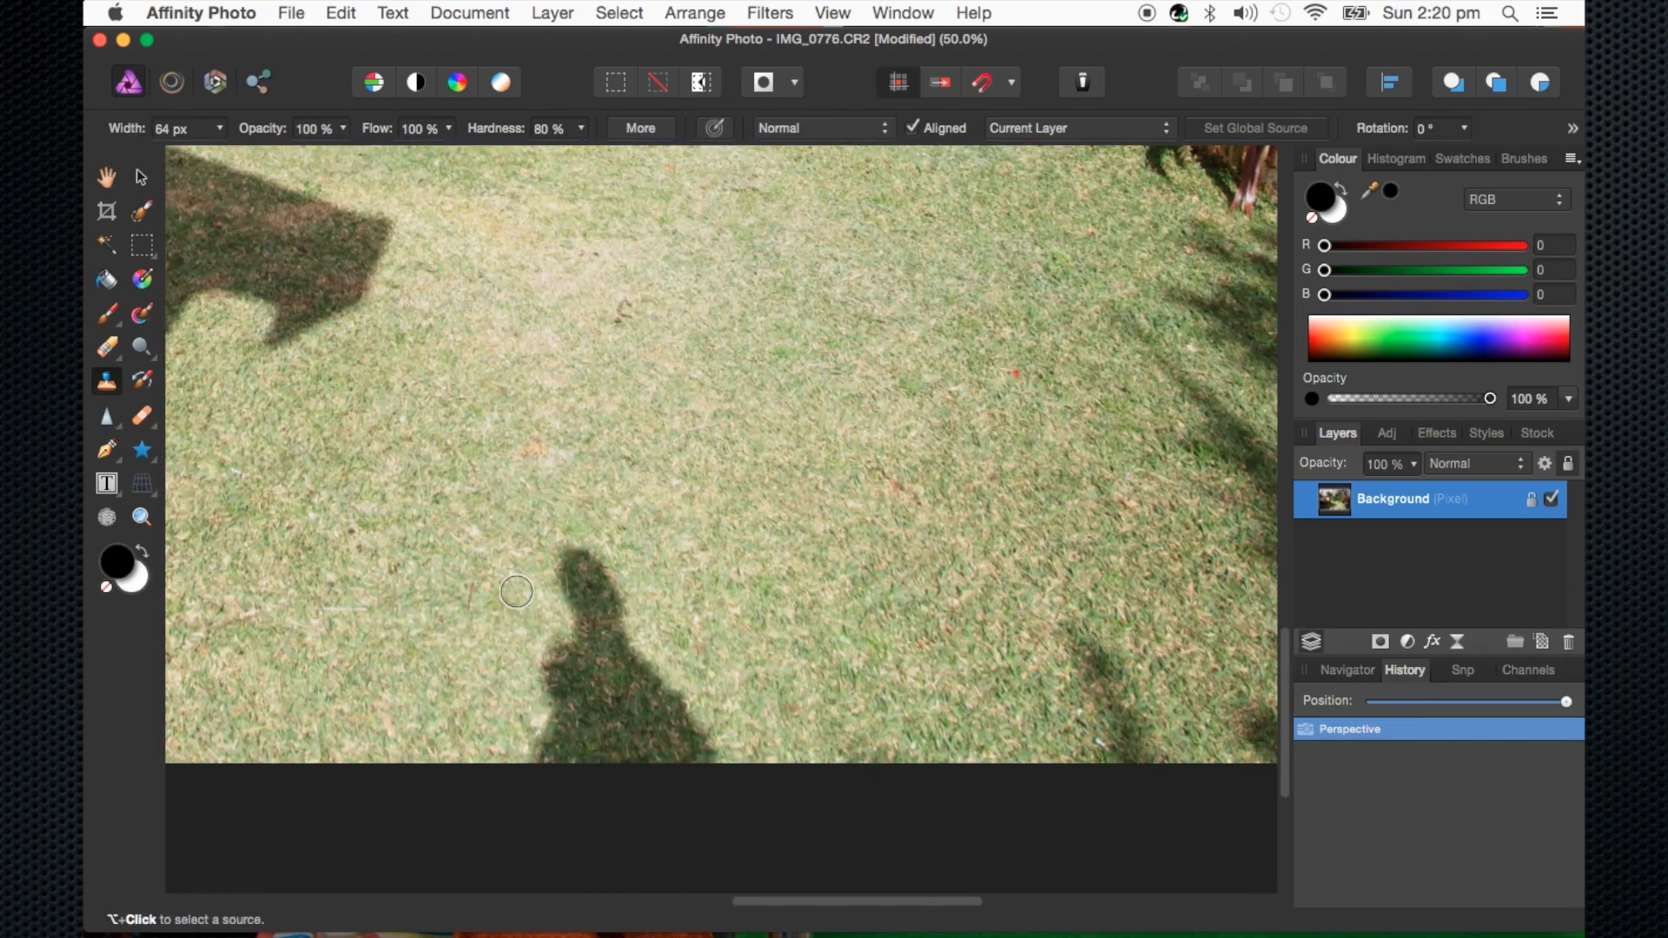
scroll(517, 592, "down", 5)
scroll(517, 591, "up", 4)
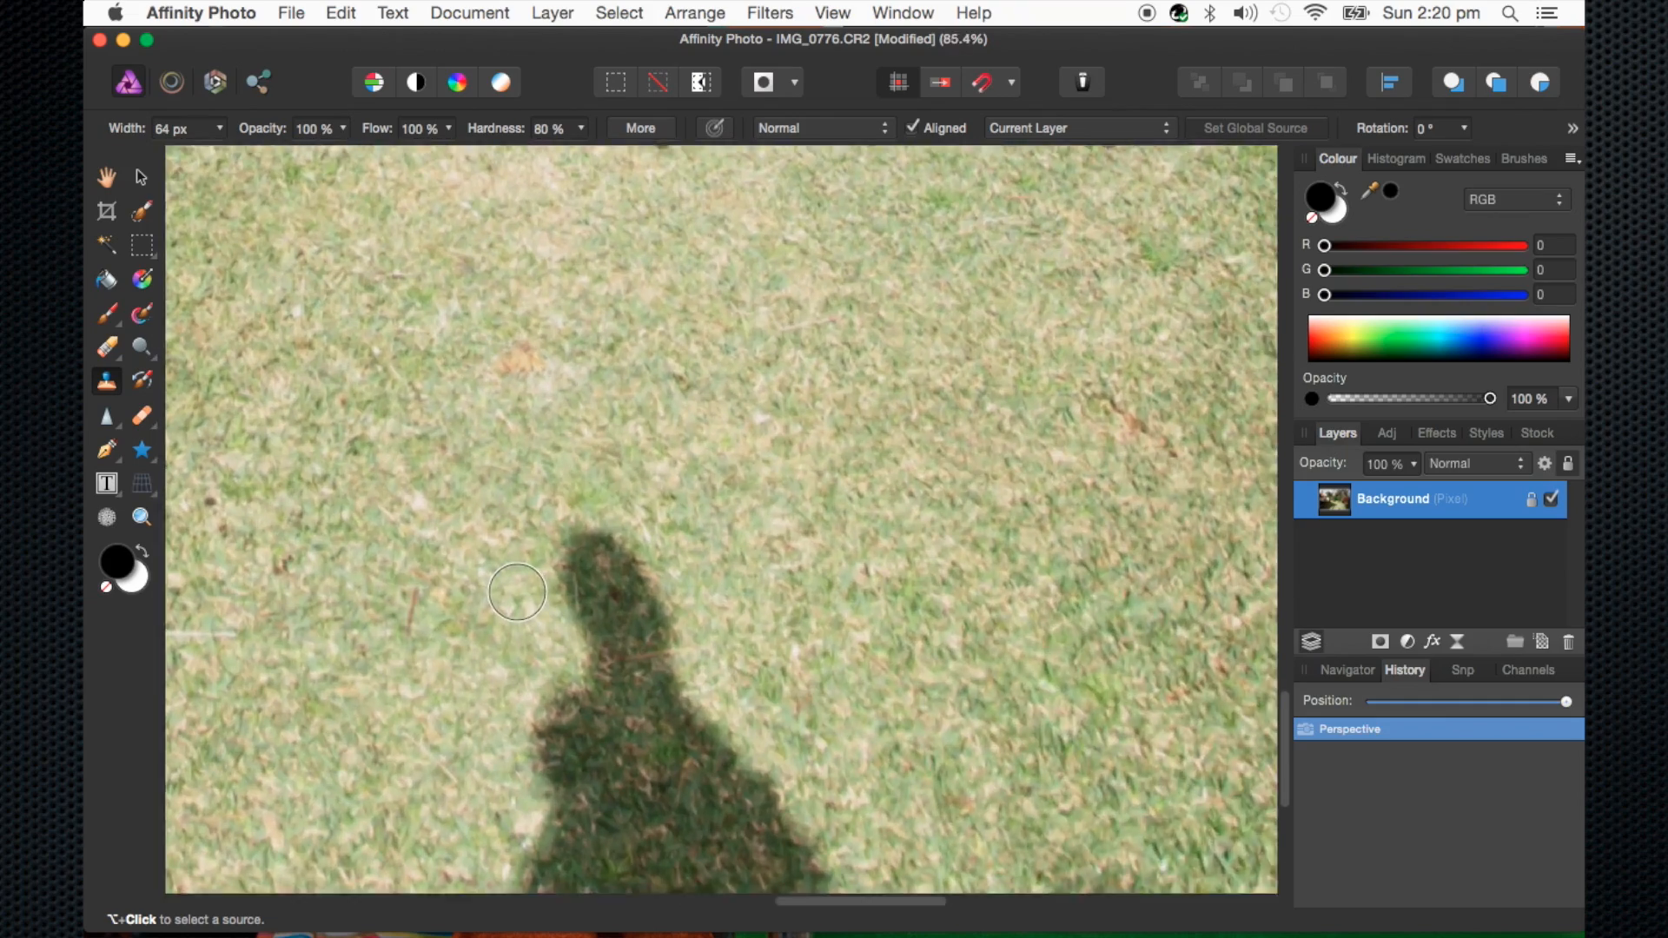
left_click(467, 630)
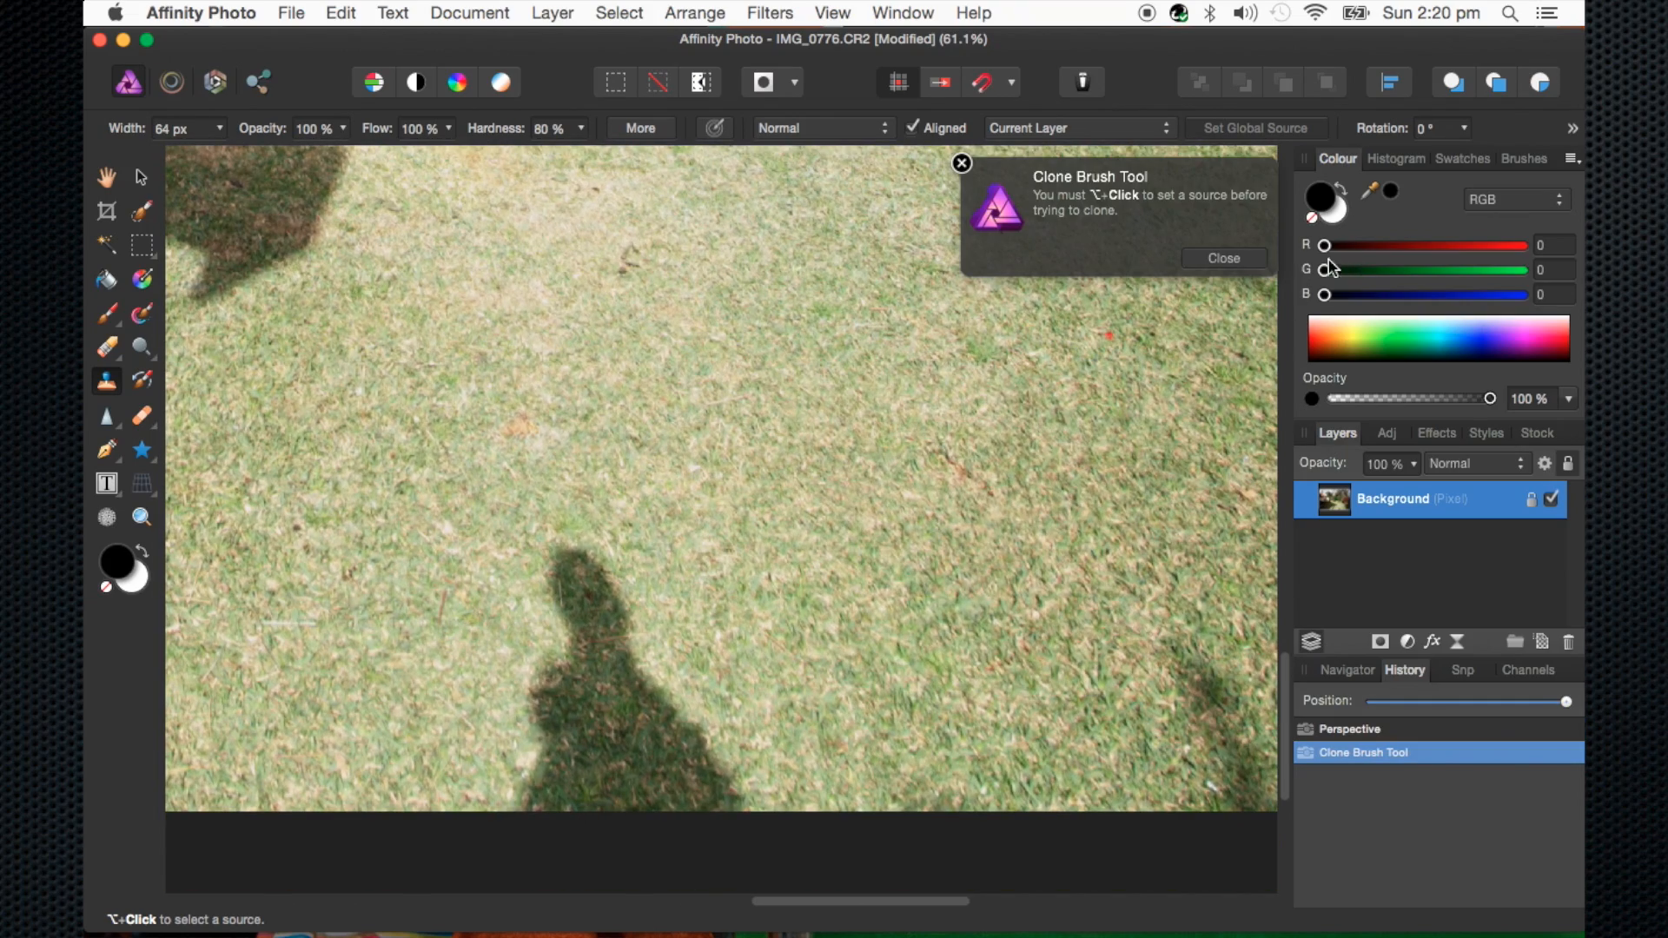
left_click(1242, 259)
scroll(492, 584, "down", 2)
scroll(492, 584, "down", 2)
scroll(492, 584, "up", 4)
scroll(492, 583, "down", 3)
scroll(492, 583, "up", 1)
scroll(492, 584, "down", 3)
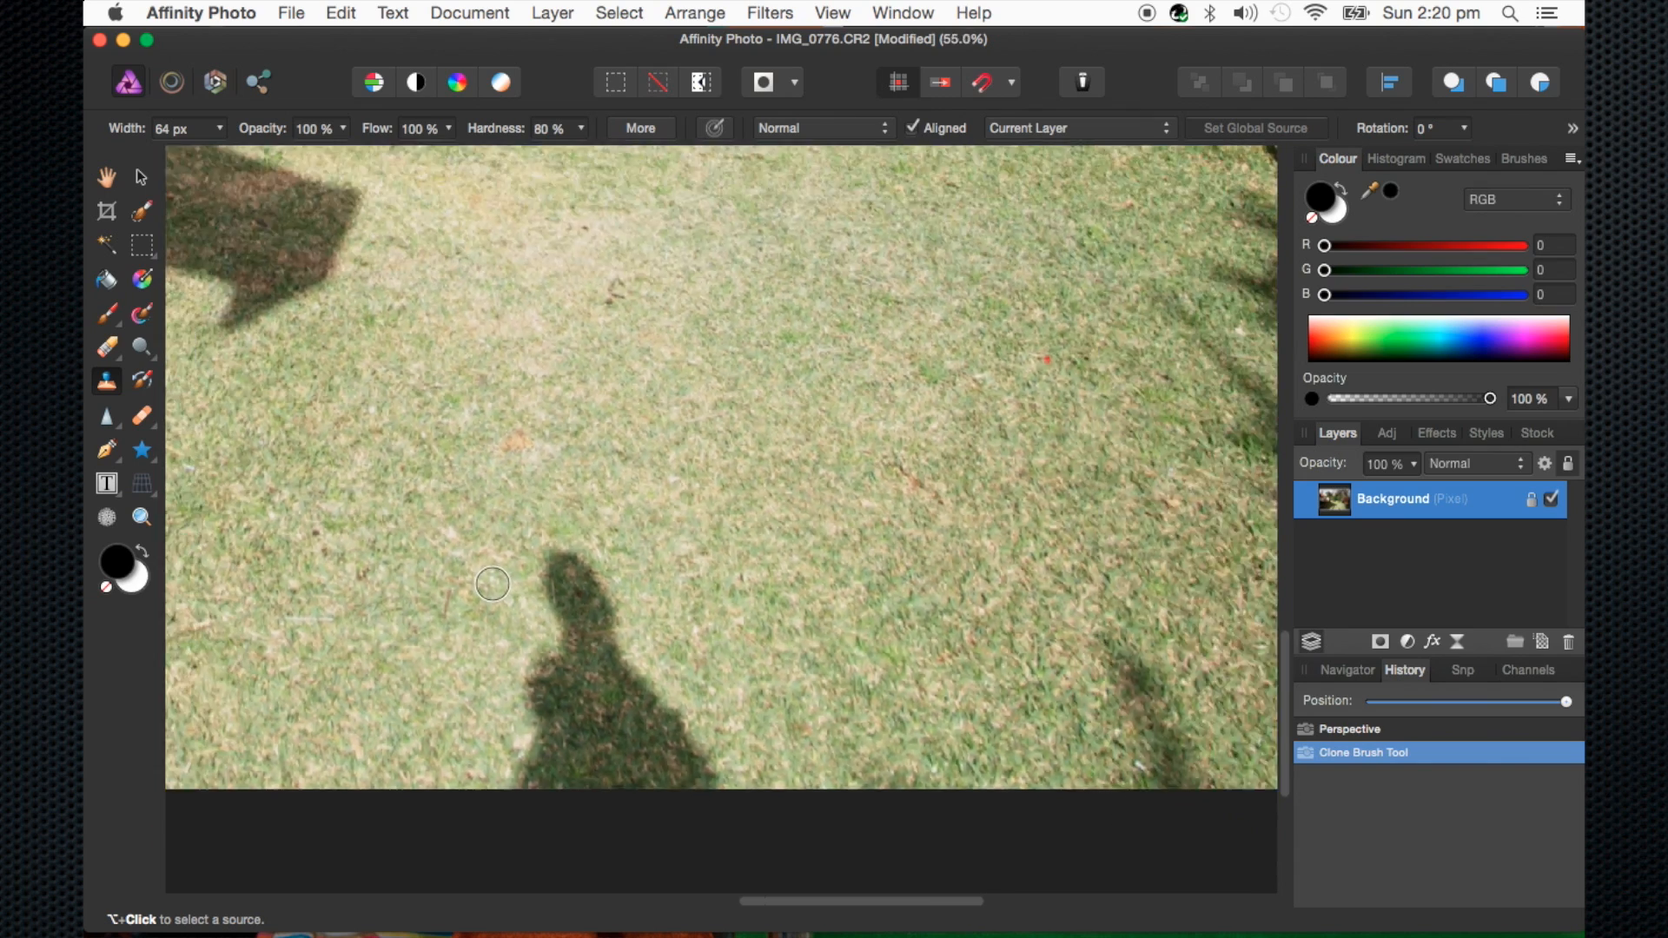
scroll(492, 584, "up", 3)
key("x")
key("z")
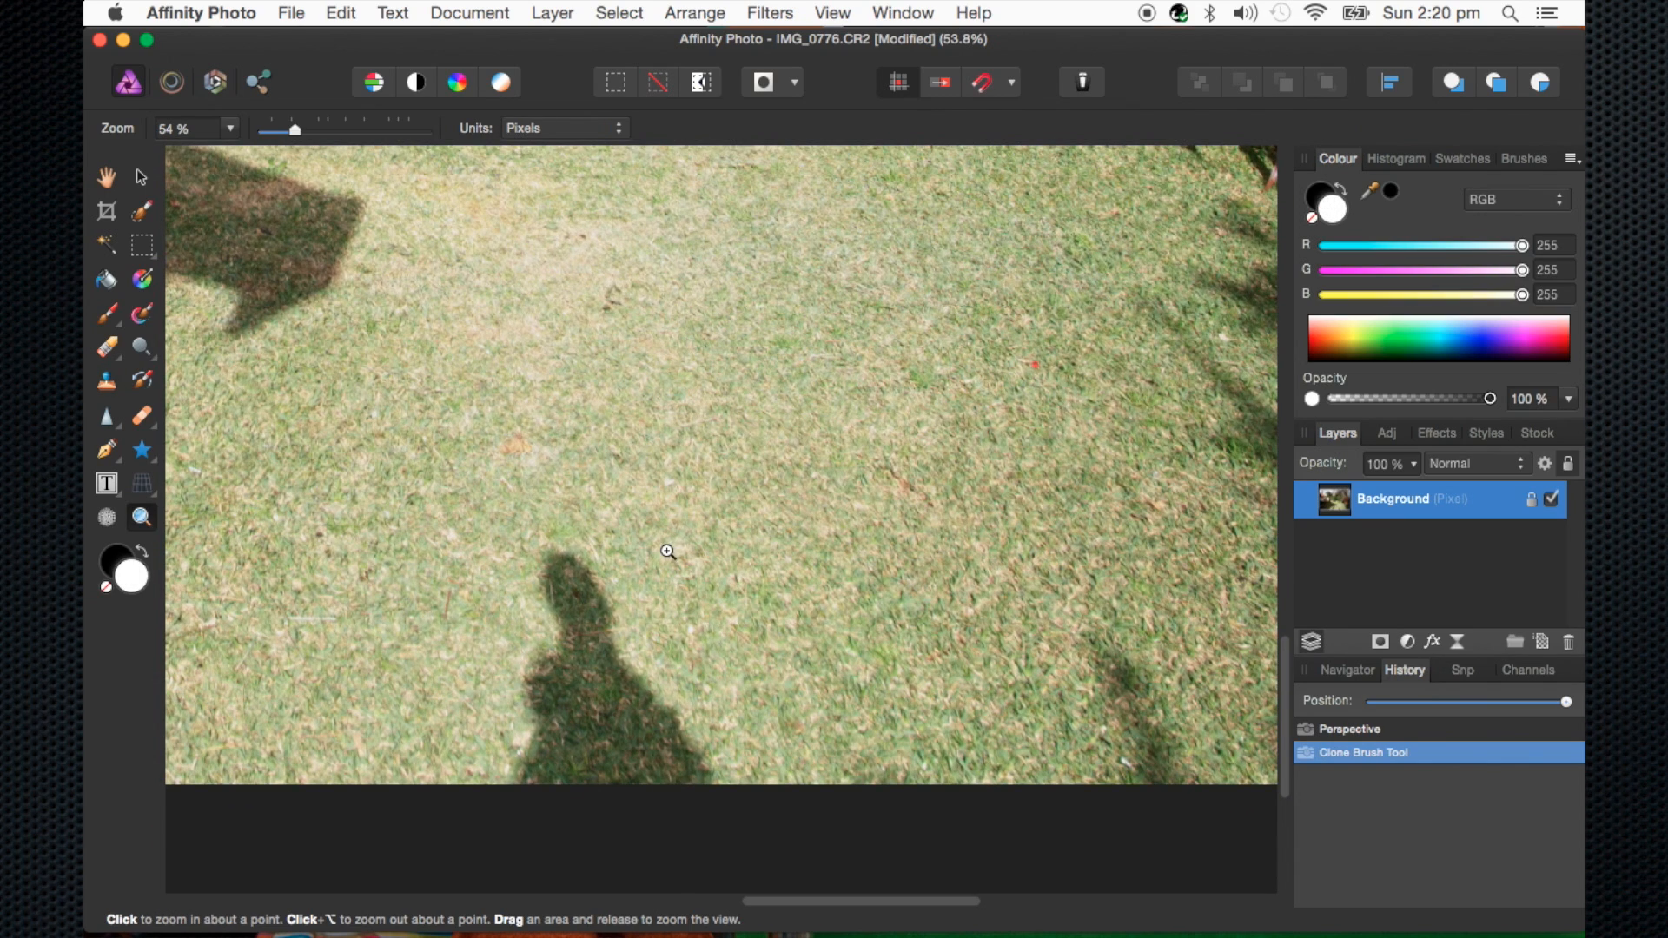
left_click_drag(642, 551, 162, 869)
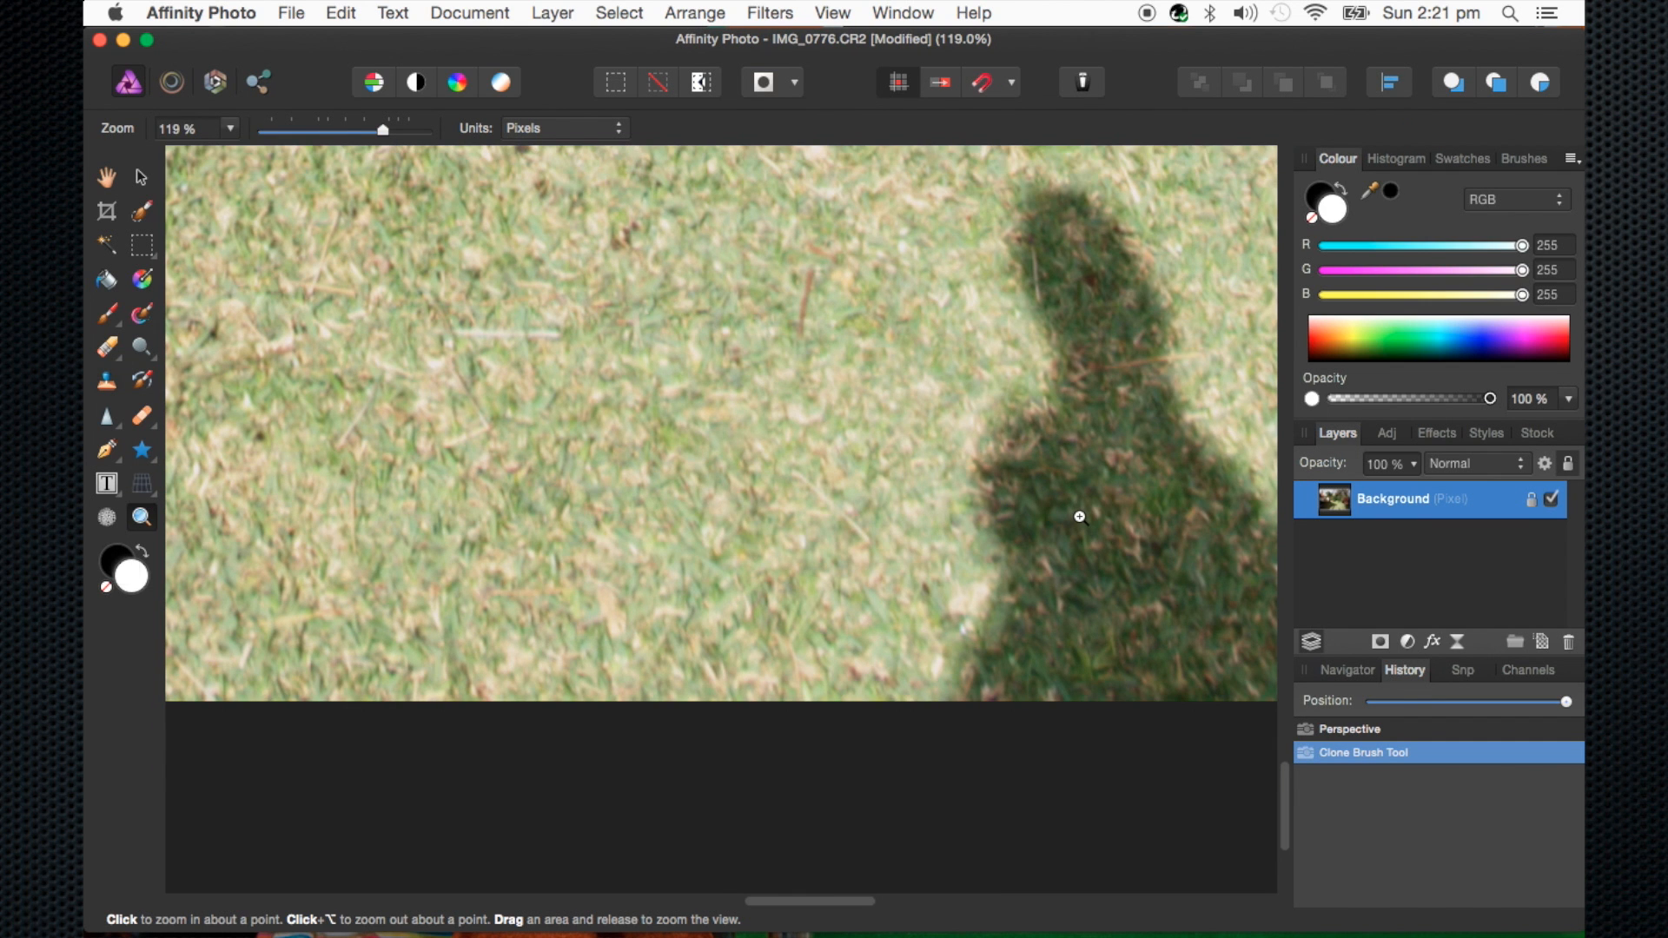
key("s")
left_click_drag(1076, 518, 1017, 521)
key("z")
key("s")
key("z")
left_click_drag(897, 561, 912, 591)
key("super+0")
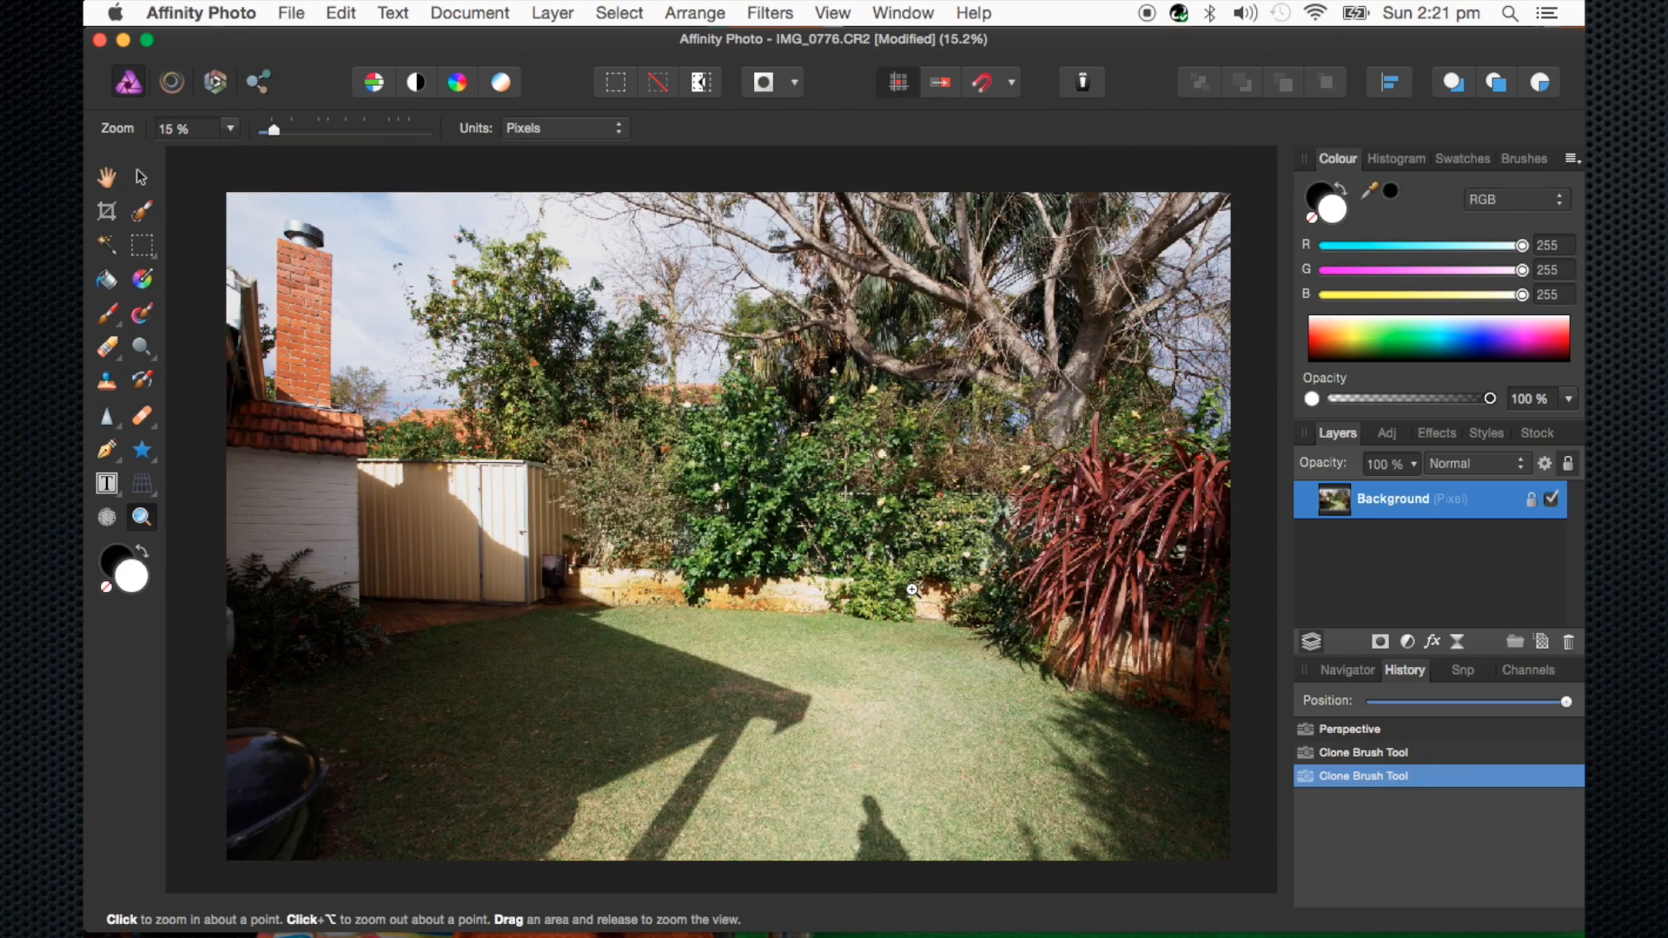
Set a Clone Brush source on the sunlit grass beside the person's shadow
key("super+equal")
key("super+equal")
key("super+equal")
key("super+equal")
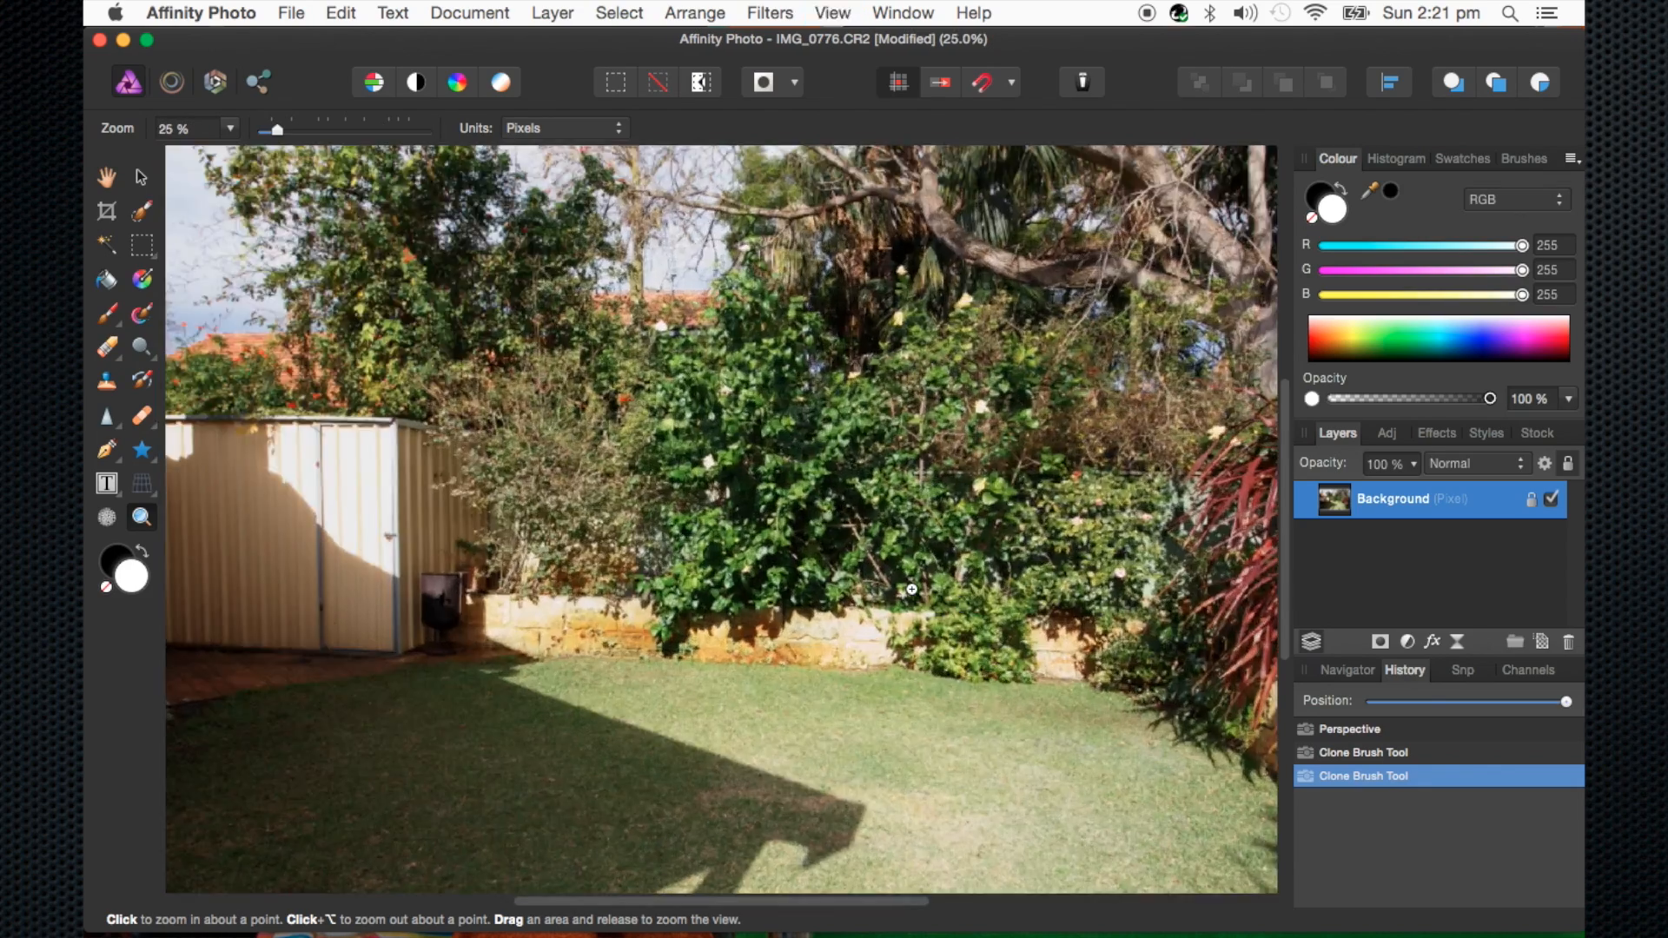
scroll(912, 590, "down", 10)
scroll(912, 590, "down", 5)
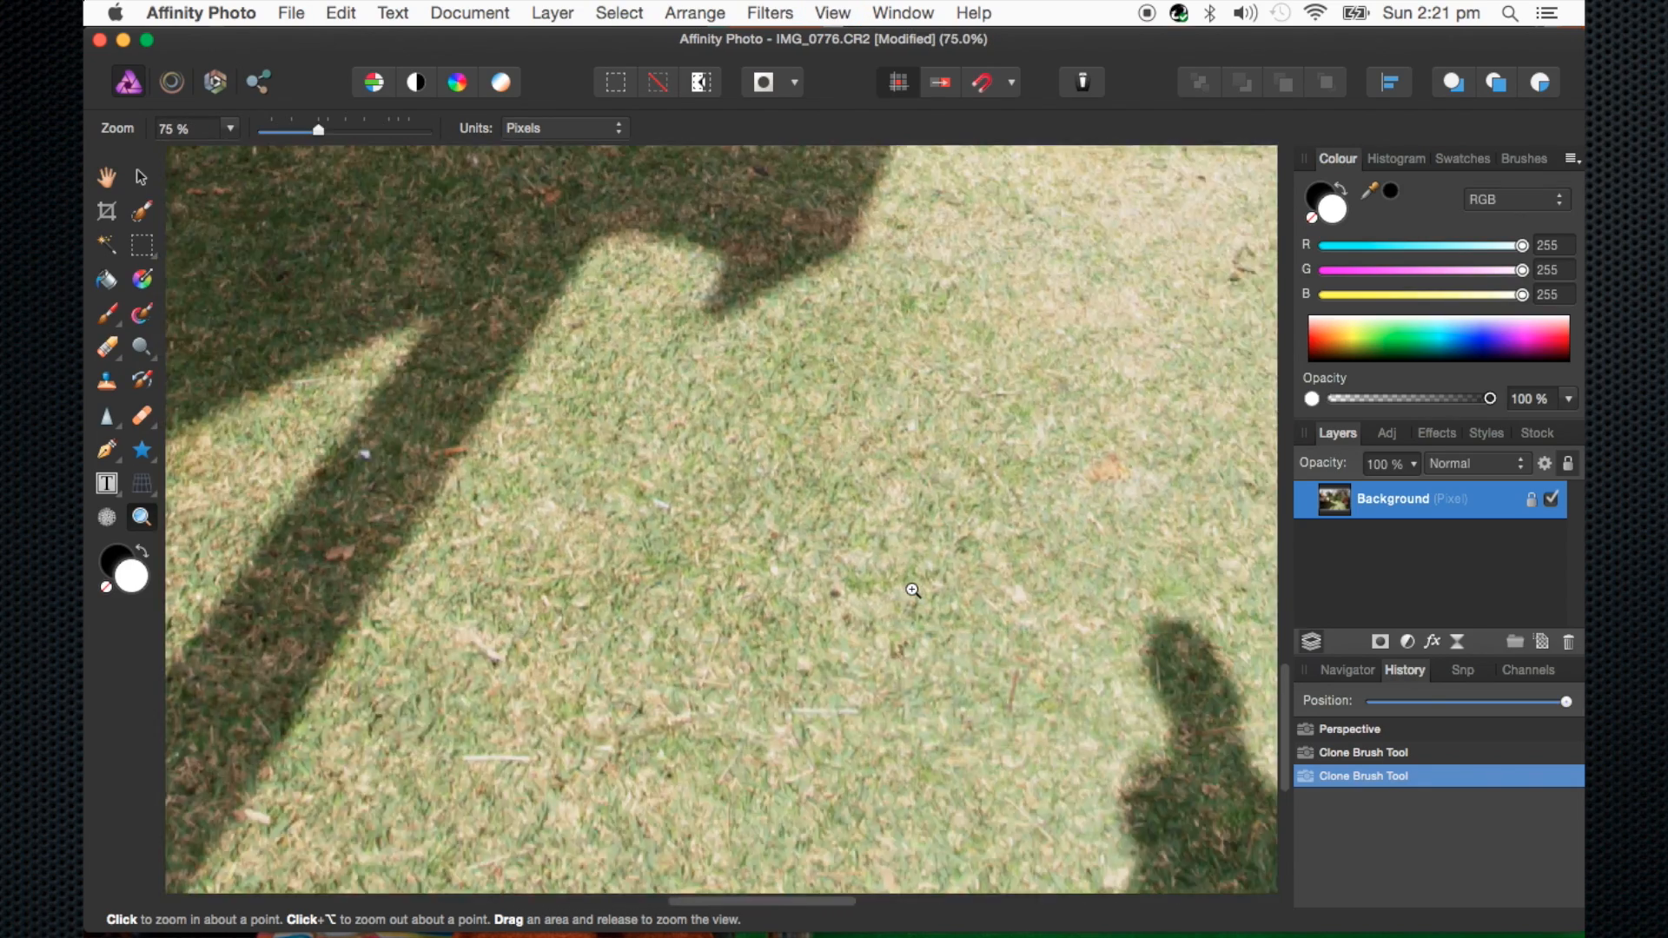
left_click_drag(912, 590, 578, 394)
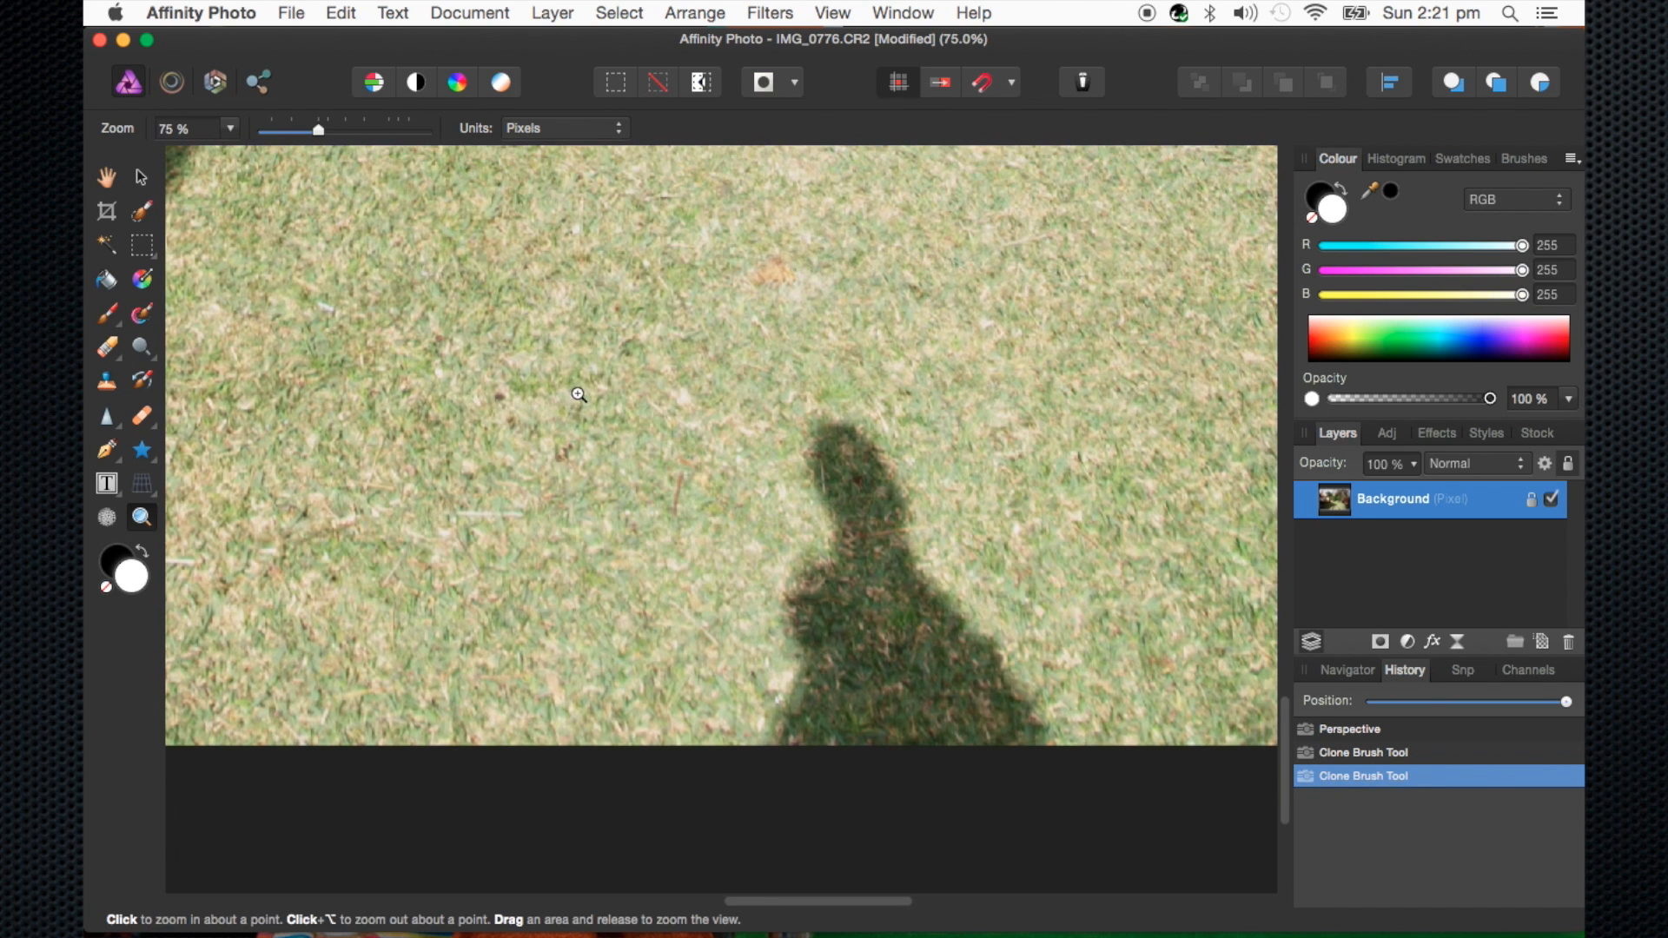
key("s")
key("x")
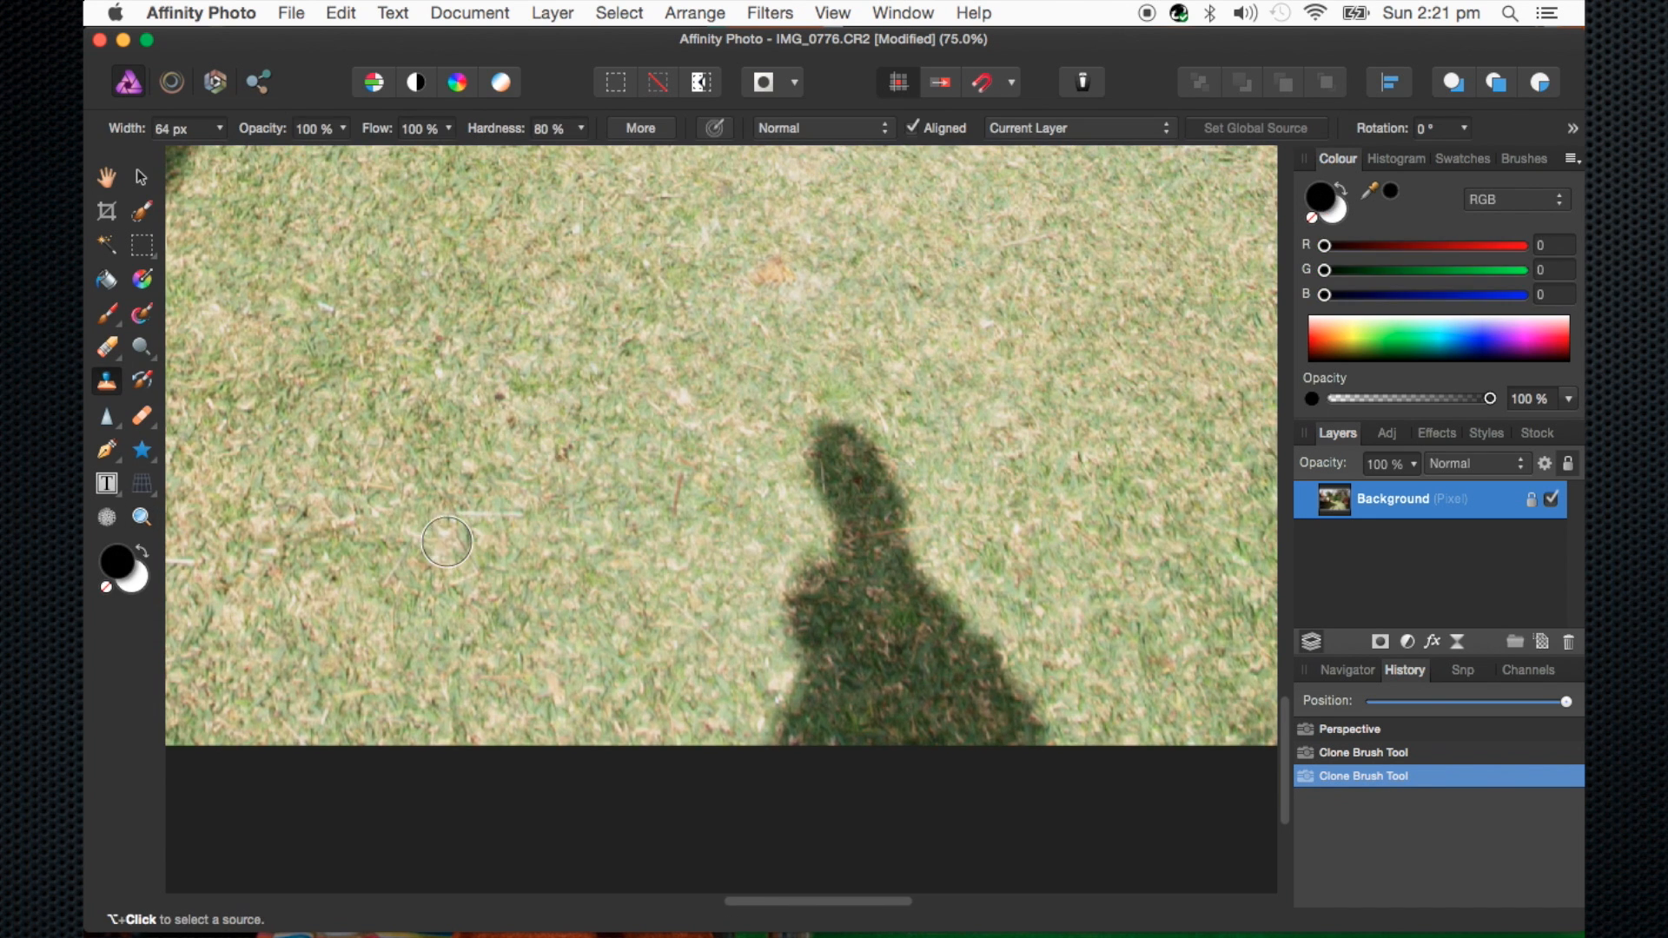
left_click(416, 531, "alt")
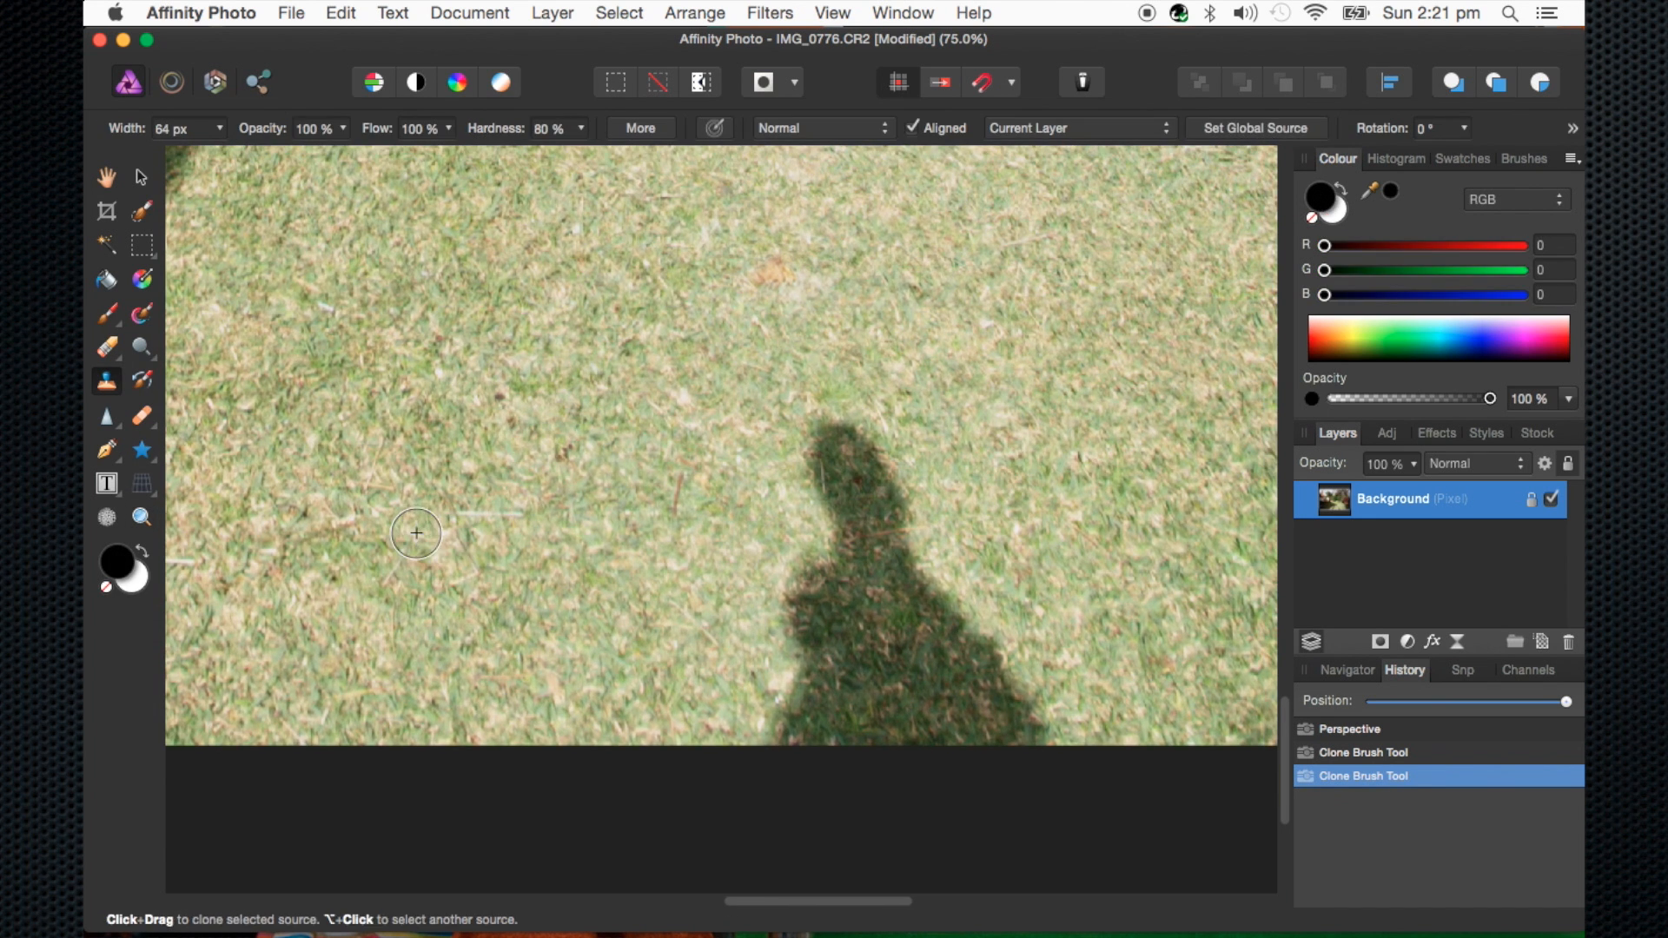
Enlarge the clone brush to 452.8 px and paint cloned grass over the person's shadow until it is fully covered
key("bracketright")
key("bracketright")
key("bracketright")
key("bracketright")
key("bracketright")
key("bracketright")
key("bracketright")
key("bracketright")
key("bracketright")
key("bracketright")
key("bracketright")
mouse_move(774, 522)
left_mouse_down()
mouse_move(894, 525)
mouse_move(882, 498)
mouse_move(878, 575)
left_mouse_up()
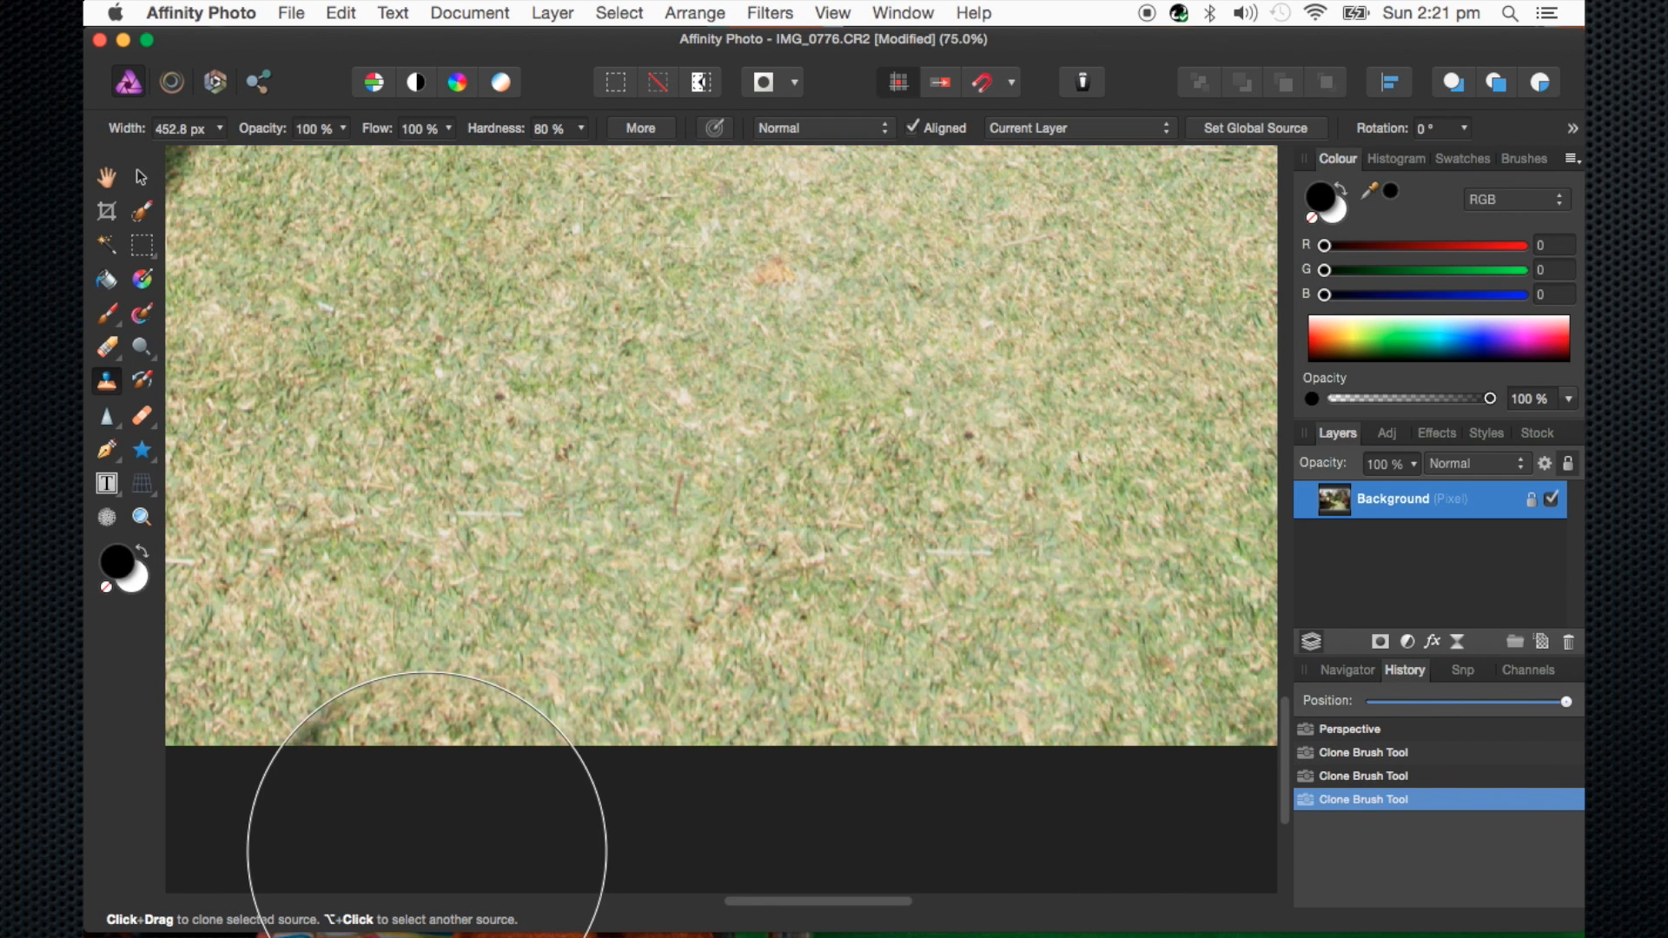
Examine the cloned lawn and the remaining shadows across the garden photo at several magnifications
key("super+minus")
key("super+minus")
key("super+minus")
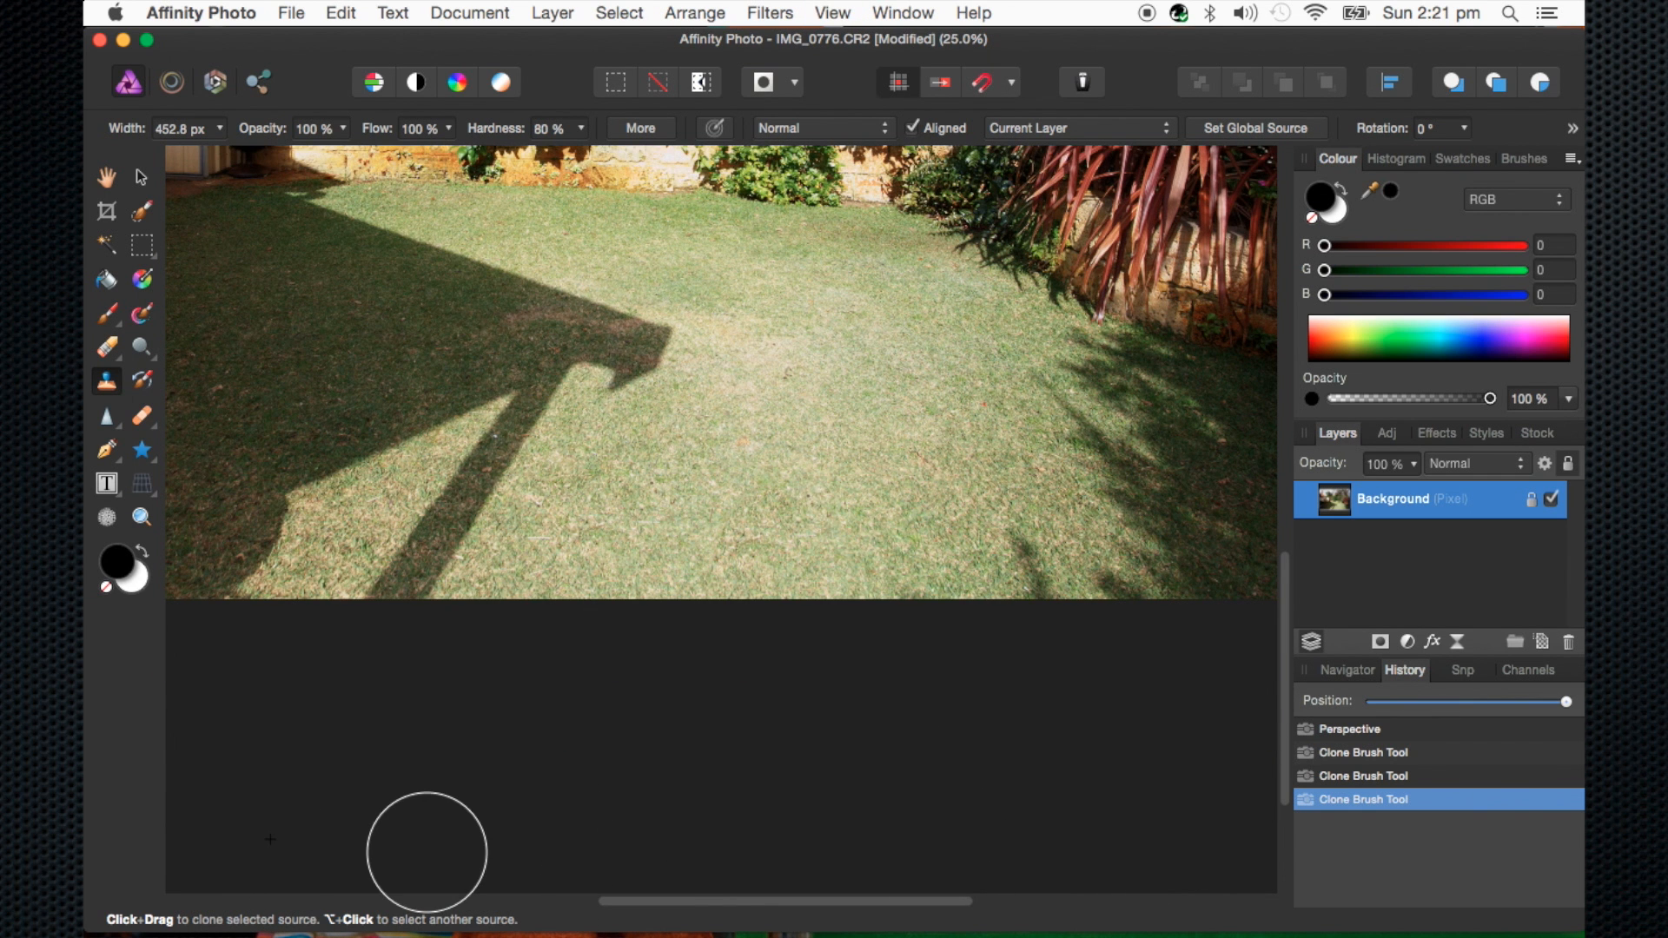
mouse_move(761, 513)
left_mouse_down()
mouse_move(776, 453)
mouse_move(693, 372)
left_mouse_up()
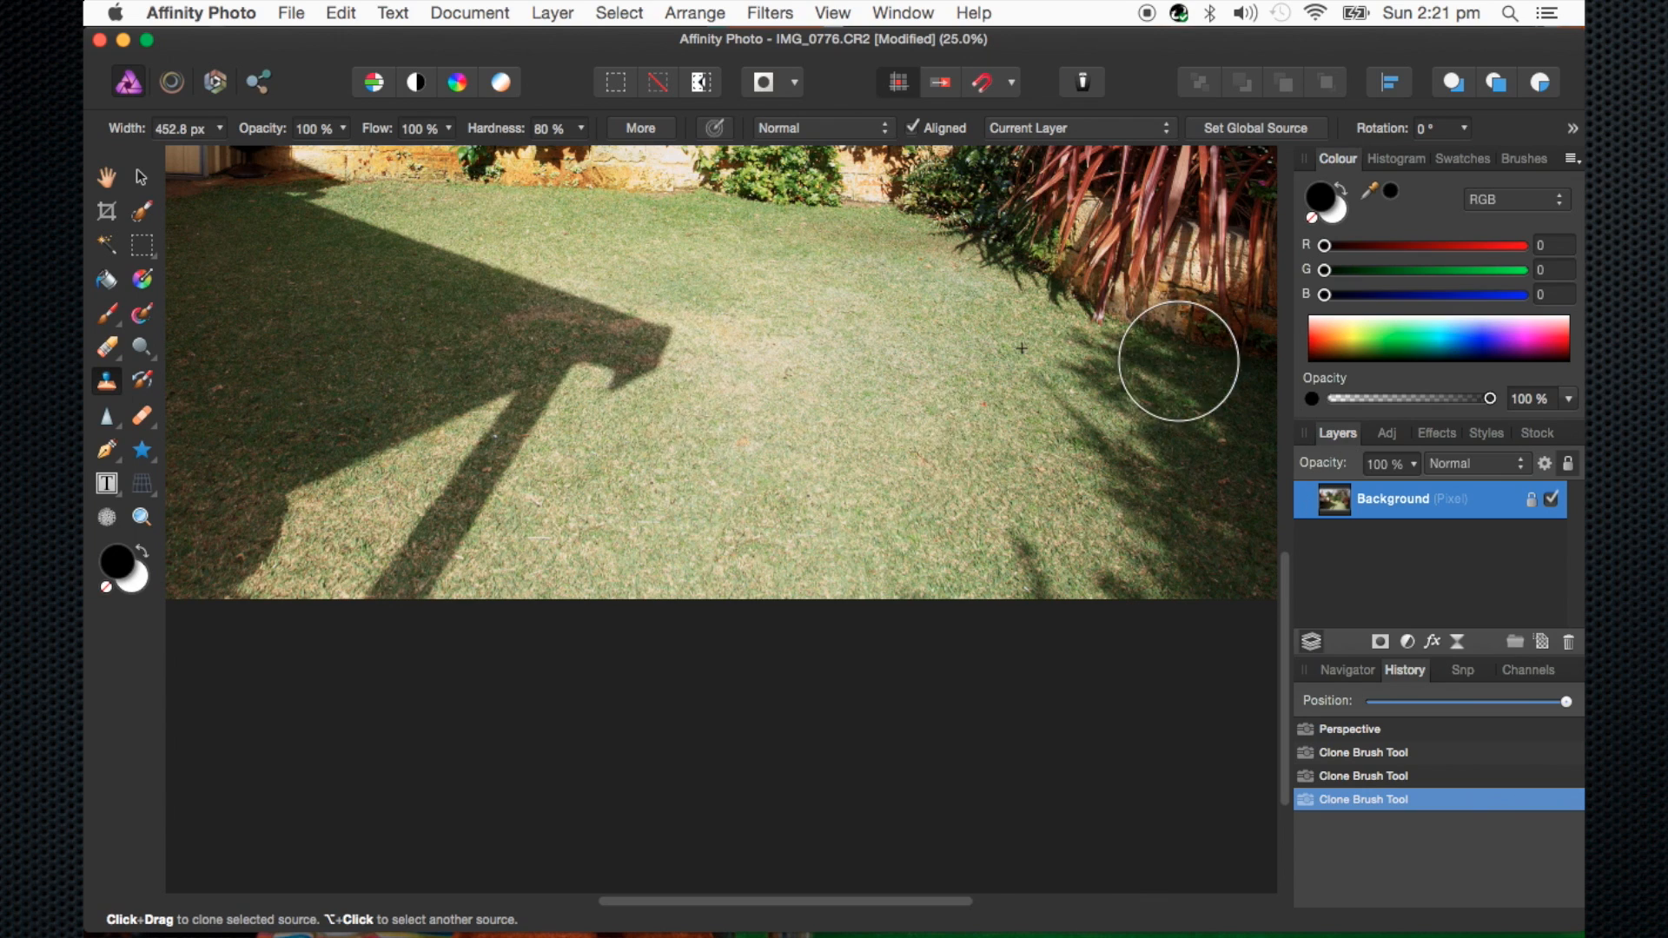
key("b")
mouse_move(1080, 305)
left_mouse_down()
mouse_move(1152, 737)
mouse_move(1001, 345)
left_mouse_up()
key("super+minus")
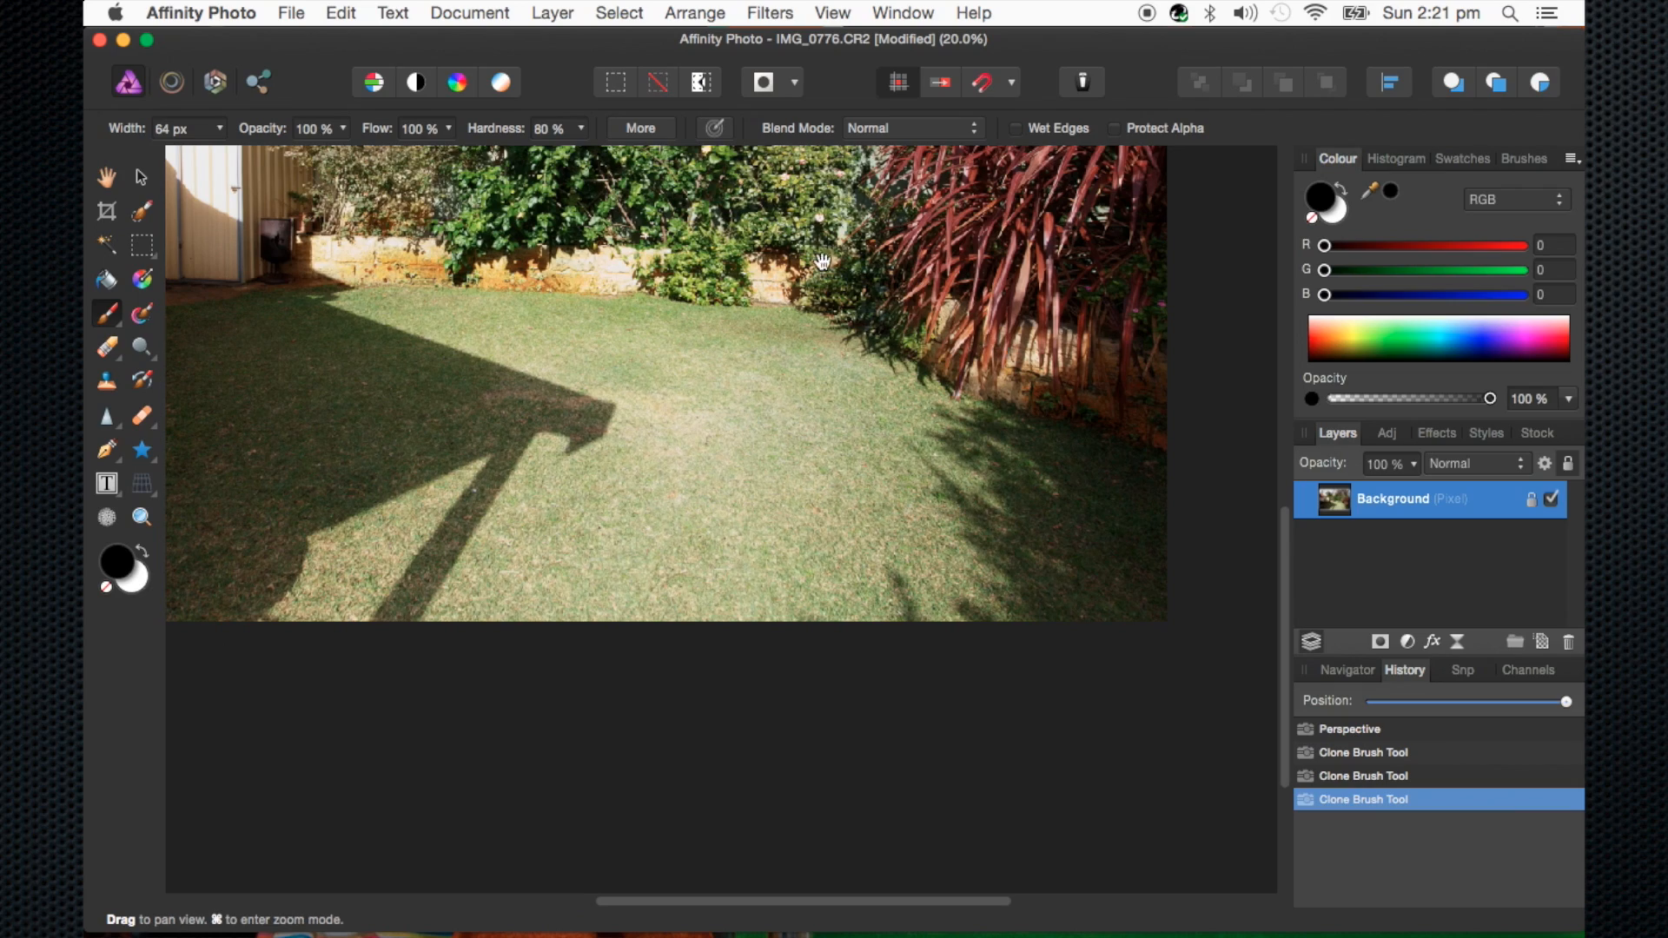
mouse_move(762, 229)
left_mouse_down()
mouse_move(936, 471)
mouse_move(1040, 689)
mouse_move(920, 391)
mouse_move(862, 374)
left_mouse_up()
scroll(1138, 601, "up", 3)
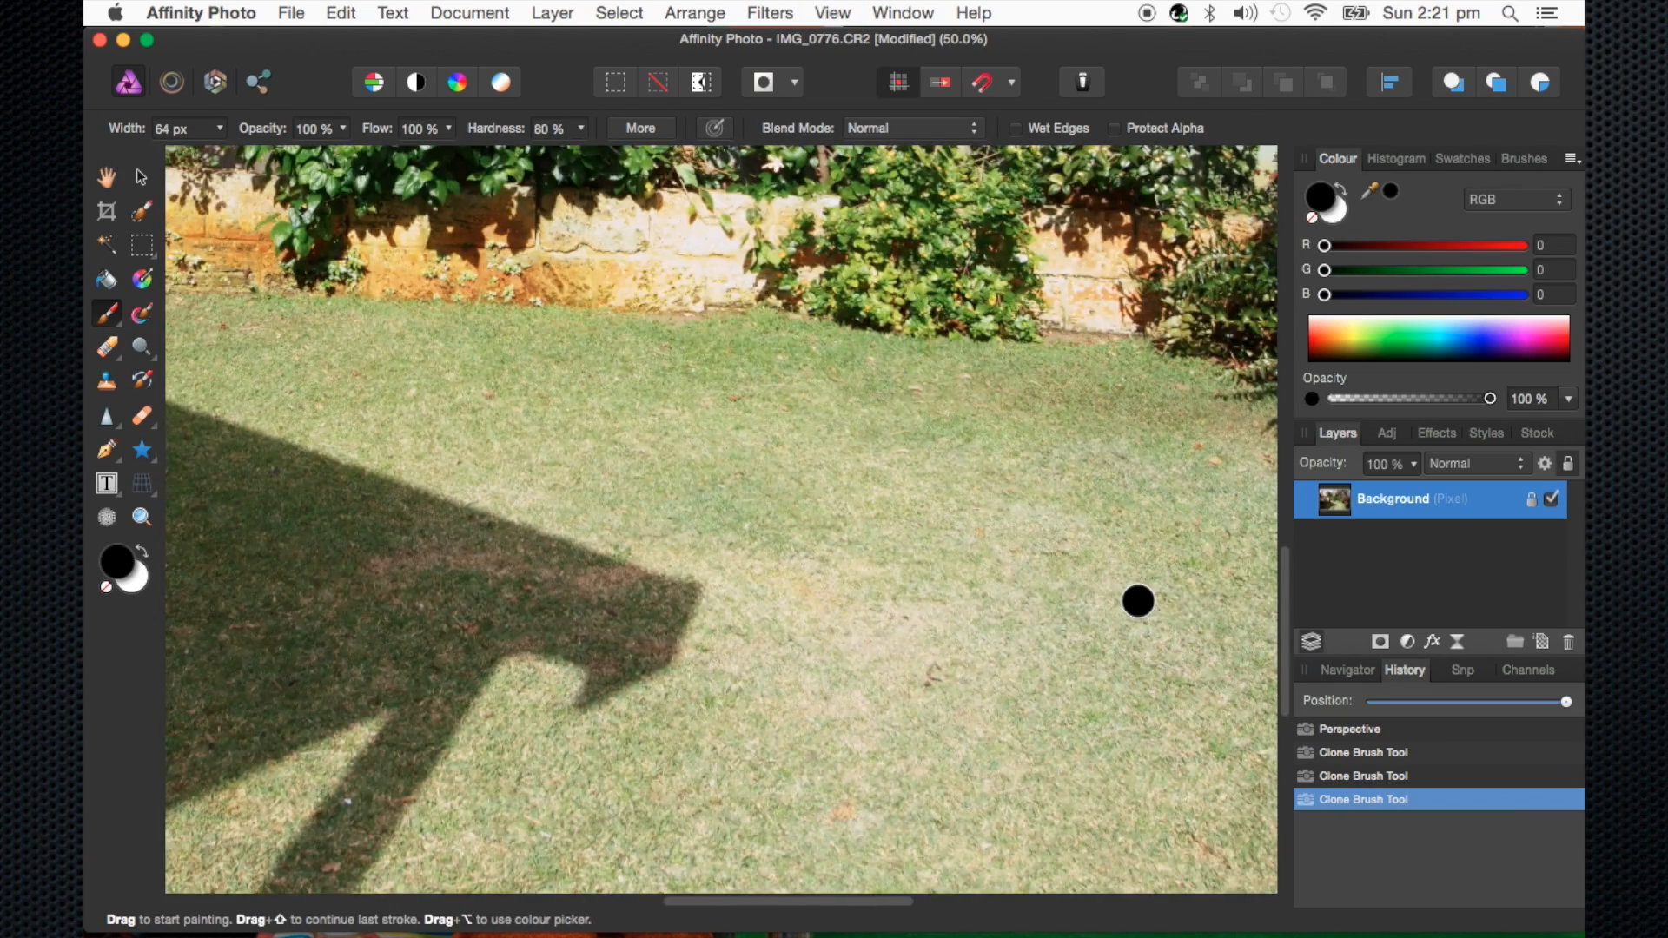
left_click_drag(1135, 600, 1102, 298)
scroll(1126, 576, "down", 2)
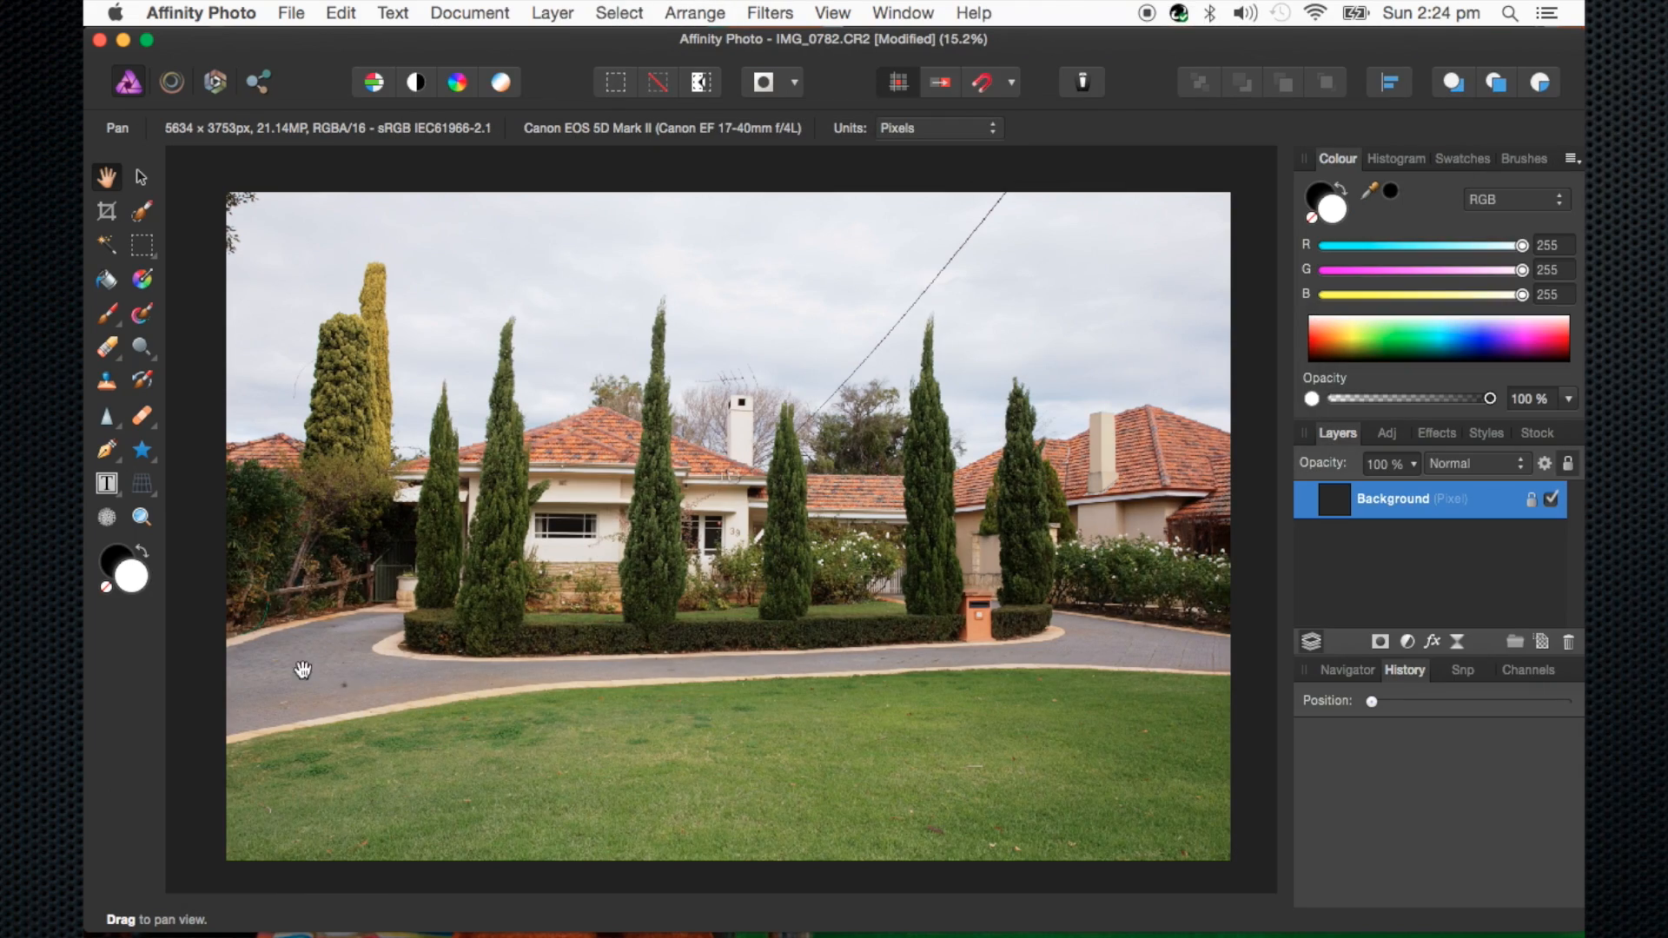
Try the Healing Brush on the dark spot in the driveway of the house photo without setting a source
scroll(343, 672, "up", 5)
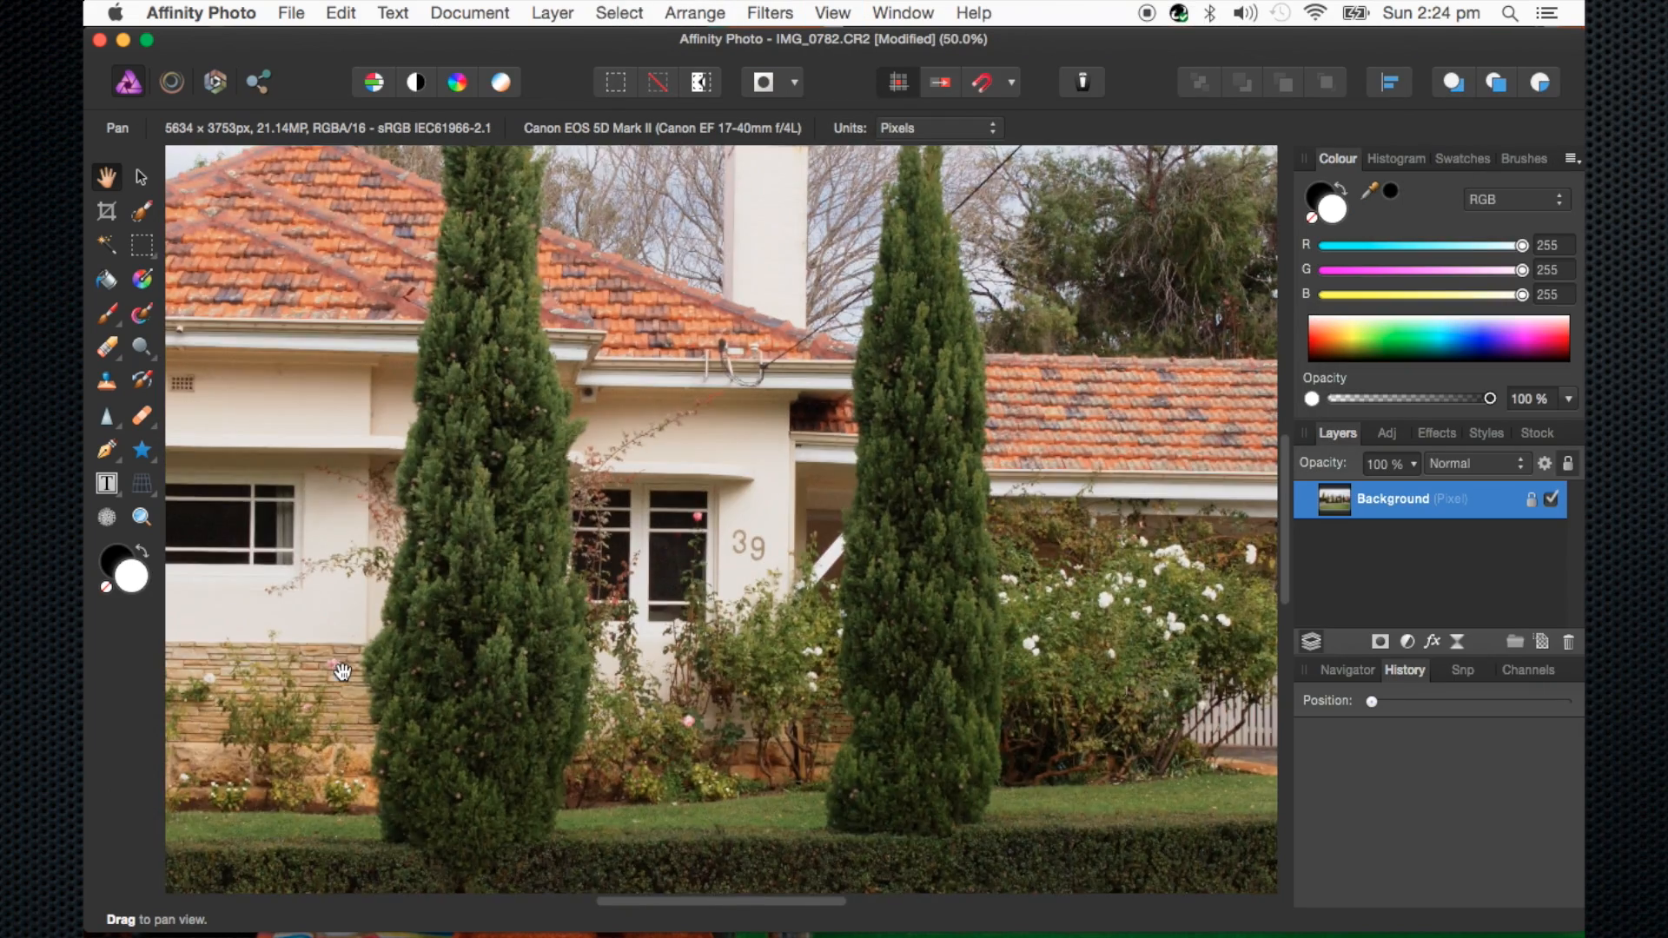
scroll(343, 672, "left", 8)
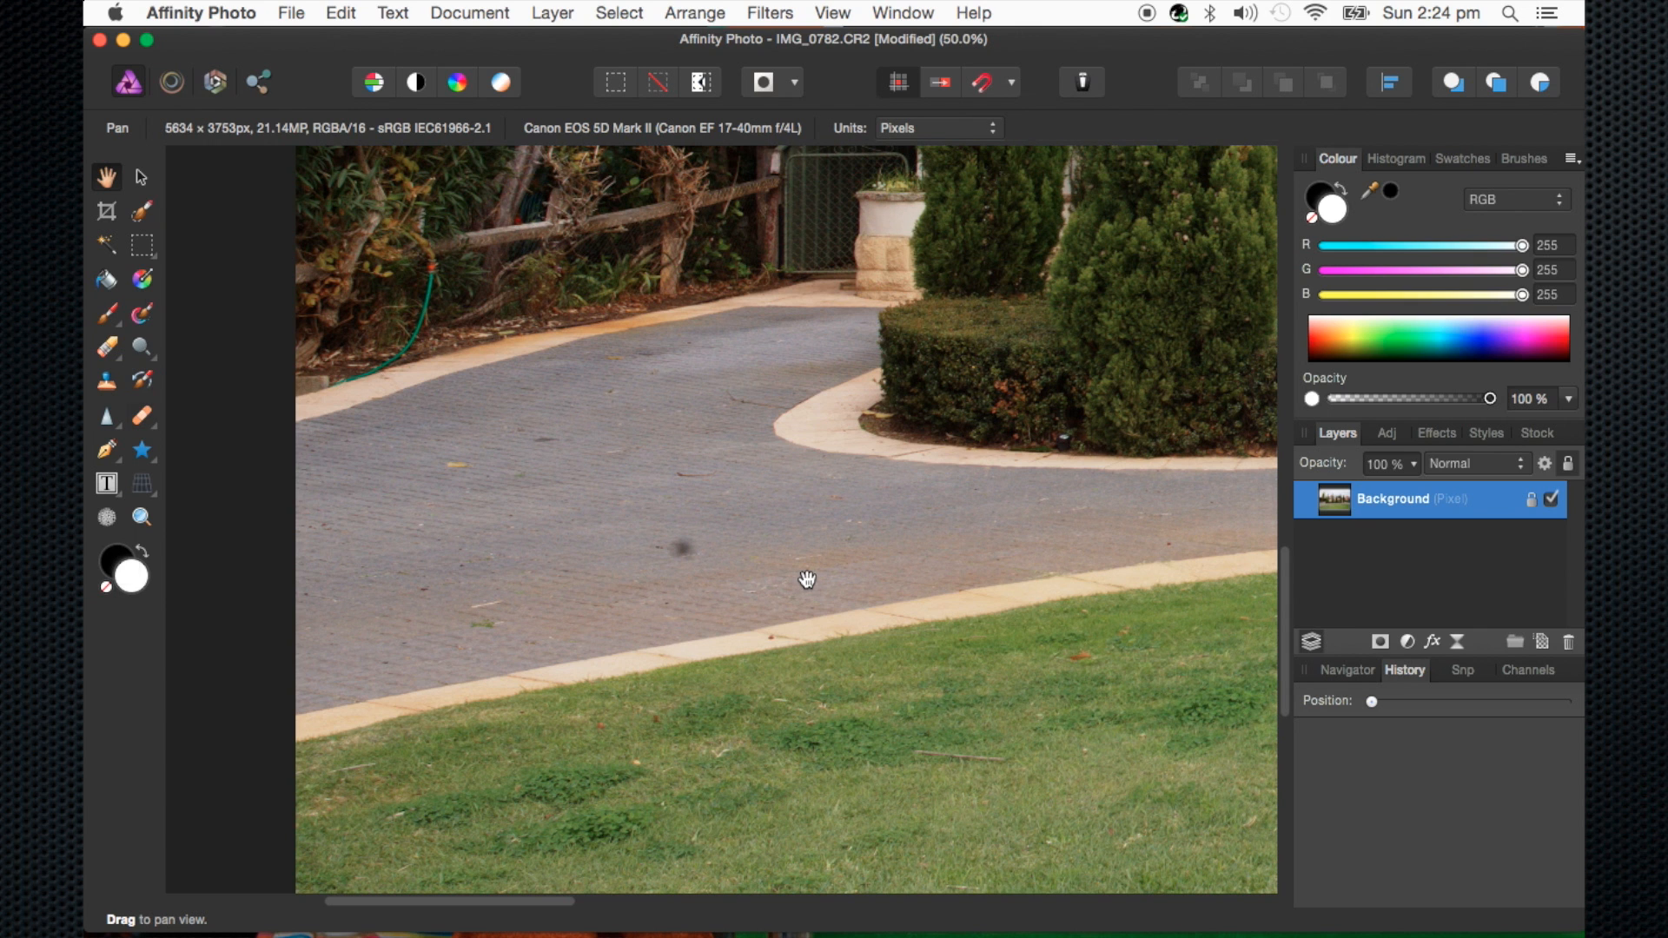
key("j")
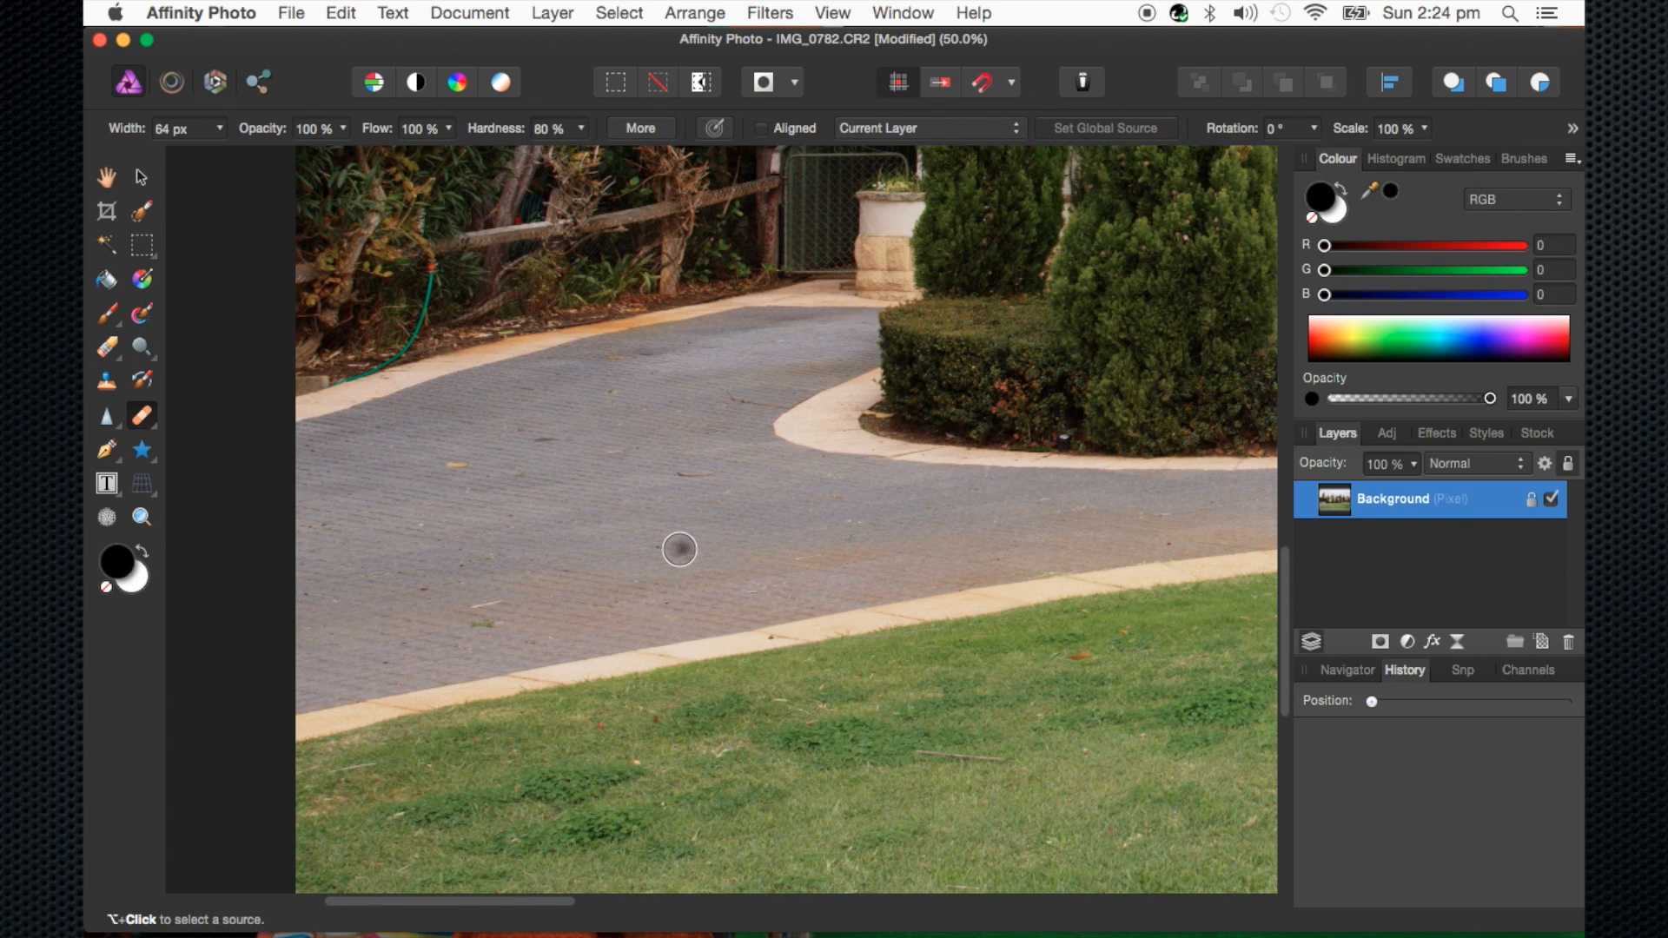
left_click(679, 549)
left_click(680, 549)
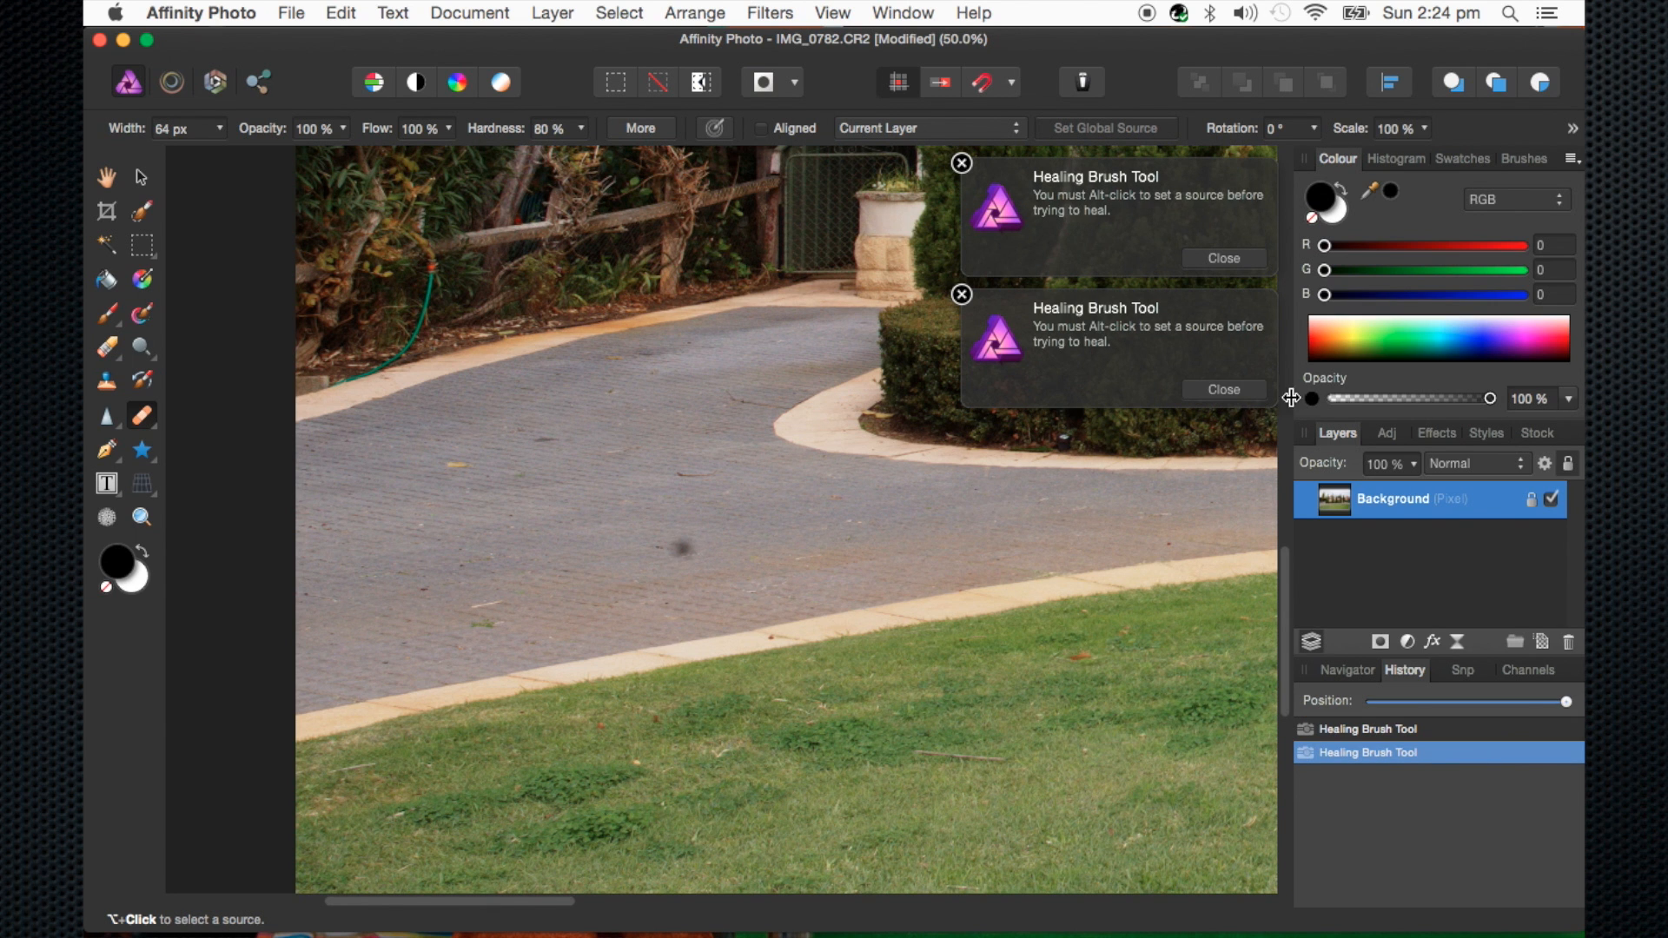
left_click(1242, 388)
left_click(1217, 257)
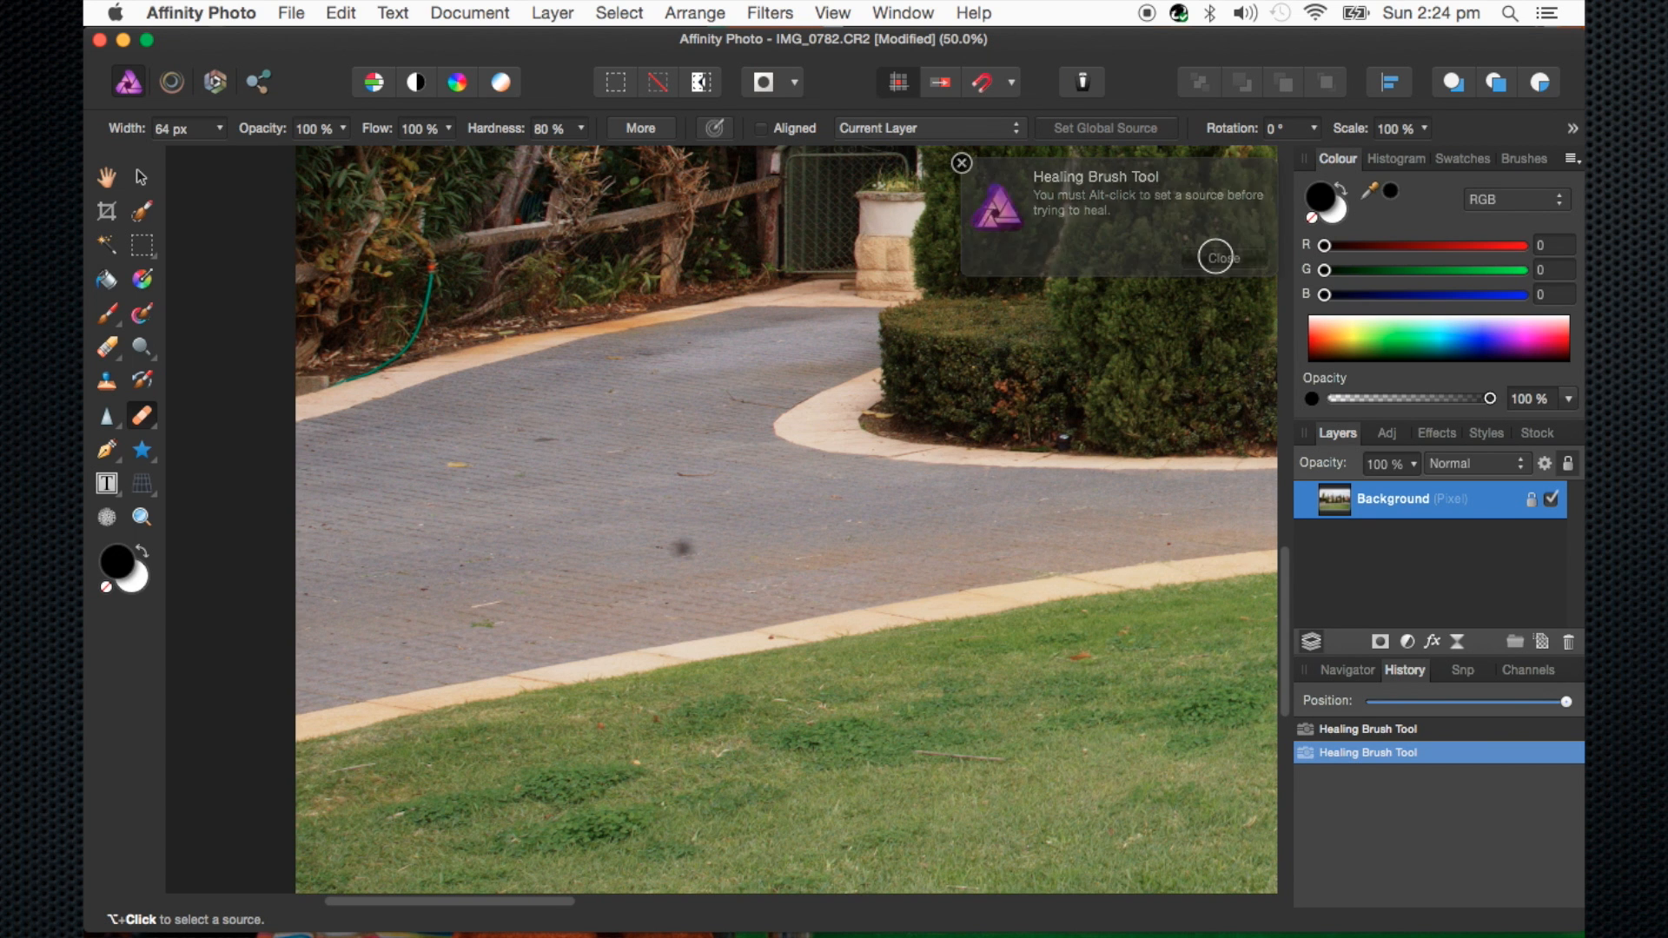
Set a Healing Brush source on the clean paving beside the dark driveway spot and heal the spot
left_click(577, 556, "alt")
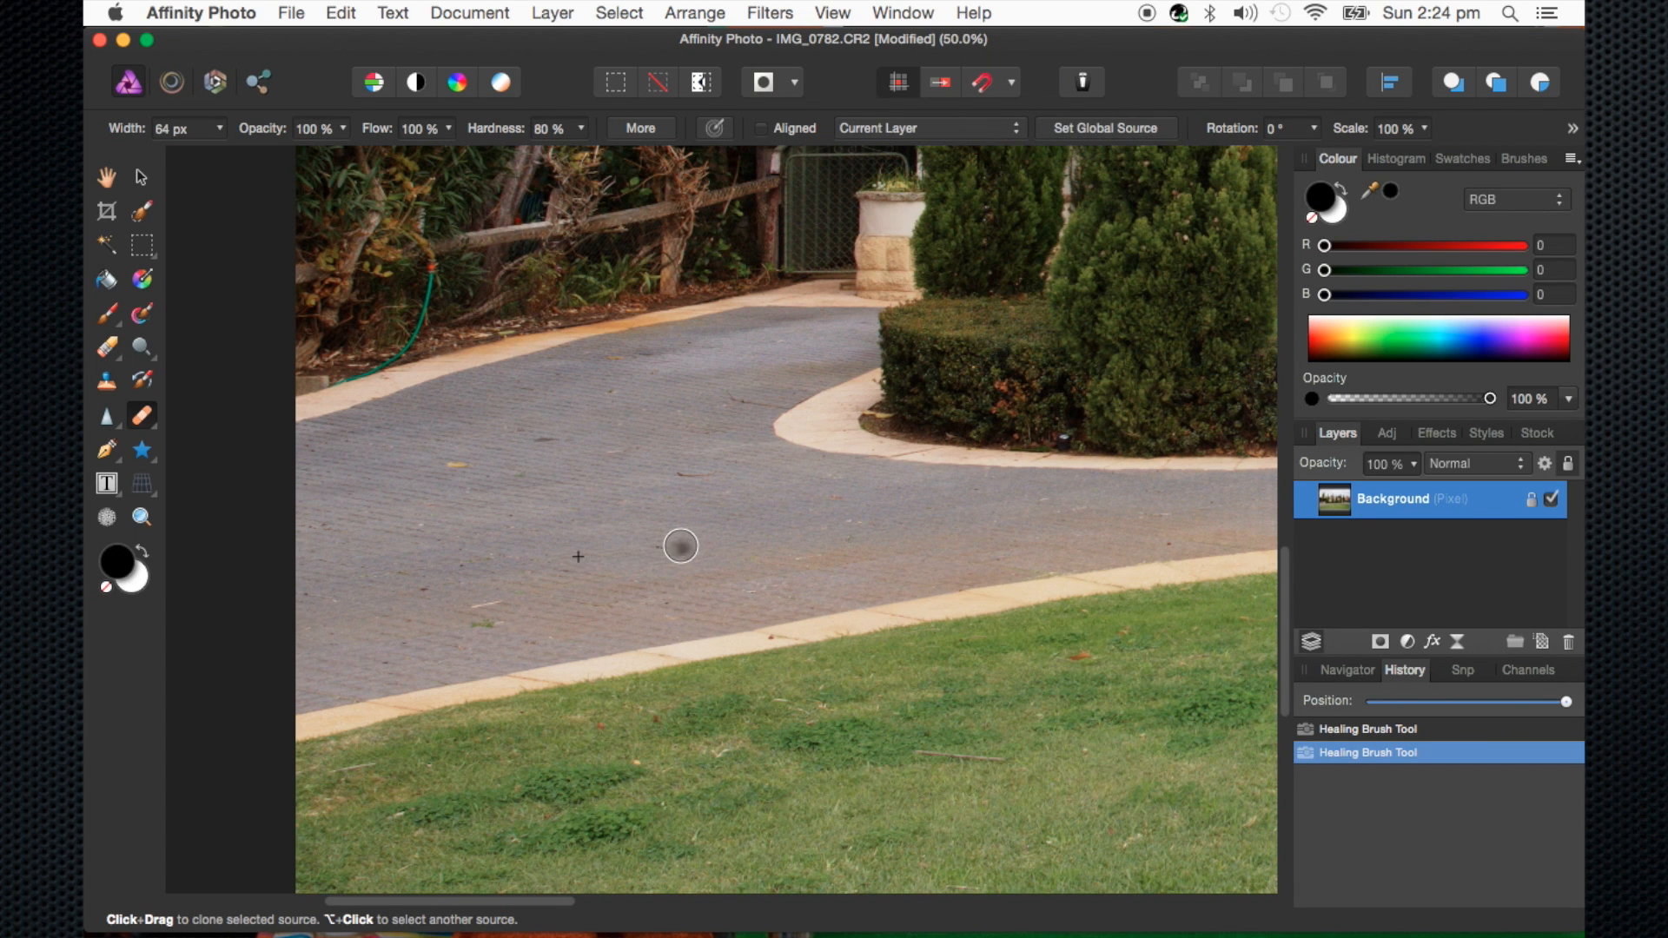
left_click(681, 546)
key("s")
left_click(820, 522, "alt")
key("j")
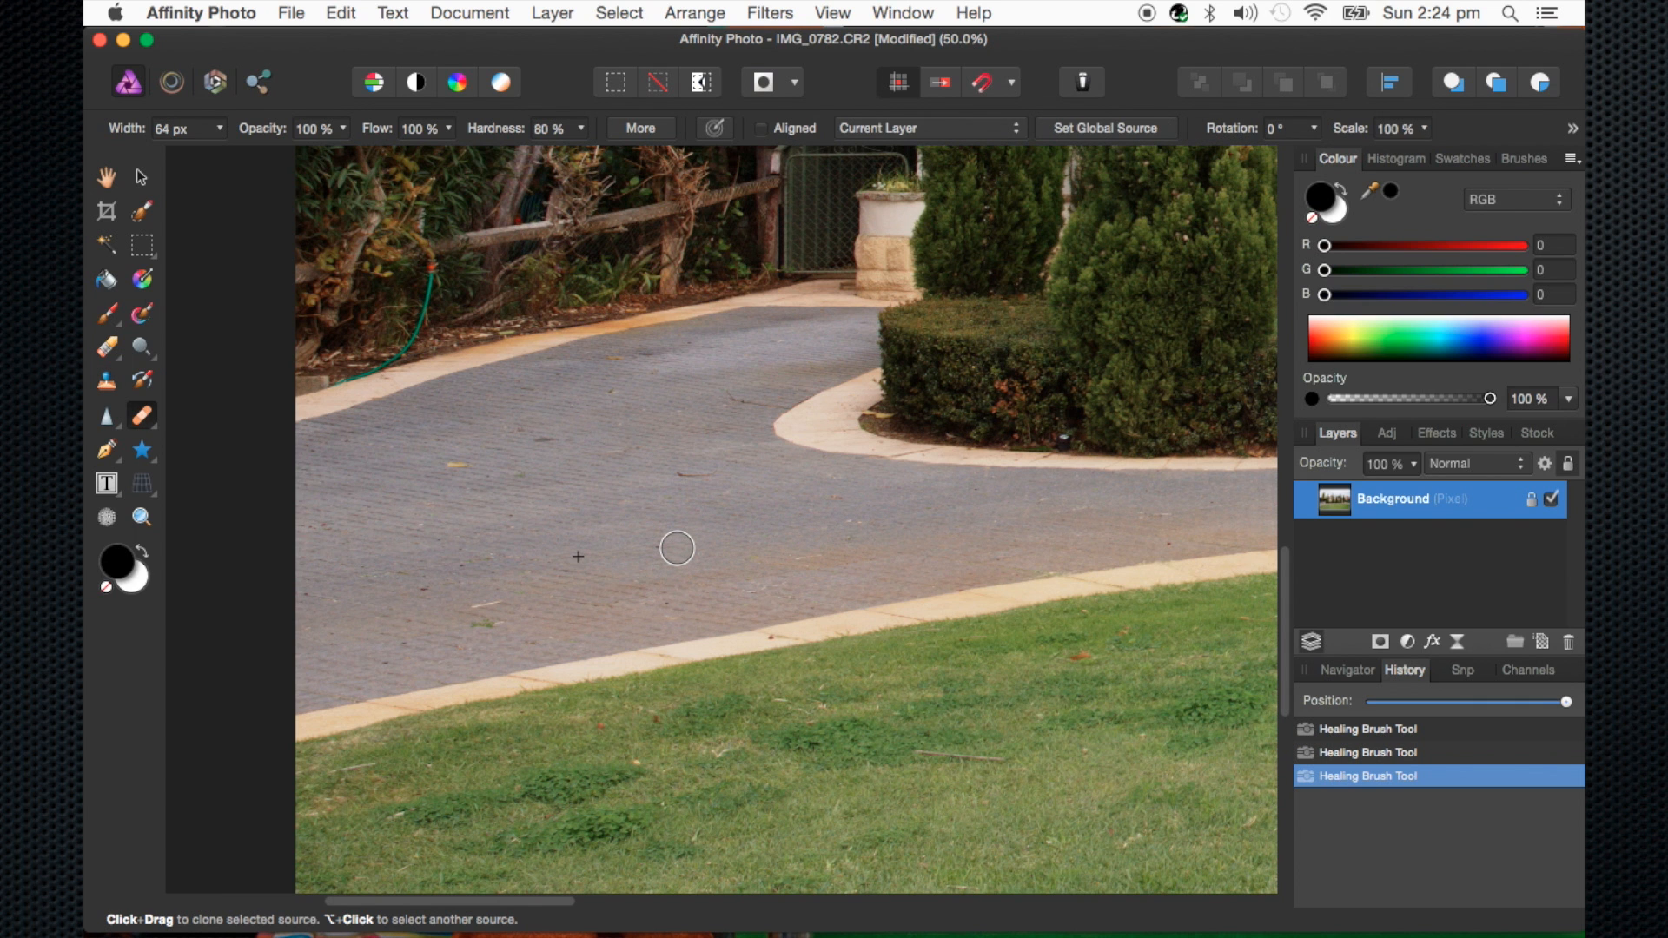
Examine the driveway edge and the front lawn for small blemishes that need retouching
key("j")
key("x")
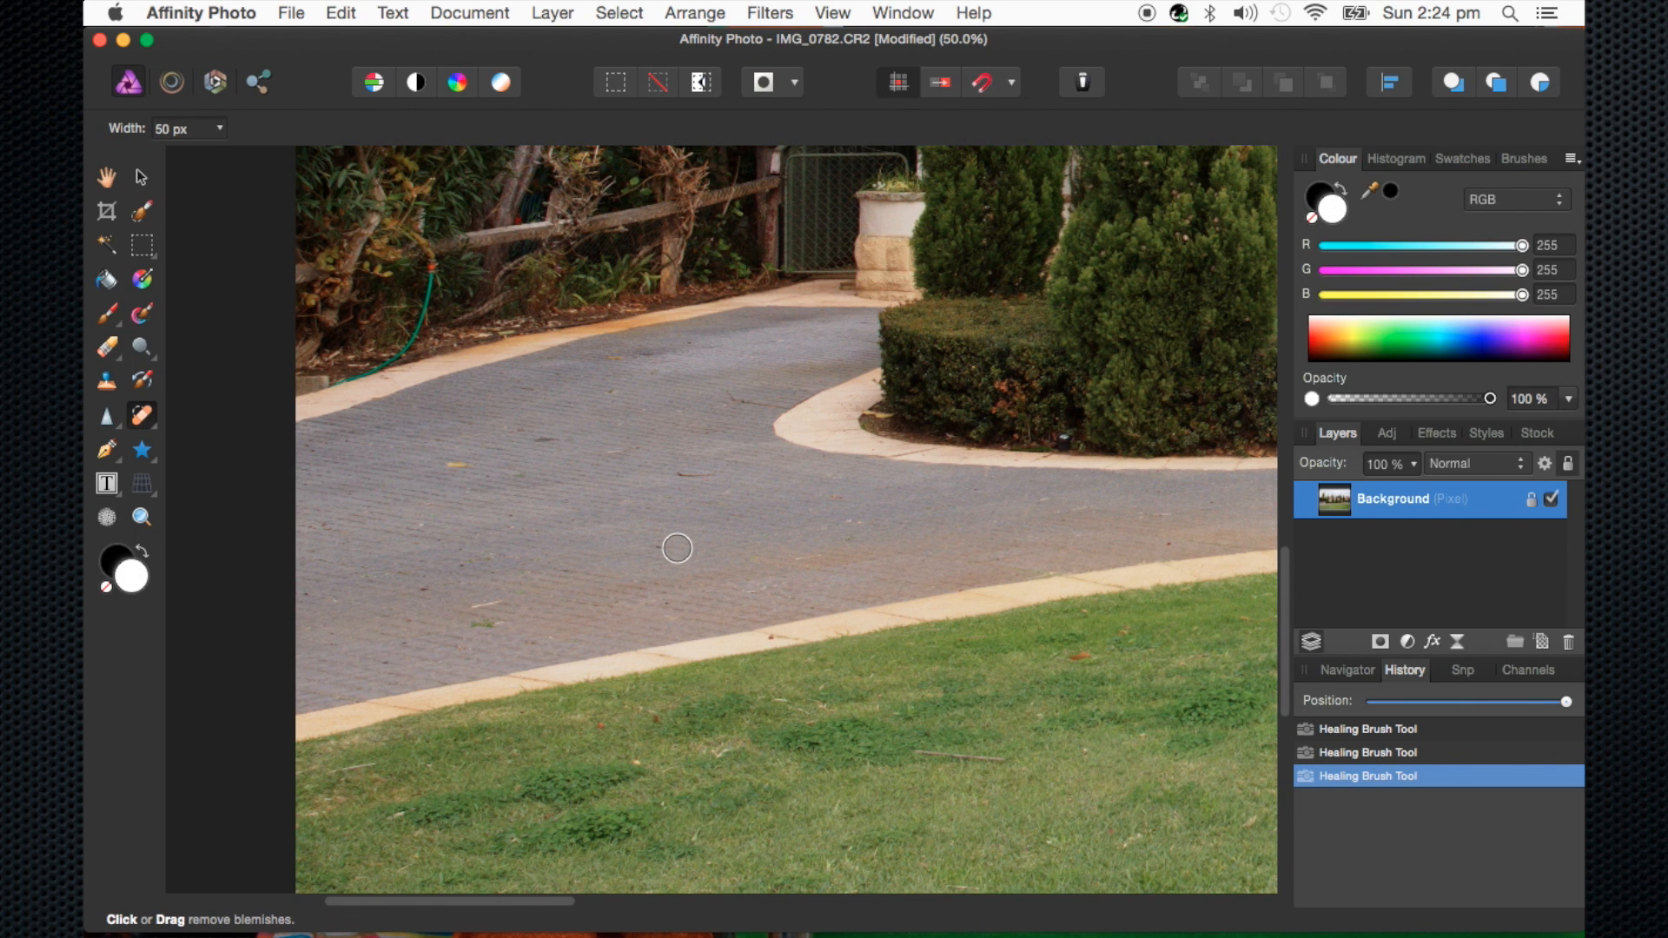
left_click_drag(1035, 547, 298, 640)
left_click_drag(964, 425, 270, 714)
left_click_drag(719, 166, 950, 316)
left_click_drag(842, 581, 1341, 427)
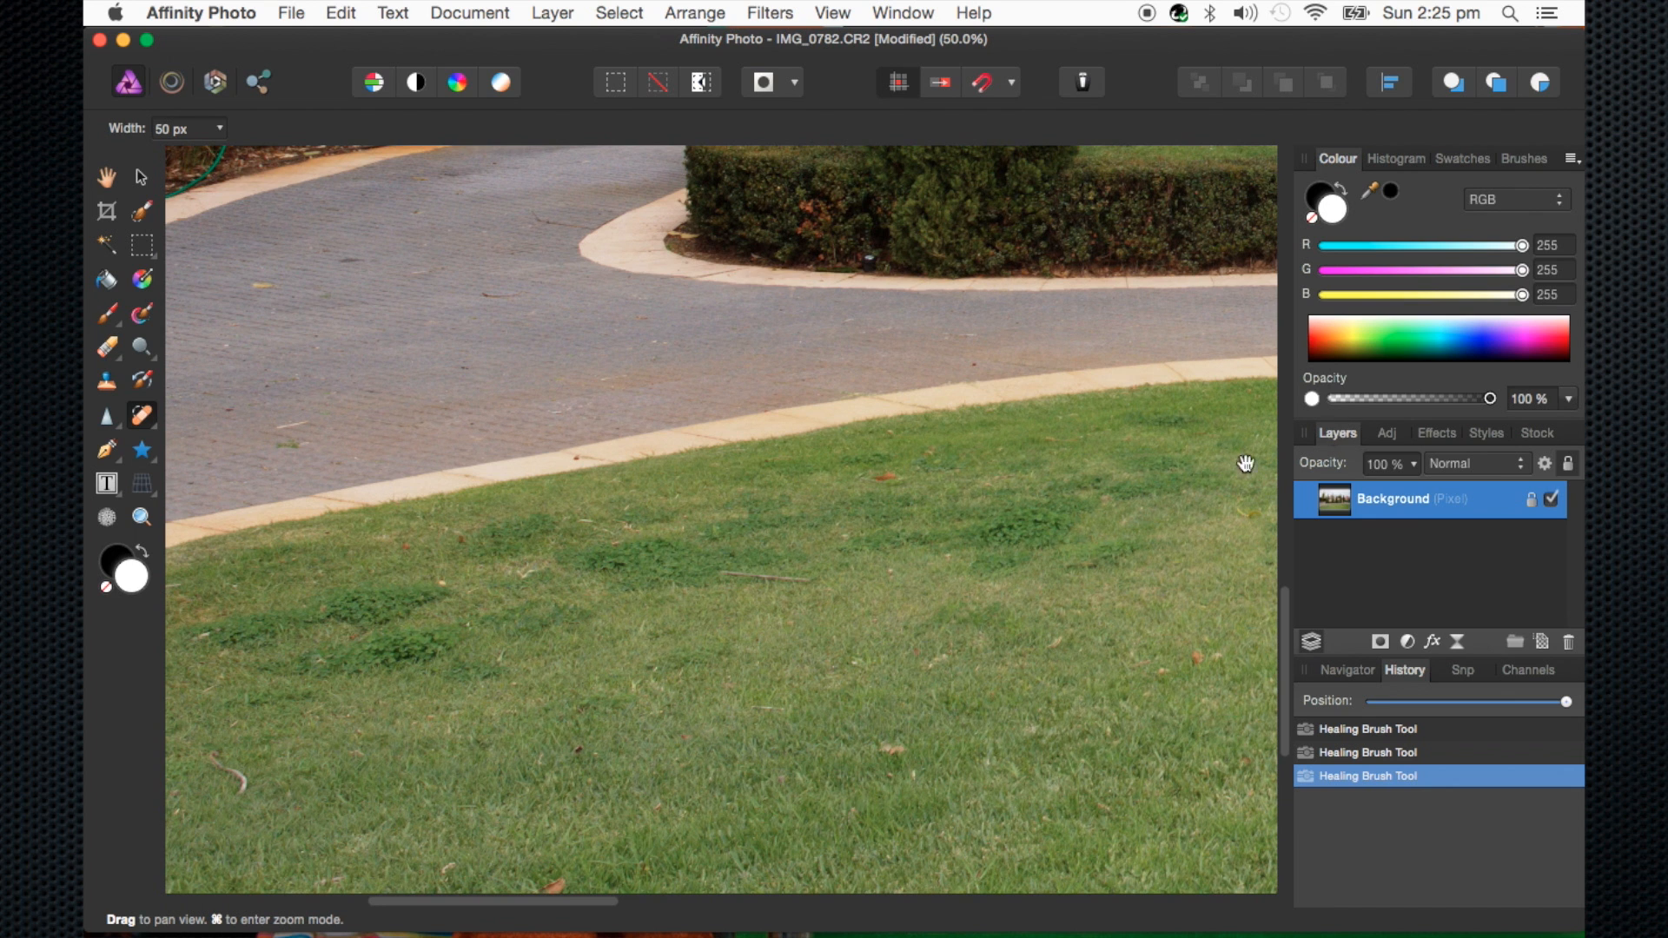
left_click_drag(991, 630, 1106, 567)
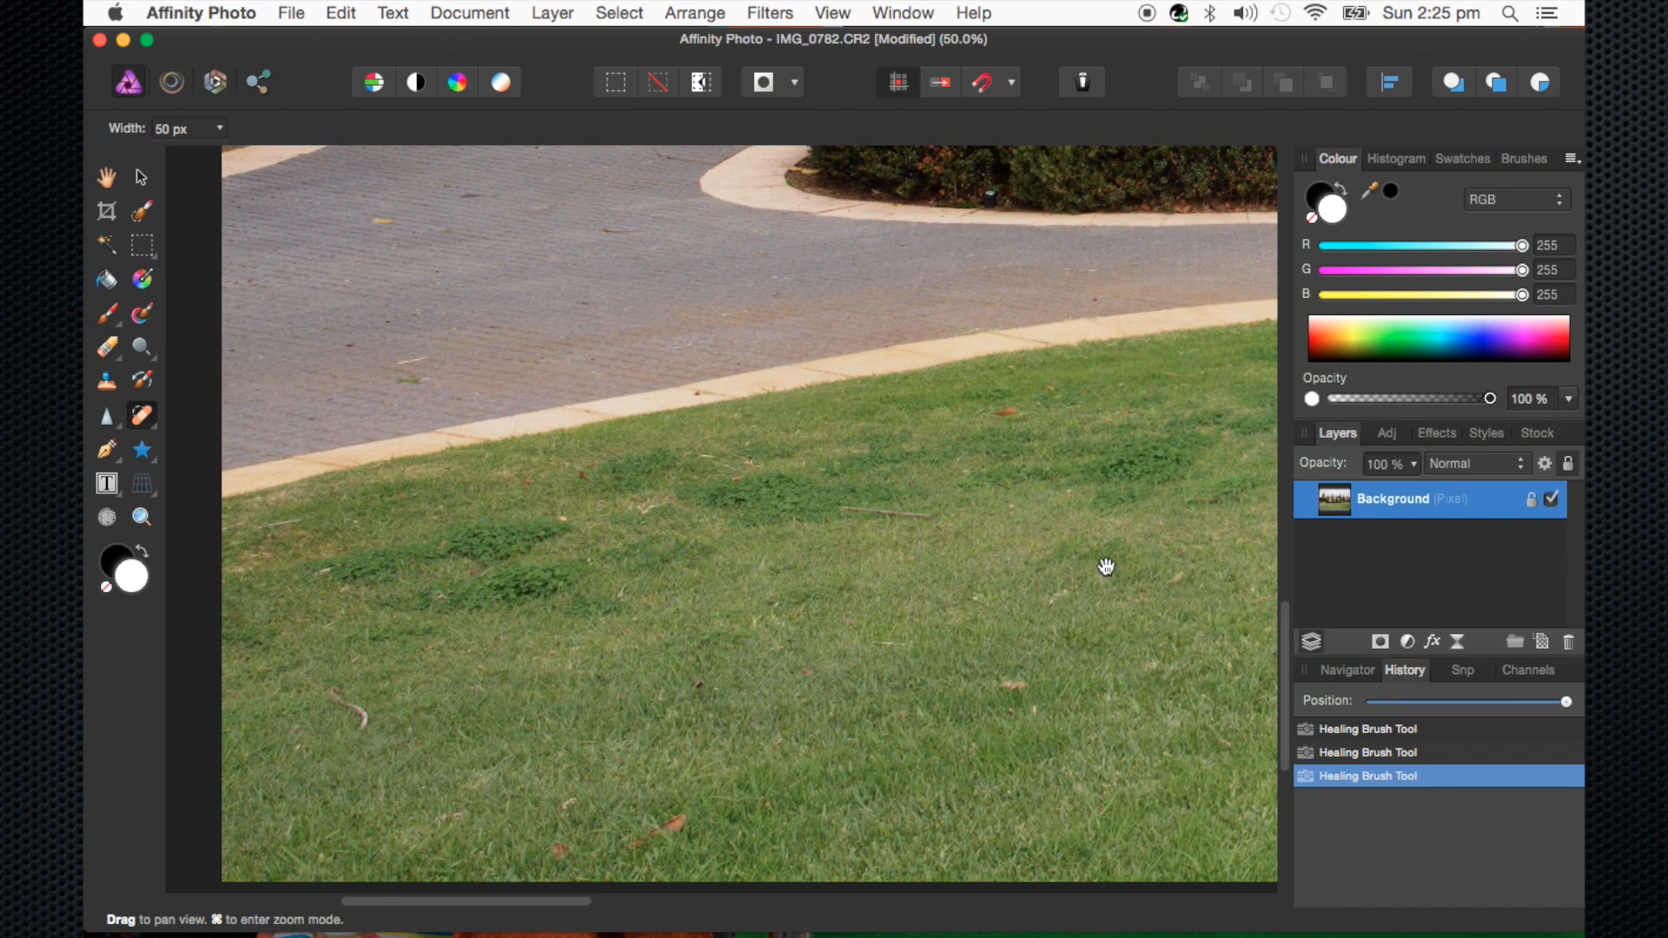
key("super+equal")
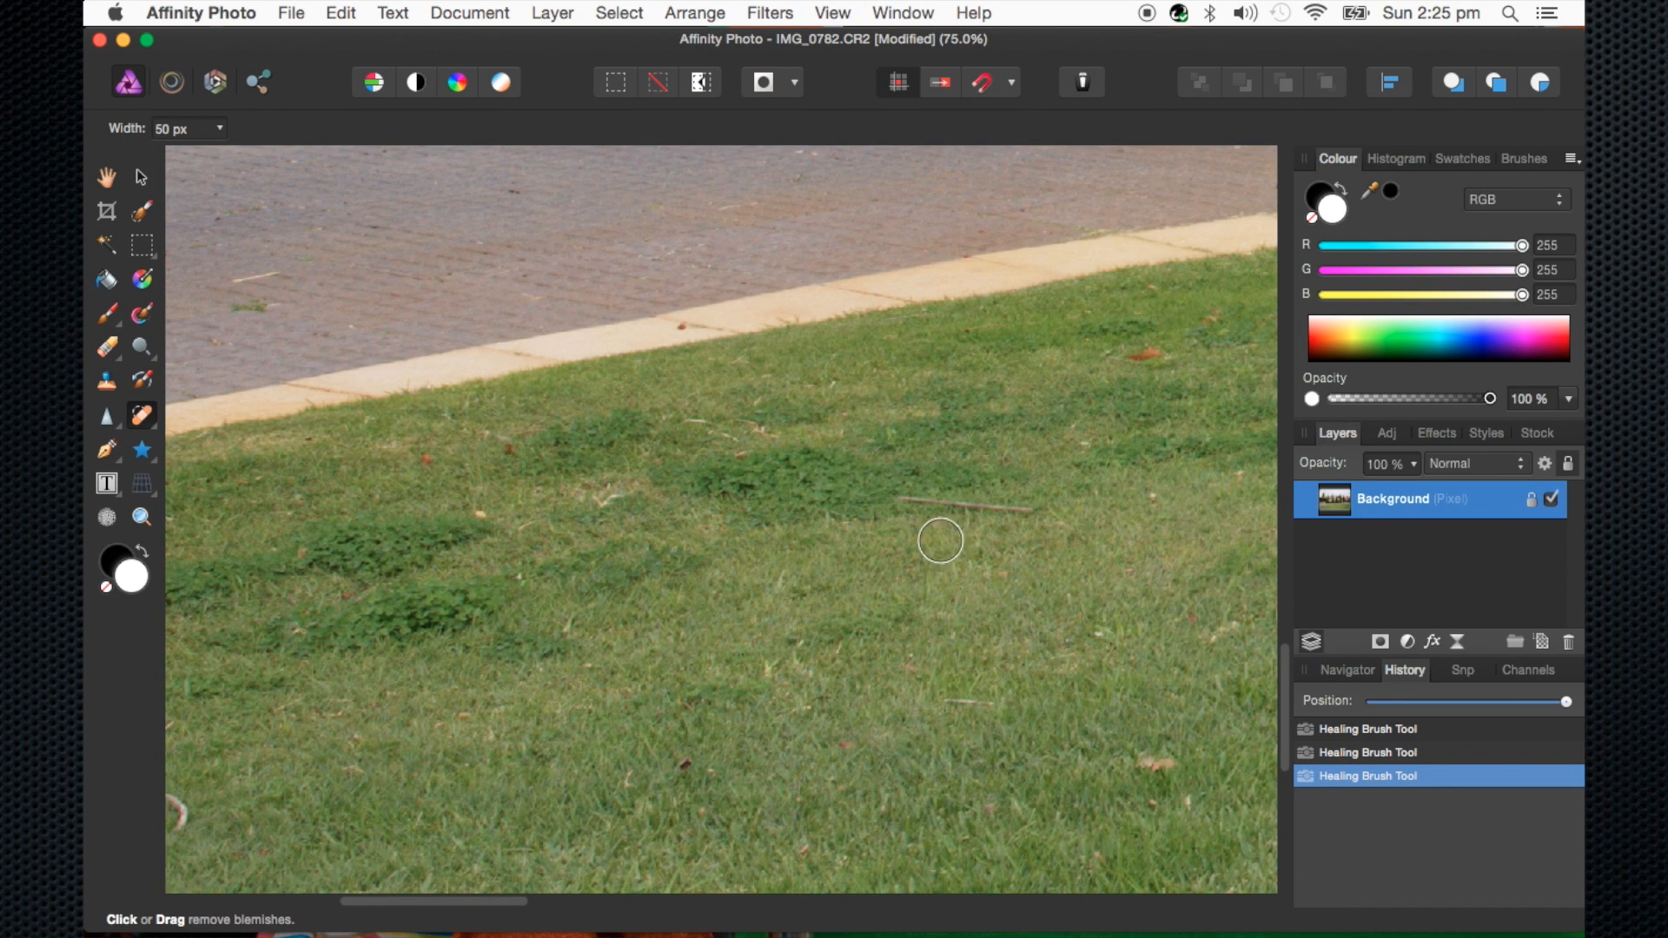
key("j")
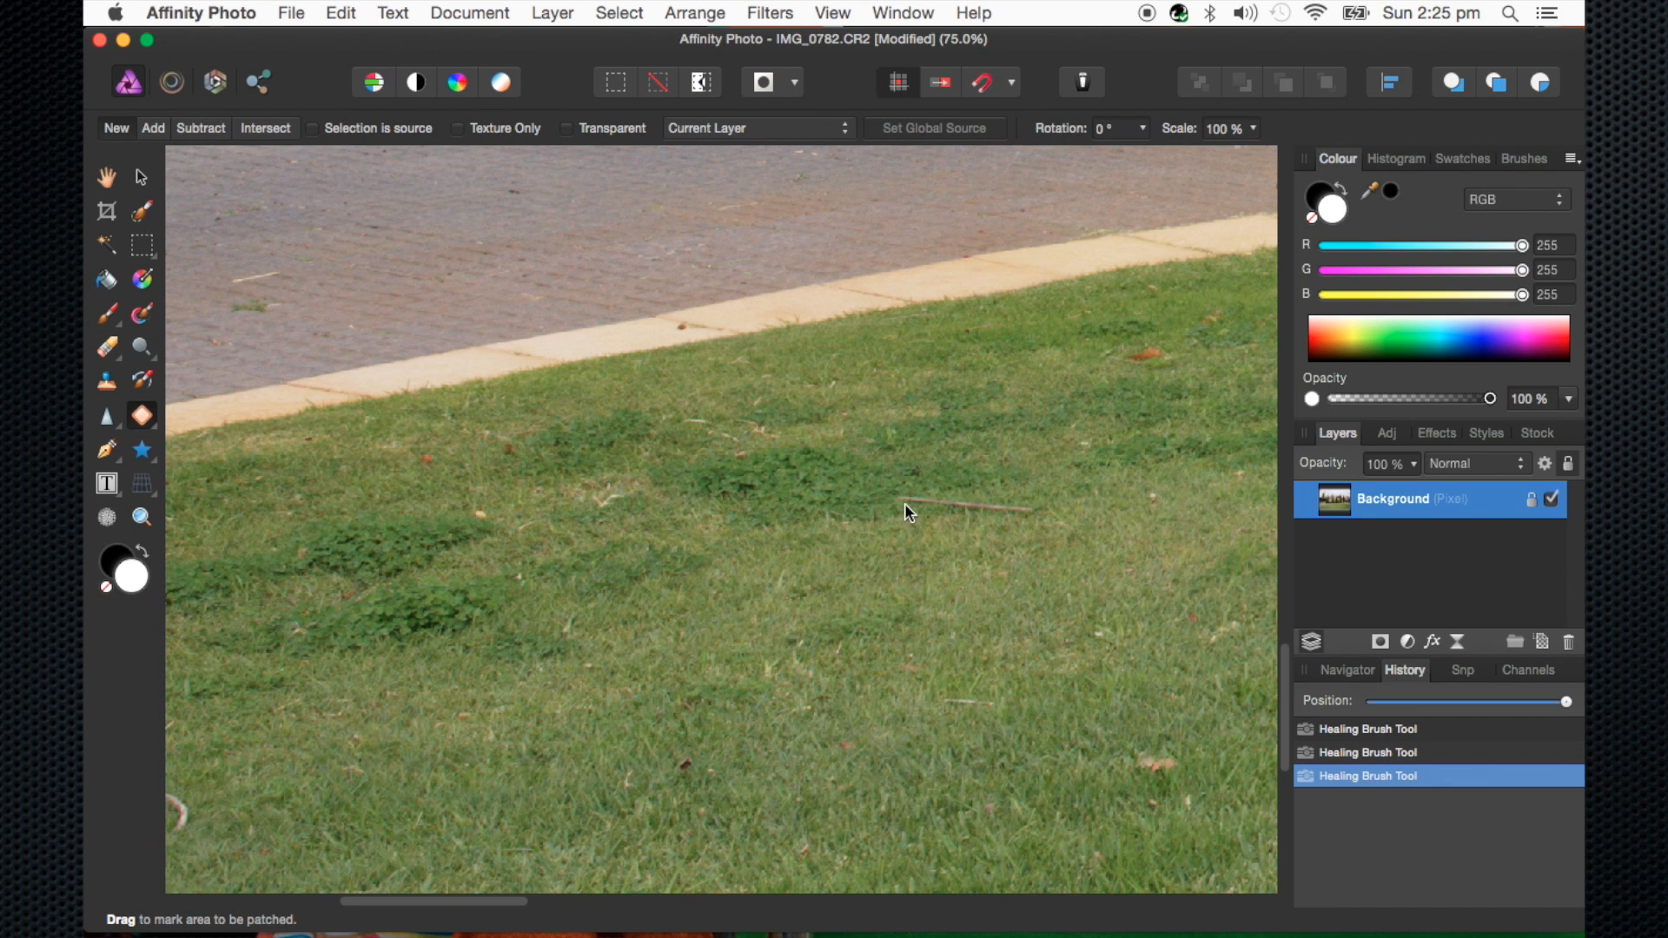
key("j")
key("j")
key("j")
key("j")
key("j")
key("j")
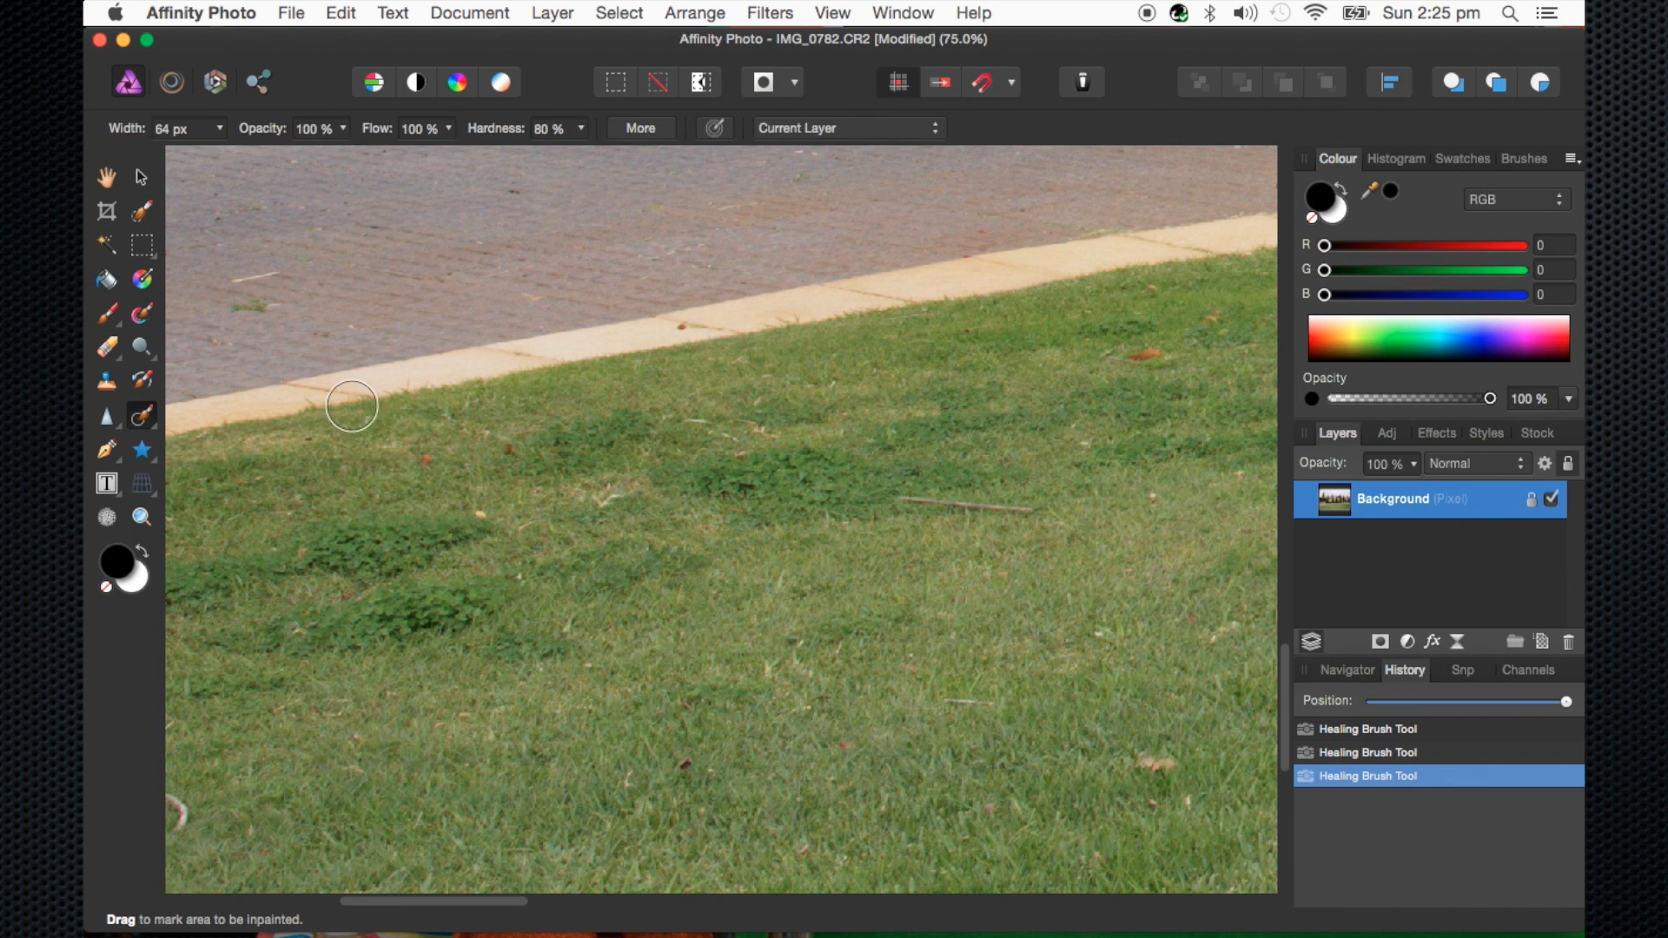
key("j")
key("j")
key("j")
key("j")
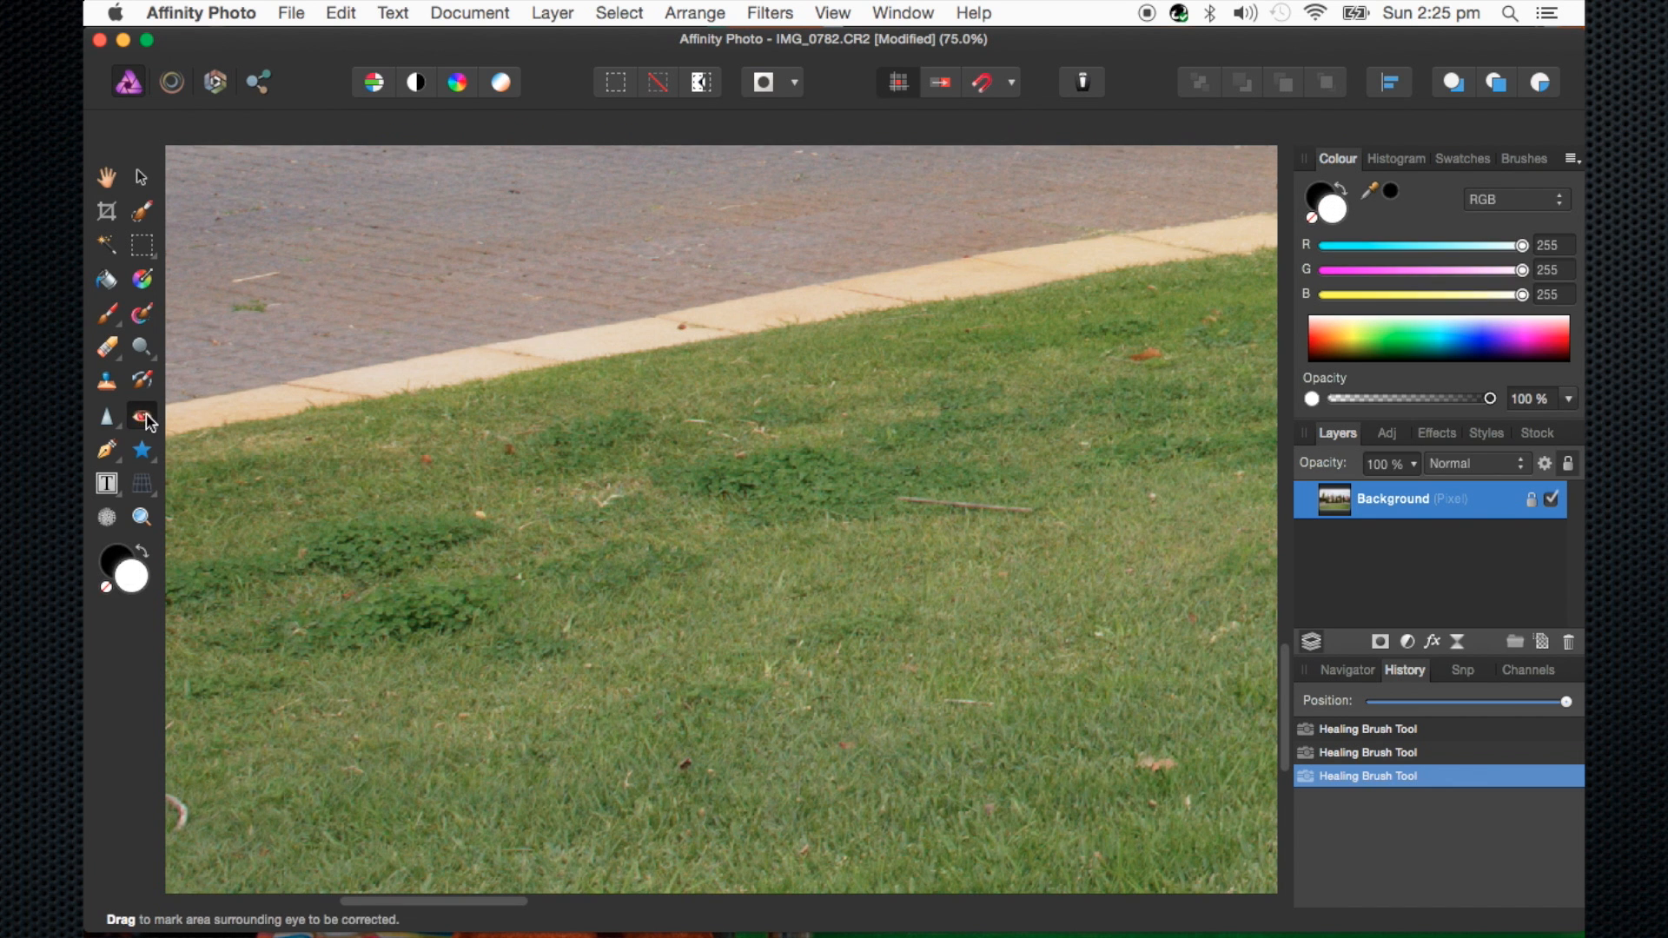
Remove a small speck and the green weed from the driveway paving with the Blemish Removal Tool at 50 px
left_click(149, 423)
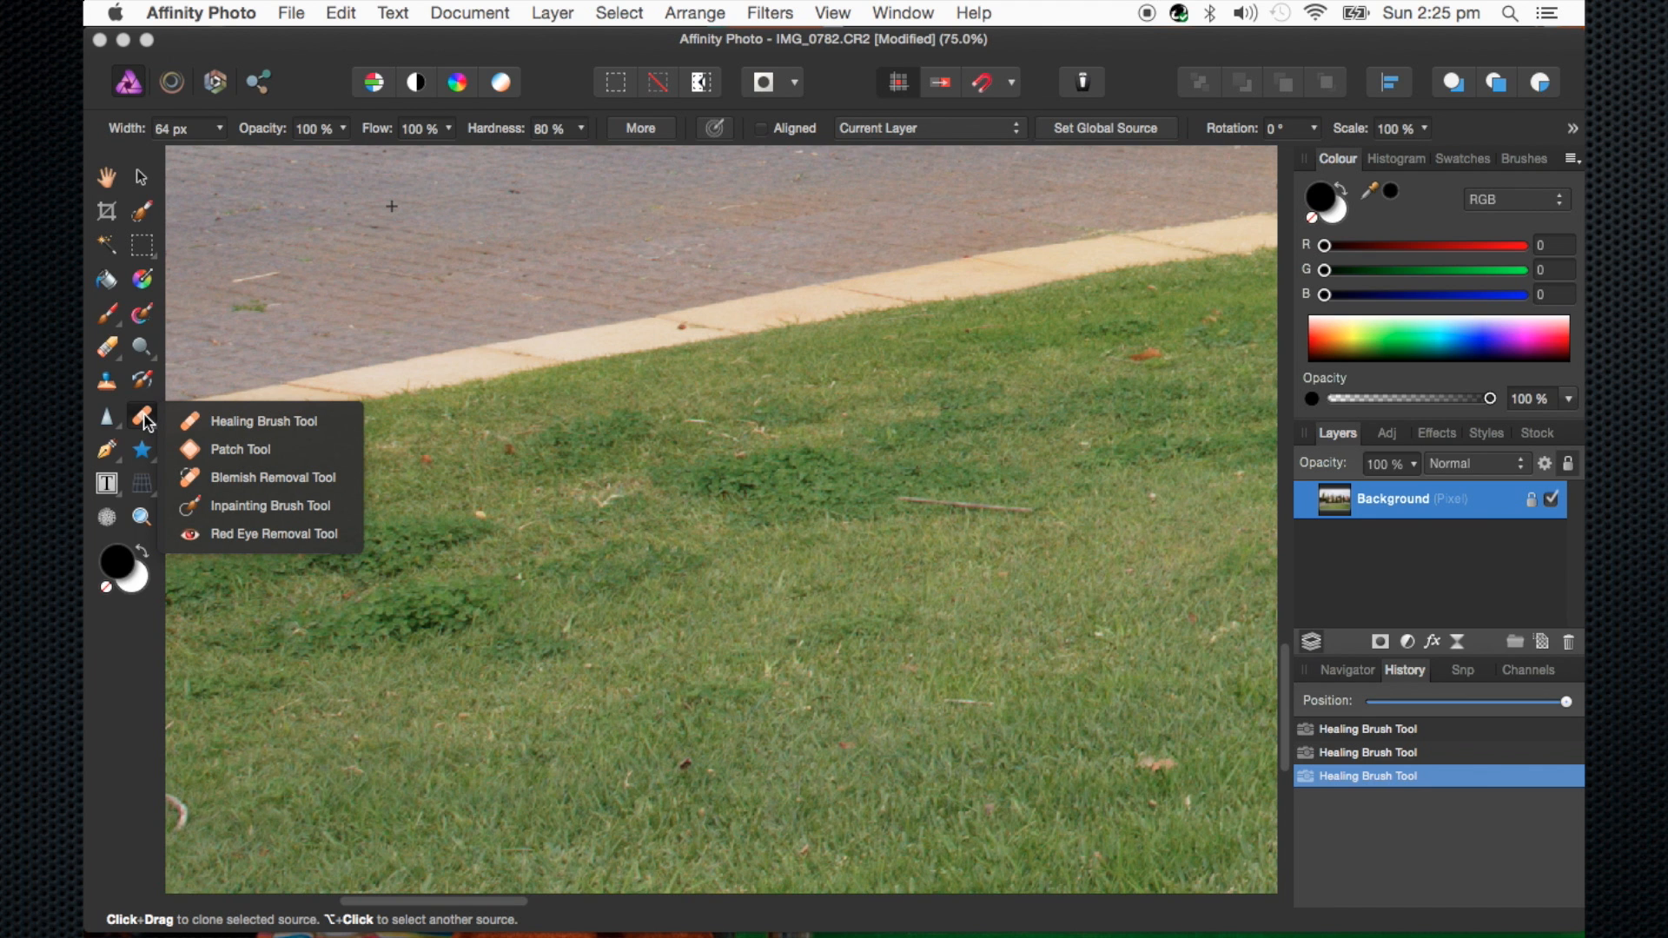
left_click(212, 477)
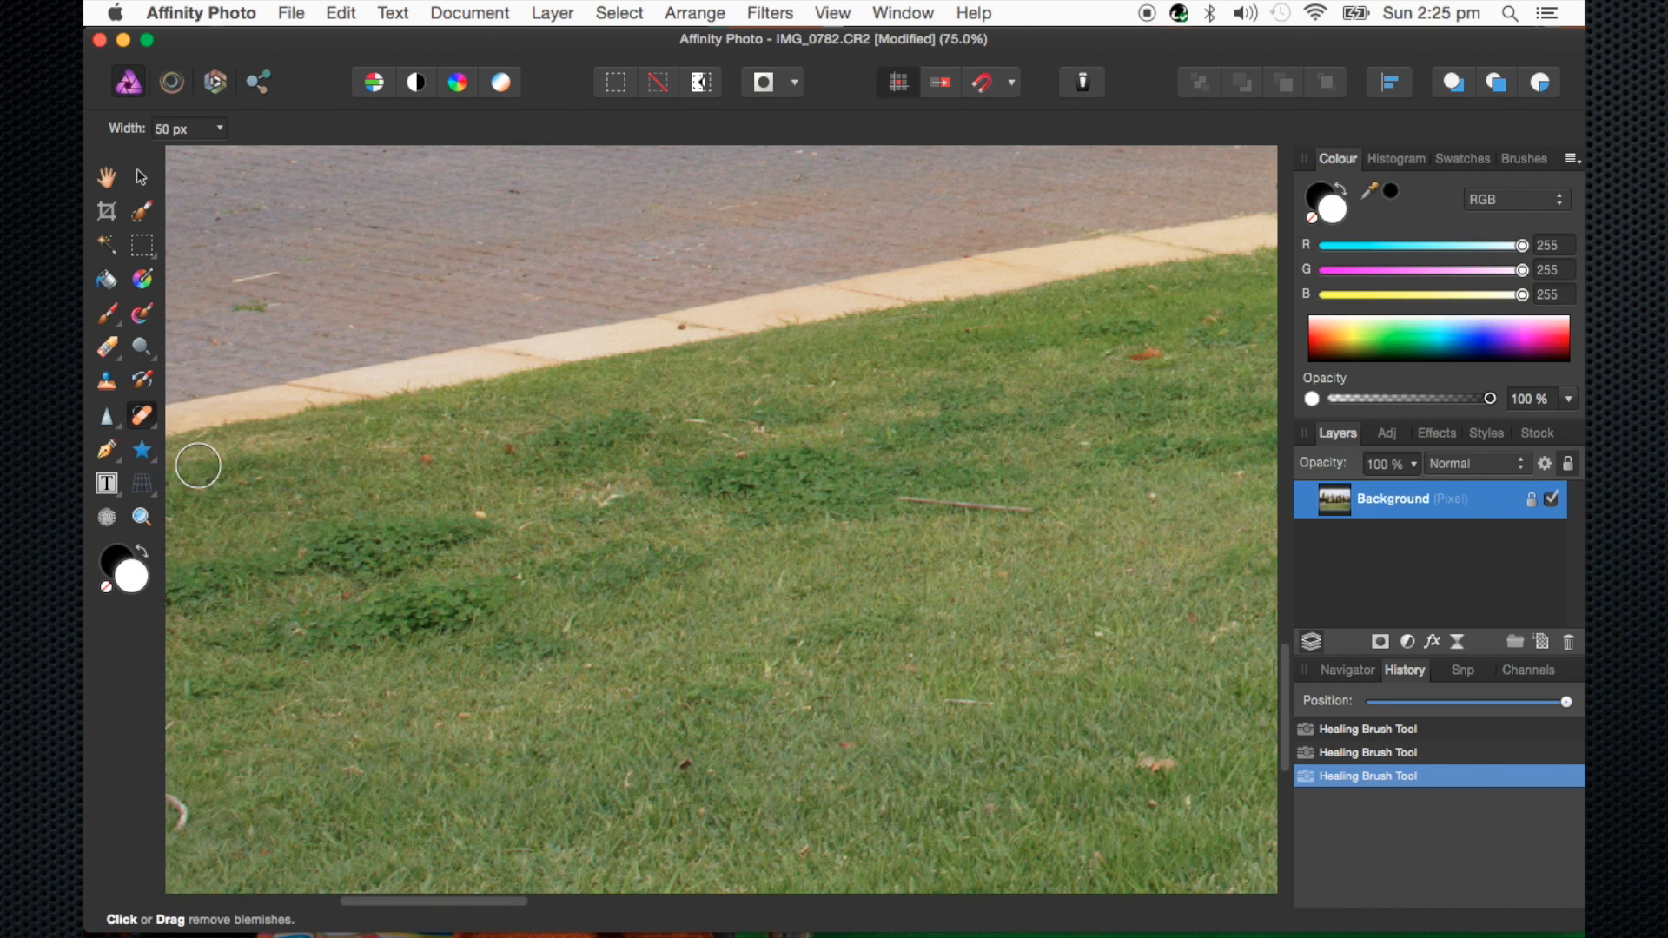
left_click(526, 189)
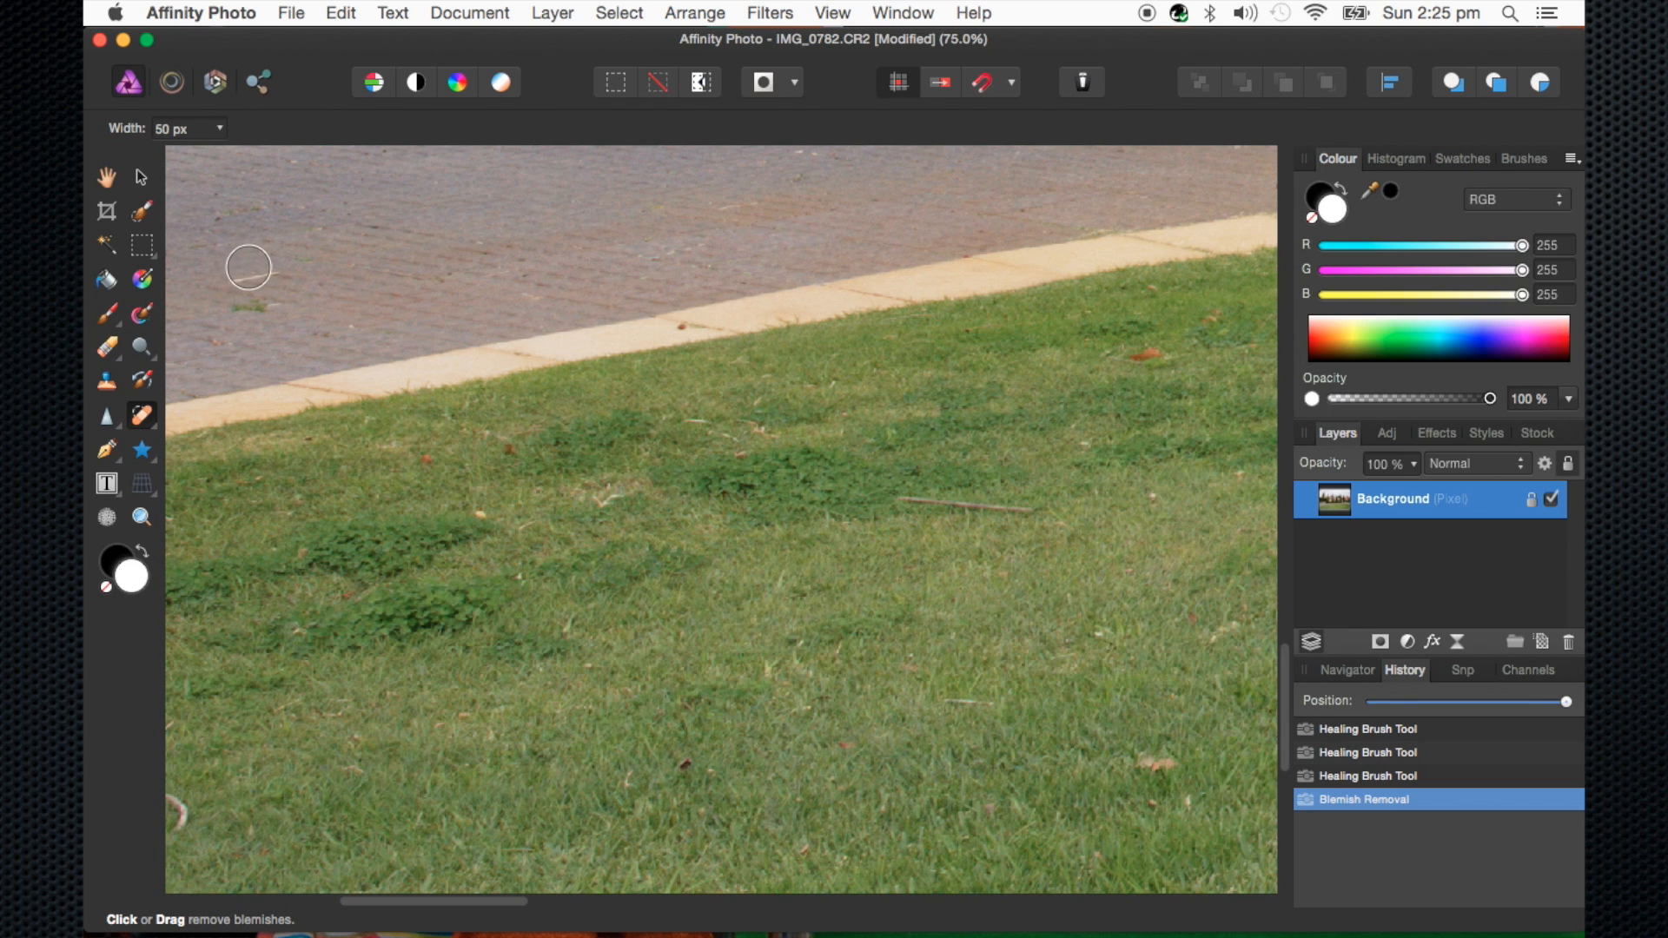
left_click(244, 306)
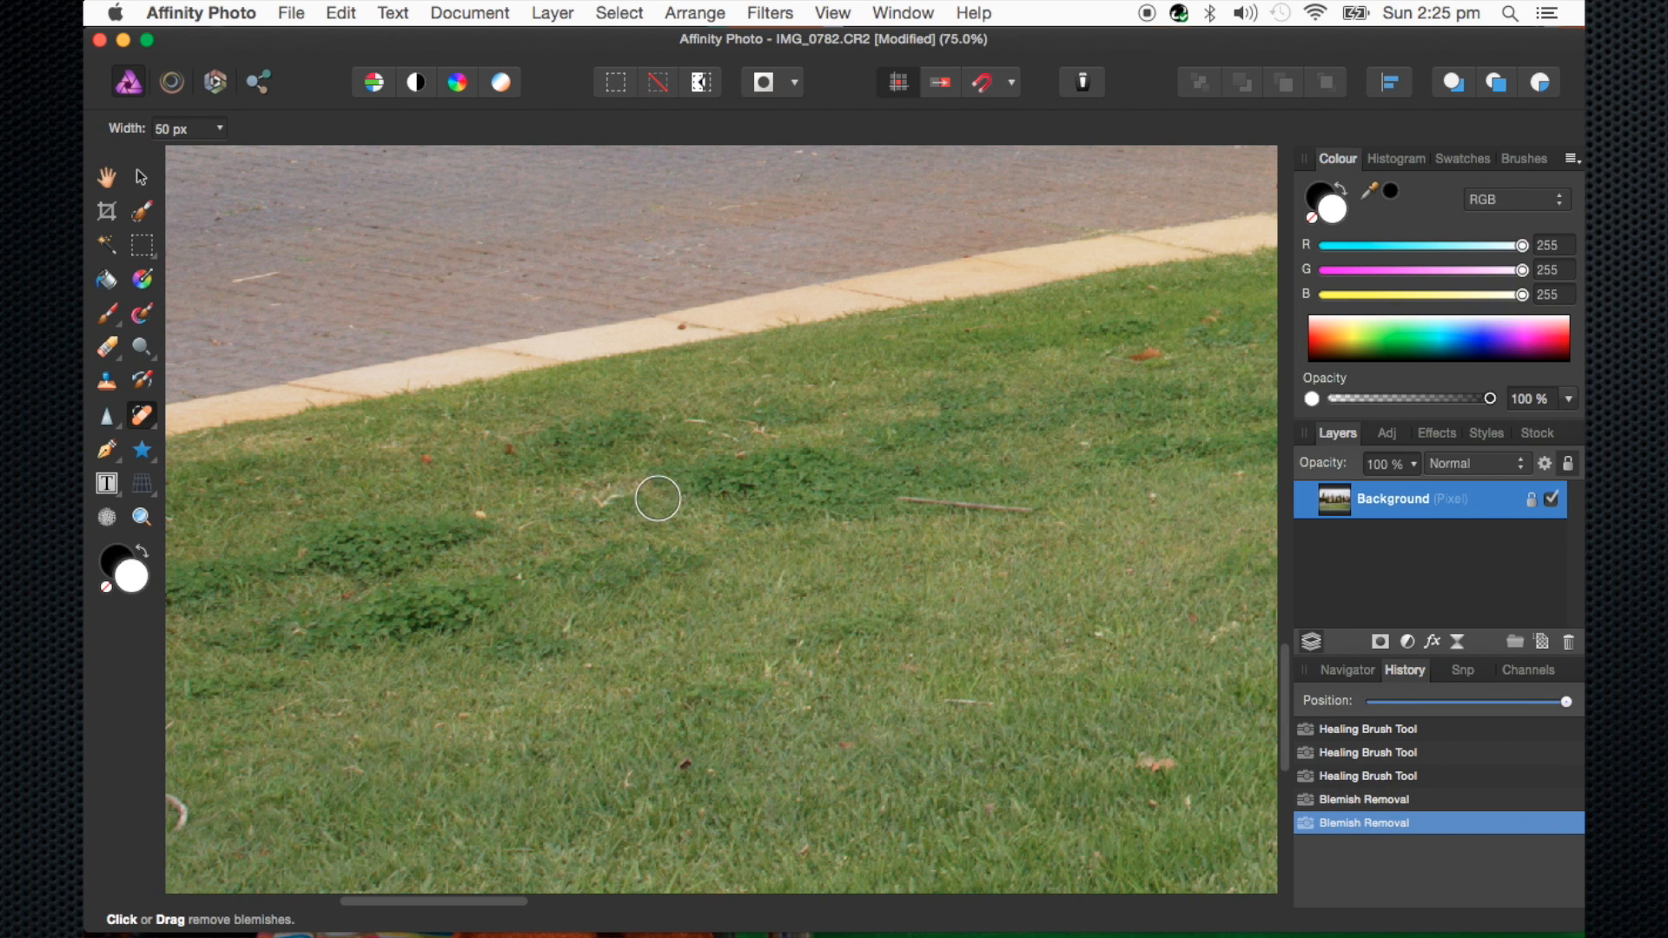
Remove the small pale twigs, the dark leaf and both ends of the long stick from the lawn with Blemish Removal
left_click(605, 500)
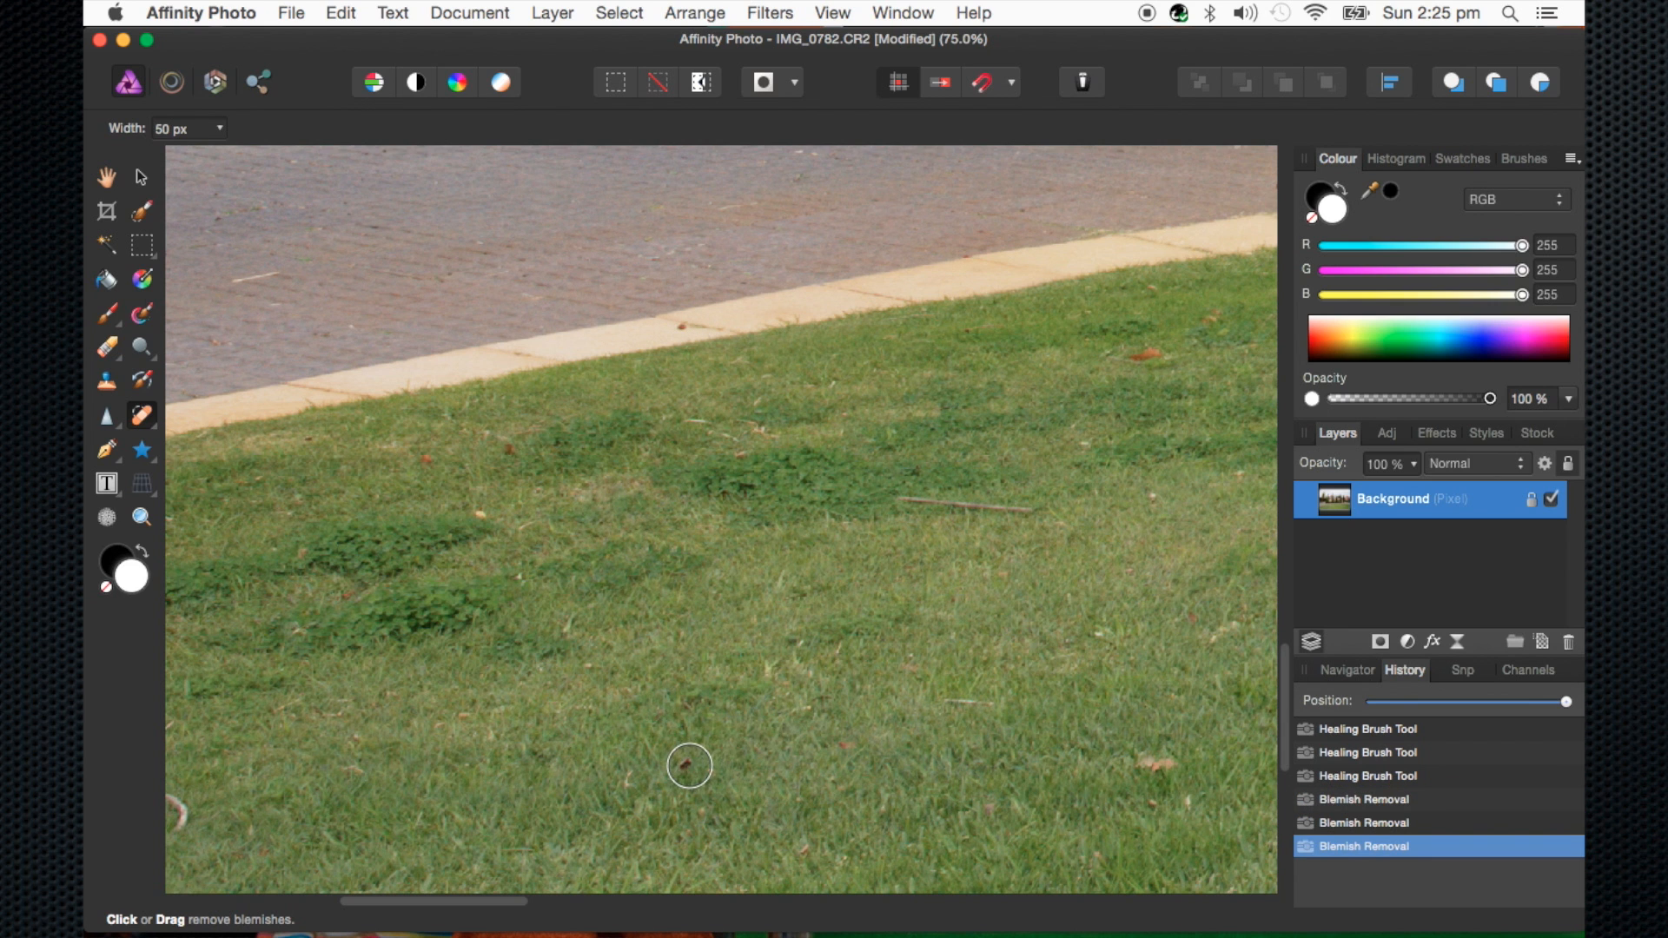
left_click(689, 766)
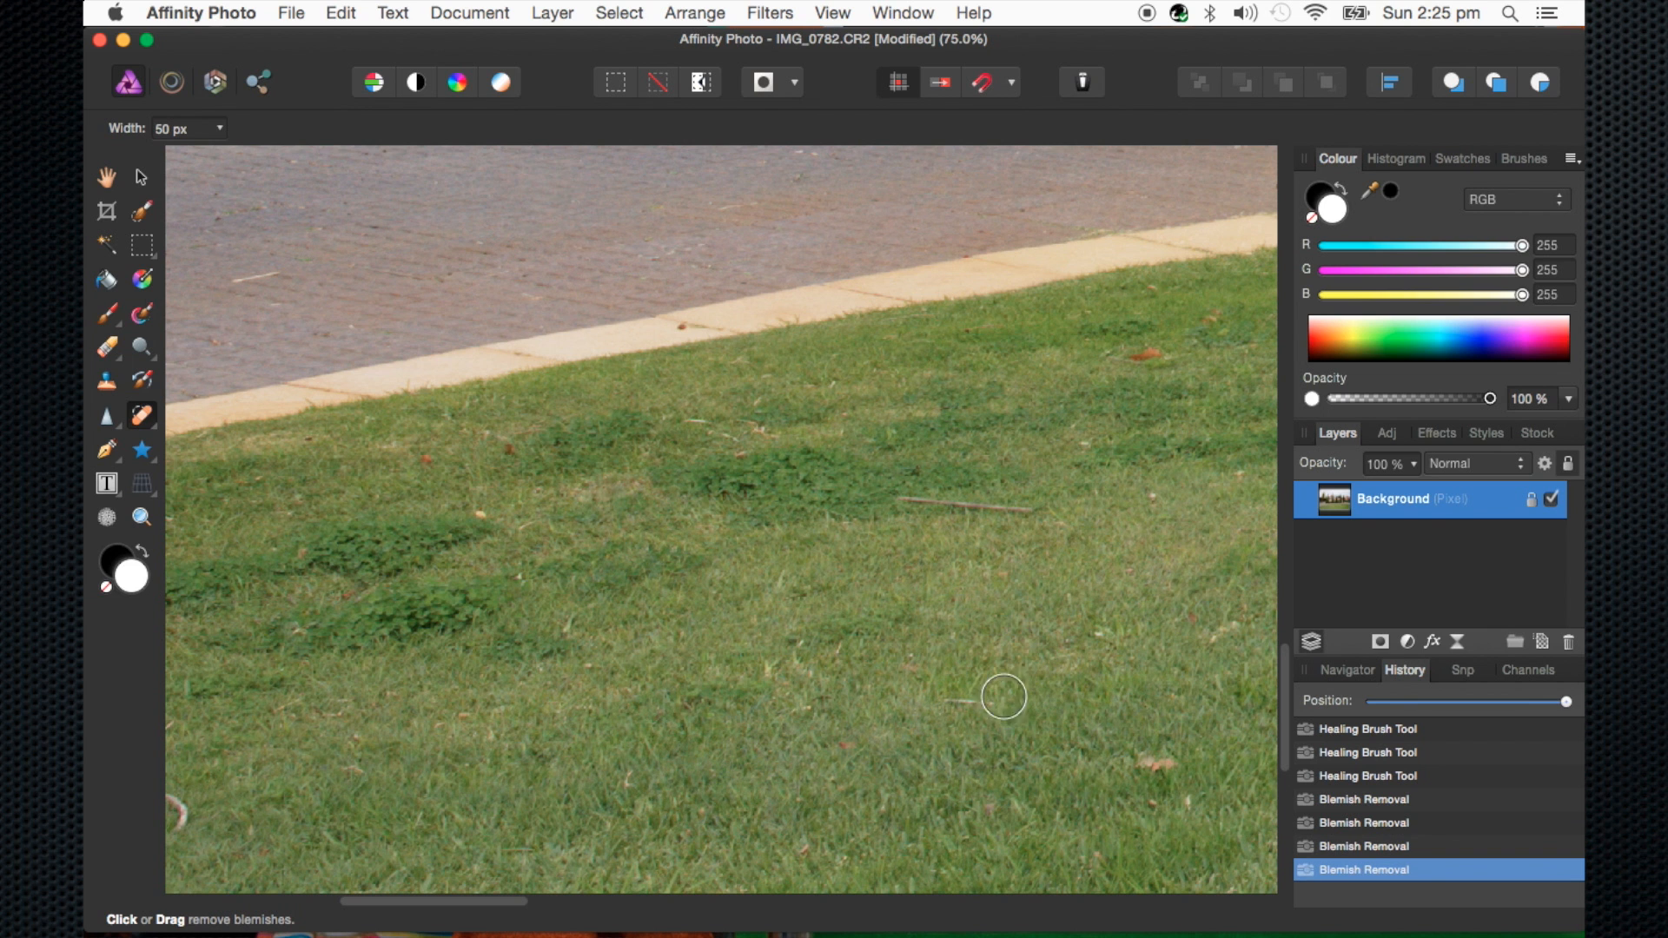
left_click(942, 697)
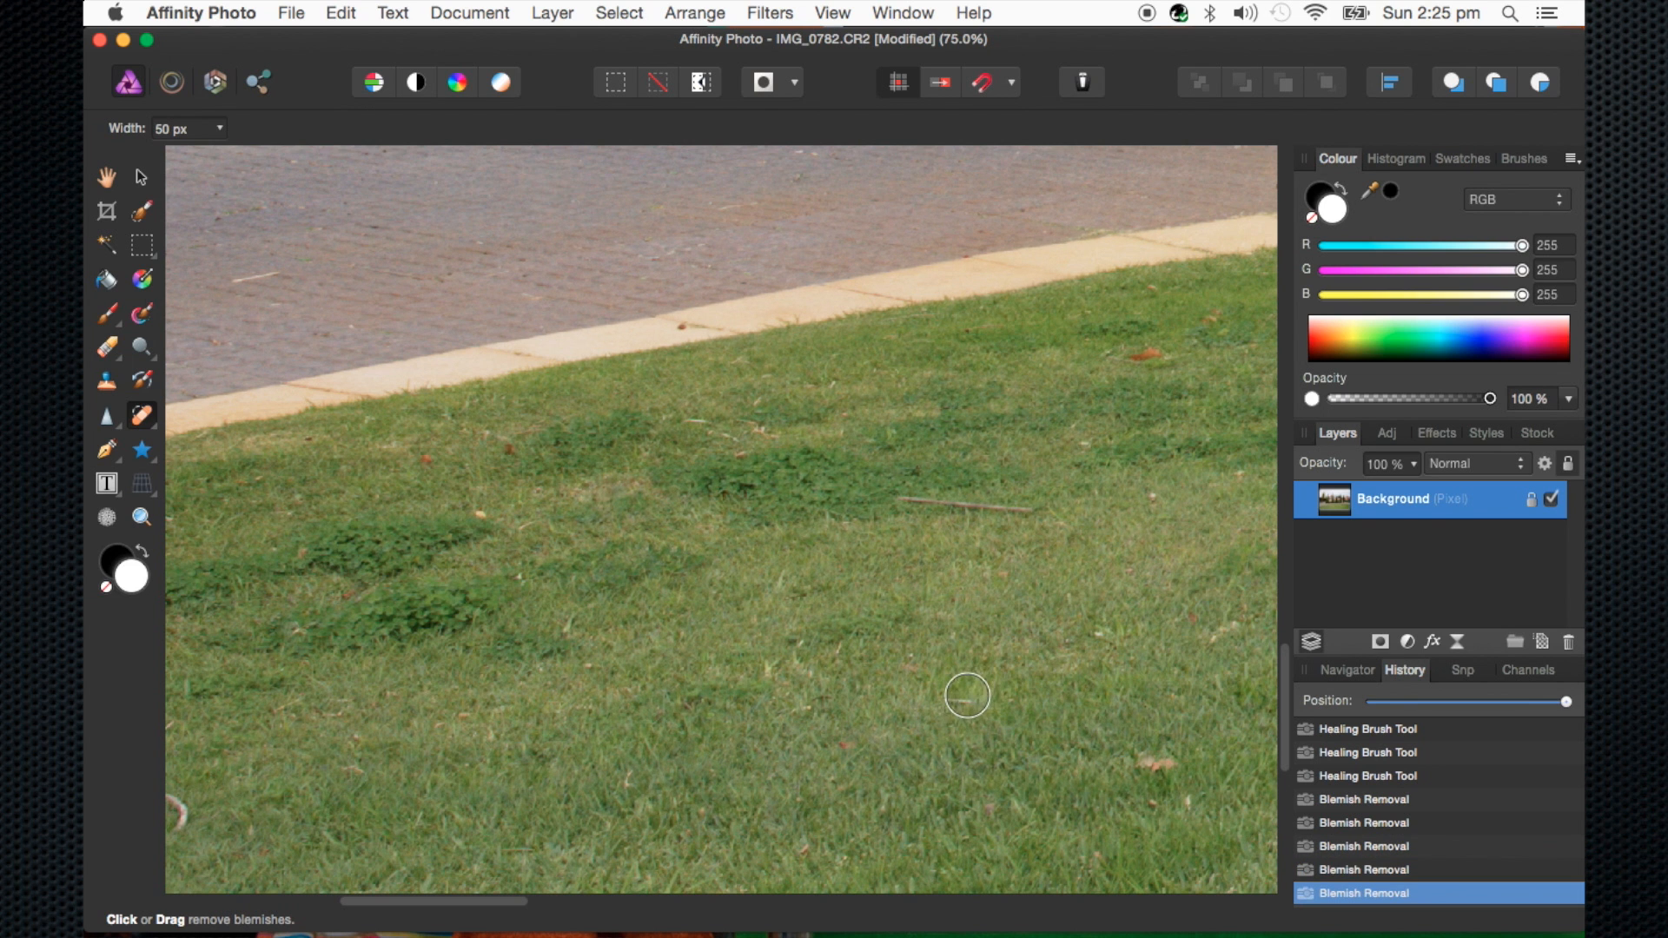
left_click(966, 693)
left_click(906, 499)
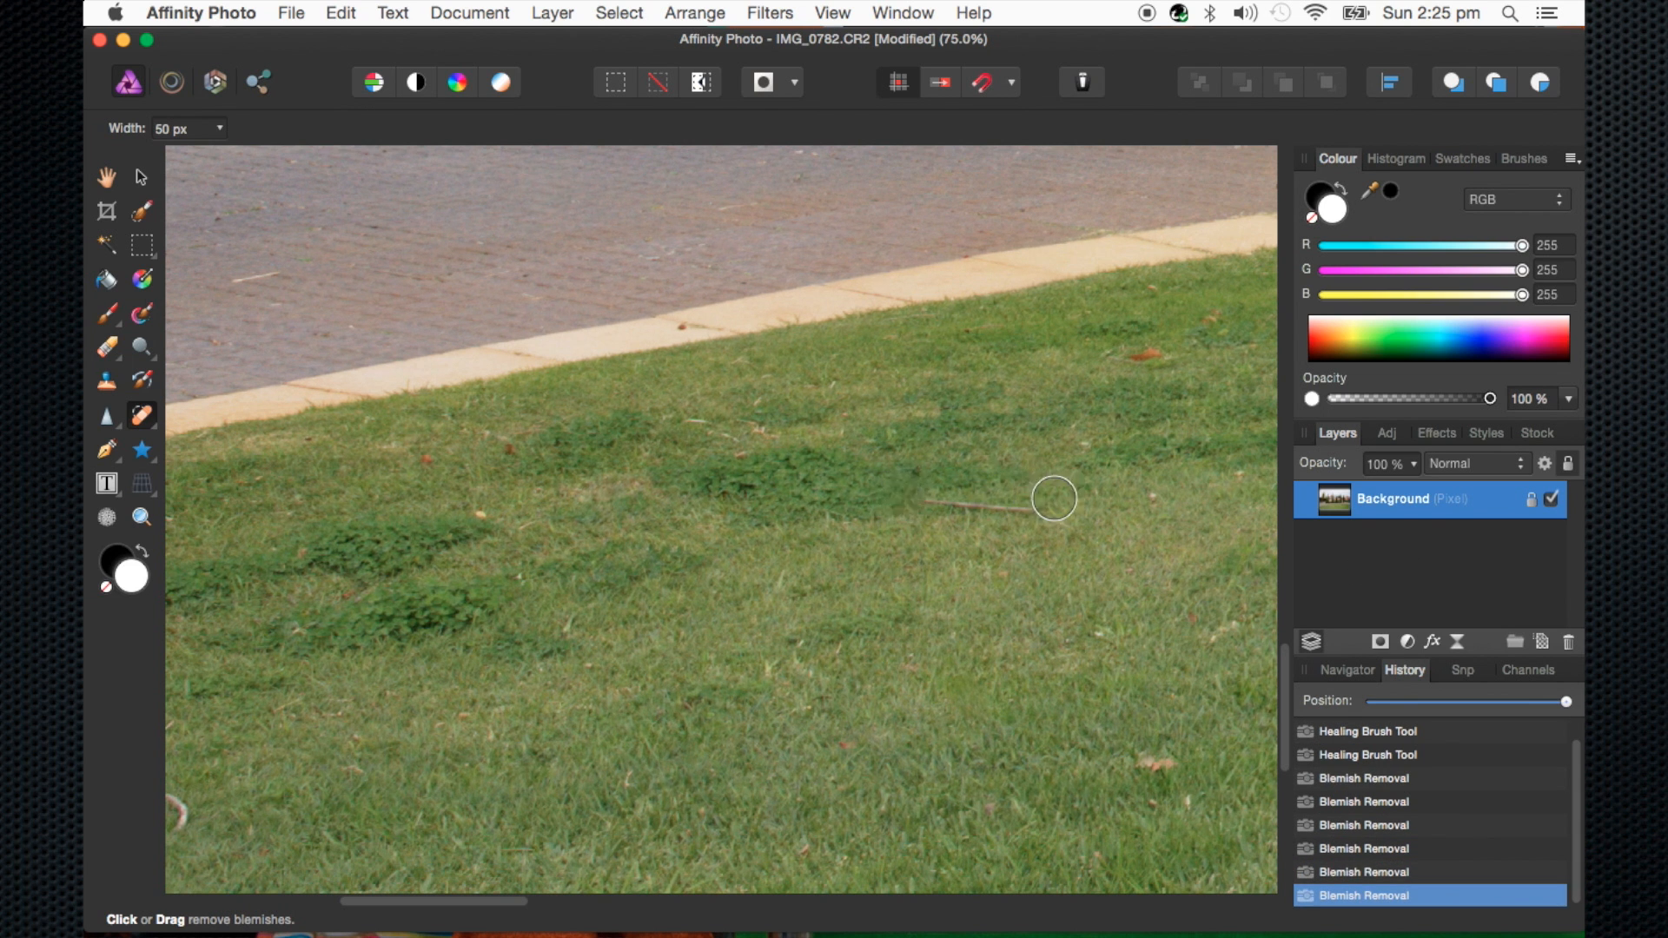
left_click(1013, 501)
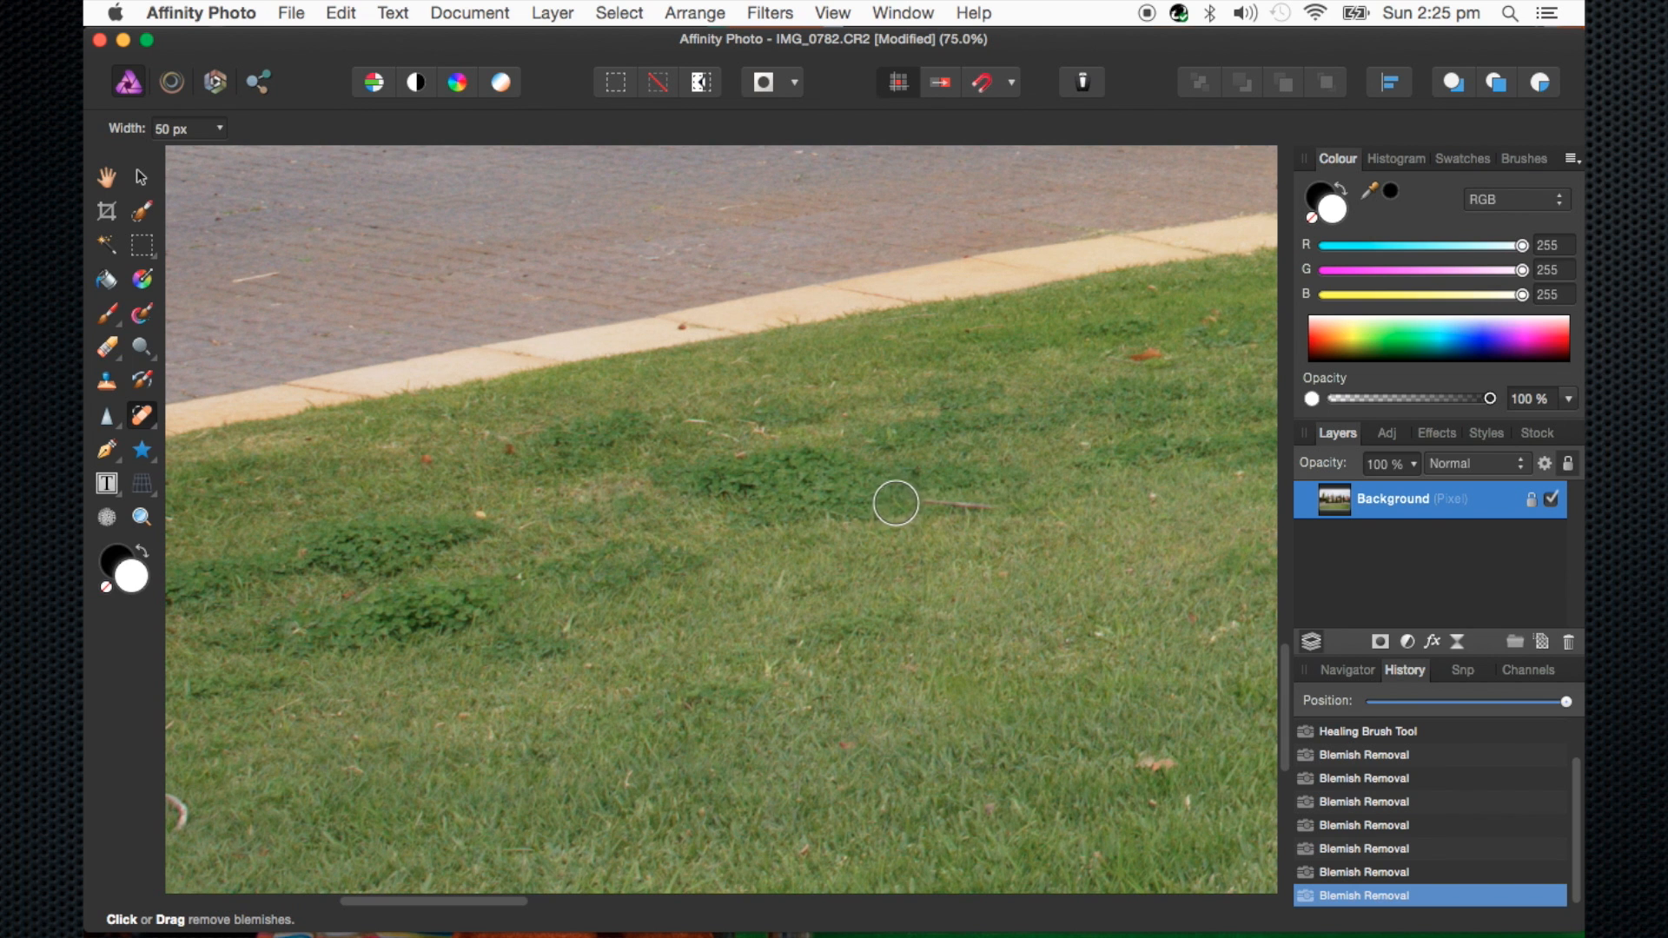
Try cloning nearby grass over the stick's remaining middle piece with the 64 px Clone Brush, and undo the stroke
key("j")
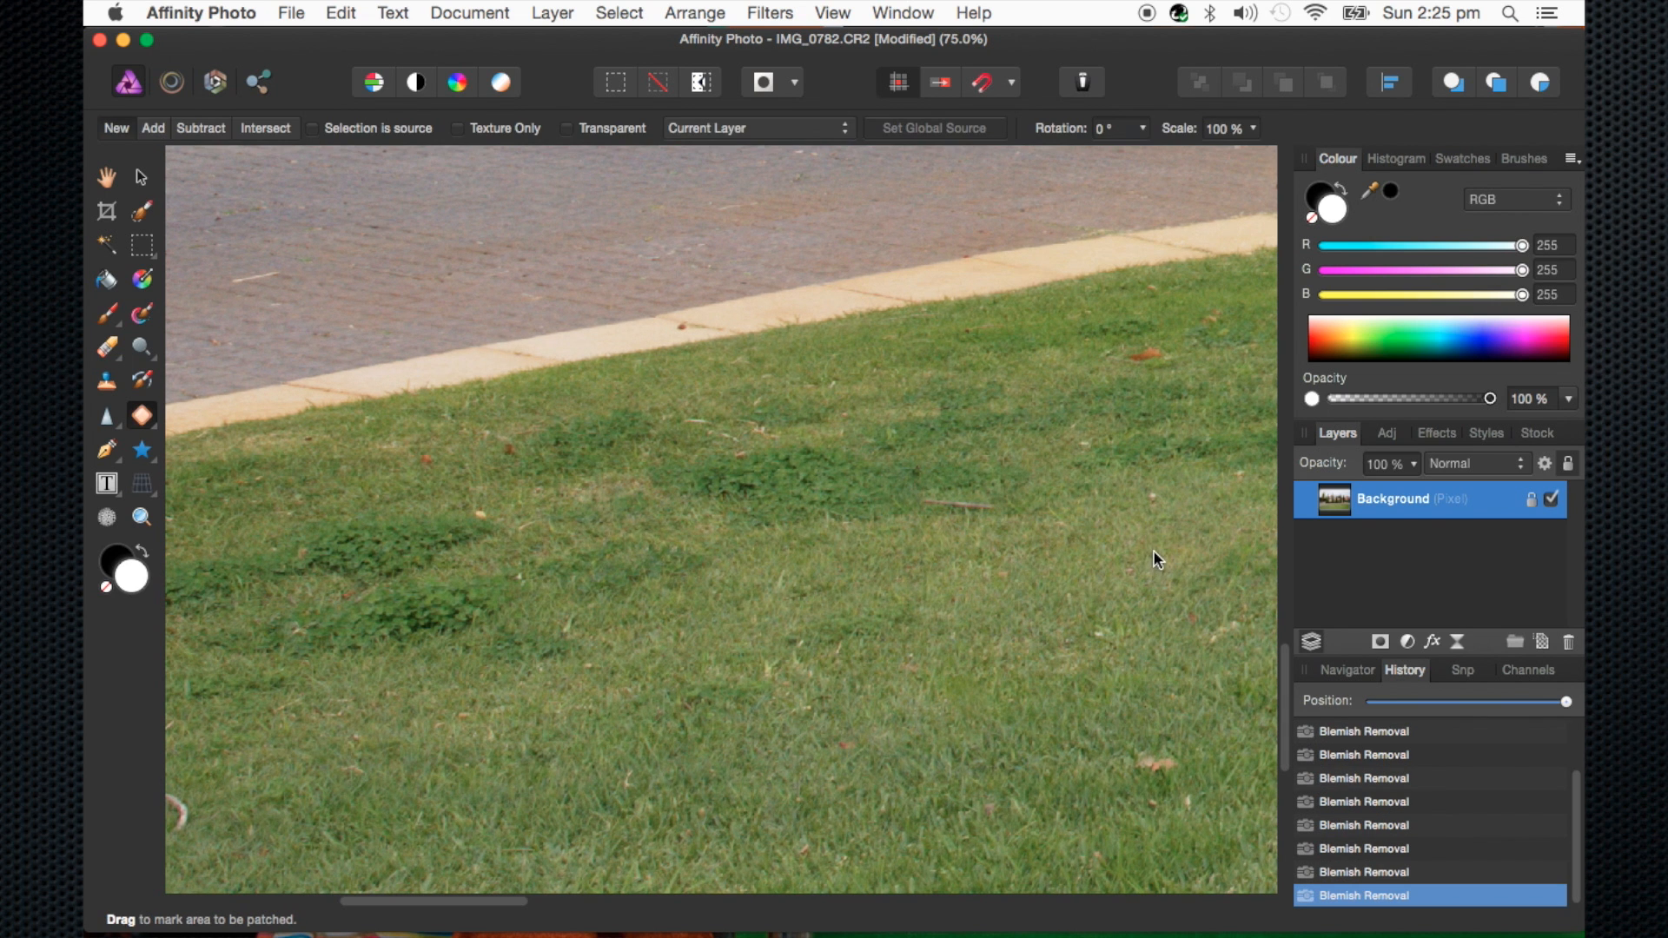
key("s")
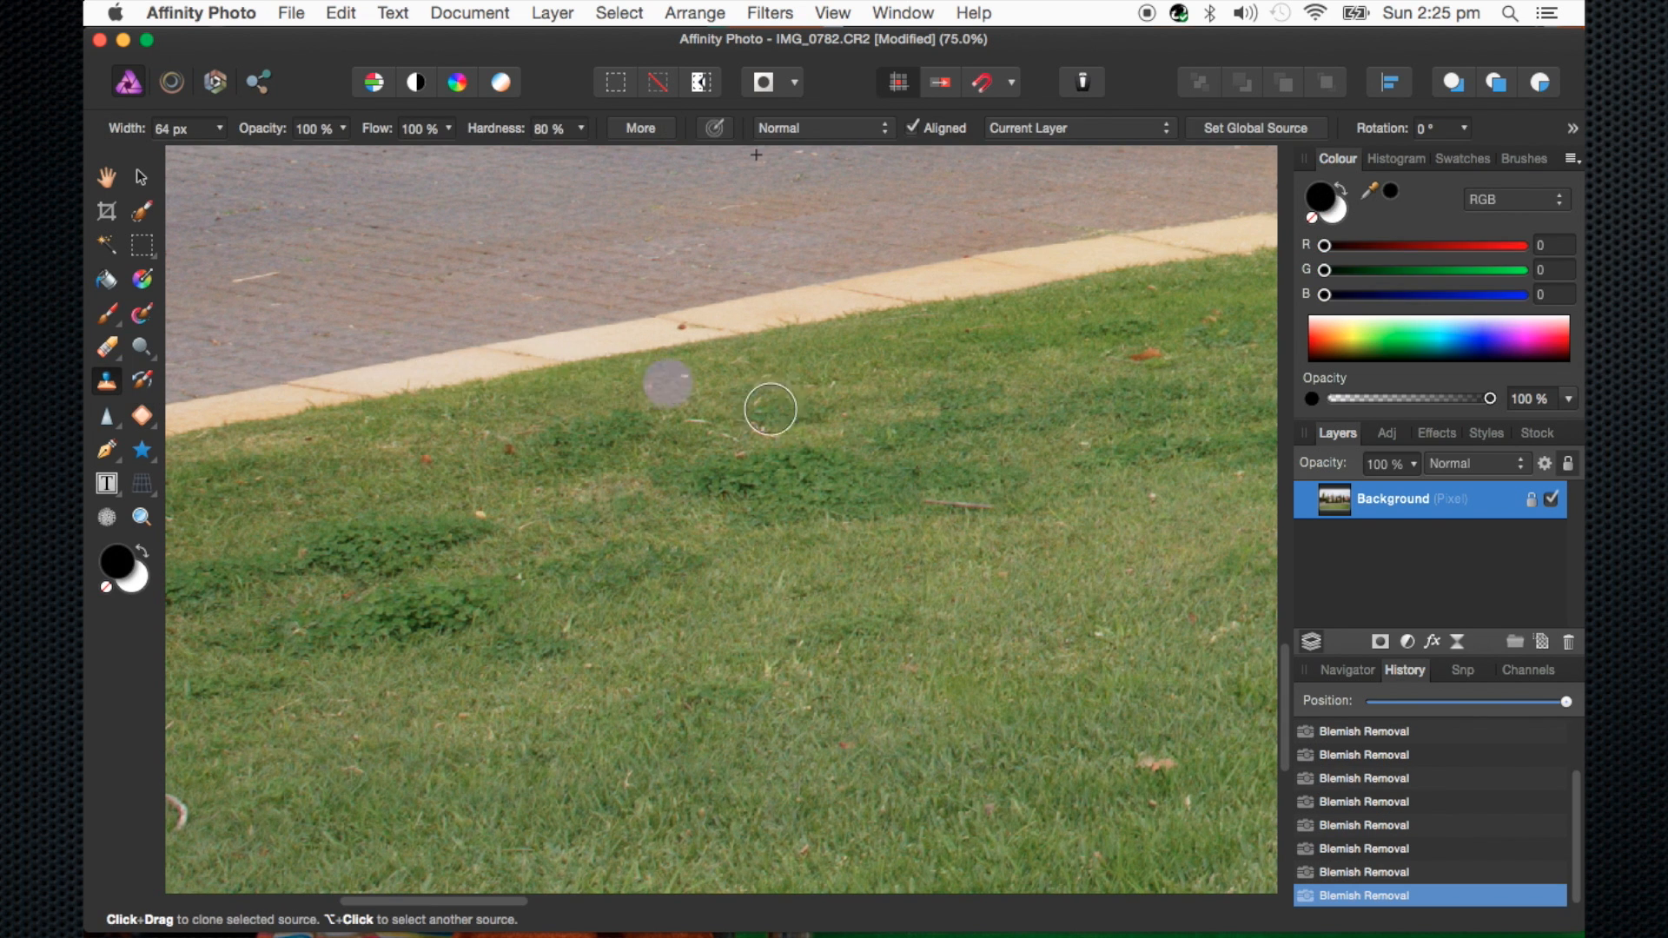
left_click(921, 545, "alt")
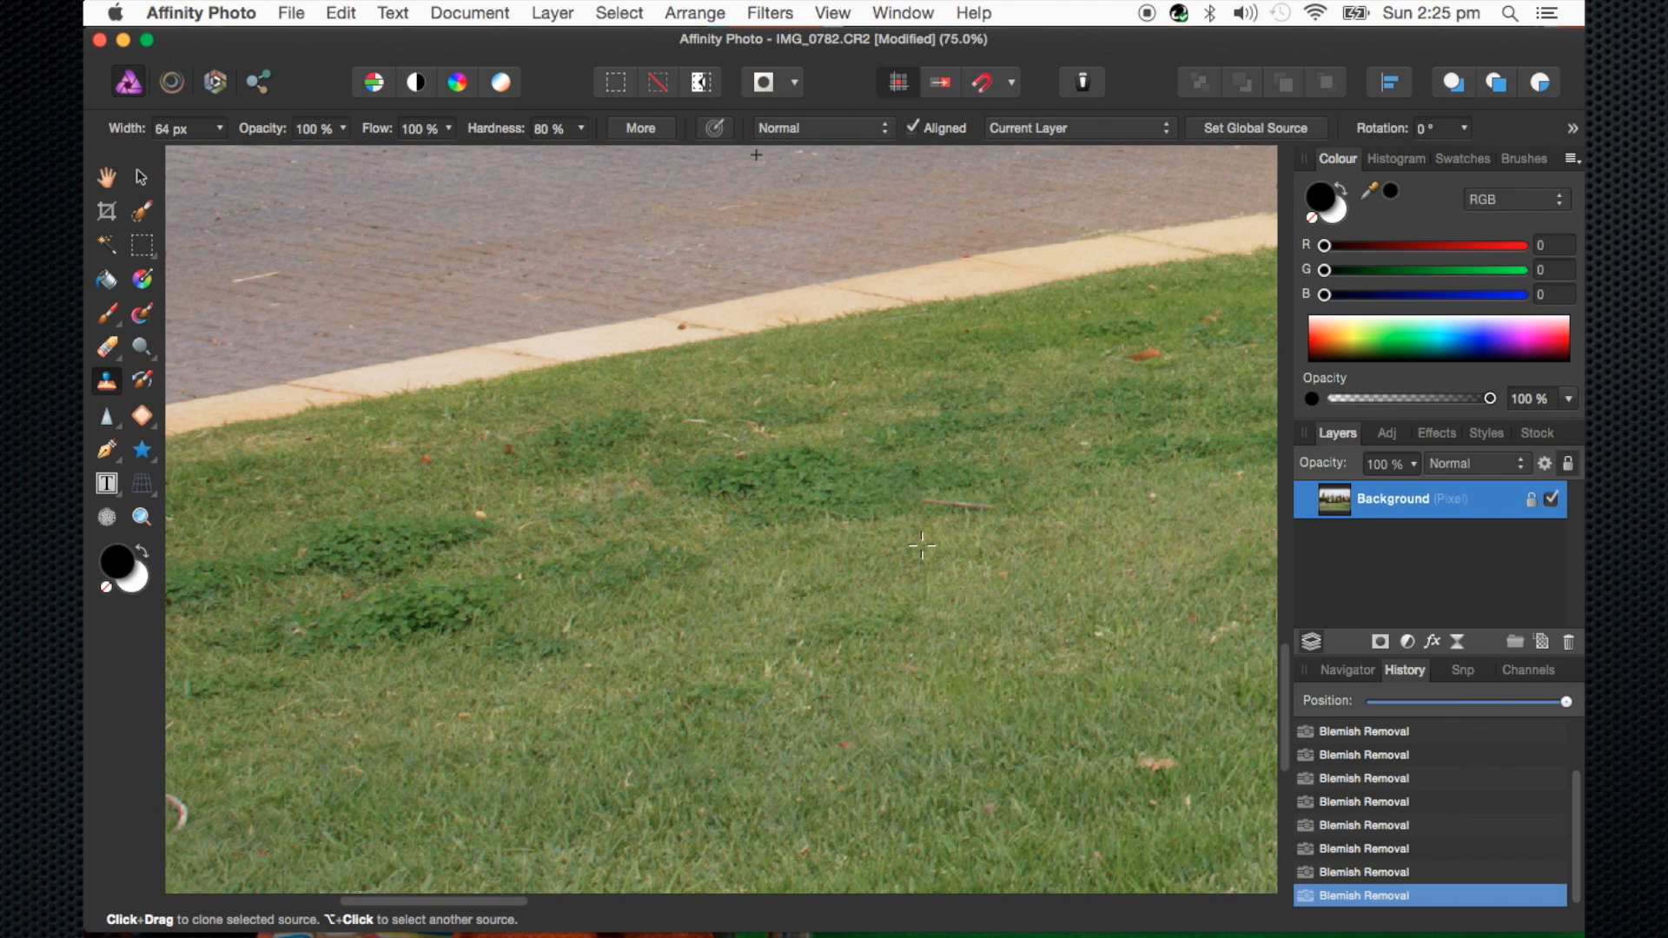
left_click_drag(937, 502, 982, 508)
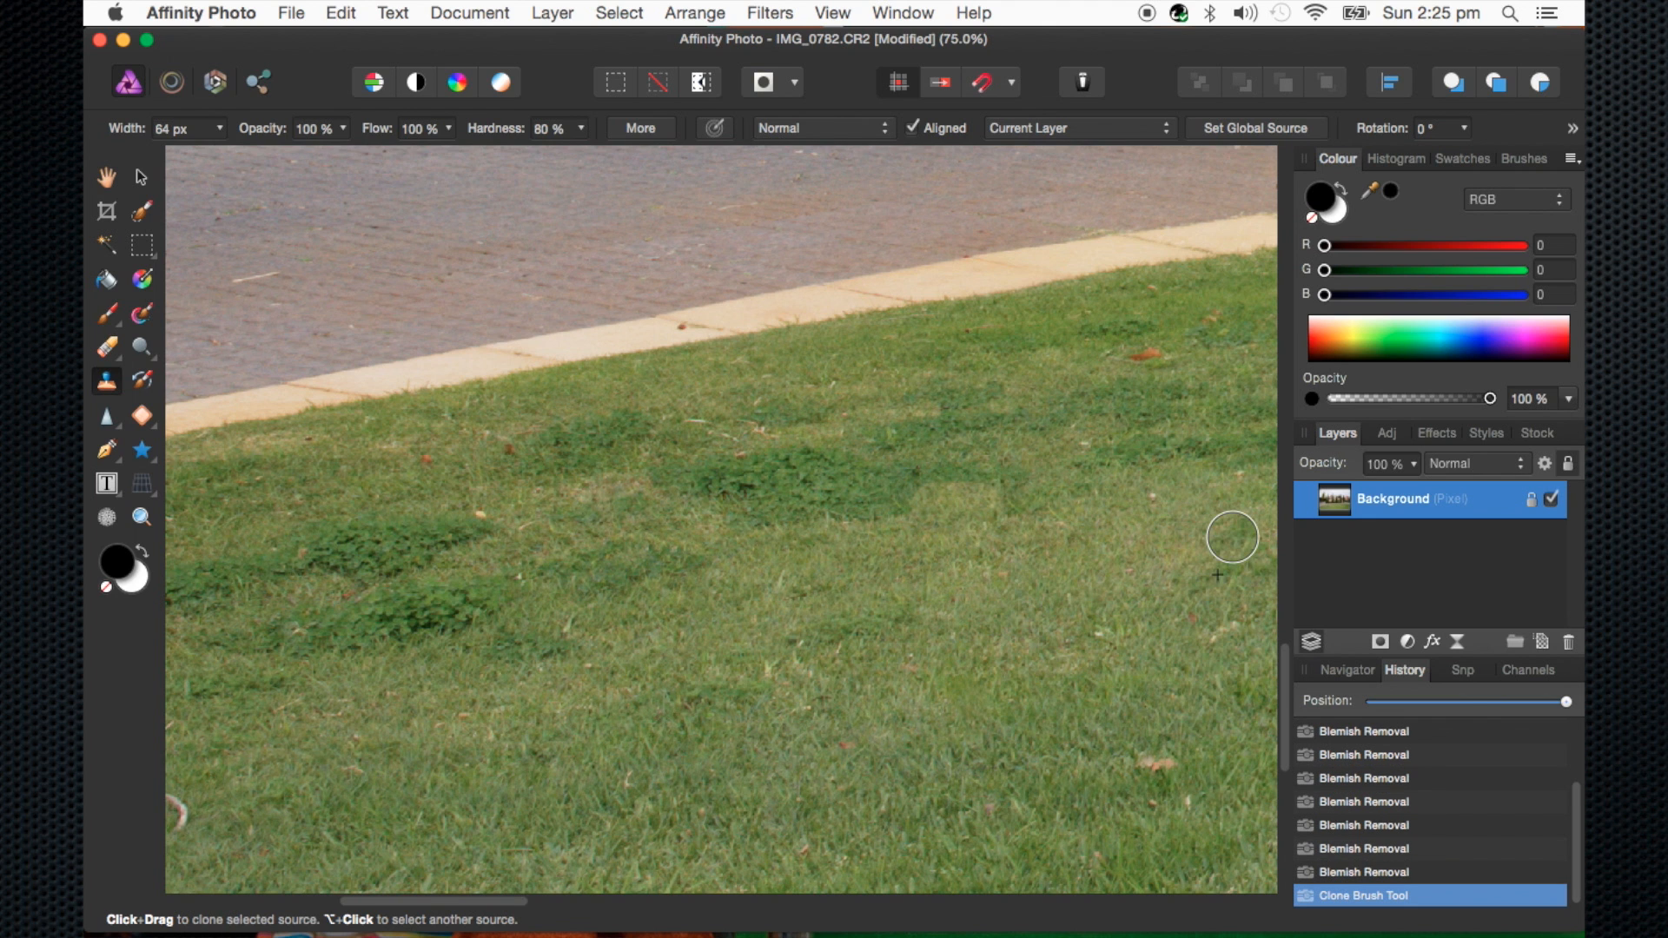
key("super+z")
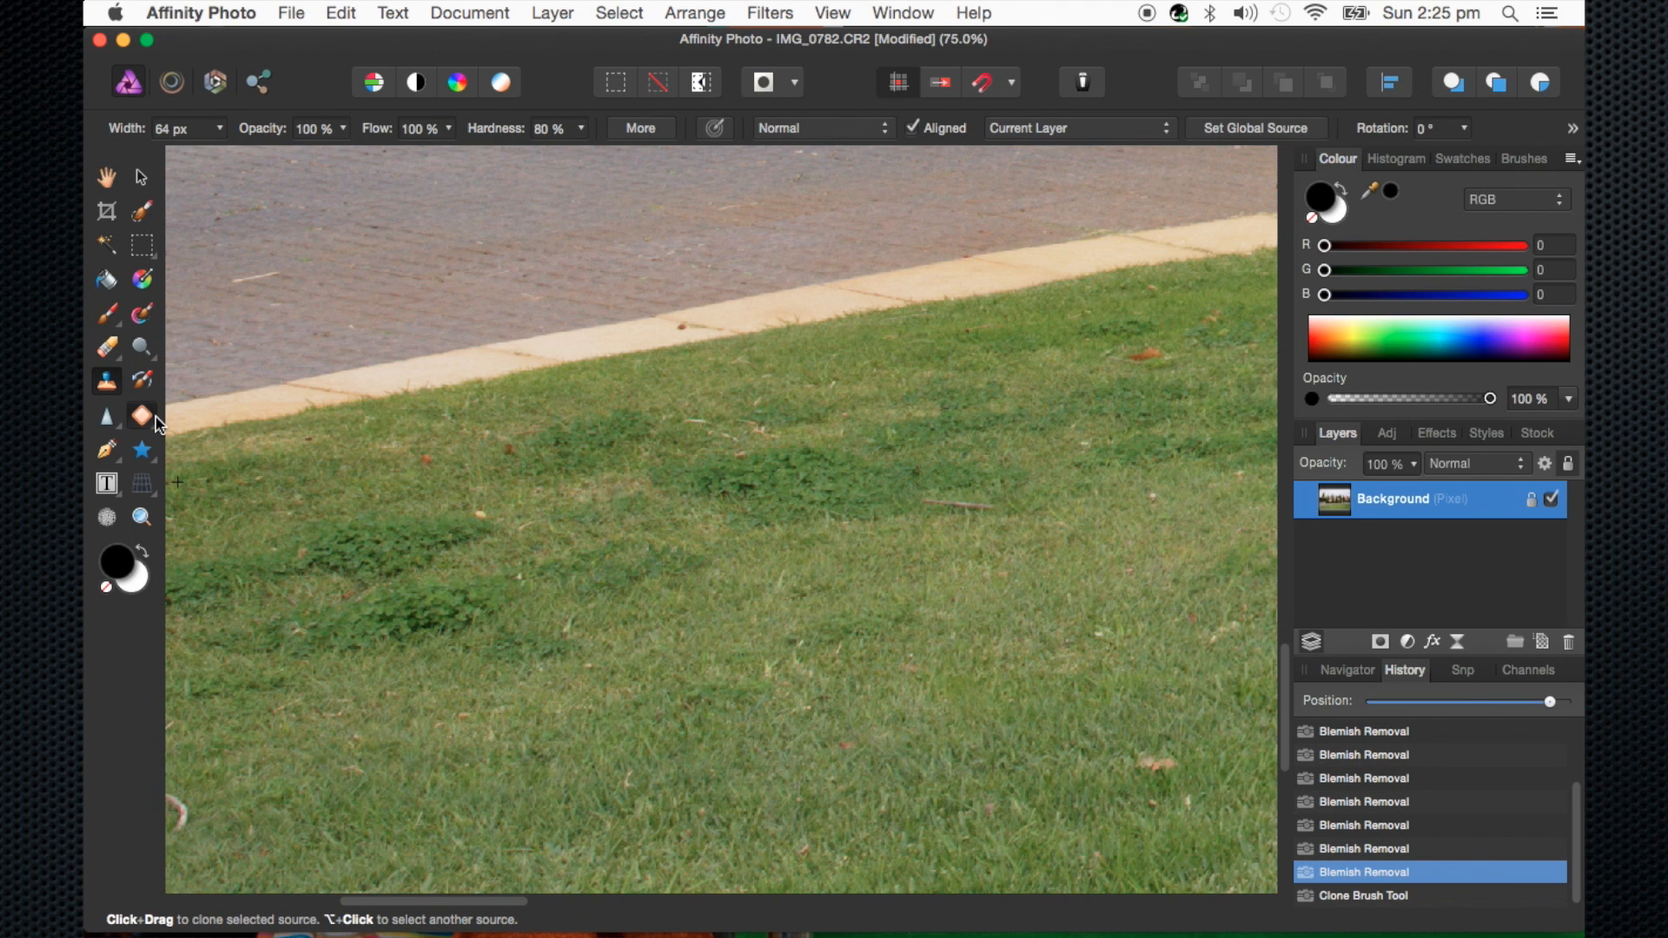
Paint out the stick's remaining middle piece on the lawn with the 64 px Inpainting Brush, and switch to the Healing Brush
left_click(156, 421)
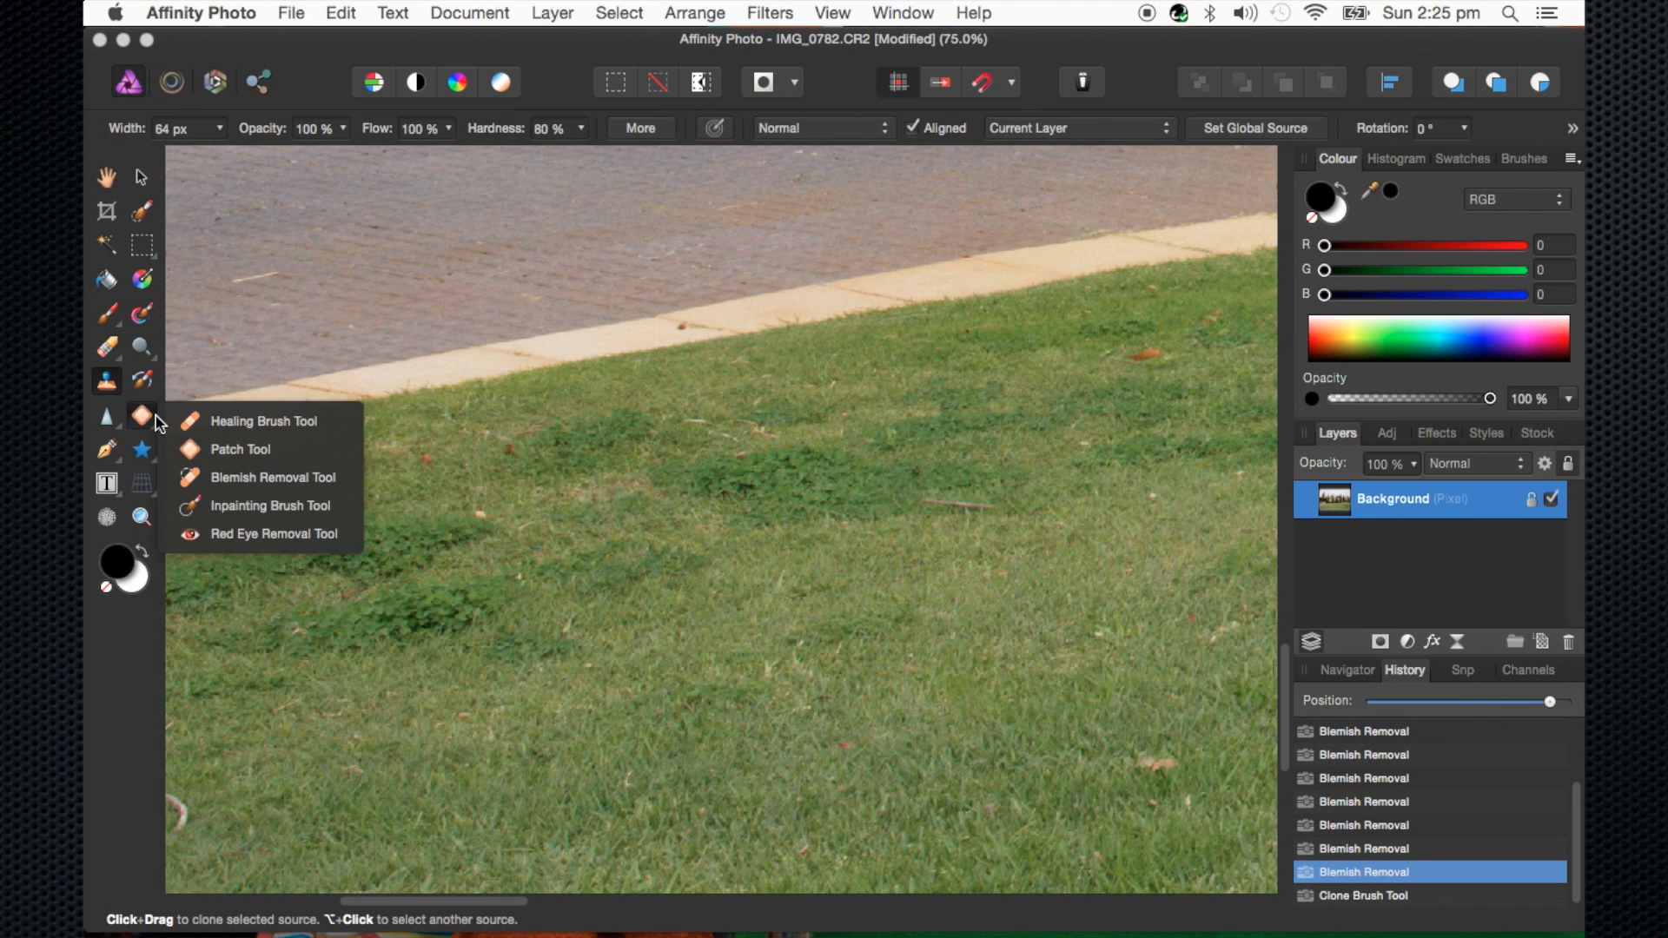
left_click(259, 507)
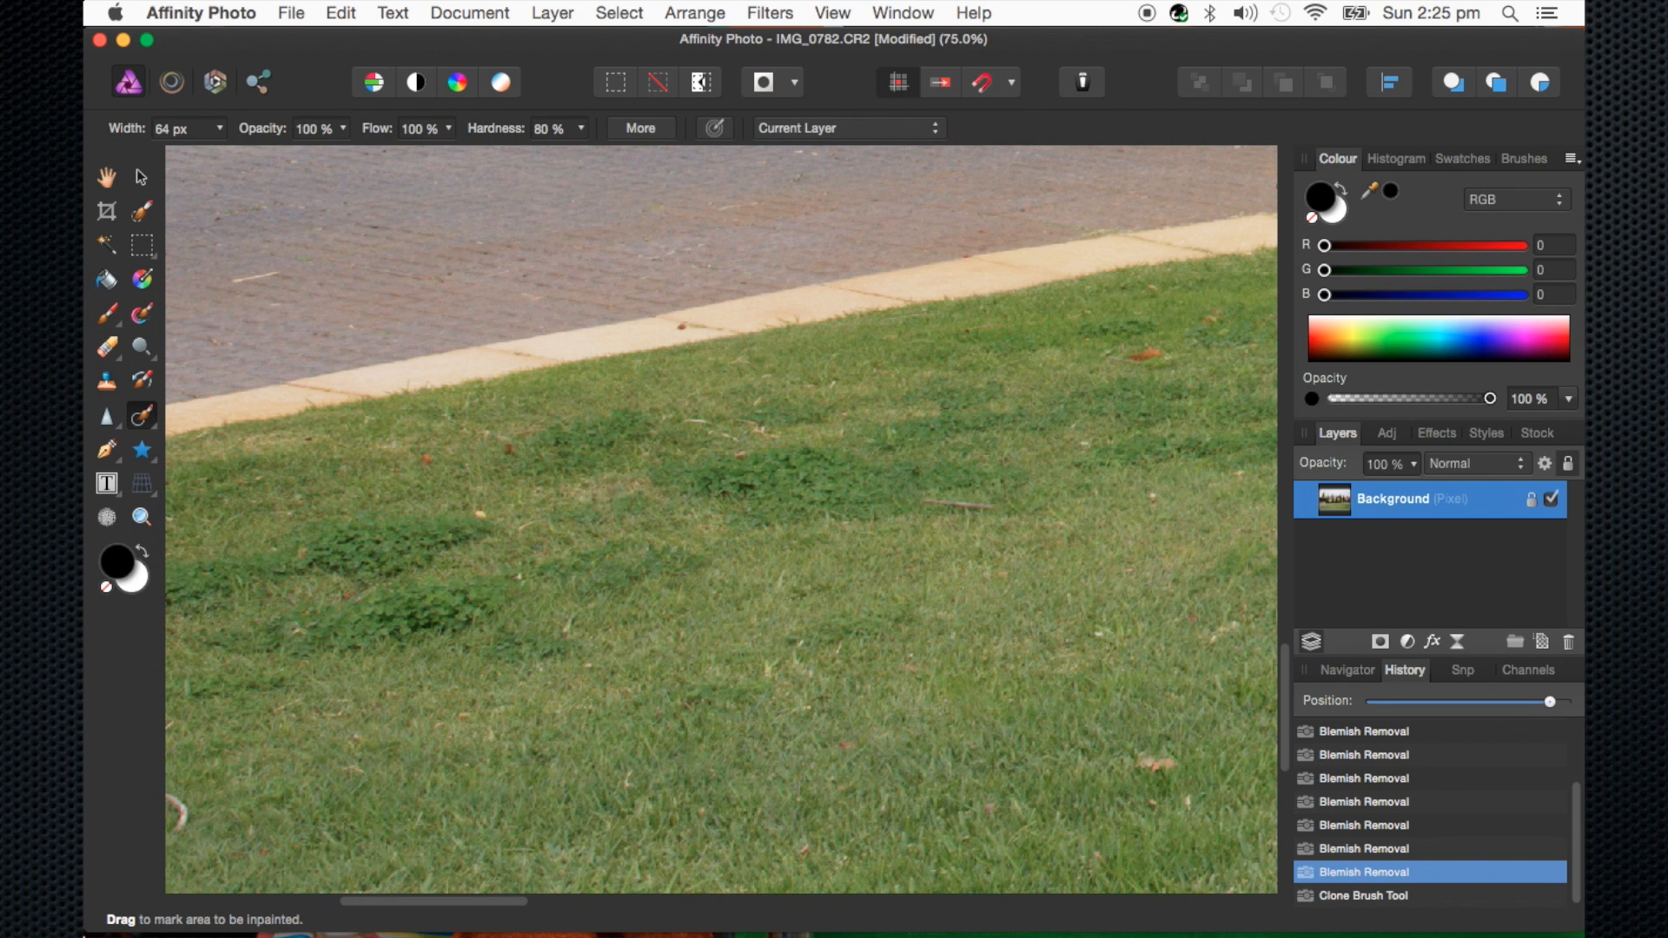
left_click(86, 928)
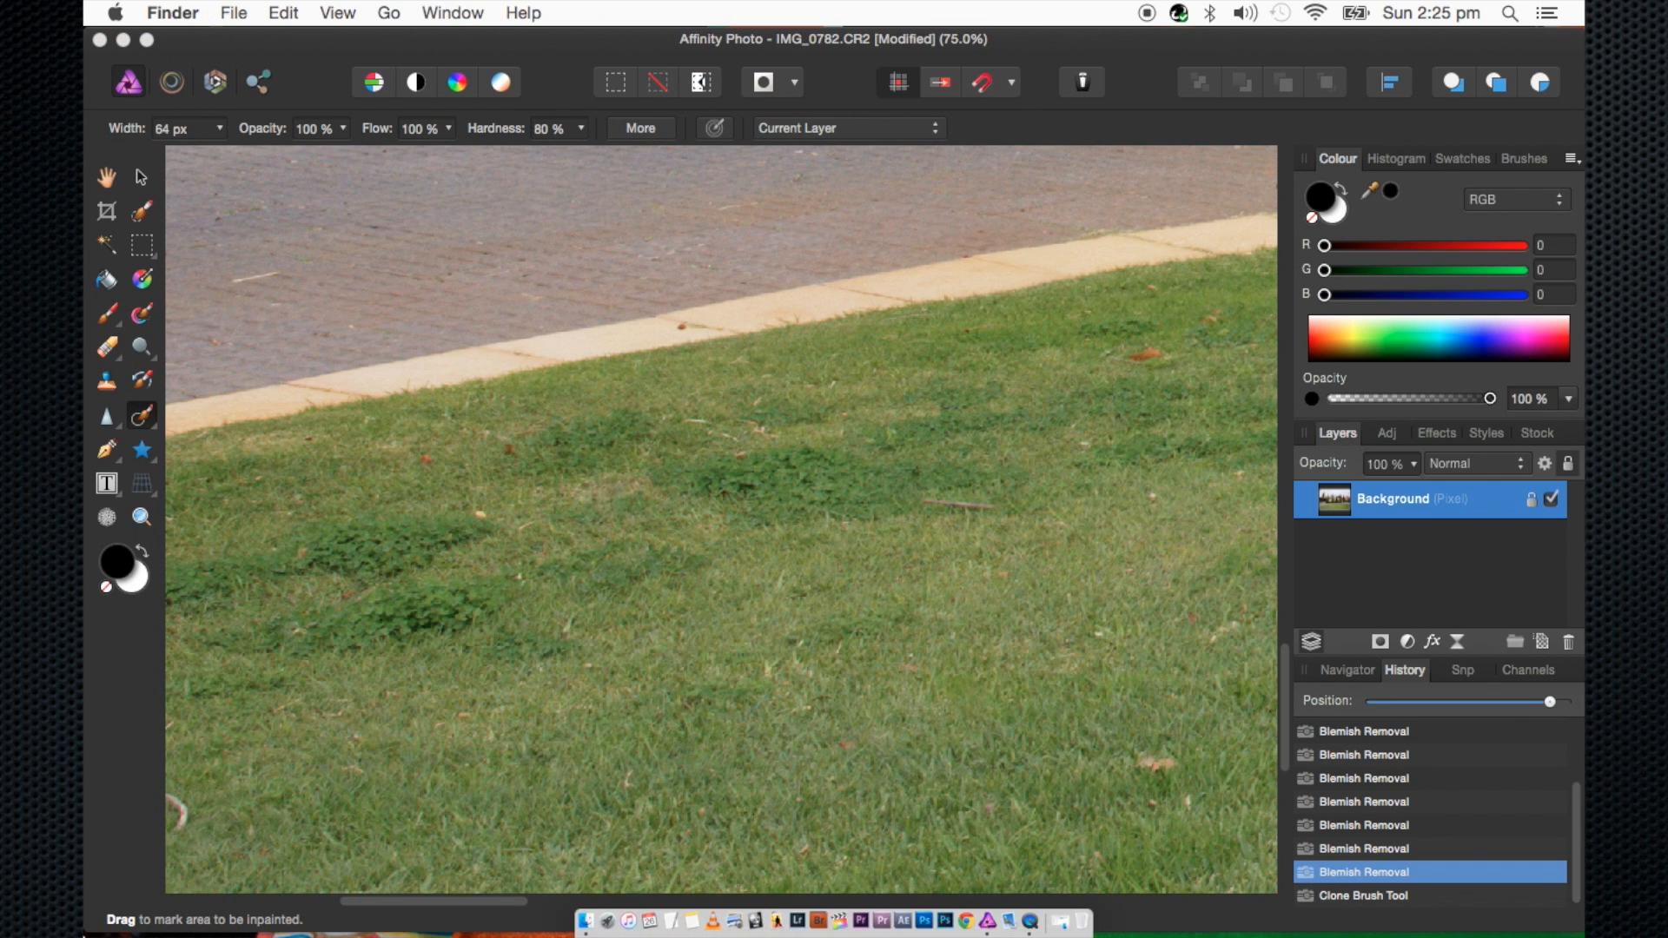
left_click(947, 499)
left_click_drag(900, 511, 989, 511)
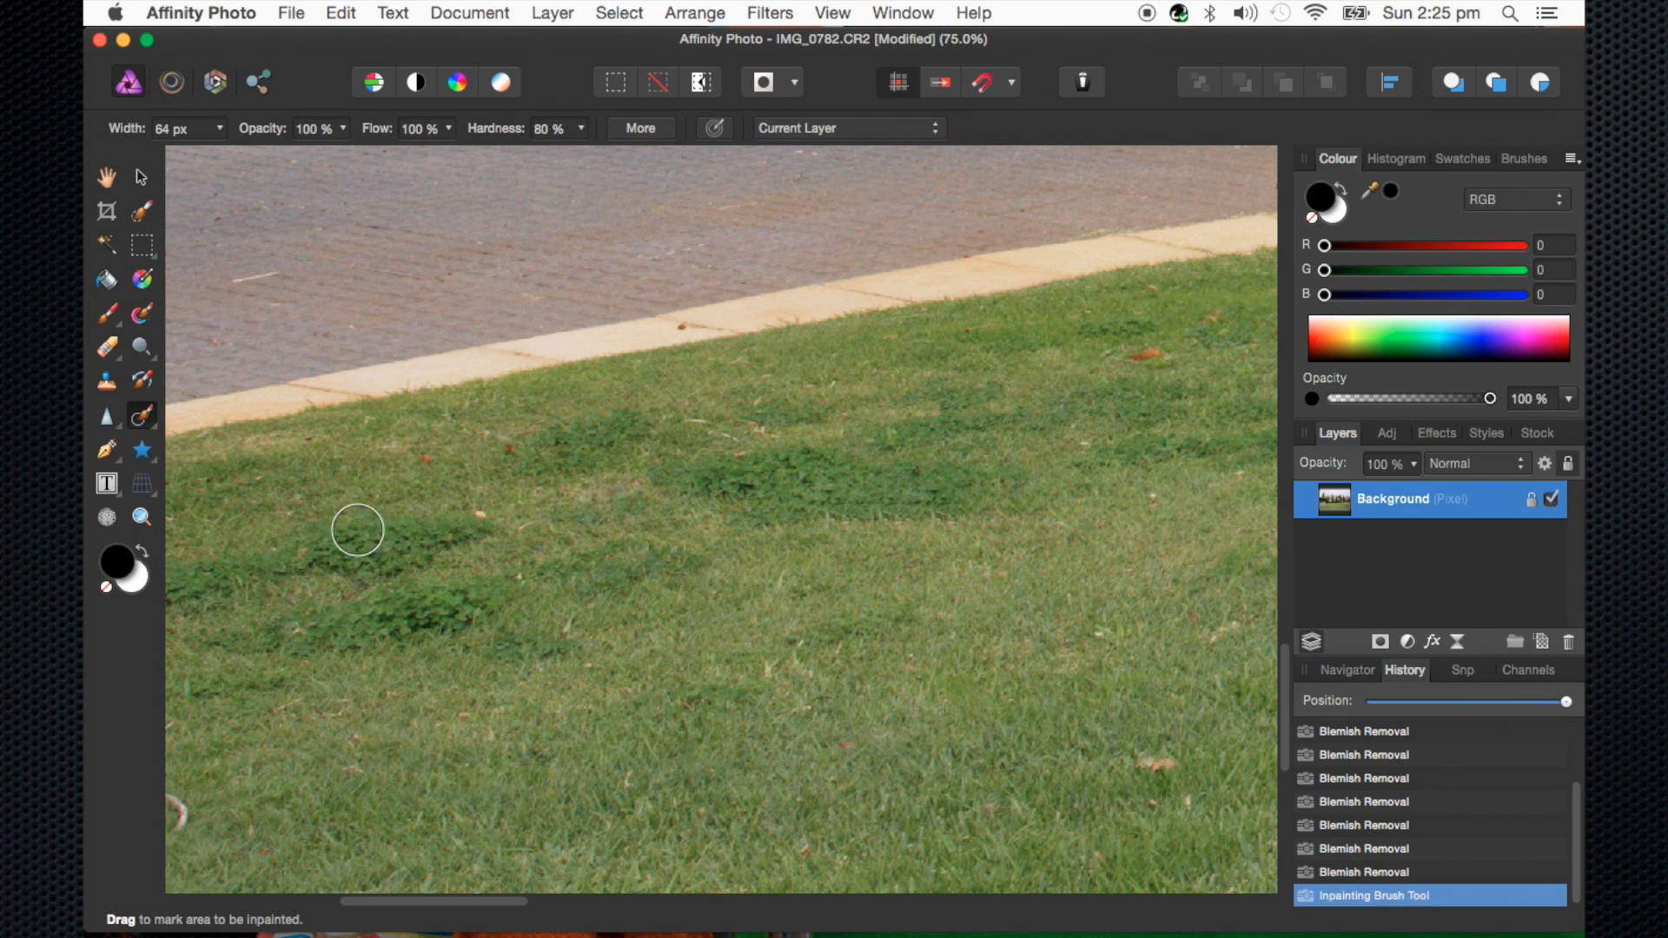
left_click(857, 523)
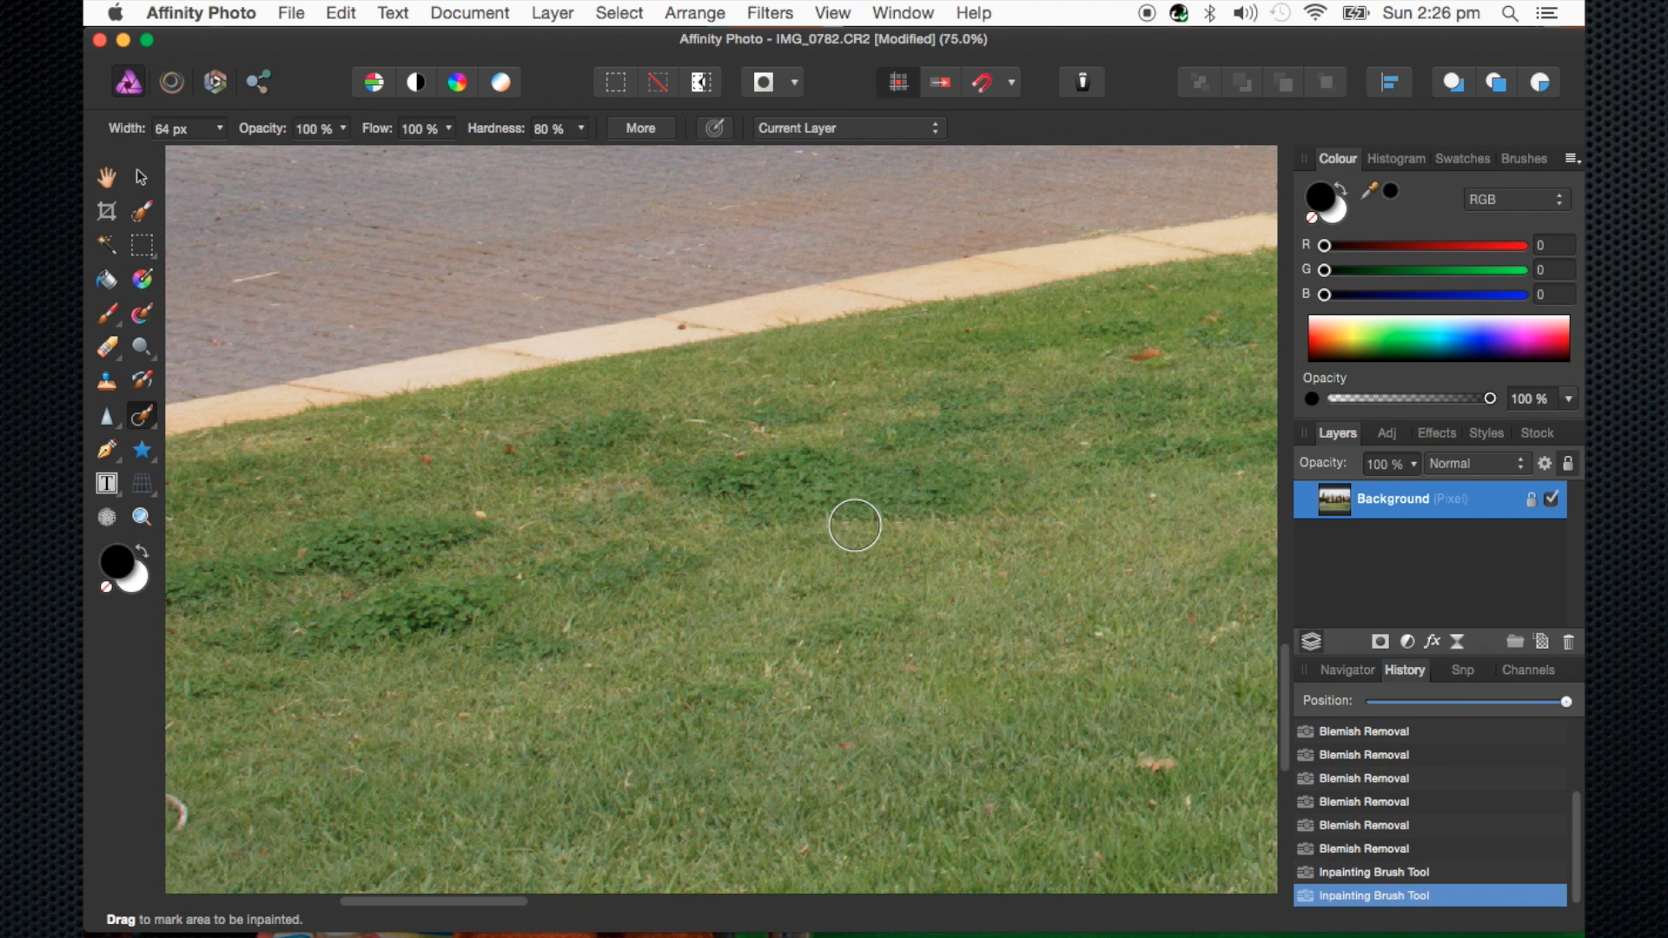
left_click(156, 425)
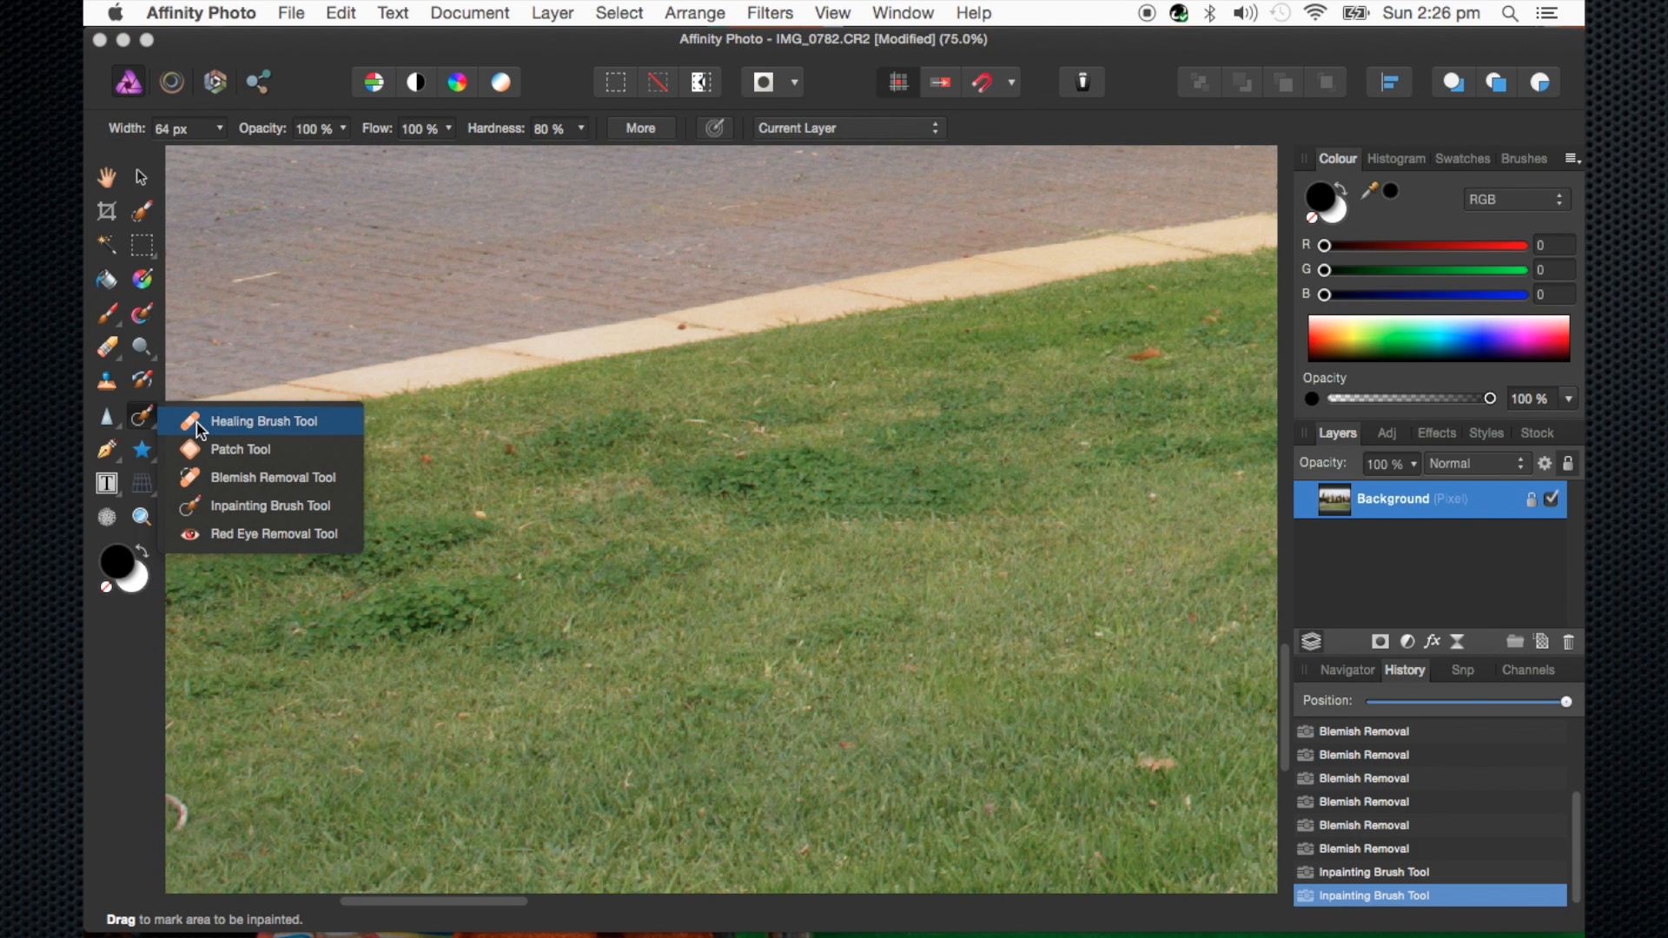
left_click(252, 422)
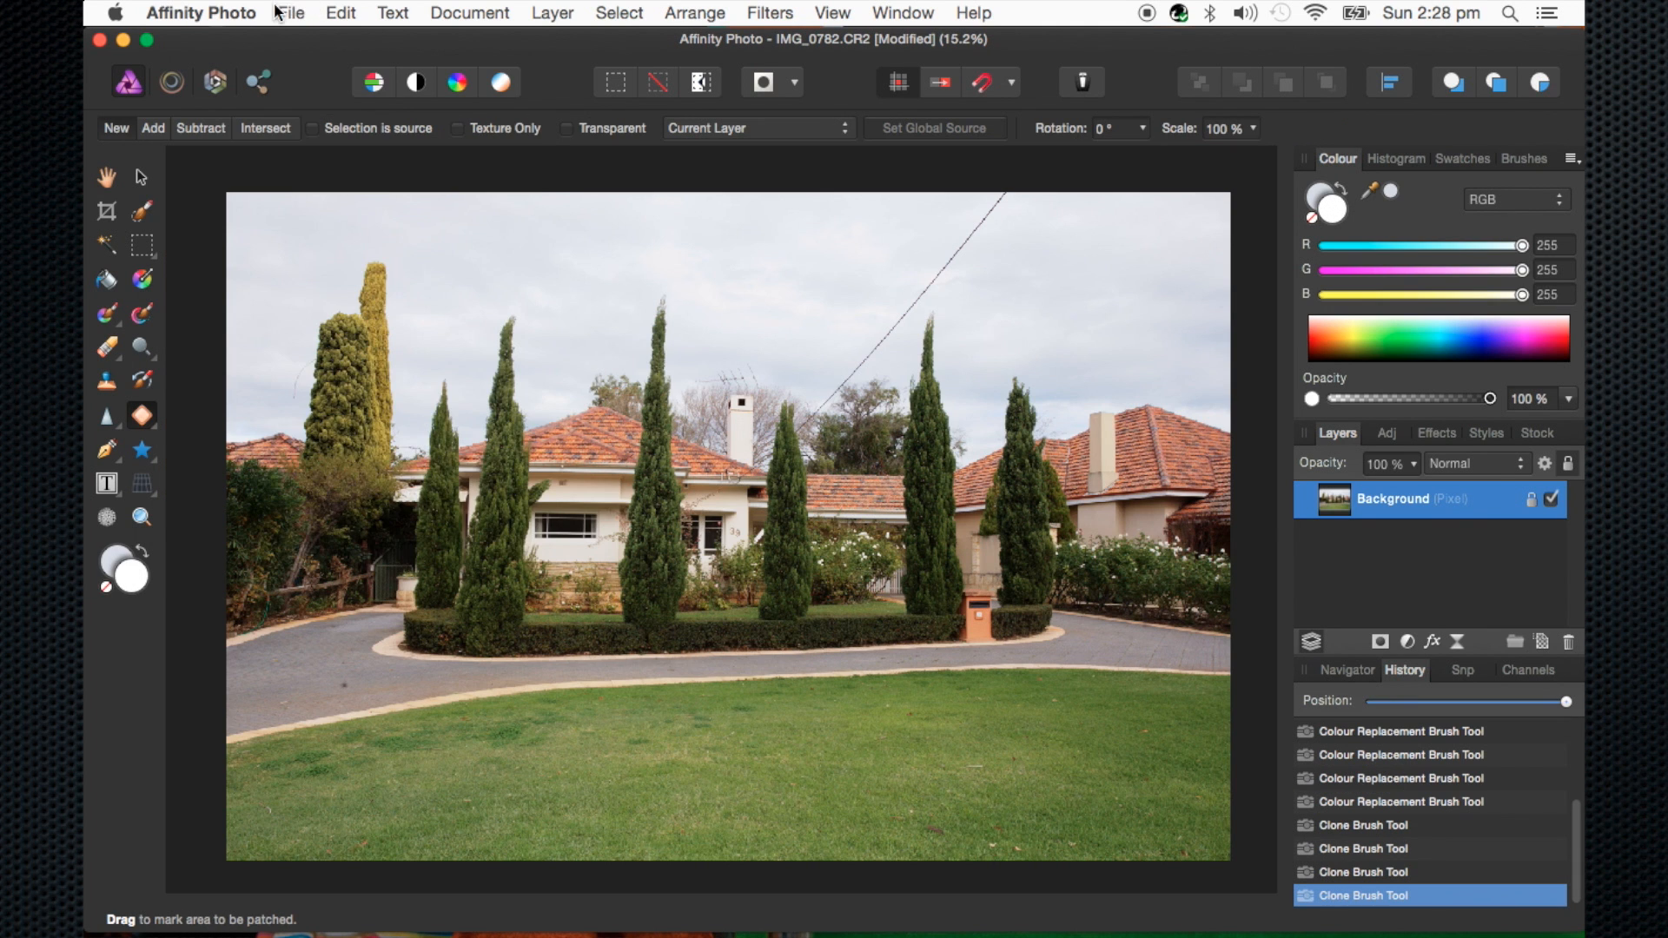
left_click(278, 12)
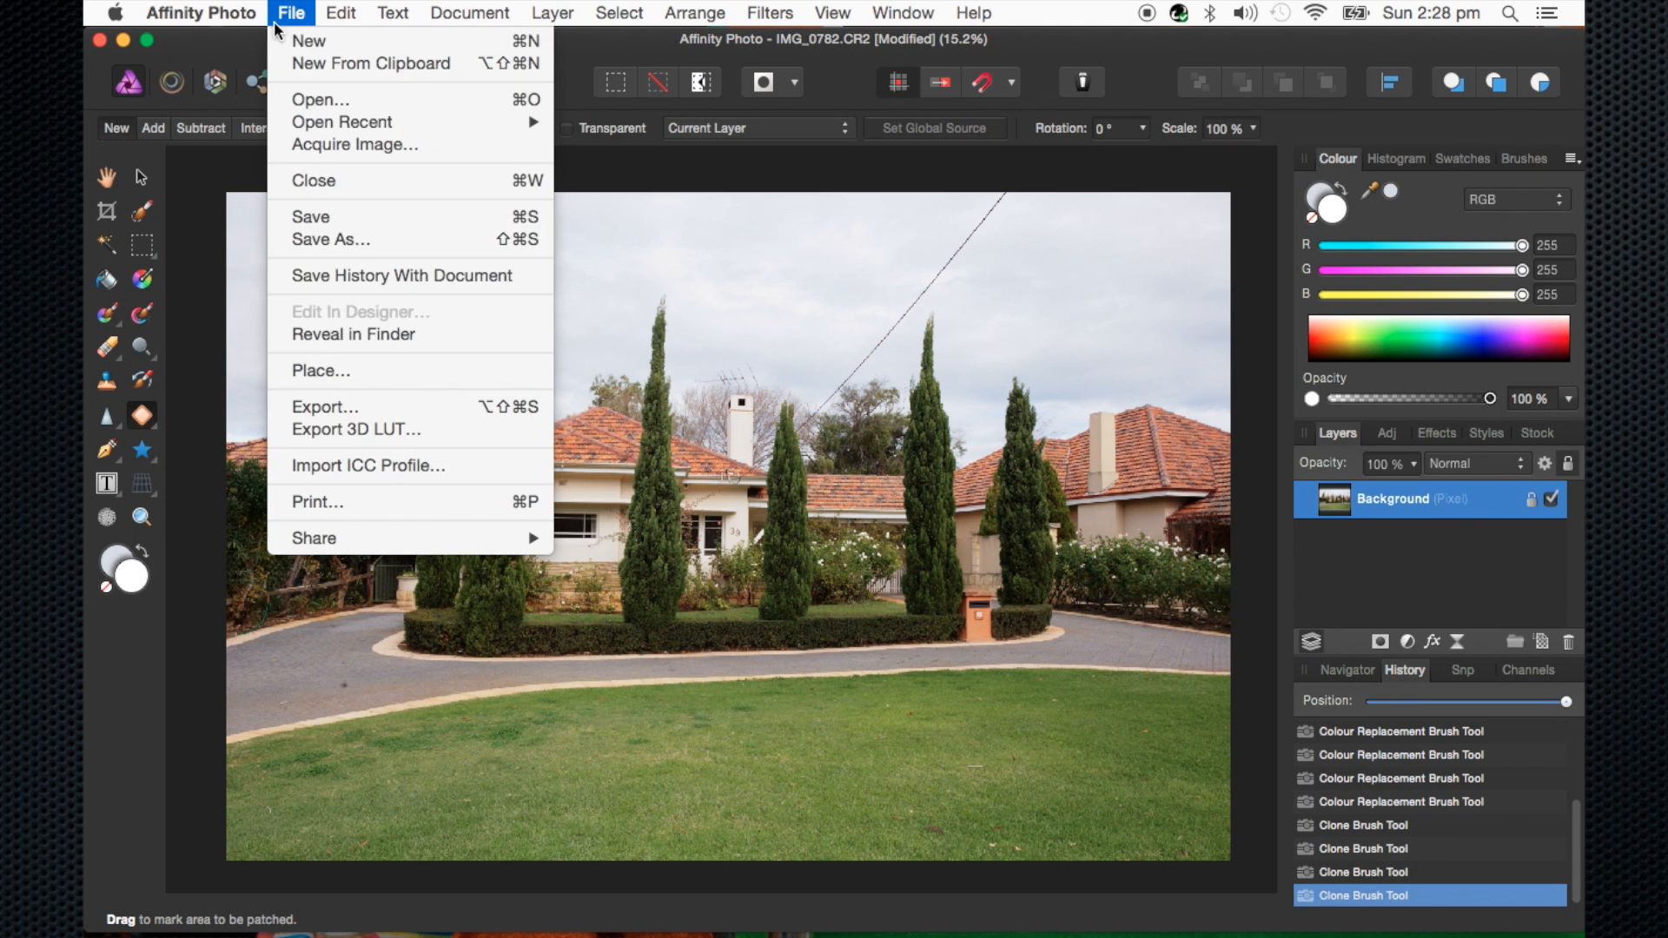
left_click(414, 238)
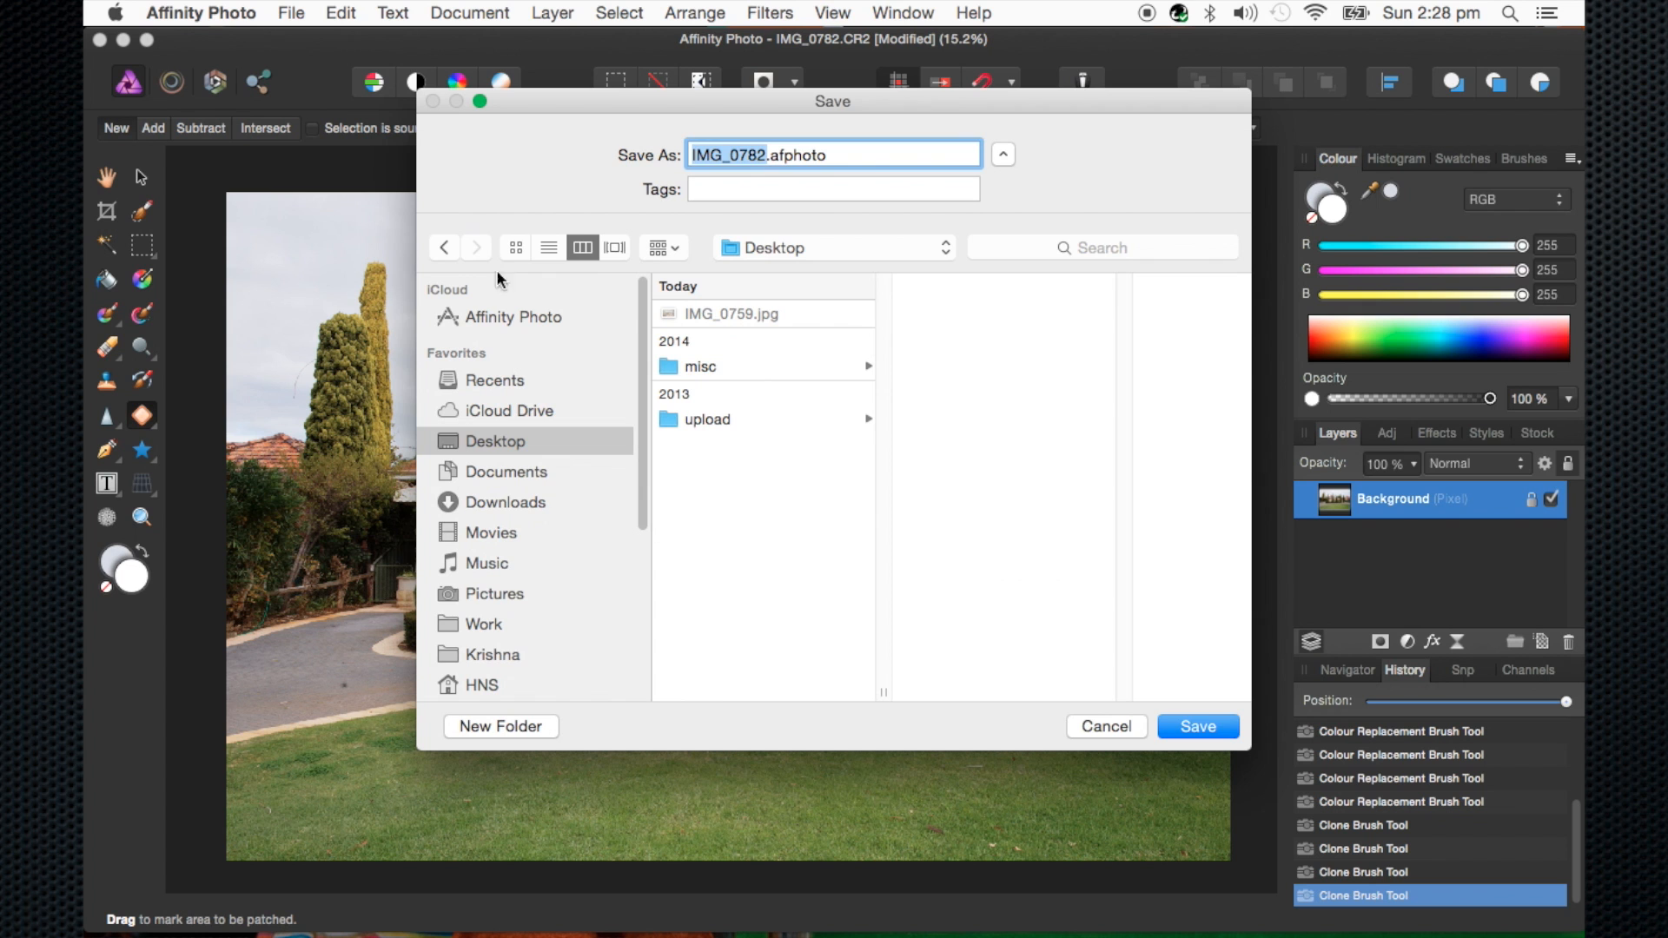
left_click(1102, 726)
Enable saving the history with the document and accept that recipients can see every edit
left_click(292, 12)
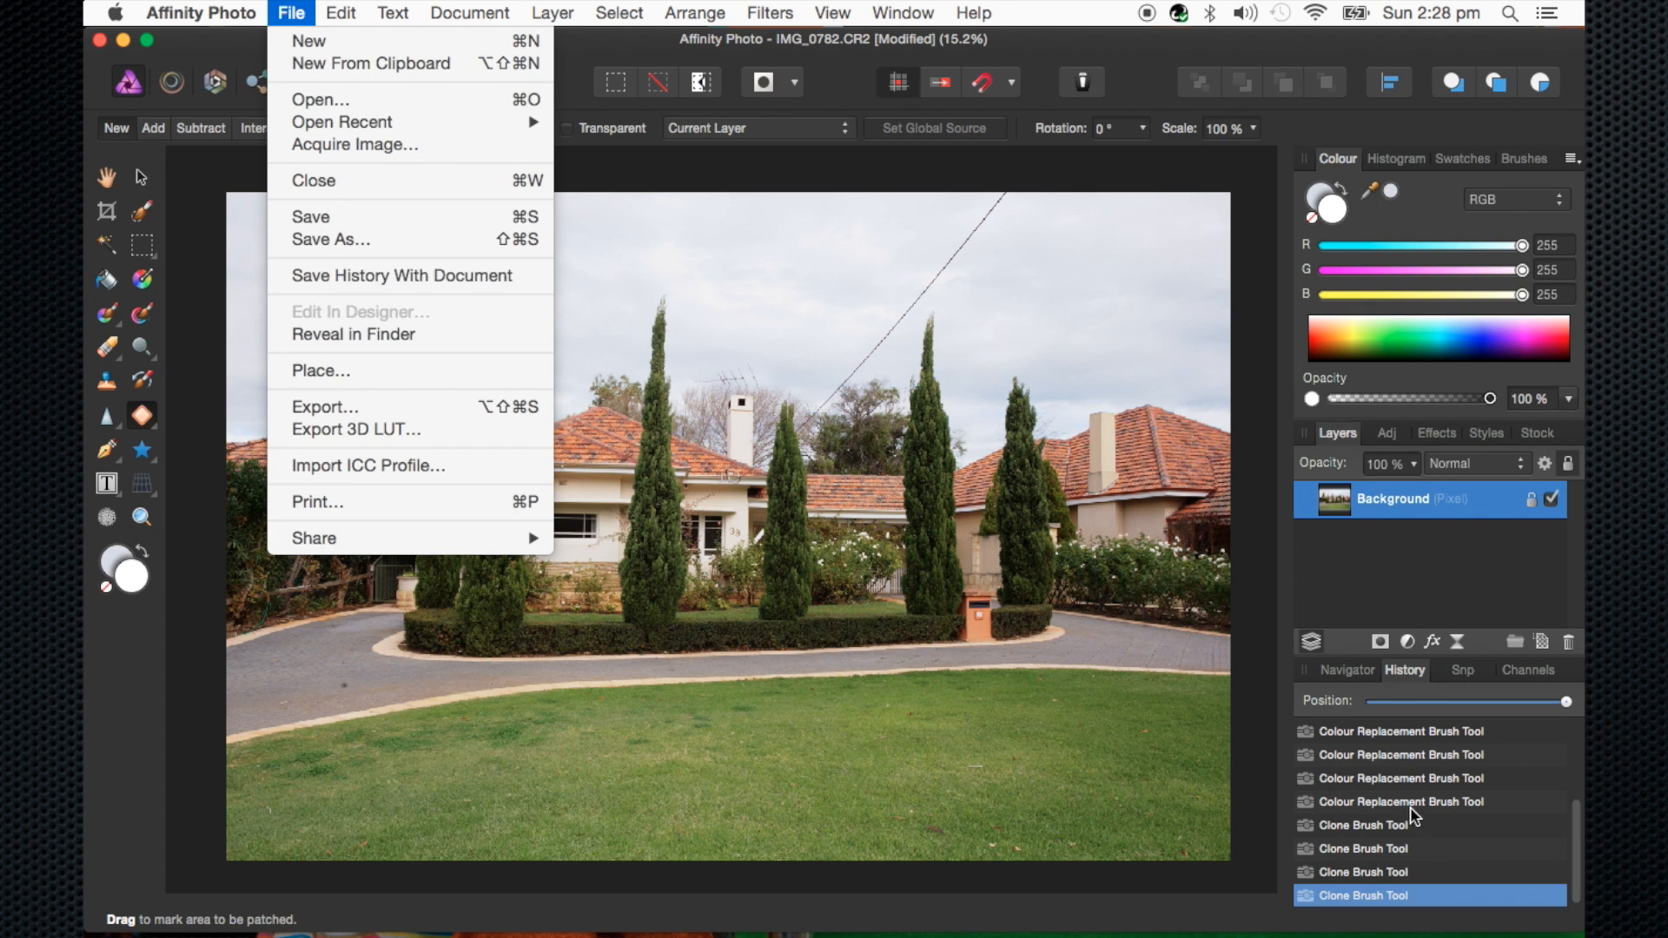
left_click(392, 275)
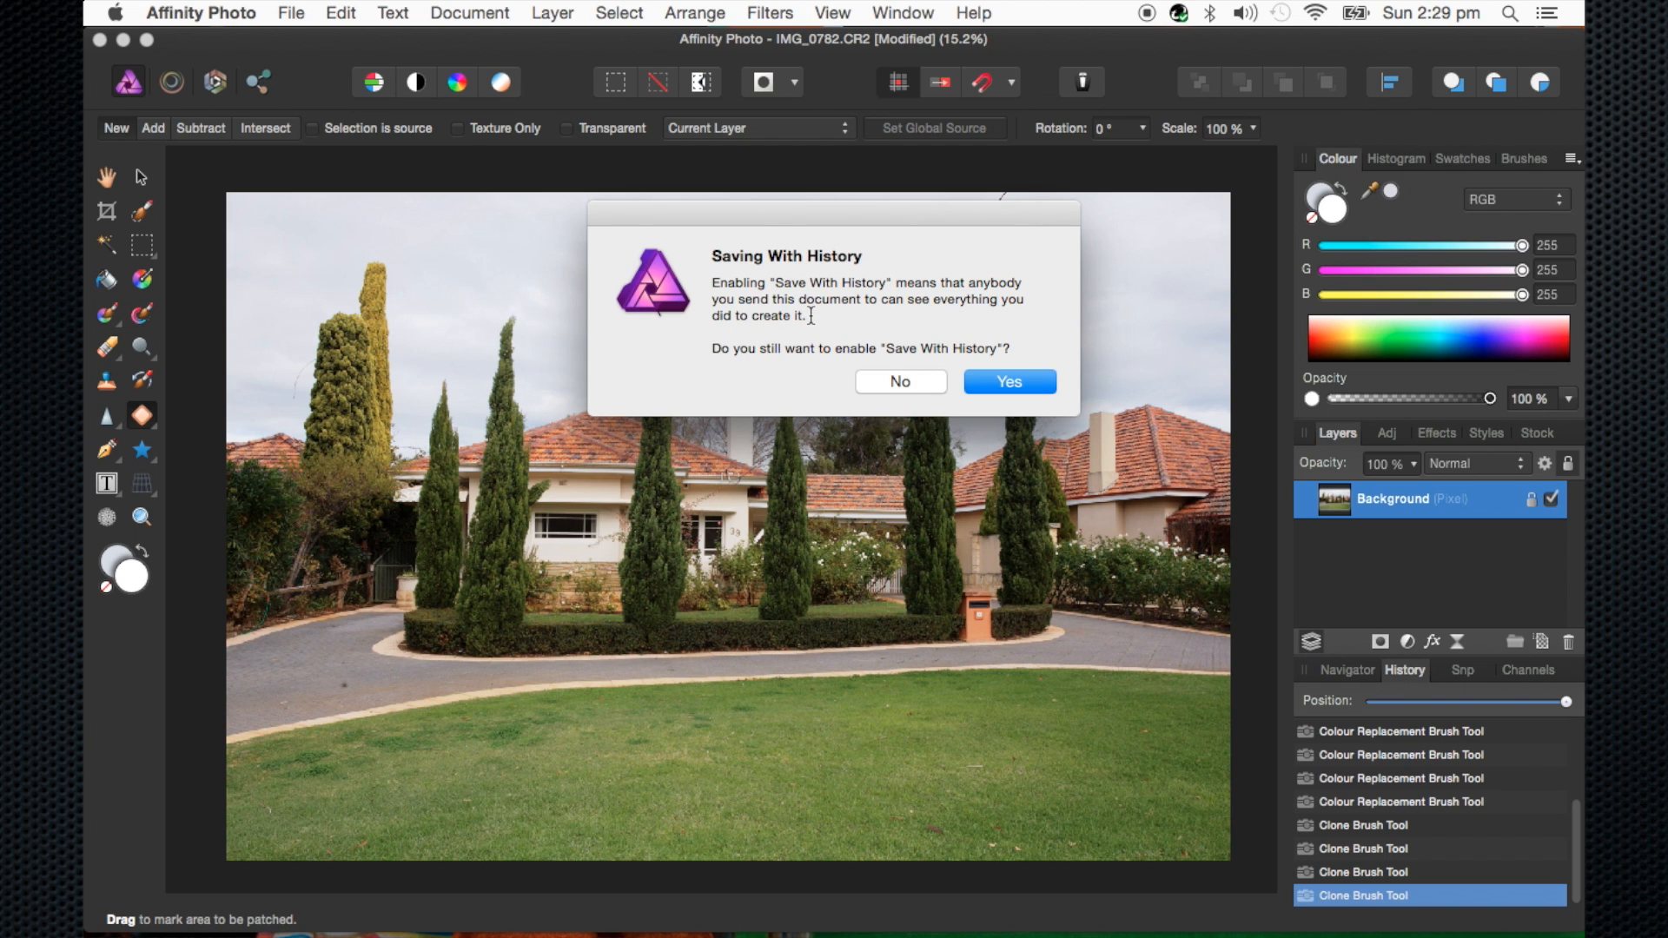
left_click(987, 385)
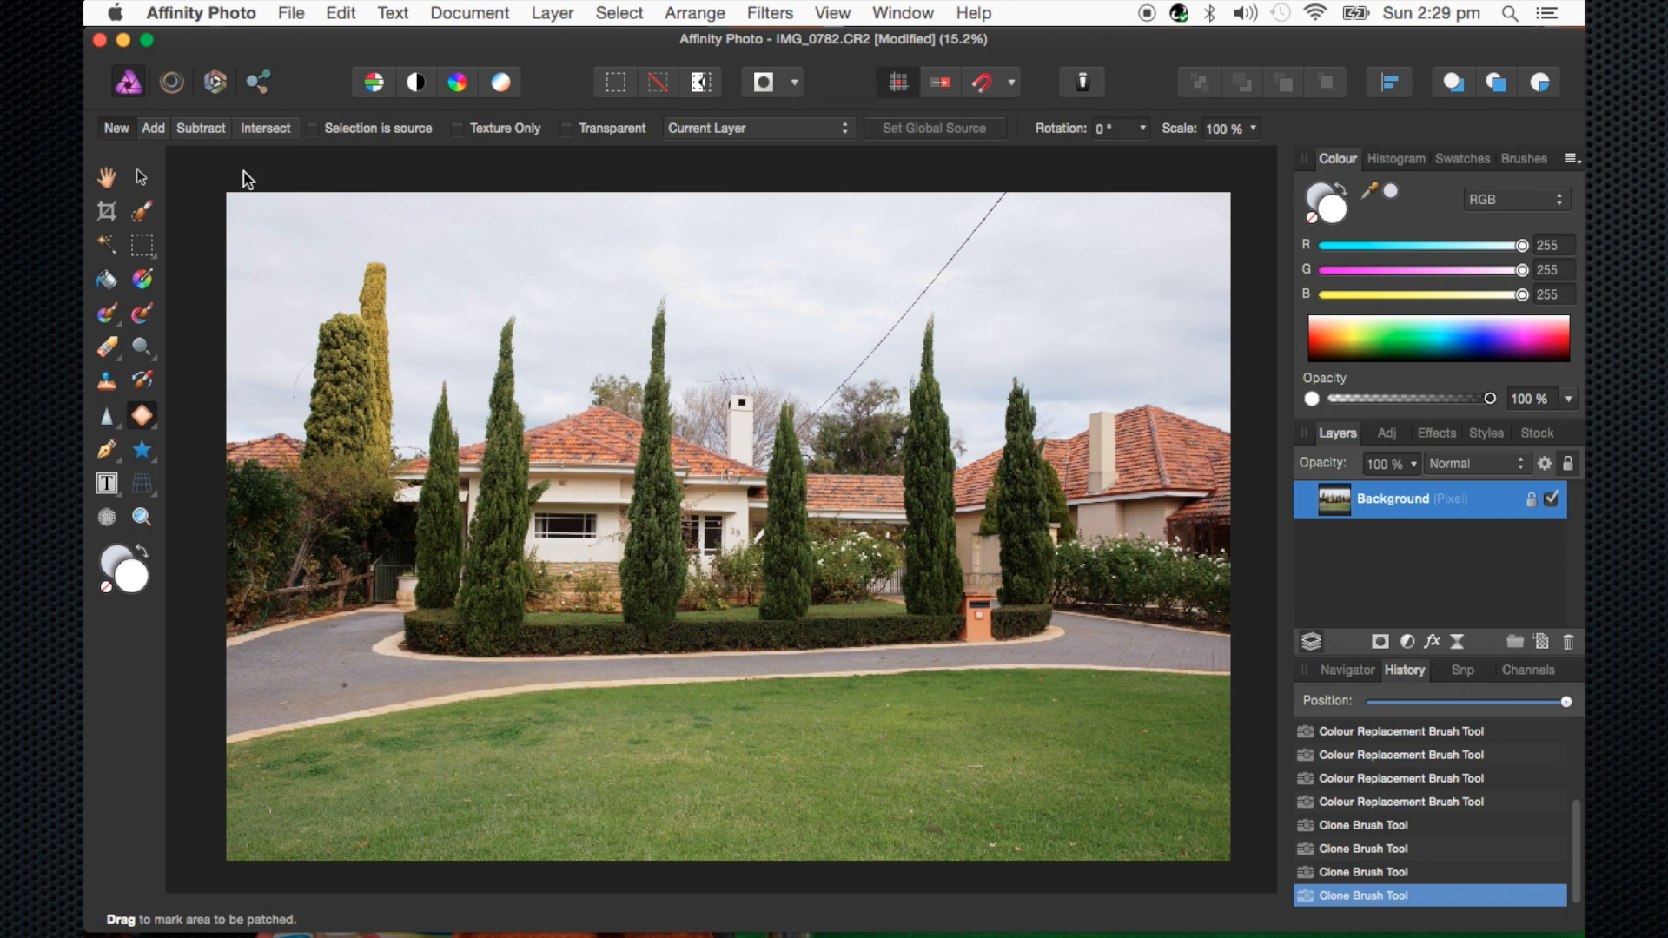
Close the house photo and save it as IMG_0782.afphoto on the Desktop
left_click(291, 11)
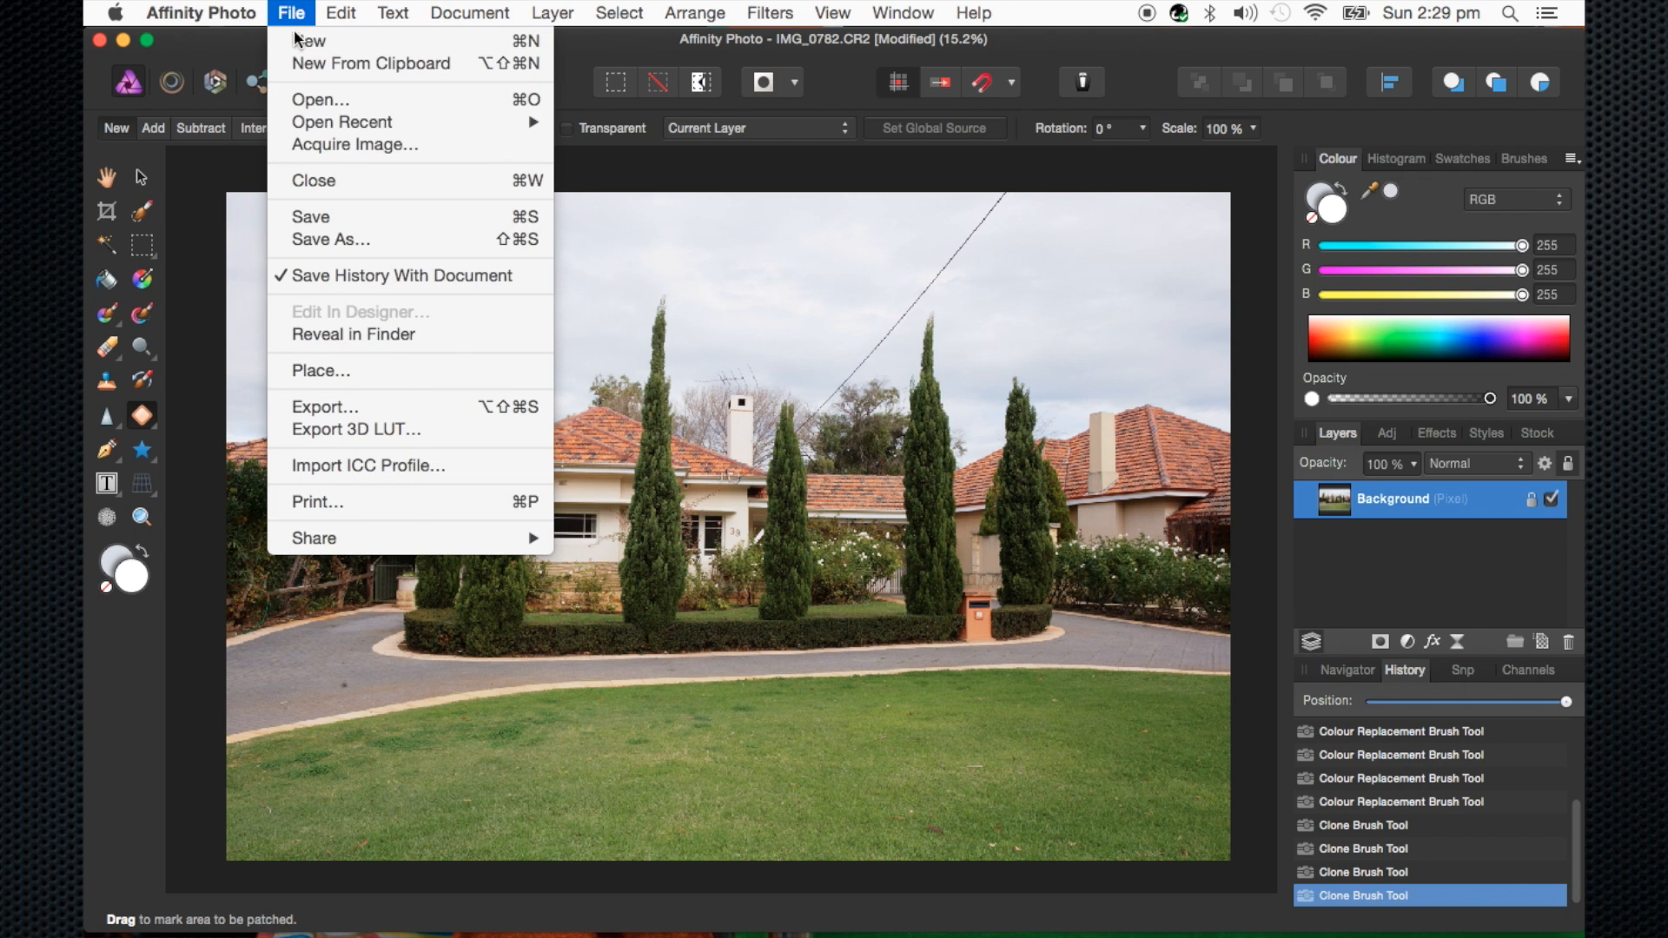
left_click(344, 181)
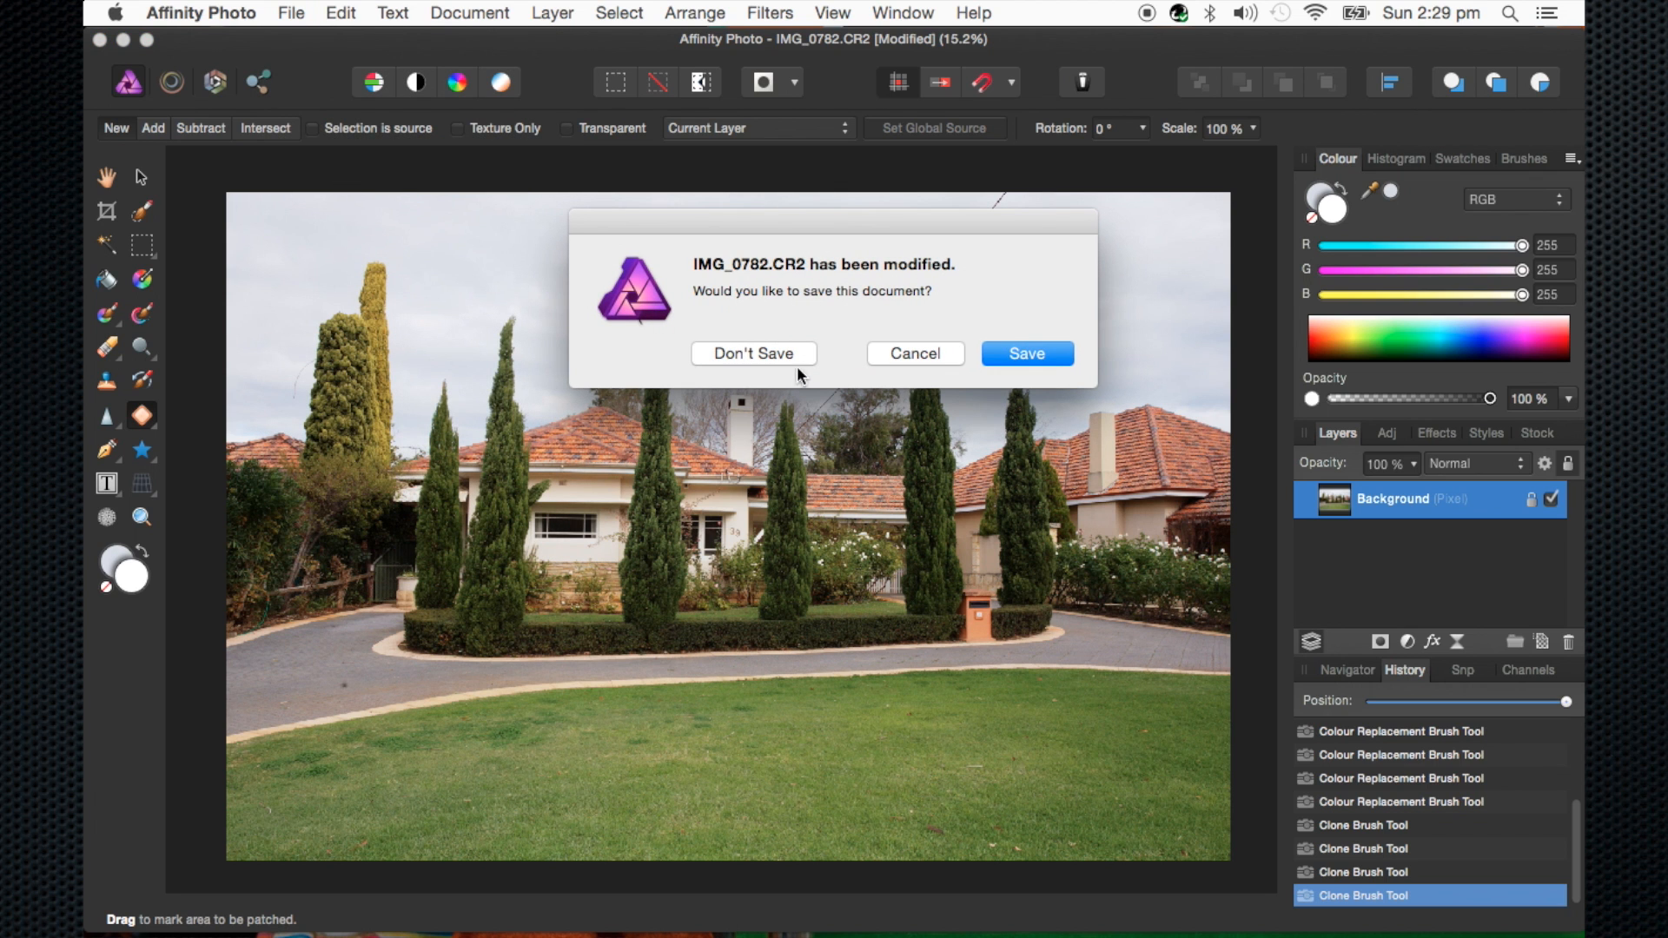
left_click(1056, 358)
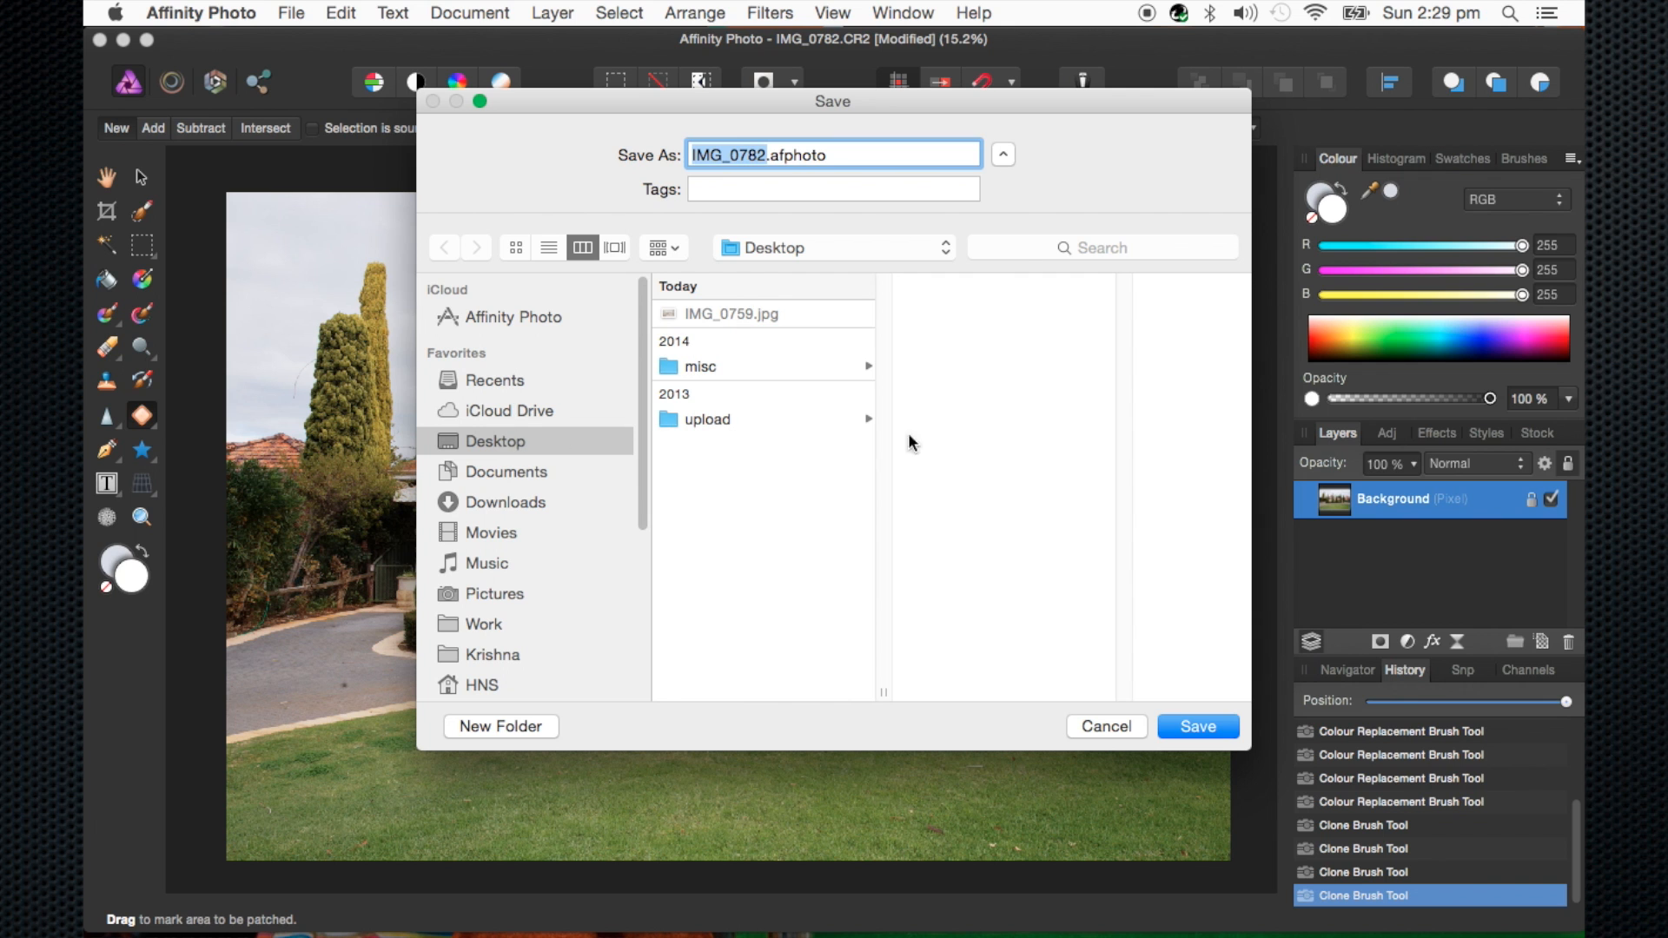
left_click(1183, 731)
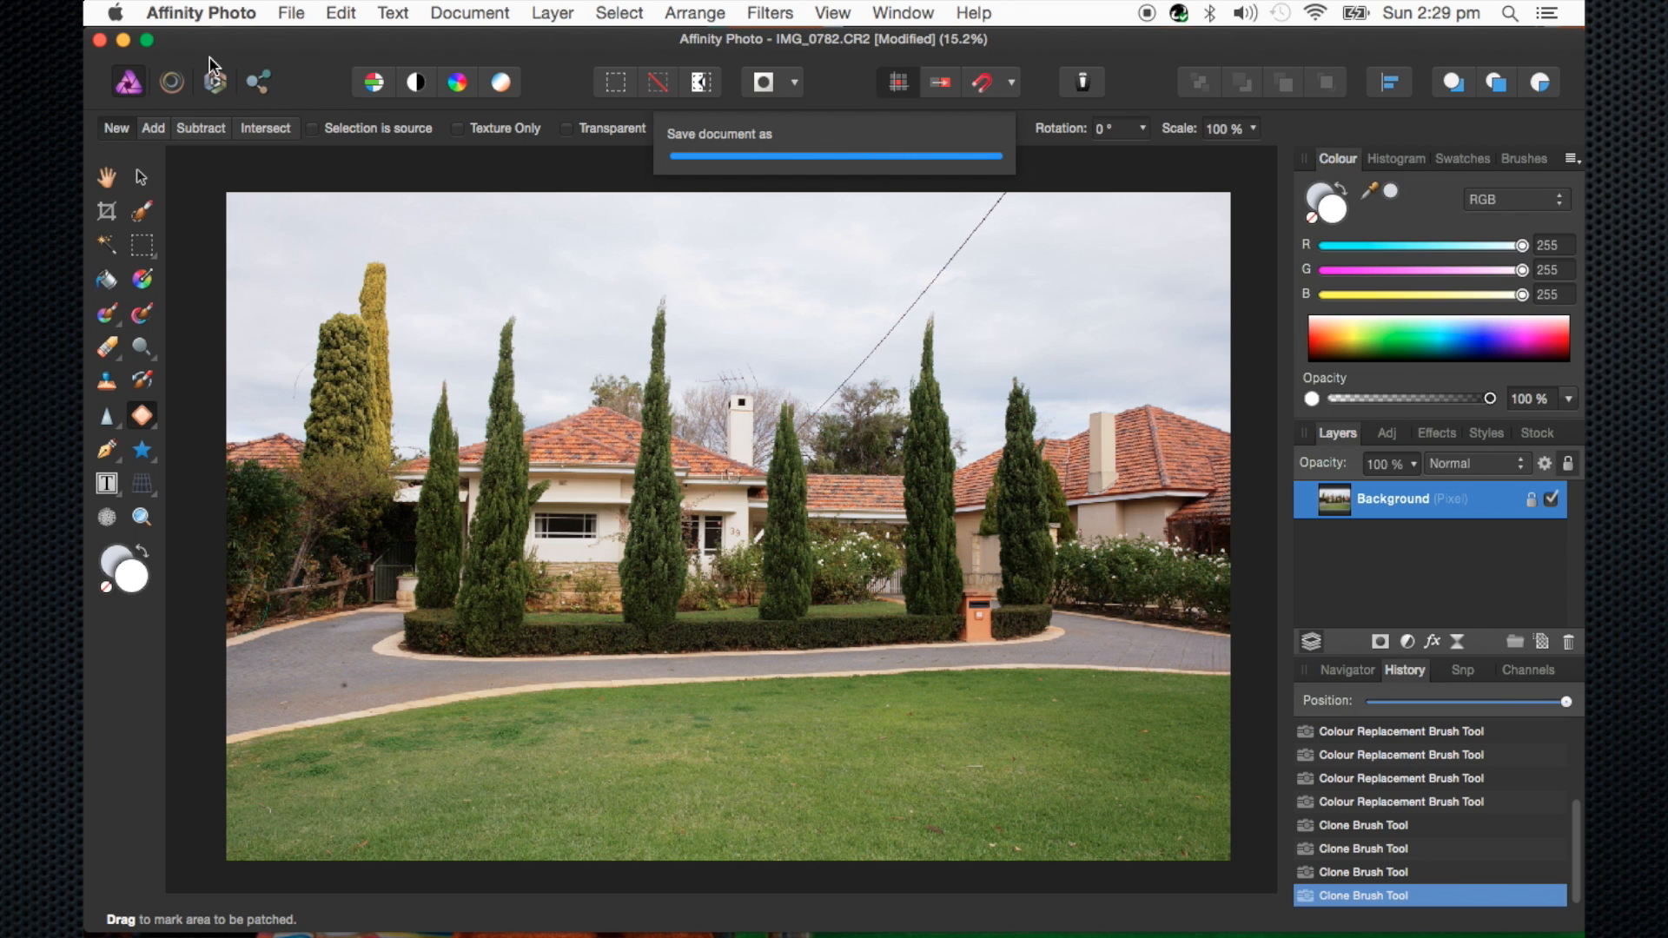
Go to the desktop, clear away the application windows, and reopen the saved IMG_0782.afphoto file
key("super+h")
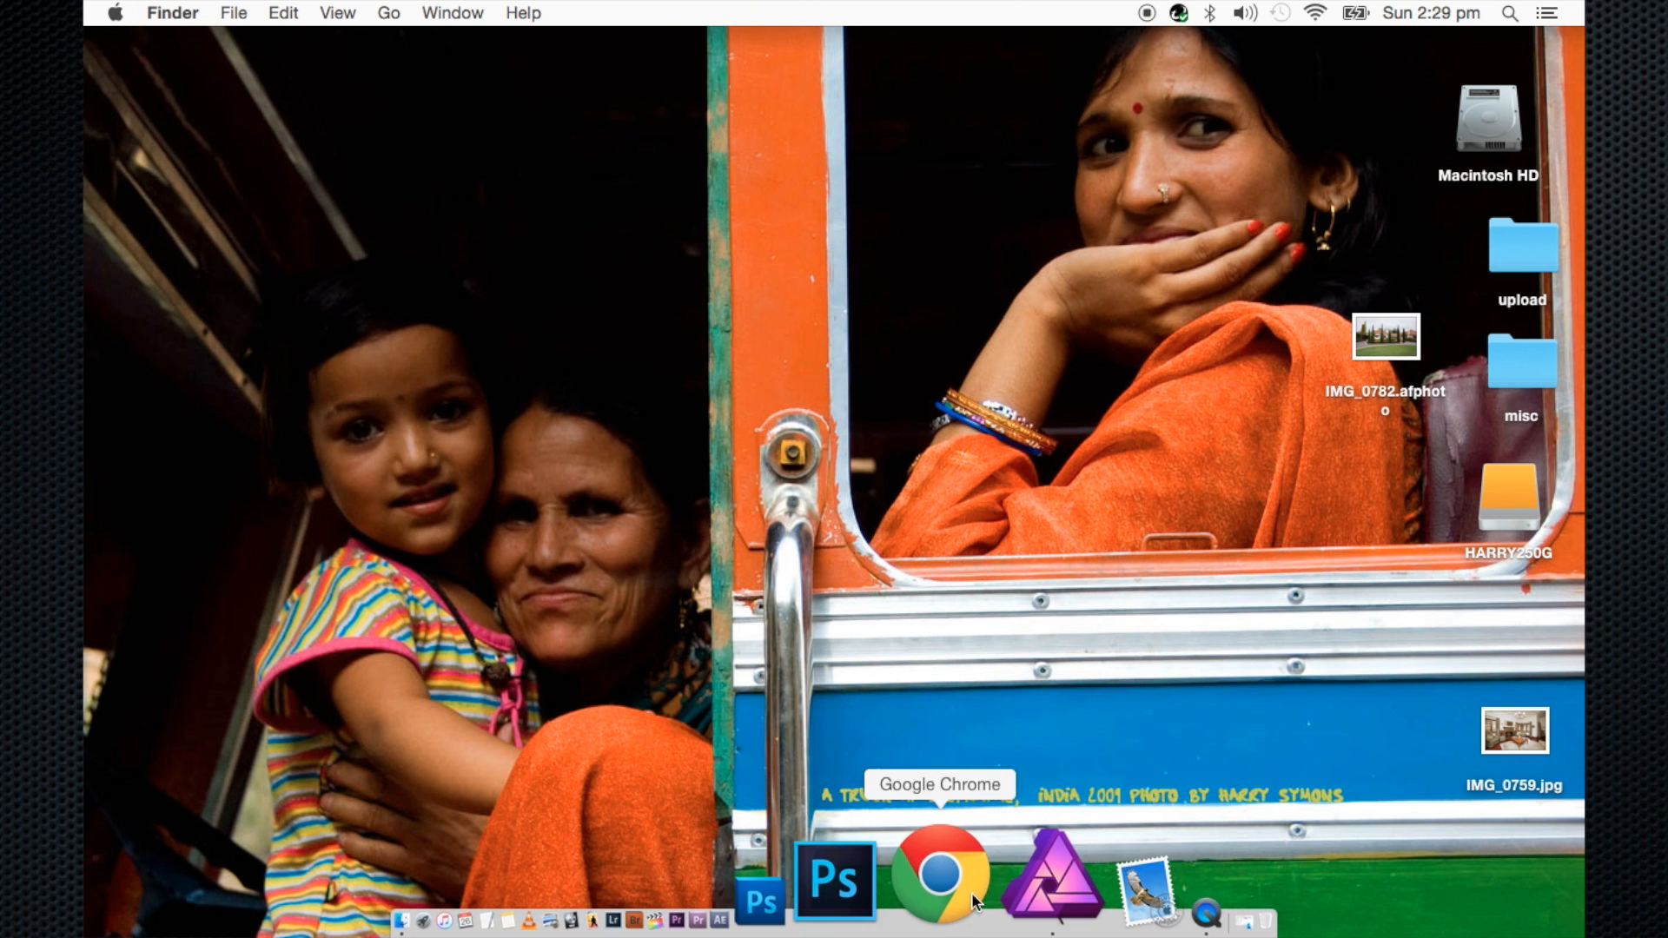
left_click(988, 898)
key("super+w")
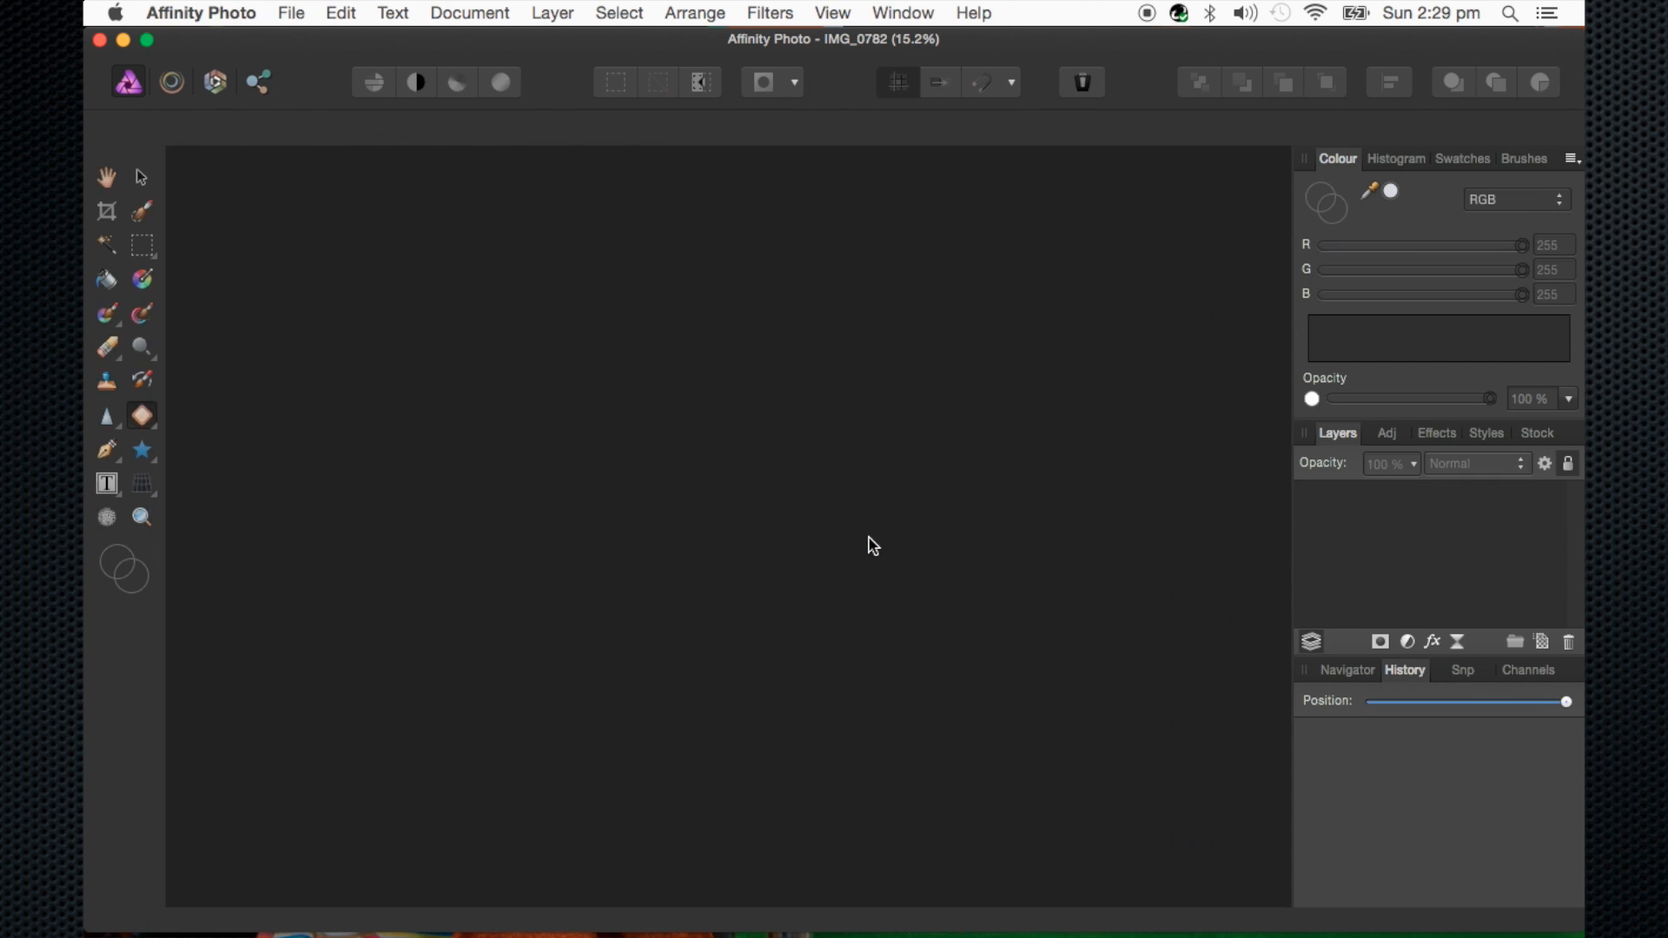
key("super+q")
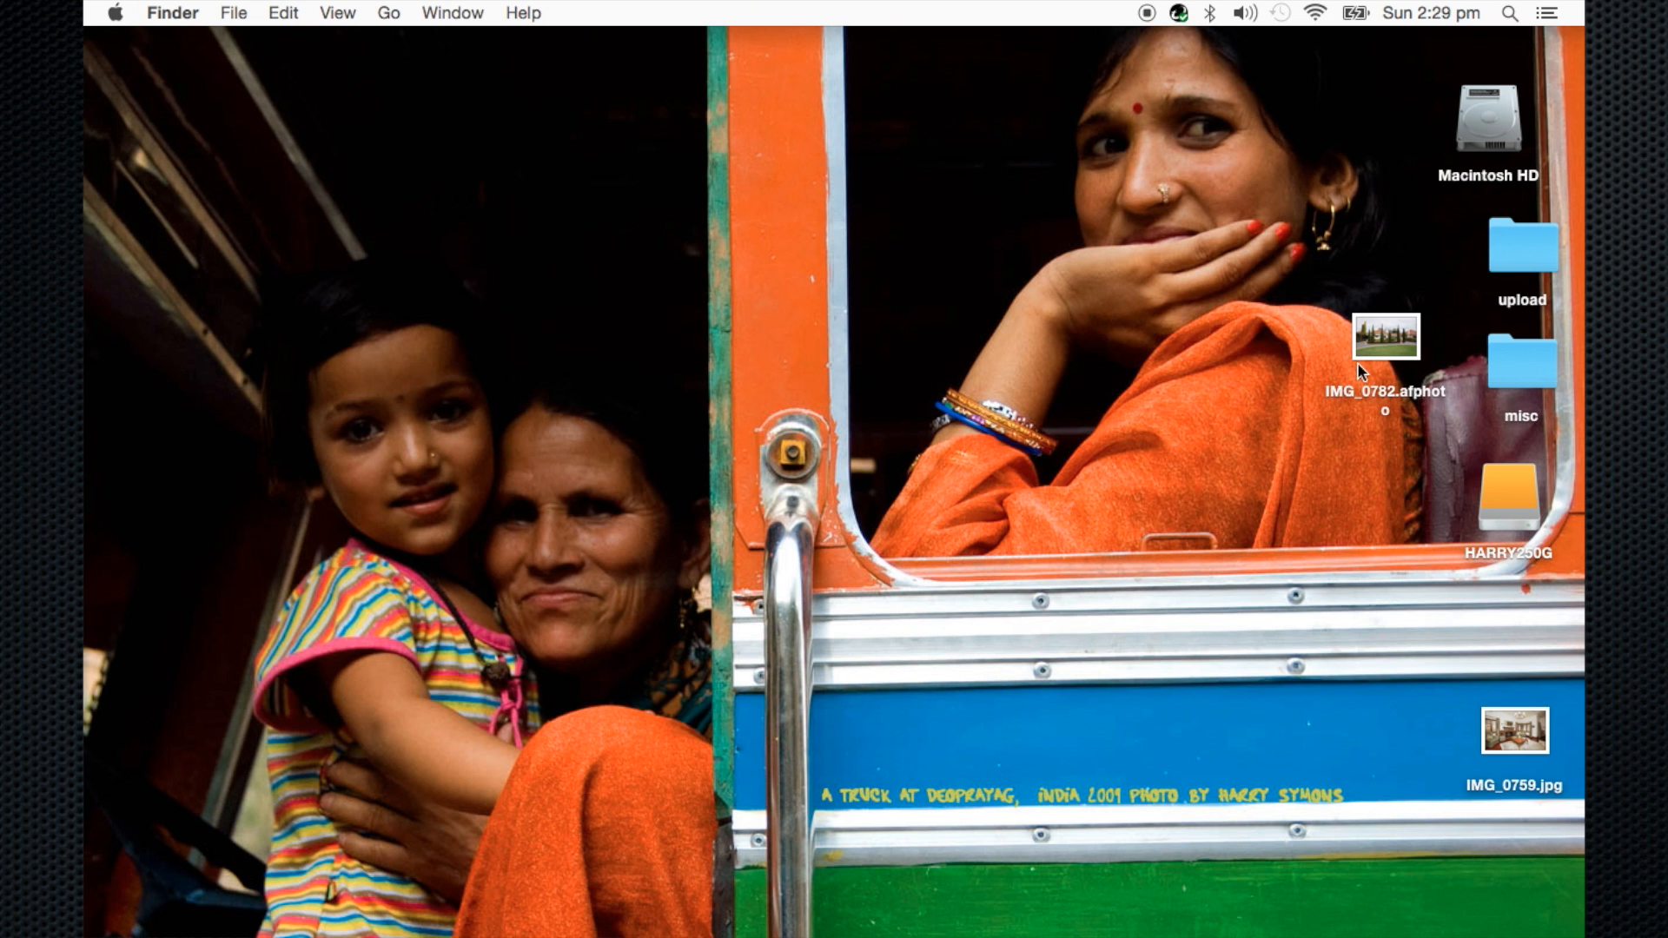
double_click(1363, 356)
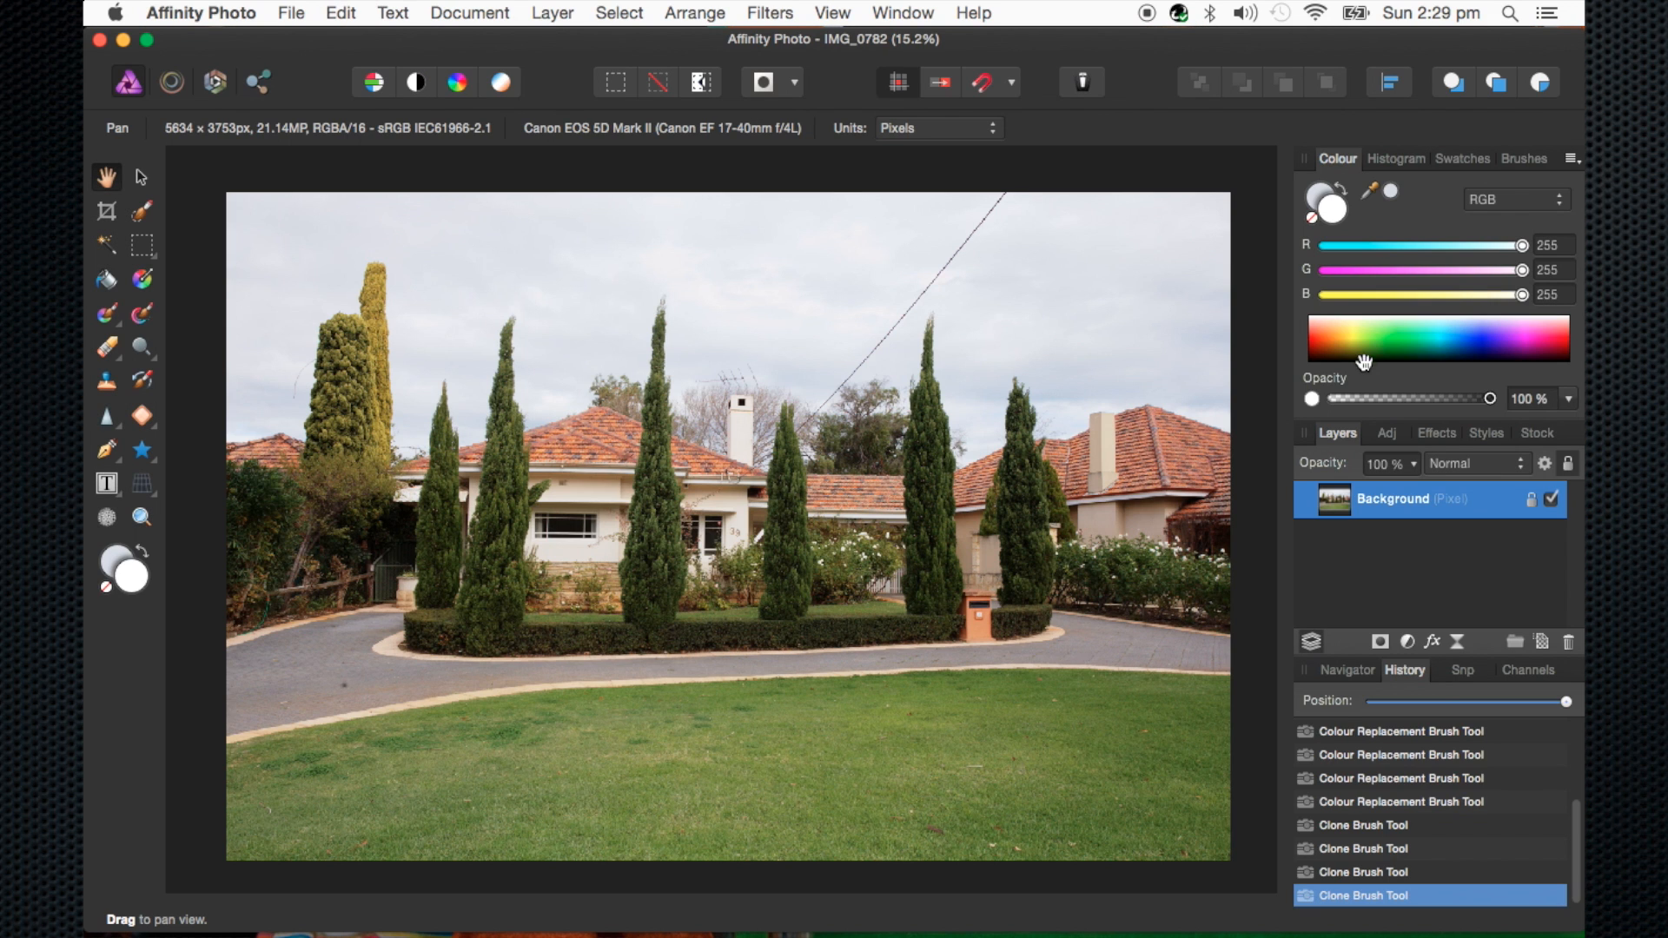
Go back through the saved history to the first Healing Brush Tool state, and step forward to the second one
scroll(1444, 821, "up", 3)
scroll(1444, 821, "down", 2)
scroll(1444, 821, "up", 3)
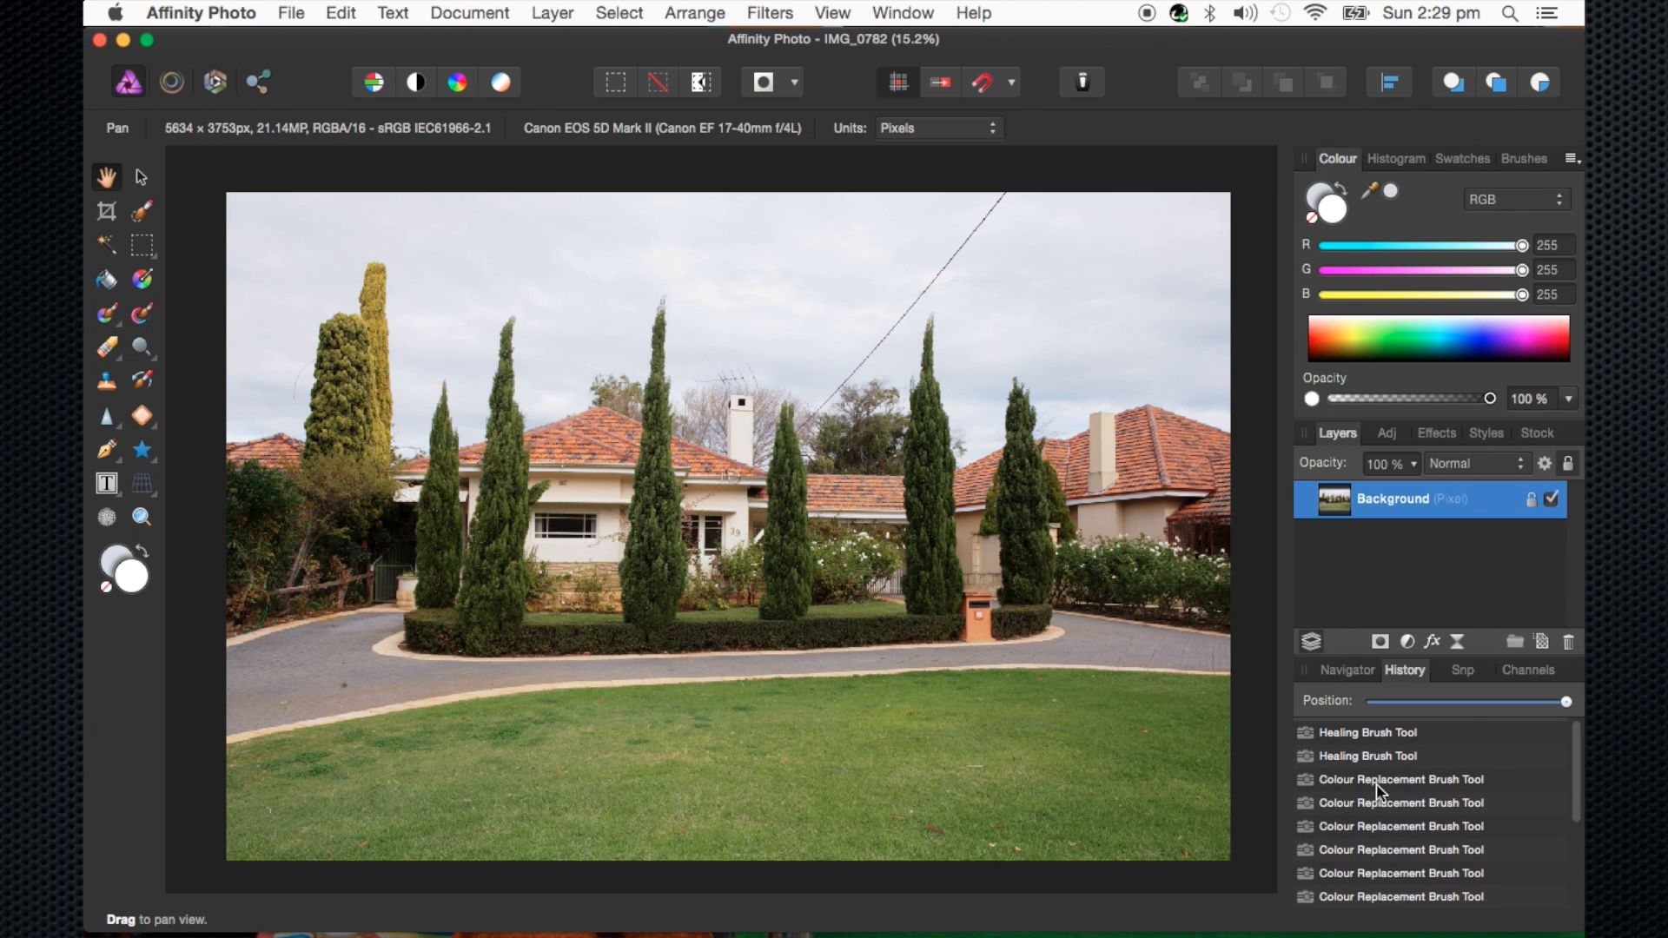
left_click(1369, 725)
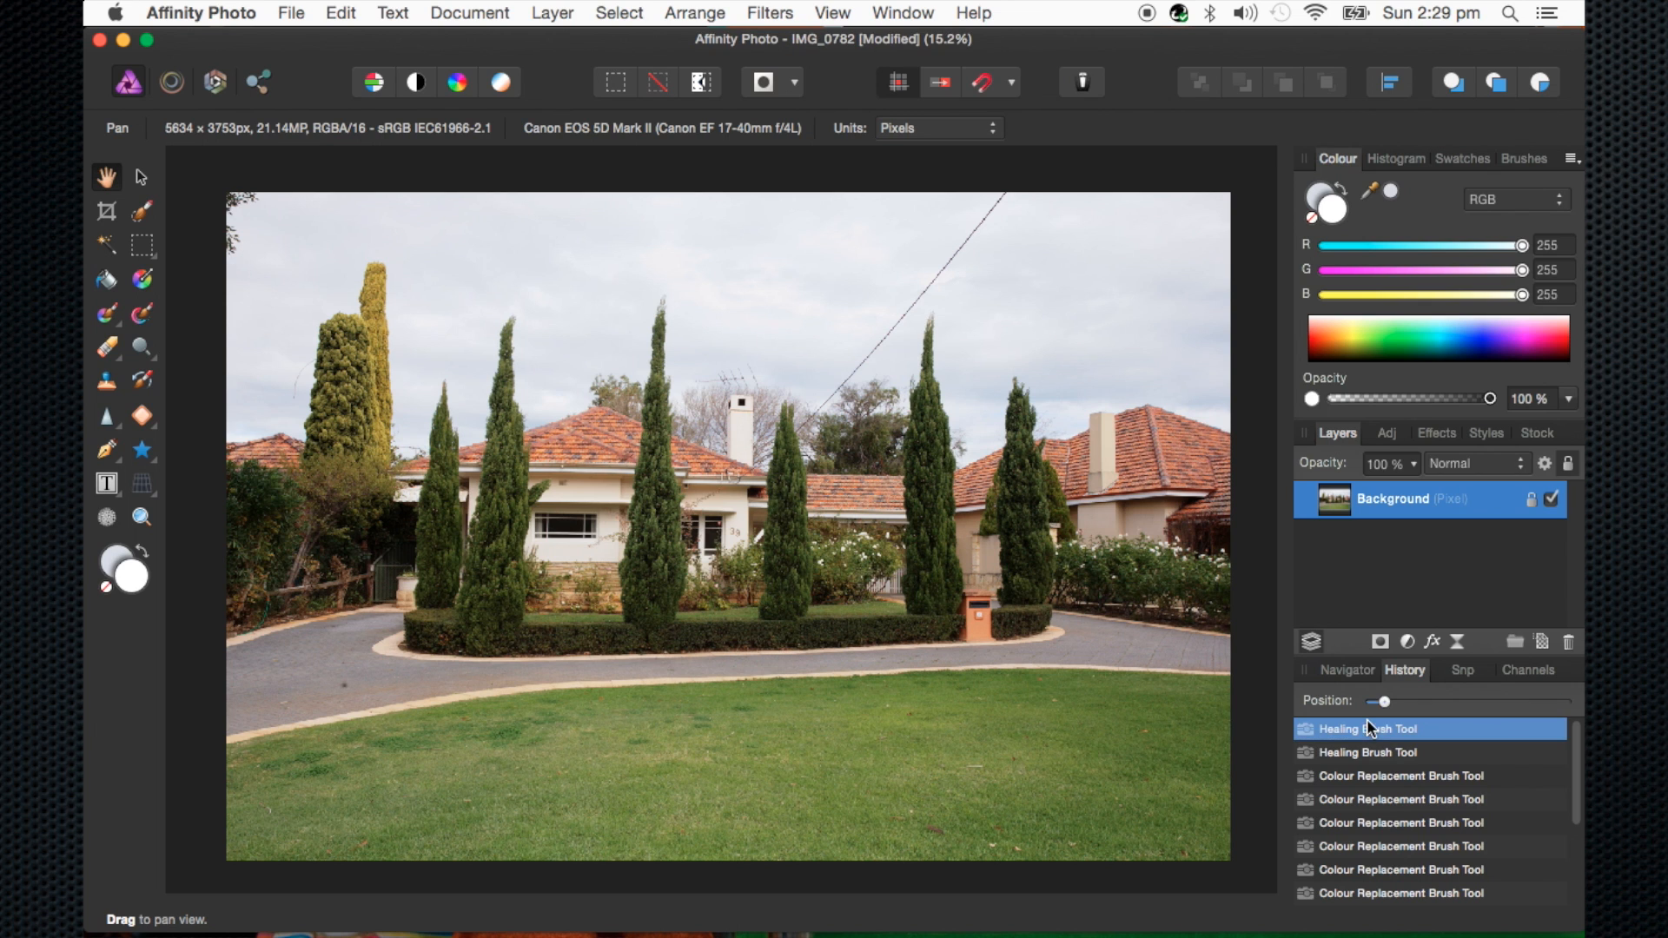
left_click(1371, 752)
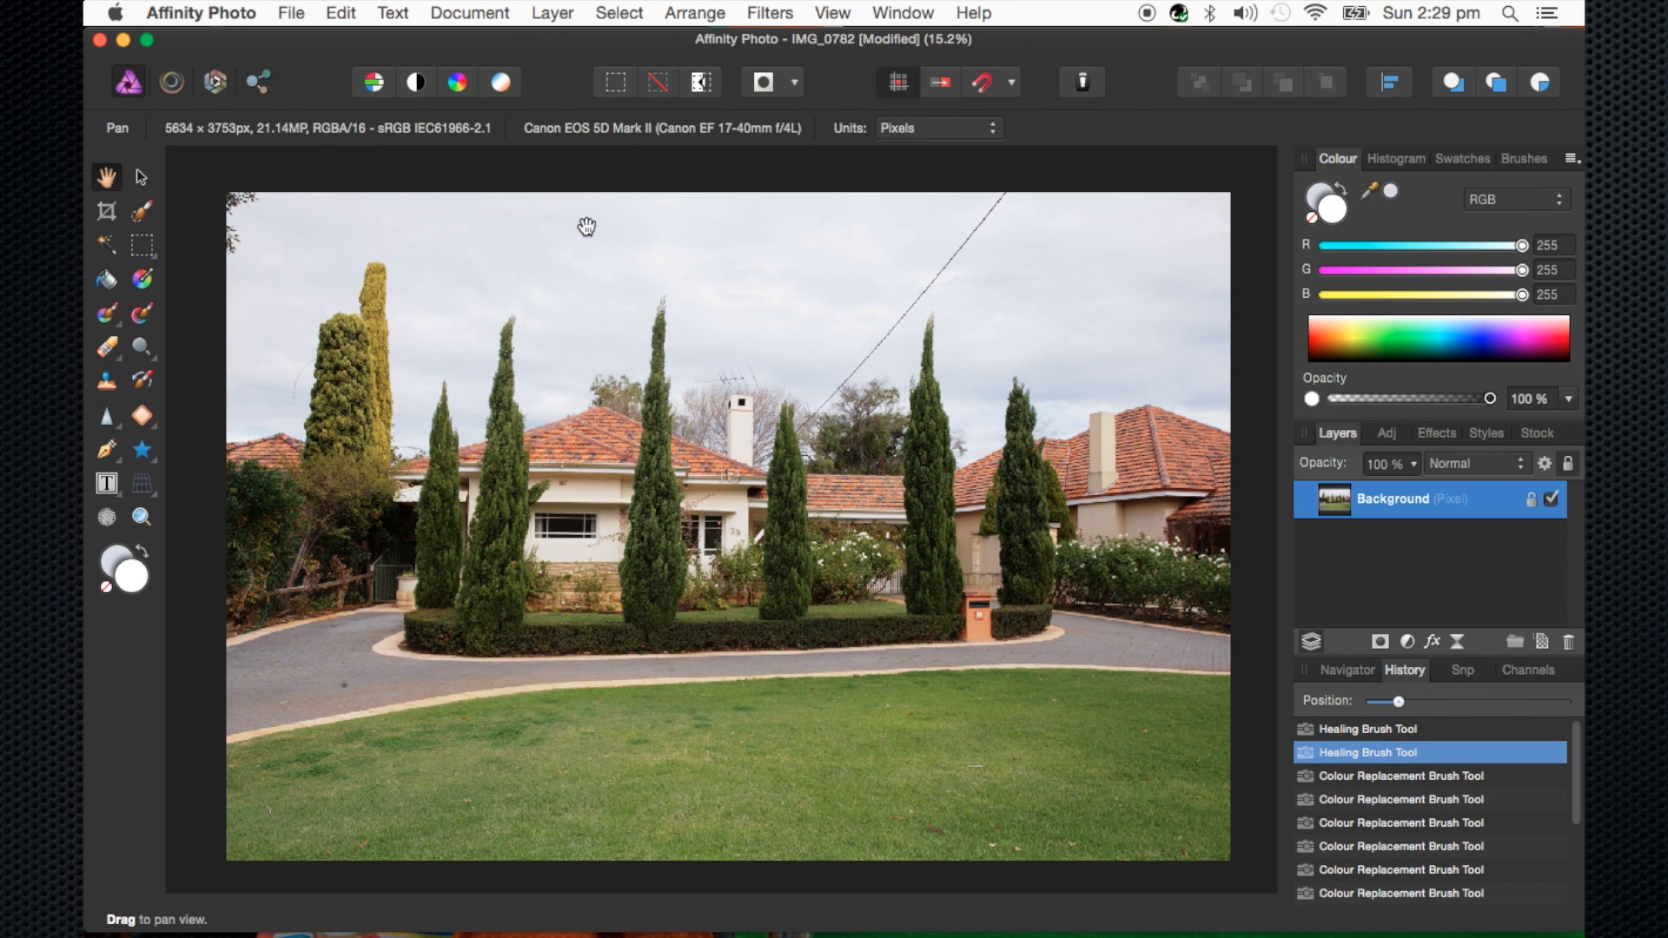
Open the raw portrait STU_8974.NEF from the Media browser and close the browser
left_click(291, 12)
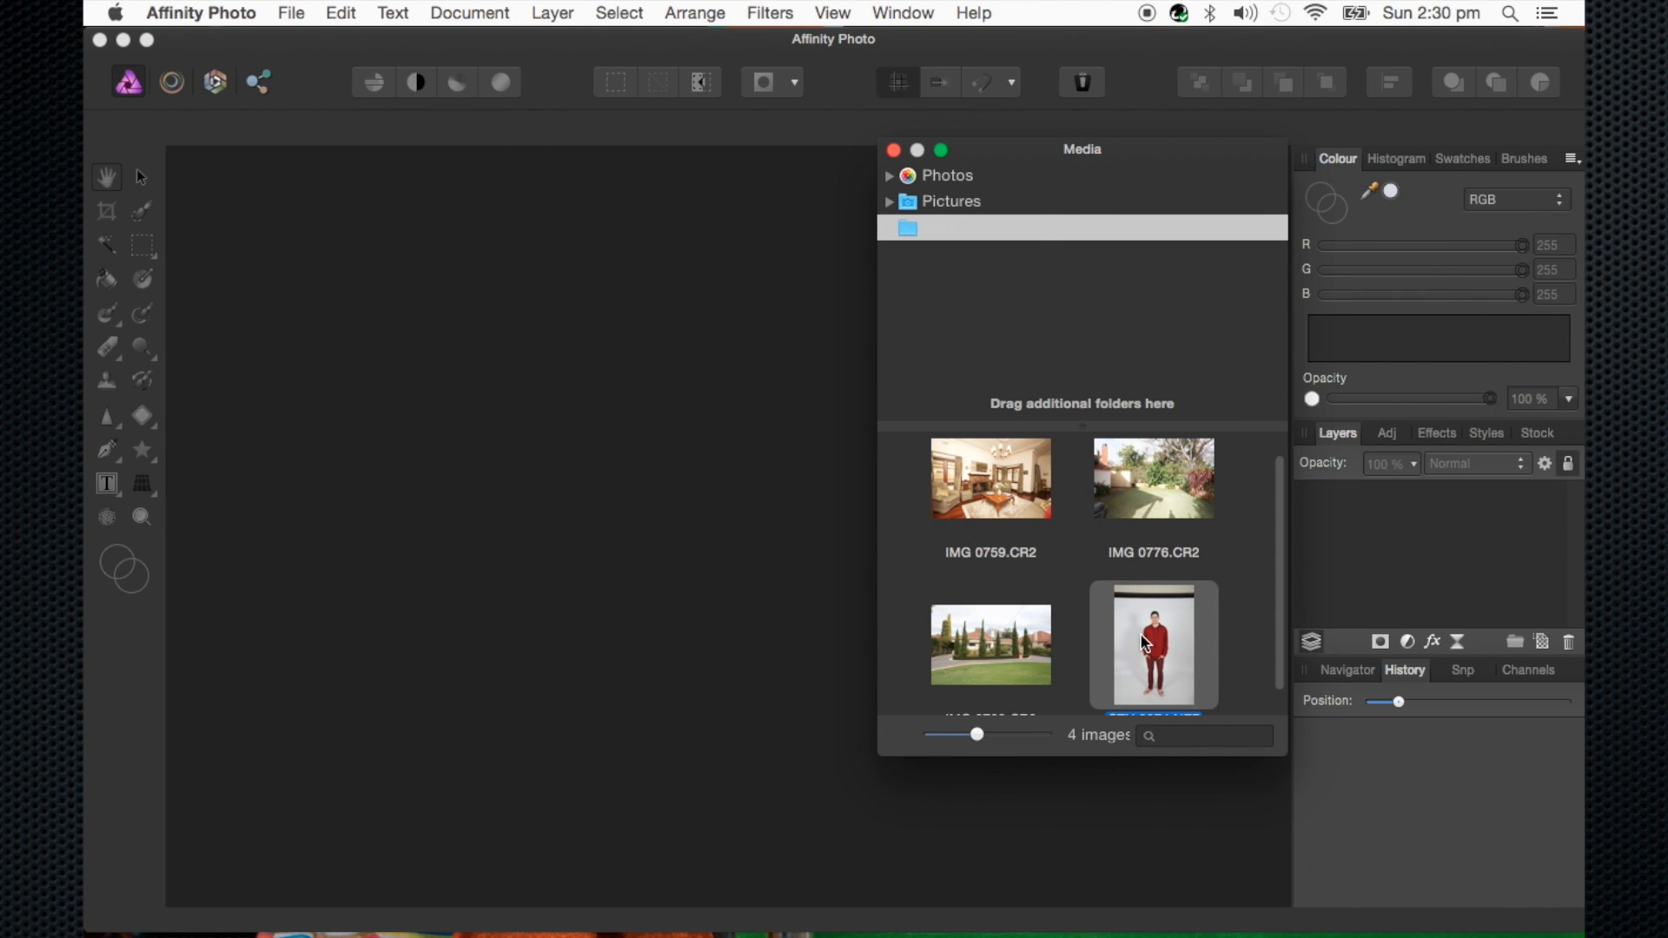
double_click(1145, 643)
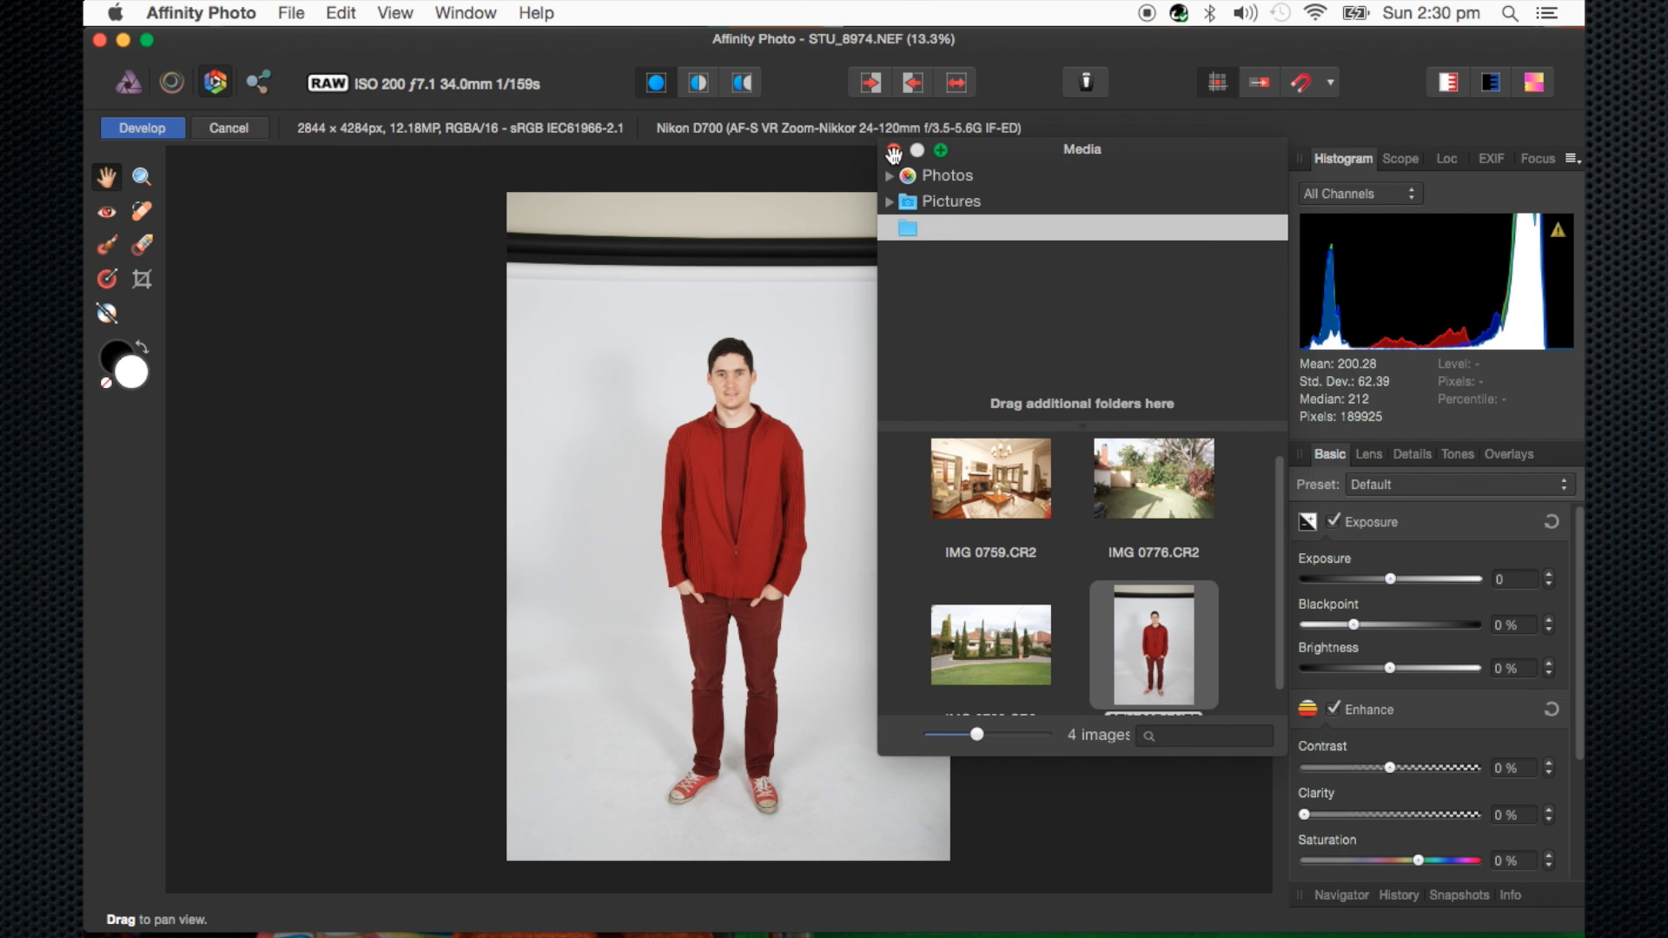
left_click(893, 151)
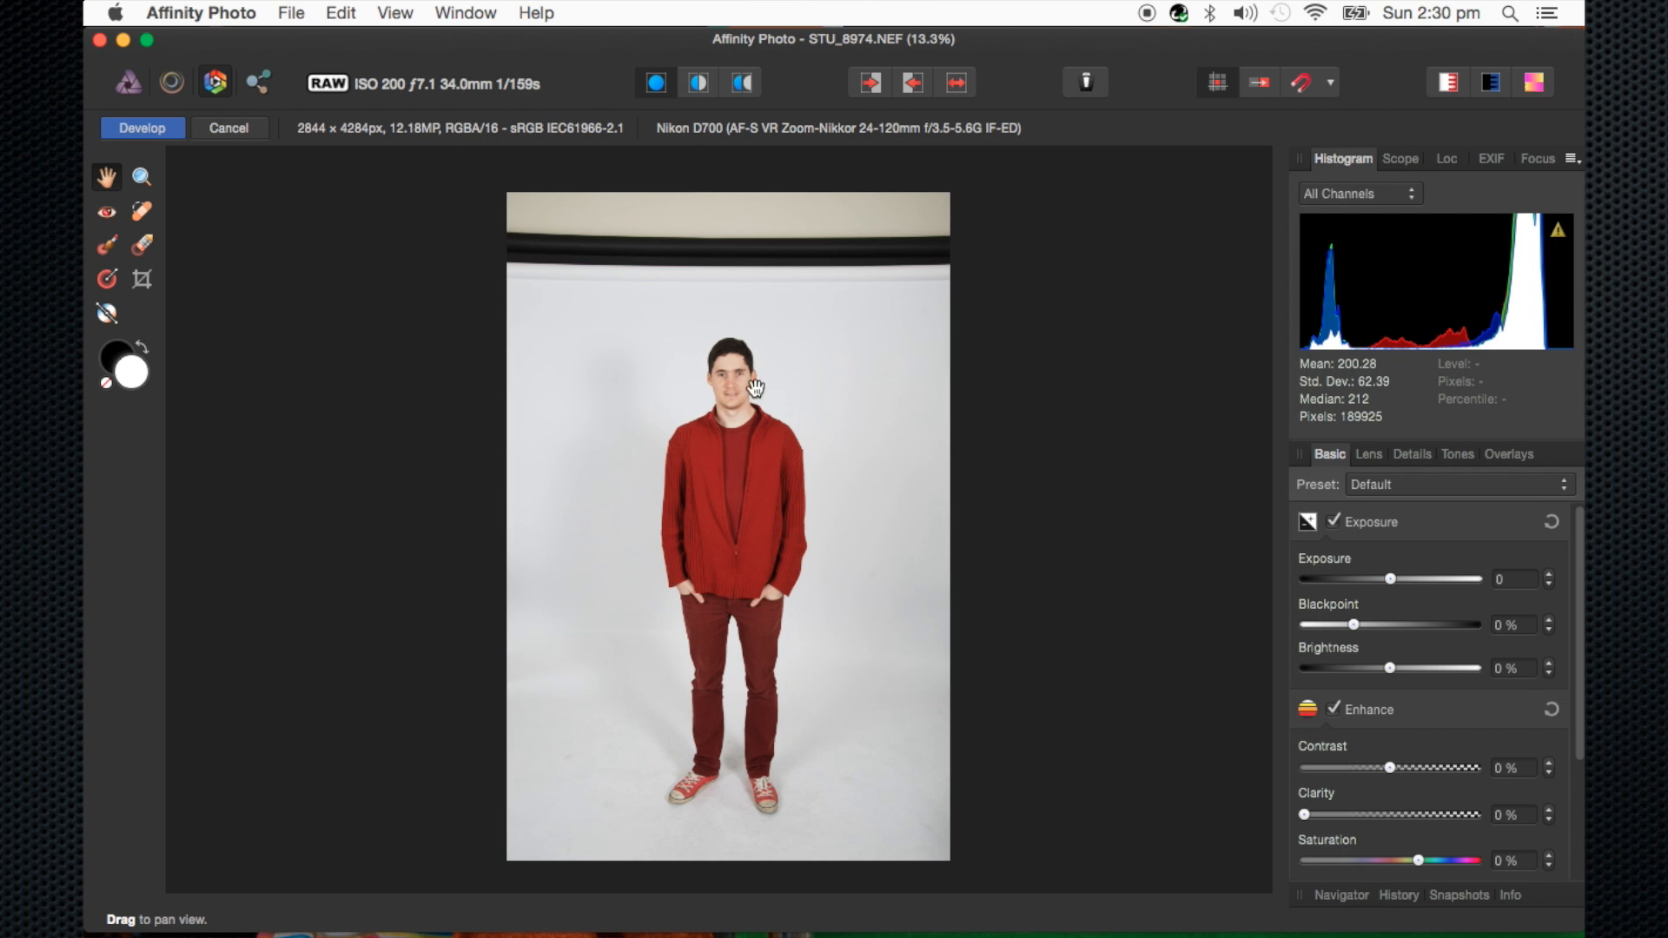
Examine the man's jacket, face and neck up close for spots that need retouching
key("super+plus")
key("super+plus")
key("super+plus")
key("super+plus")
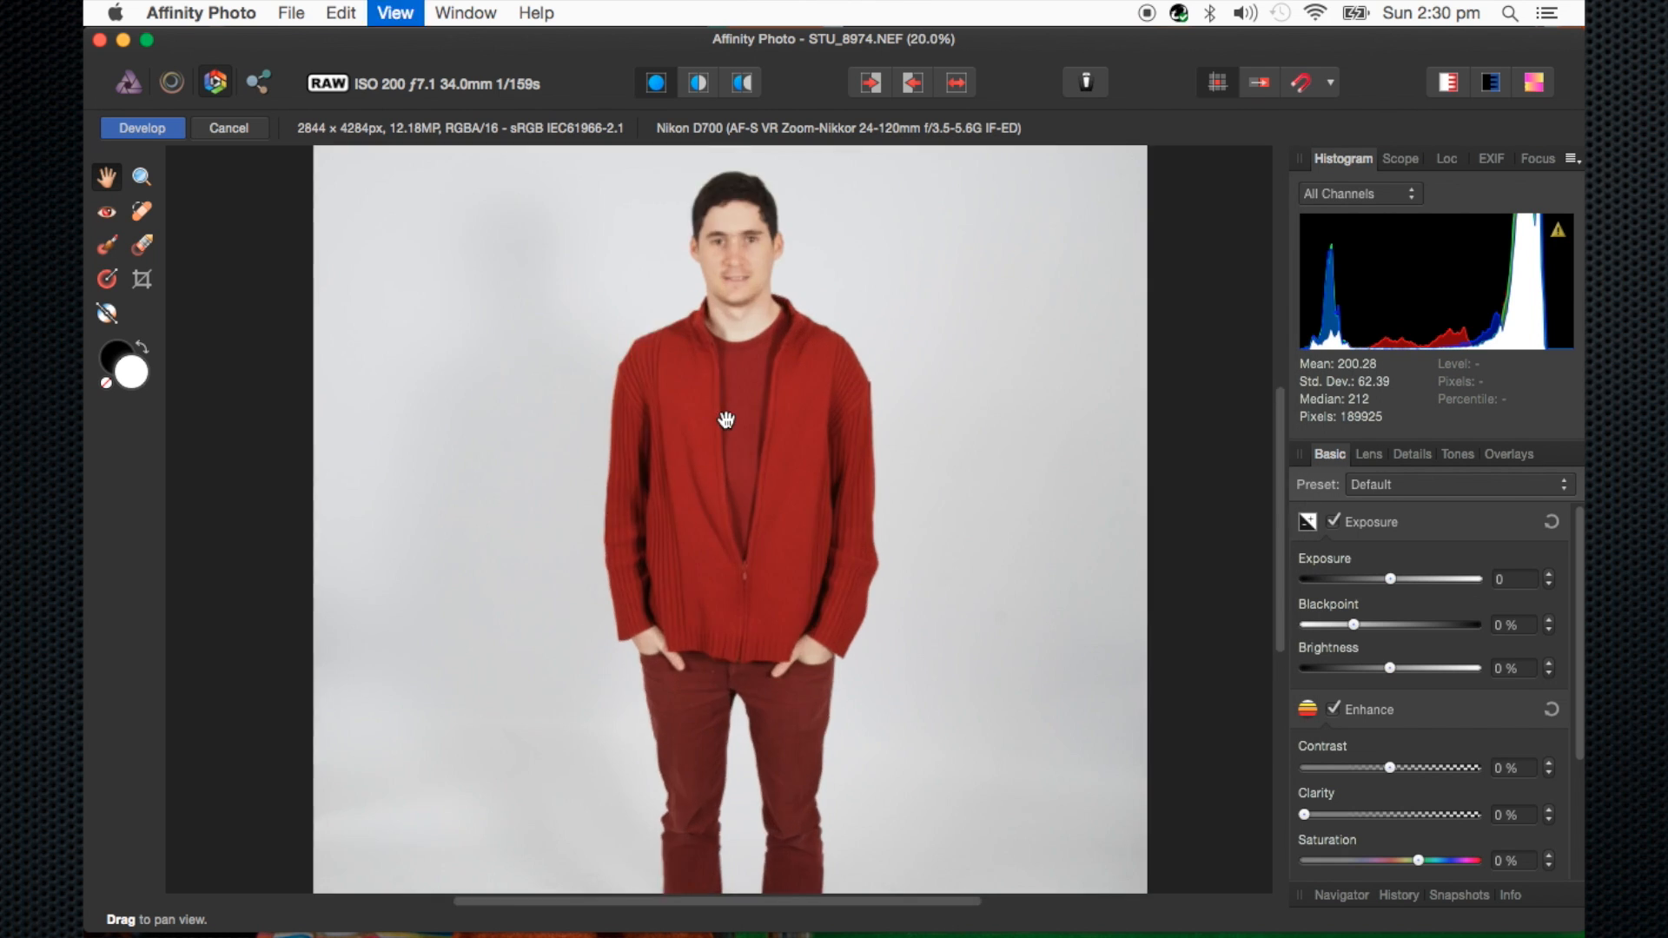
key("super+minus")
key("super+minus")
key("super+minus")
key("super+minus")
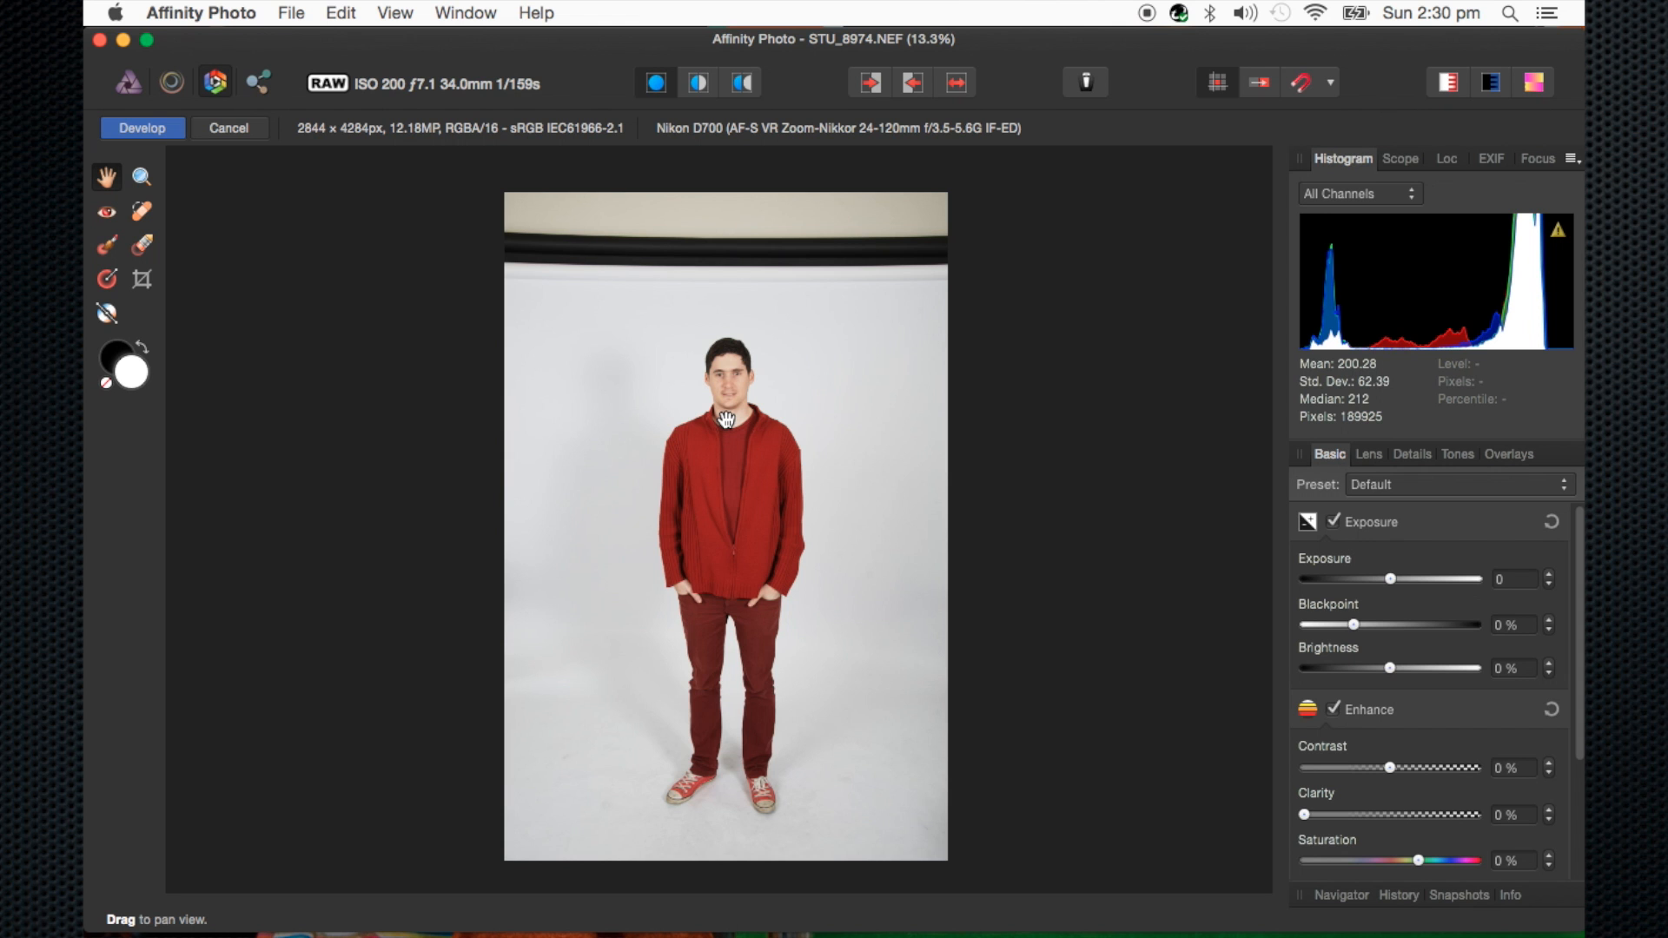
scroll(726, 420, "up", 5)
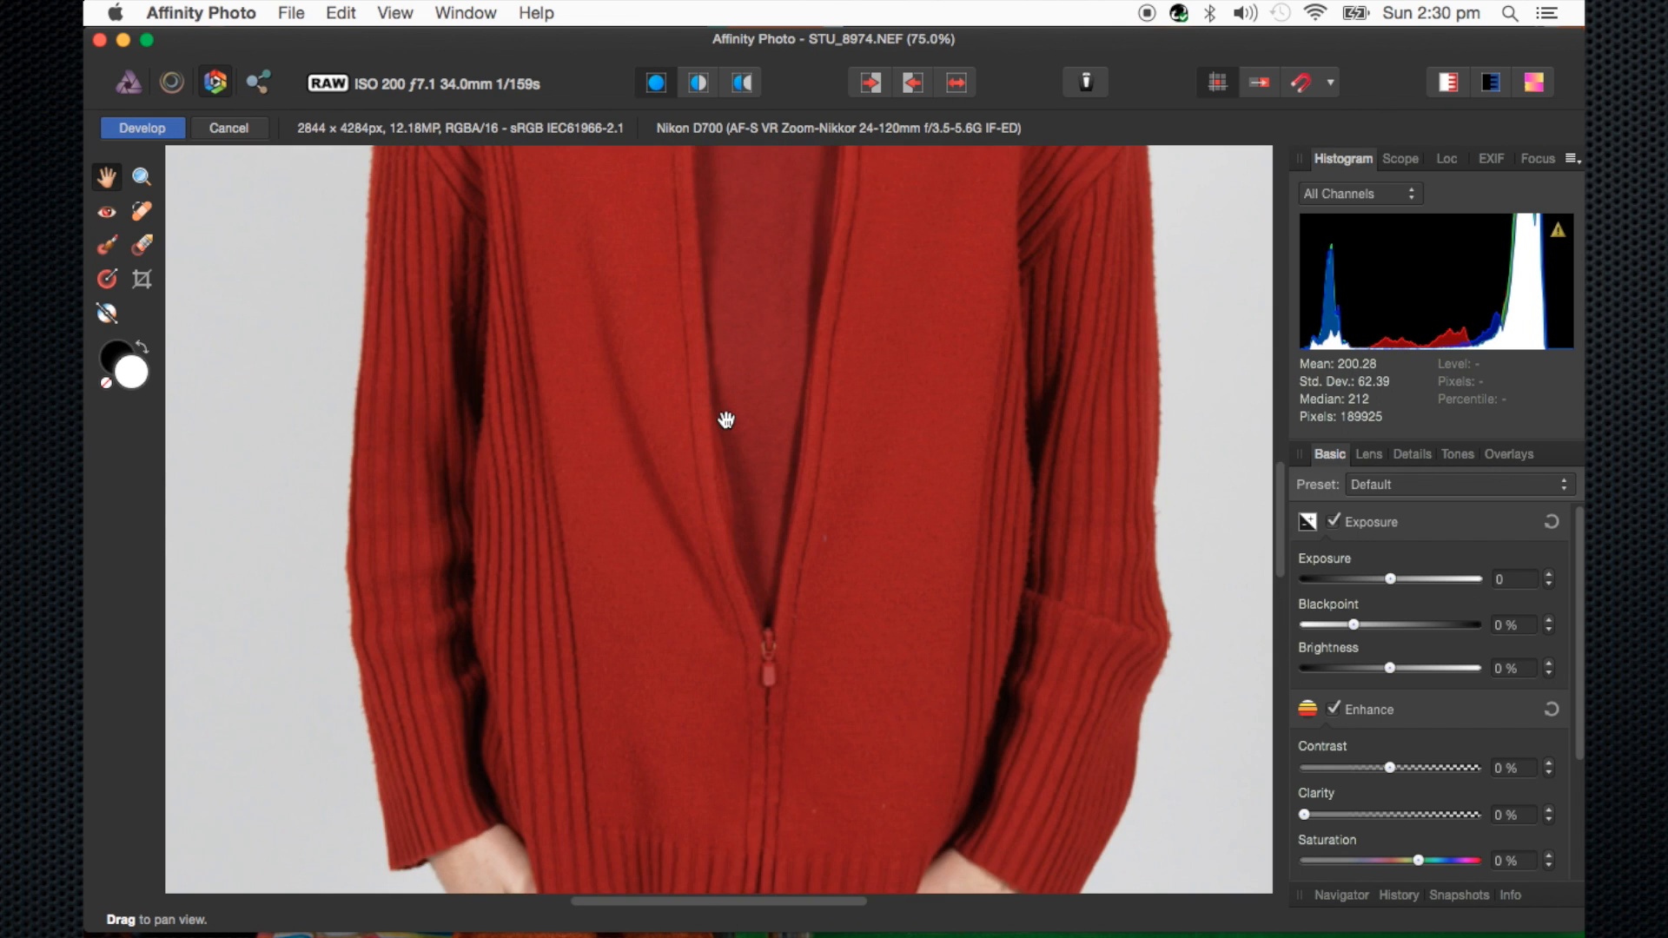
scroll(727, 419, "down", 2)
scroll(726, 419, "up", 5)
scroll(726, 420, "down", 7)
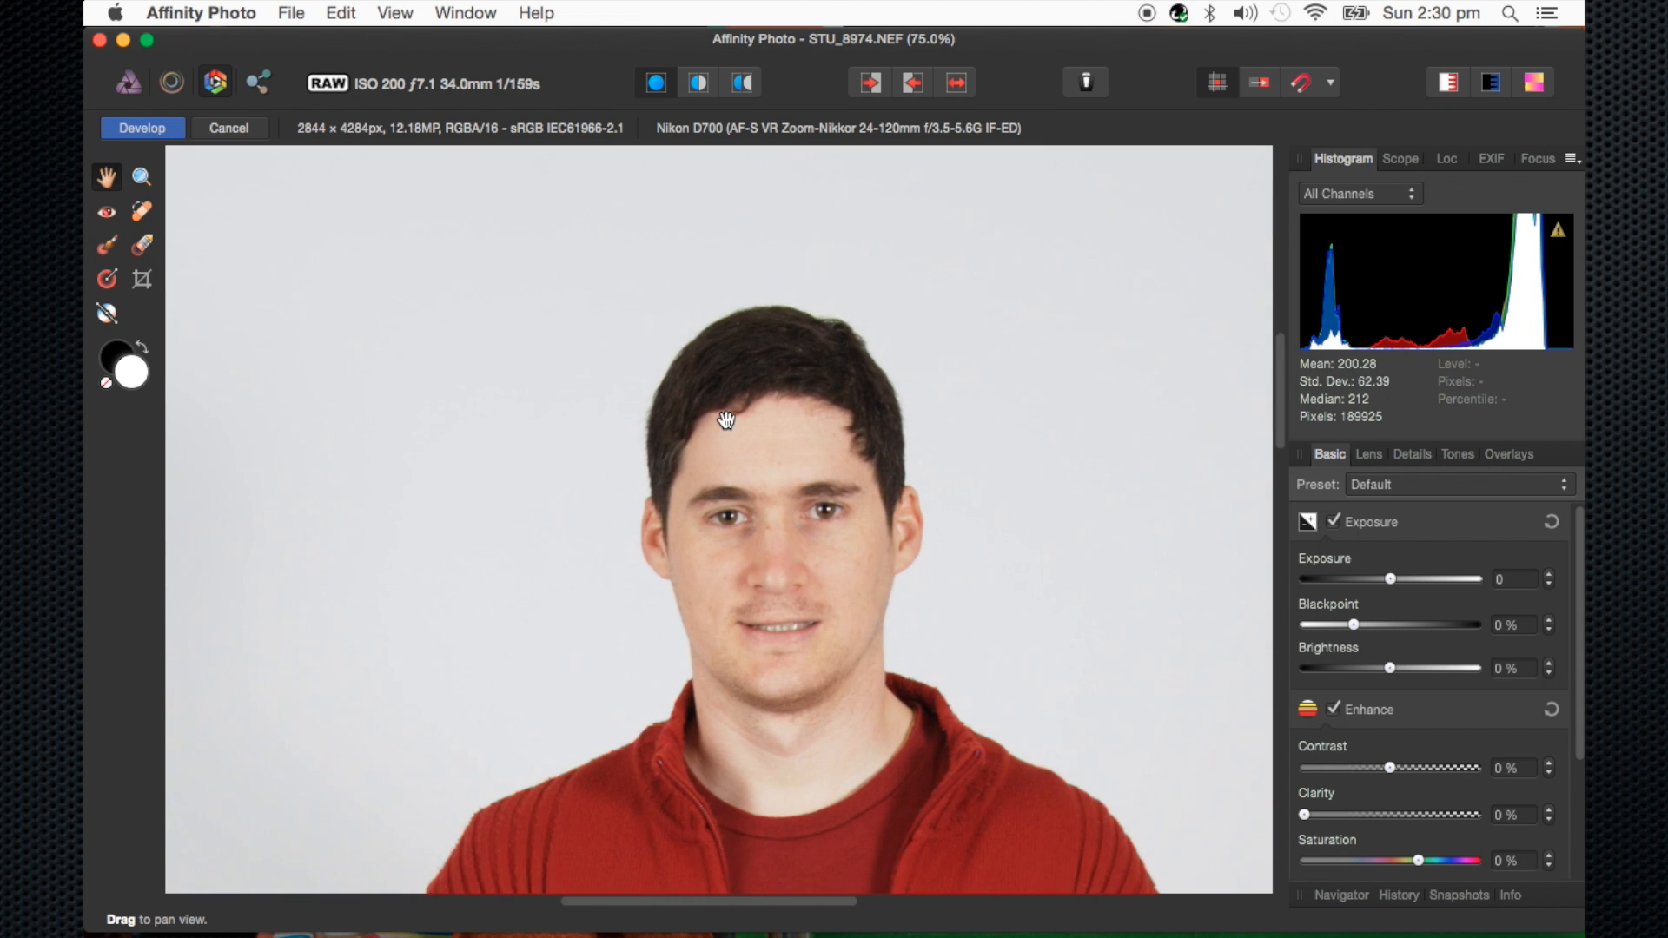
scroll(726, 420, "up", 2)
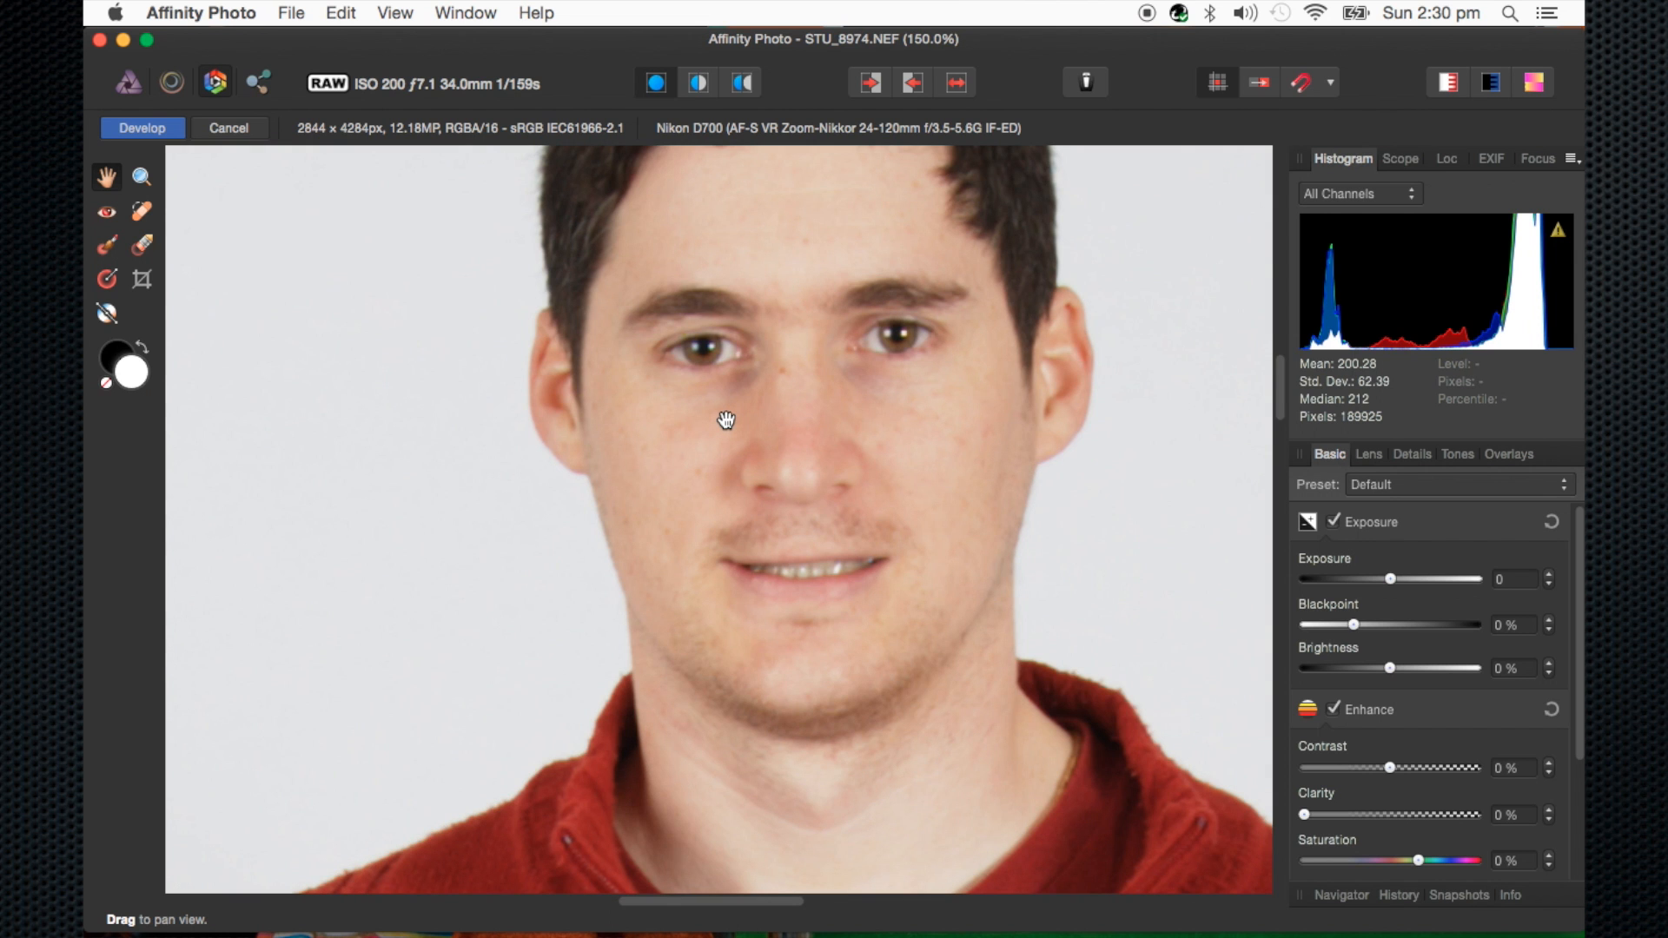
scroll(727, 419, "up", 3)
scroll(726, 420, "right", 3)
scroll(726, 420, "down", 5)
scroll(726, 420, "left", 2)
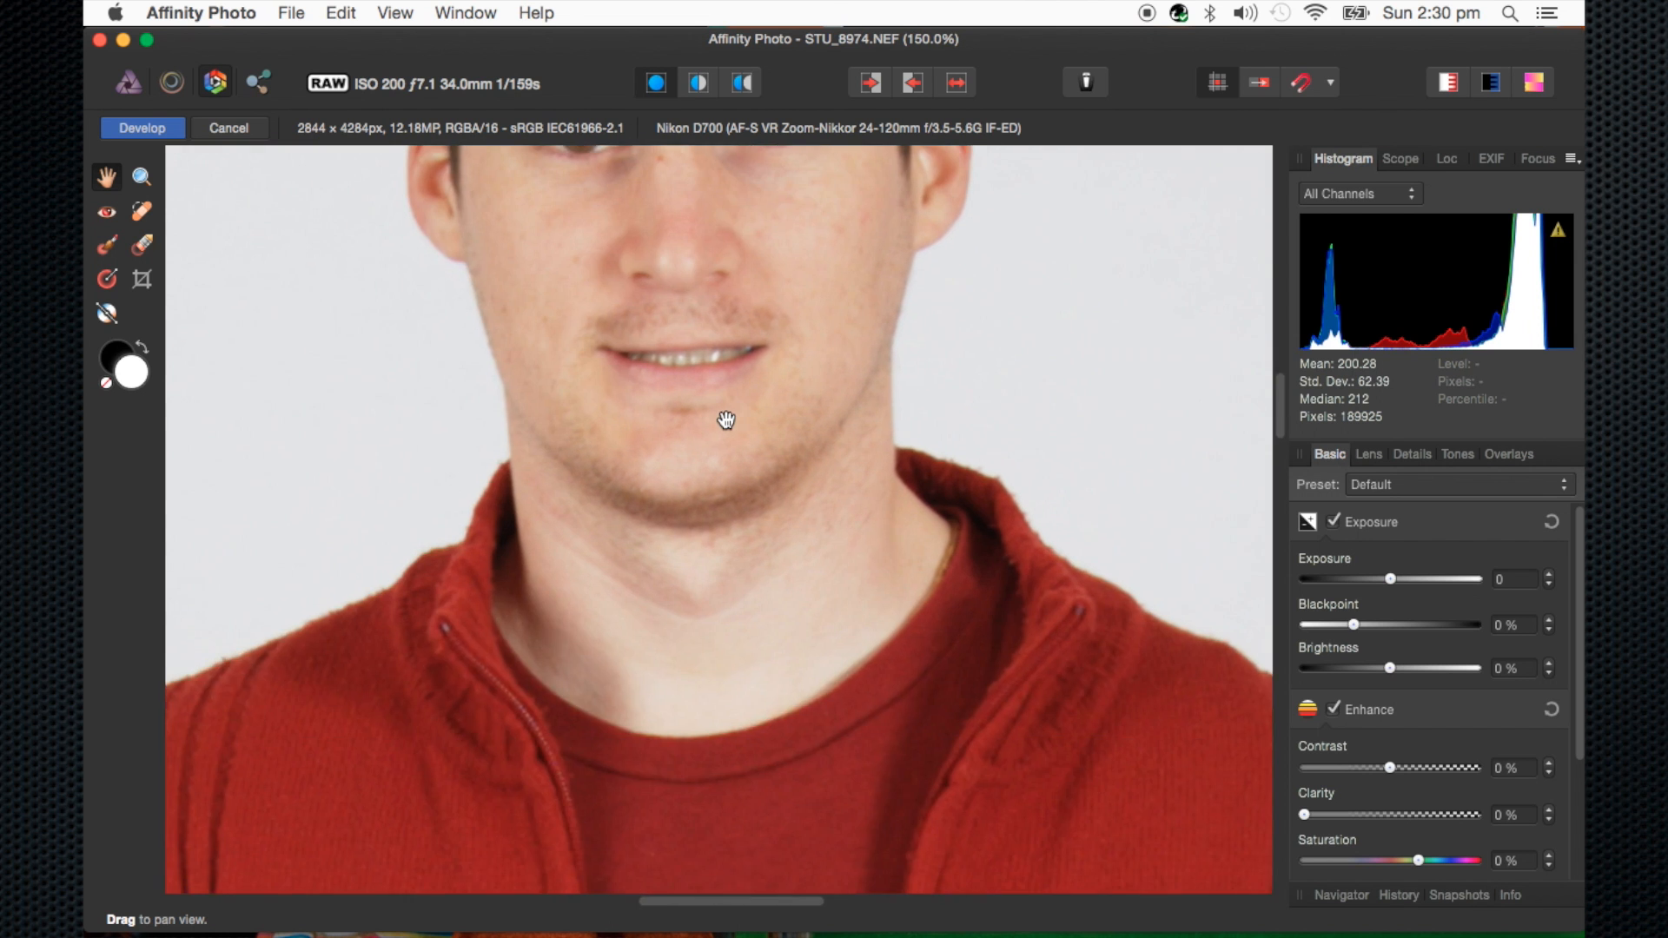
scroll(726, 420, "up", 3)
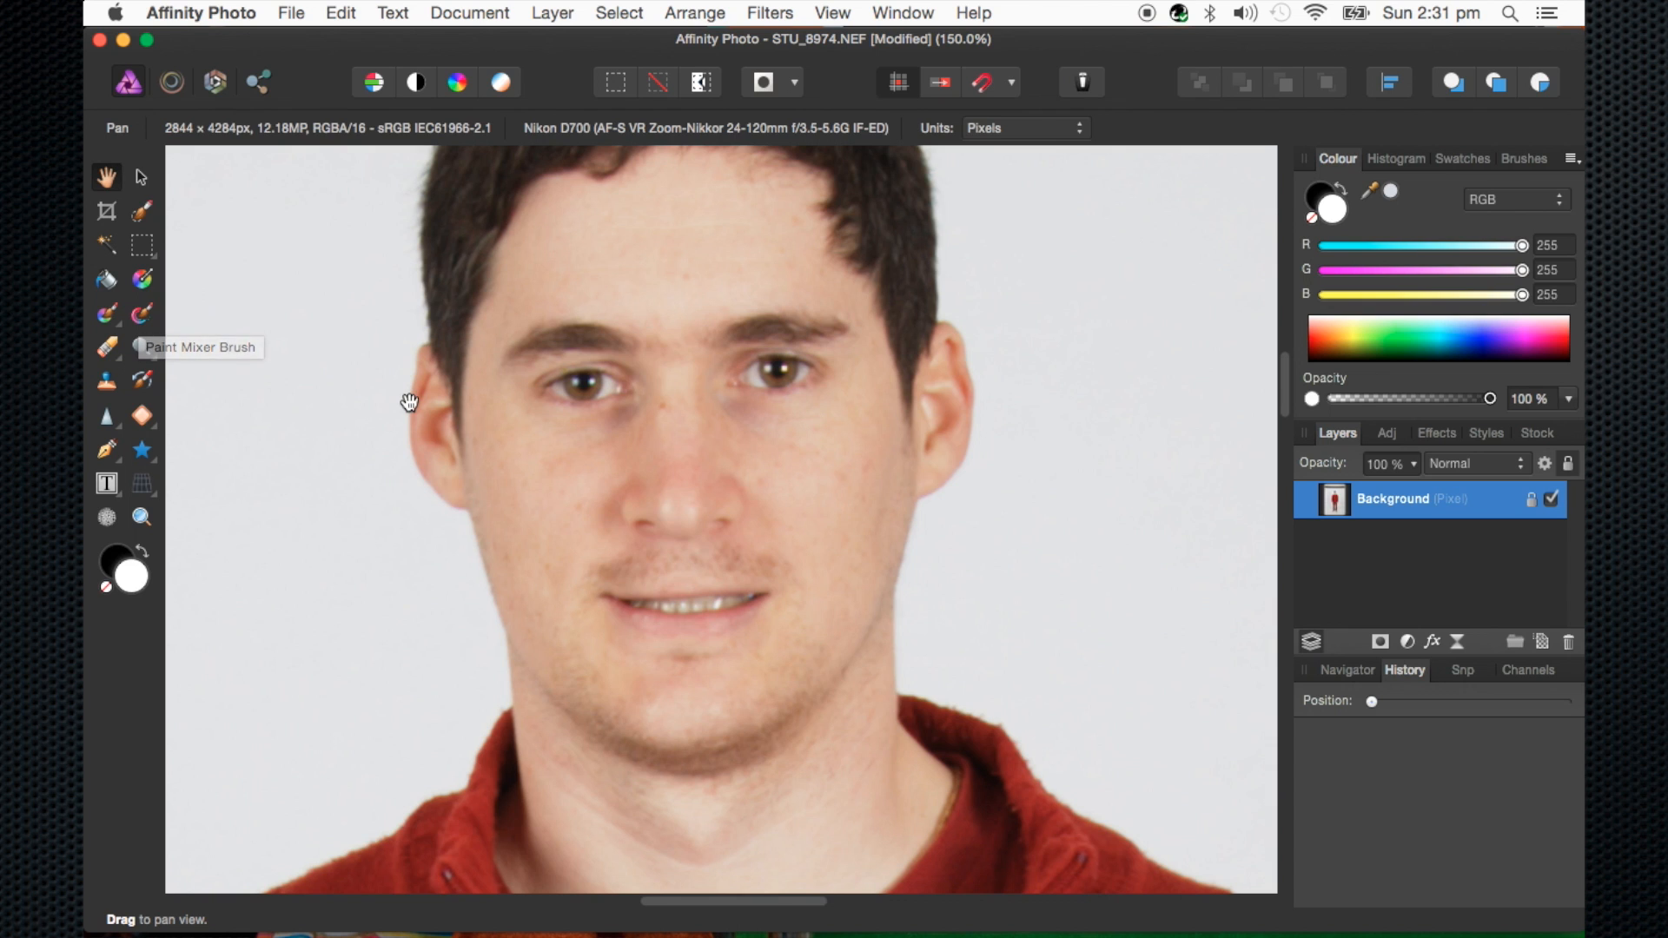
Try to heal the spot in the middle of the forehead with the Healing Brush Tool at a 24.1 px width
key("j")
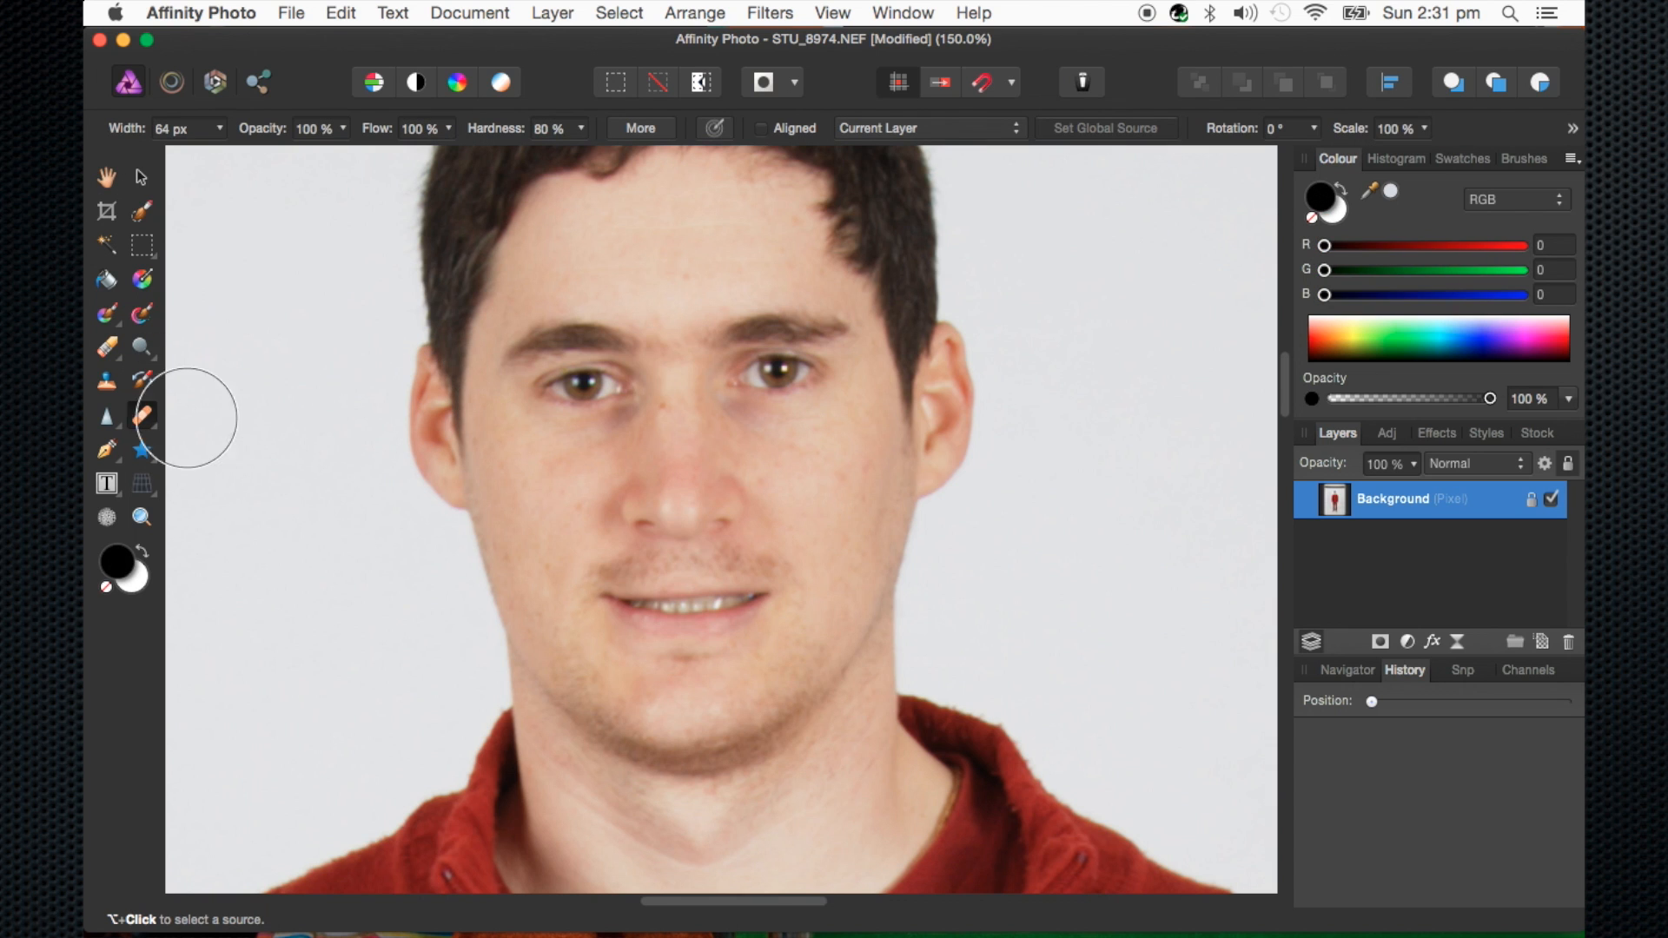
key("bracketleft")
key("bracketleft")
key("bracketleft")
key("bracketleft")
key("bracketleft")
left_click(686, 270)
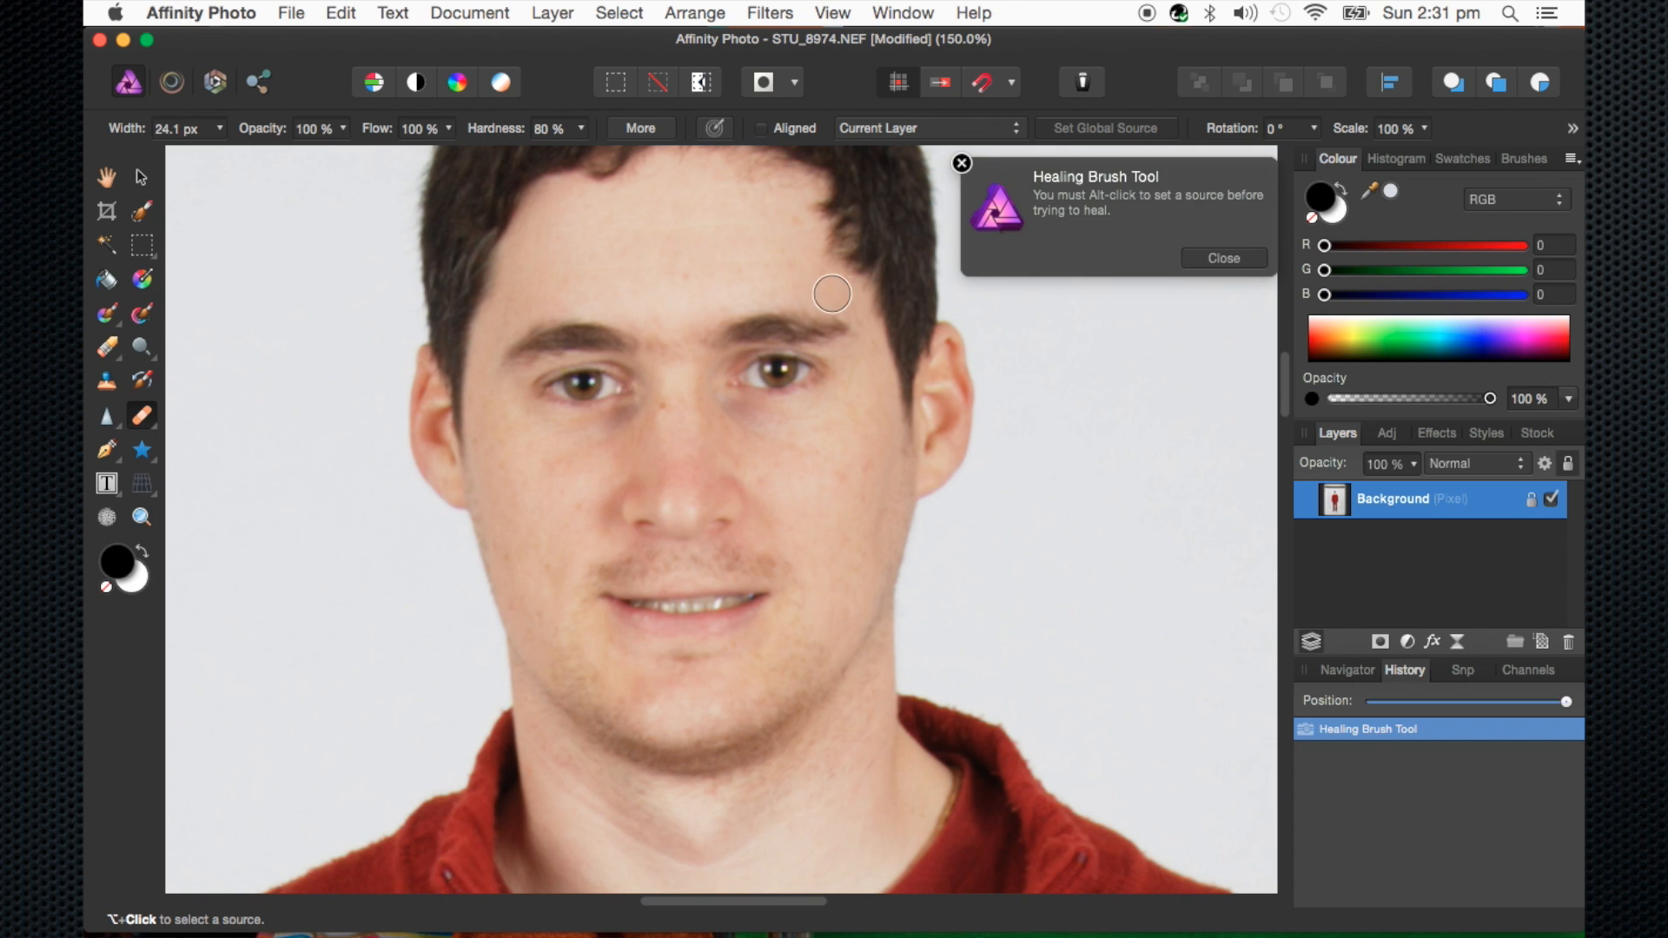
left_click(1217, 258)
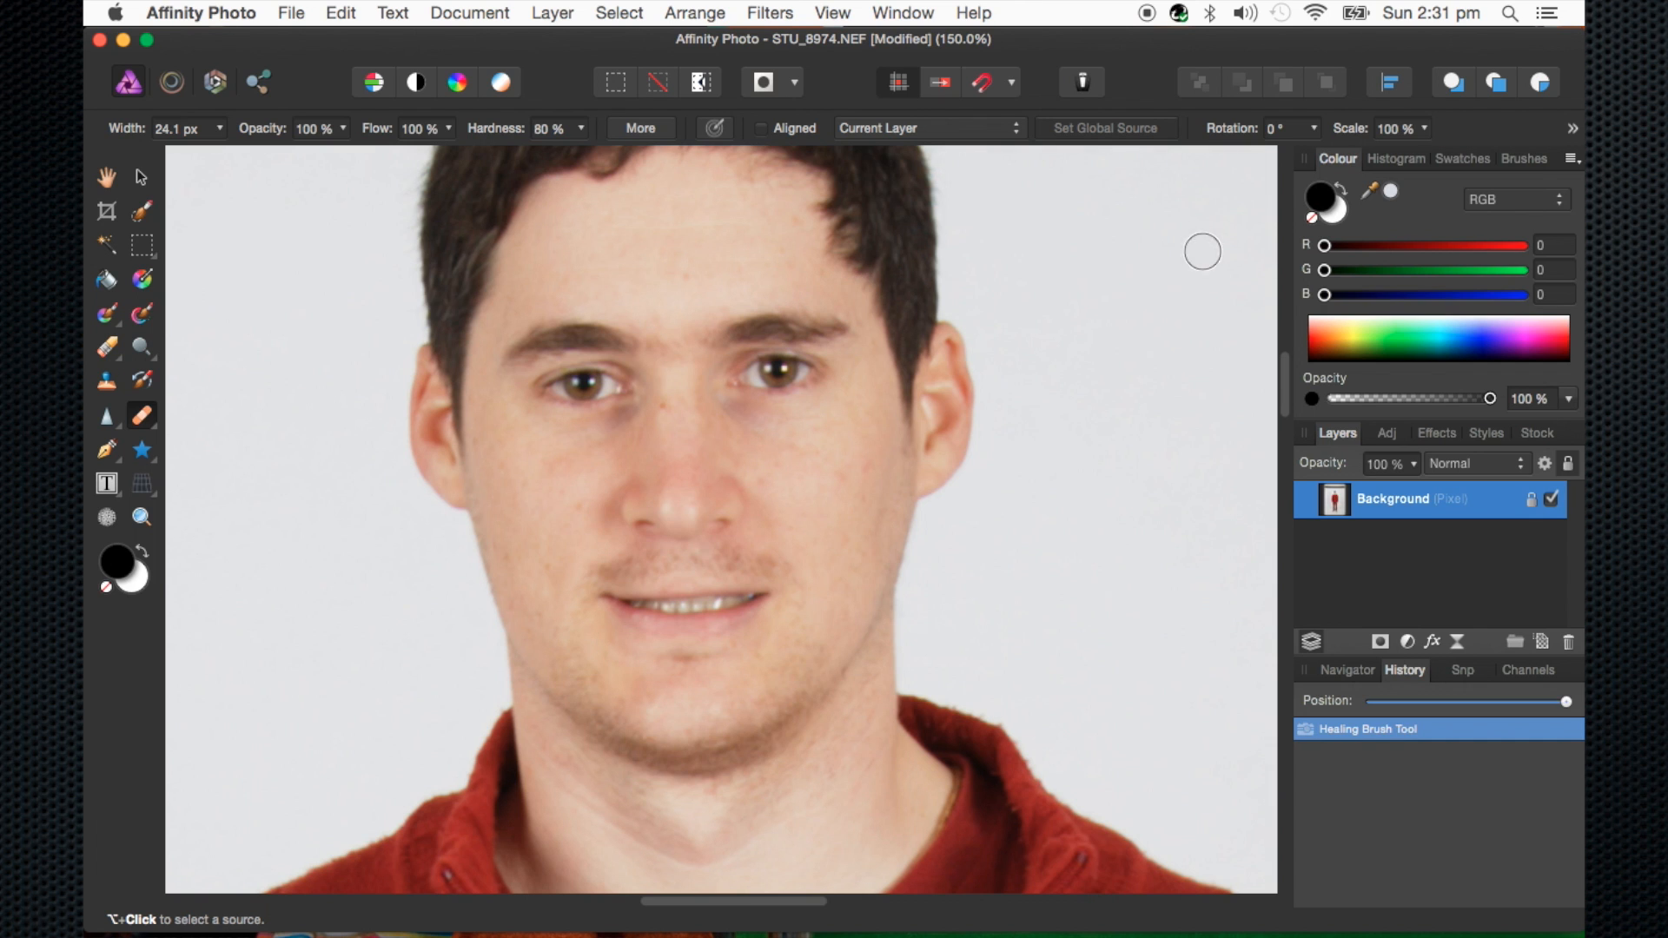
Remove the spot in the middle of the forehead with the Blemish Removal Tool at a 16 px width
key("j")
key("j")
left_click(139, 420)
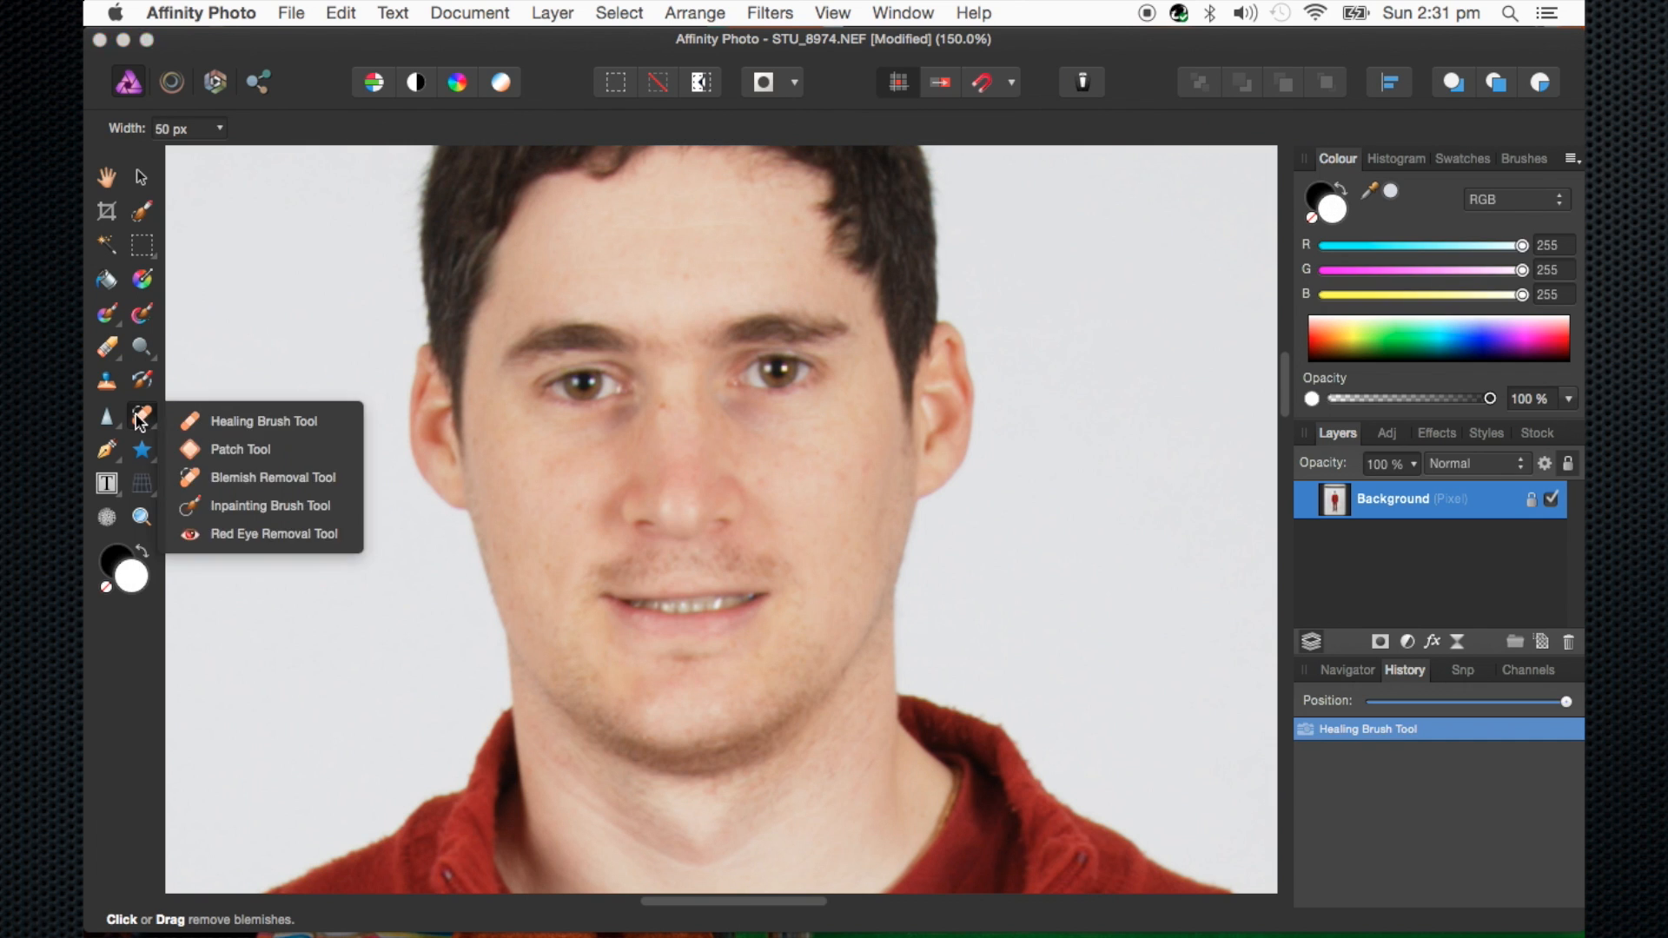
left_click(272, 477)
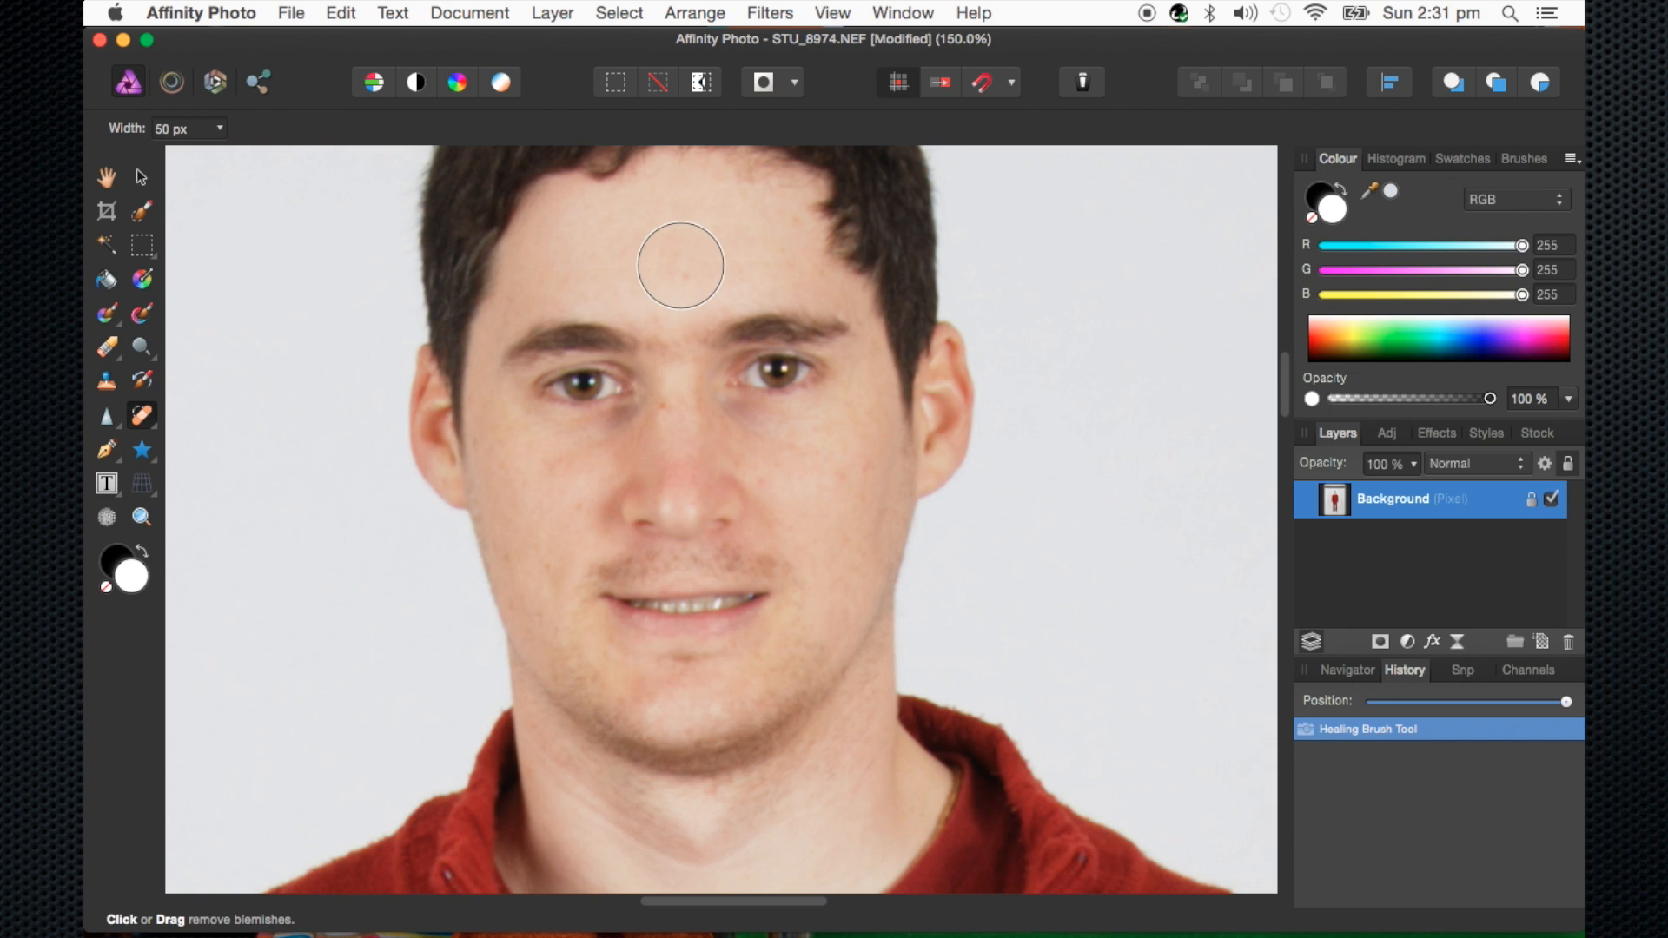
key("bracketleft")
key("bracketleft")
key("bracketleft")
key("bracketleft")
key("bracketleft")
left_click(686, 276)
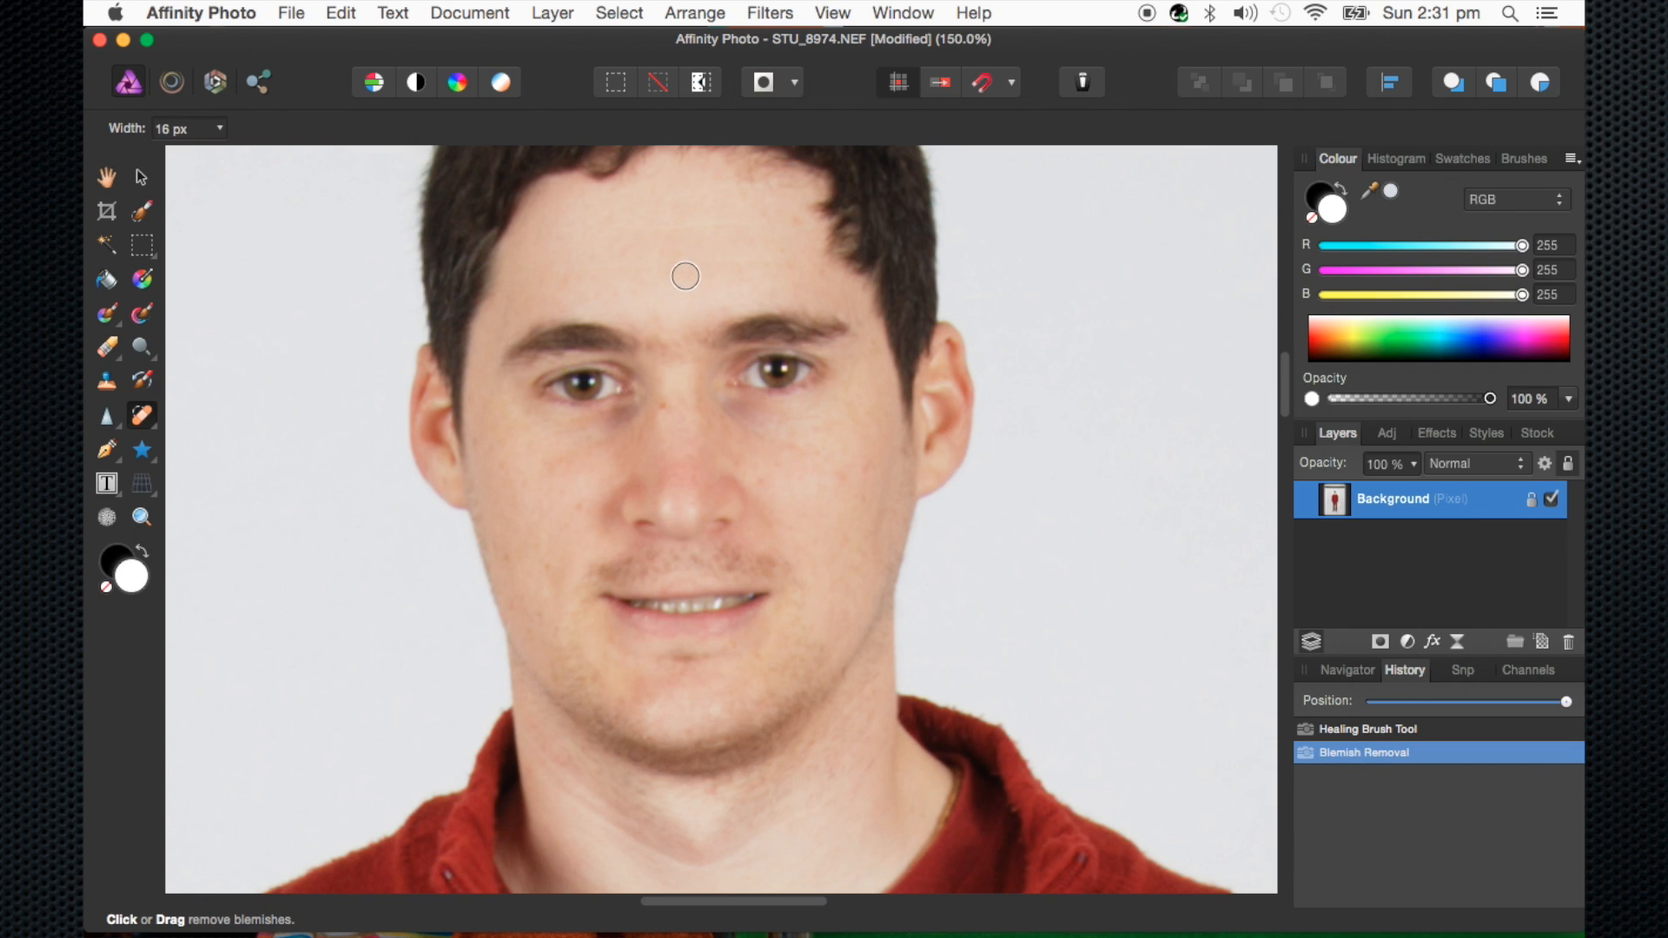
Remove the remaining small blemishes on the bridge of the nose, both cheeks and beside the ear
left_click(660, 402)
left_click(545, 571)
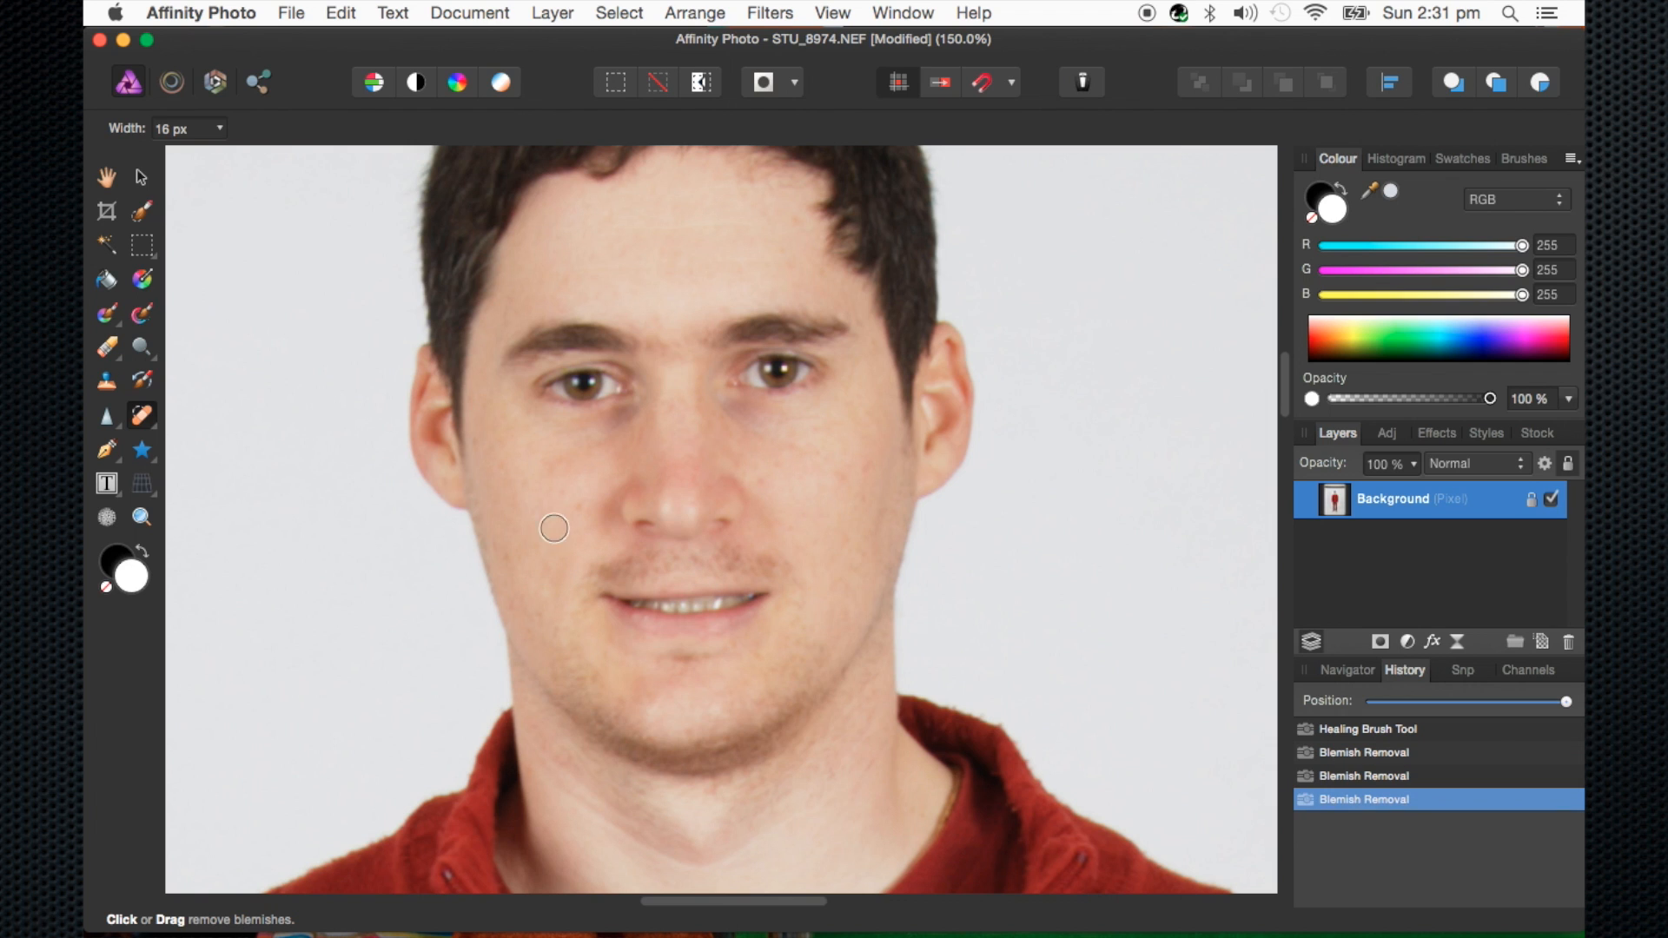
left_click(751, 483)
left_click(765, 477)
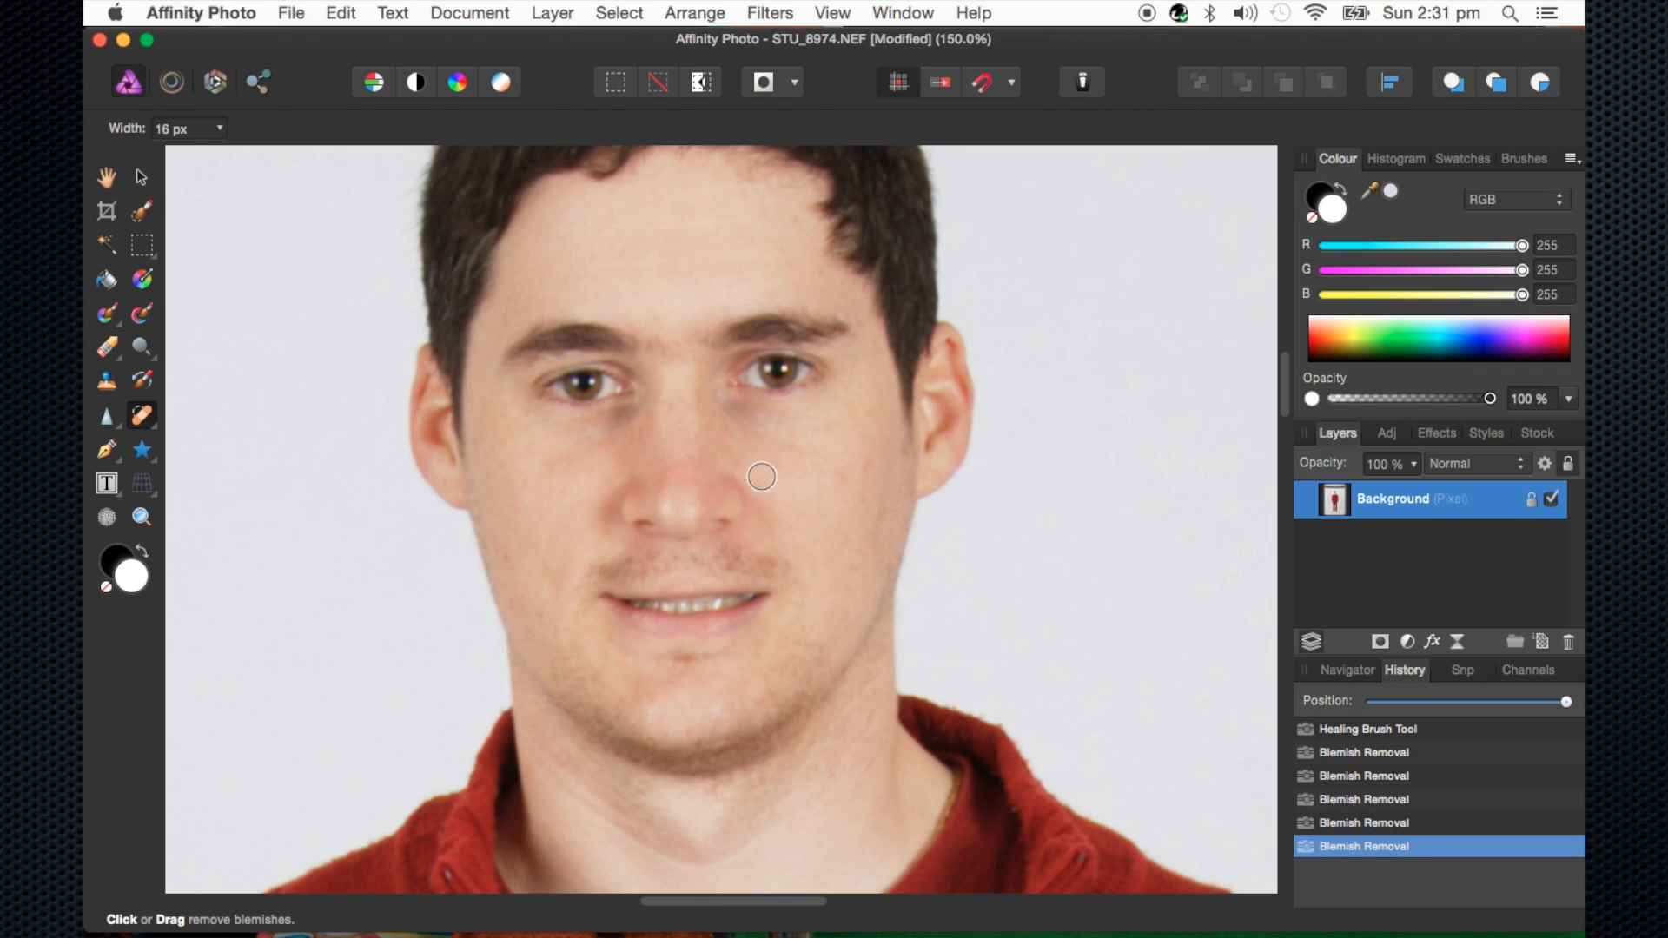
left_click(505, 557)
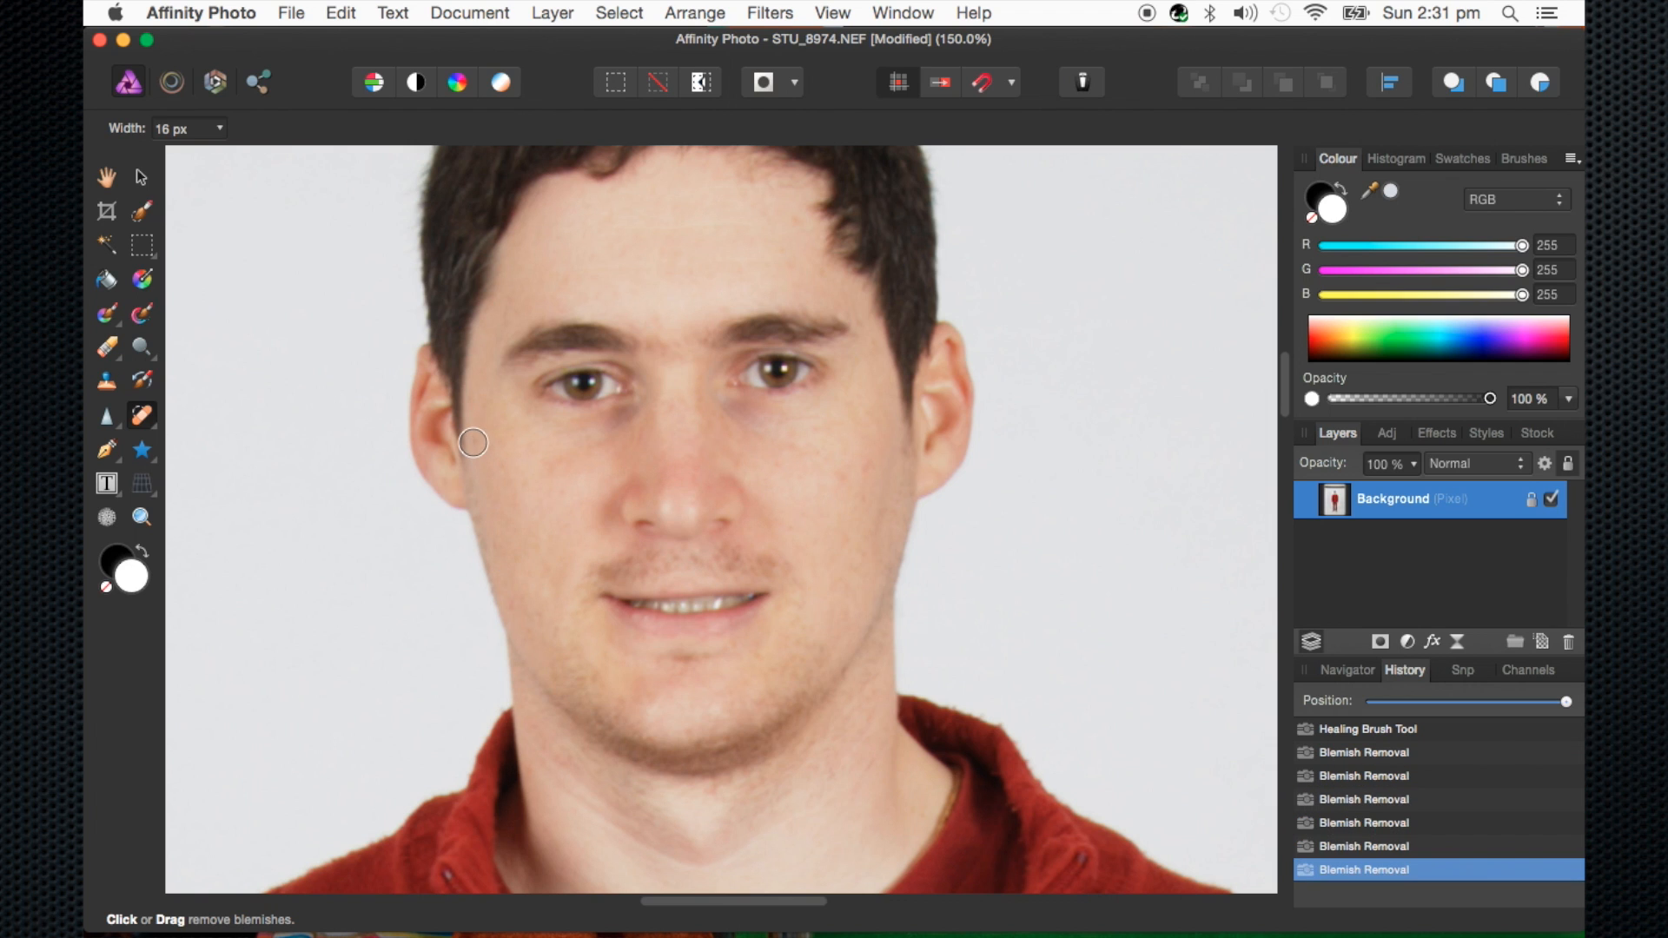
left_click(473, 443)
left_click(839, 469)
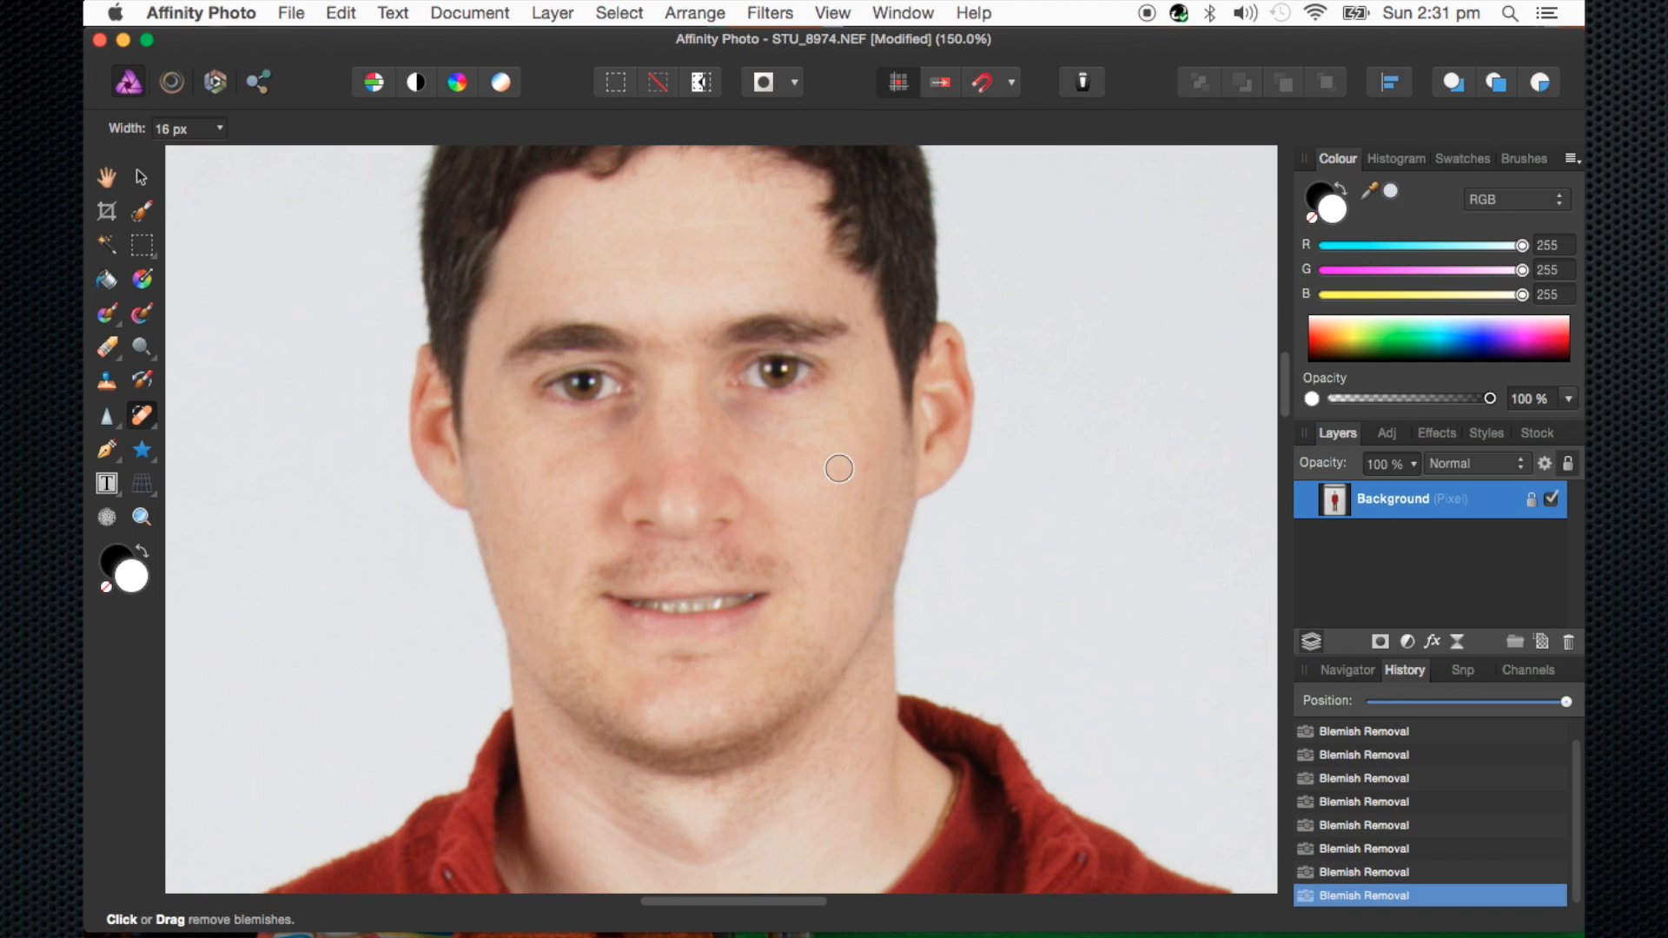
Switch to the Paint Brush Tool with white as the colour, try a dab over one eye and undo it
key("space")
mouse_move(760, 600)
left_mouse_down()
mouse_move(763, 279)
mouse_move(798, 745)
mouse_move(748, 711)
left_mouse_up()
key("b")
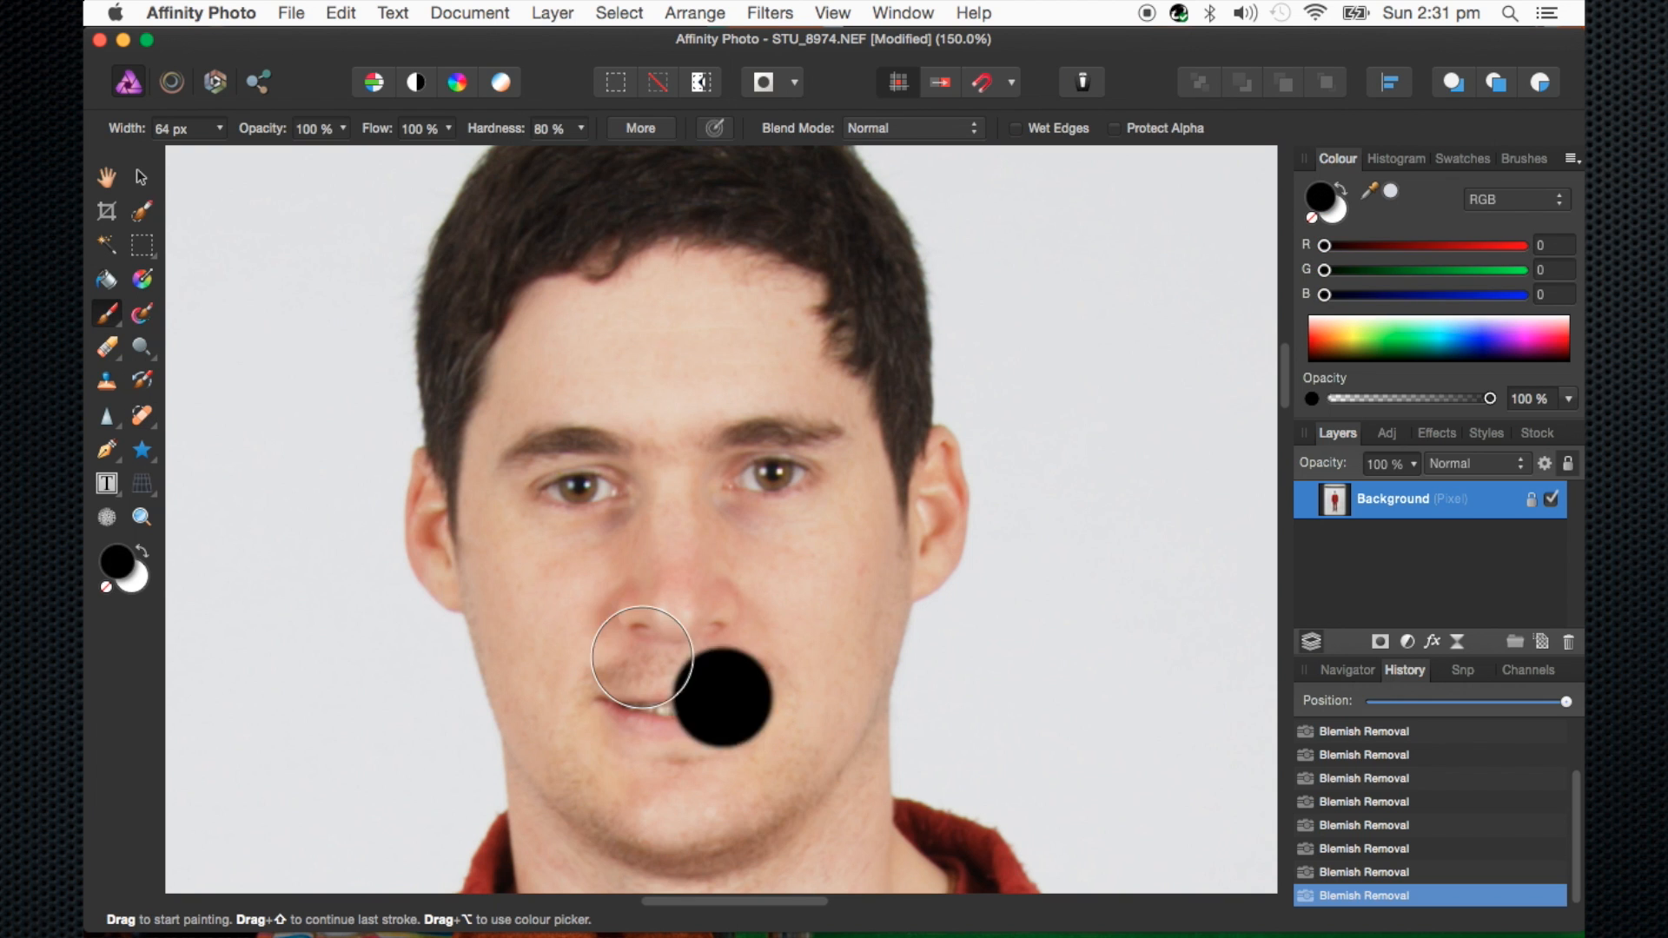
left_click(141, 551)
left_click(593, 484)
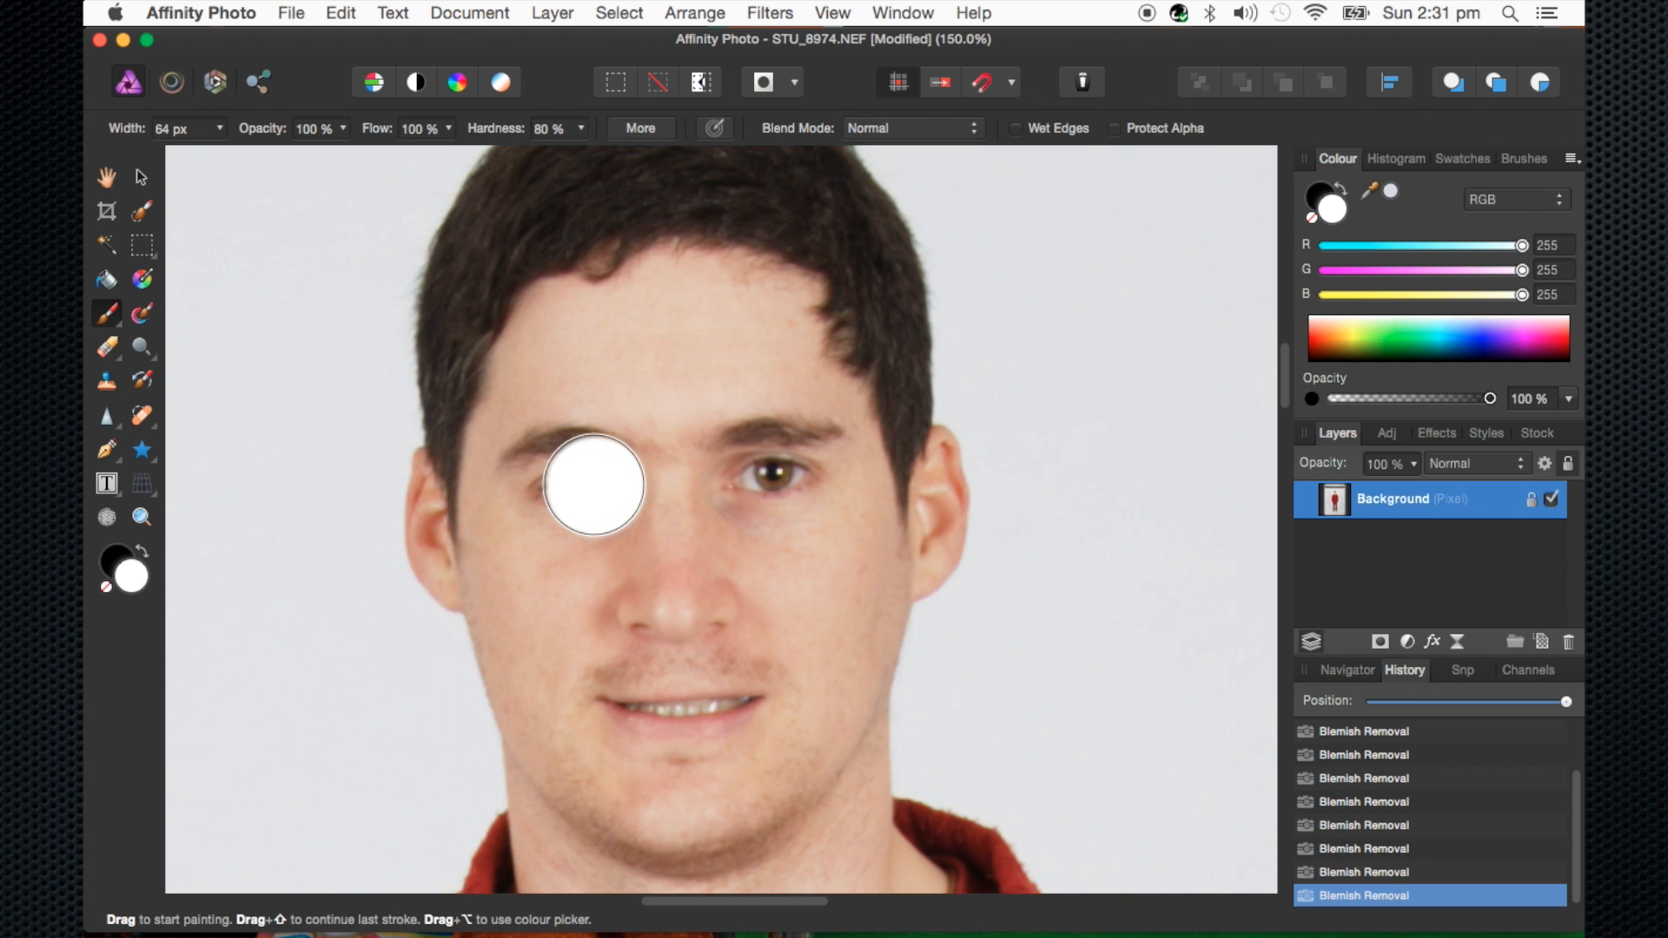
key("super+equal")
key("super+z")
Brighten the whites of both eyes with a smaller white brush at 30% opacity
key("bracketleft")
key("bracketleft")
key("bracketleft")
key("bracketleft")
key("3")
key("super+equal")
left_click_drag(763, 429, 866, 419)
left_click_drag(374, 446, 479, 451)
Paint back the excess white around the eyes with the Undo Brush Tool, softening its hardness to 38%
left_click(141, 380)
mouse_move(895, 417)
left_mouse_down()
mouse_move(799, 408)
mouse_move(849, 398)
left_mouse_up()
left_click_drag(549, 128, 510, 134)
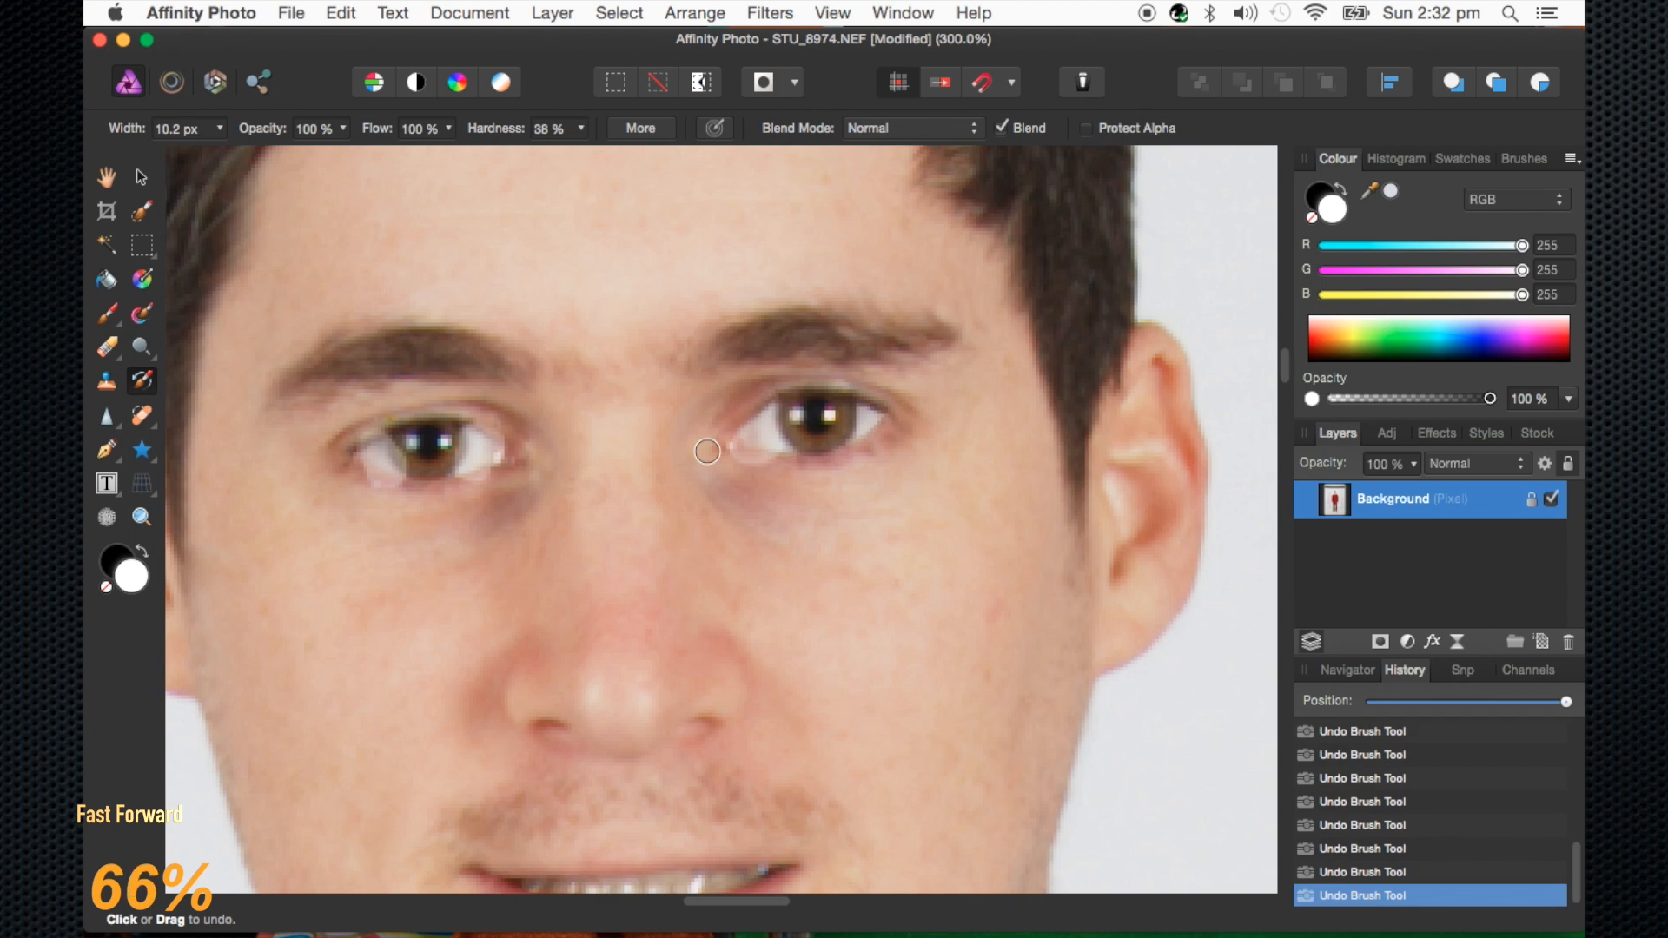
left_click_drag(710, 447, 895, 425)
left_click_drag(549, 128, 513, 132)
left_click_drag(315, 127, 246, 130)
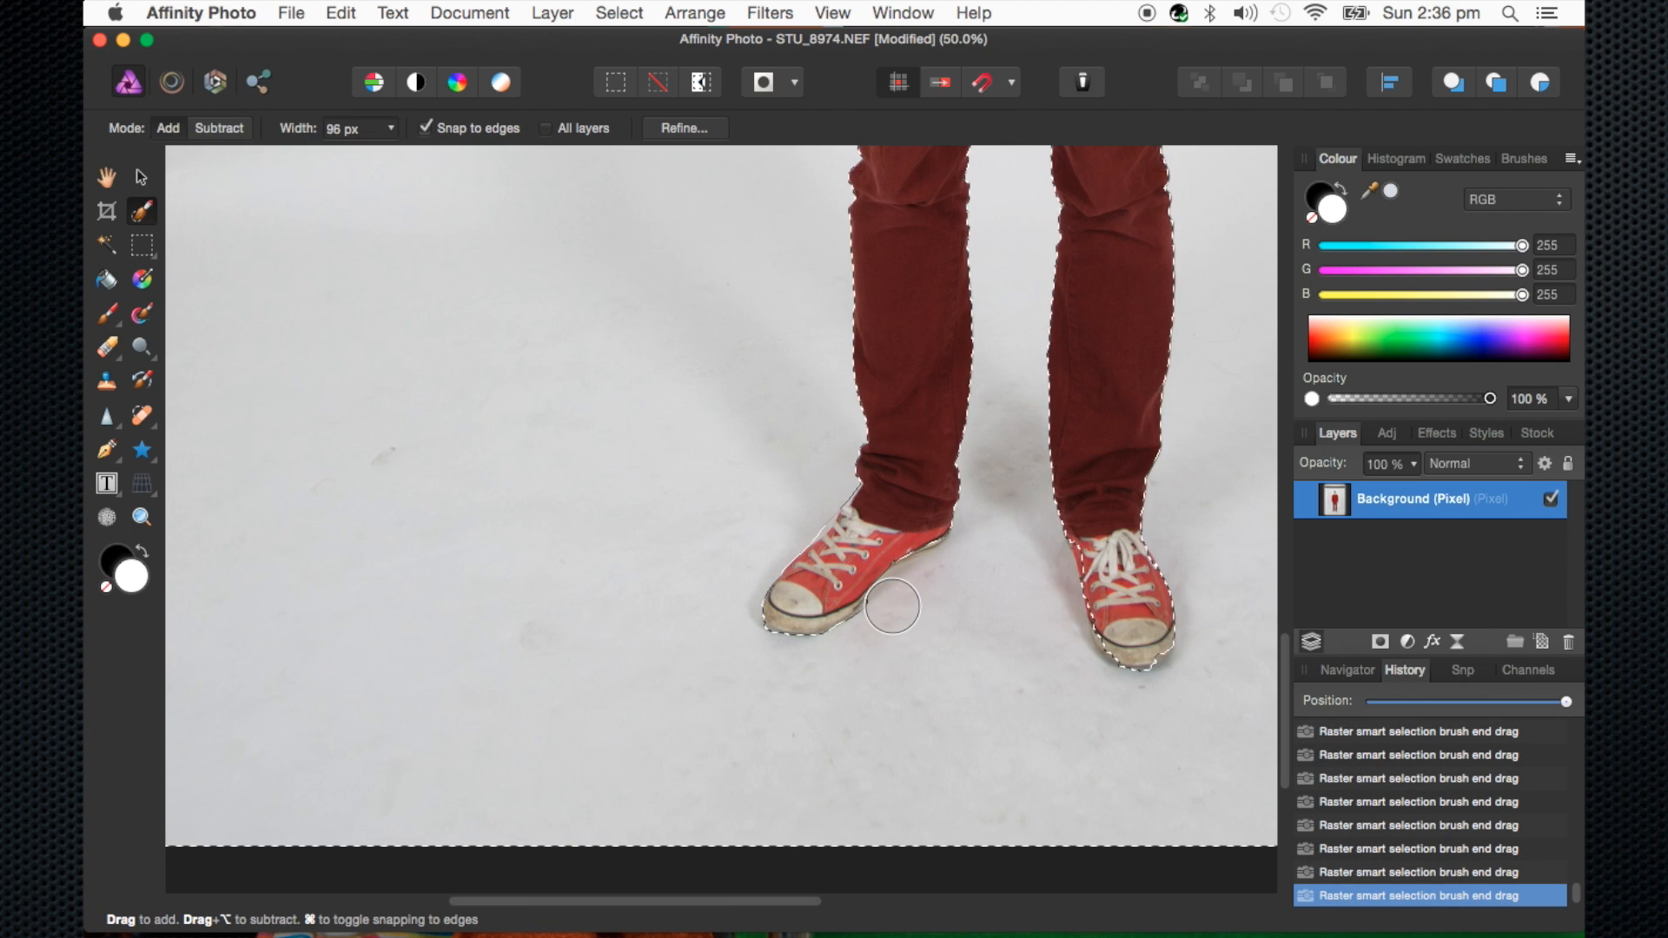
Open the selection refinement for the selected white backdrop and move its dialog clear of the man
scroll(892, 606, "up", 15)
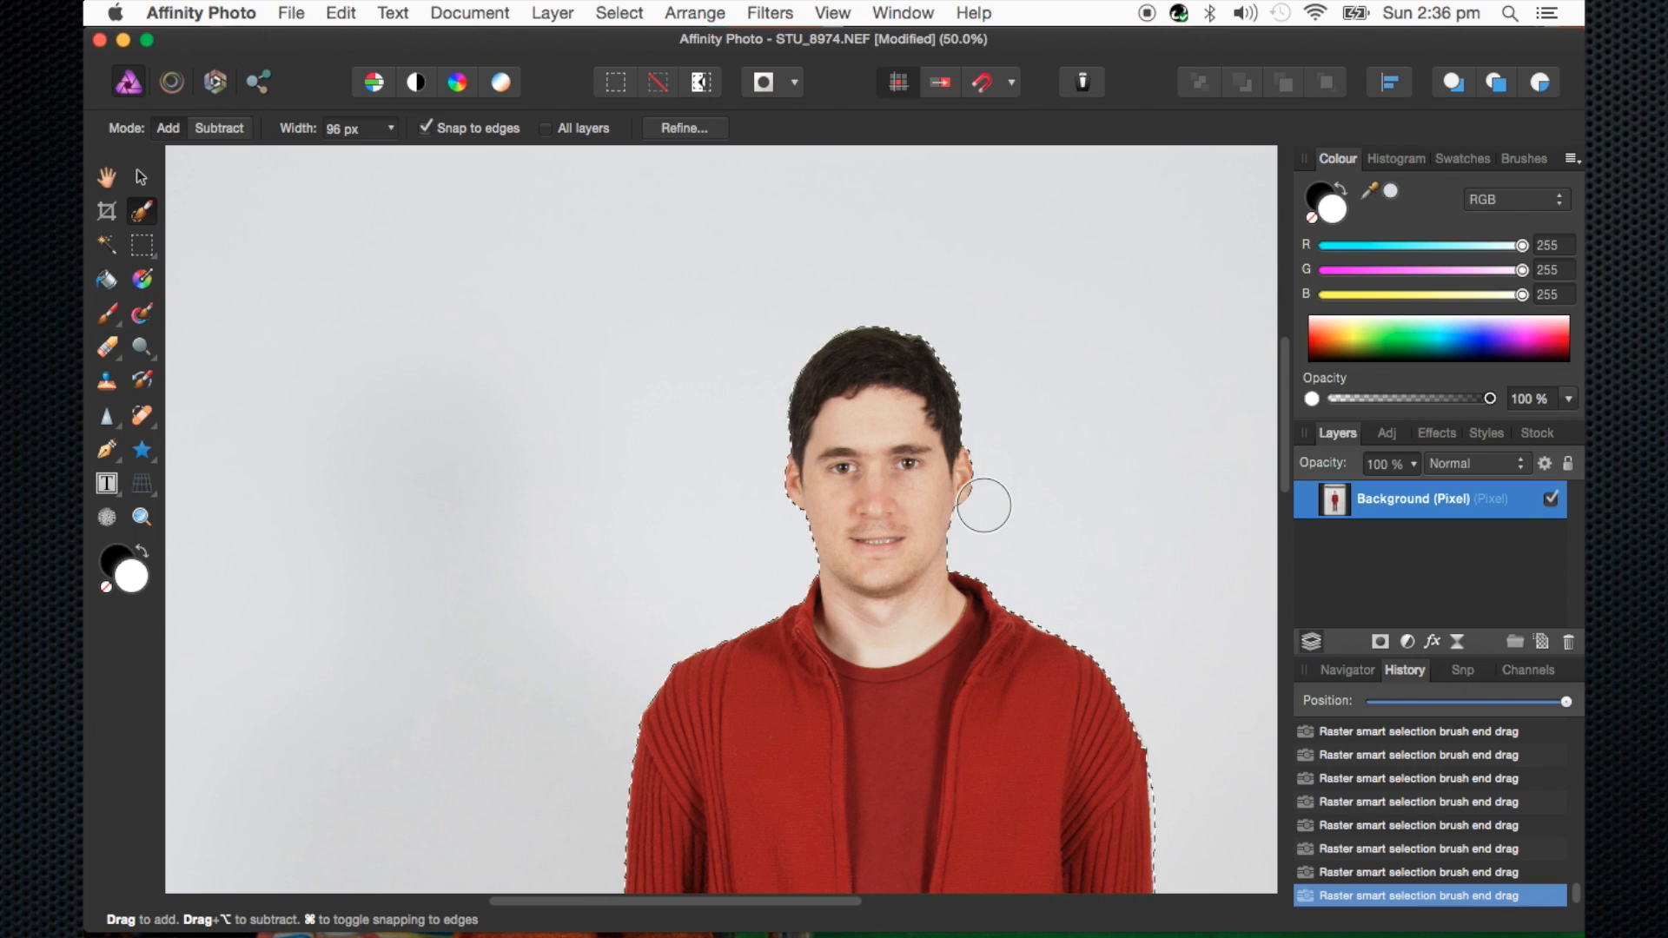
key("super+minus")
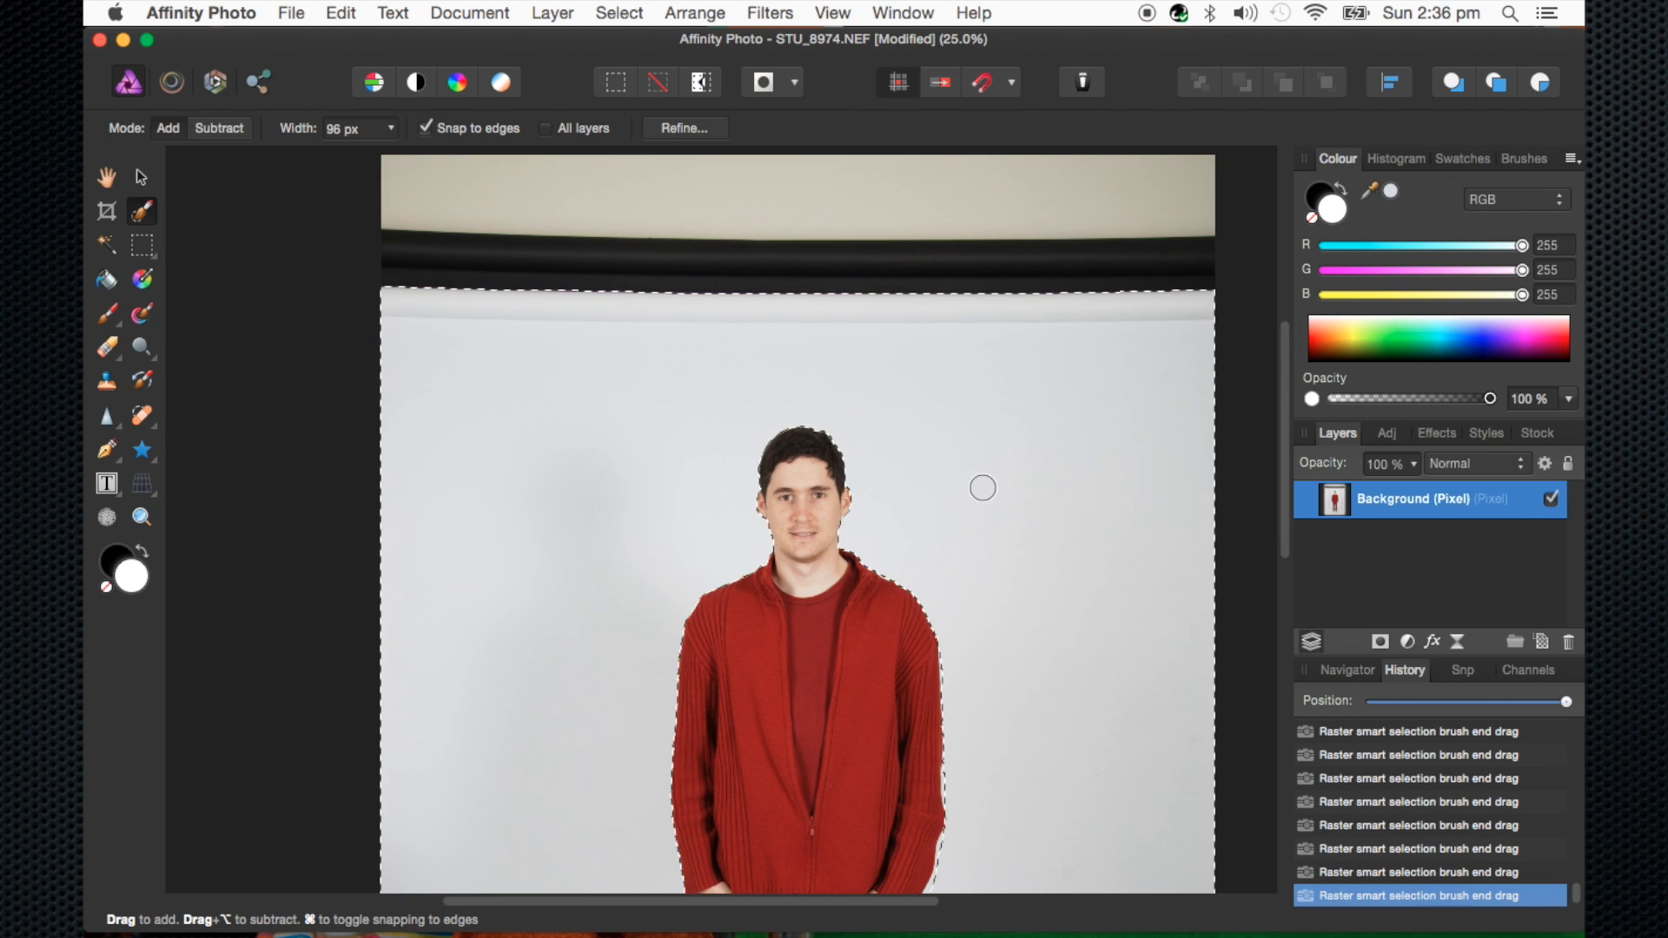
left_click(682, 129)
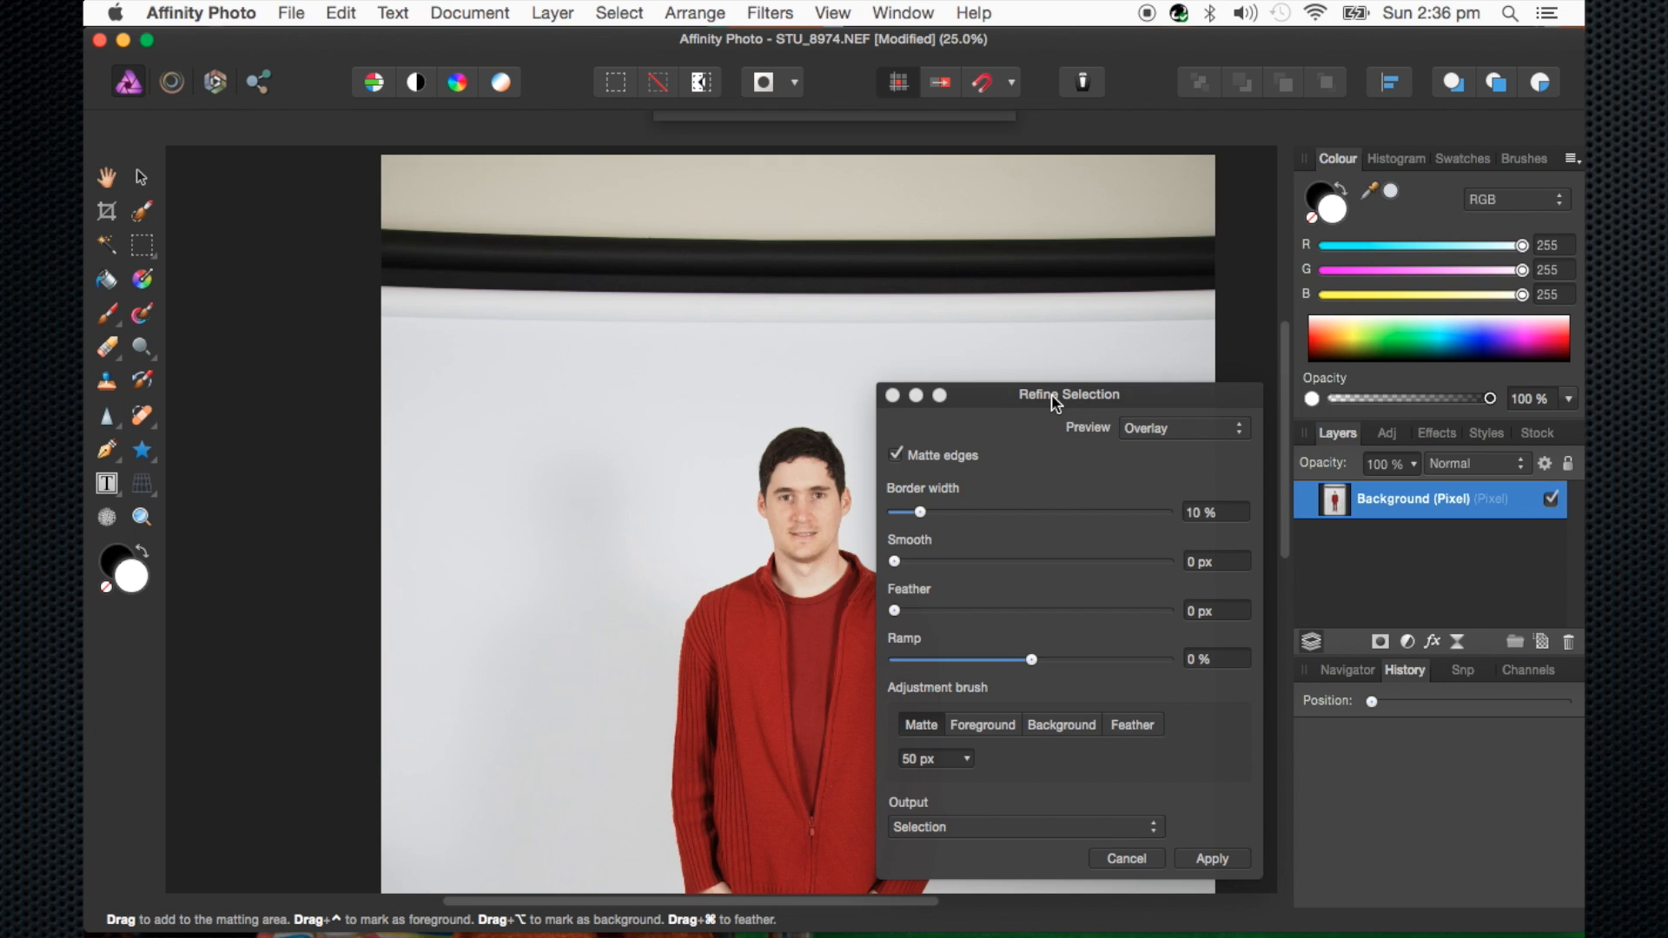
left_click_drag(1056, 402, 1286, 286)
Brush the 50 px Matte adjustment over the leftover backdrop beside the sleeve and between the legs
scroll(1106, 770, "down", 10)
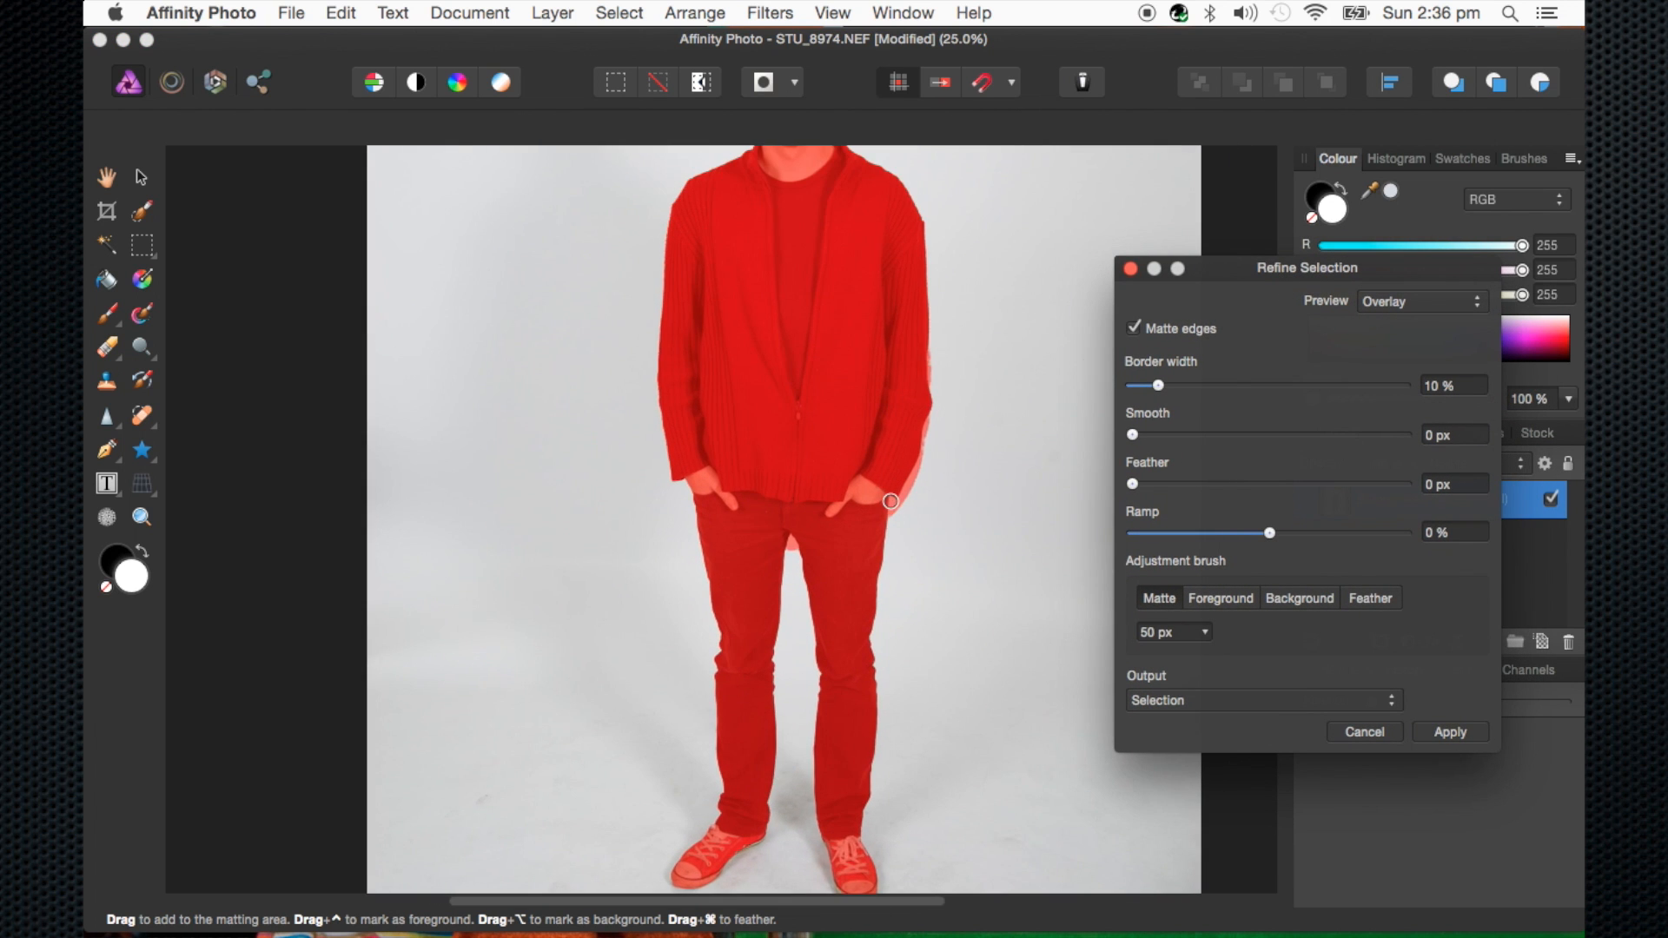
scroll(890, 501, "up", 3)
scroll(891, 501, "right", 5)
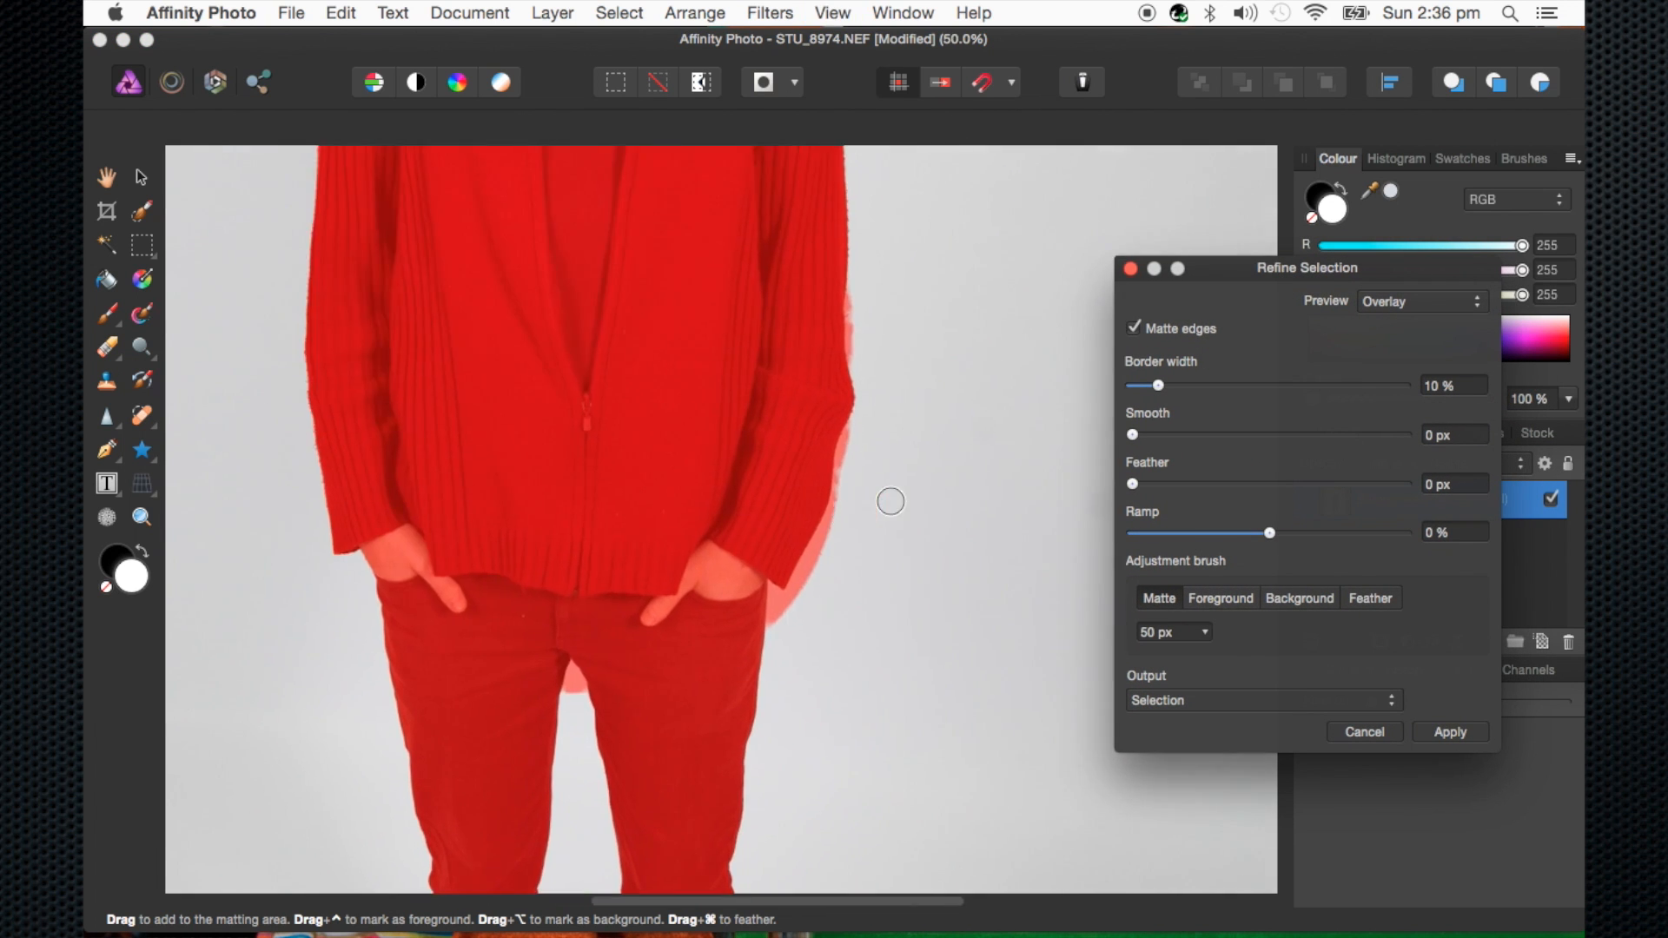
mouse_move(781, 616)
left_mouse_down()
mouse_move(787, 581)
mouse_move(875, 457)
left_mouse_up()
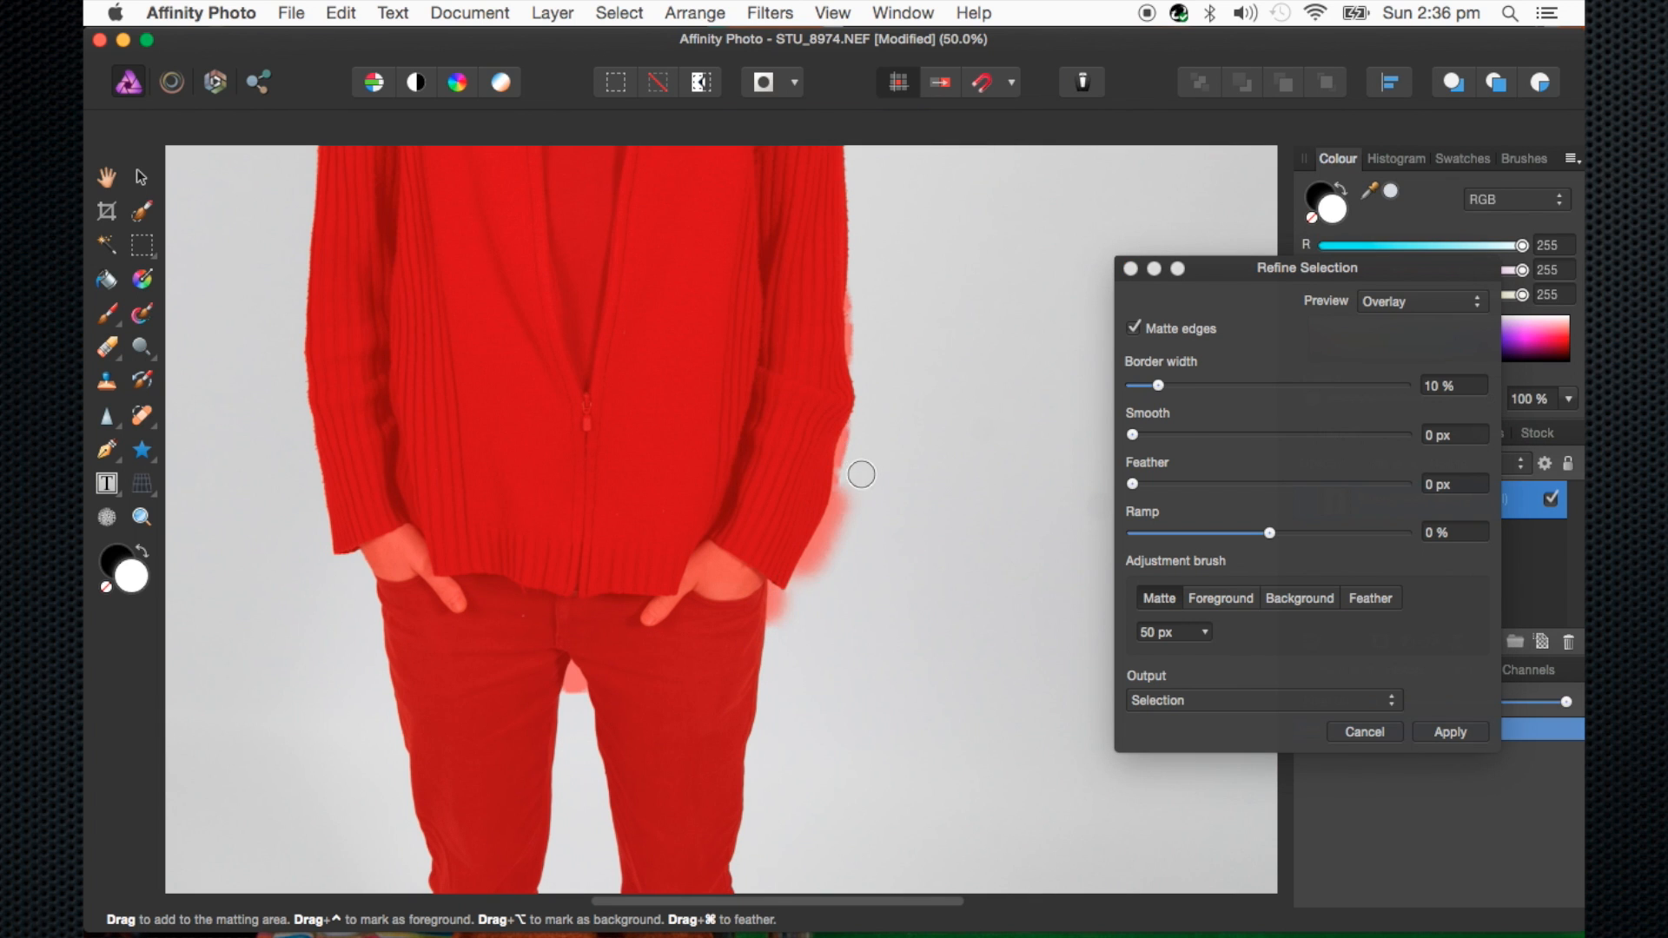
left_click_drag(861, 475, 788, 619)
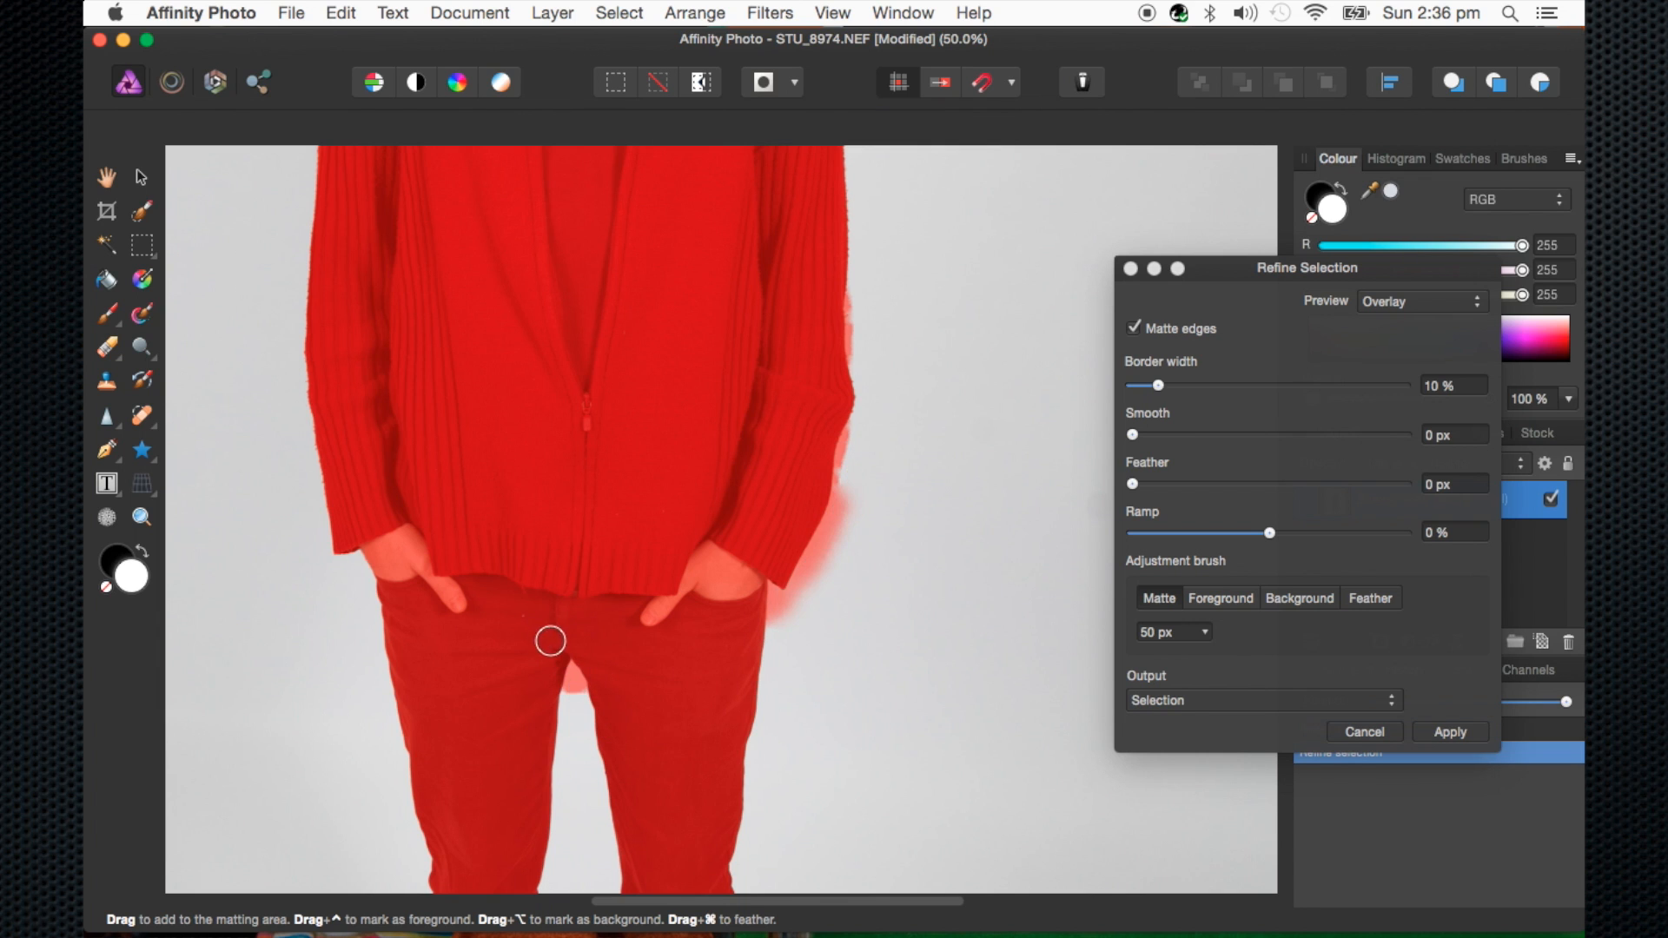
left_click_drag(565, 679, 568, 741)
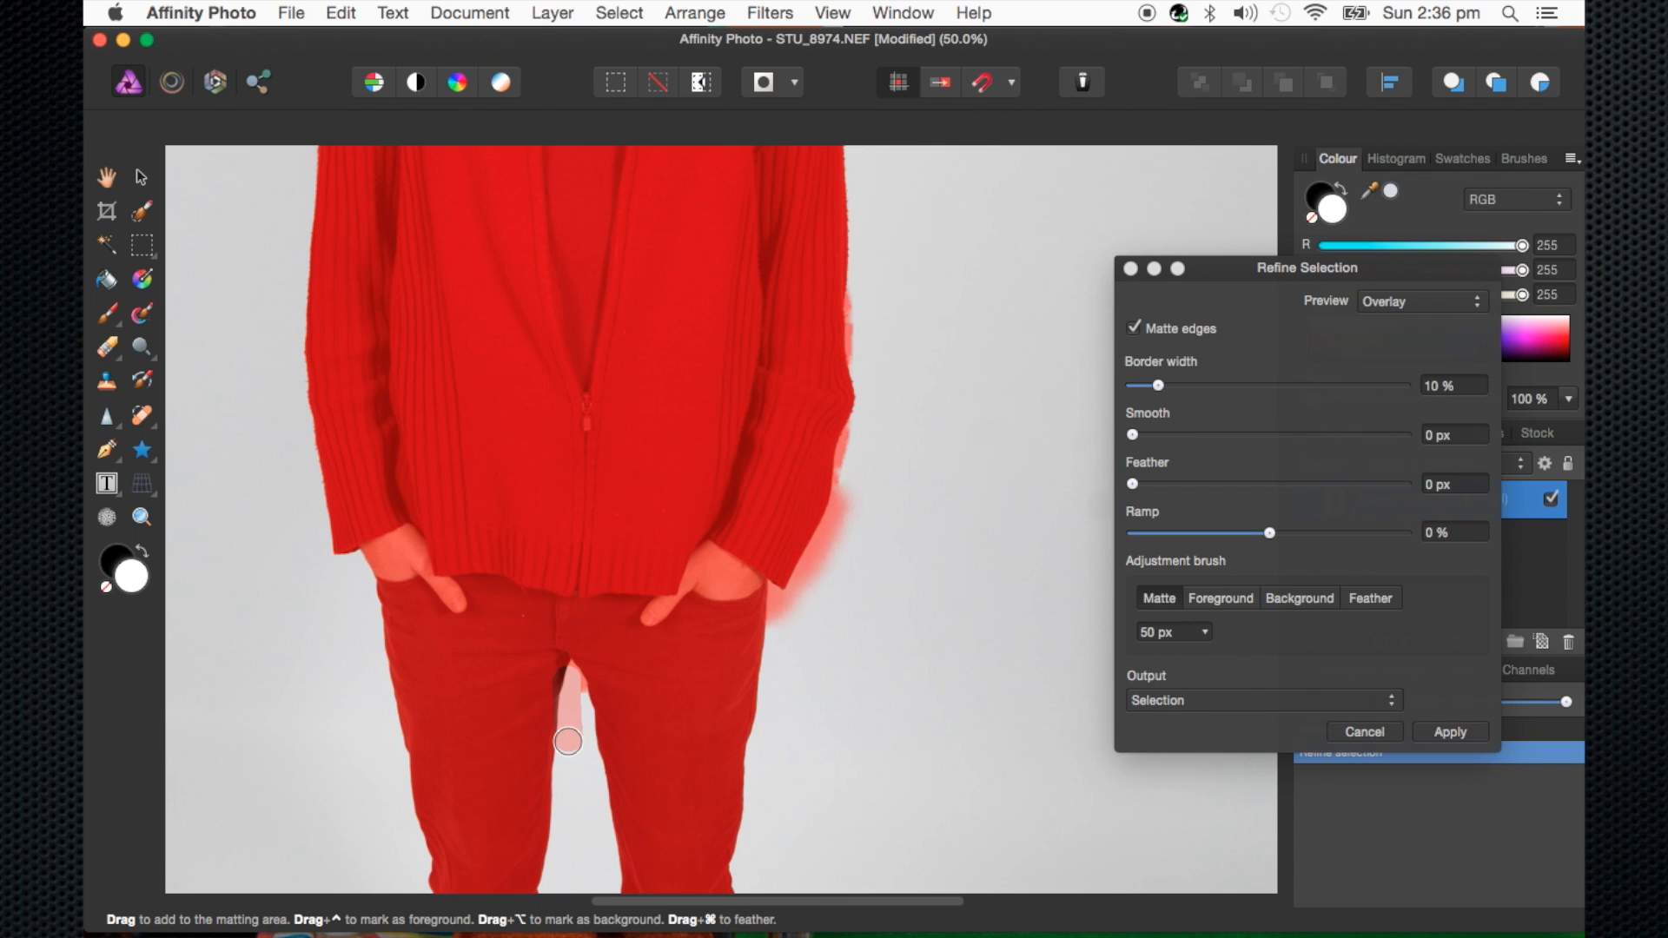
Refine the selection edge with 0.3 px smooth, 0.4 px feather and 12% ramp, and apply it as a selection
key("super+minus")
key("super+plus")
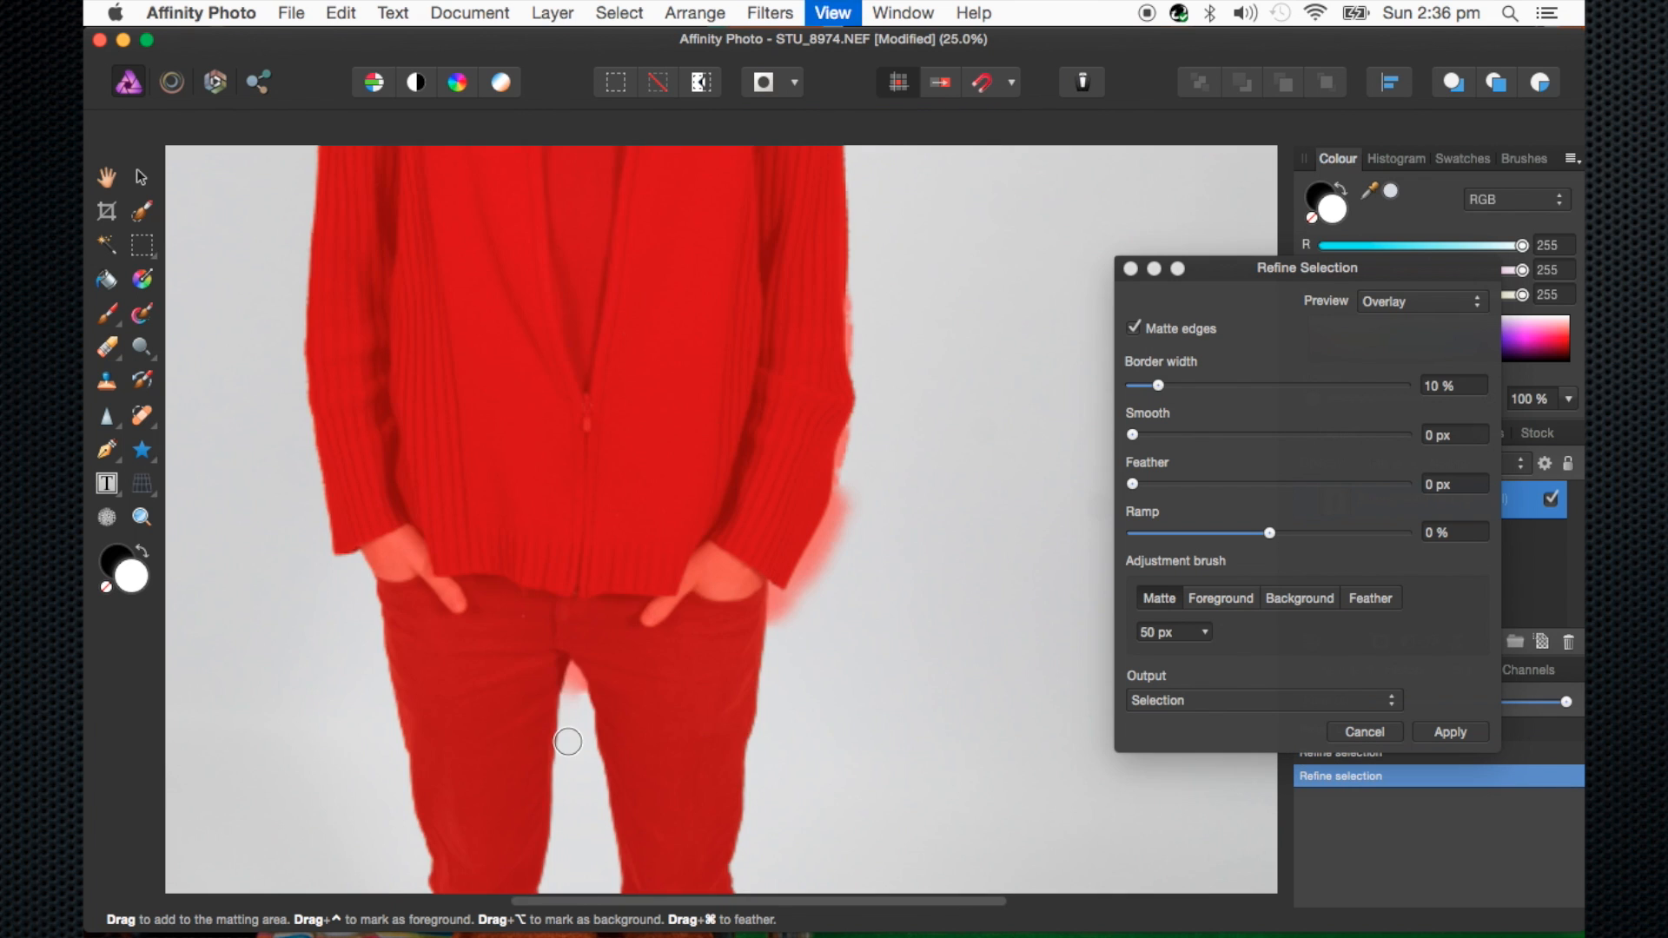
key("super+plus")
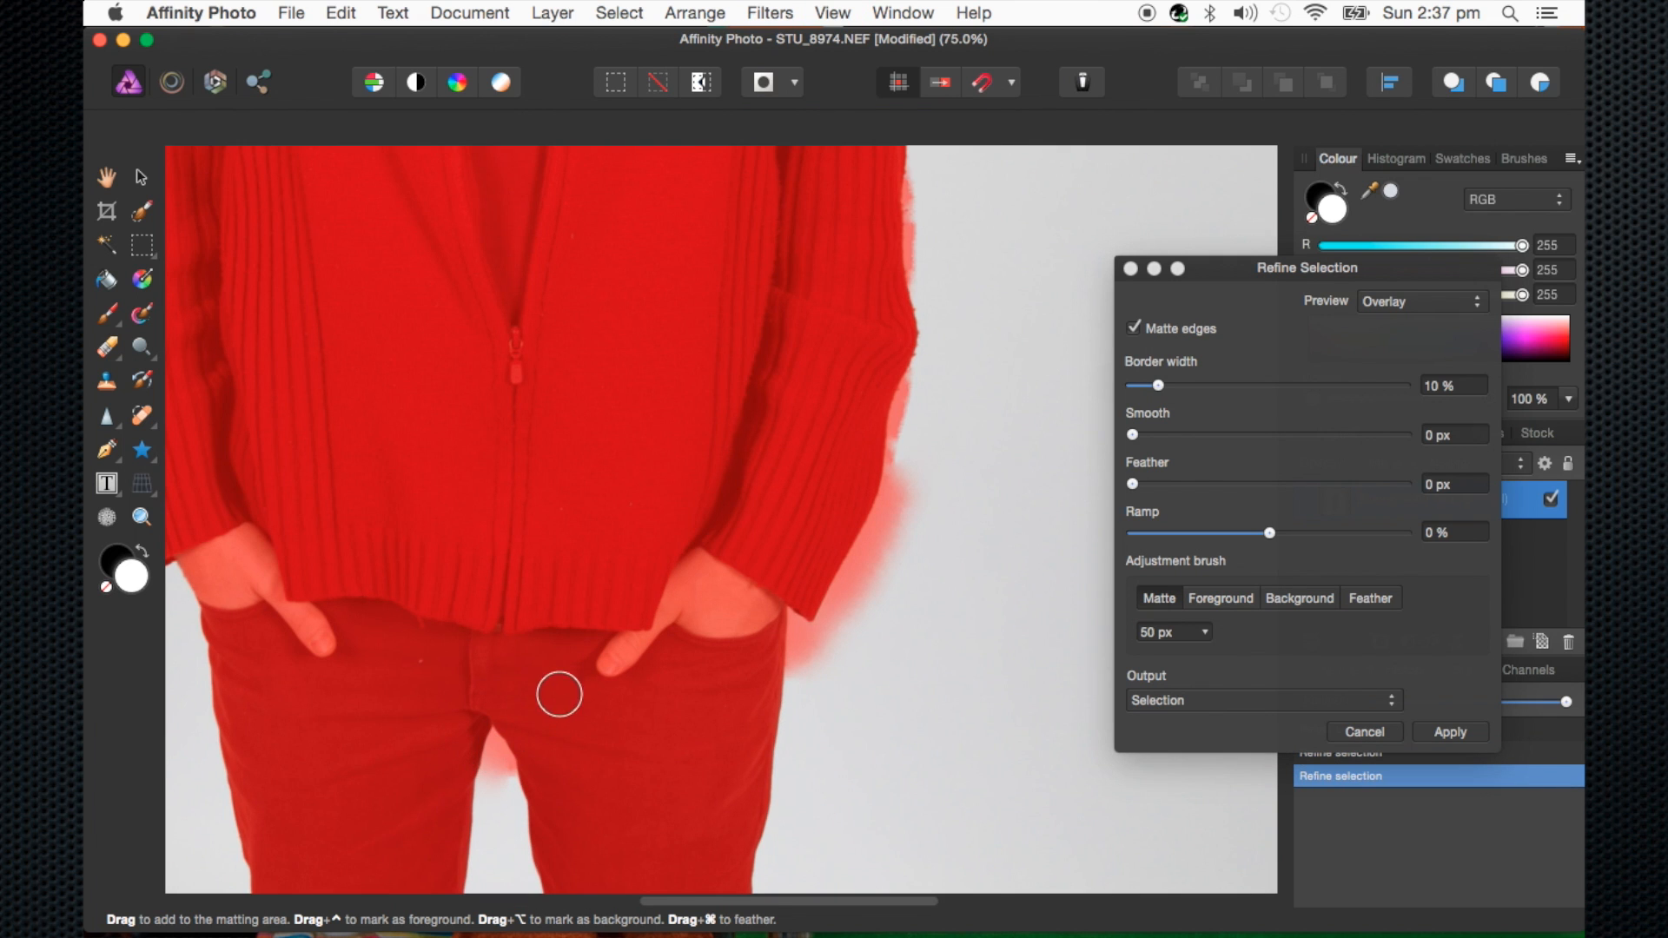
scroll(905, 499, "up", 15)
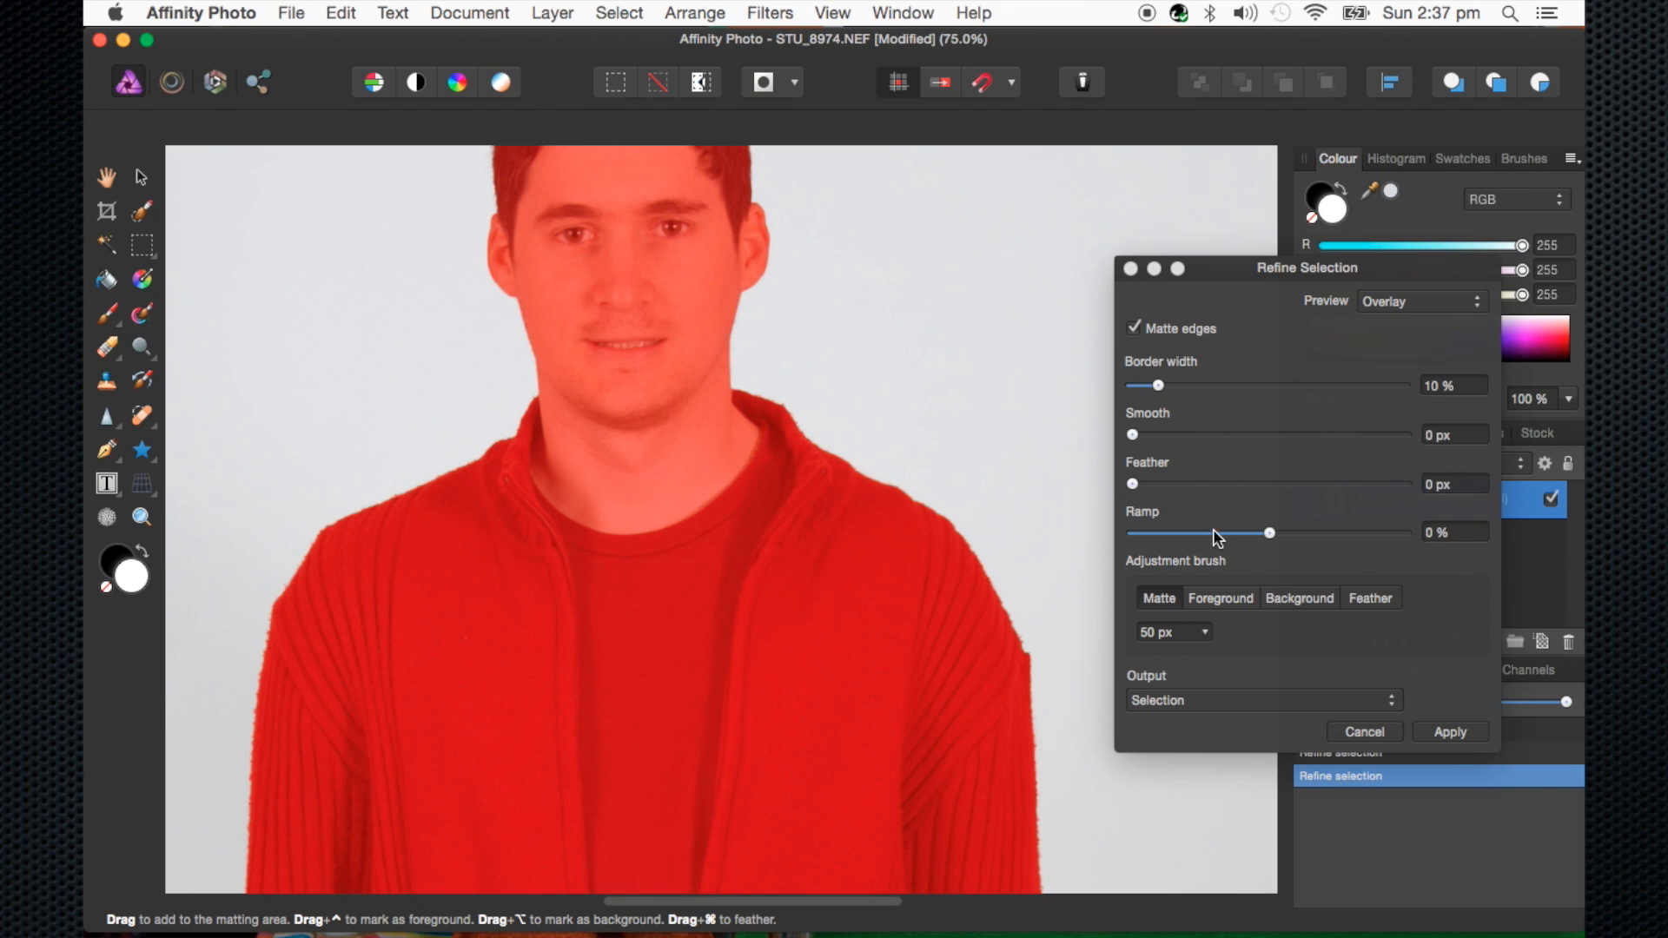
left_click(1144, 443)
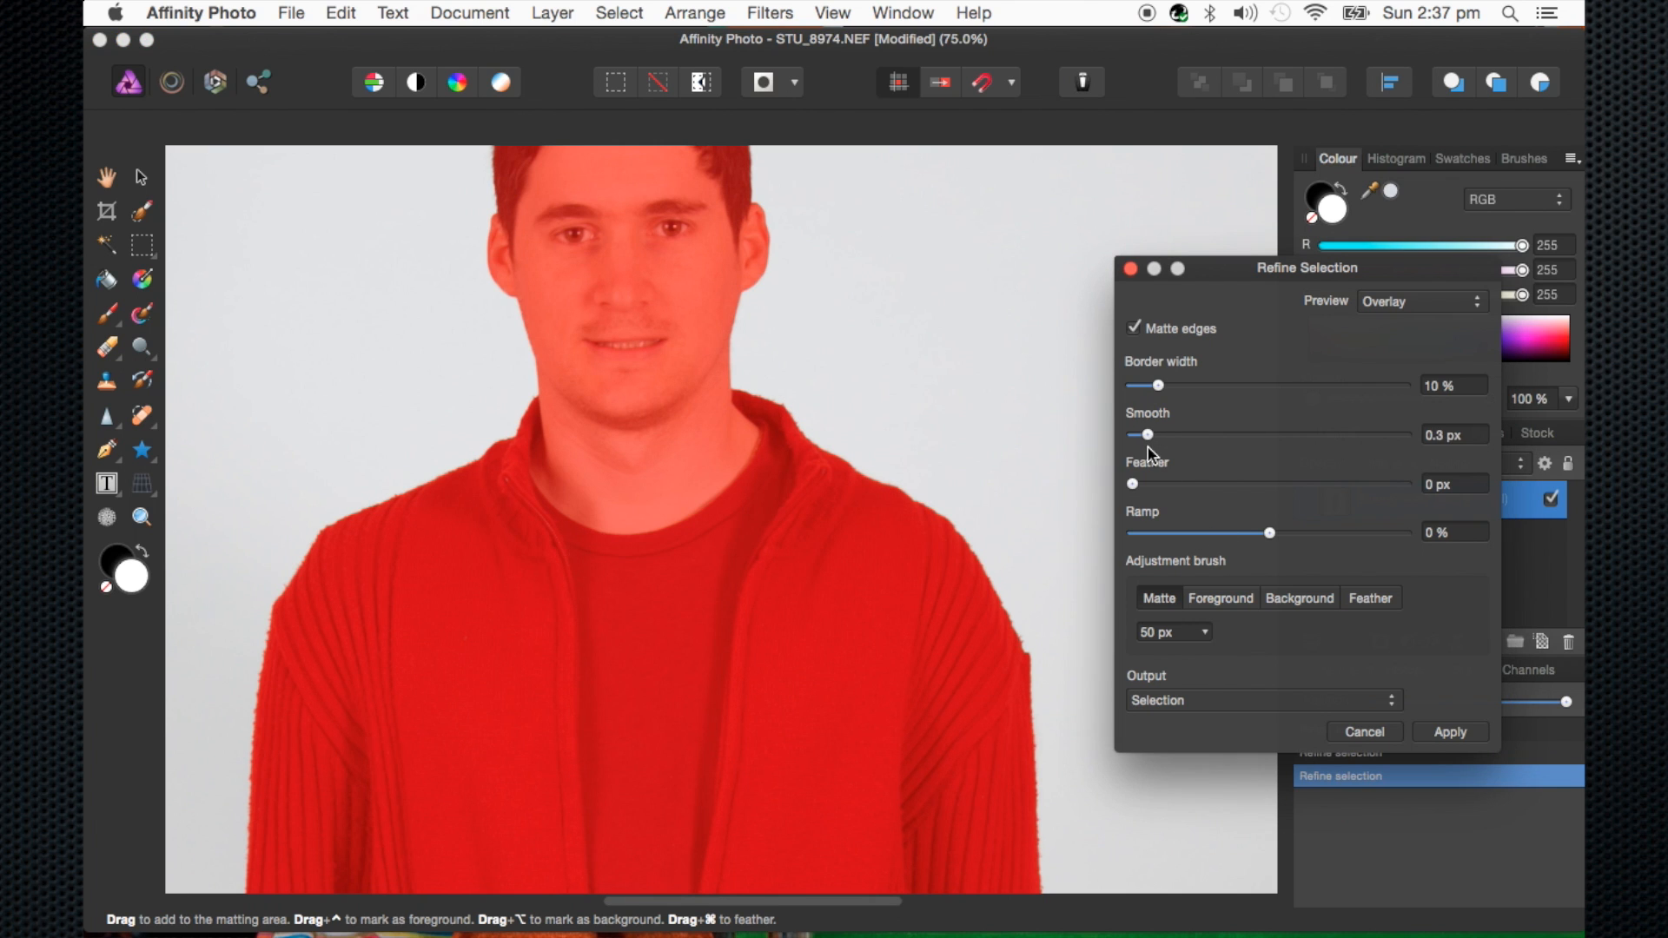
left_click(1153, 485)
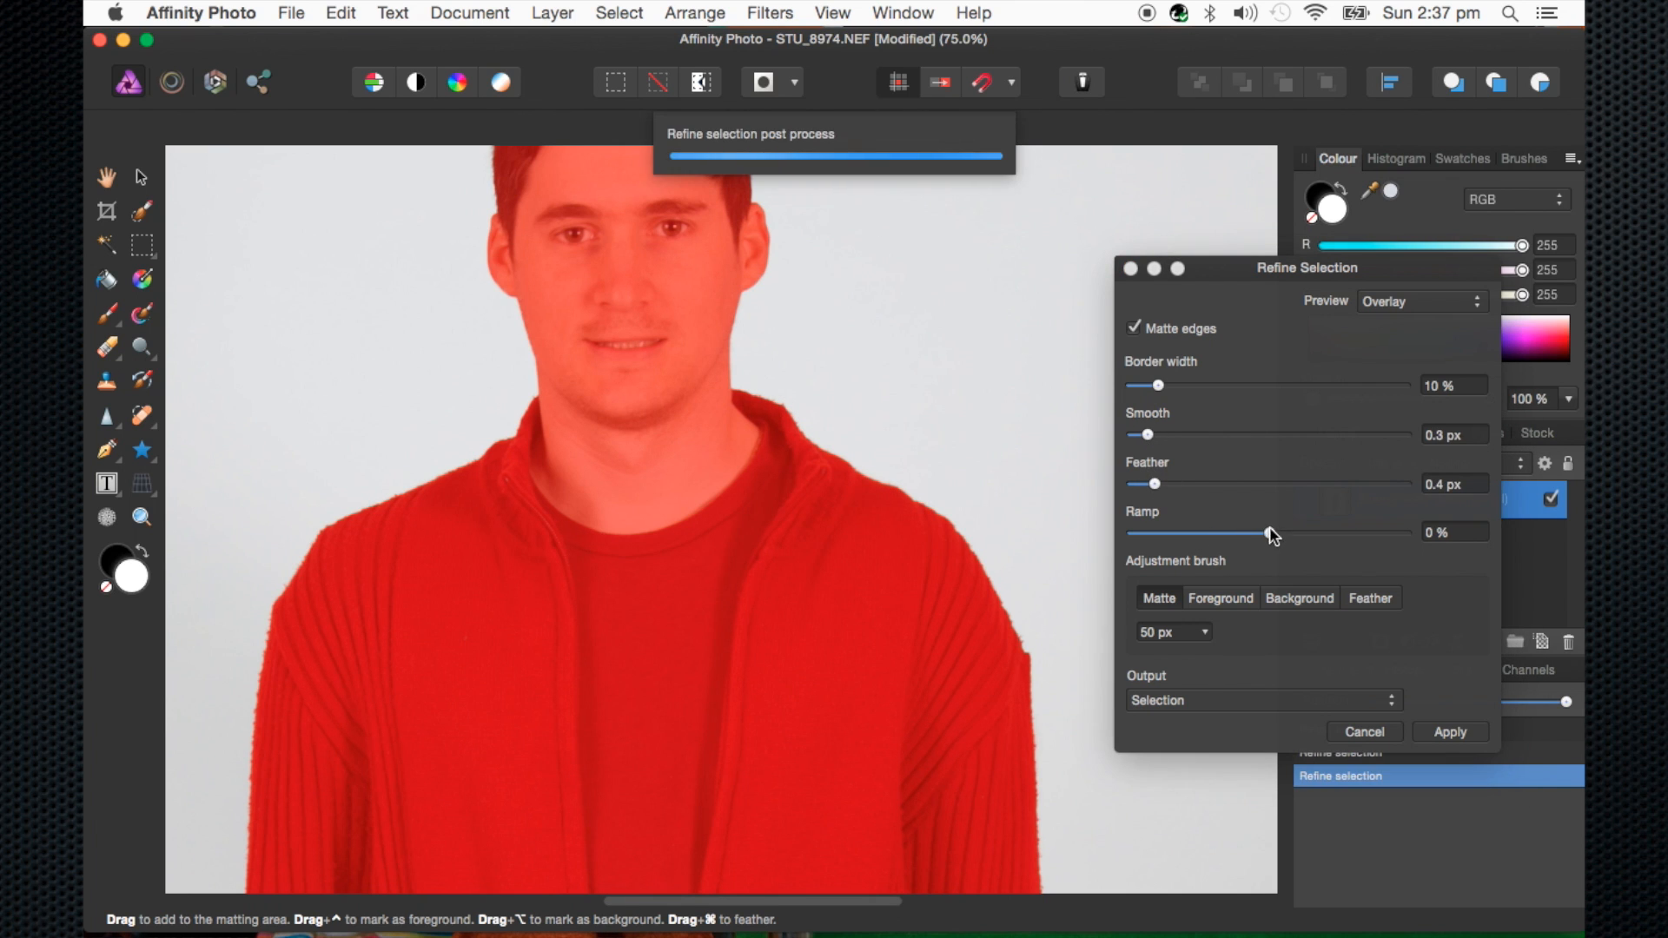
left_click_drag(1270, 535, 1285, 534)
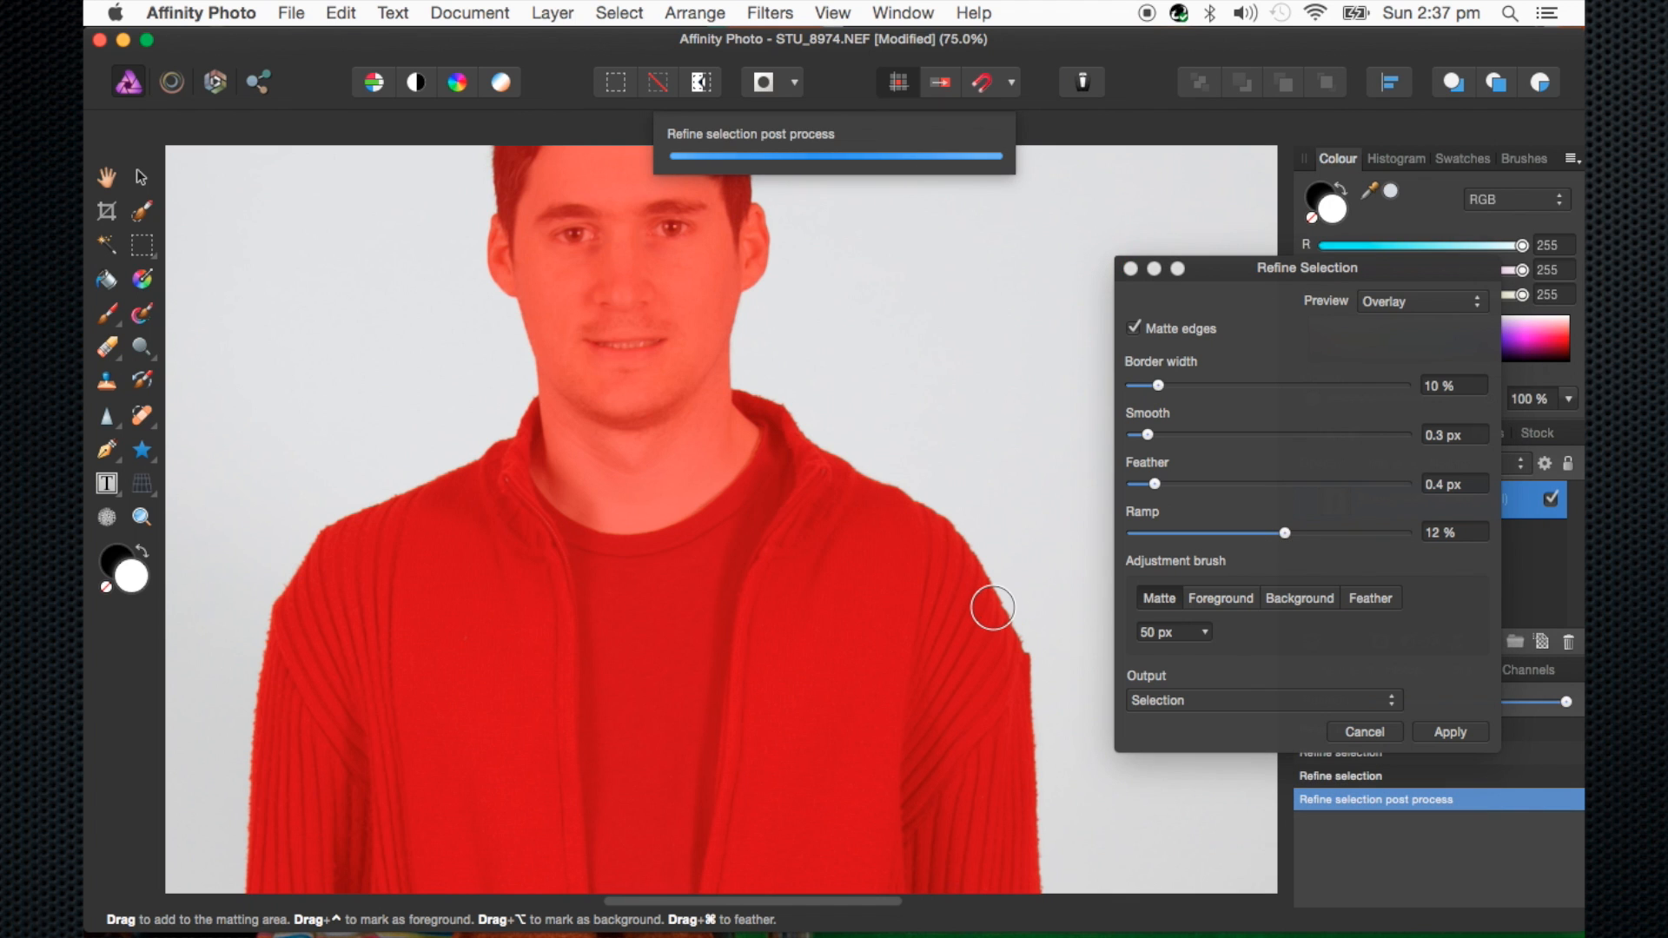
scroll(993, 608, "down", 5)
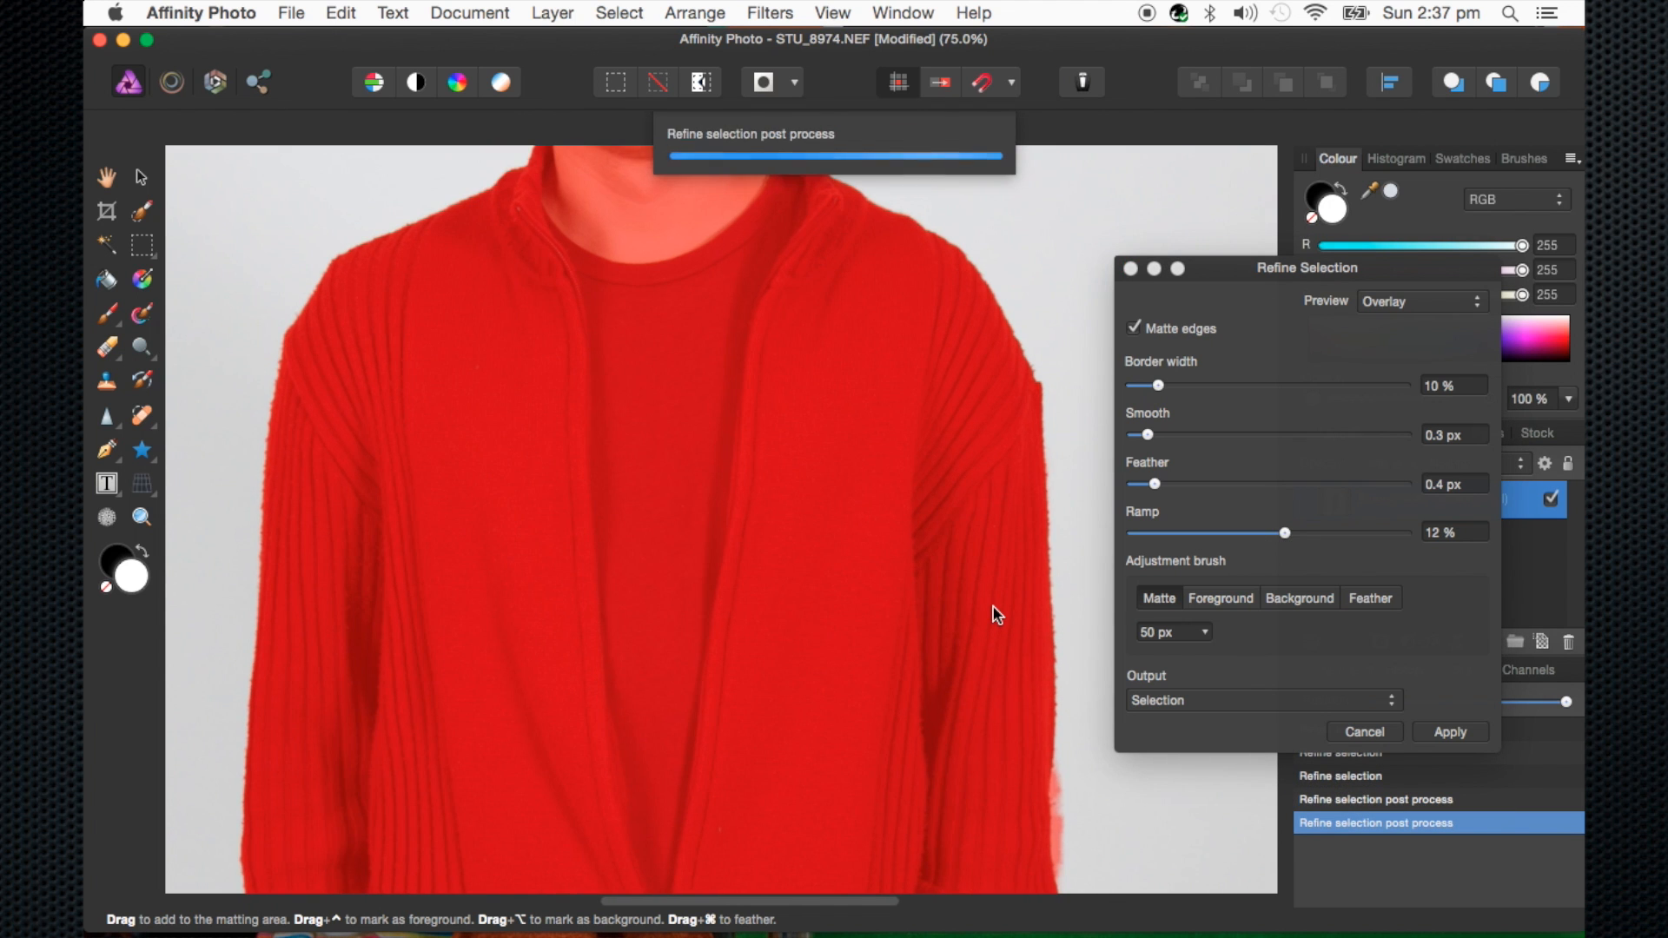
scroll(993, 608, "down", 10)
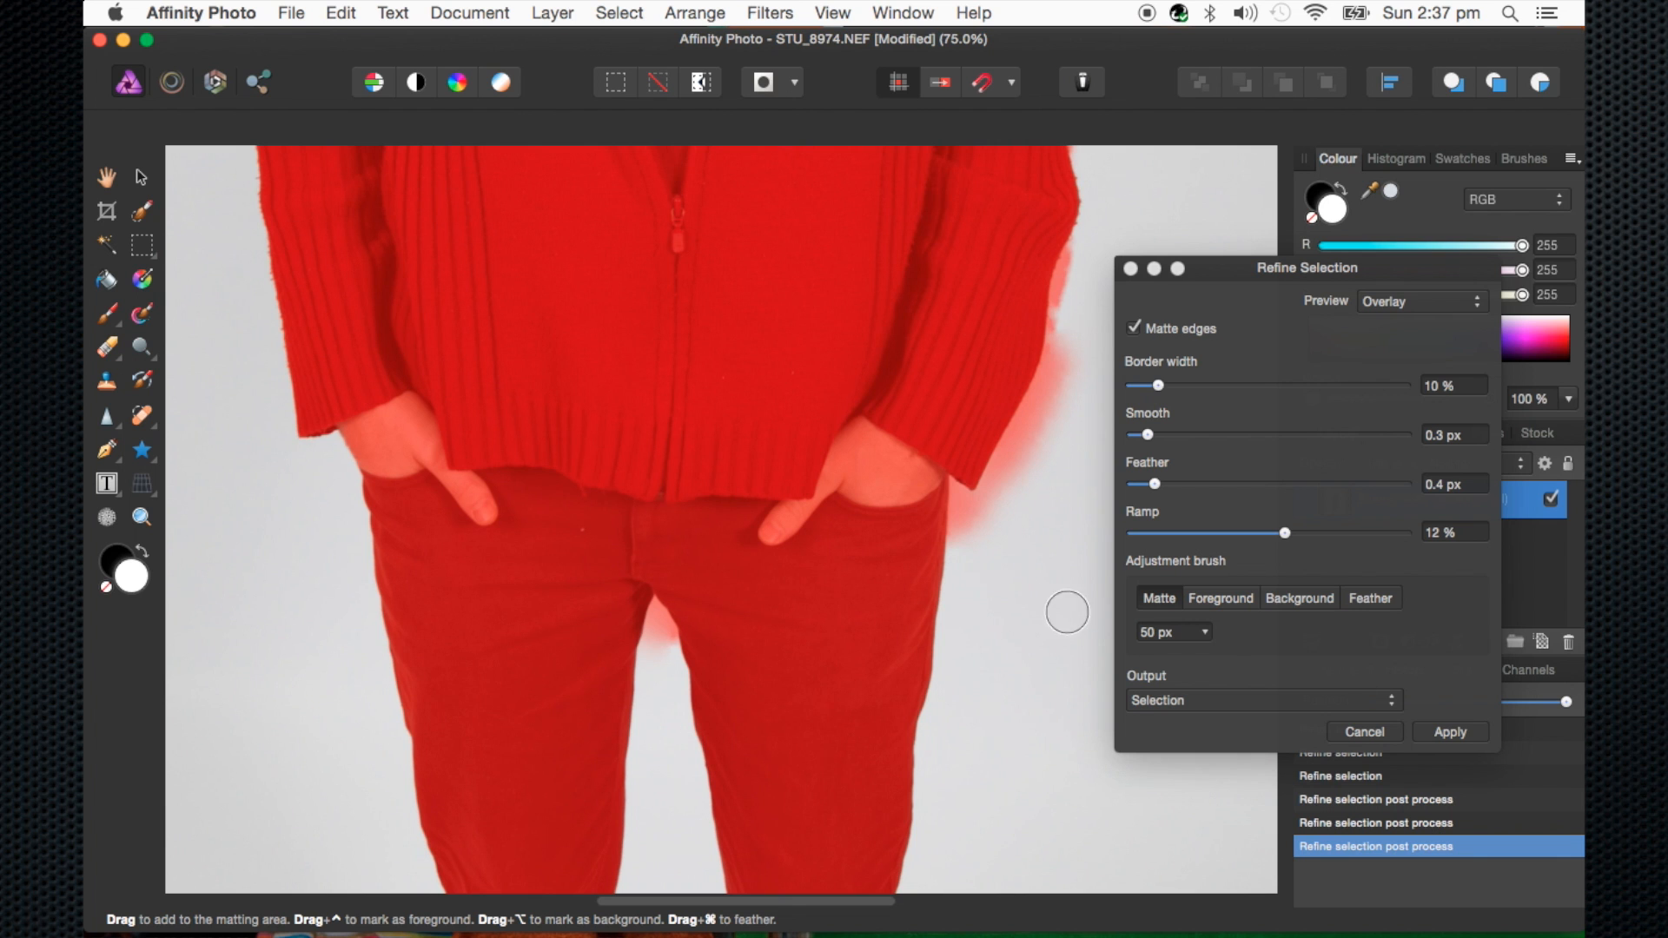
left_click(1449, 732)
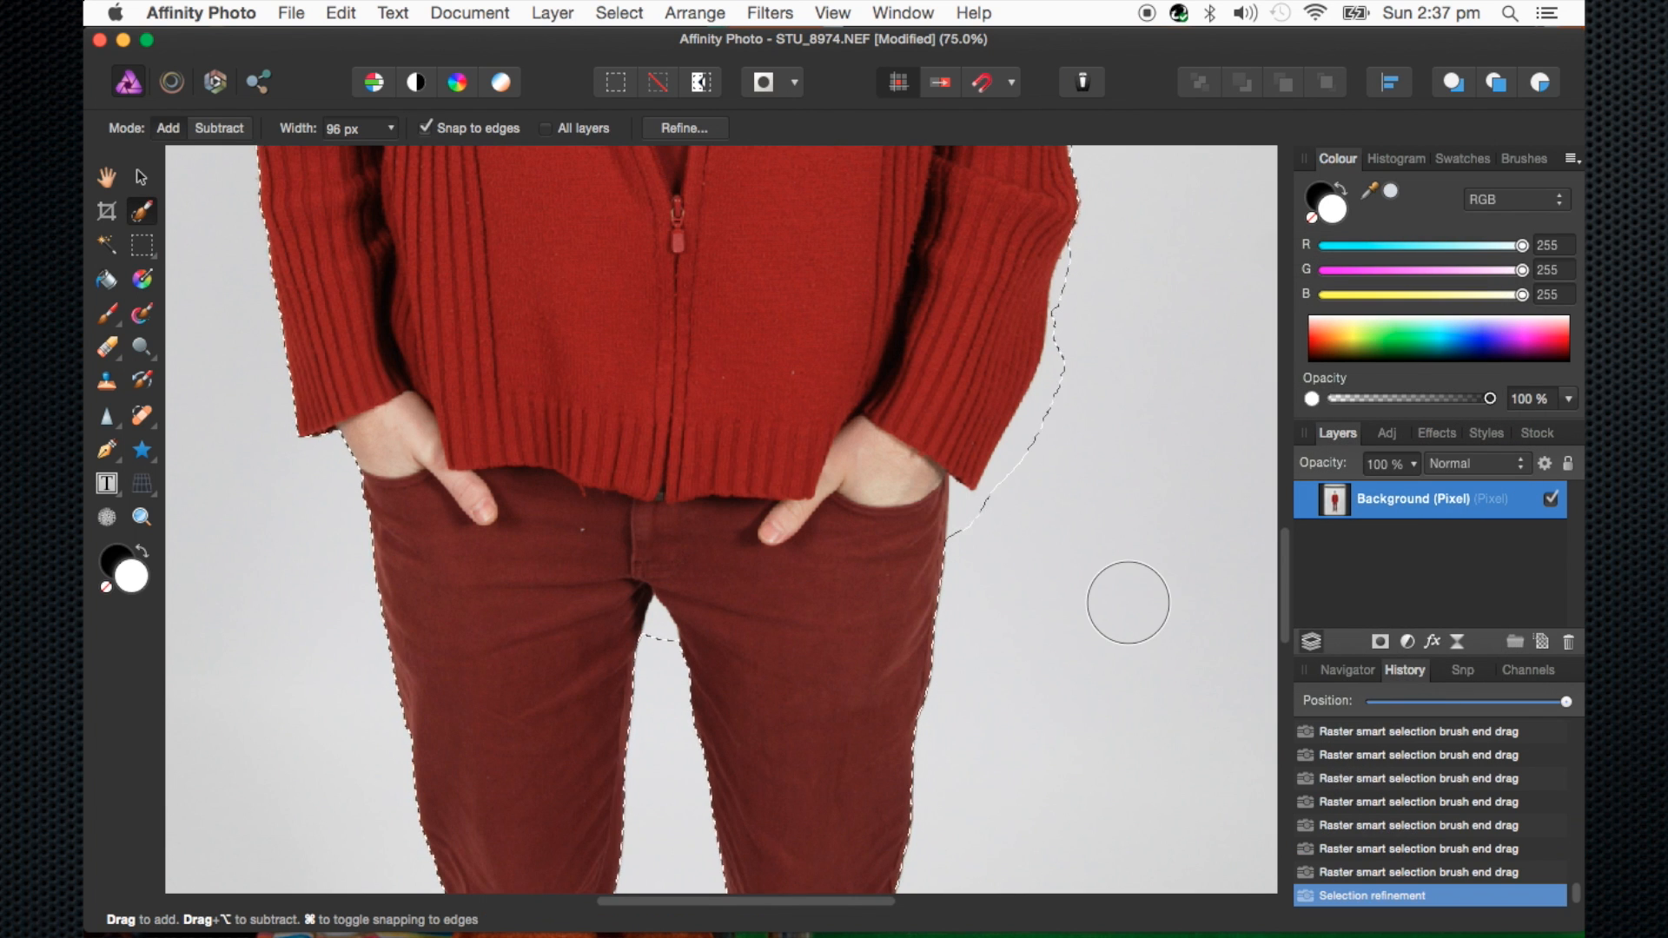
Try to mask the Background layer with the backdrop selection as it stands
key("super+0")
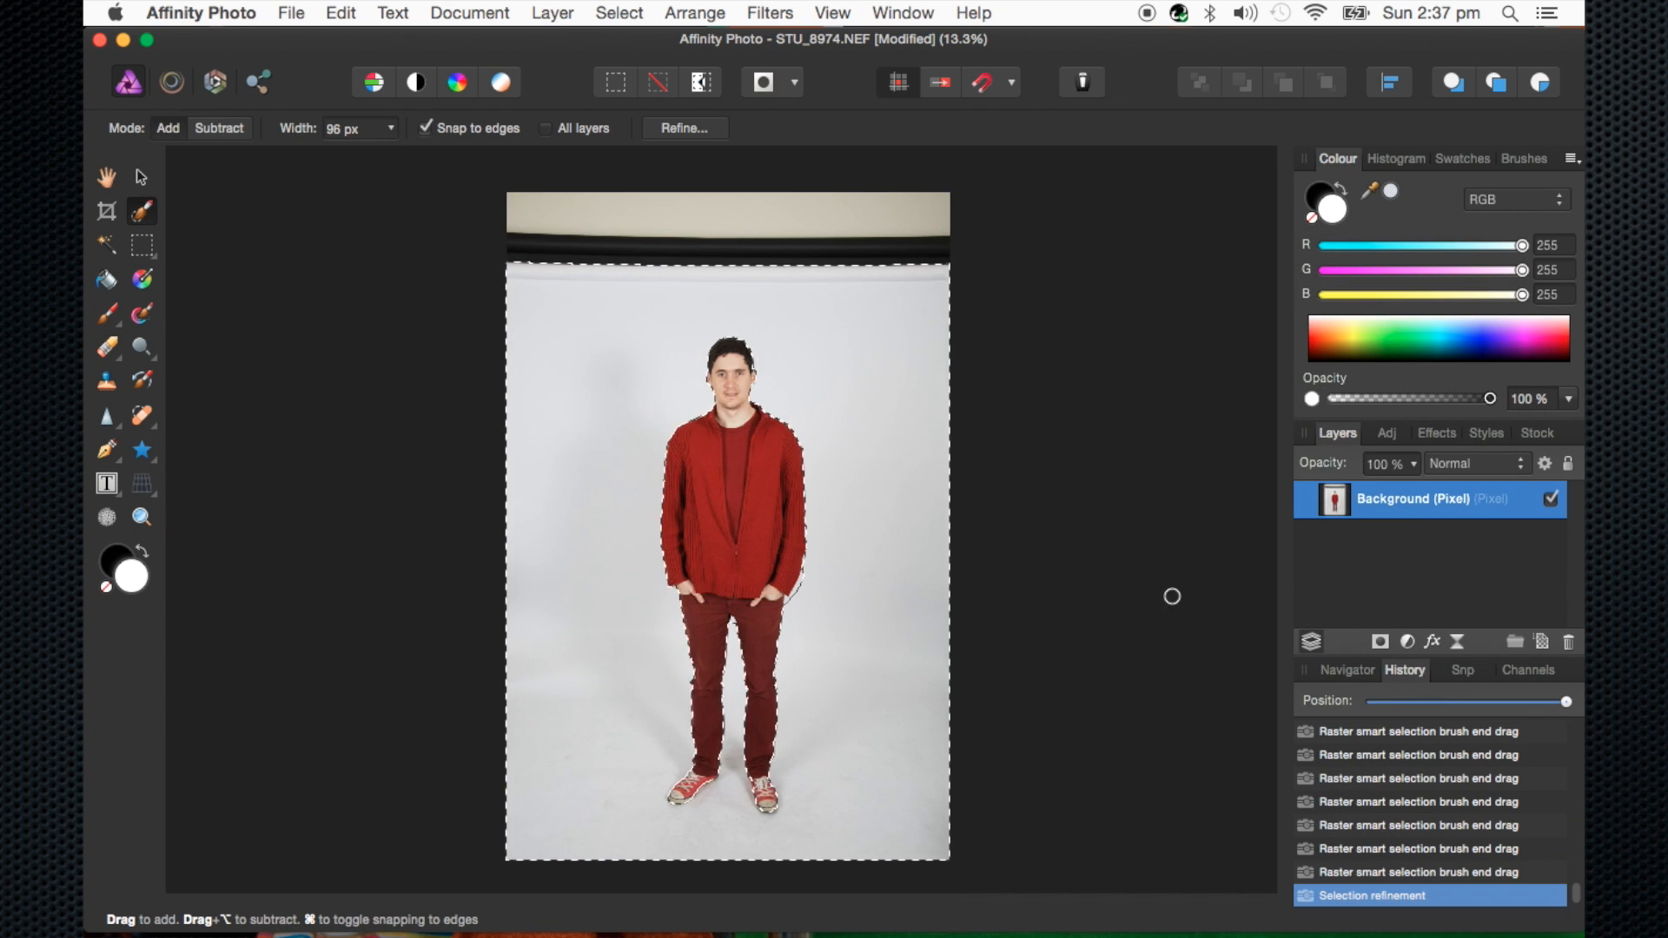
left_click(1380, 641)
key("super+z")
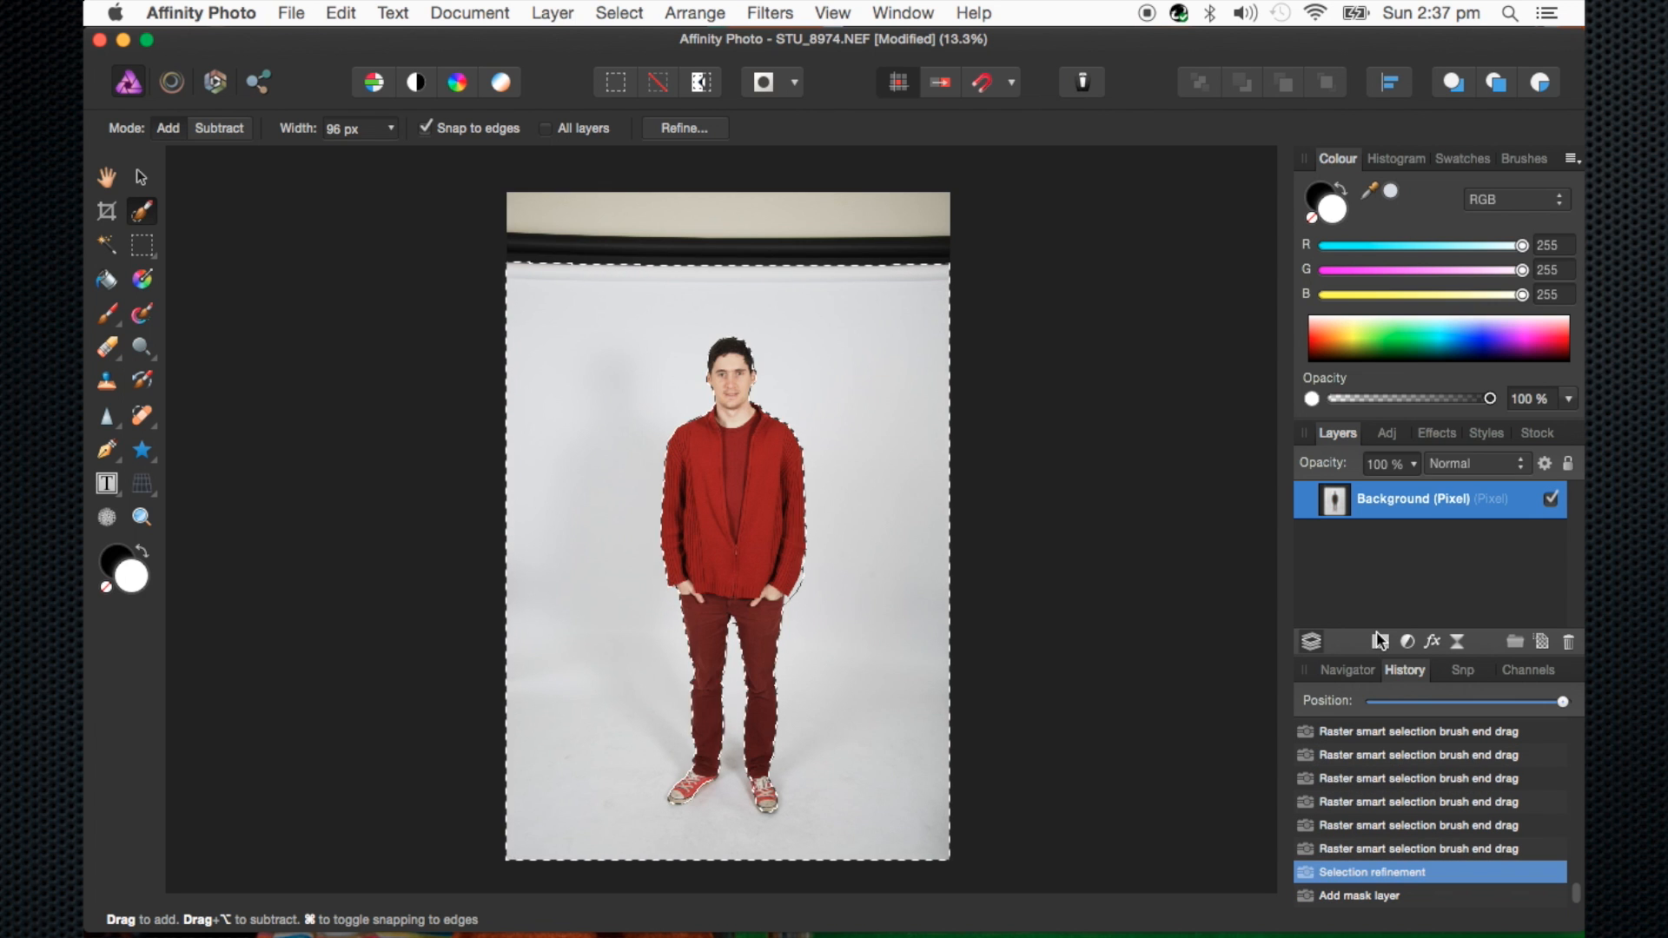
Invert the selection and add a mask layer to Background so the white backdrop behind the man is hidden
key("shift+super+i")
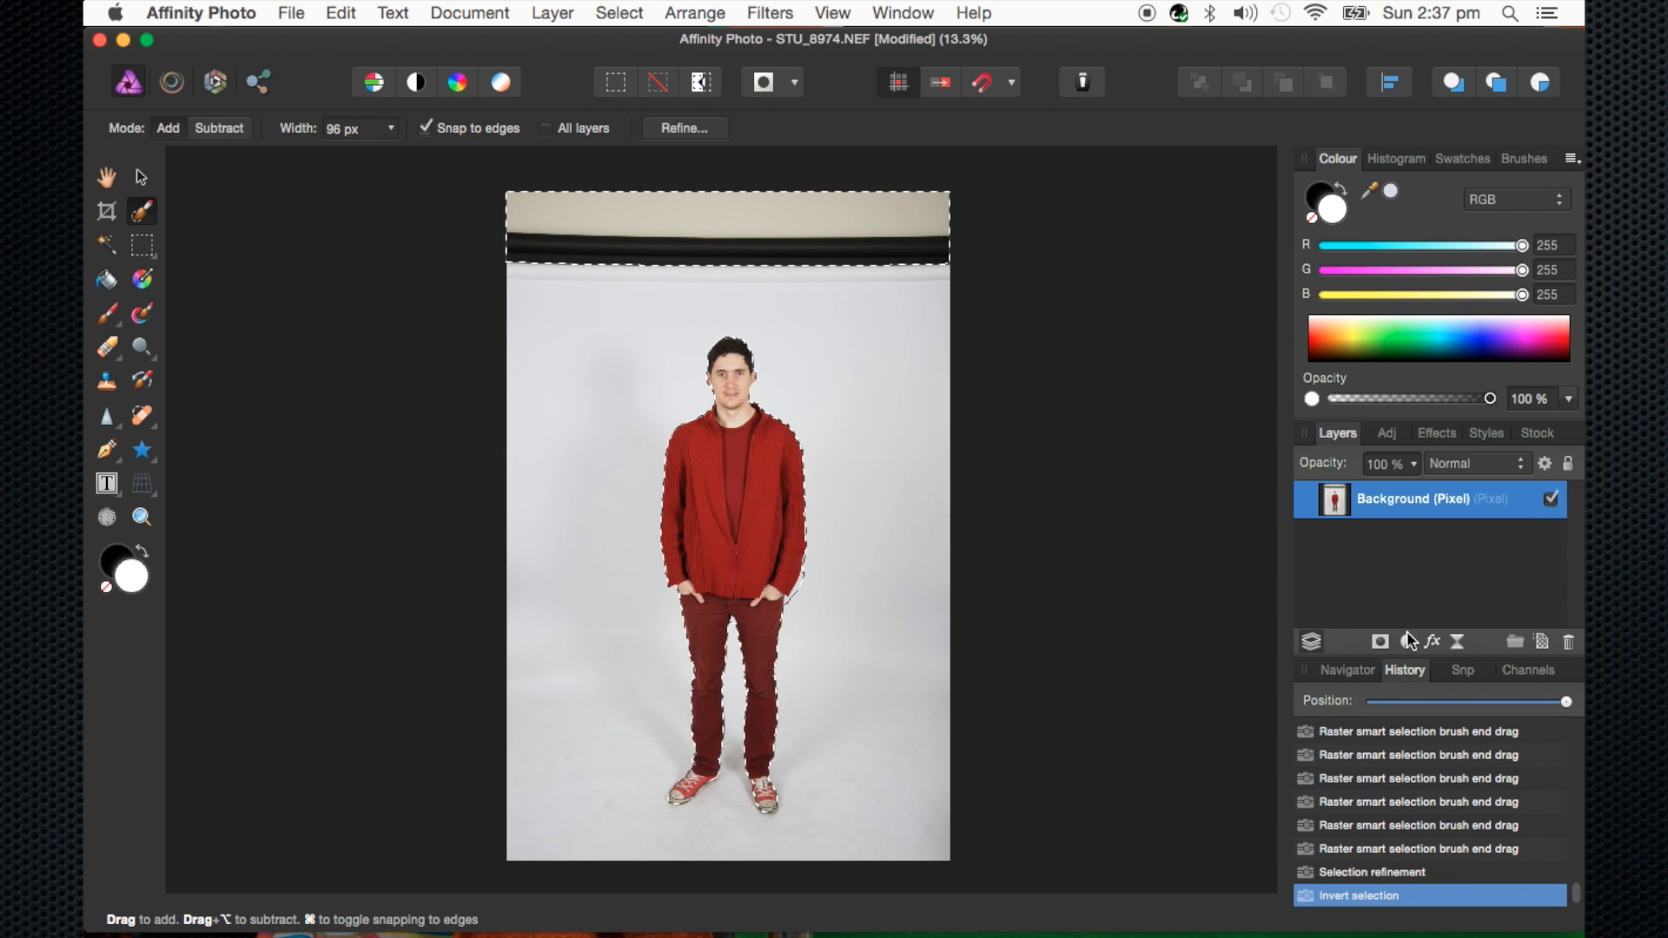
left_click(1381, 642)
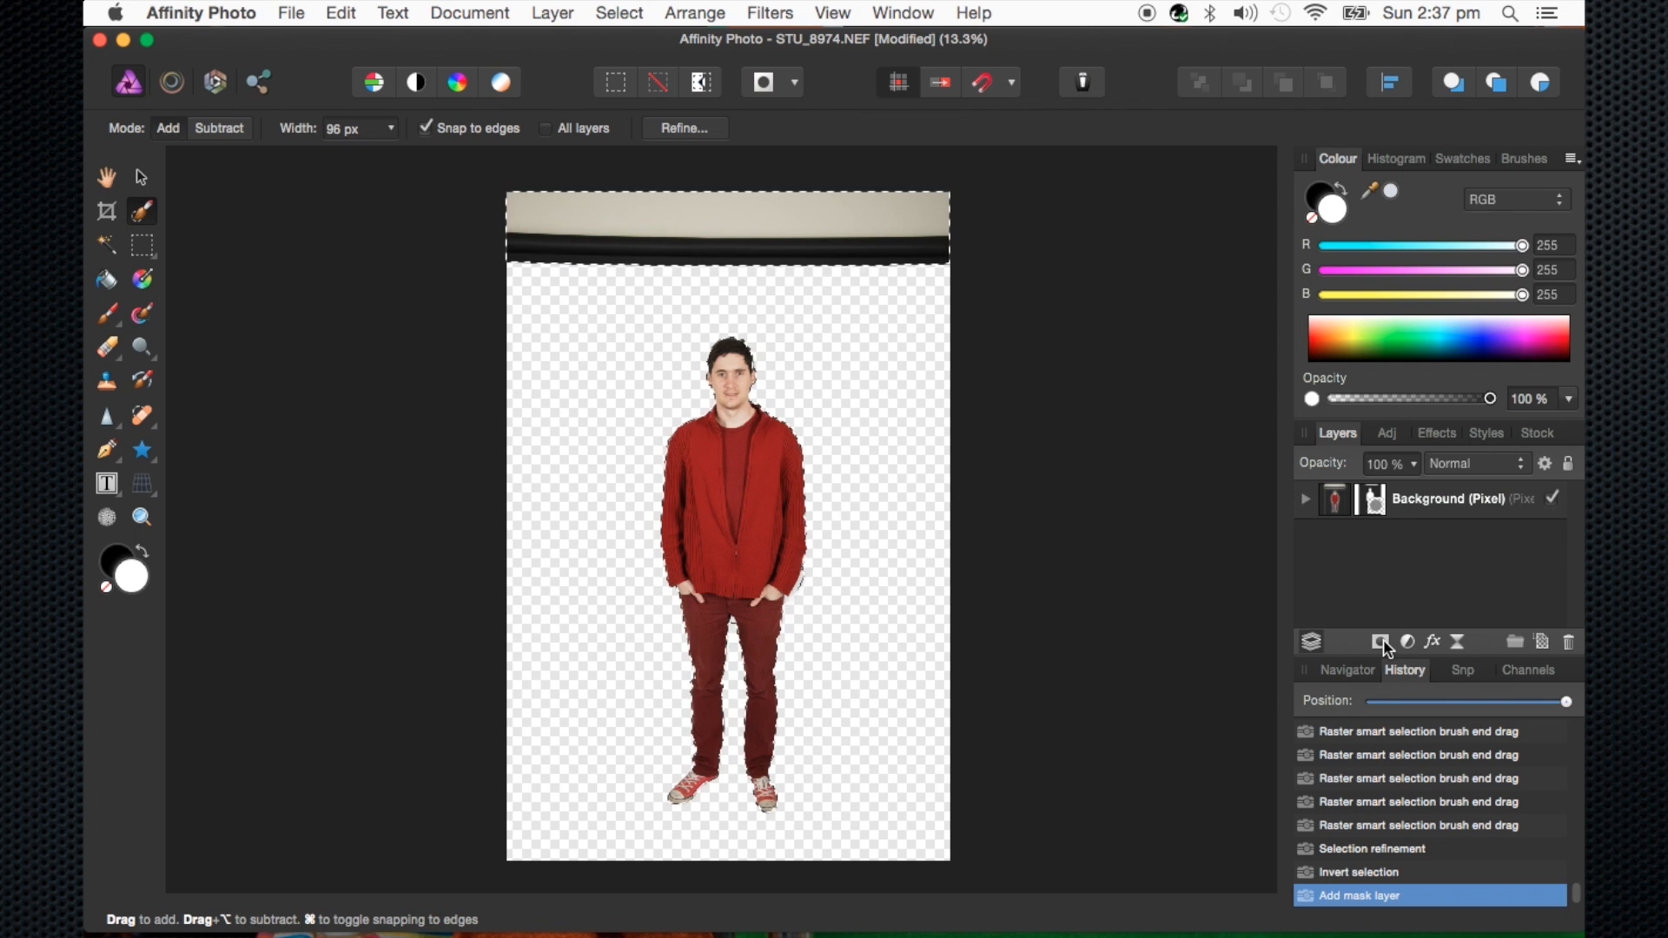
Undo the mask on the Background layer, toggle the selection's inversion repeatedly, and try masking with the backdrop selected
key("super+z")
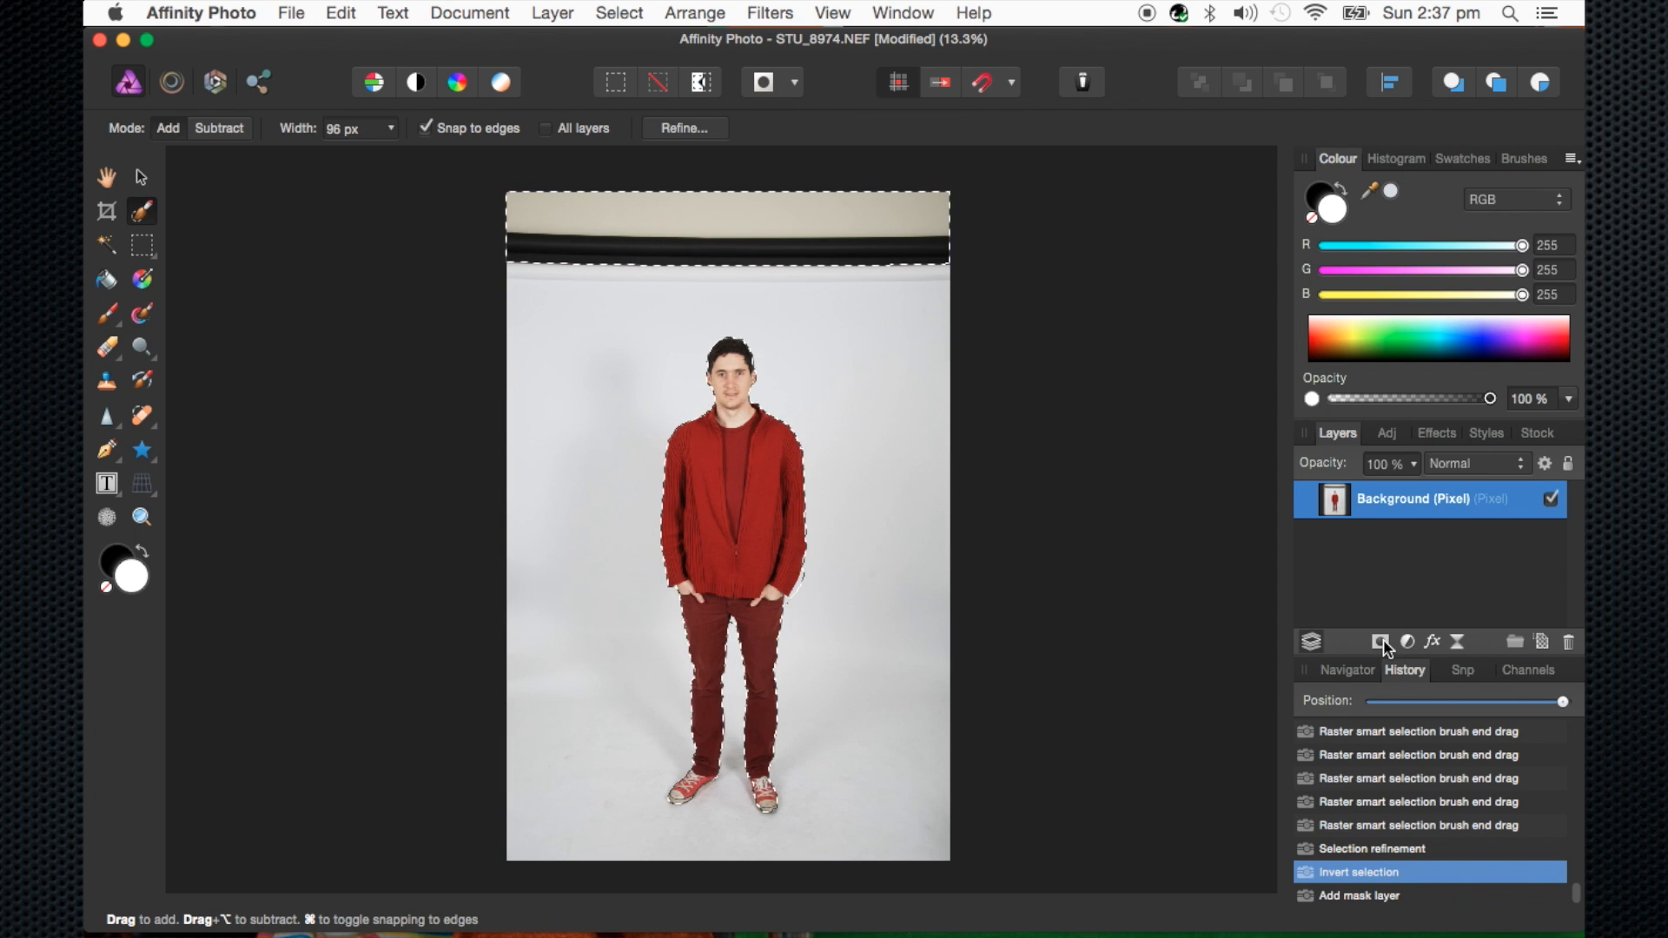
left_click(709, 86)
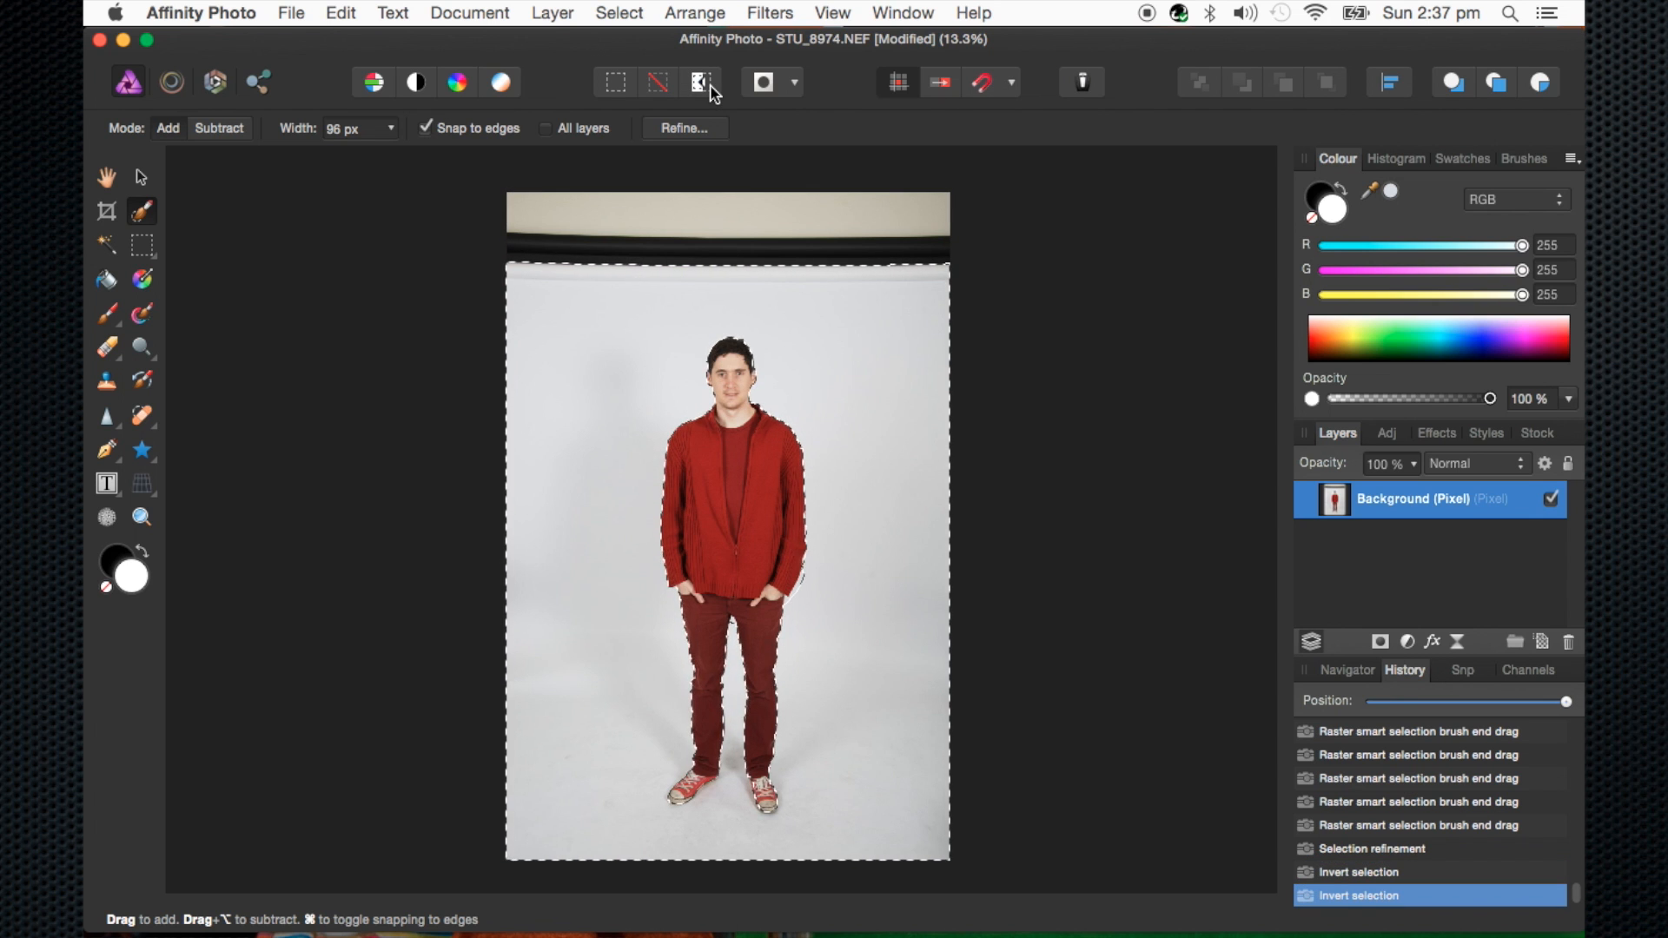
left_click(709, 87)
left_click(709, 87)
left_click(709, 87)
left_click(709, 87)
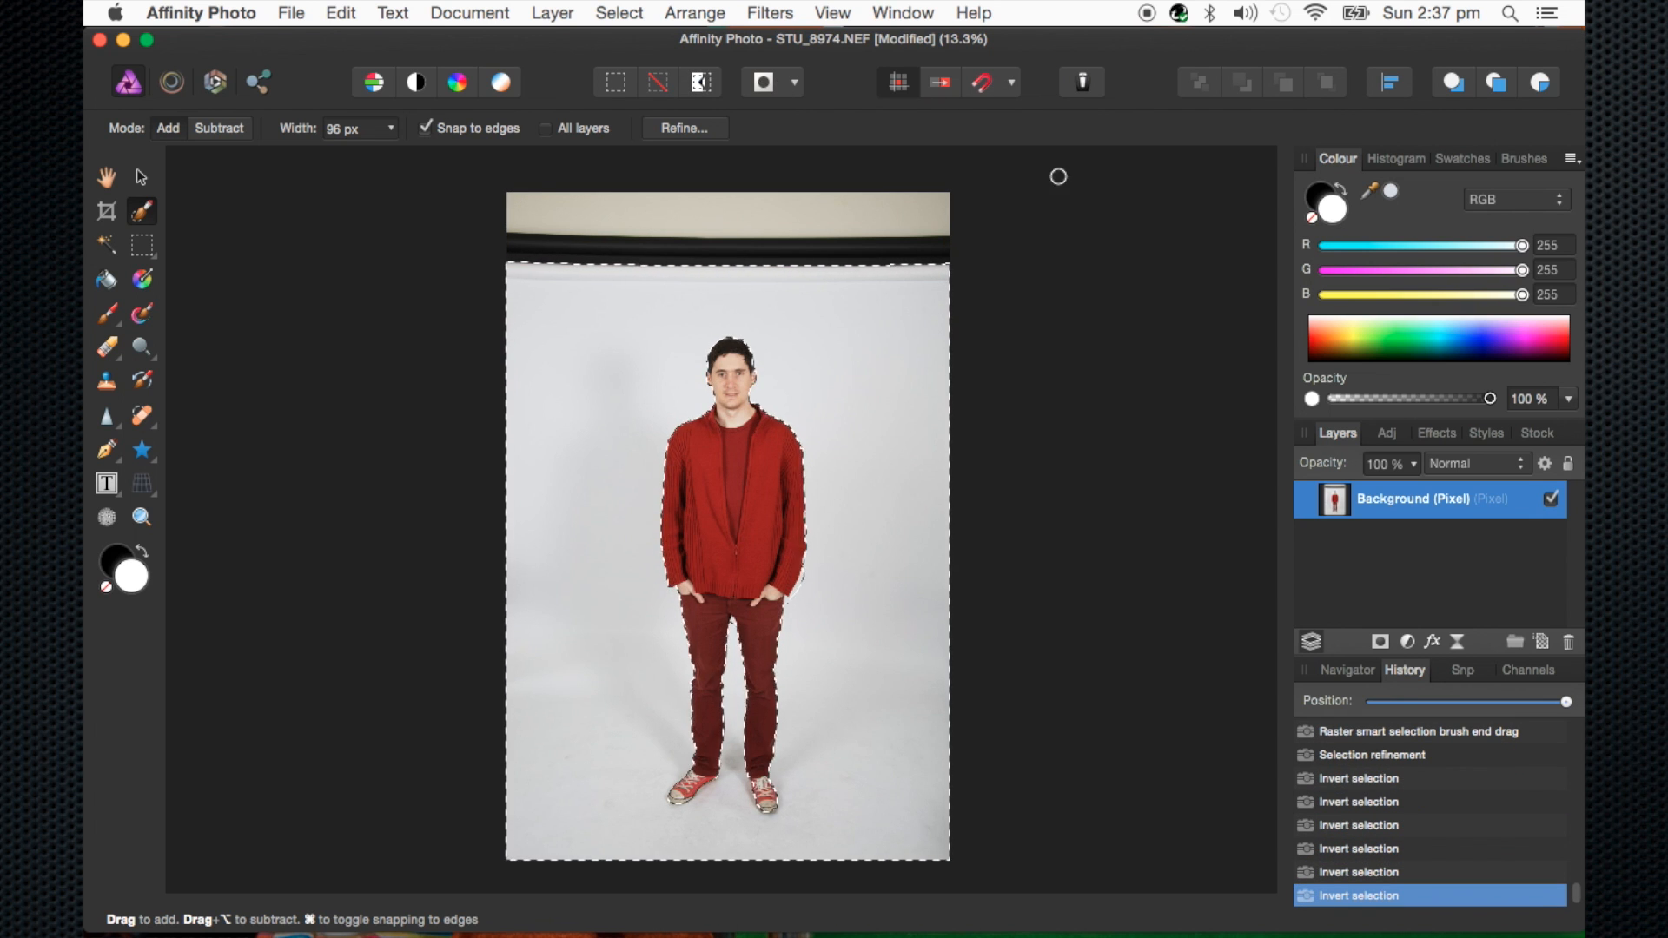
left_click(1380, 642)
key("super+z")
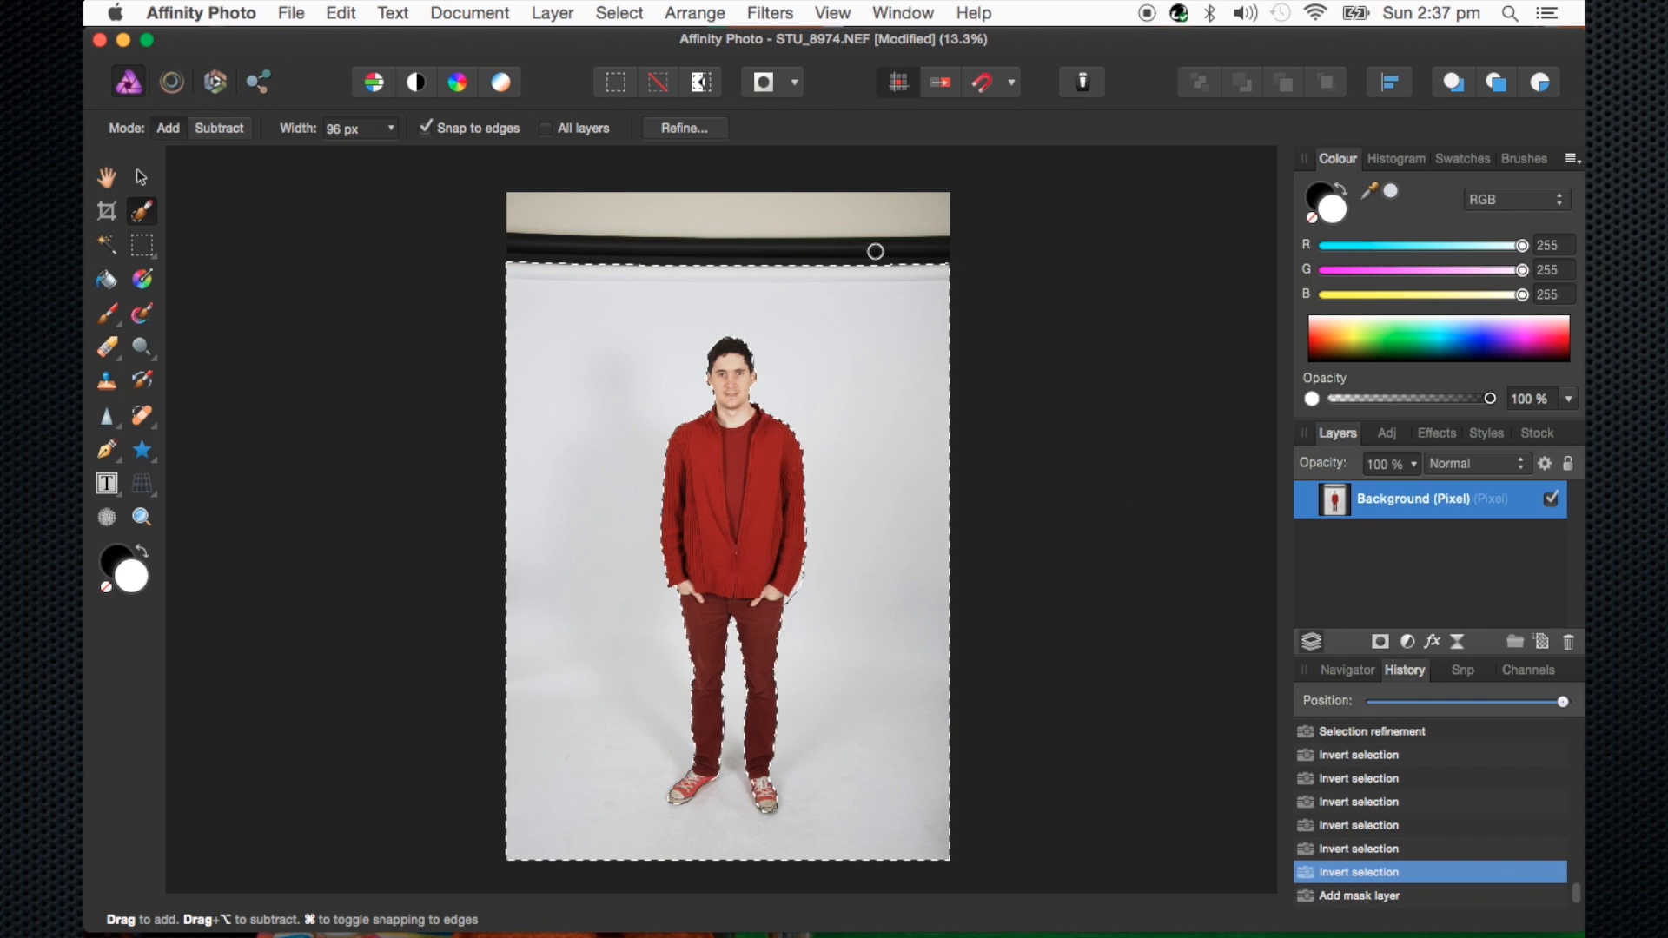
Invert the selection, mask the Background layer with it so the white backdrop is hidden, and deselect
left_click(703, 83)
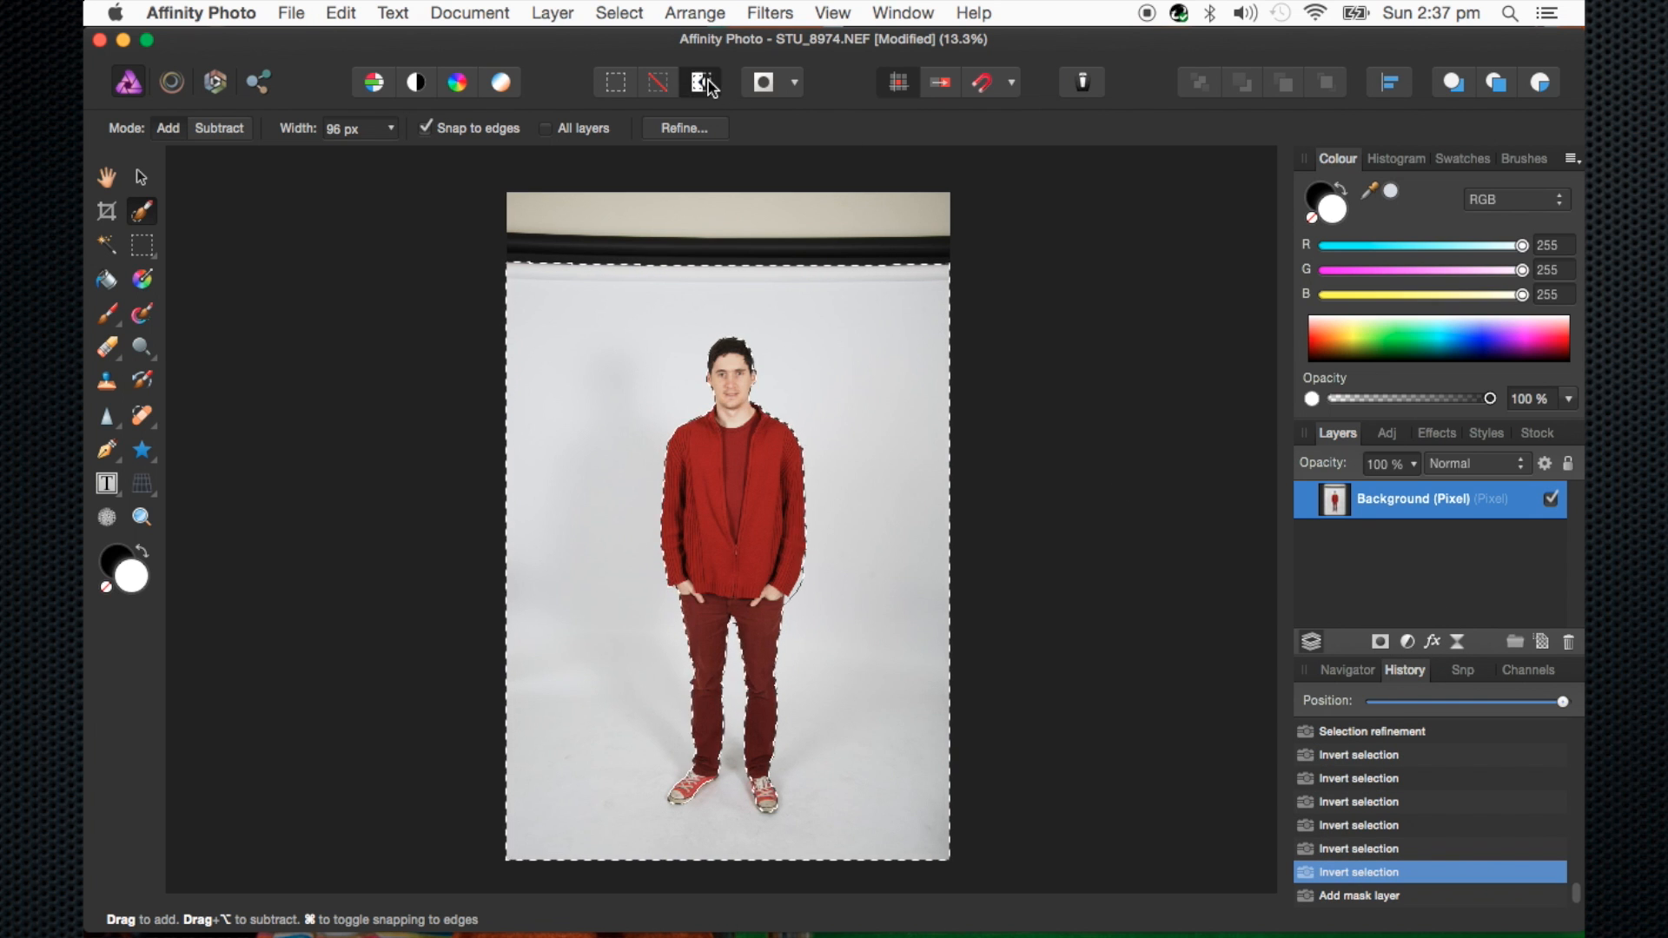
left_click(1380, 643)
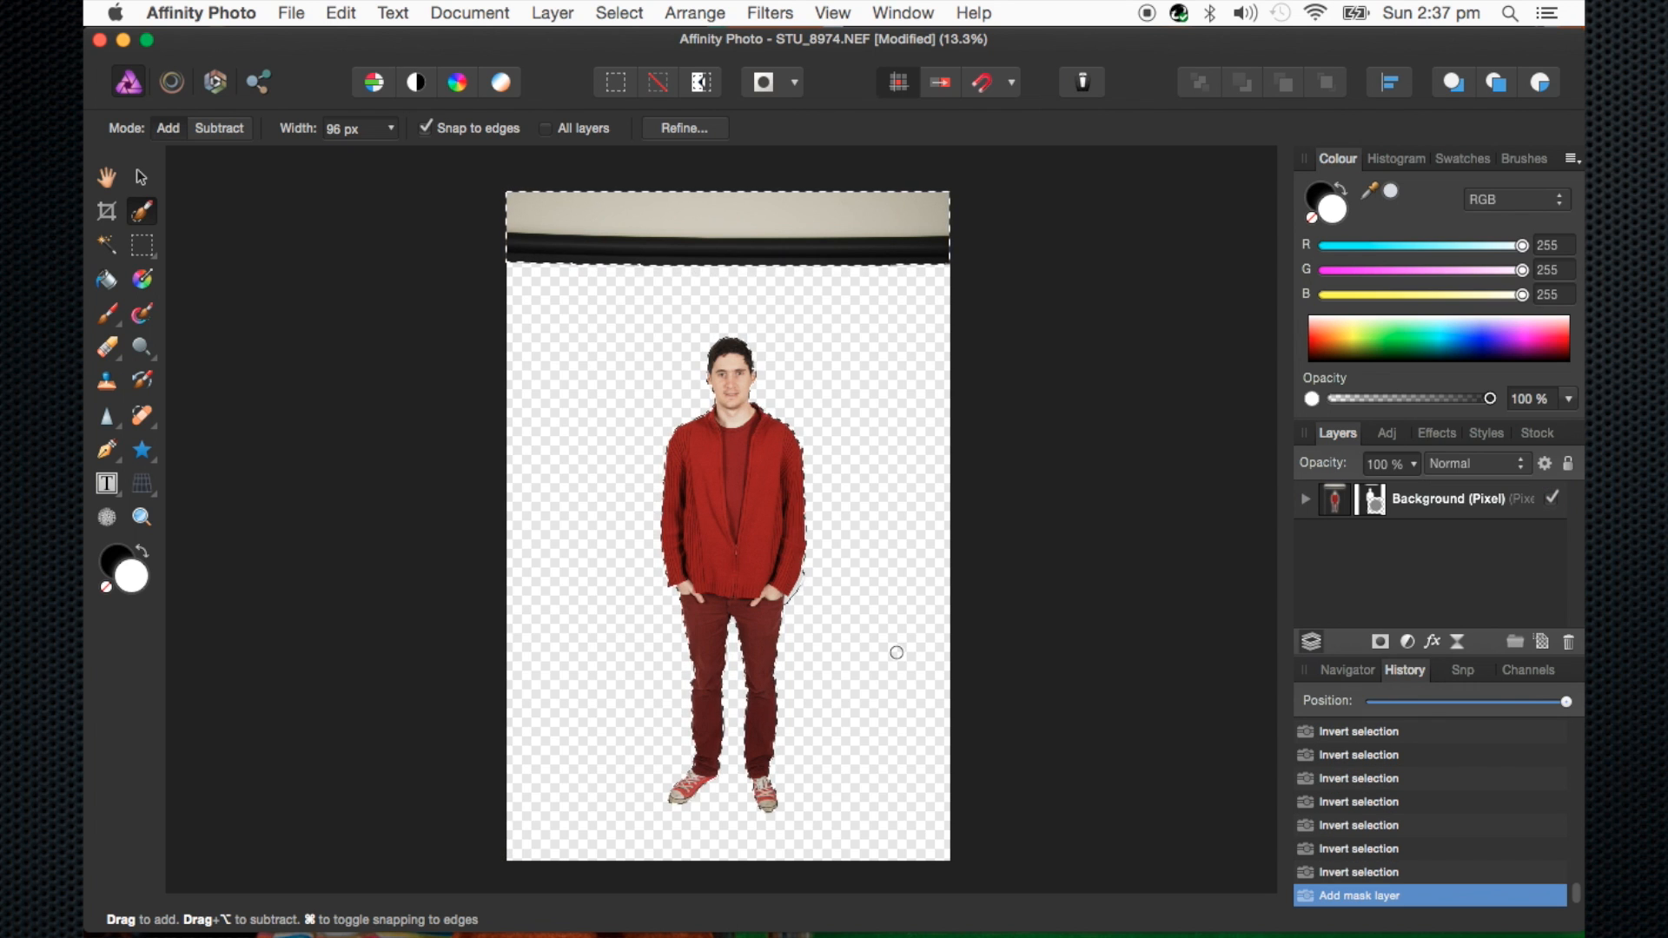
key("super+d")
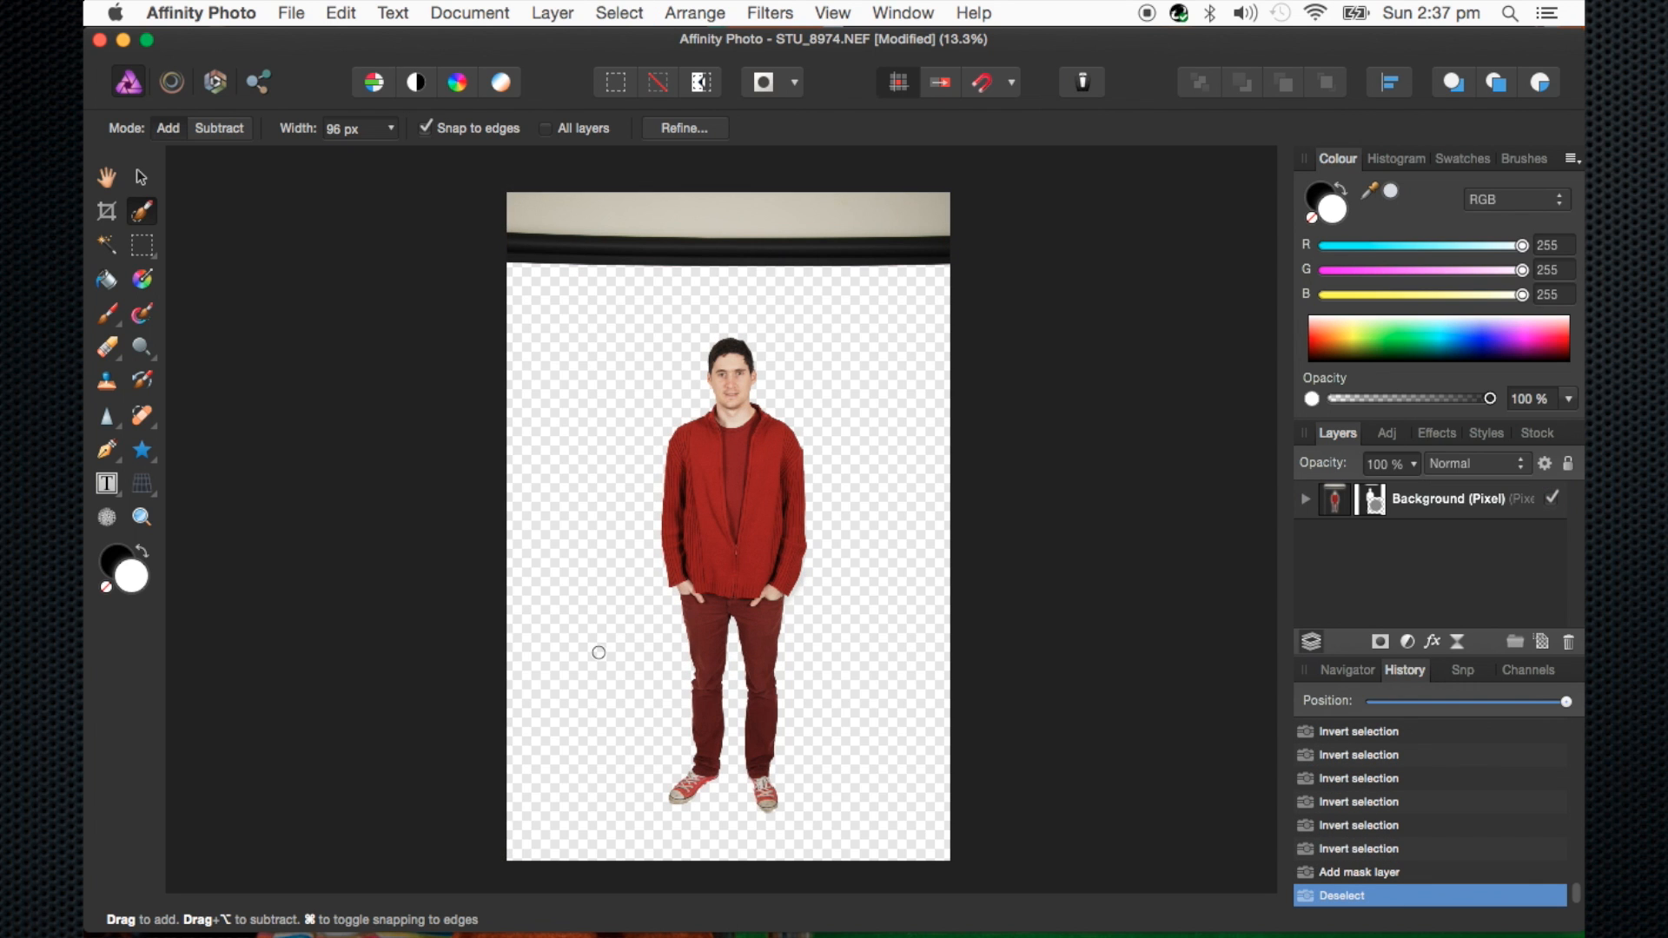
Examine the cutout's edges closely around the sleeves, hands, shoulders and head
scroll(599, 652, "up", 5)
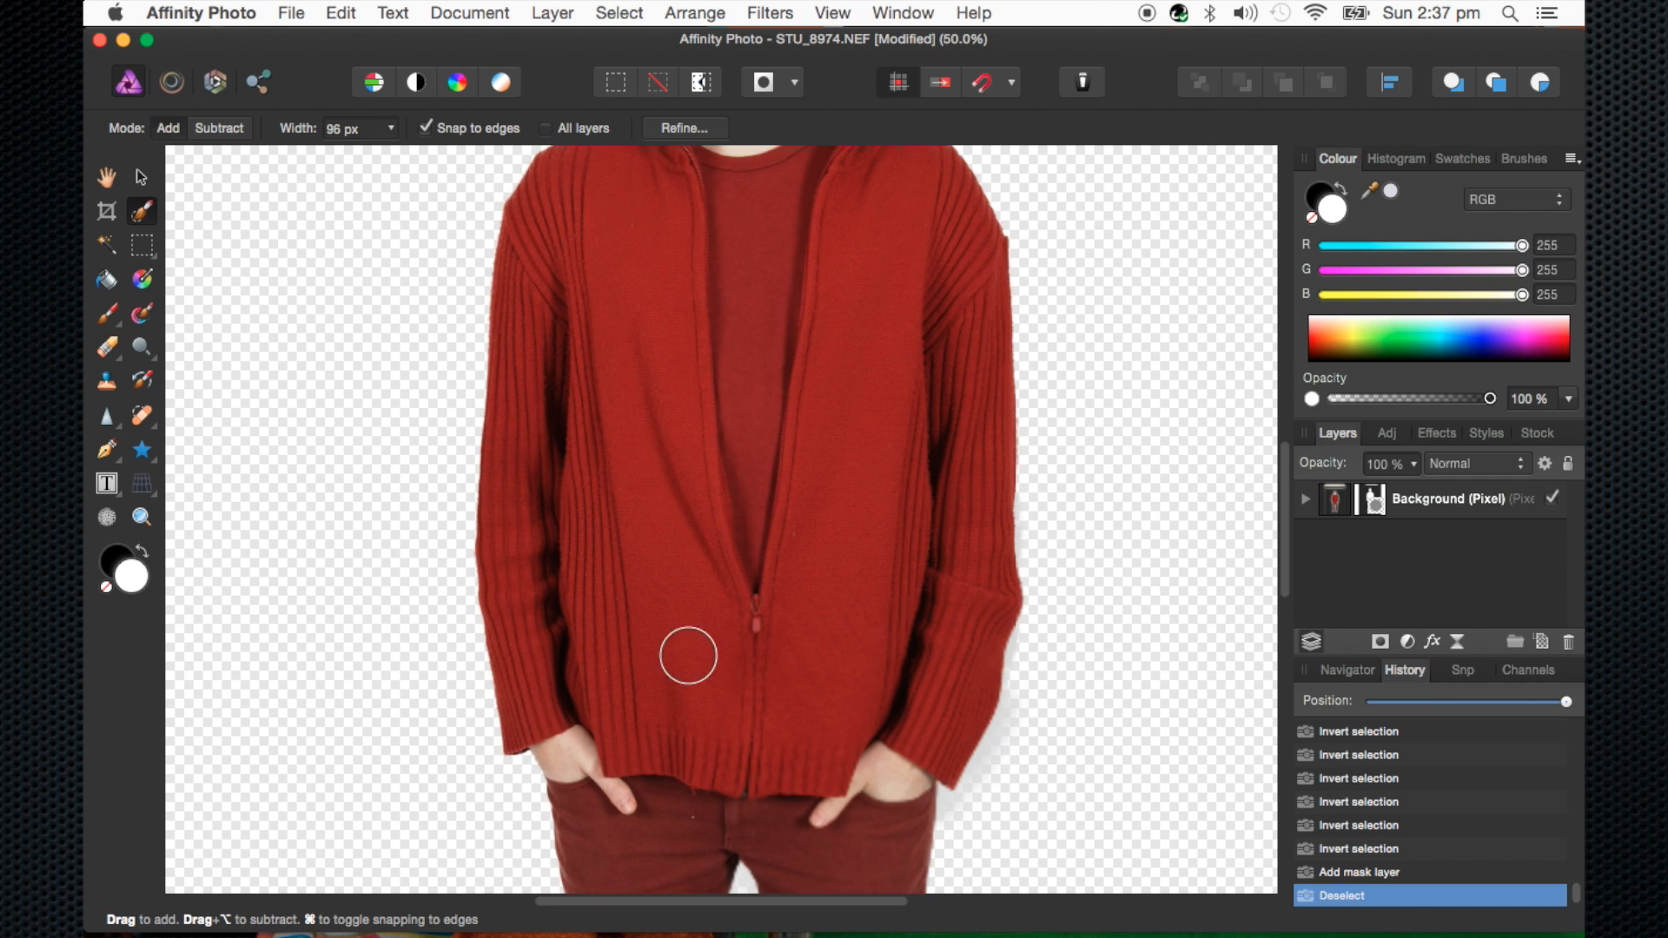
scroll(762, 640, "down", 5)
scroll(762, 641, "up", 3)
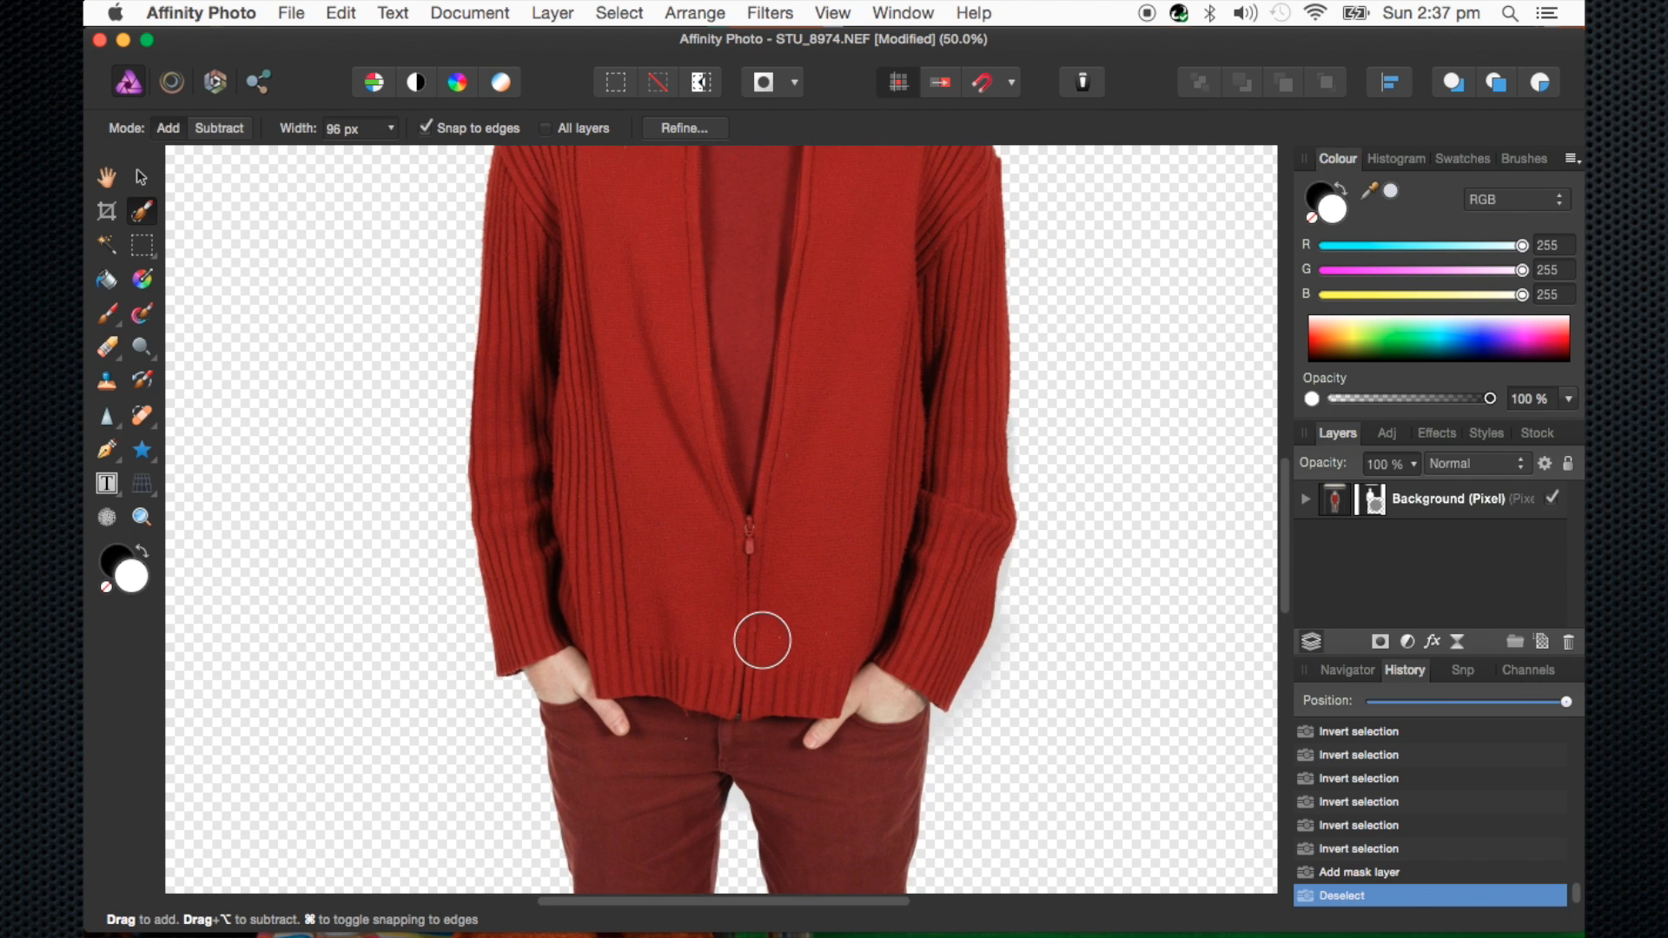
scroll(828, 381, "up", 8)
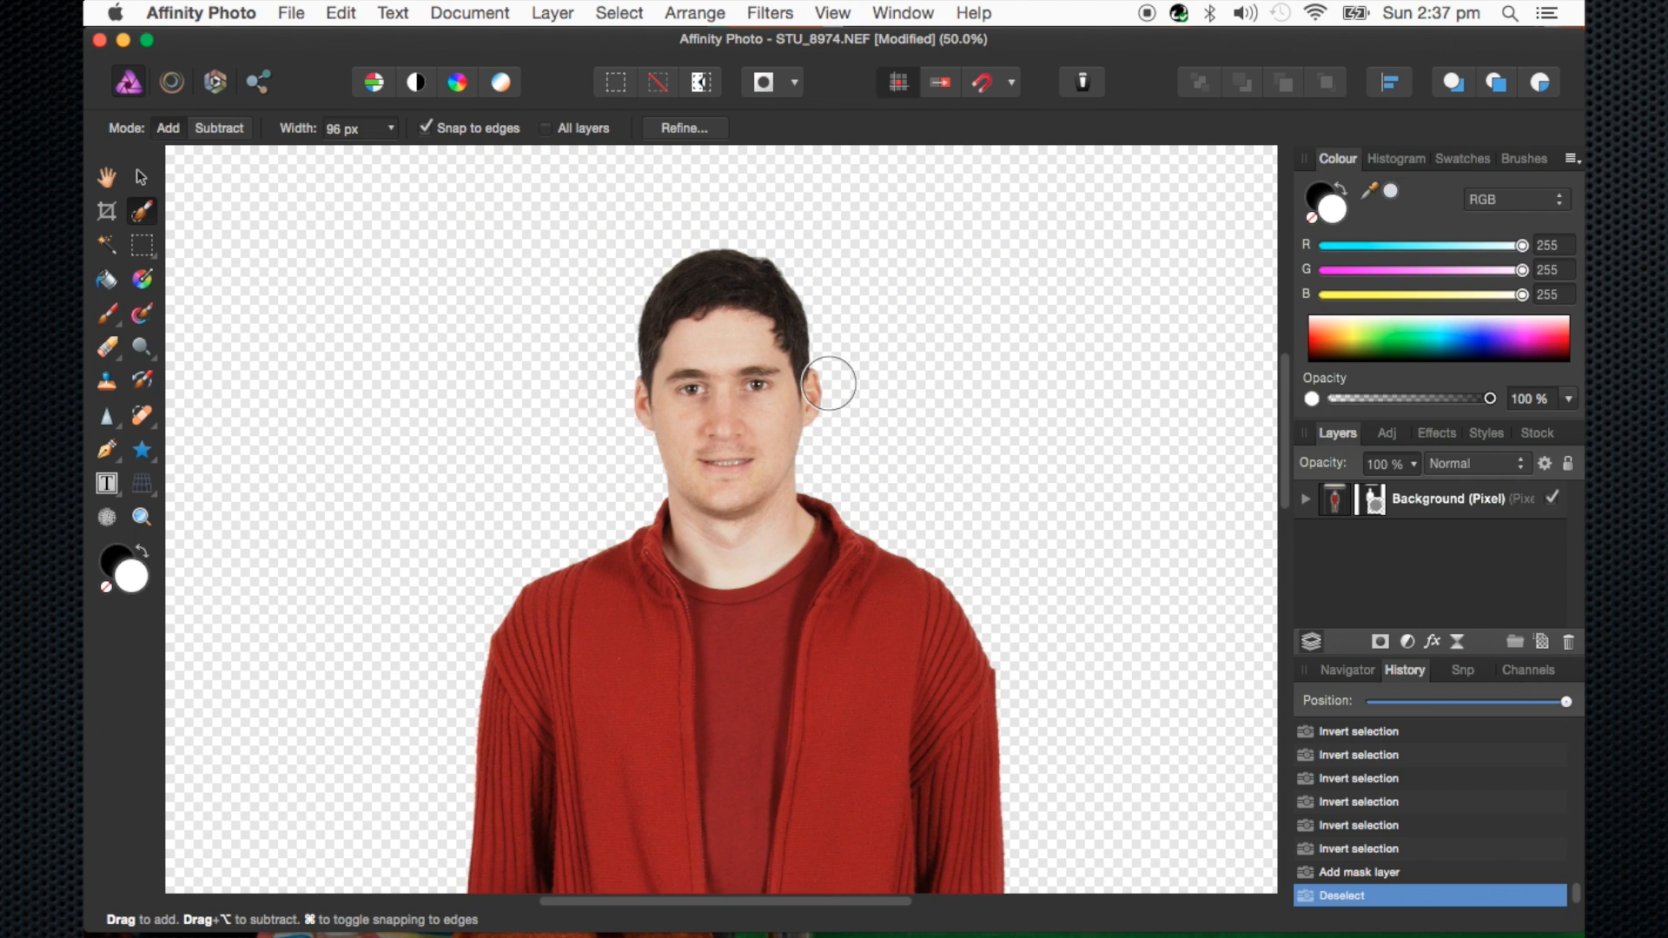
scroll(829, 383, "left", 2)
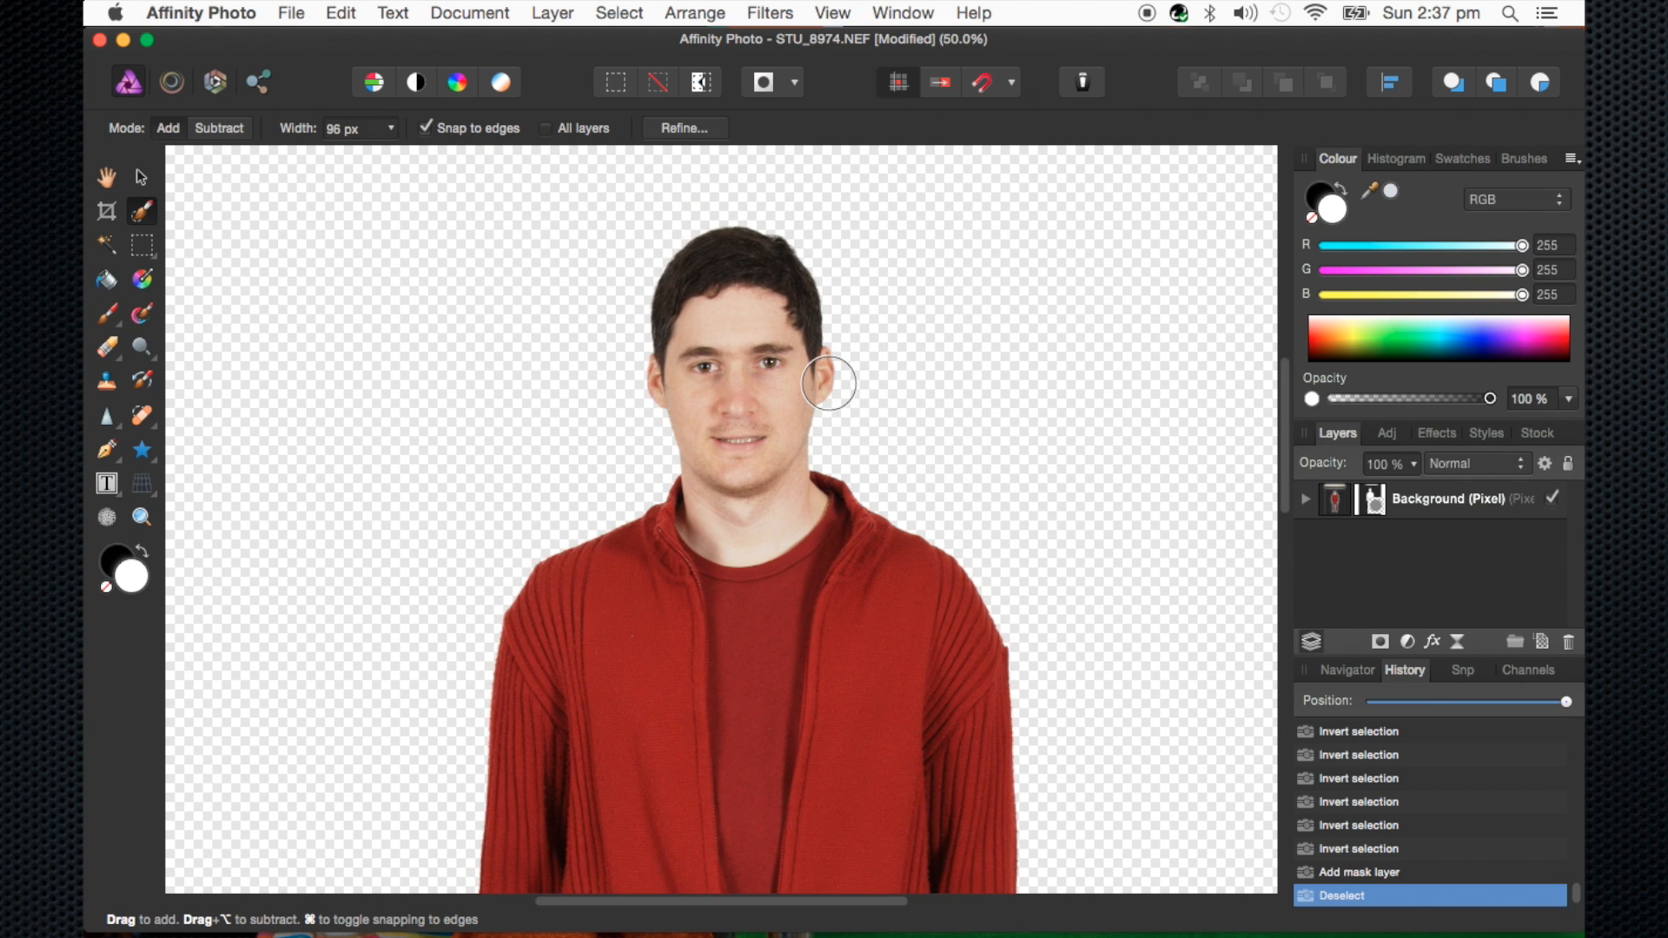
scroll(829, 384, "down", 6)
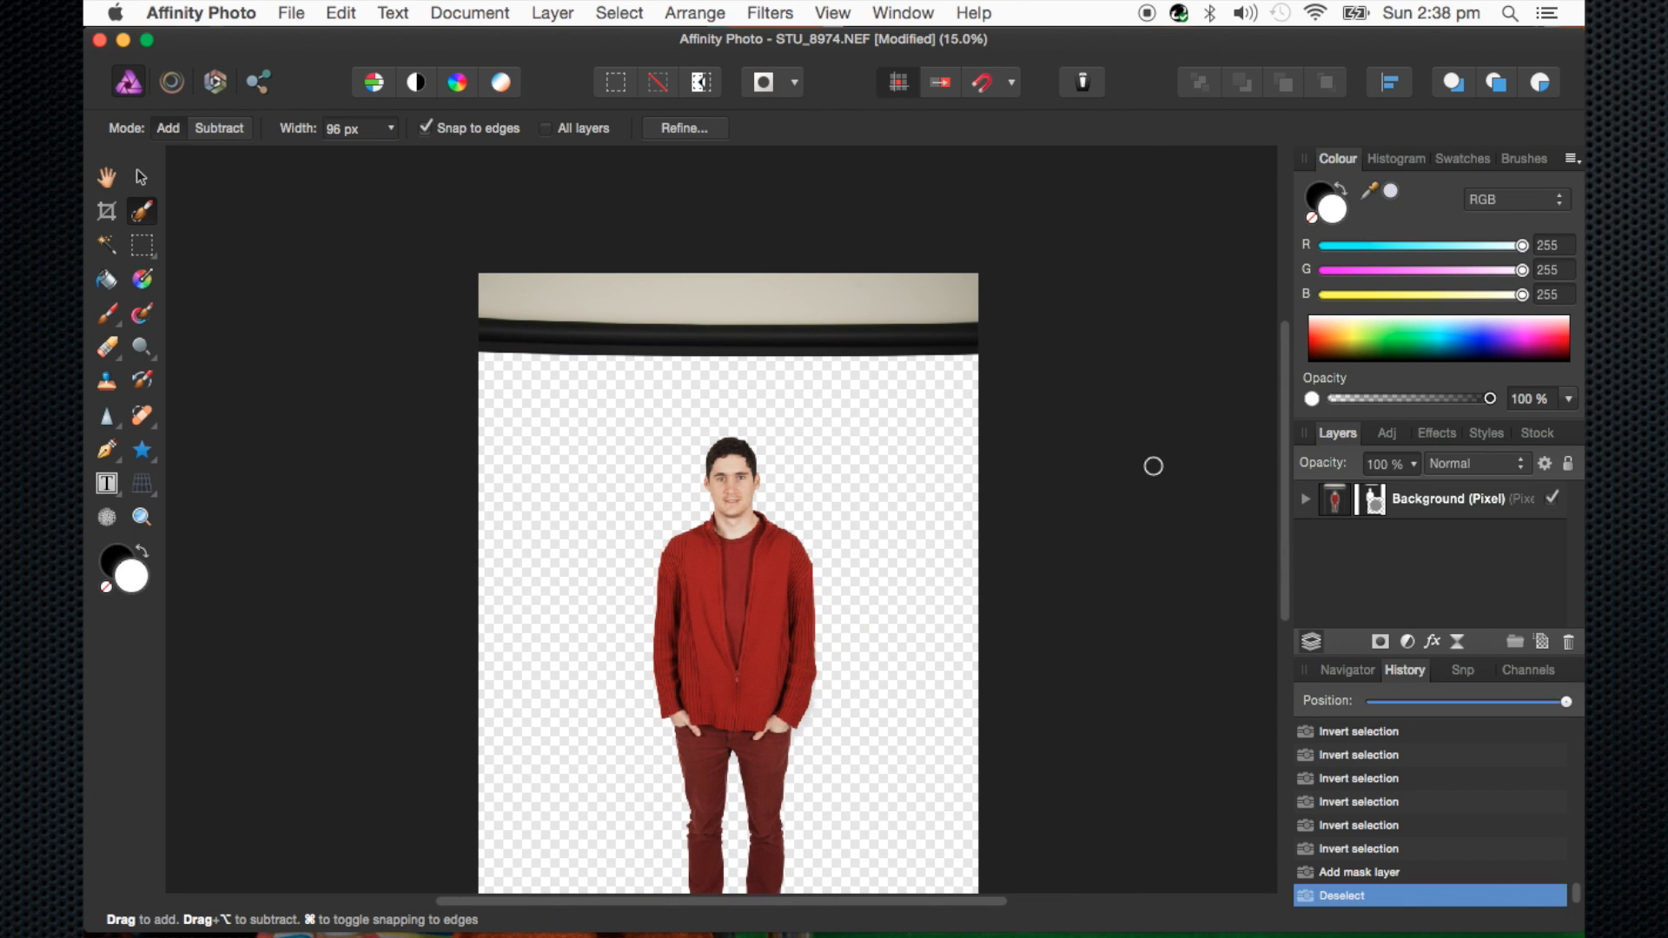
Activate the Background layer's mask and brush at 896.1 px and 30% opacity across the wall strip above the backdrop, with black as foreground colour
left_click(1373, 511, "super")
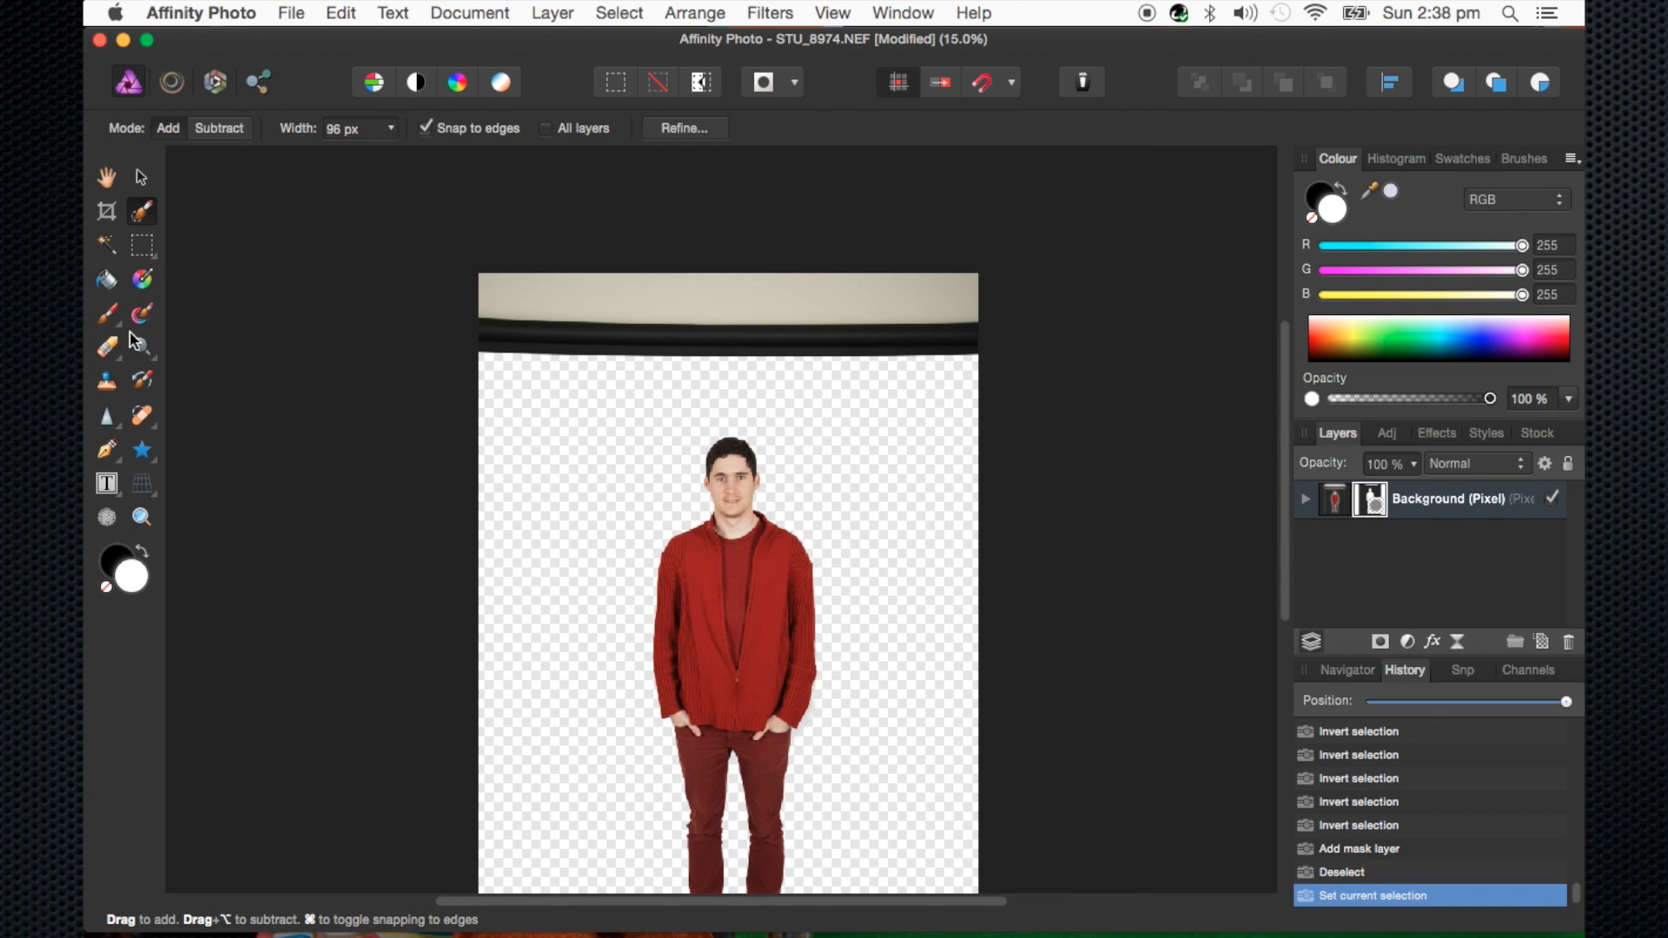
key("b")
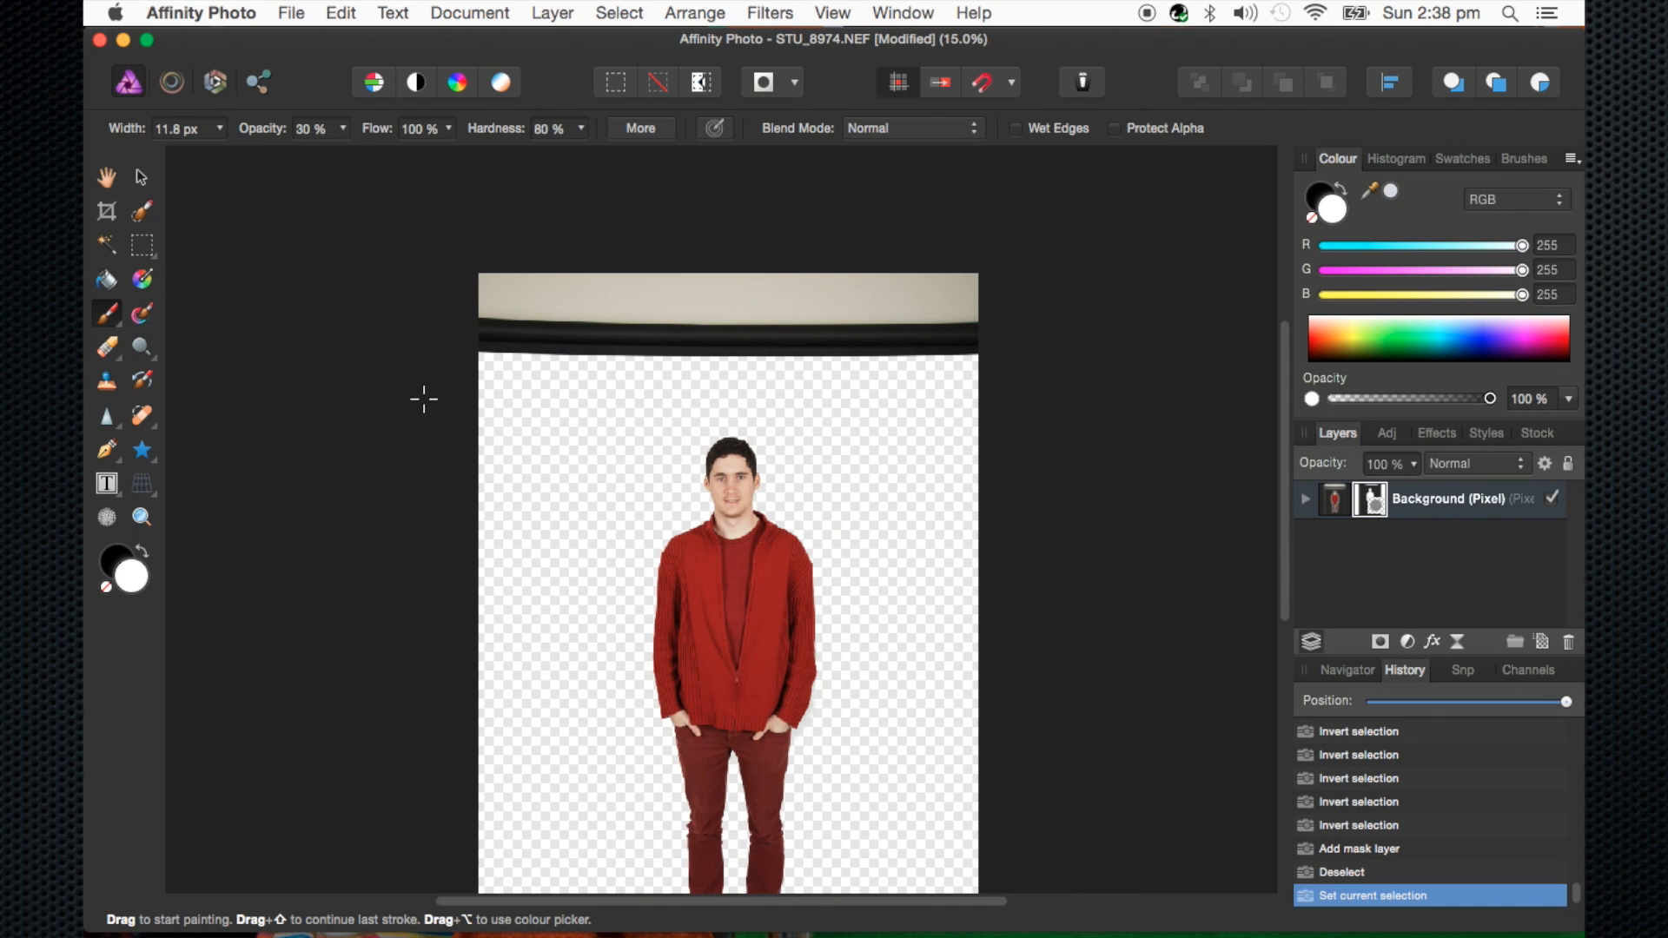
key("bracketright")
key("bracketright")
key("bracketright")
key("bracketright")
key("bracketright")
key("bracketright")
key("bracketright")
key("bracketright")
mouse_move(412, 316)
left_mouse_down()
mouse_move(707, 336)
mouse_move(756, 310)
left_mouse_up()
key("x")
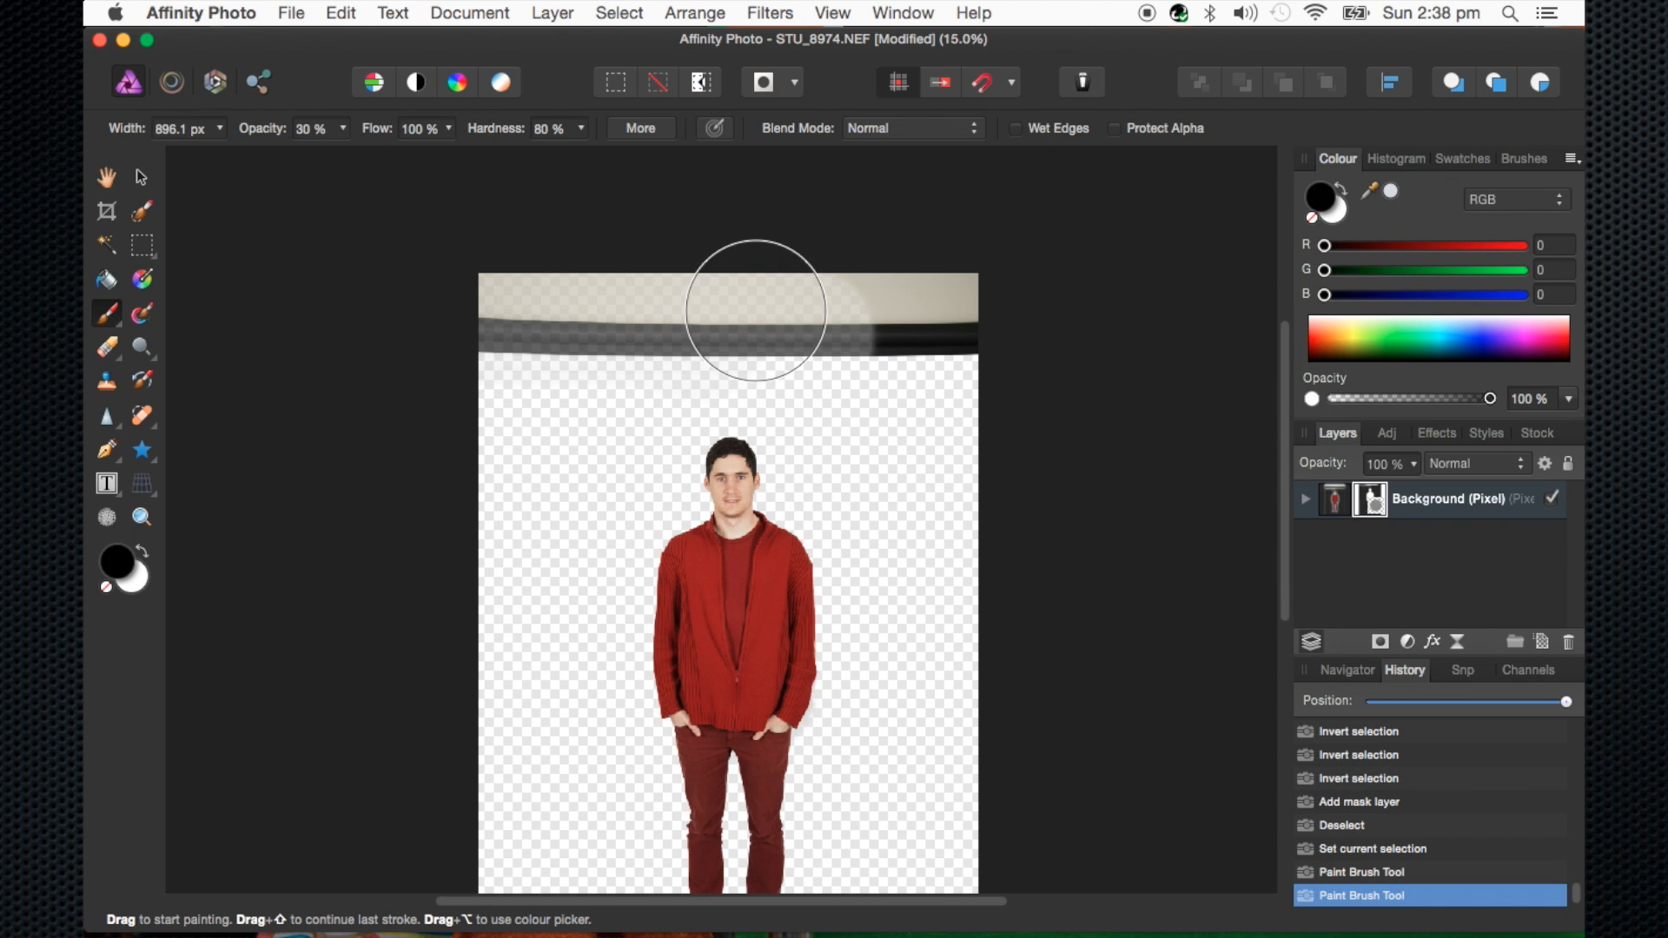
Set the brush opacity to 100% and paint the mask black over the whole wall and roller strip above the man
key("0")
left_click(614, 292)
mouse_move(661, 274)
left_mouse_down()
mouse_move(1133, 271)
mouse_move(1007, 332)
mouse_move(766, 328)
left_mouse_up()
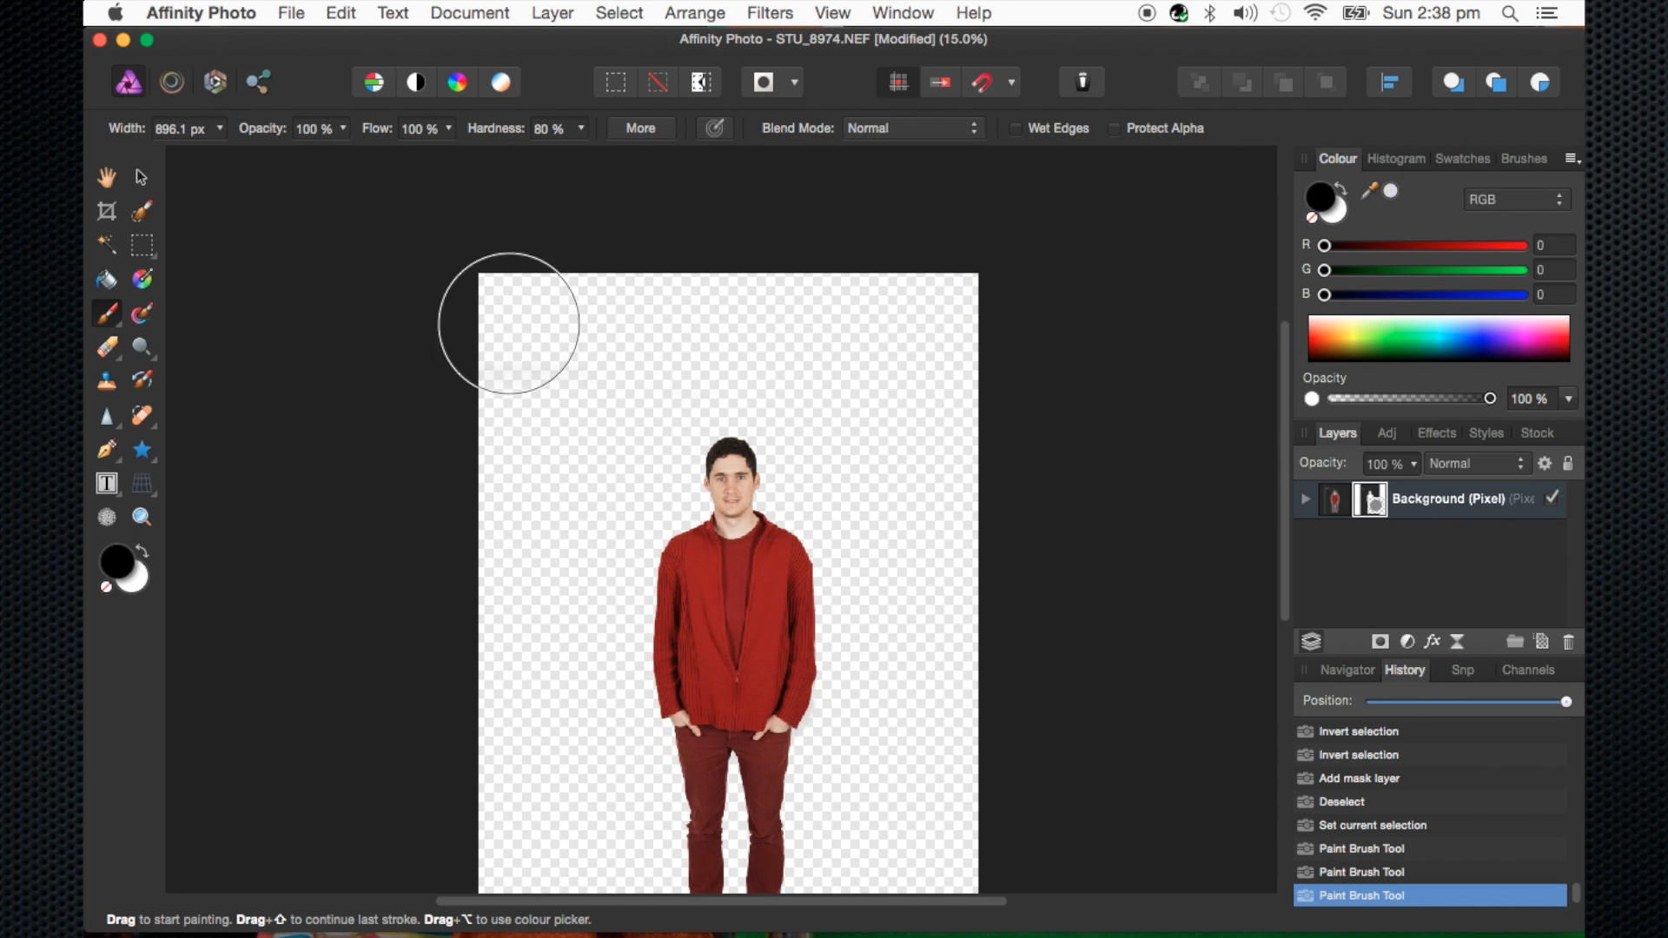
Crop the canvas to about 2117 × 3383 px closely around the man, and undo the crop
left_click(637, 648)
key("space")
left_click_drag(652, 663, 619, 310)
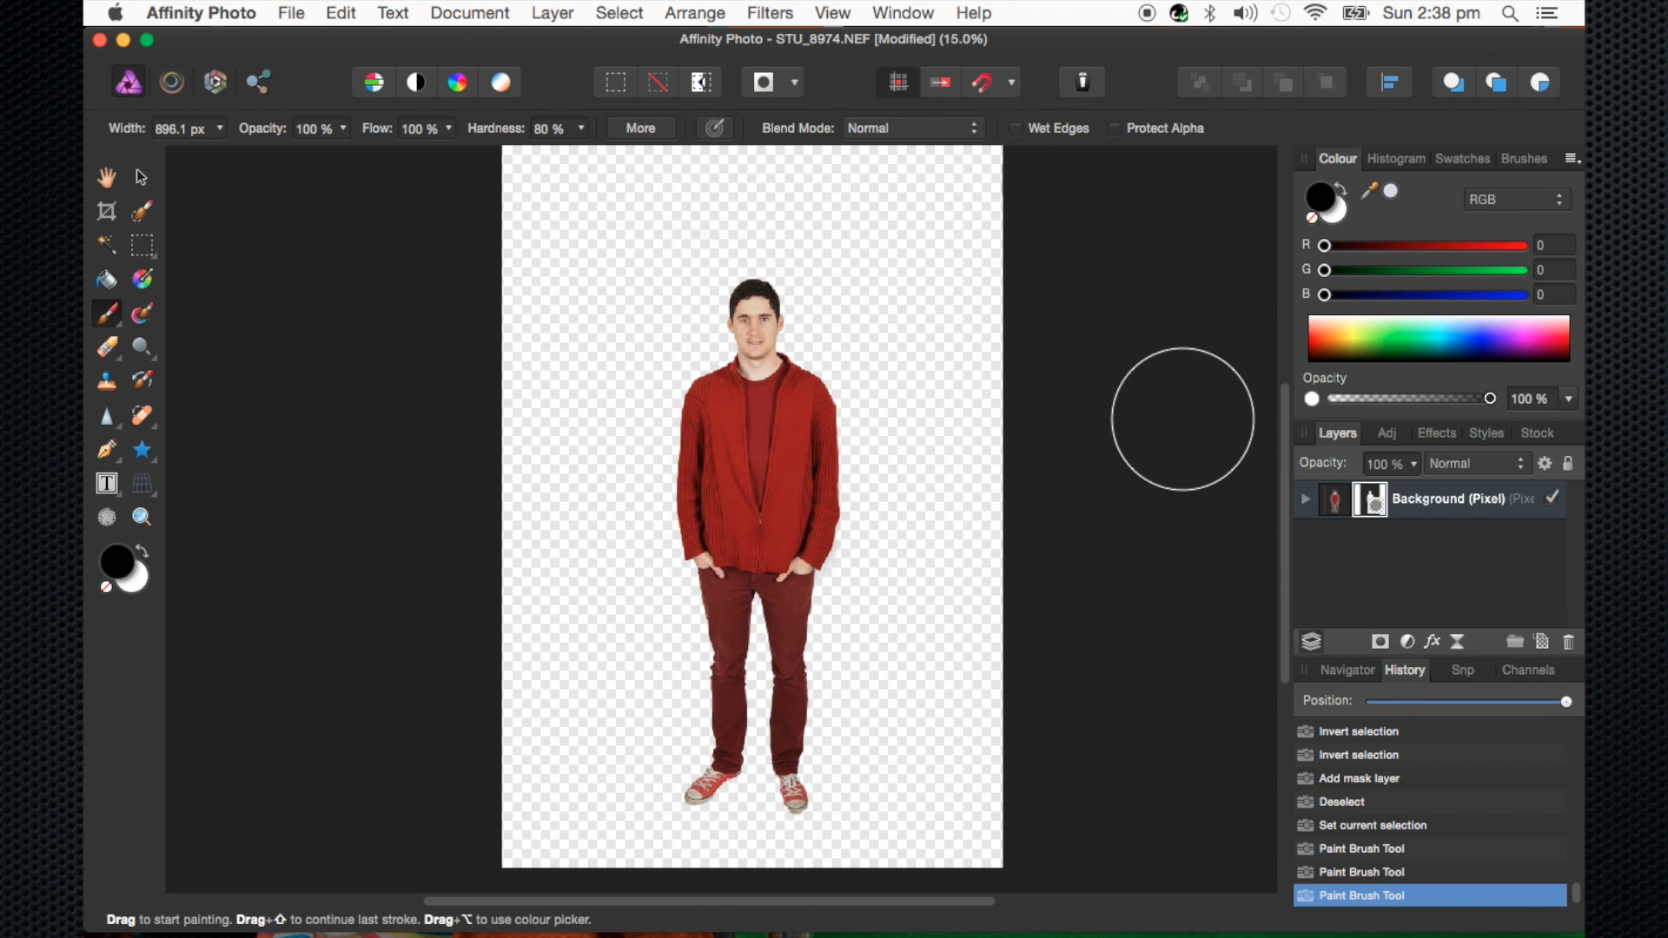
left_click(106, 211)
scroll(877, 254, "up", 3)
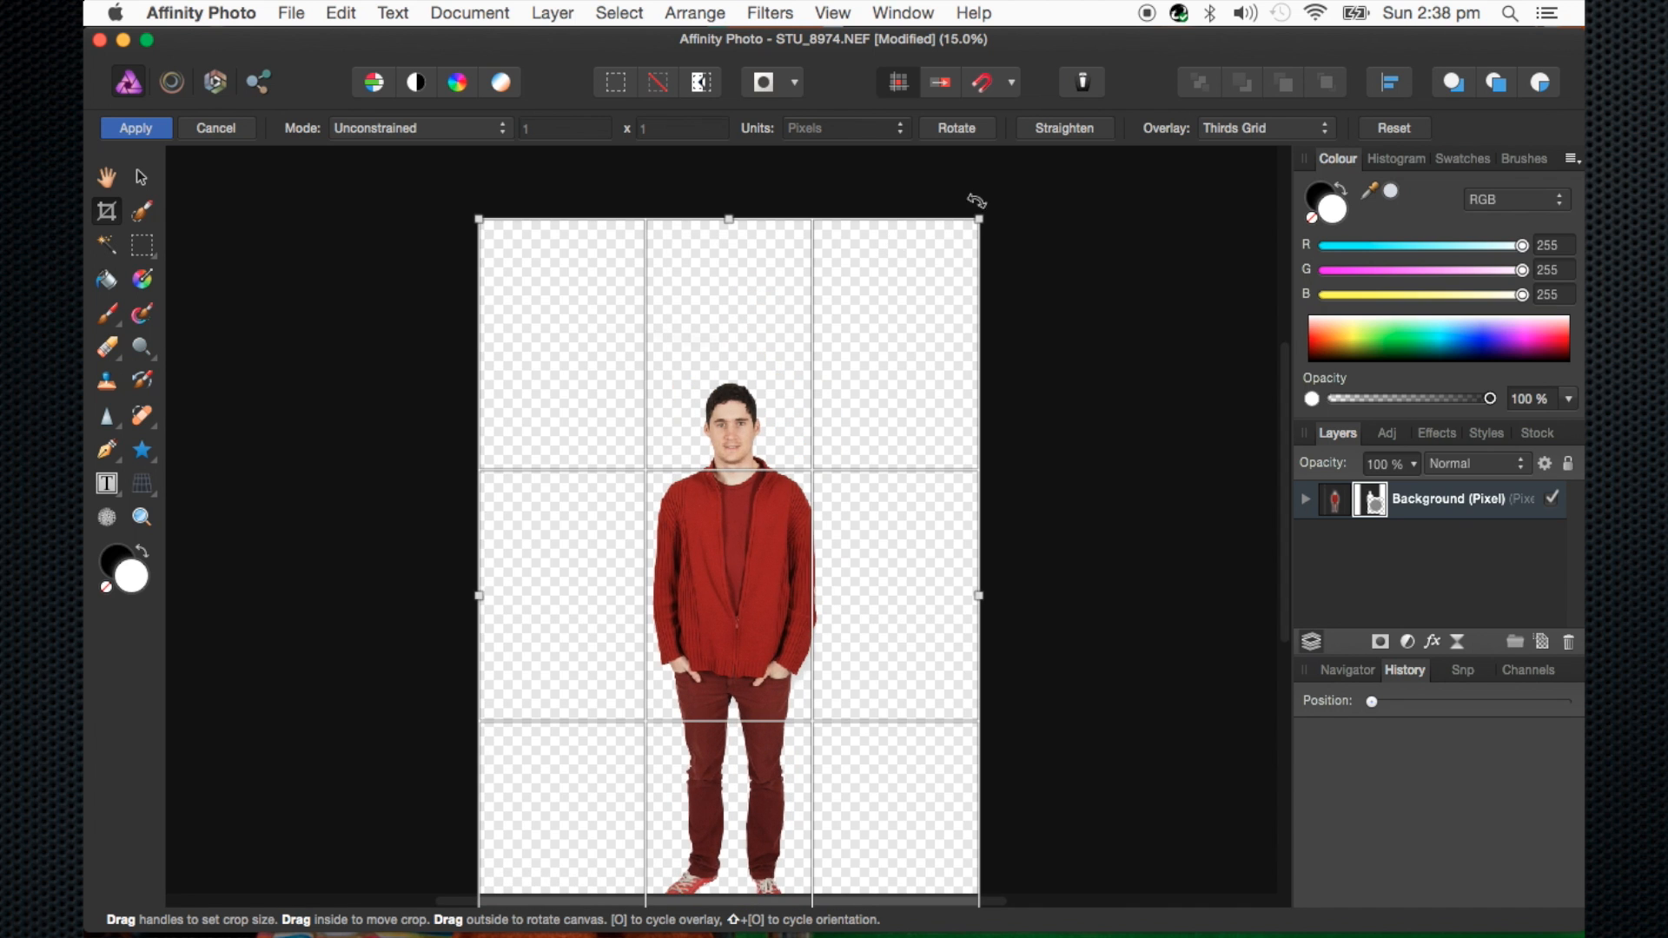
left_click_drag(976, 216, 849, 376)
left_click_drag(708, 536, 780, 521)
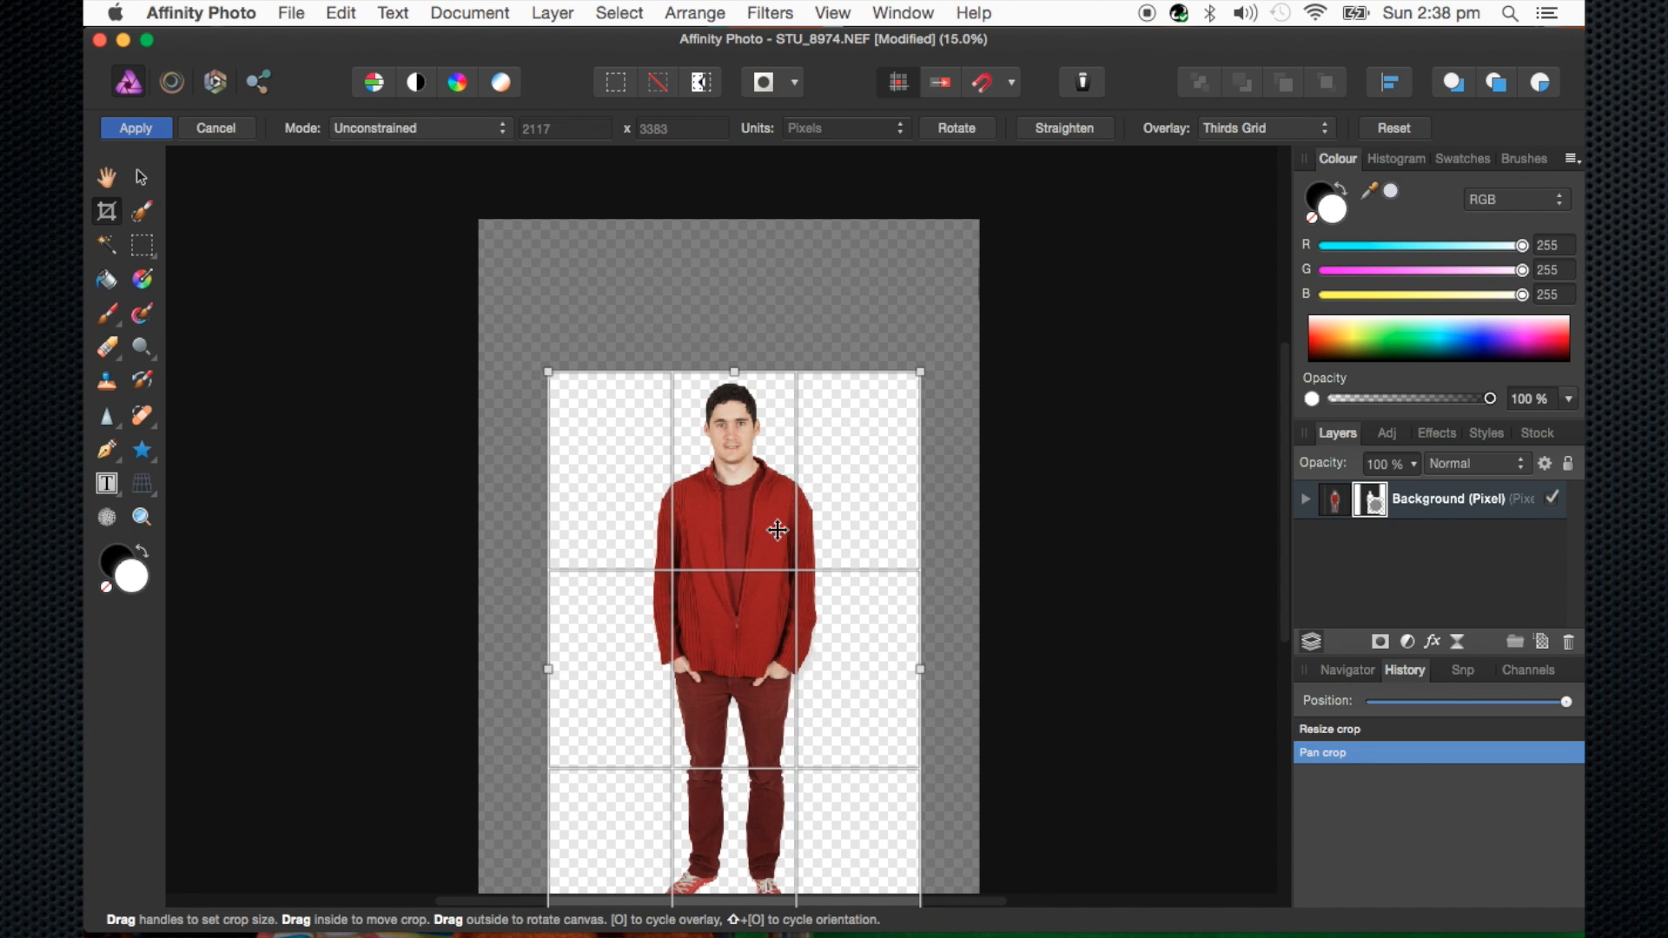
scroll(780, 521, "down", 2)
scroll(777, 530, "up", 2)
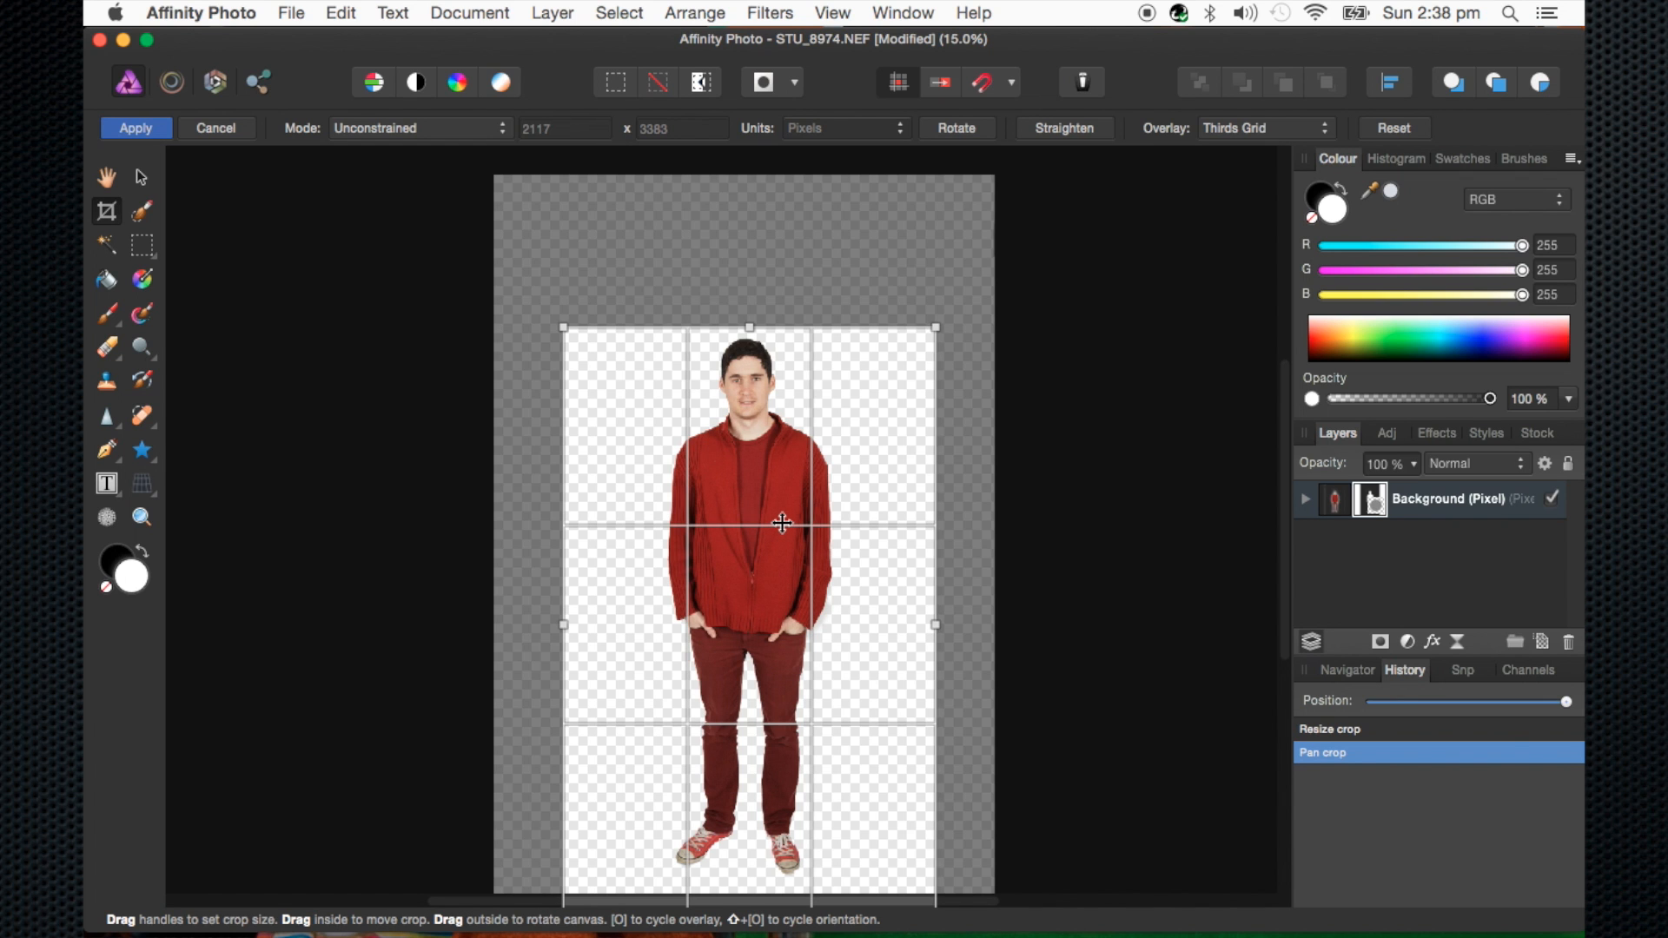
key("Return")
key("h")
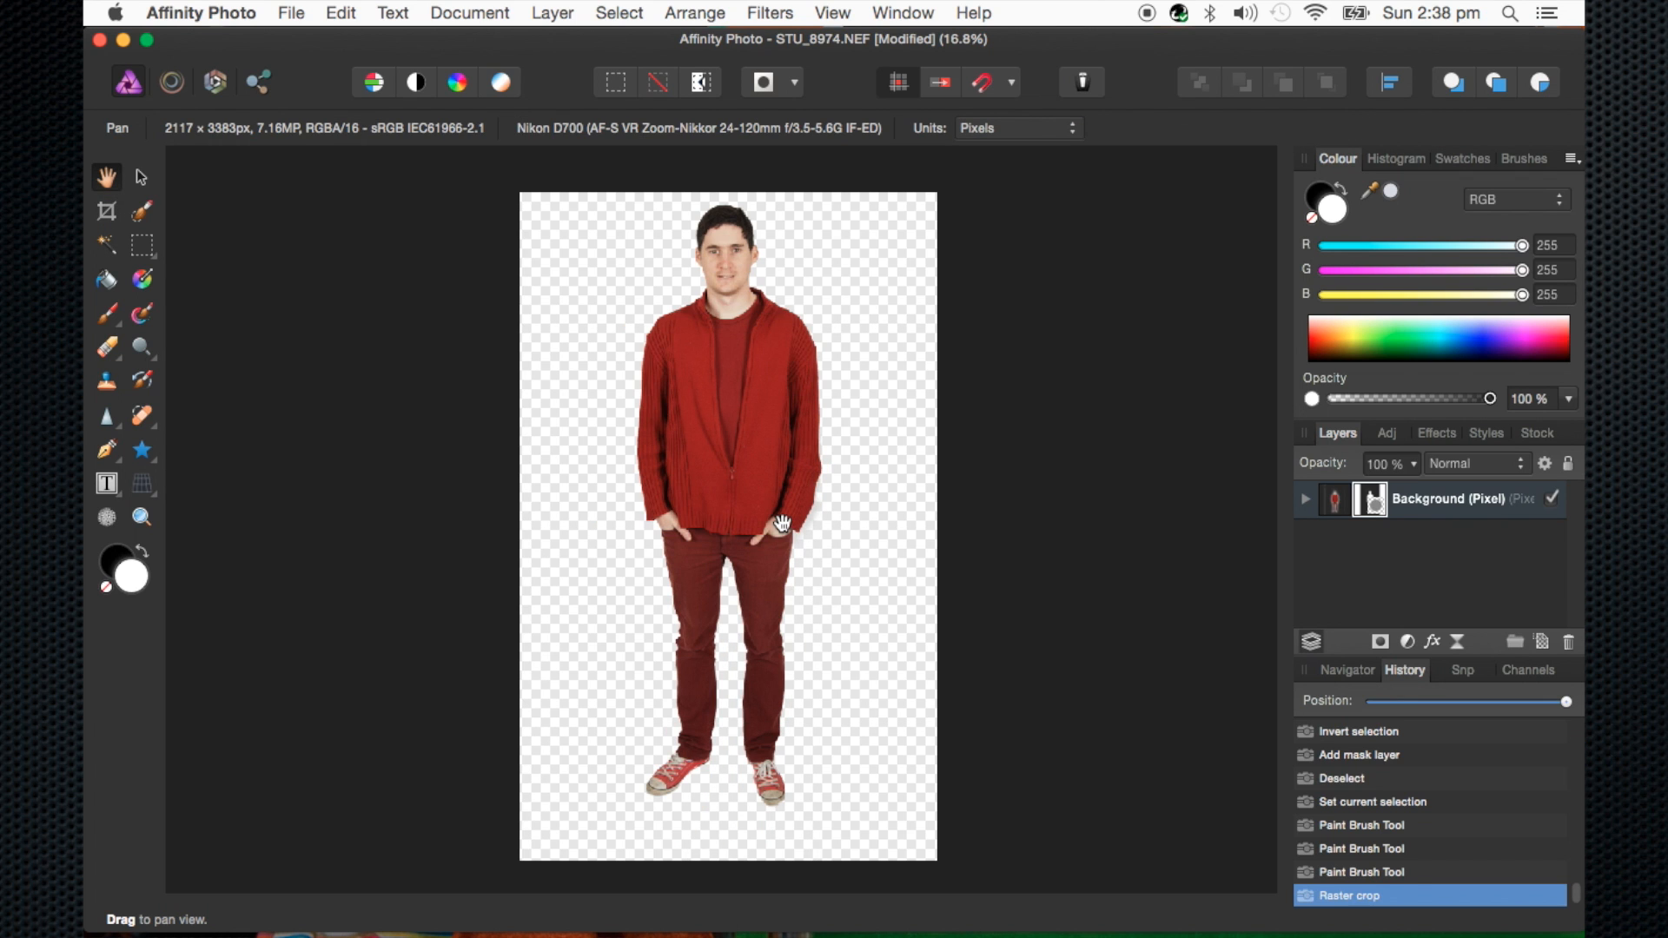
key("super+z")
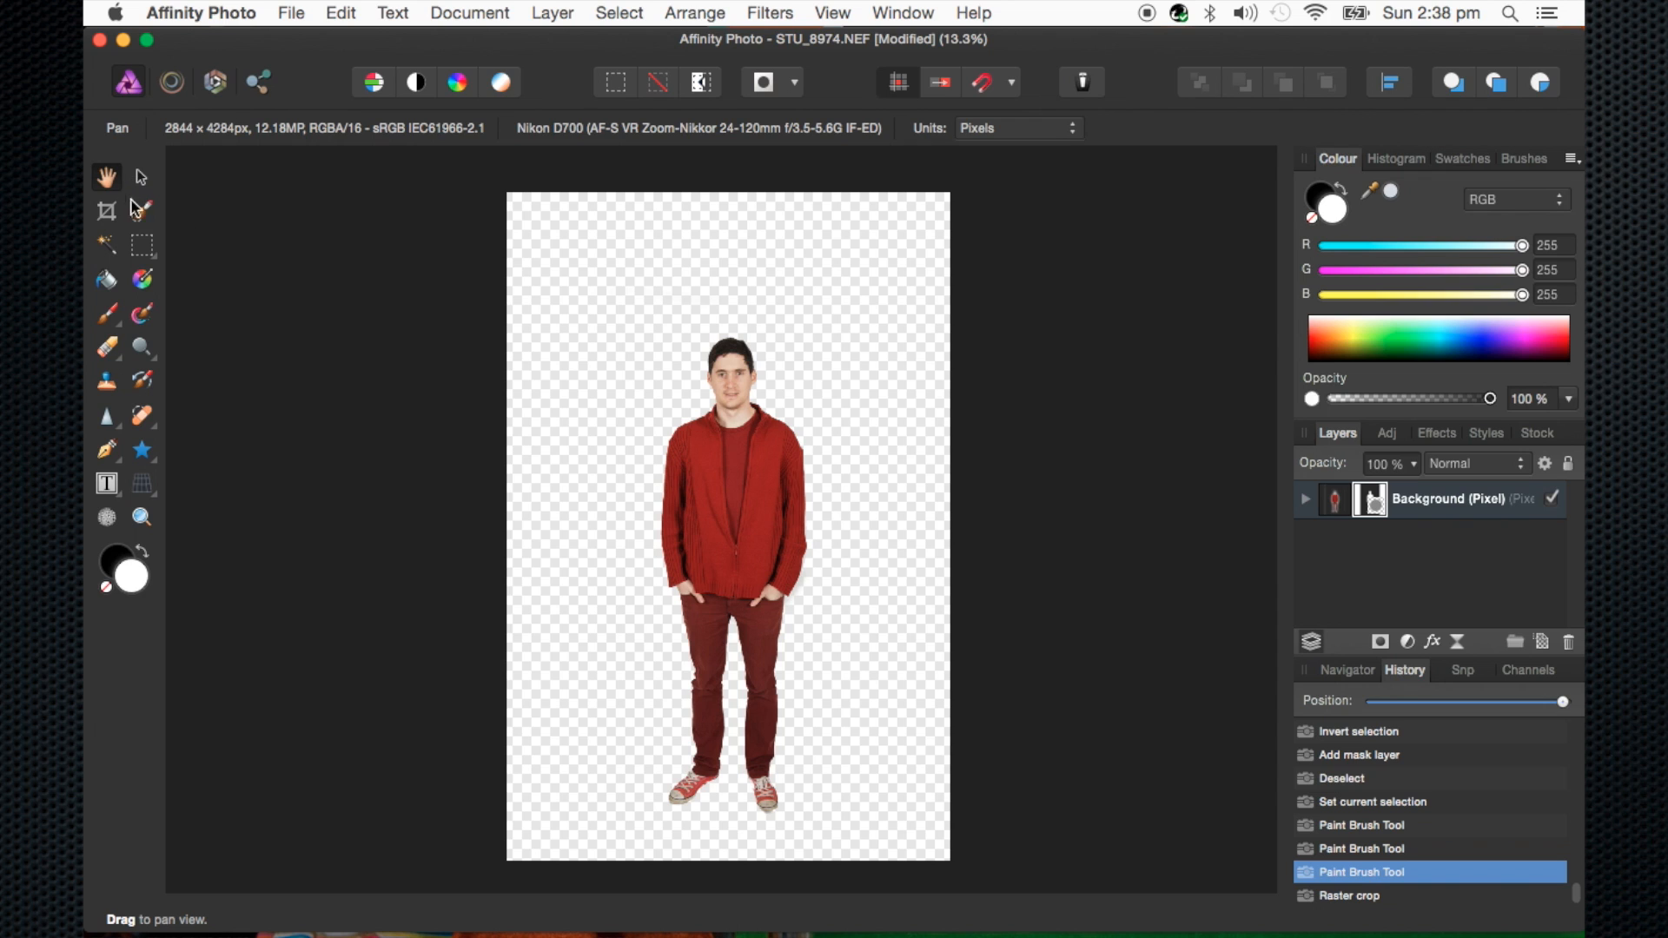
Activate the Background layer's image and scale it down proportionally towards the canvas's lower-left corner, to about 1000 × 1500 px
left_click(1334, 500)
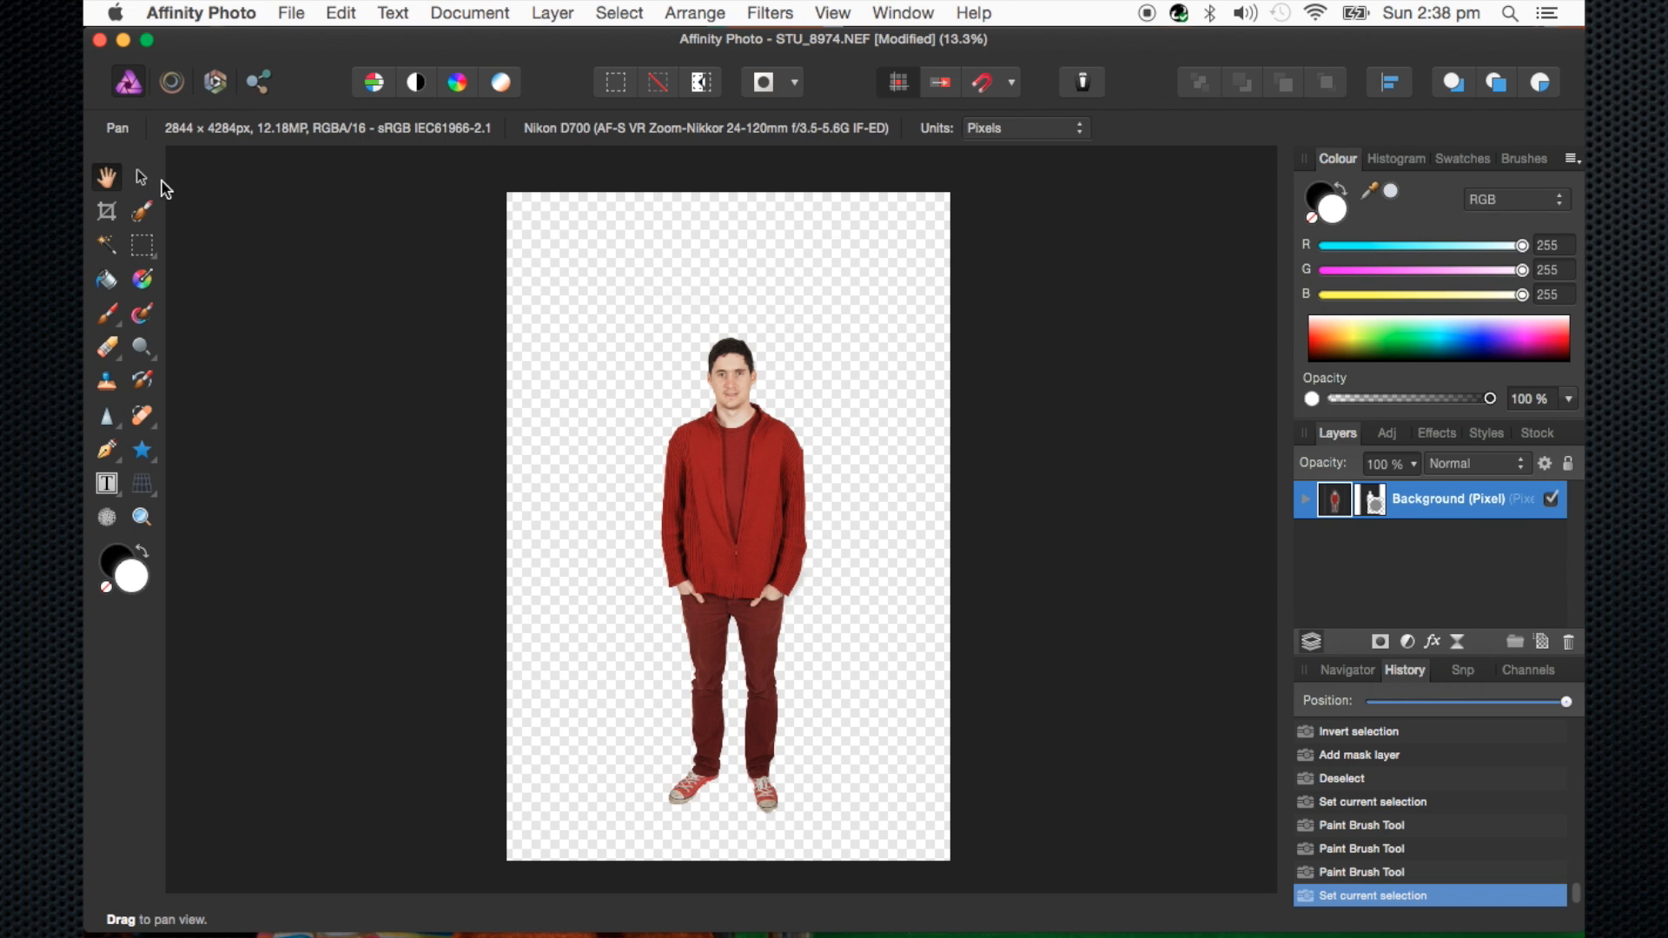
left_click(140, 176)
left_click_drag(951, 192, 625, 606)
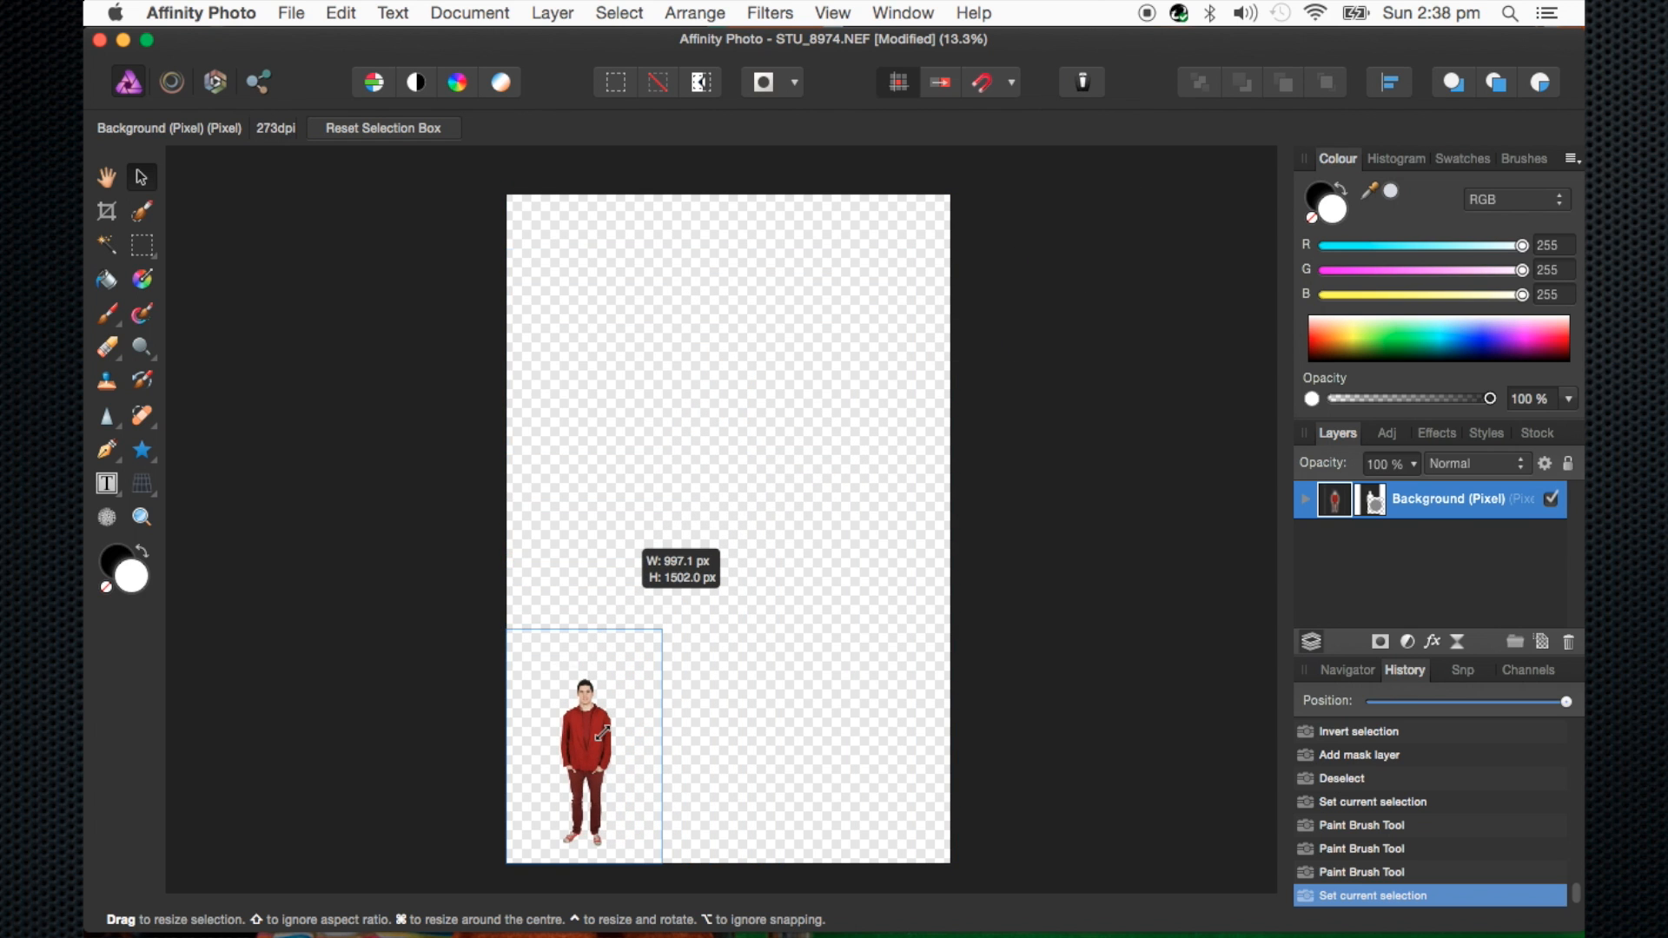
left_click_drag(602, 724, 685, 627)
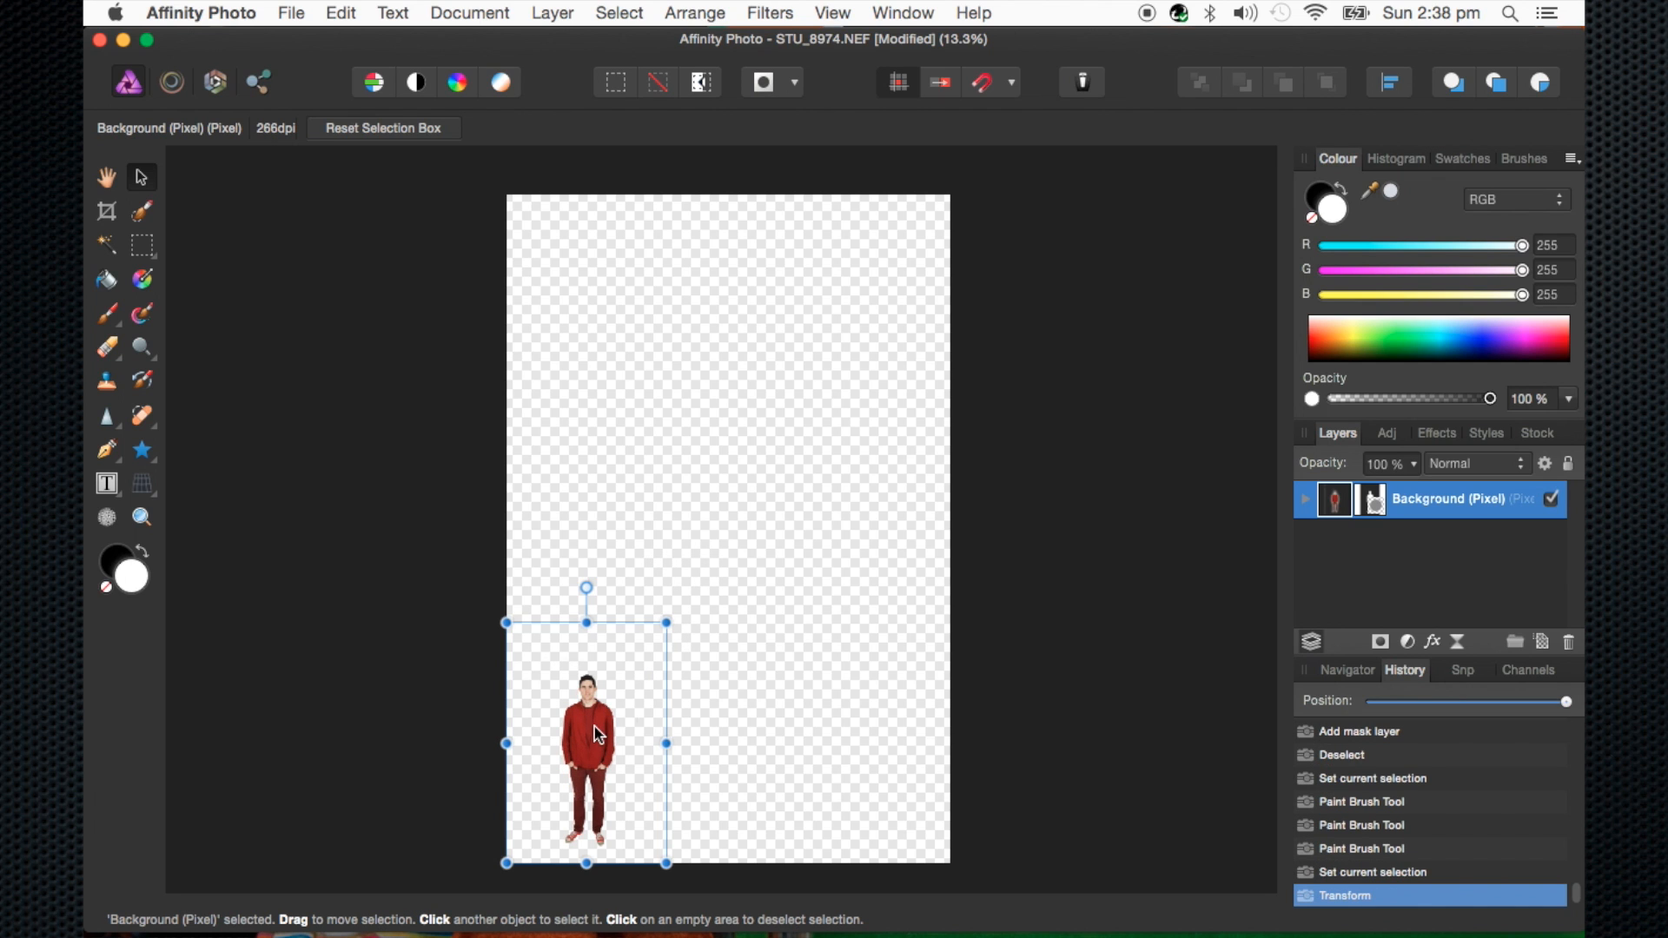
Move the small cutout man up and around the canvas, place him near the lower-left corner, and deselect the layer
left_click(896, 674)
left_click_drag(606, 711, 633, 612)
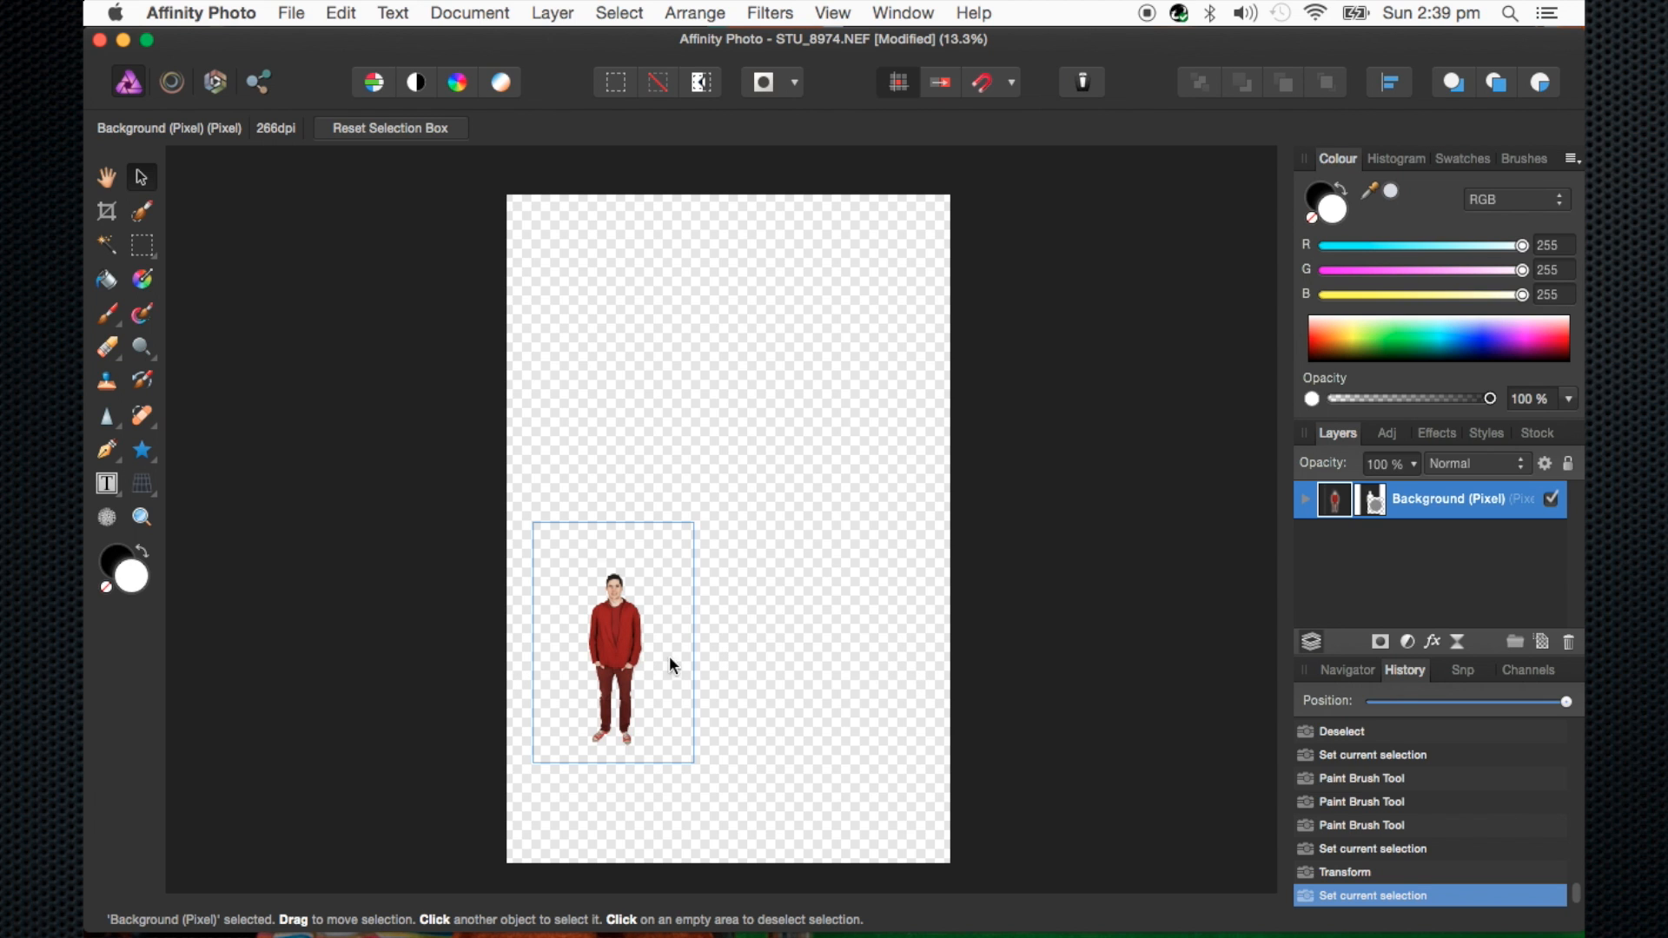
left_click_drag(726, 651, 590, 725)
left_click(997, 717)
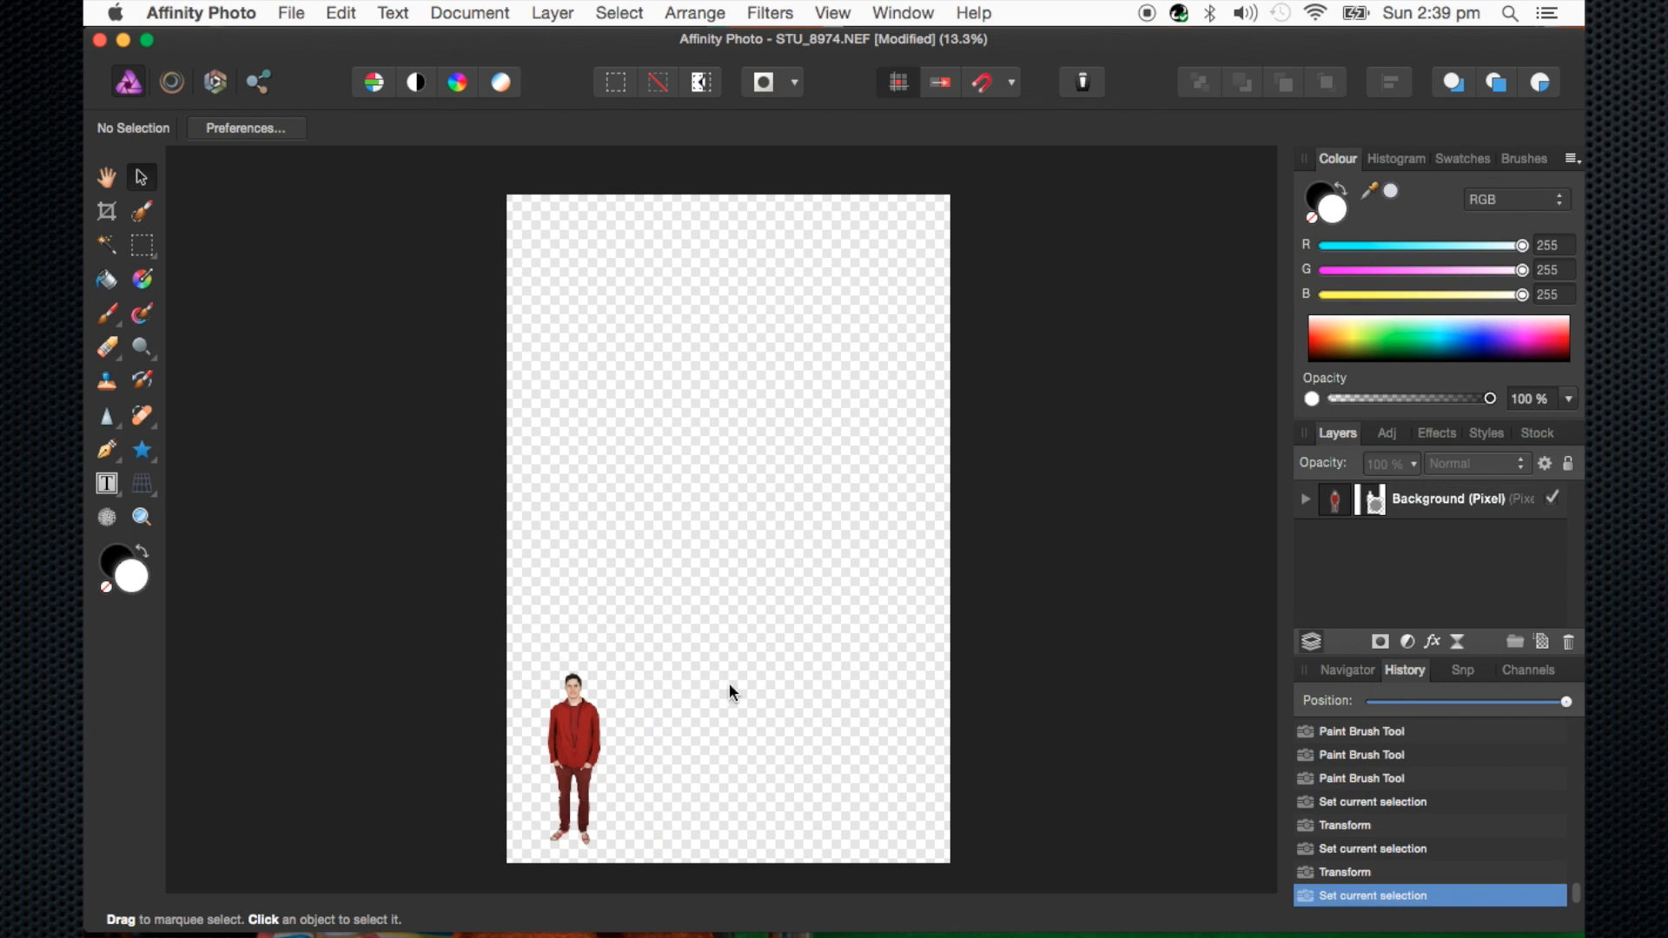
Enlarge the Background layer beyond the canvas edges, and scale it back proportionally to about 100 dpi
left_click(573, 734)
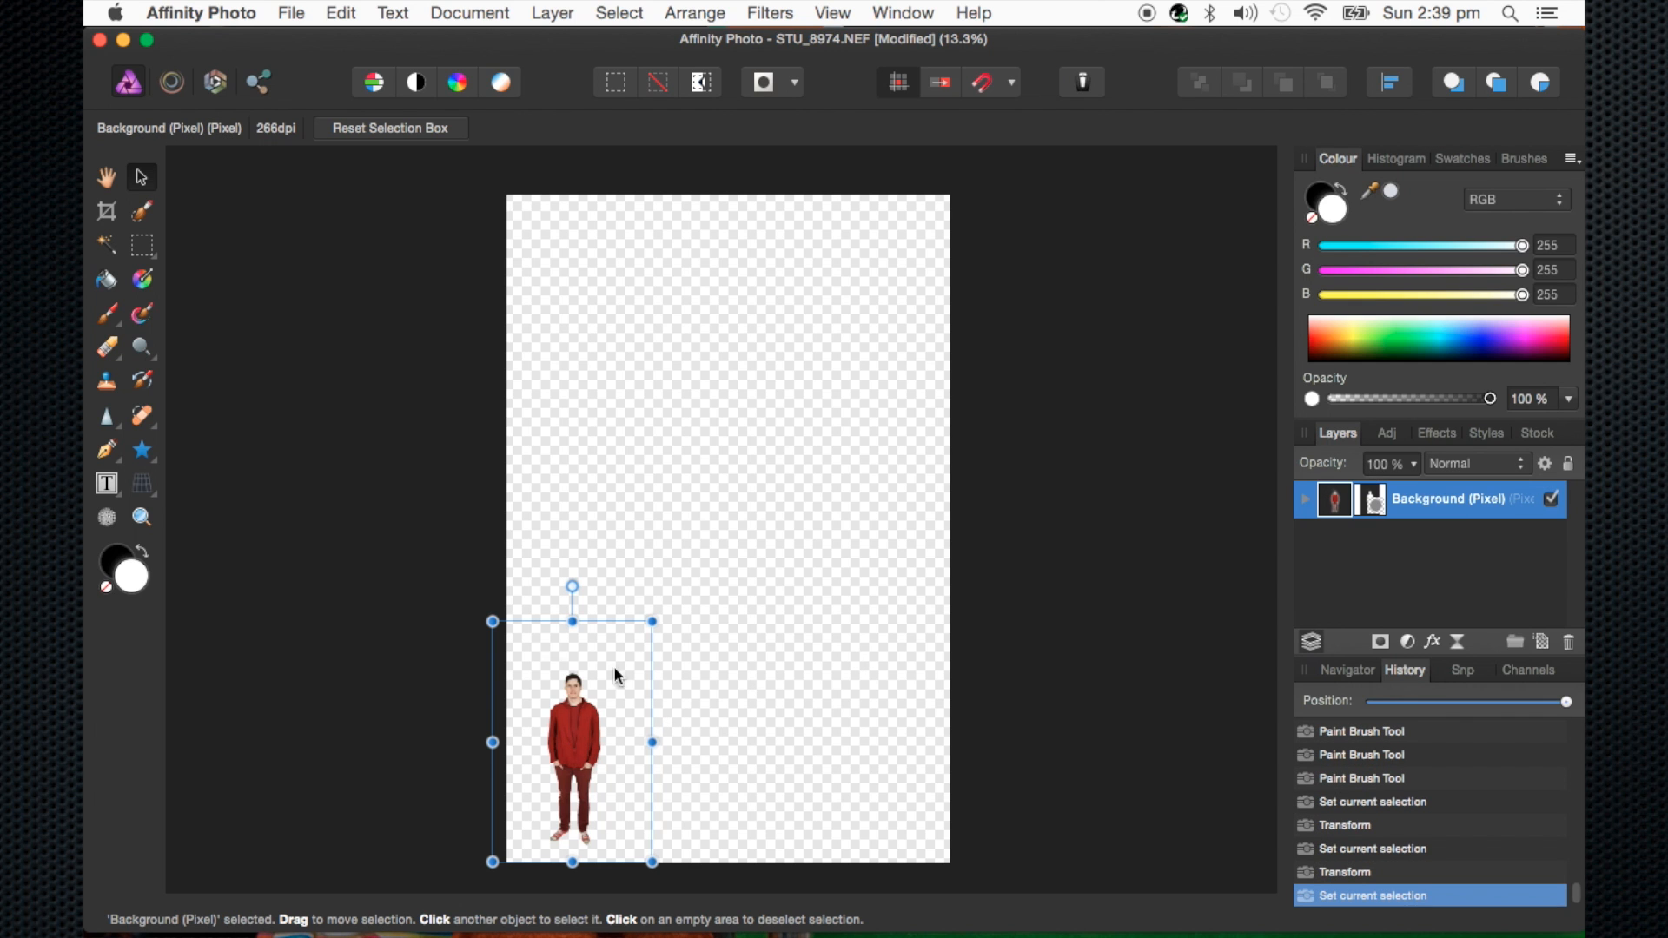
left_click_drag(652, 621, 1129, 175)
left_click(1190, 470)
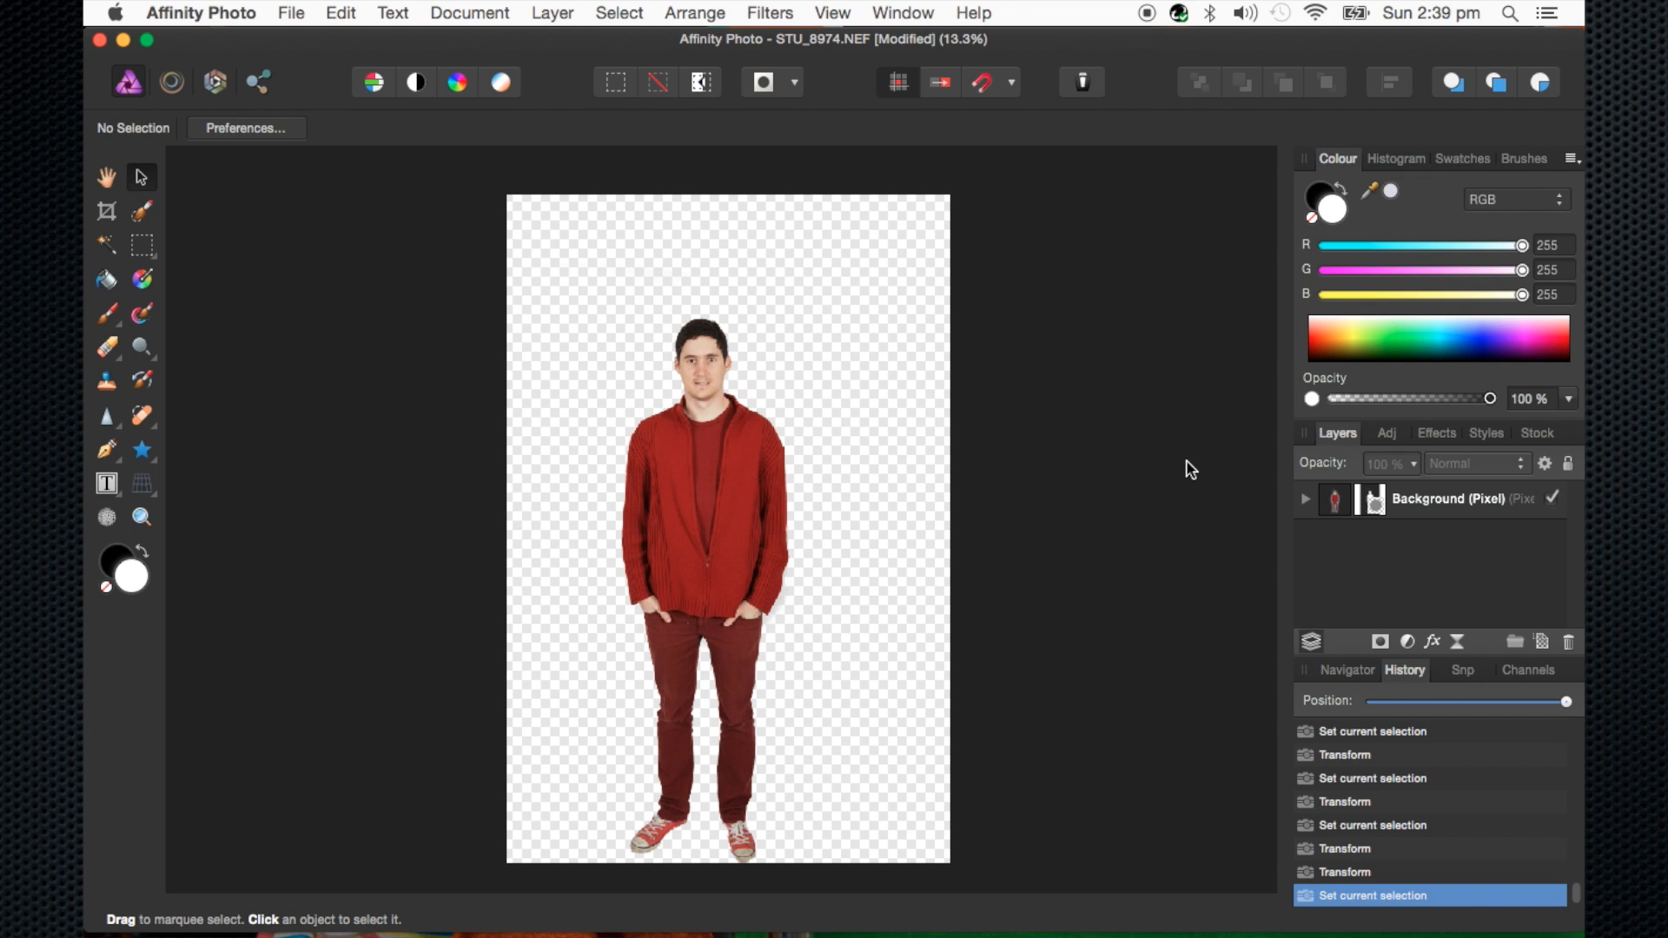
left_click(745, 453)
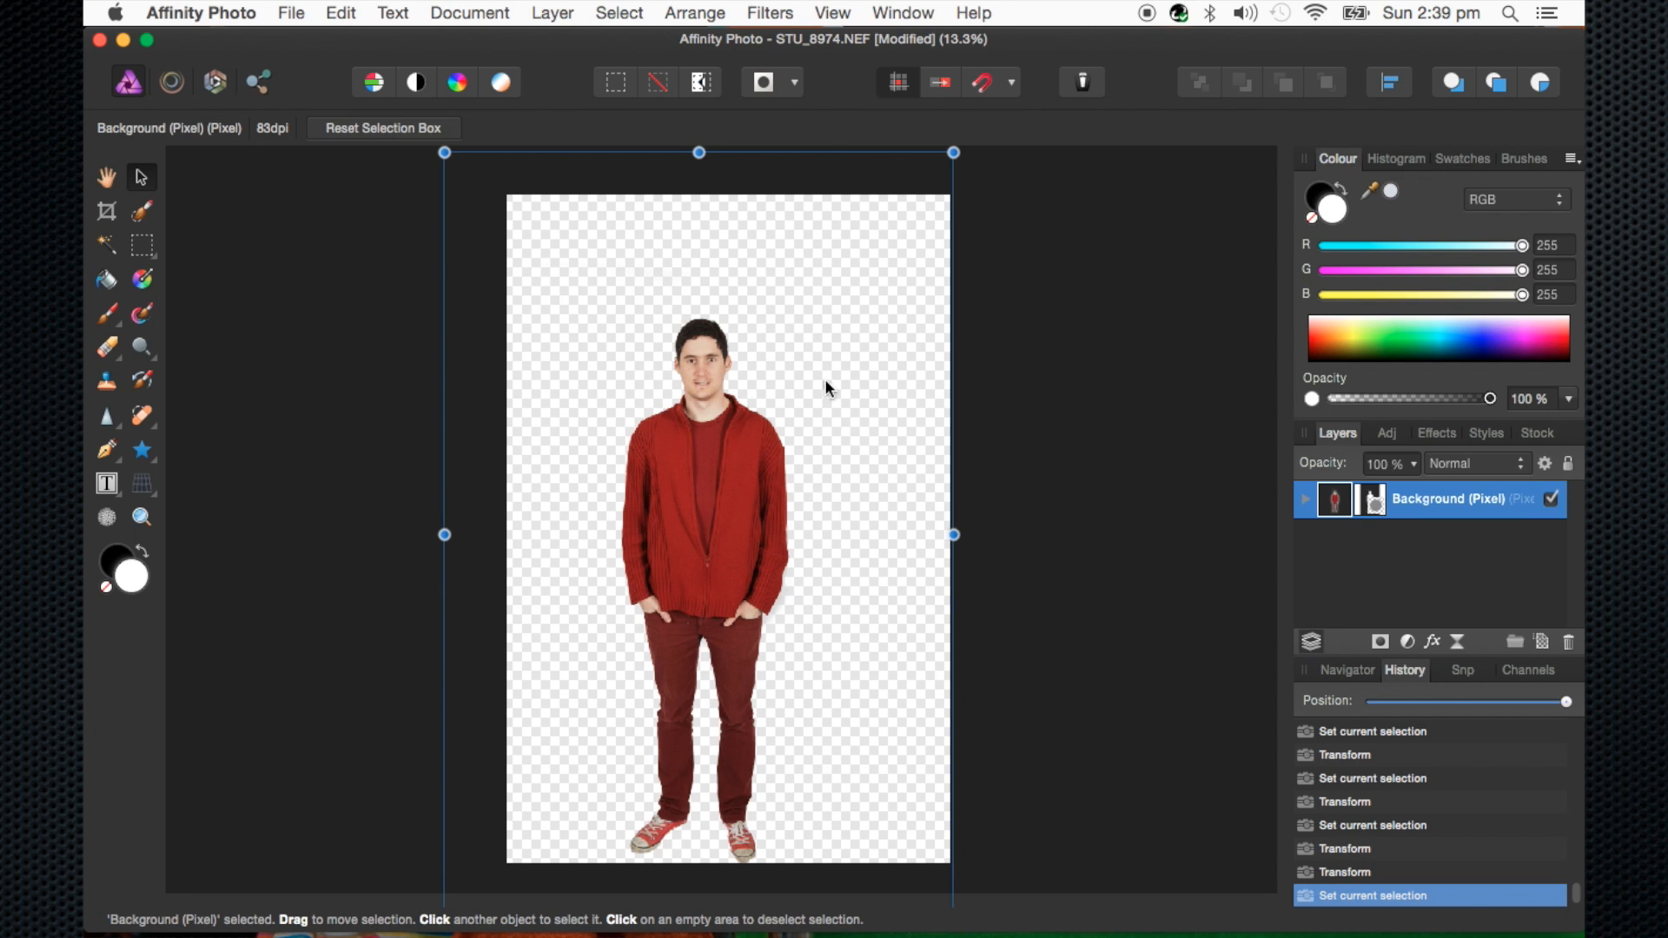
left_click_drag(952, 152, 866, 282)
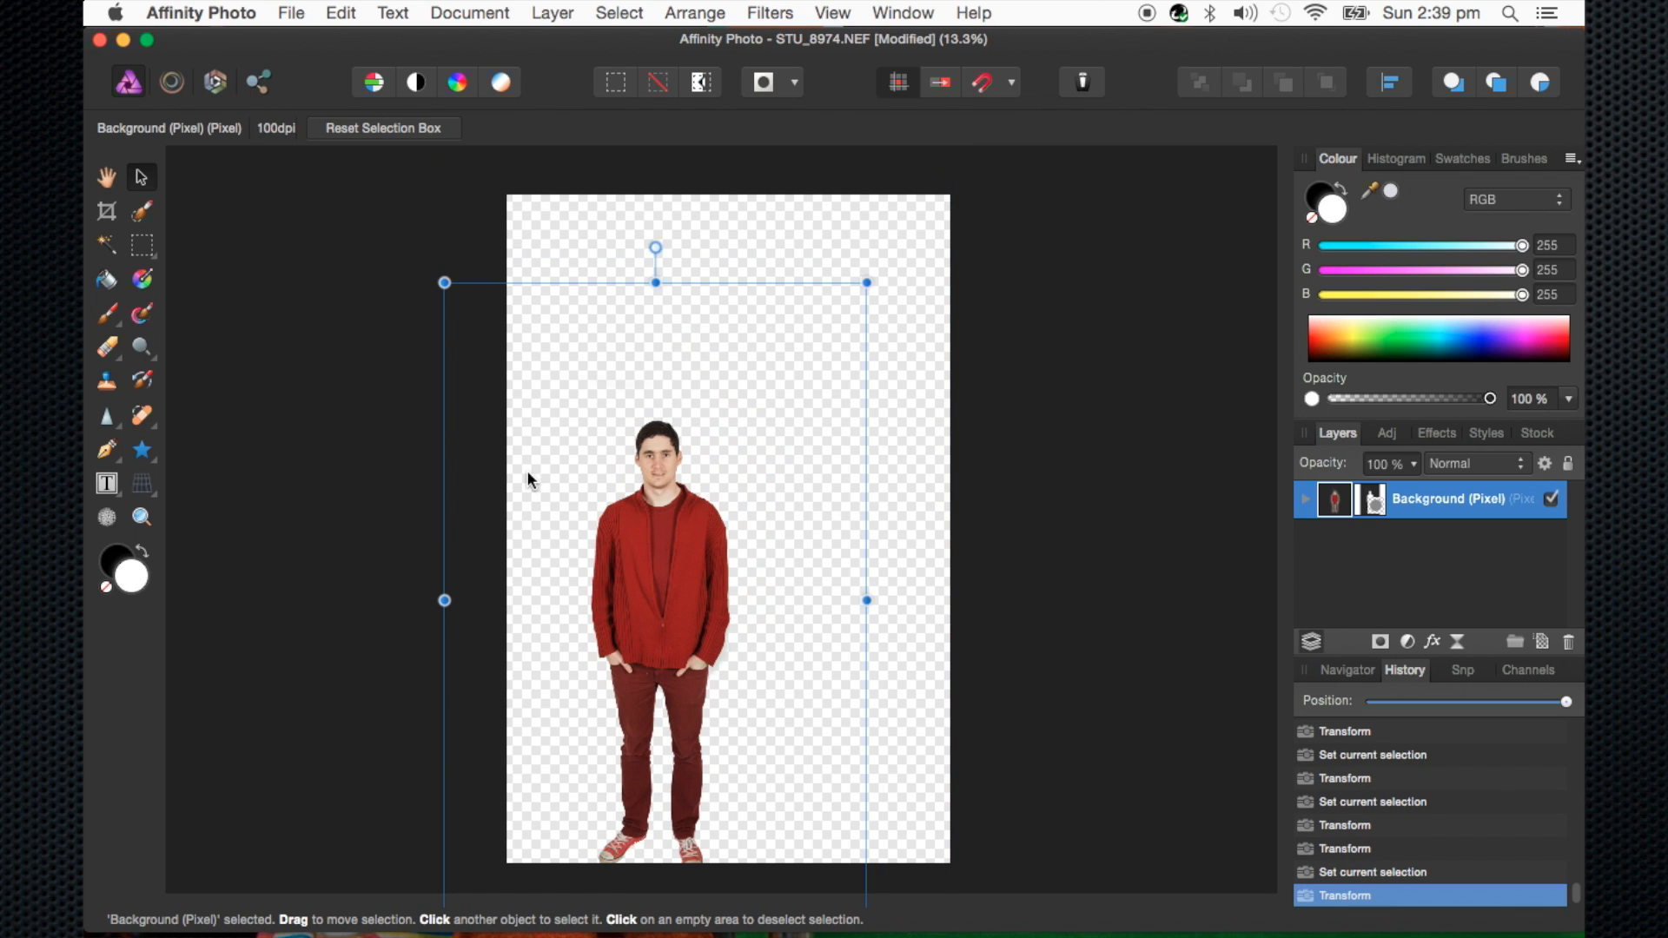
Activate the Background layer's mask and paint black over the man's head and shoulders to hide them
left_click(140, 246)
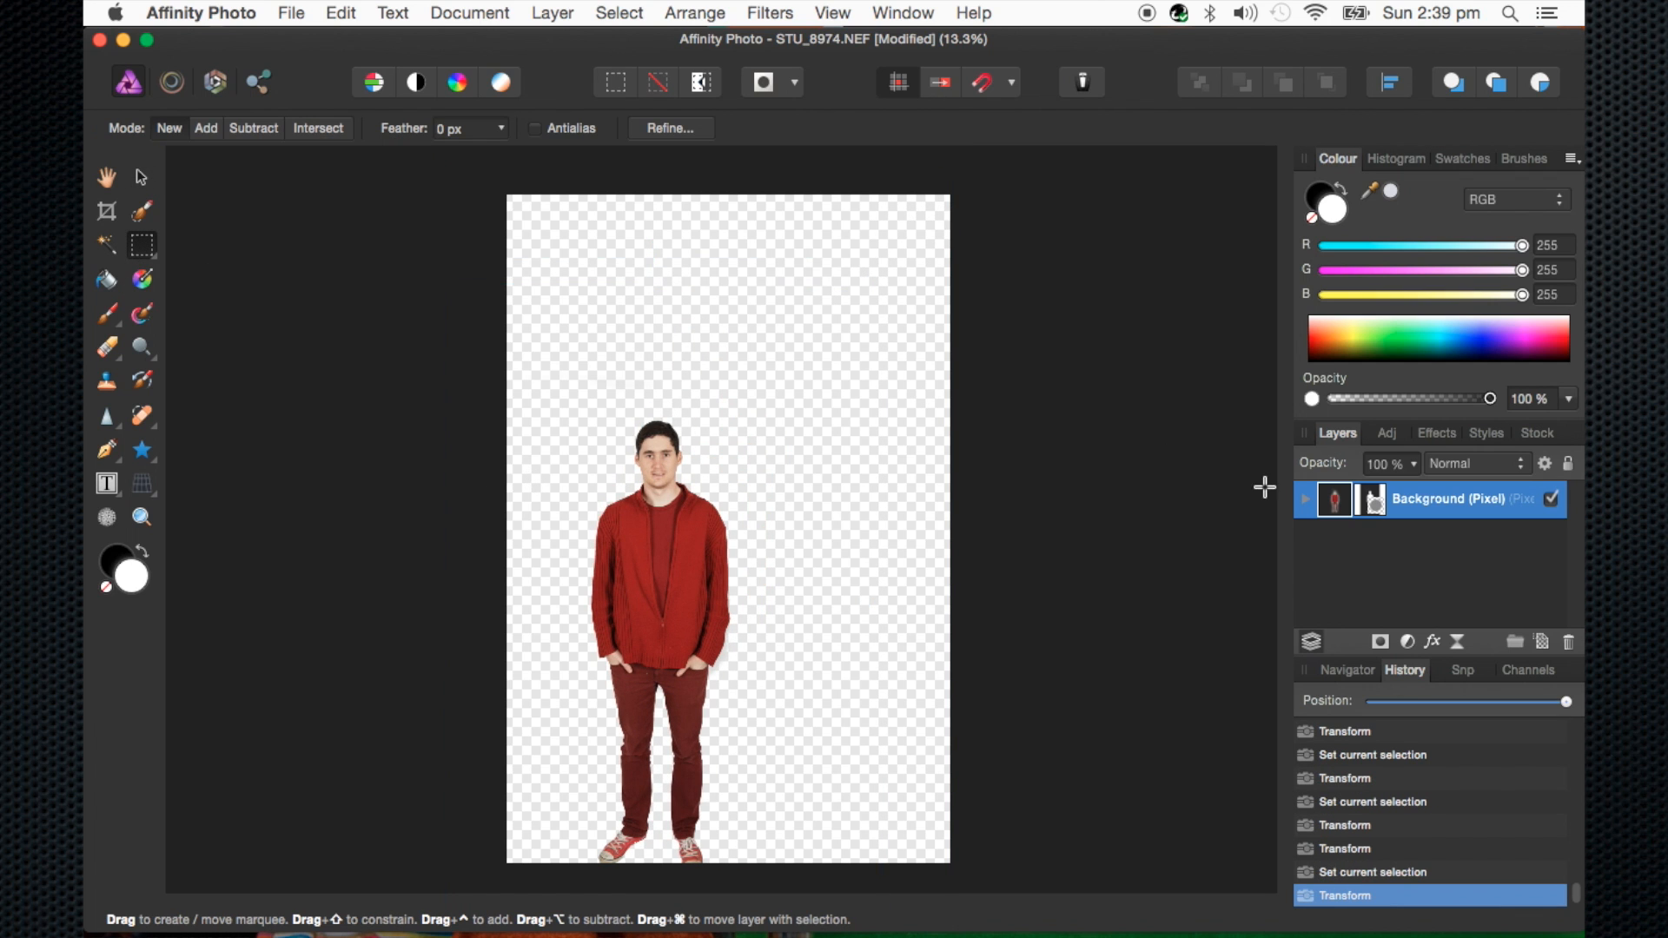
left_click(1371, 512)
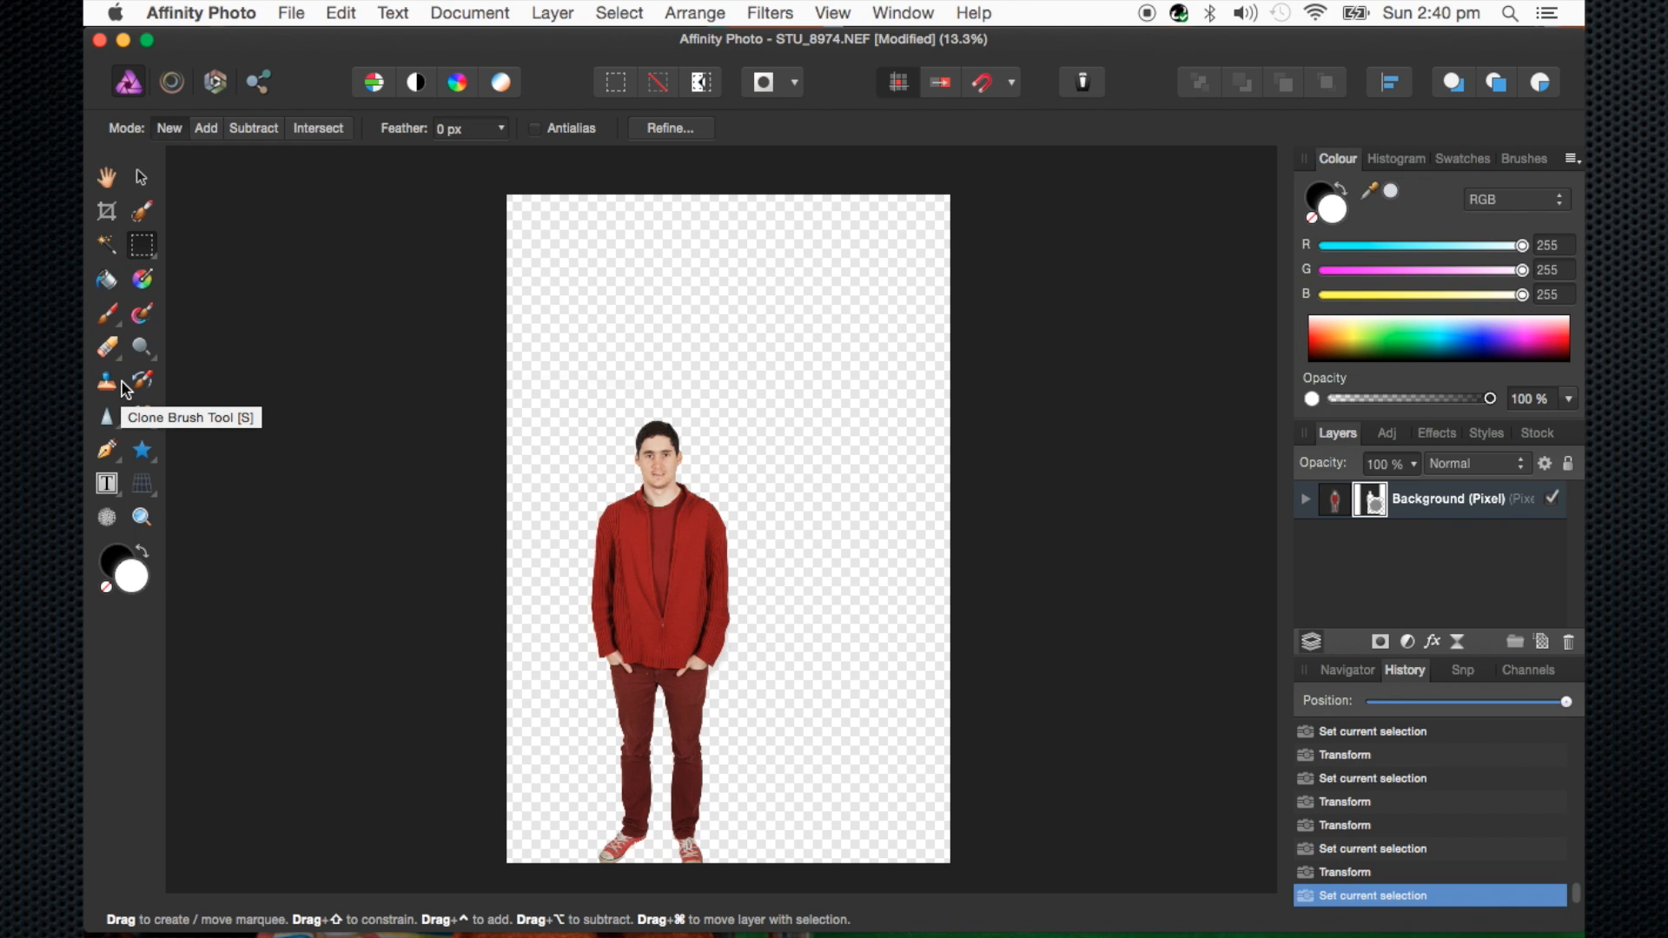
key("b")
left_click_drag(749, 453, 574, 452)
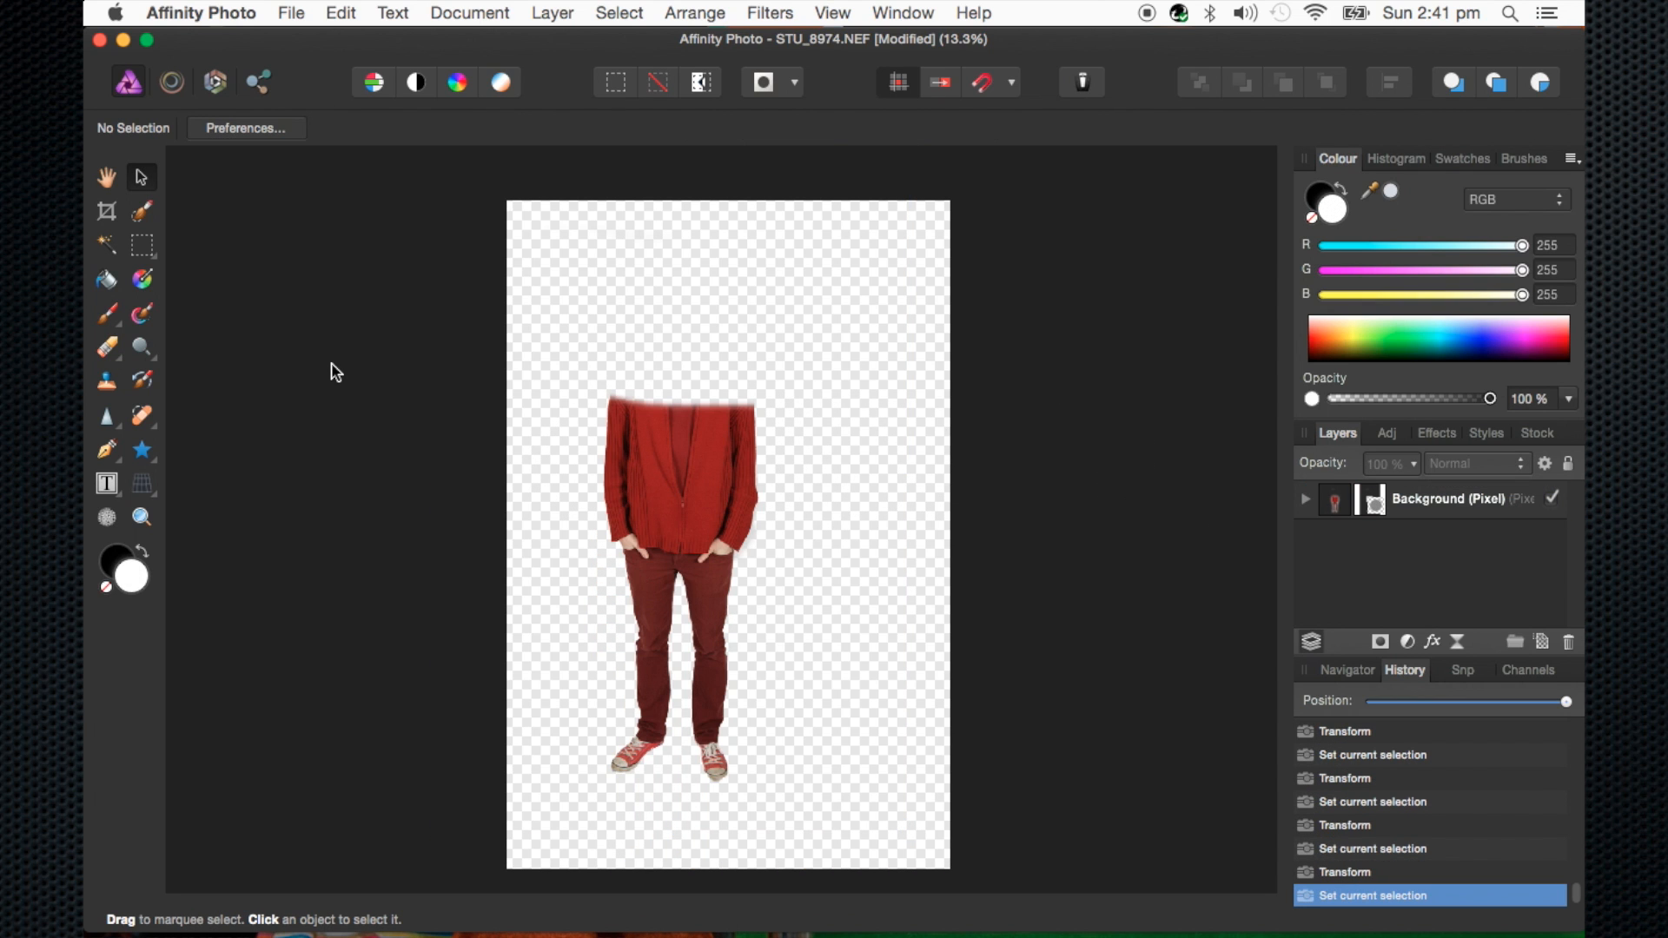
Review the Assistant's settings for painting, erasing, brushes, adjustments, masks and filters, and close them without changing anything
left_click(1083, 85)
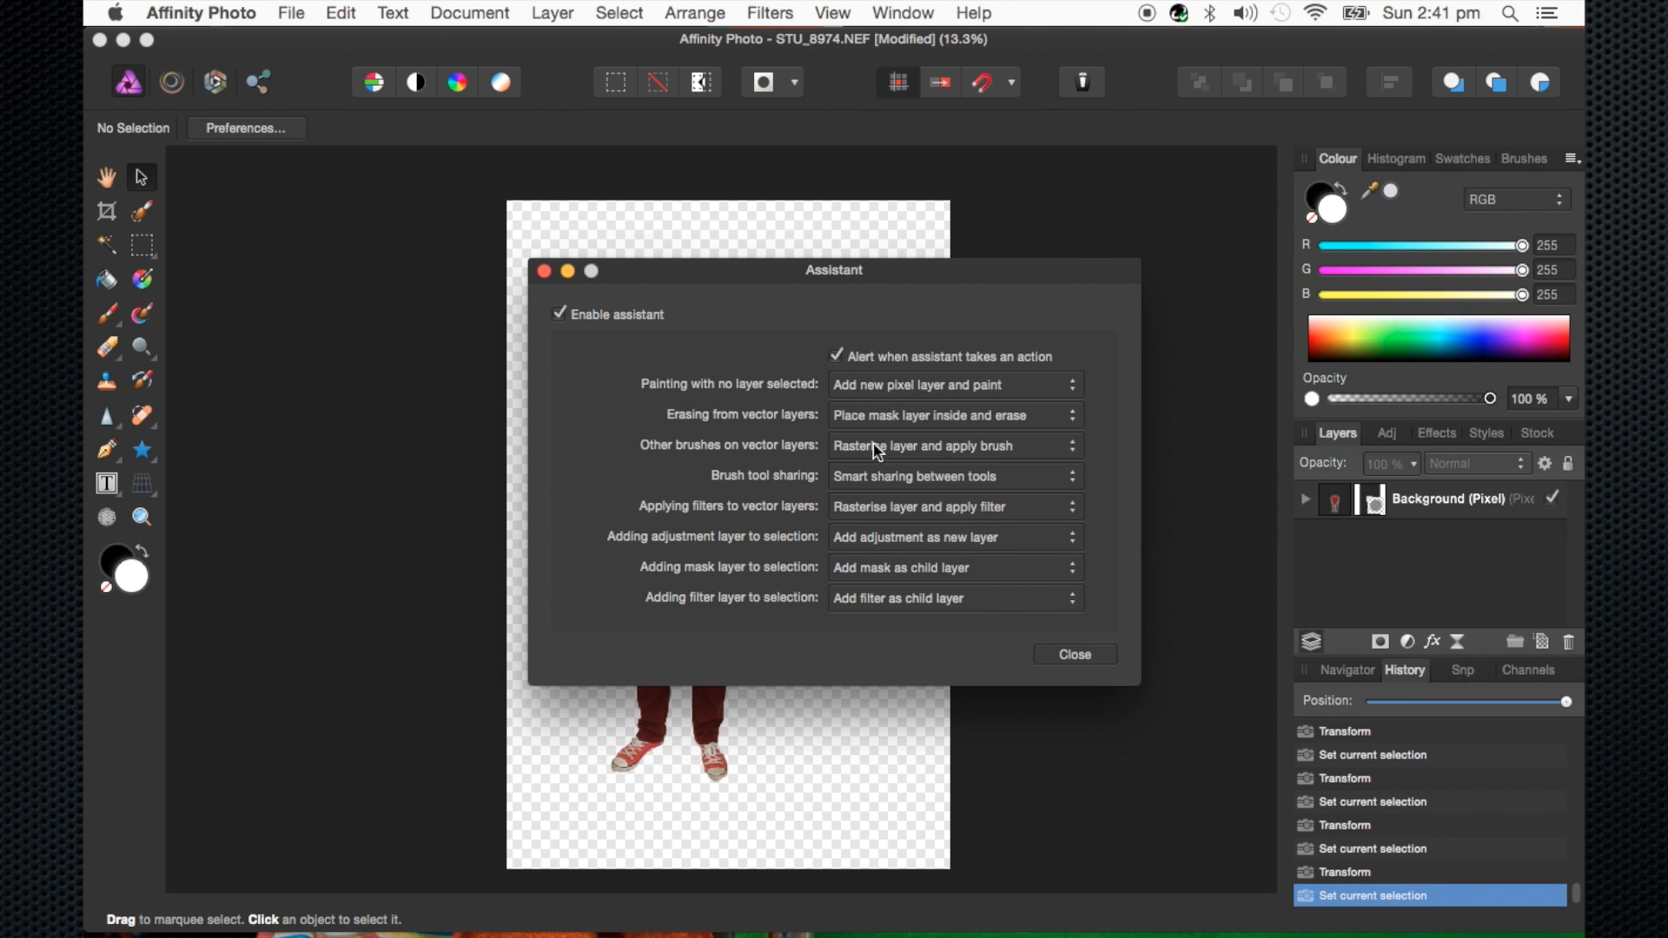
left_click(1071, 658)
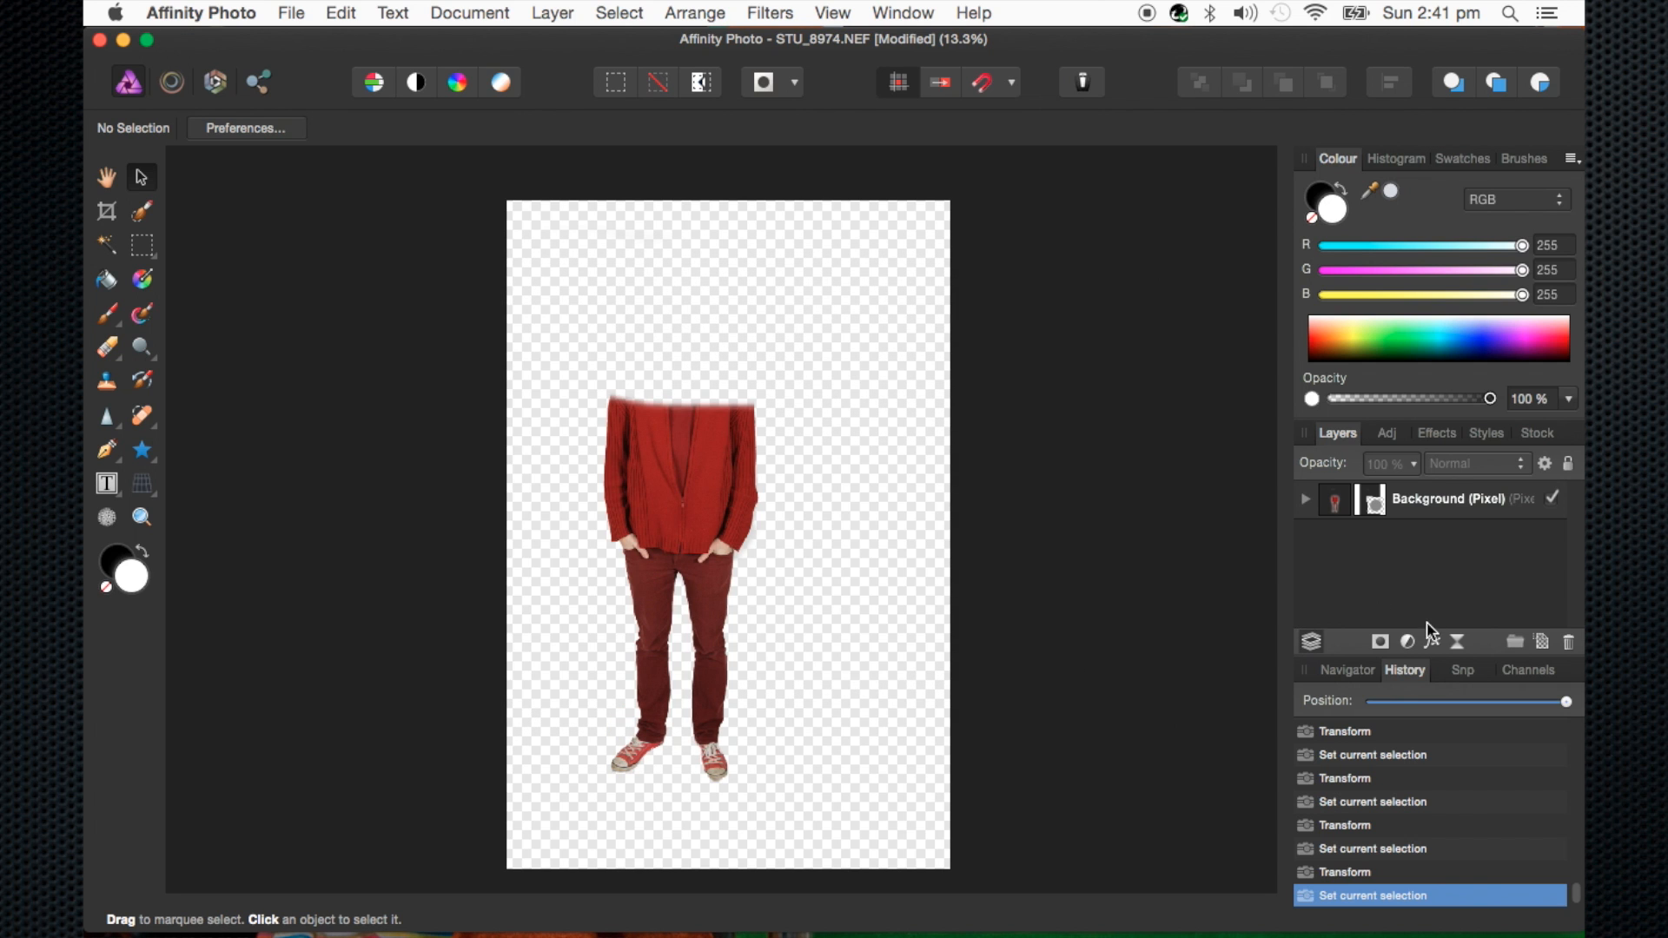
Add a live Spherical Filter to the Background layer with 77 % intensity and a larger radius, and close its settings
left_click(1459, 642)
left_click(1400, 606)
left_click(1345, 508)
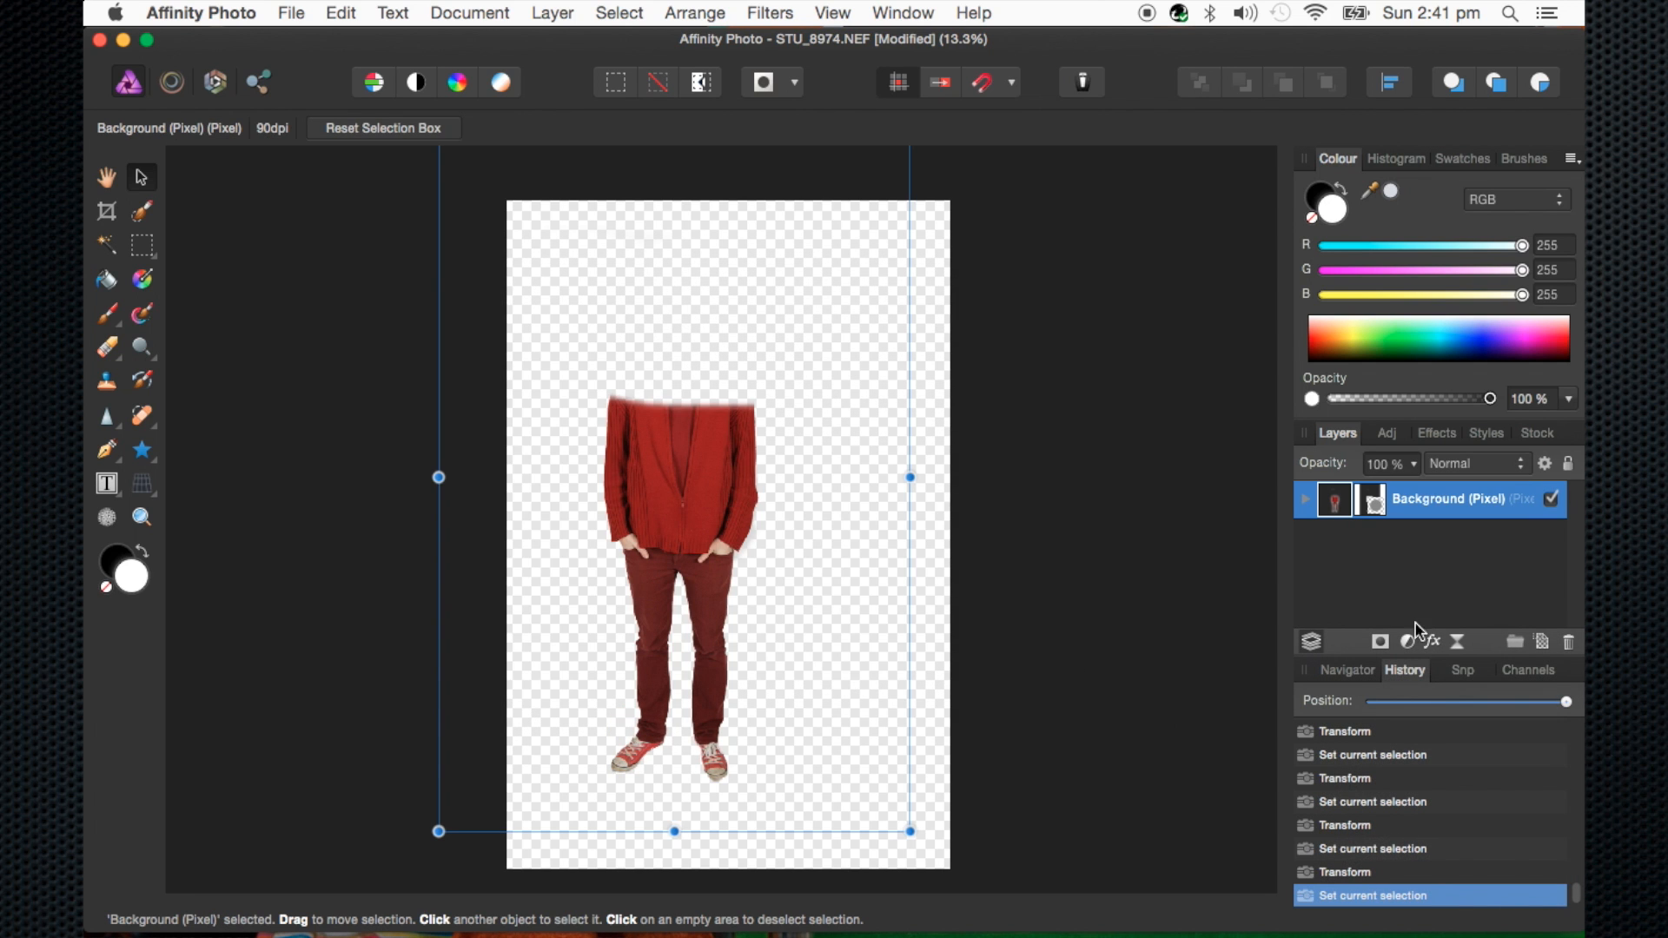
left_click(1453, 644)
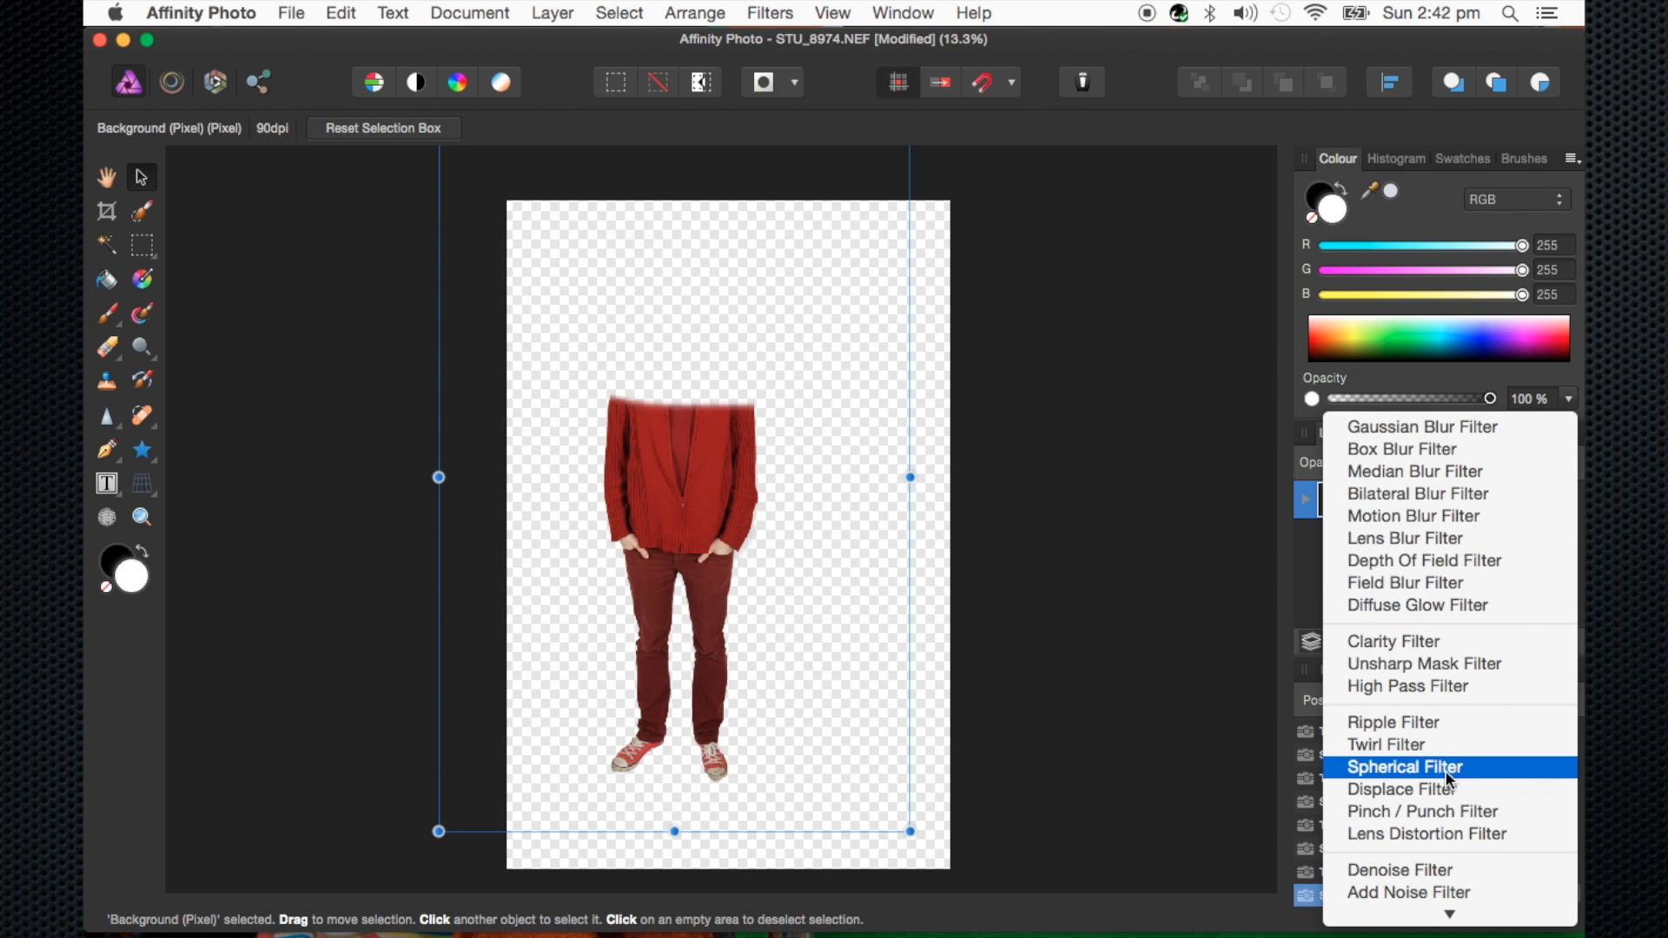
left_click(1444, 769)
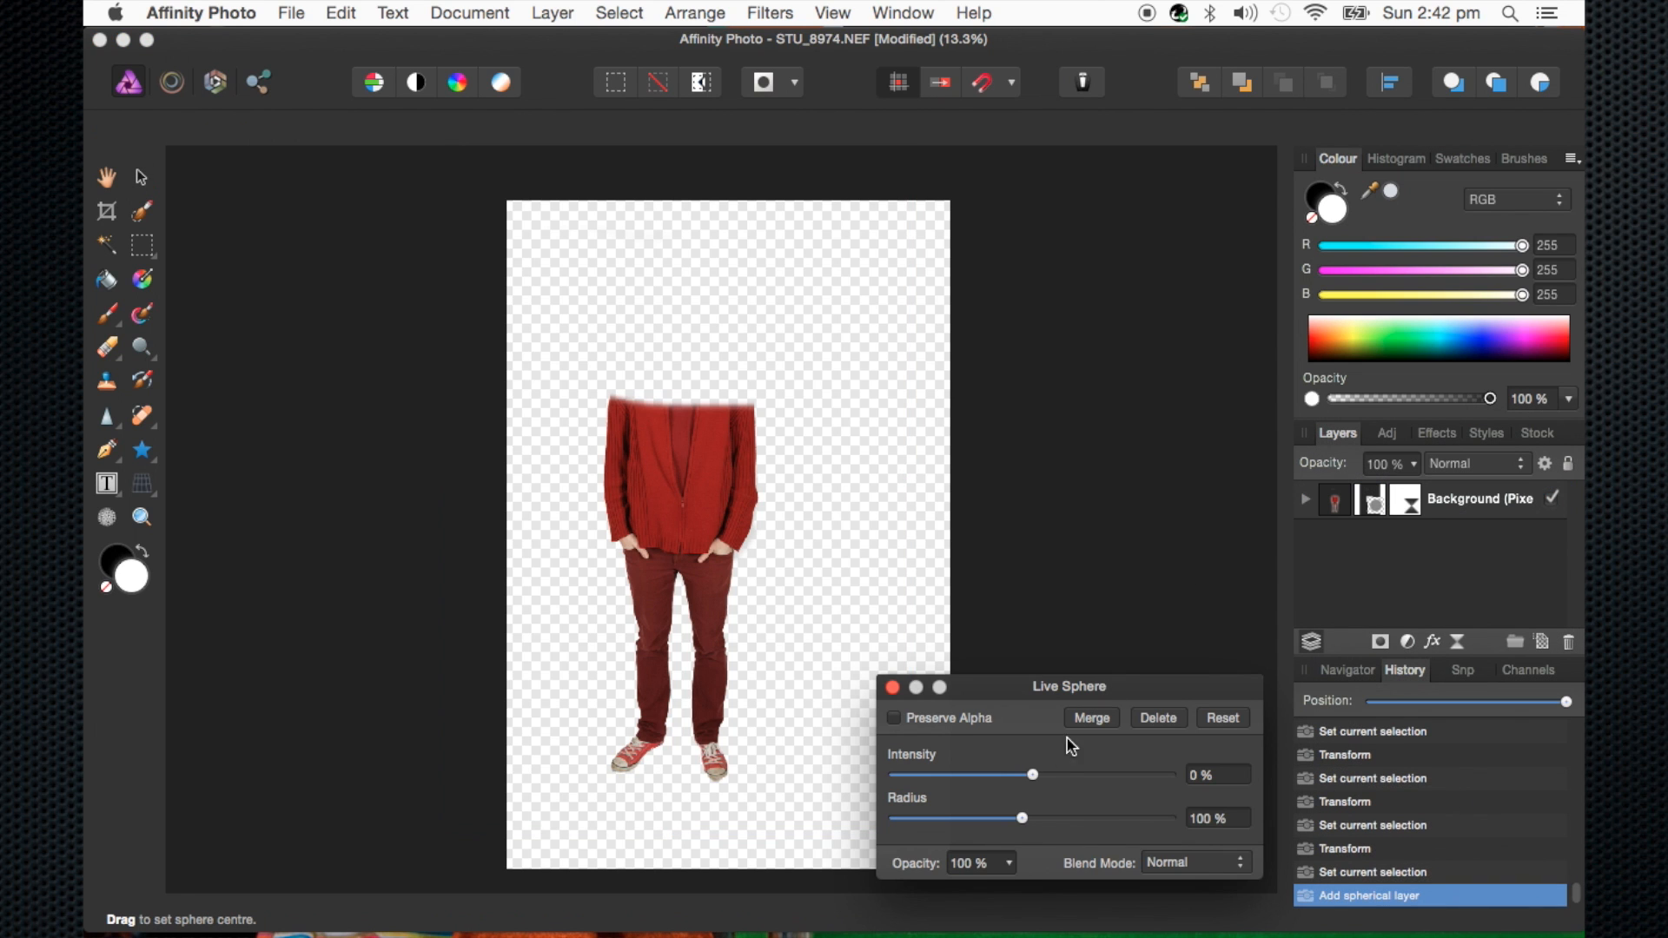
left_click_drag(1034, 775, 1138, 775)
left_click_drag(1022, 818, 1126, 843)
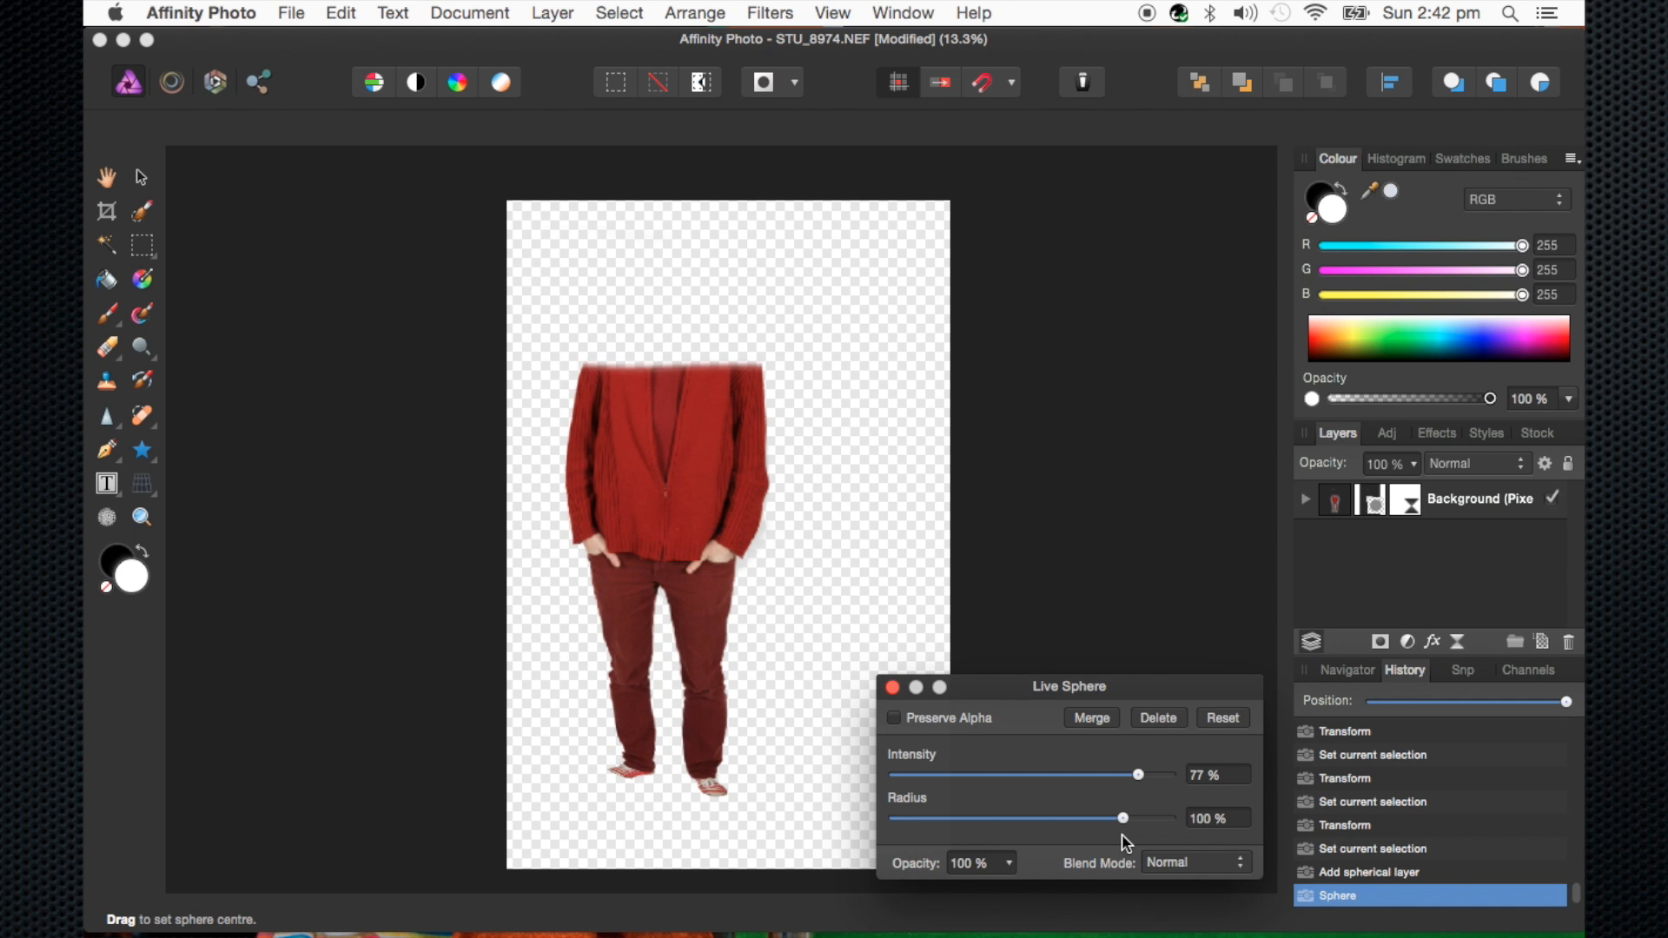
left_click(893, 688)
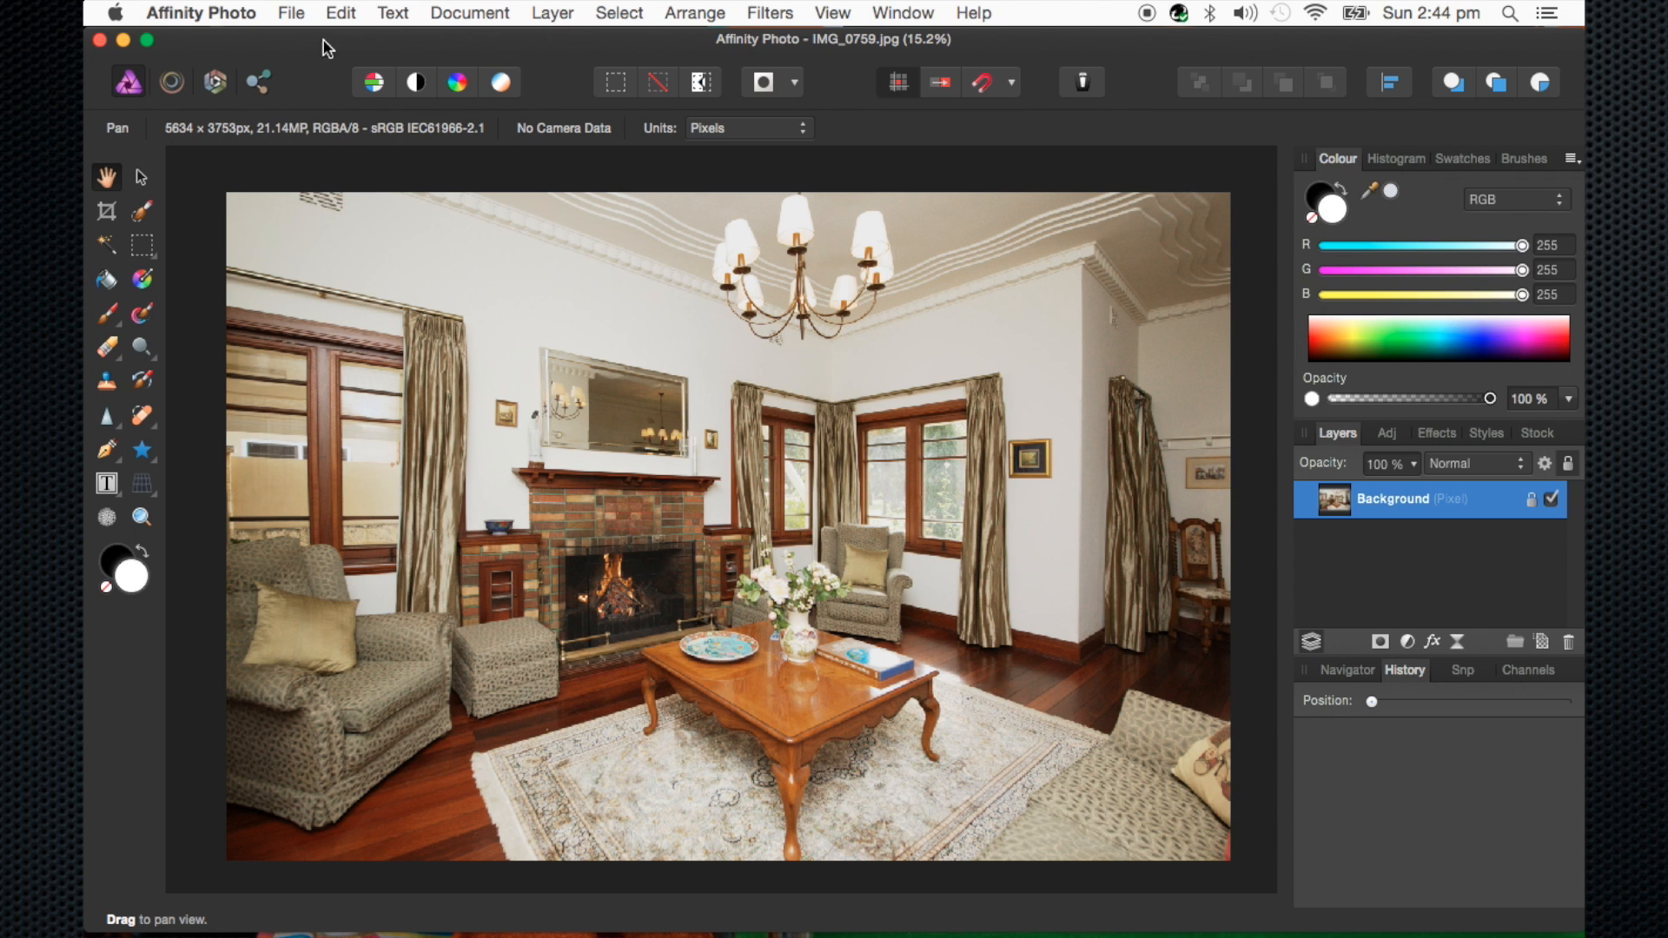
Look at the Save As options for storing the living-room photo as an .afphoto file, without saving
left_click(300, 13)
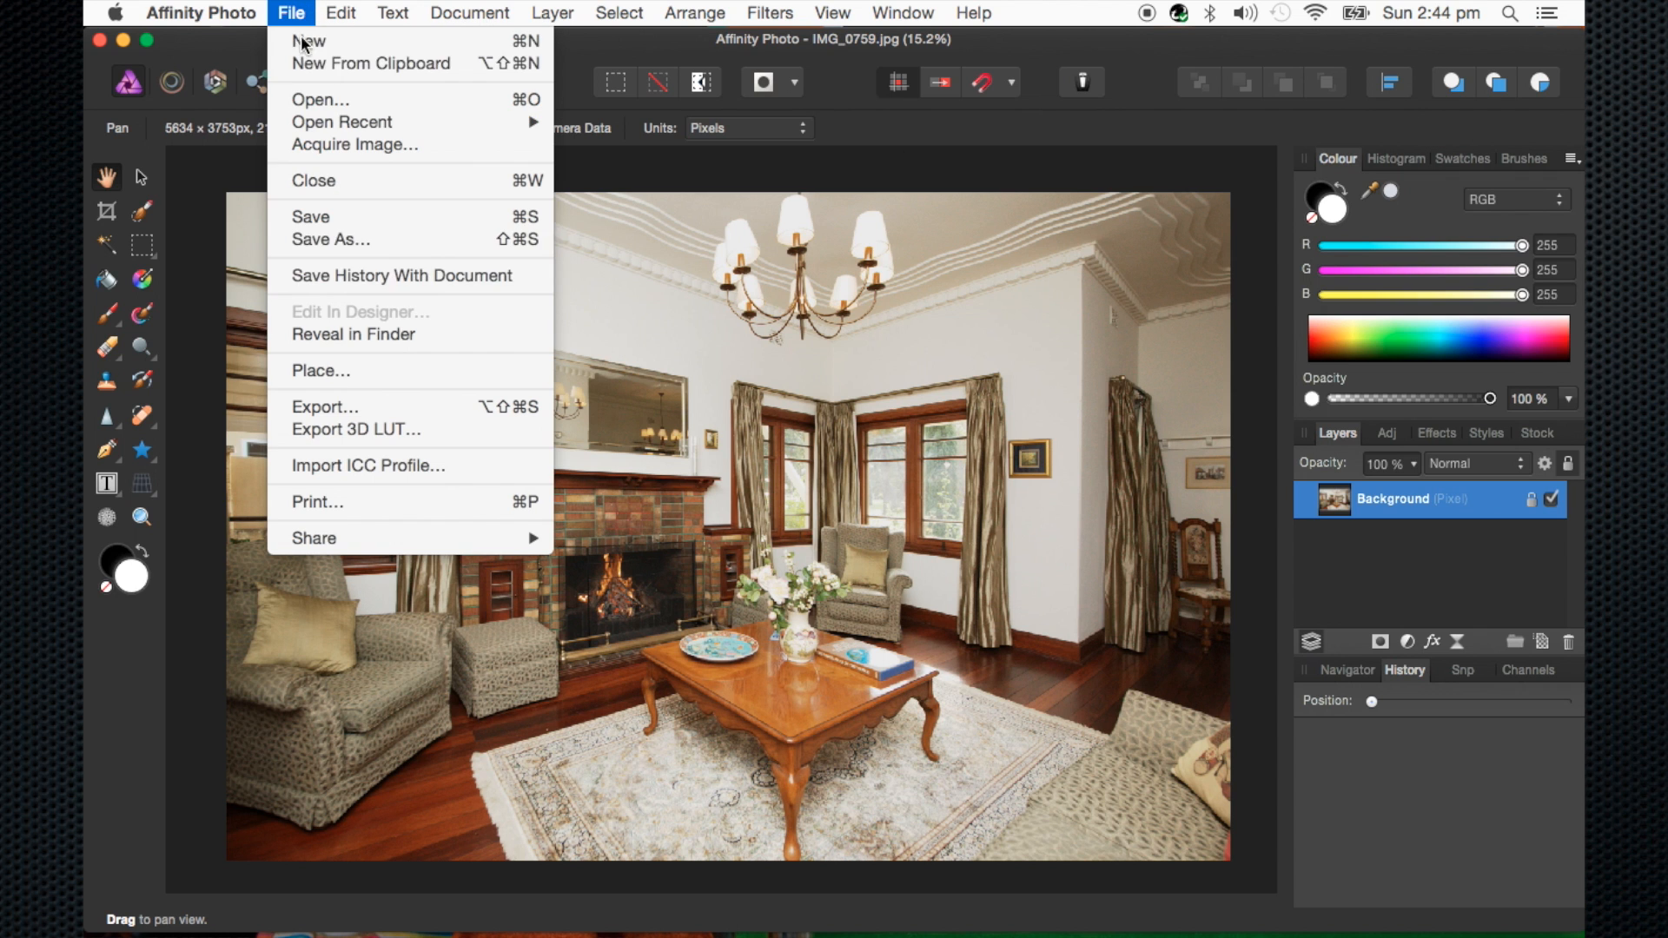
left_click(364, 243)
left_click(1107, 726)
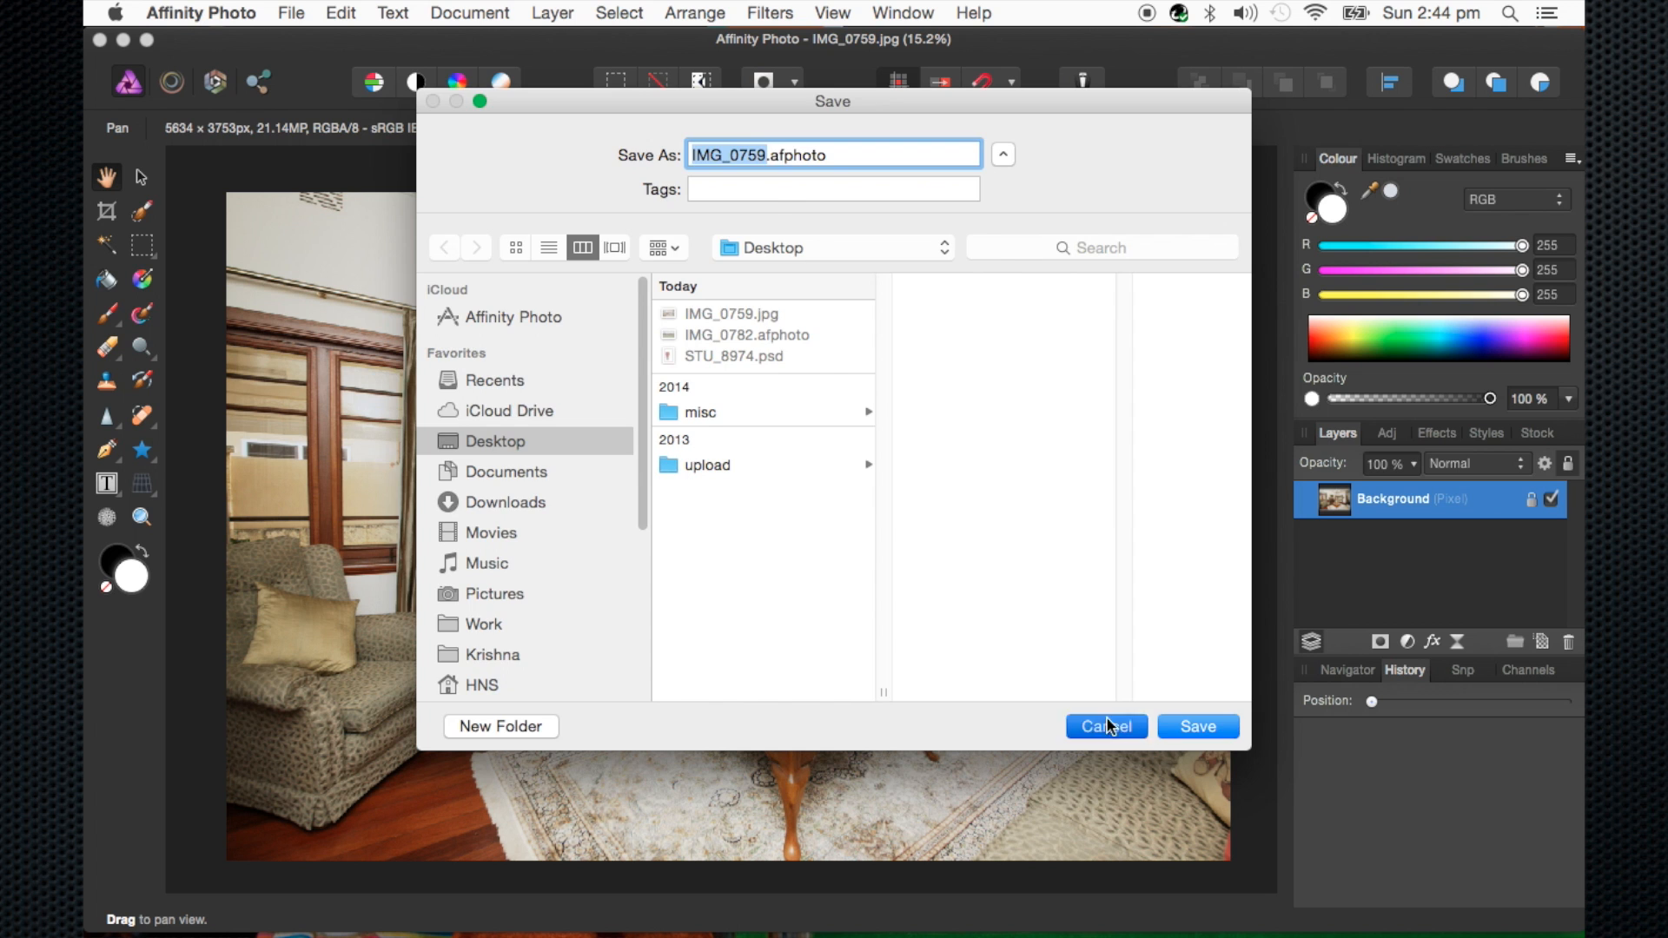
Examine the export settings and available file formats, including PSD, without exporting, and switch to the Export Persona
left_click(293, 12)
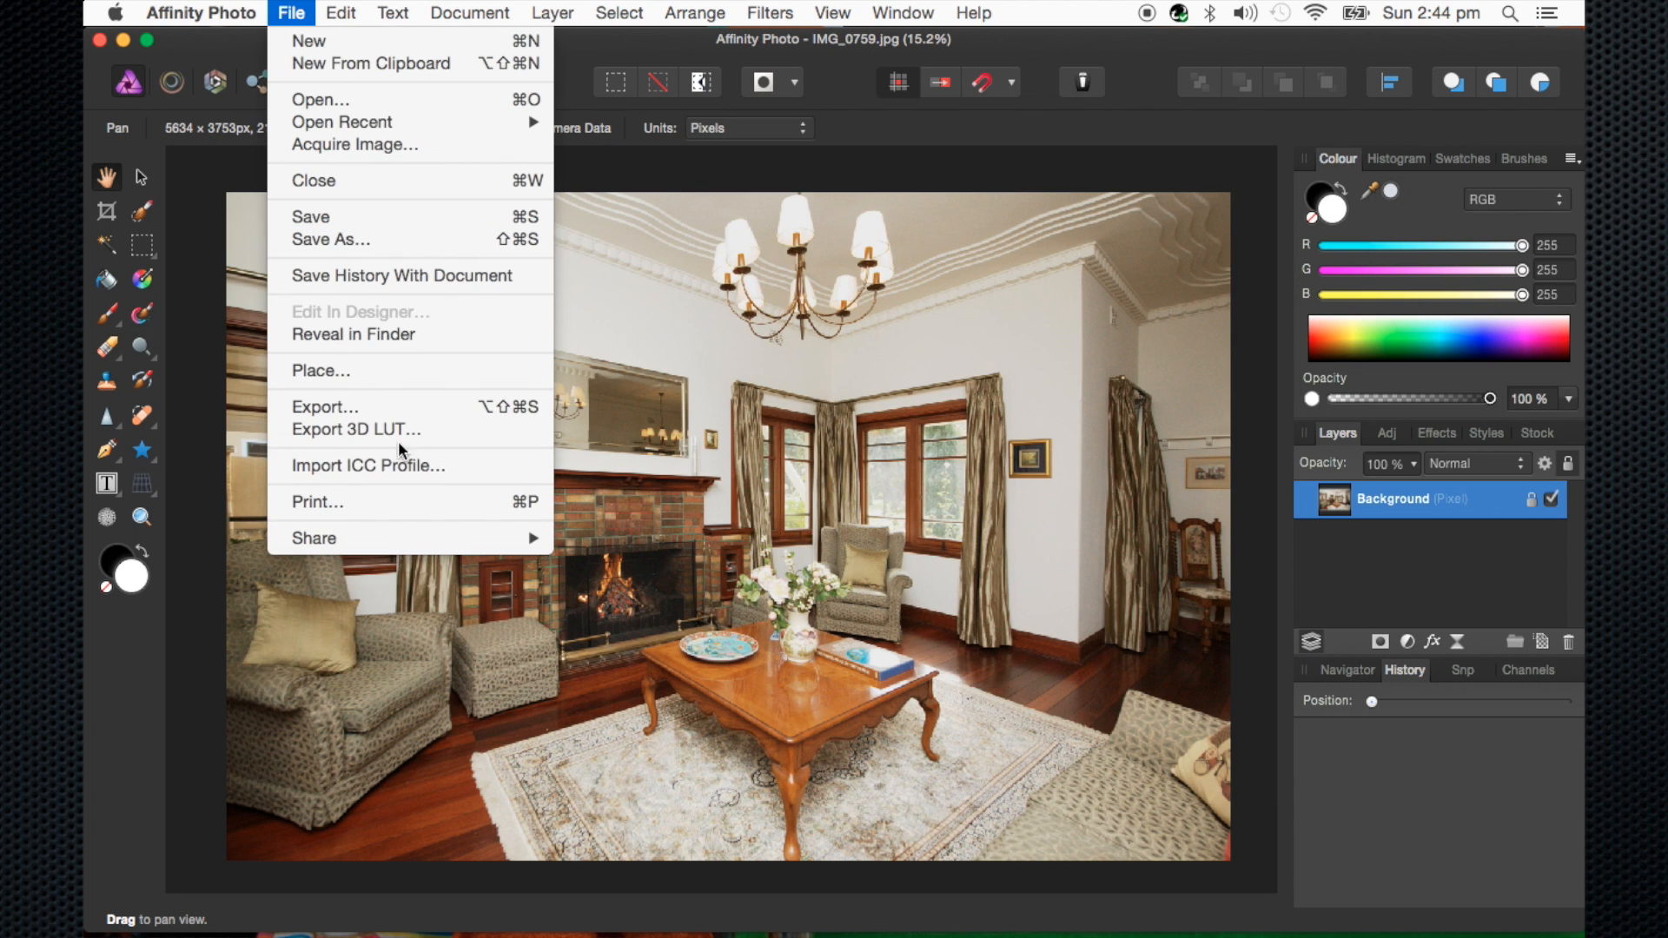
left_click(374, 408)
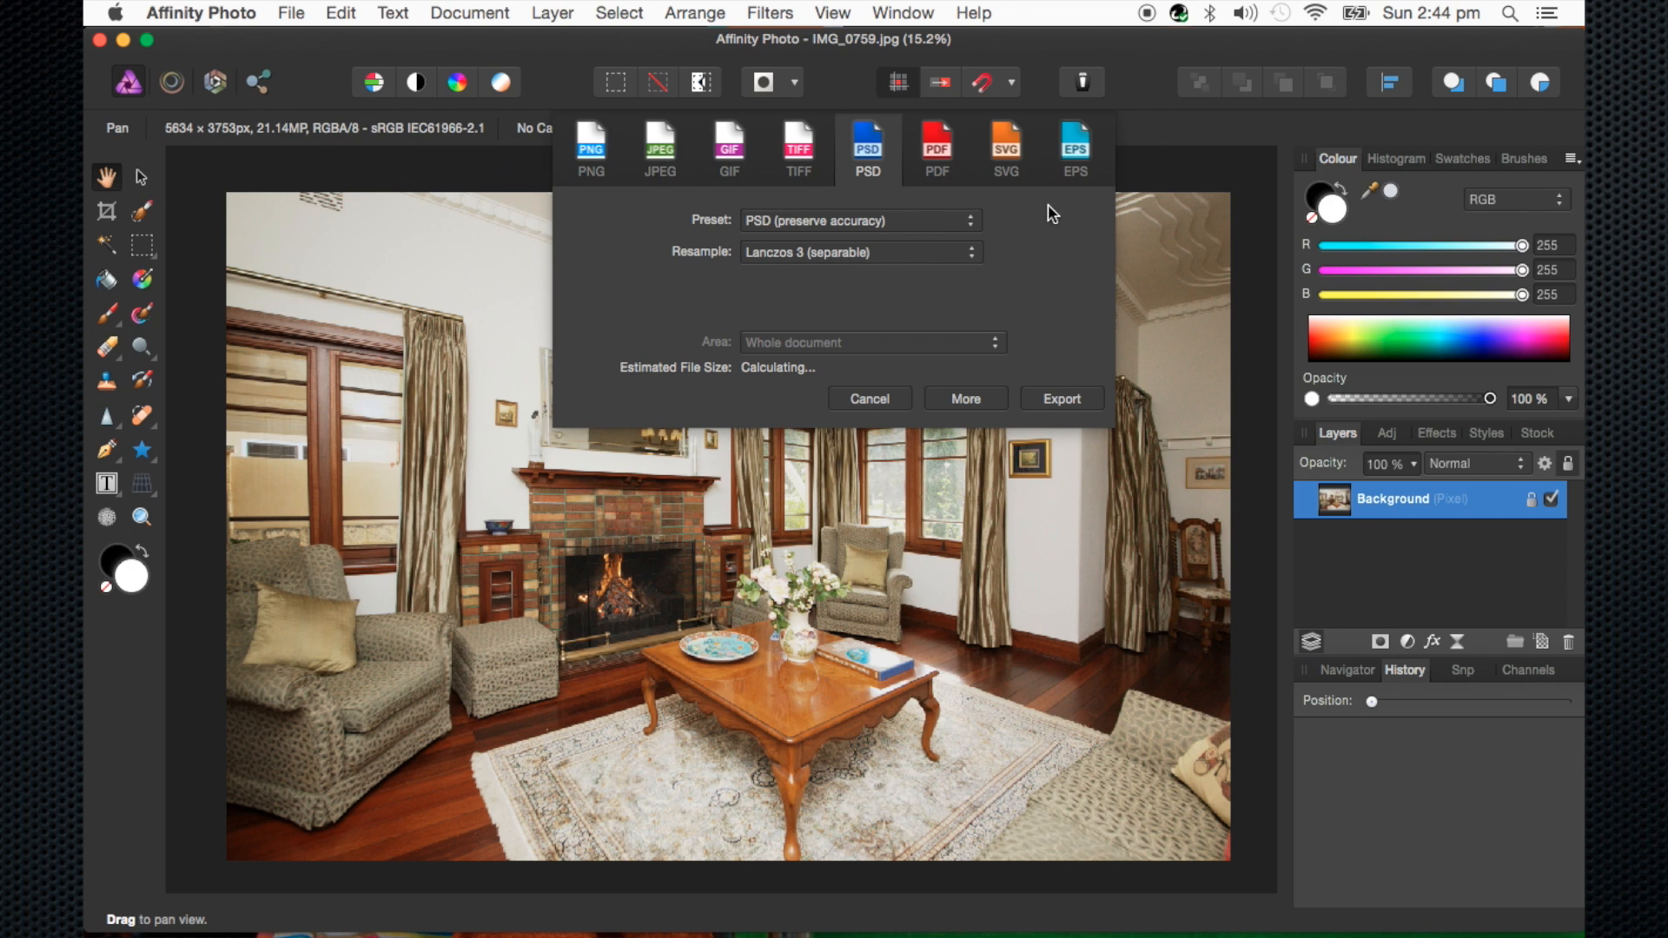
left_click(870, 398)
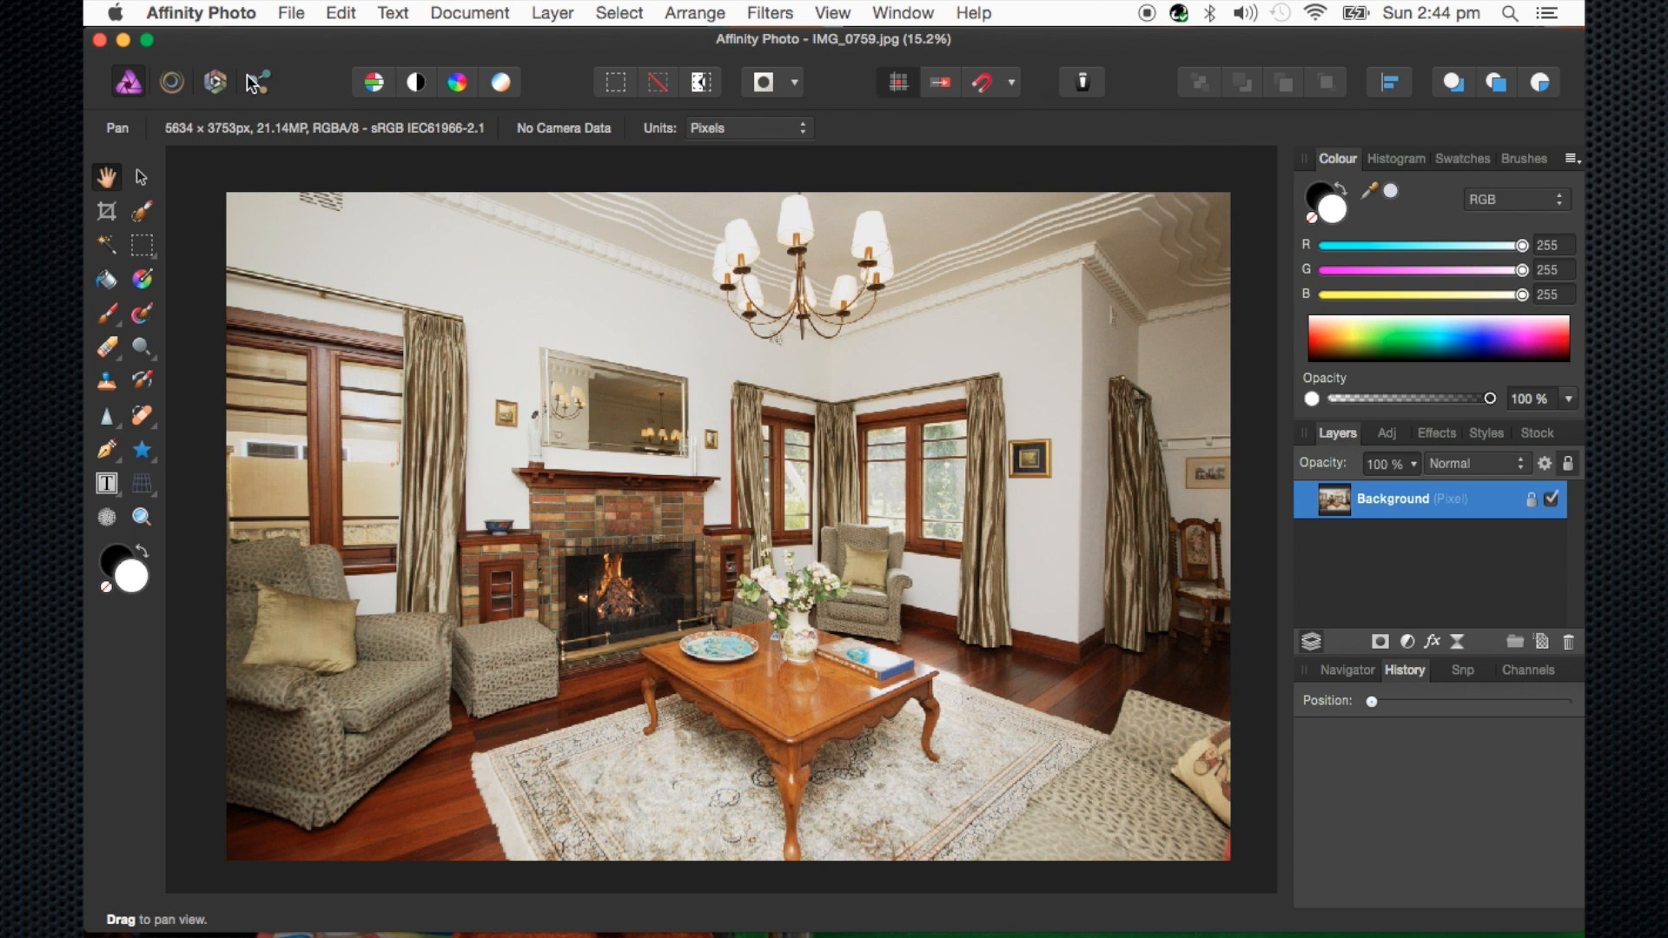
left_click(255, 81)
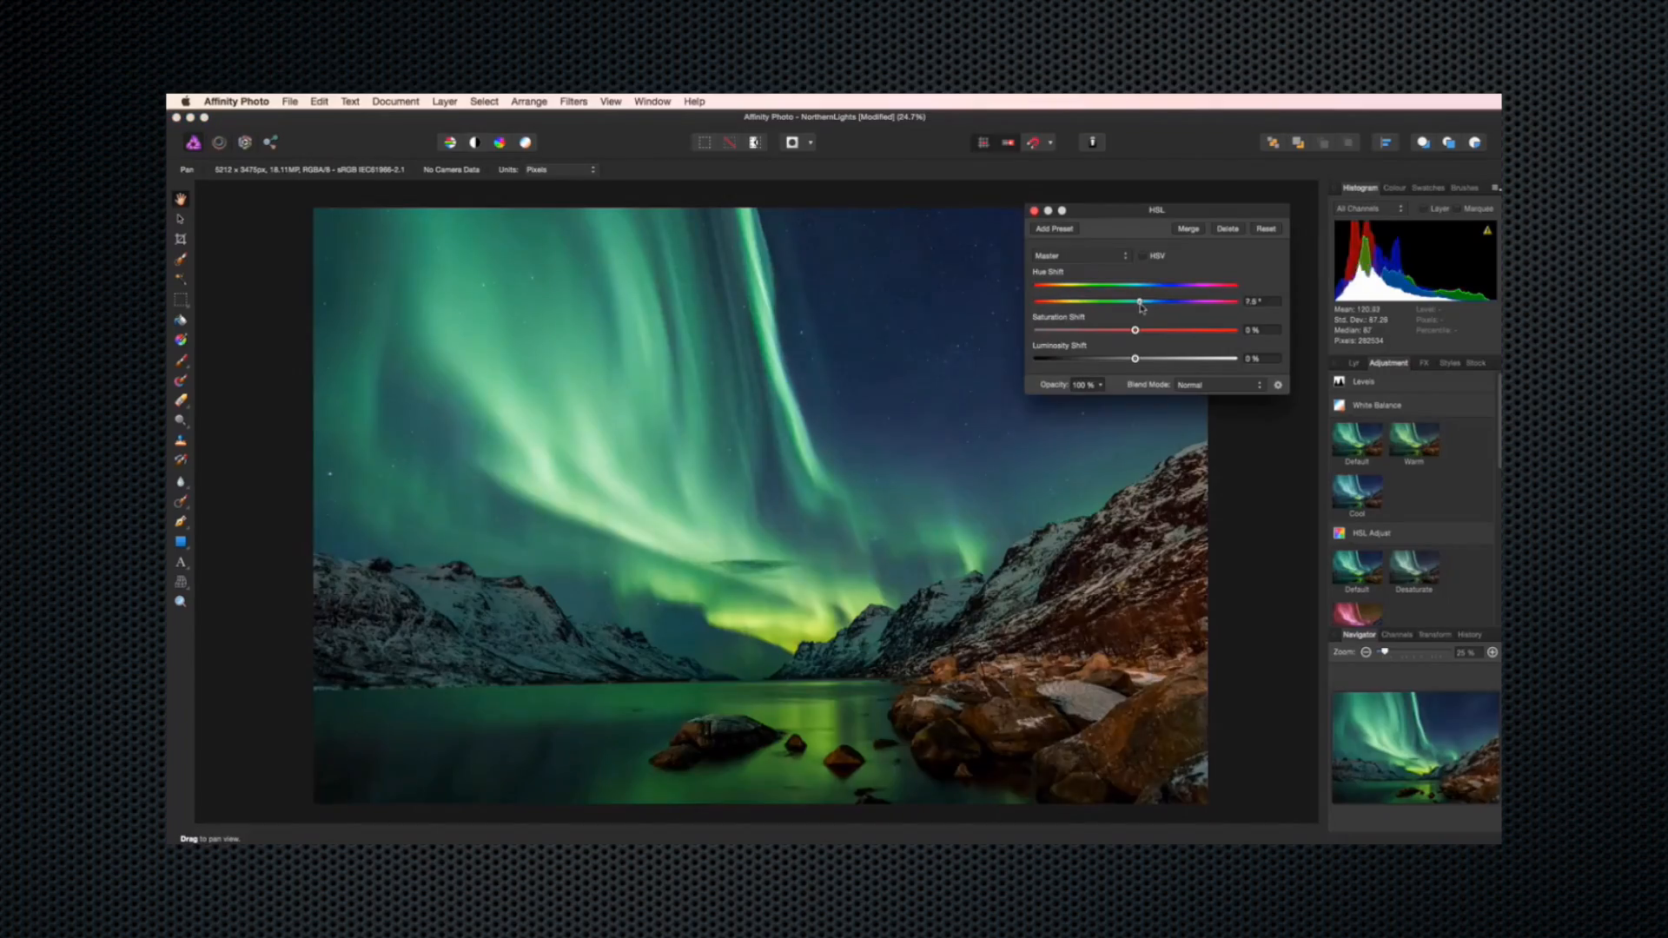
Shift the northern lights photo's hue slightly with an HSL adjustment, and mark the giraffe for removal with the Inpainting Brush
mouse_move(1135, 302)
left_mouse_down()
mouse_move(1102, 302)
mouse_move(1215, 302)
mouse_move(1138, 301)
left_mouse_up()
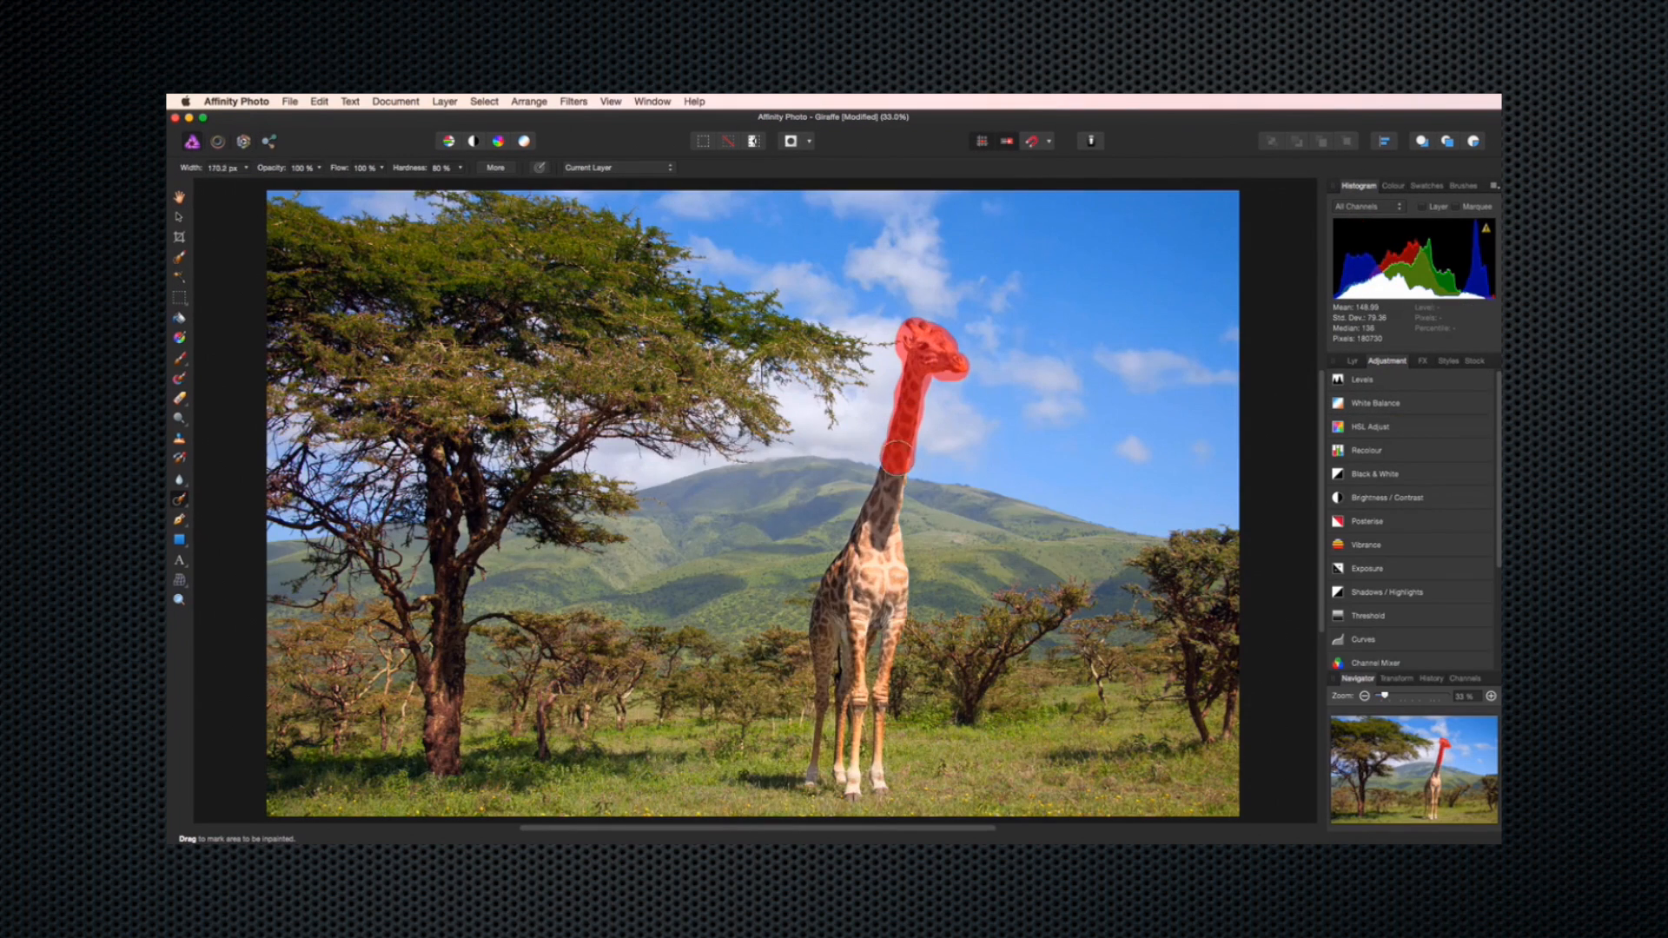
mouse_move(821, 708)
left_mouse_down()
mouse_move(876, 770)
mouse_move(879, 730)
left_mouse_up()
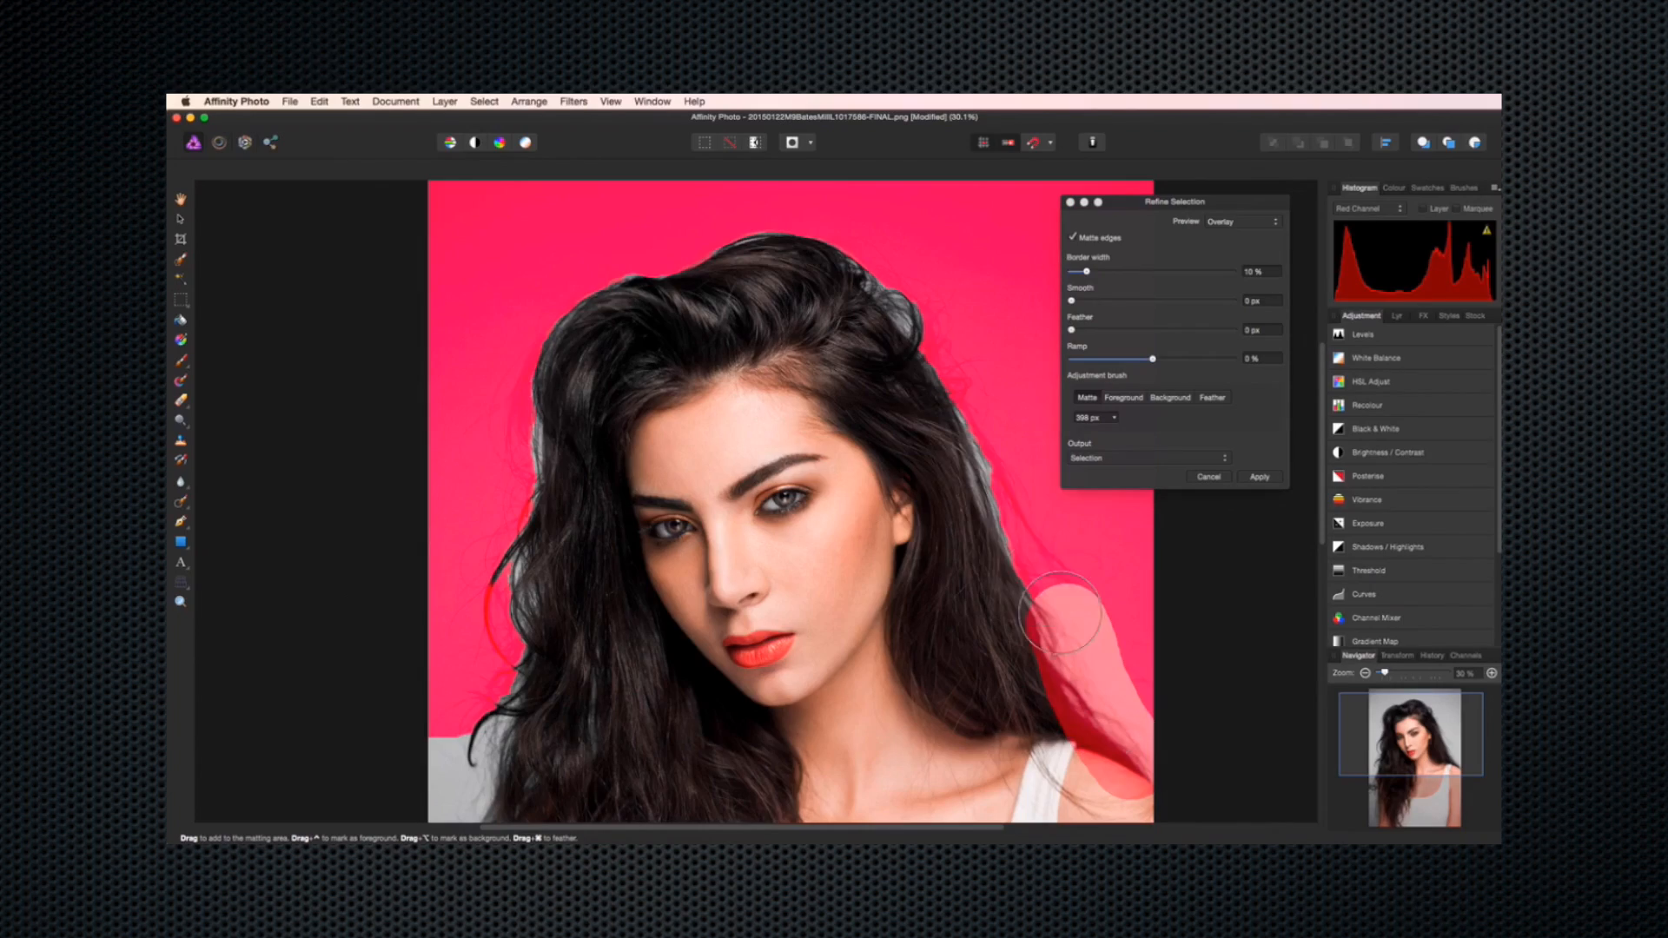
Refine the selection around the dark-haired woman's hair by brushing along its edges, and choose another preview mode
mouse_move(1060, 612)
left_mouse_down()
mouse_move(564, 260)
mouse_move(473, 738)
mouse_move(417, 678)
left_mouse_up()
left_click(1240, 222)
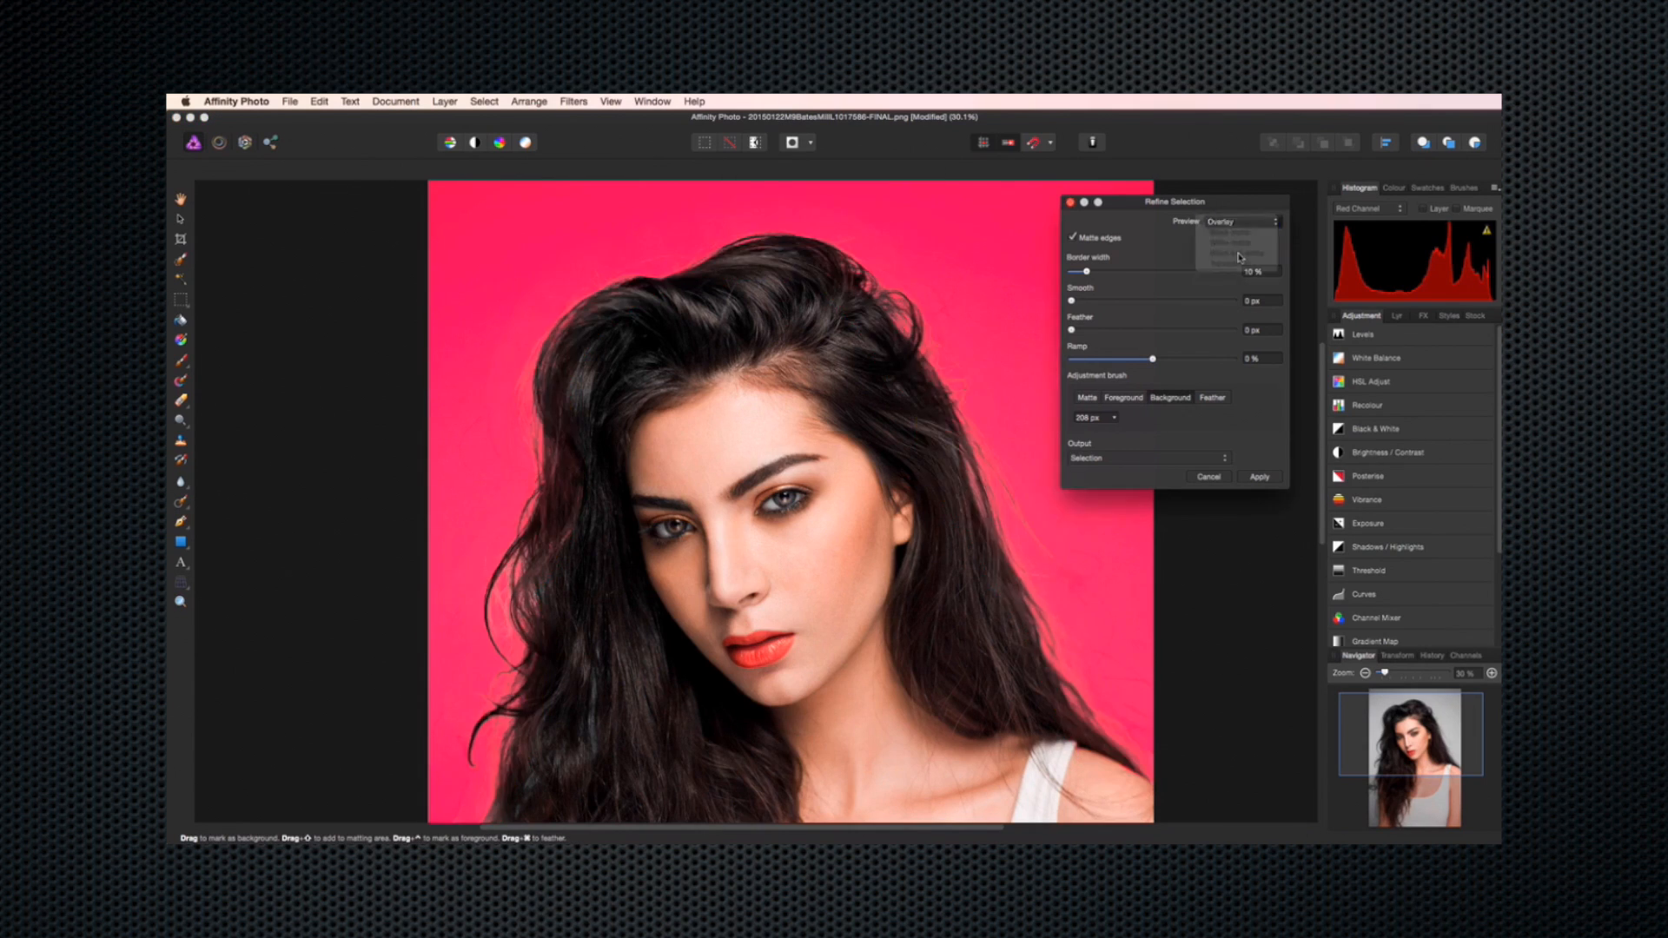
left_click(1240, 257)
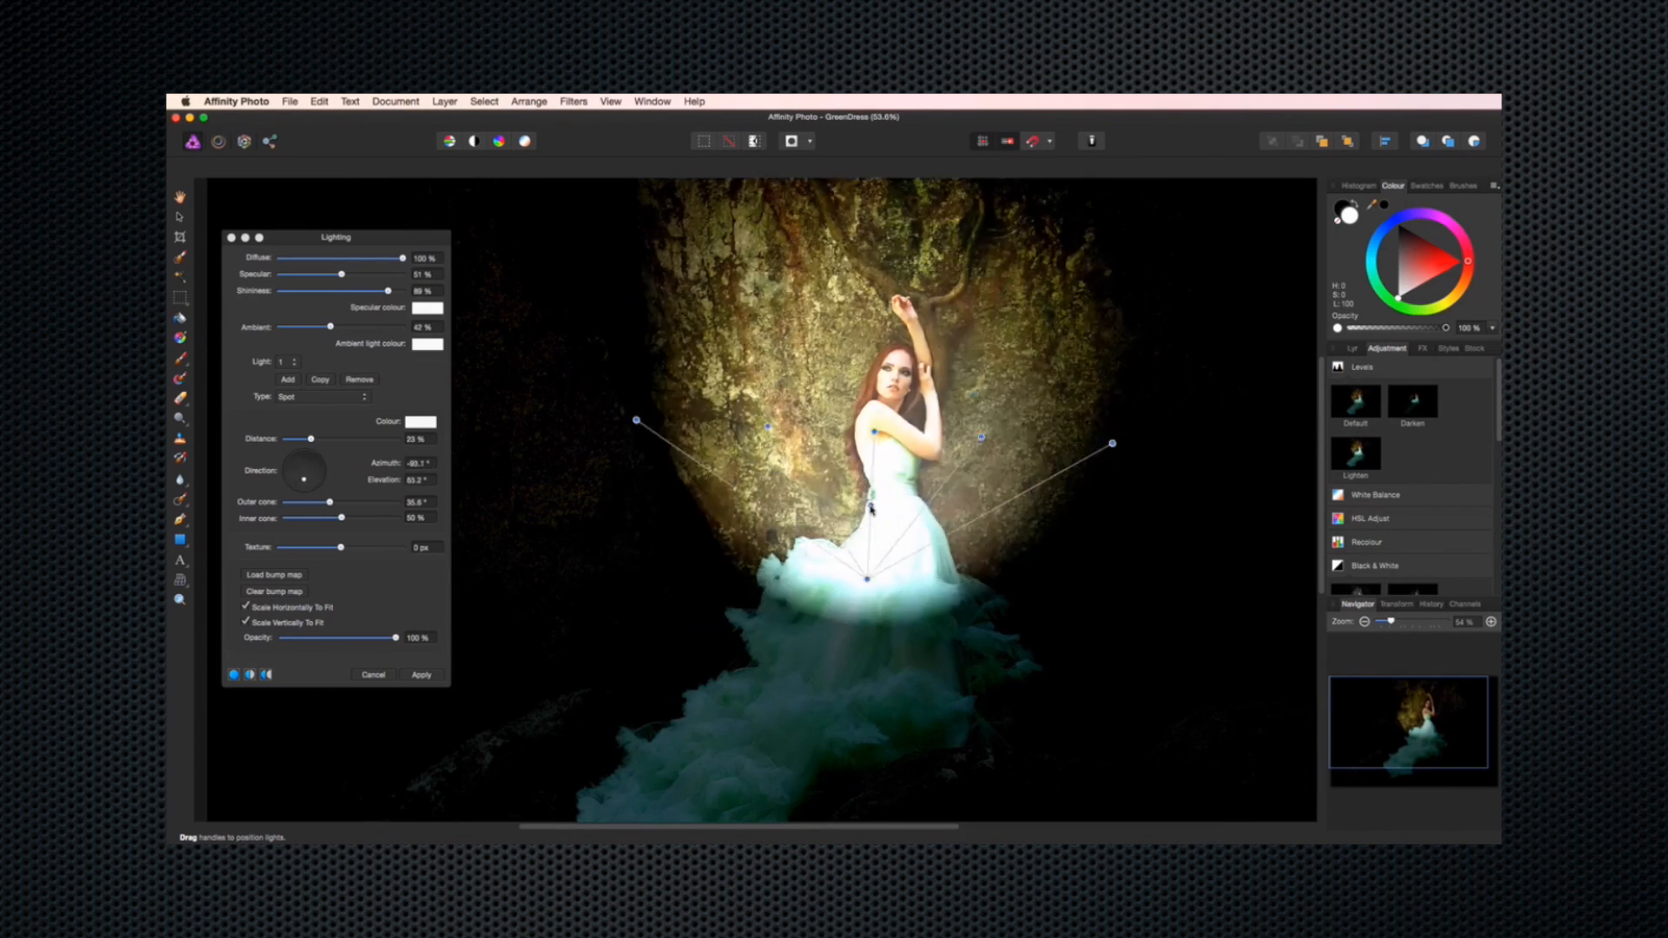
Adjust the spotlight over the woman in the dress, and hide the cyan and magenta composite channels in the pink-haired woman's portrait
left_click_drag(1064, 421, 772, 160)
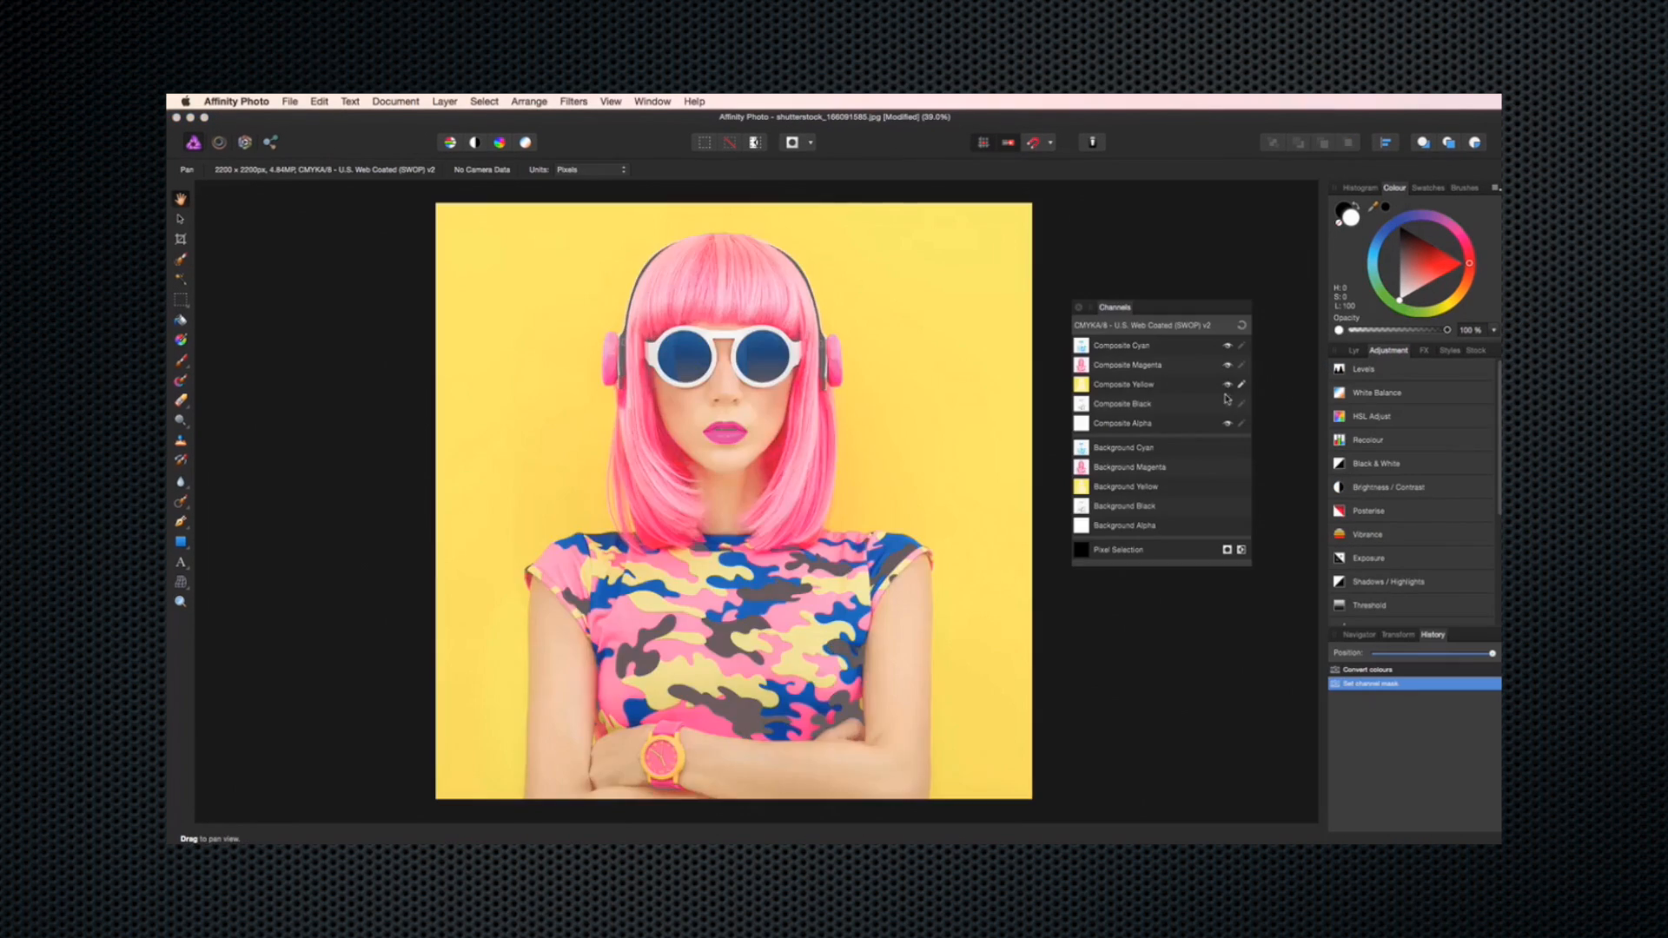
left_click(1228, 365)
left_click(1228, 384)
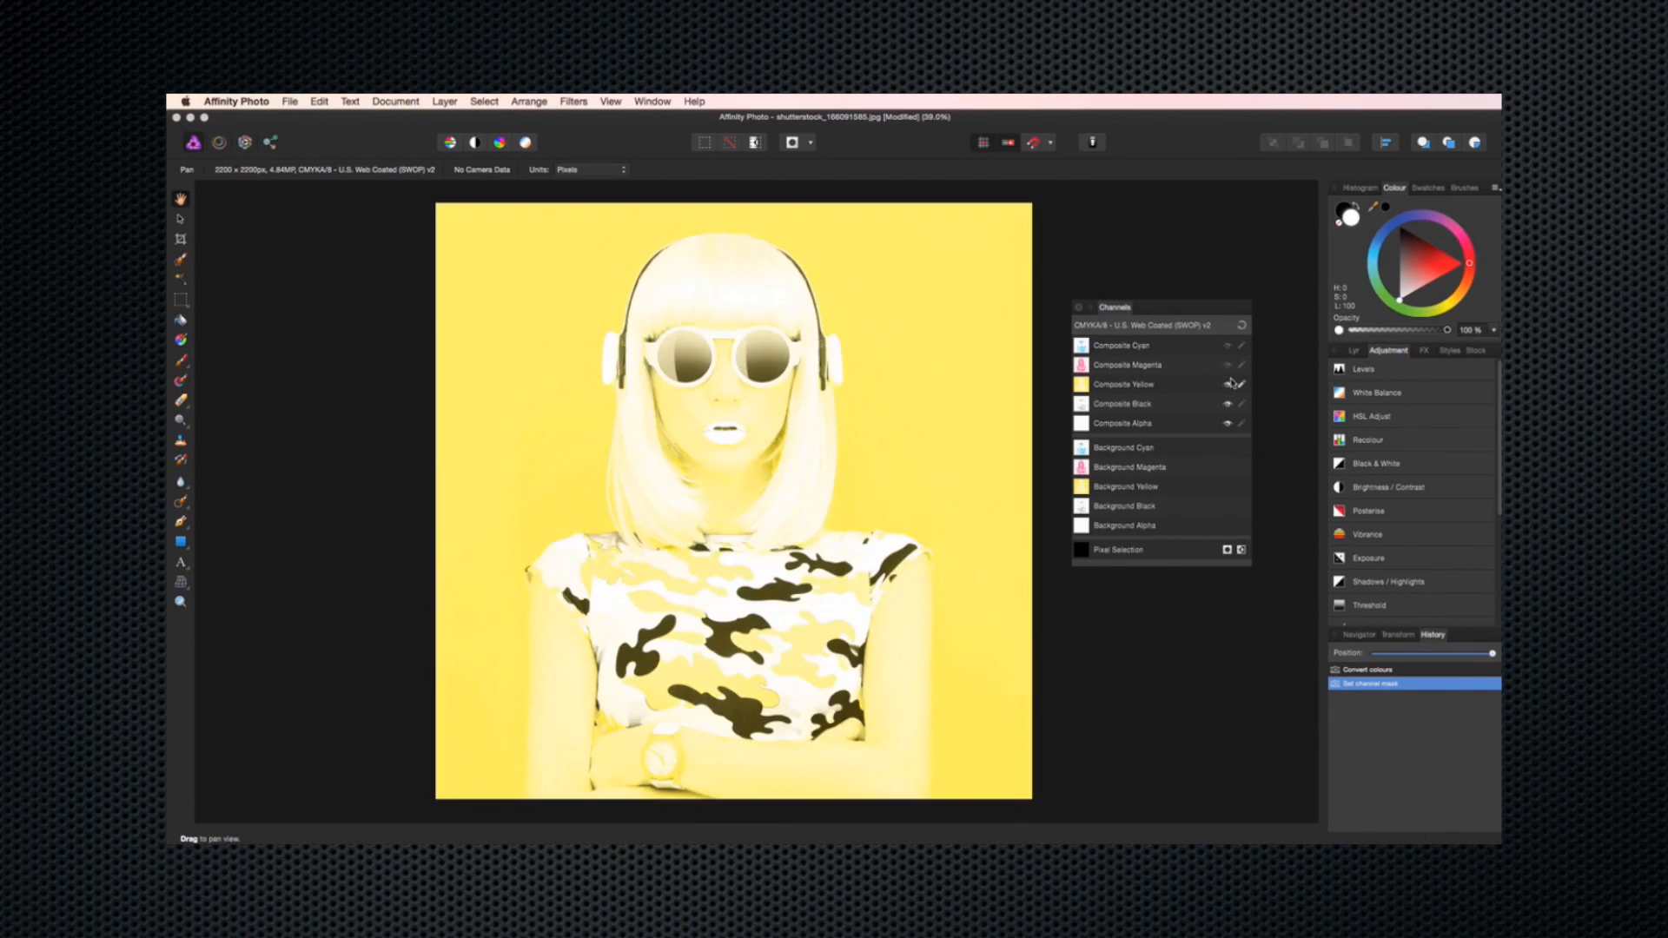
left_click(1232, 358)
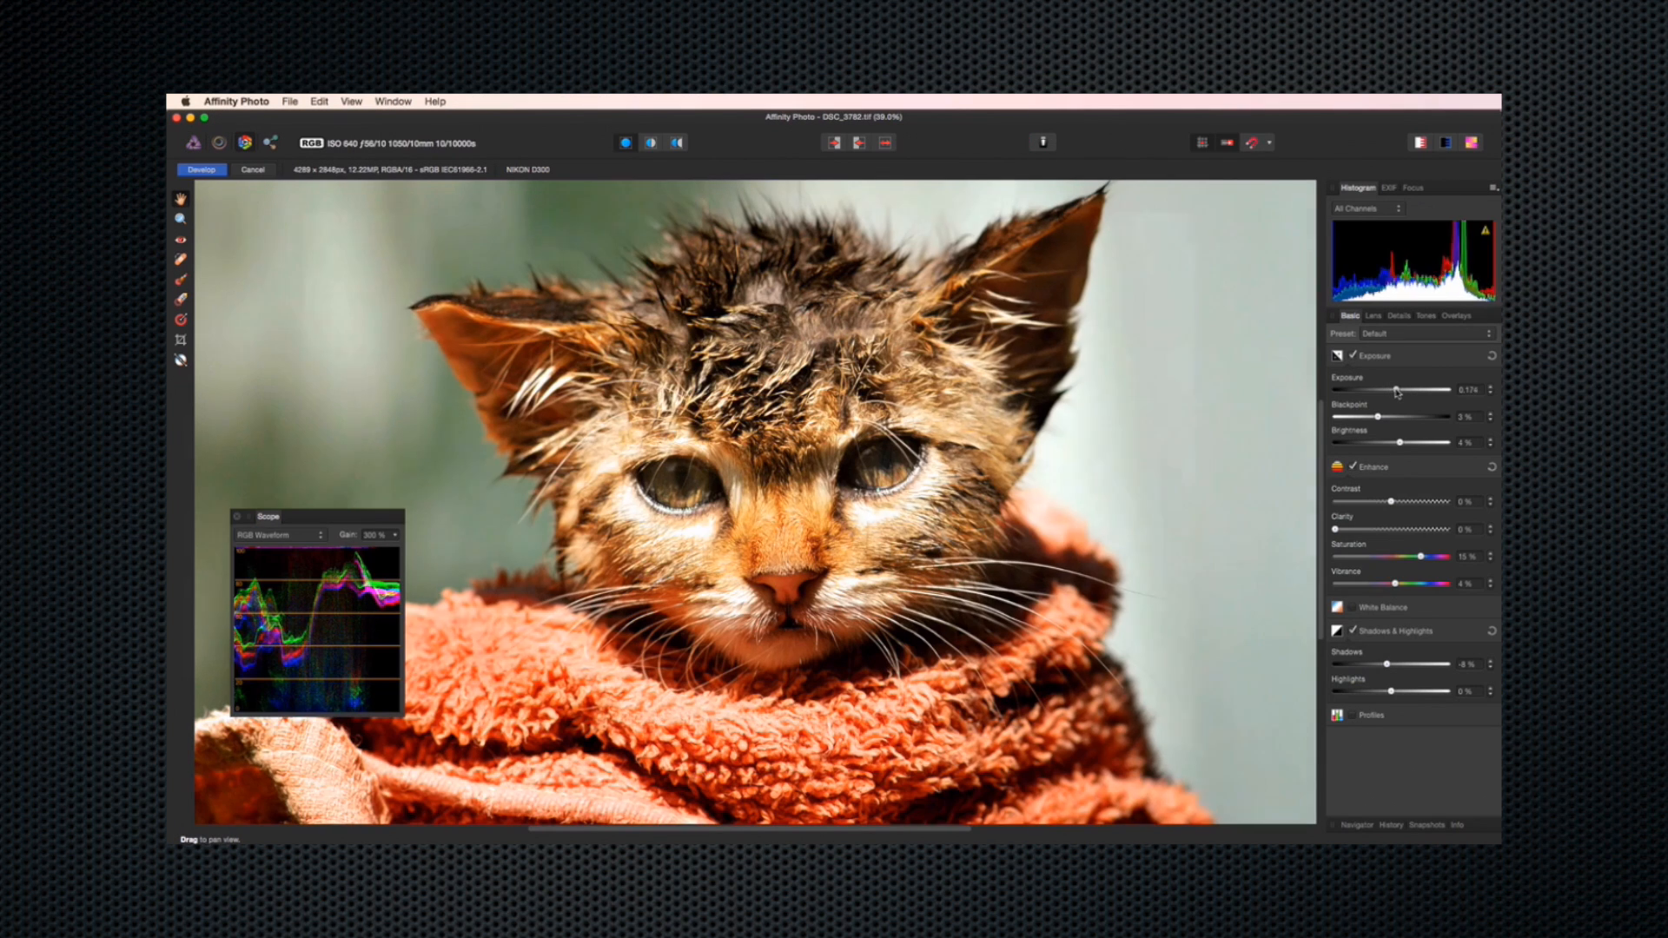
Lower the Highlights of the cat photo in the Develop Persona, and toggle the Low Frequency layer's visibility in the face profile image
left_click_drag(1425, 692, 1372, 693)
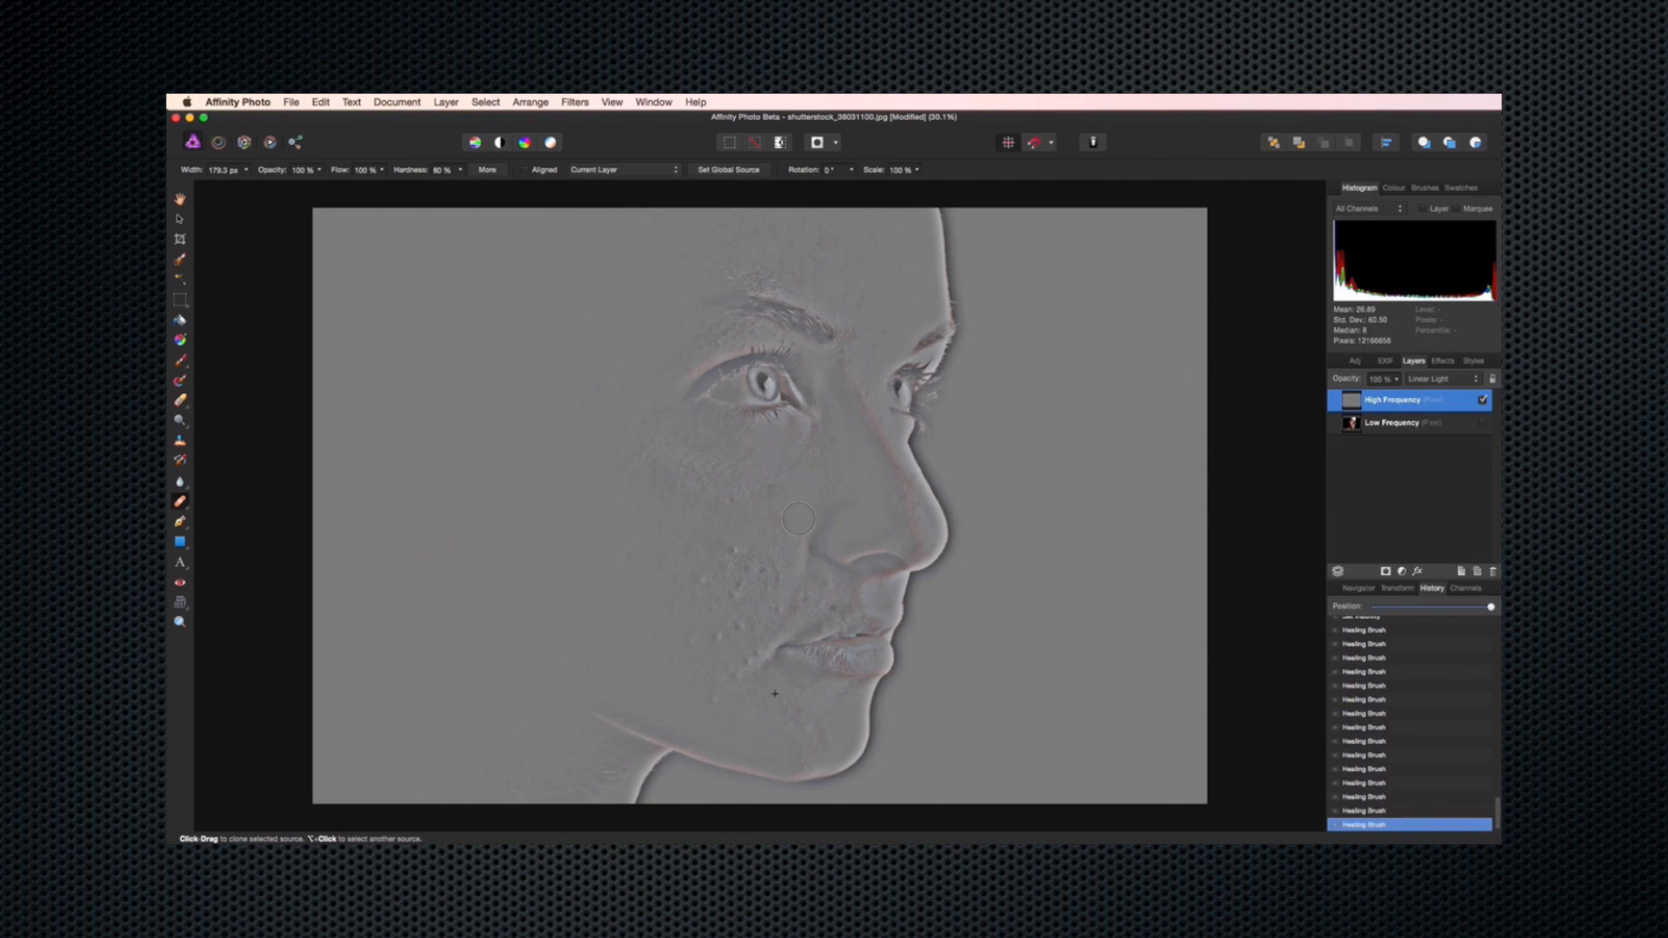
left_click(1483, 423)
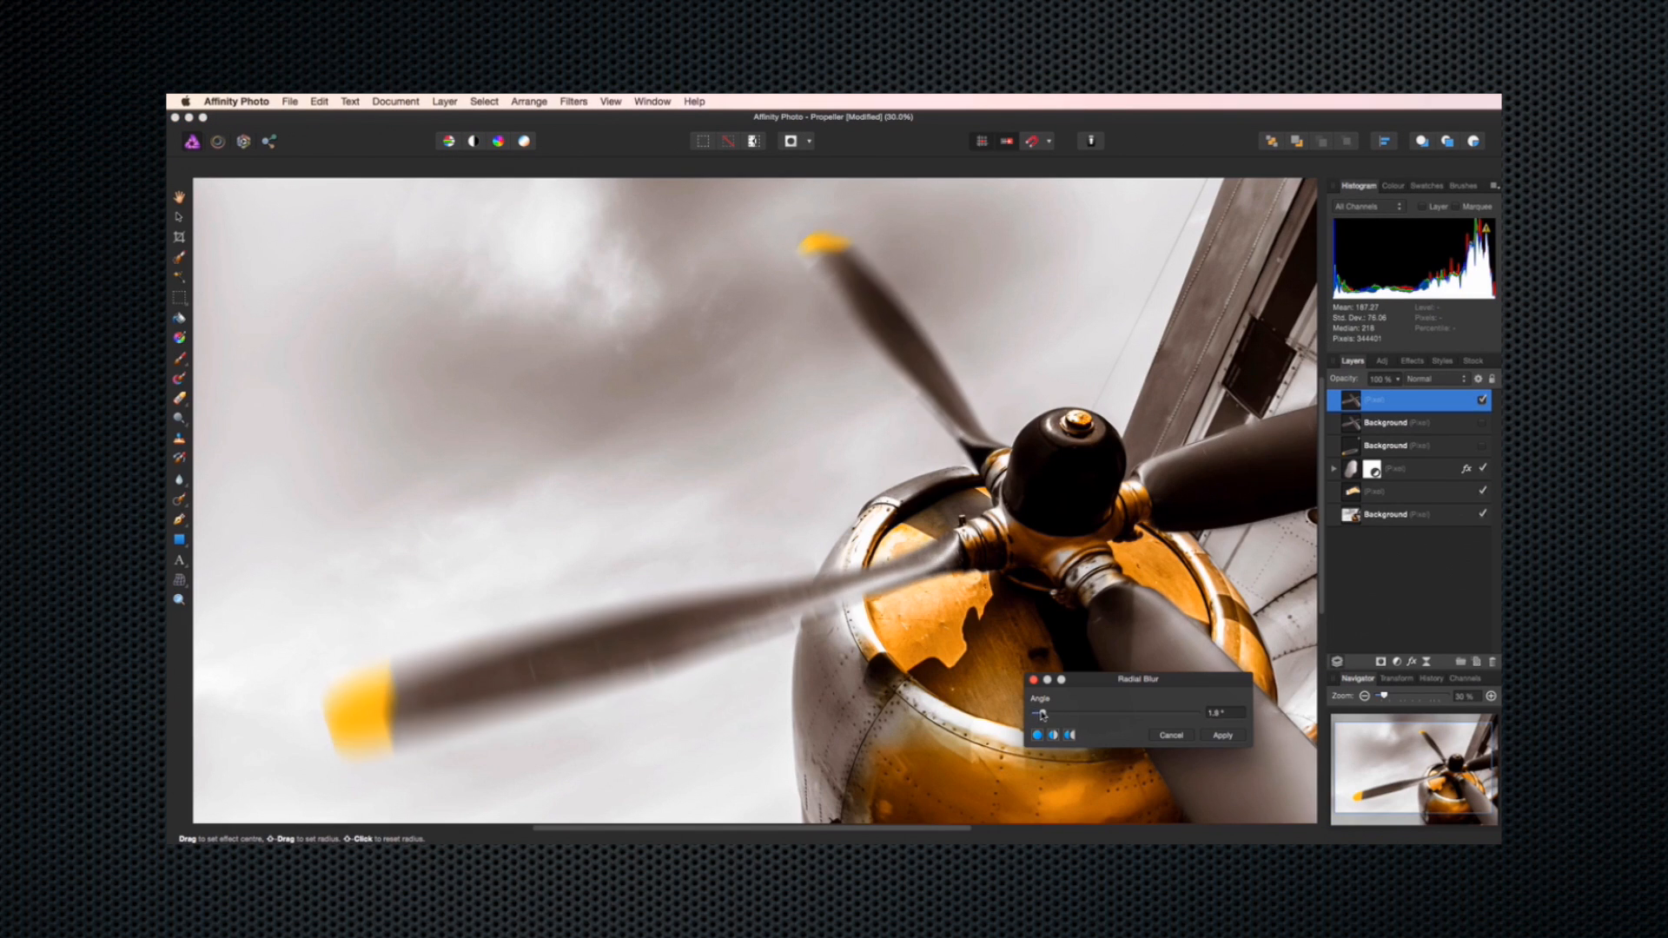
Increase the Radial Blur angle on the propeller photo's uppermost layer
mouse_move(1042, 714)
left_mouse_down()
mouse_move(1076, 716)
mouse_move(1060, 716)
left_mouse_up()
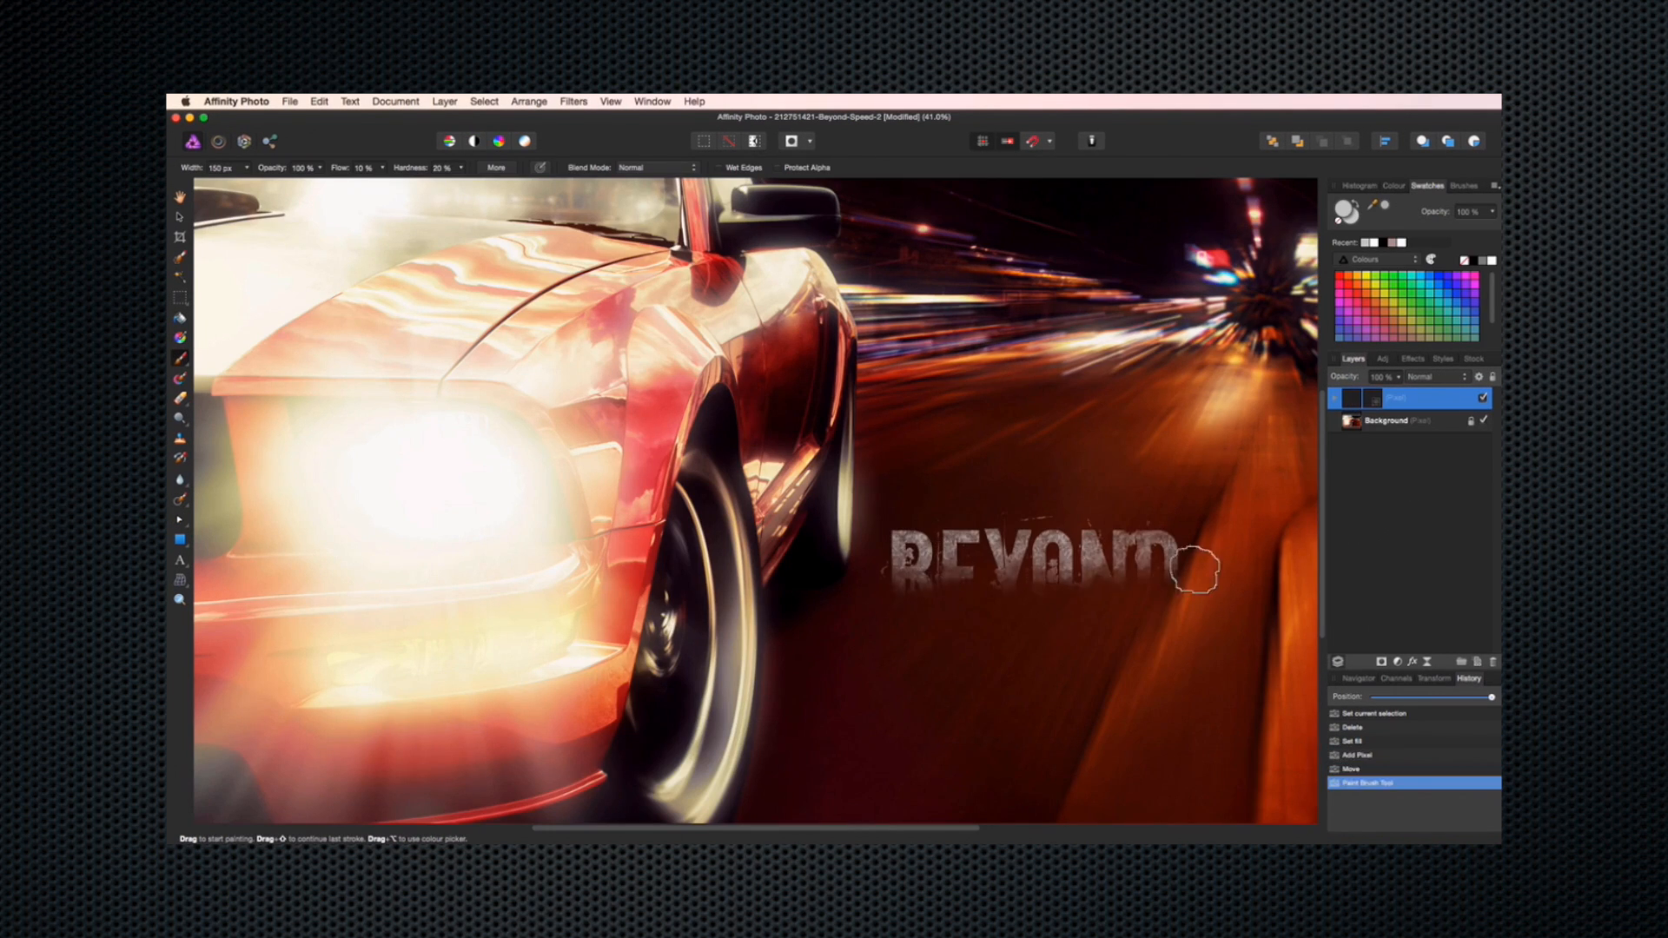